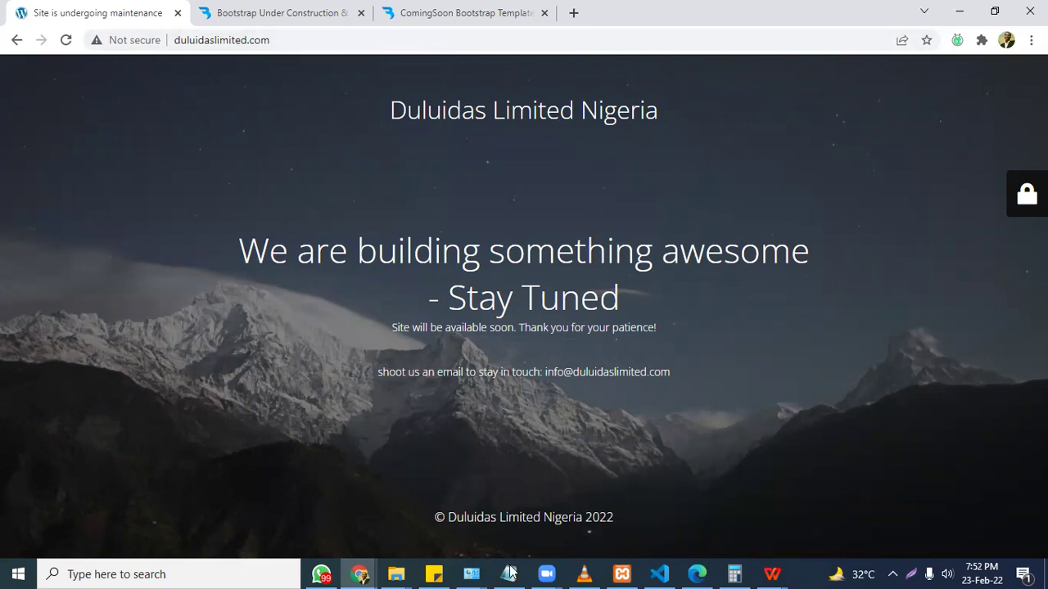
Append '- Wordpress Dashboard' after the wp-admin address in the agenda notes.
key(alt+Tab)
key(Down)
key(Down)
key(Down)
key(Down)
key(Down)
key(Down)
key(Down)
key(Down)
key(Down)
key(Down)
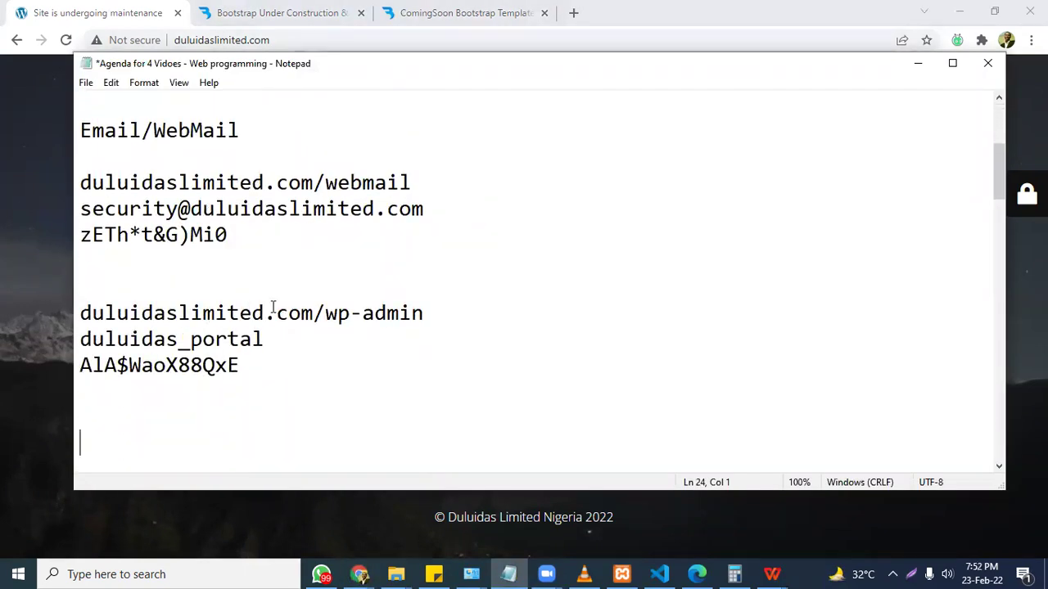
click(472, 327)
click(470, 318)
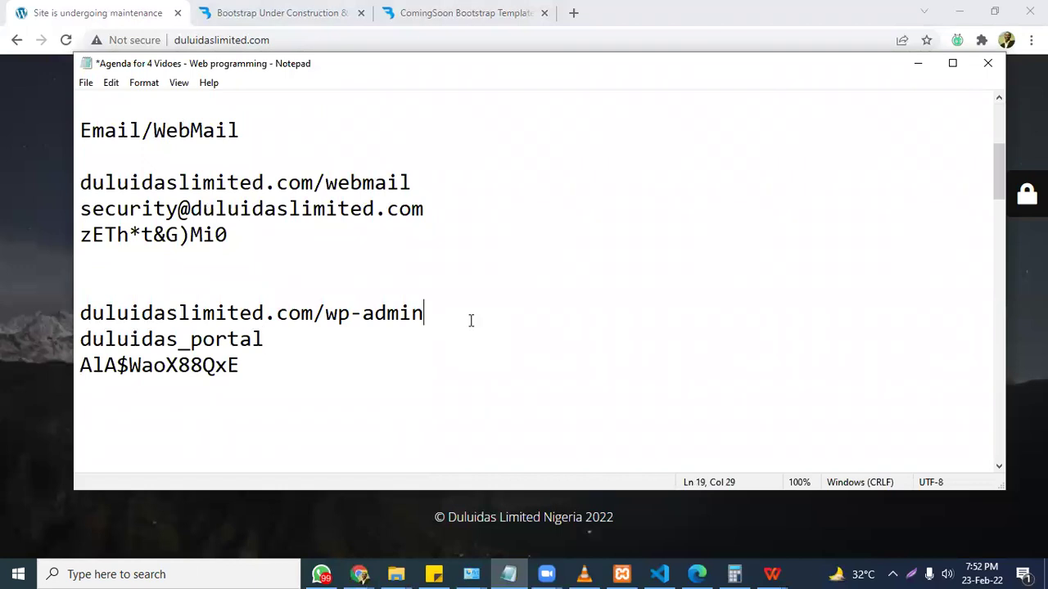
text(- Wordp)
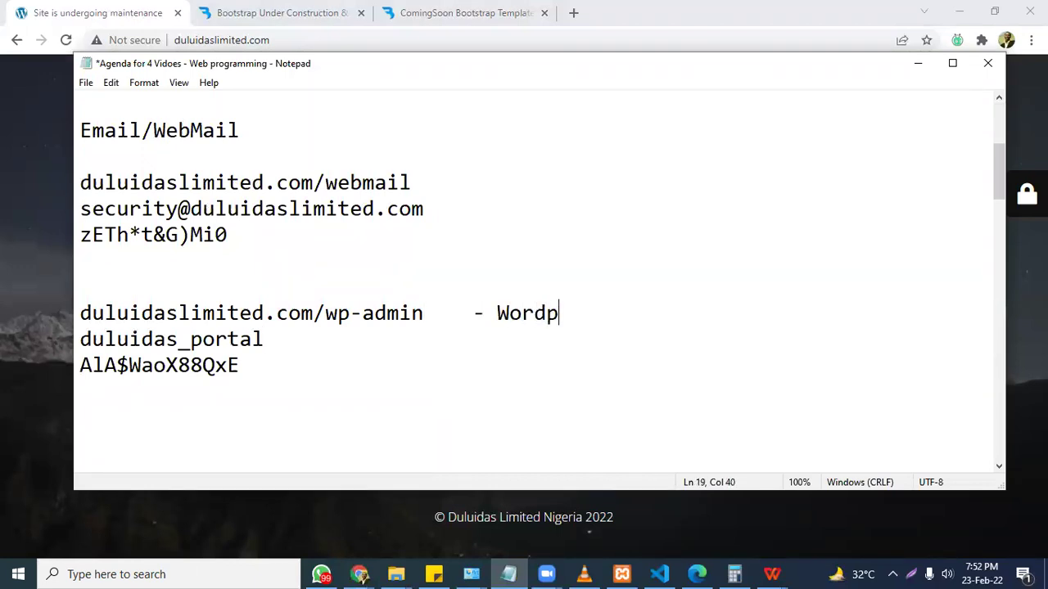
text(ress Dashboard)
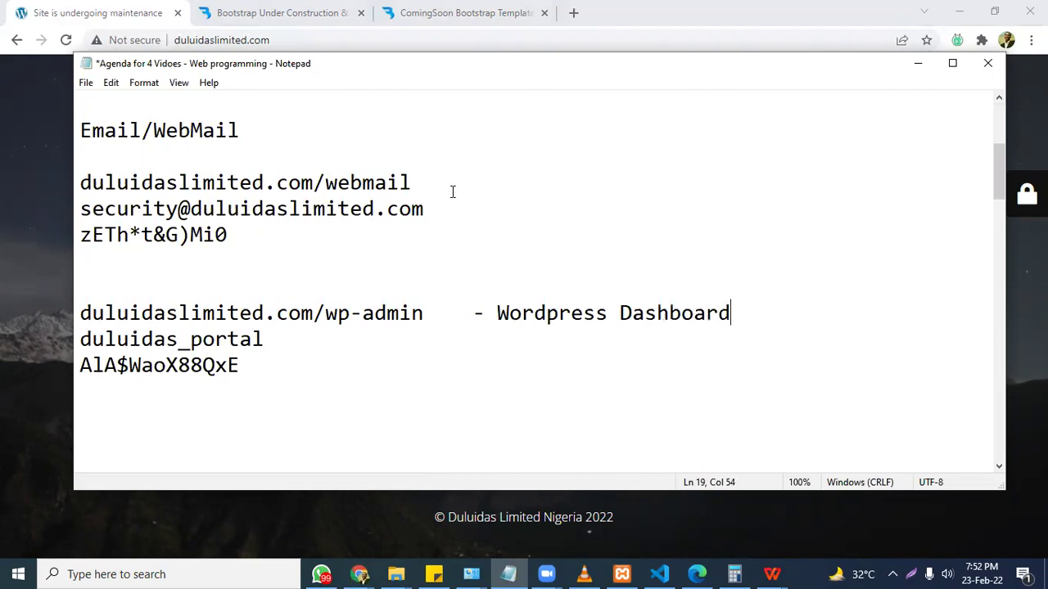
Append '- Email' after the webmail address, then select the wp-admin URL.
click(452, 187)
text(- Email)
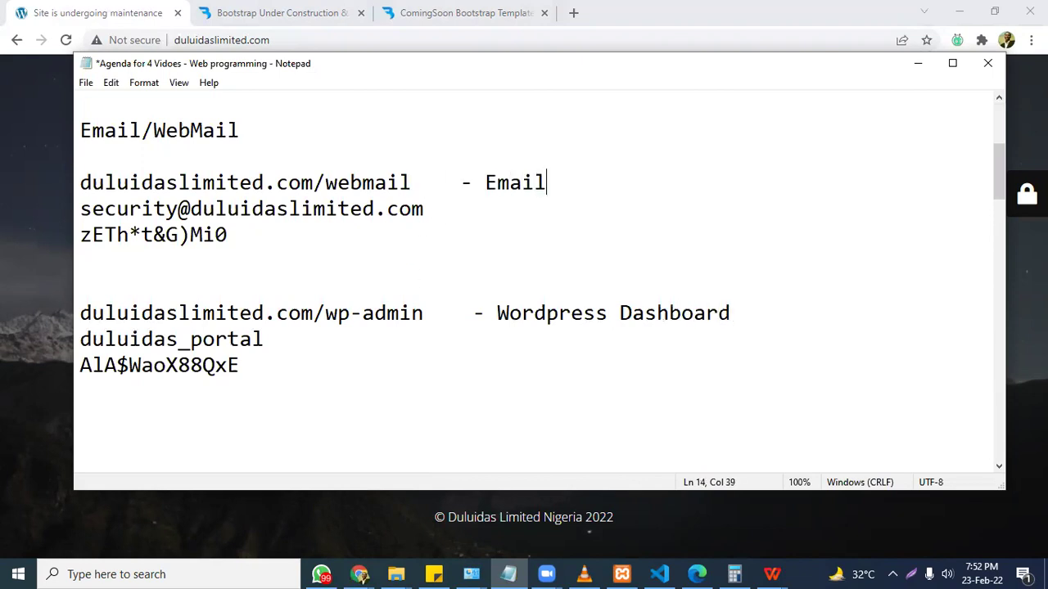
key(Up)
key(Up)
key(Up)
key(Up)
key(Up)
key(Up)
key(Up)
key(Up)
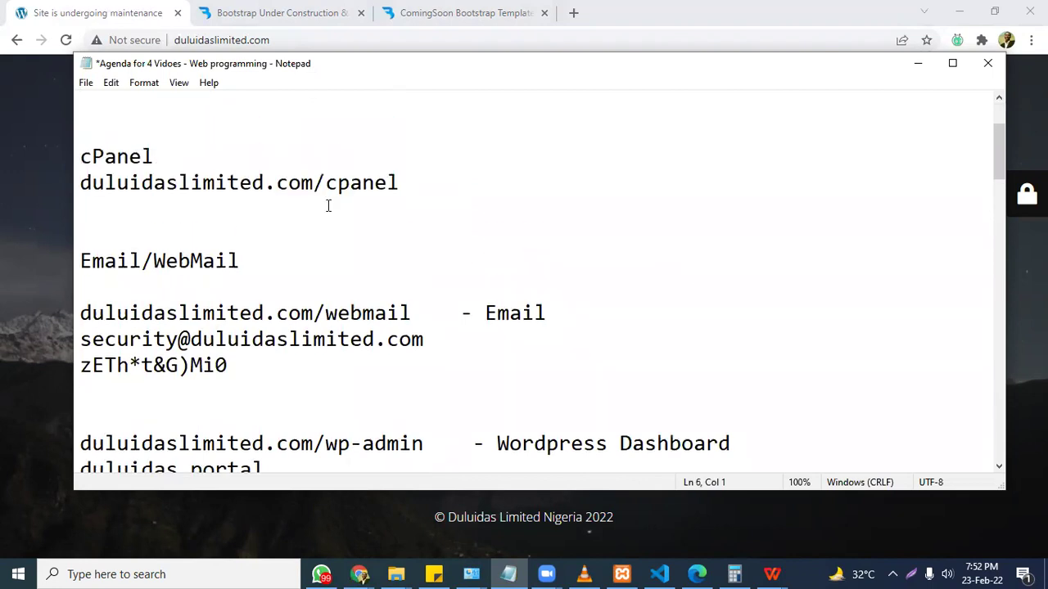
key(Down)
key(Down)
key(Down)
key(Down)
key(Down)
key(Down)
key(Down)
key(Down)
key(Down)
key(Down)
key(Down)
key(Down)
key(Down)
key(Down)
key(Down)
key(Down)
key(Down)
key(Down)
key(Down)
key(Down)
key(Down)
key(Down)
key(Down)
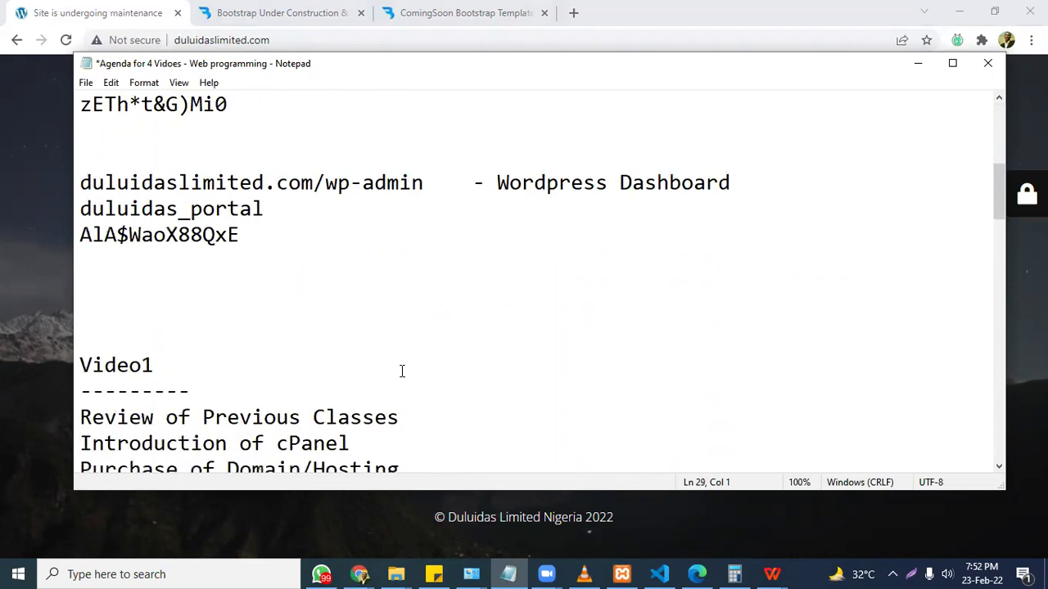
drag(424, 183, 79, 170)
Load the site's /wp-admin address in Chrome.
click(276, 40)
click(277, 40)
text(/wp-admin%2F&reauth=1)
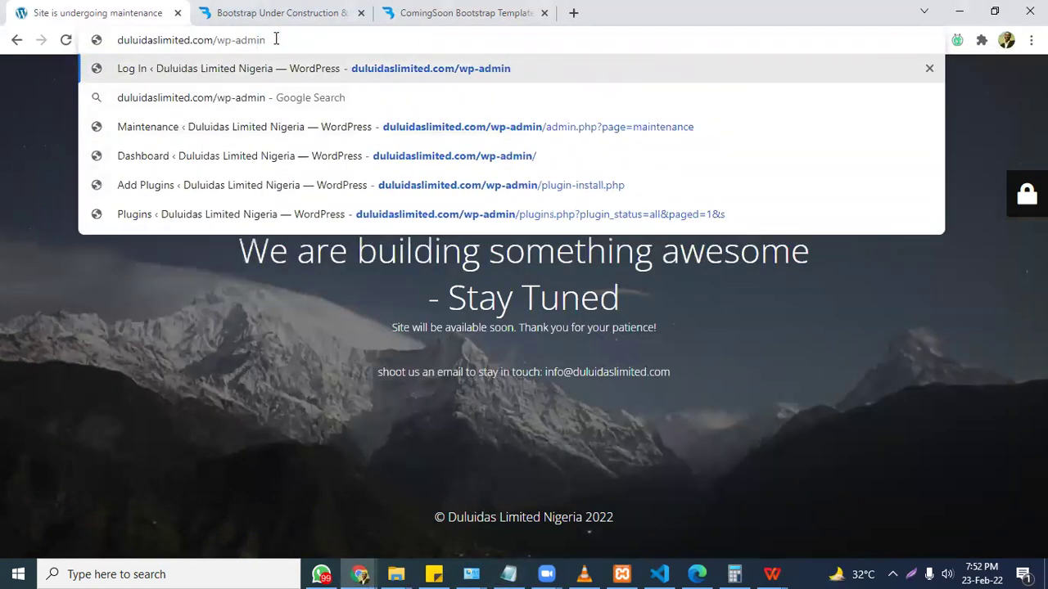
key(Return)
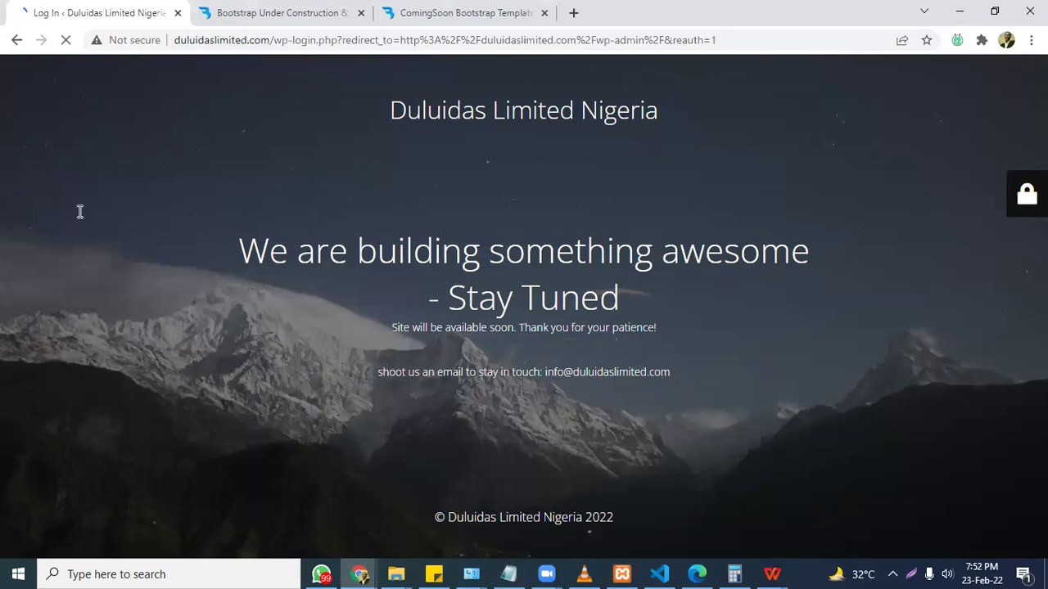
Log in using the admin username and password copied from the notes.
key(alt+Tab)
key(alt+Tab)
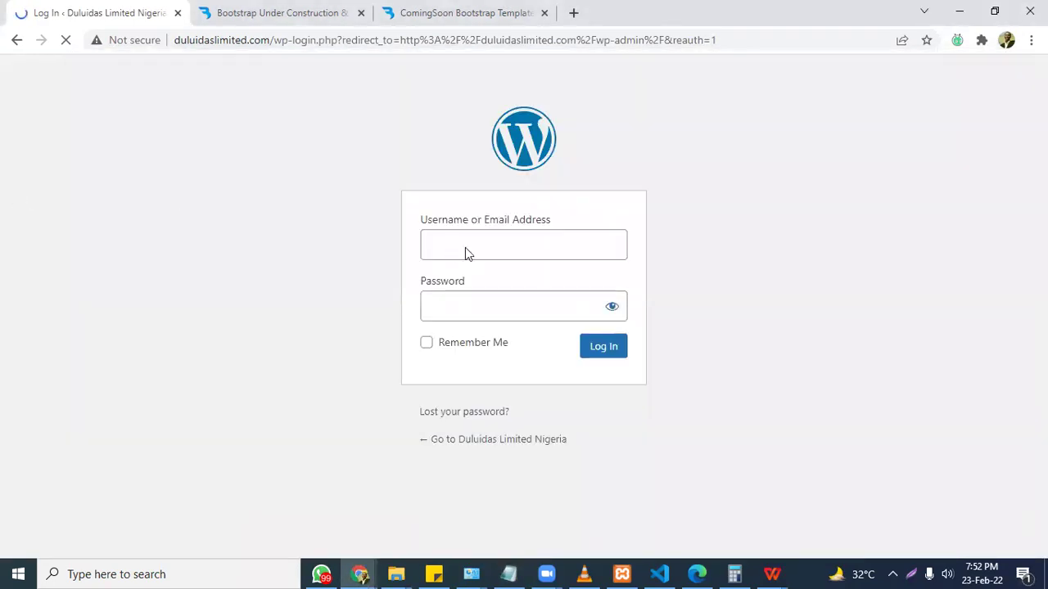
click(465, 247)
text(duluidas_portal)
click(407, 497)
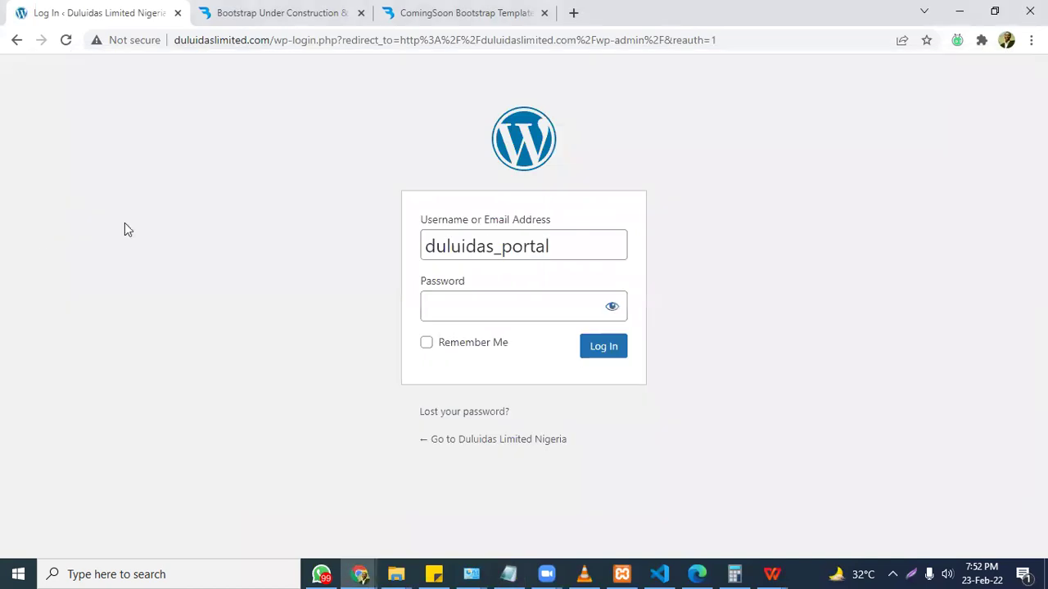
click(477, 311)
key(ctrl+v)
key(Return)
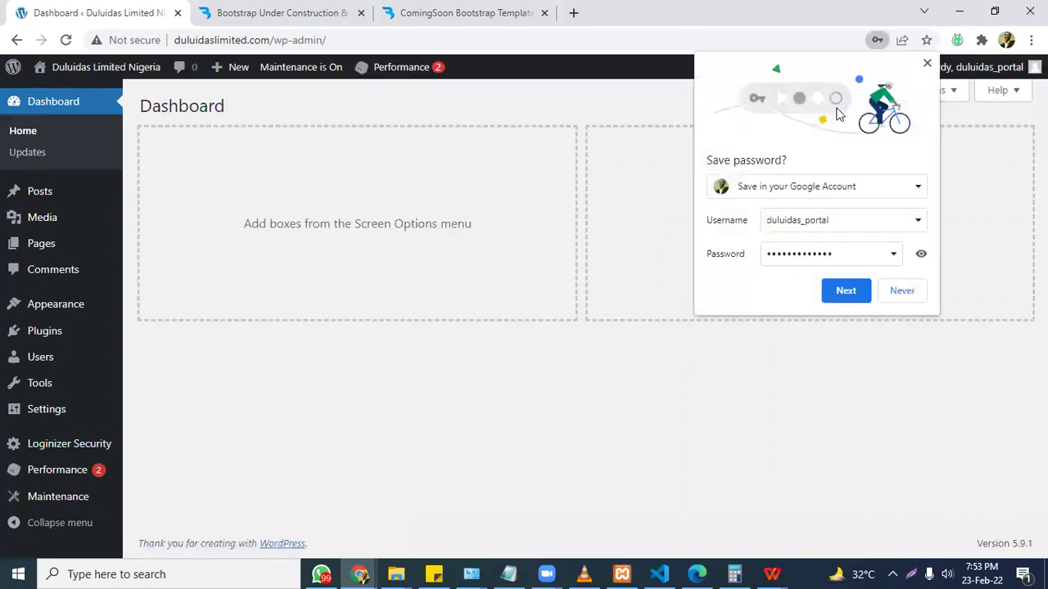
Close Chrome's 'Save password?' bubble over the WordPress Dashboard.
click(930, 66)
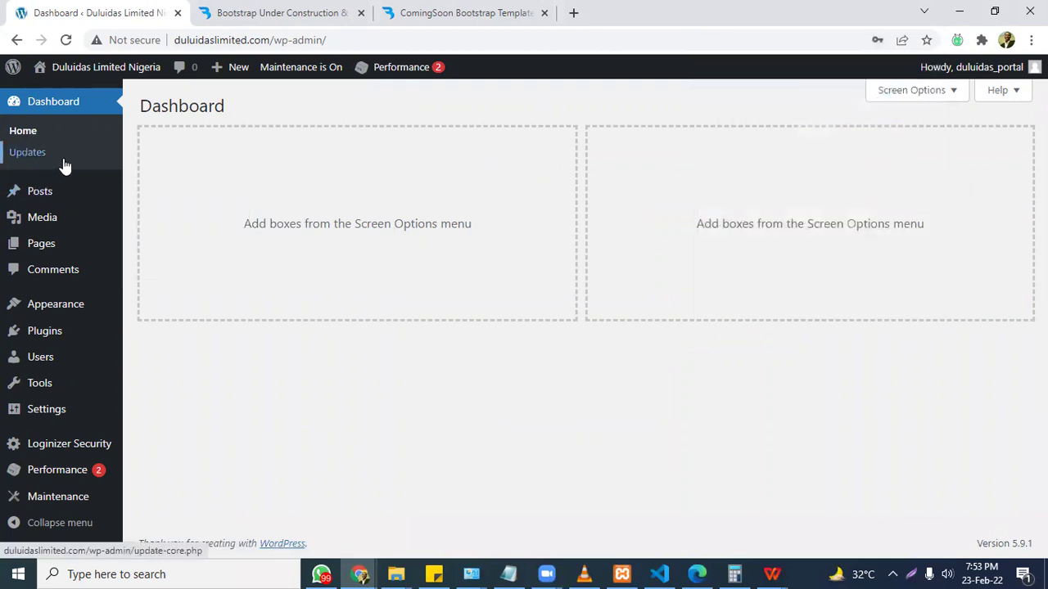
mouse_move(36, 202)
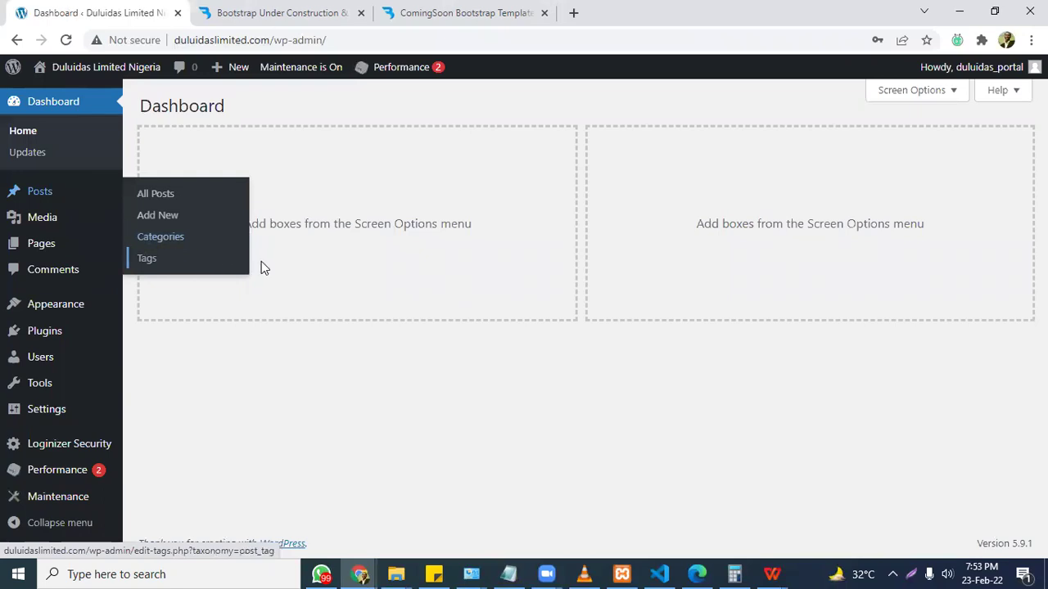
Below the Video2 list, start a 'Blog Website' heading with '- Install Wordpress'.
click(522, 573)
key(Down)
key(Down)
key(Down)
key(Down)
key(Down)
key(Down)
key(Down)
key(Down)
key(Down)
key(Down)
key(Down)
key(Down)
key(Down)
key(Down)
key(Down)
key(Down)
key(Down)
key(Down)
key(Down)
key(Down)
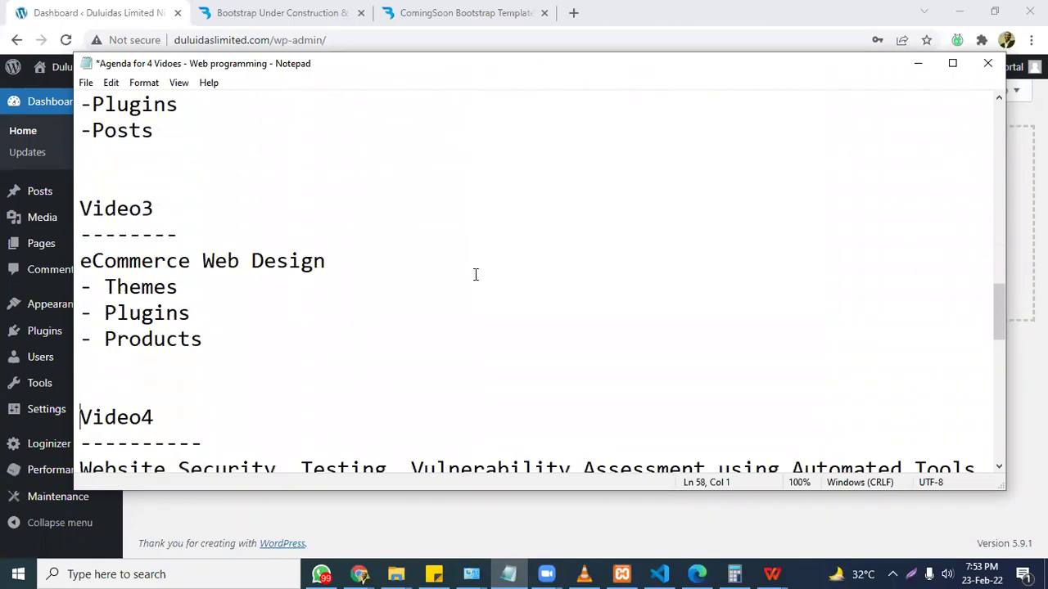
key(Up)
key(Up)
key(Up)
key(Up)
key(Up)
key(Up)
key(Up)
key(Up)
key(Up)
key(Up)
key(Up)
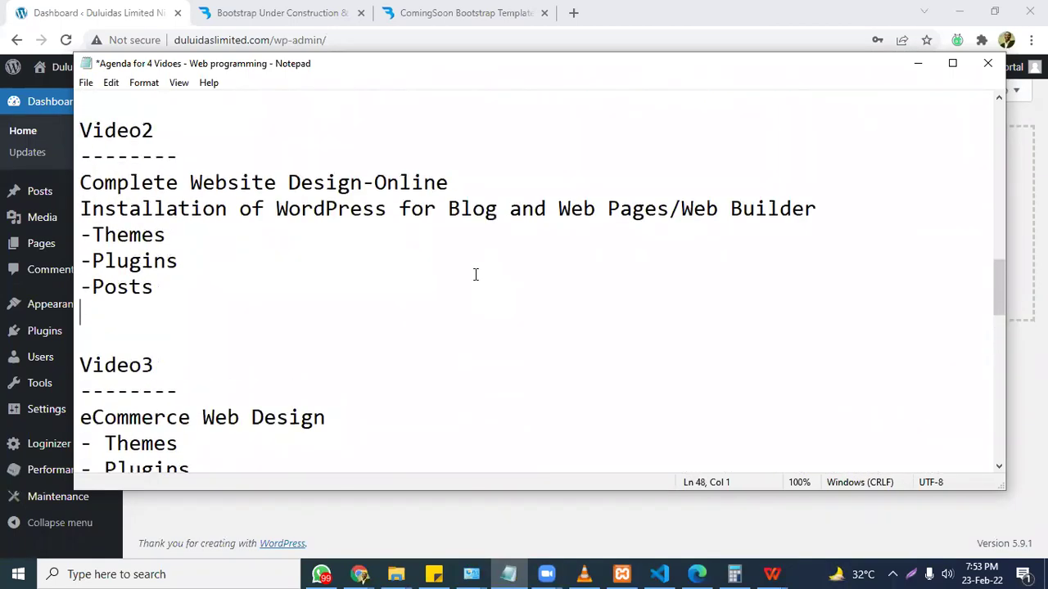
key(Down)
key(Down)
key(Return)
key(Return)
key(Return)
key(Return)
key(Return)
key(Return)
key(Return)
key(Return)
key(Return)
key(Up)
key(Up)
key(Up)
key(Up)
key(Up)
key(Up)
key(Up)
key(Up)
key(Up)
key(Up)
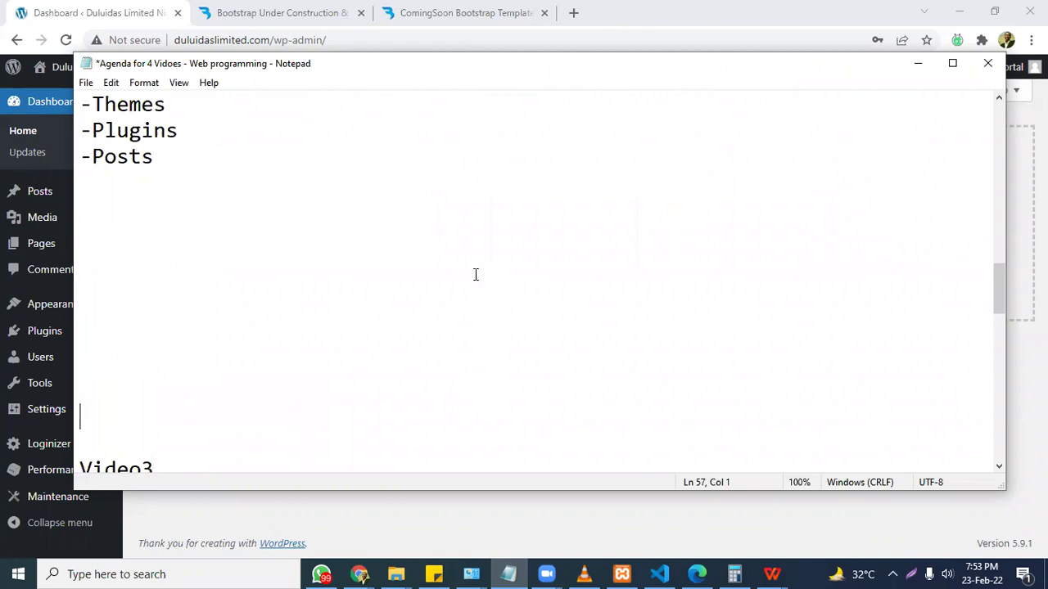
key(Down)
text(Blog)
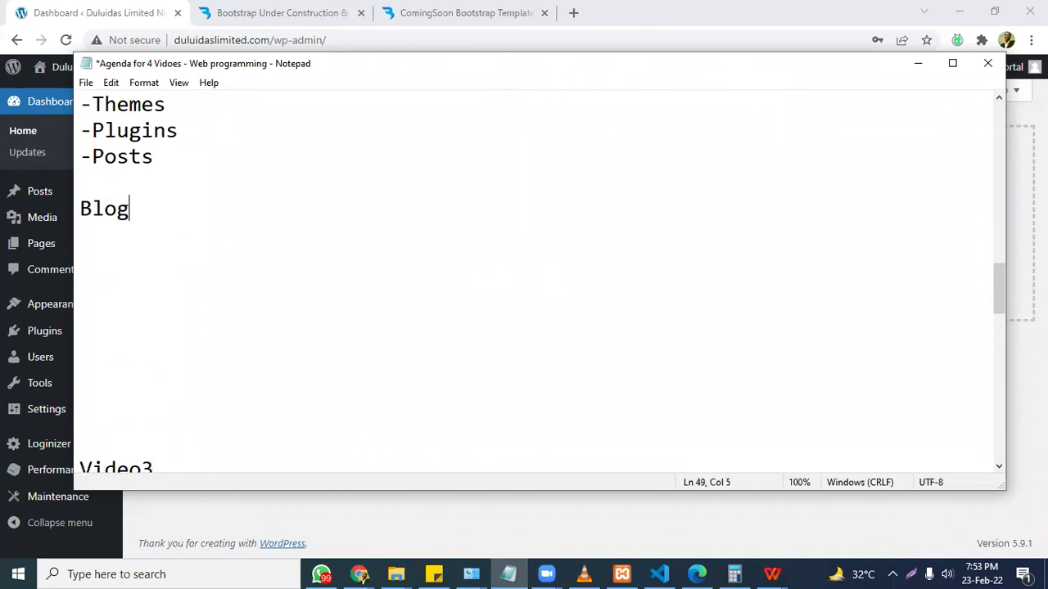
text( Website)
key(Return)
key(Return)
text(- )
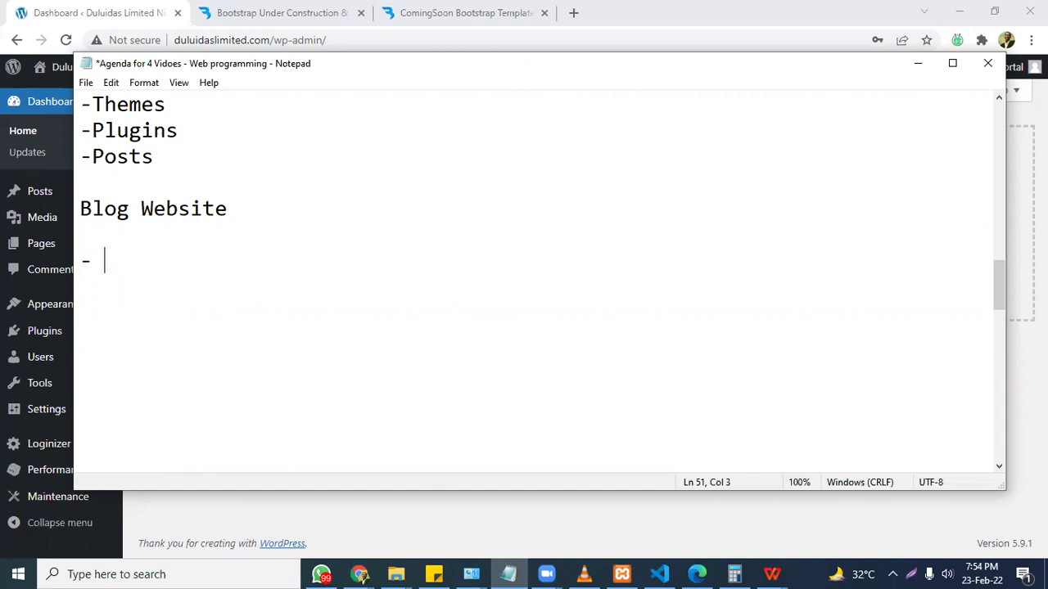
text(Install )
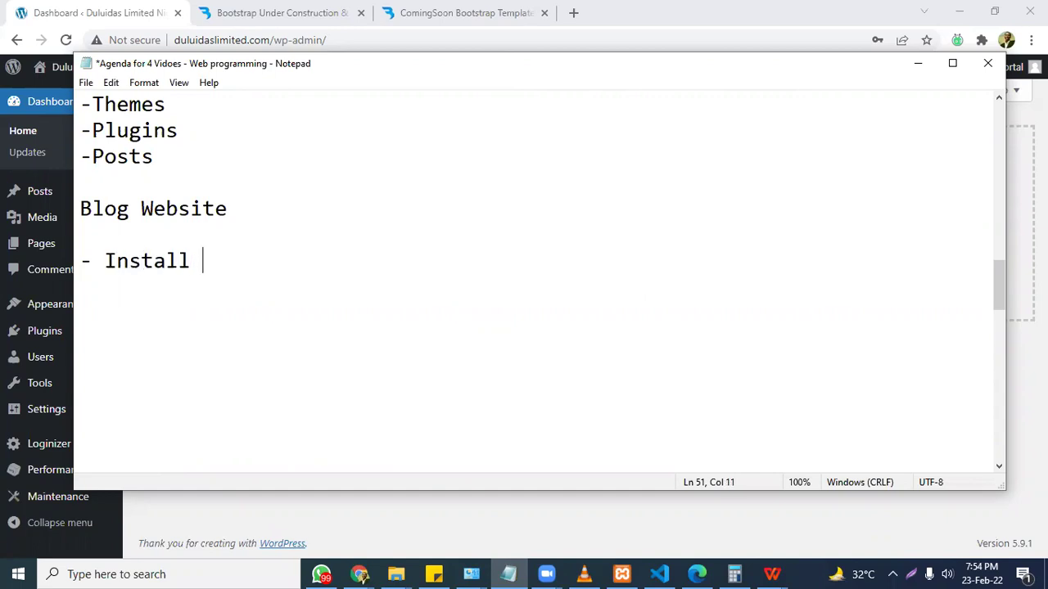
text(Wordpress)
Add '- Login to Dashboard', '- Install a Blog Theme' and '- Information Architecture/Taxonomy( Categories, Sub-categories)'.
key(Return)
text(- )
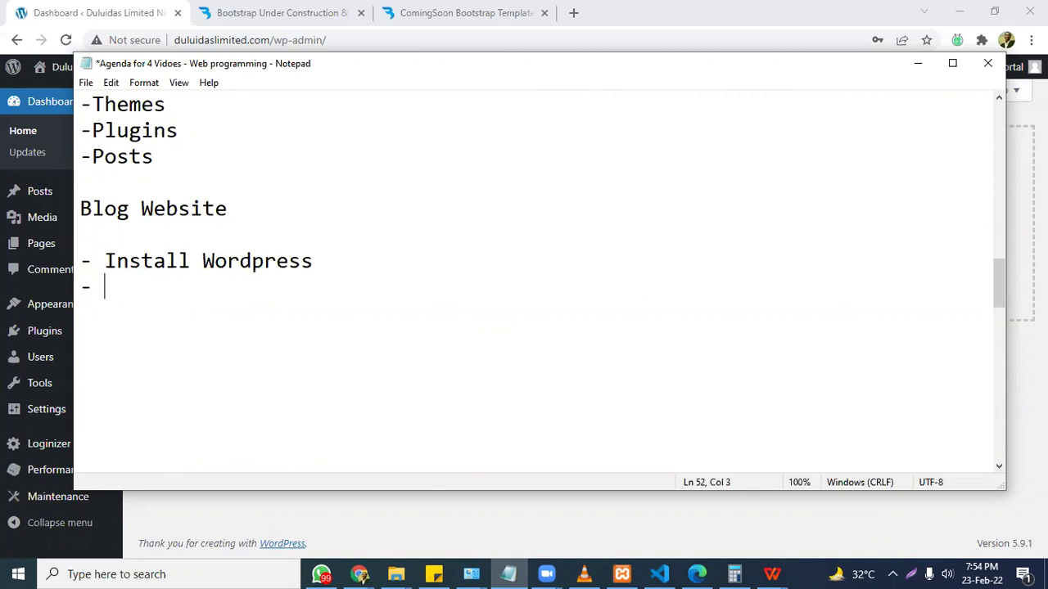
text(Login )
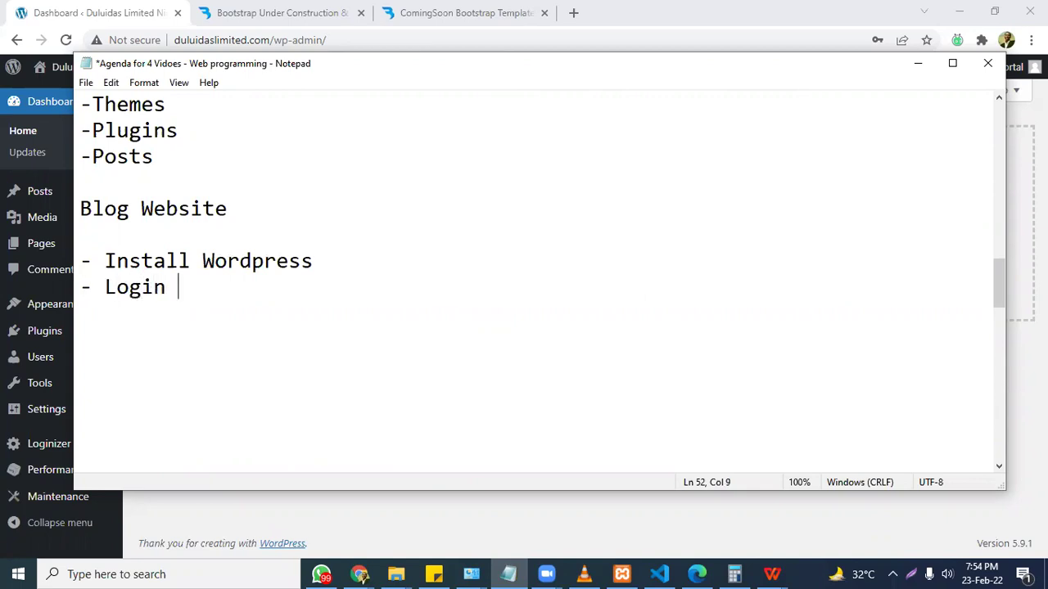
text(to Dashboard)
key(Return)
text(-)
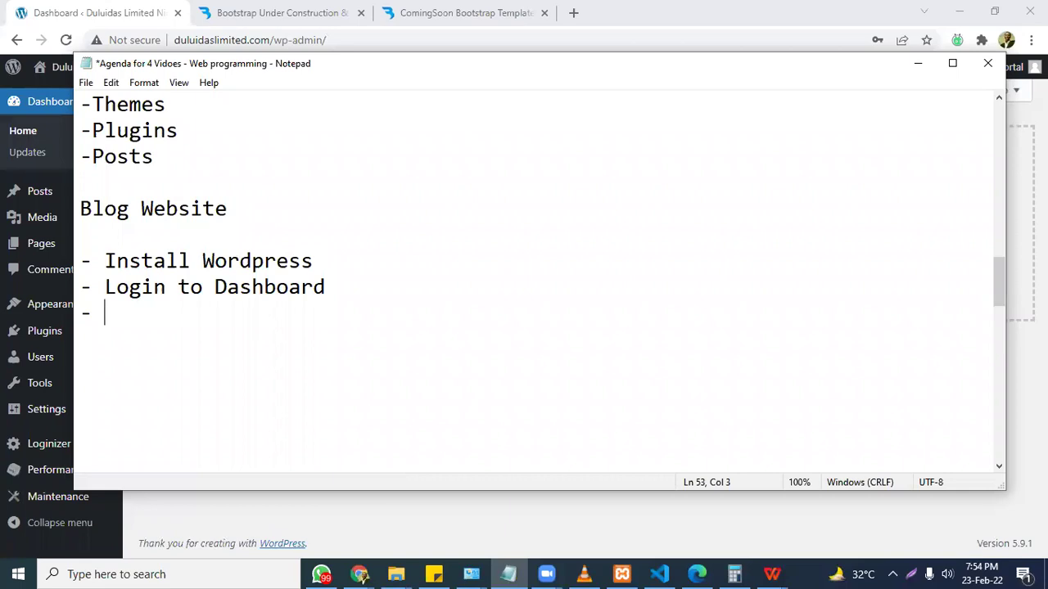
text(Install a )
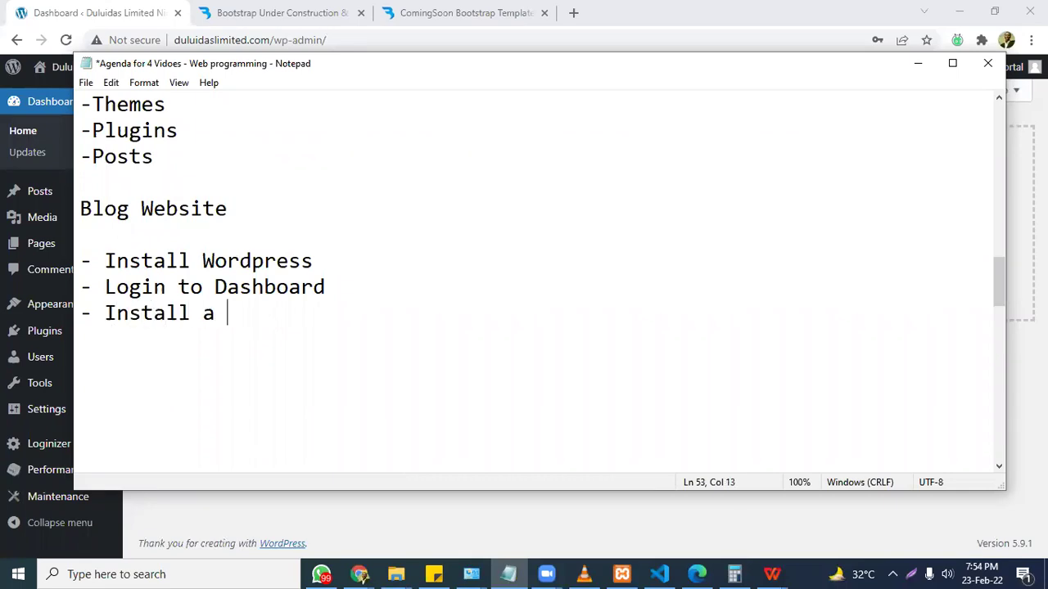
text(Blog Theem)
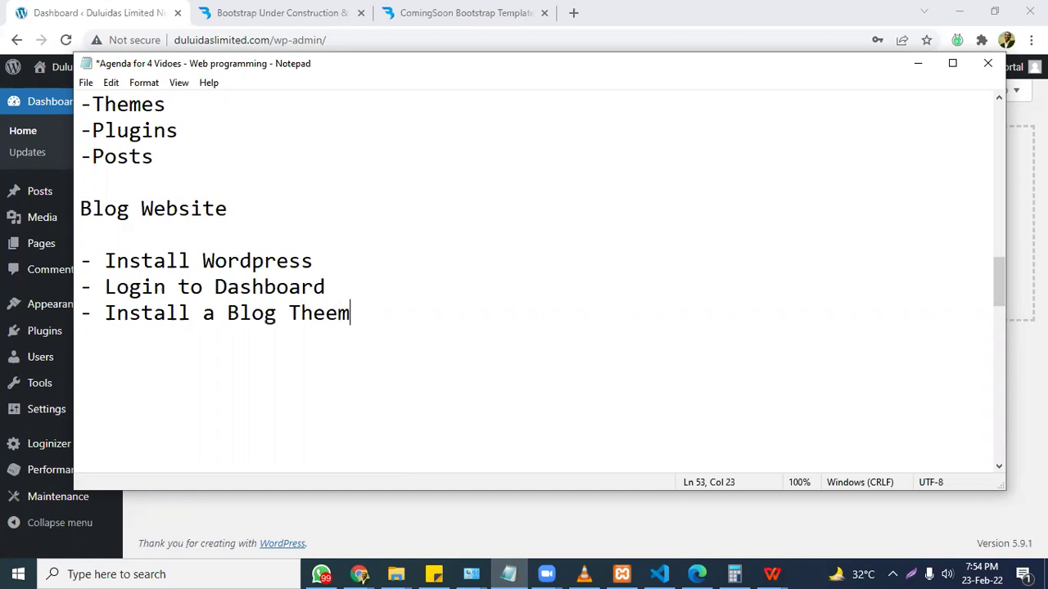
key(BackSpace)
key(BackSpace)
text(me)
key(Return)
text(- Informati)
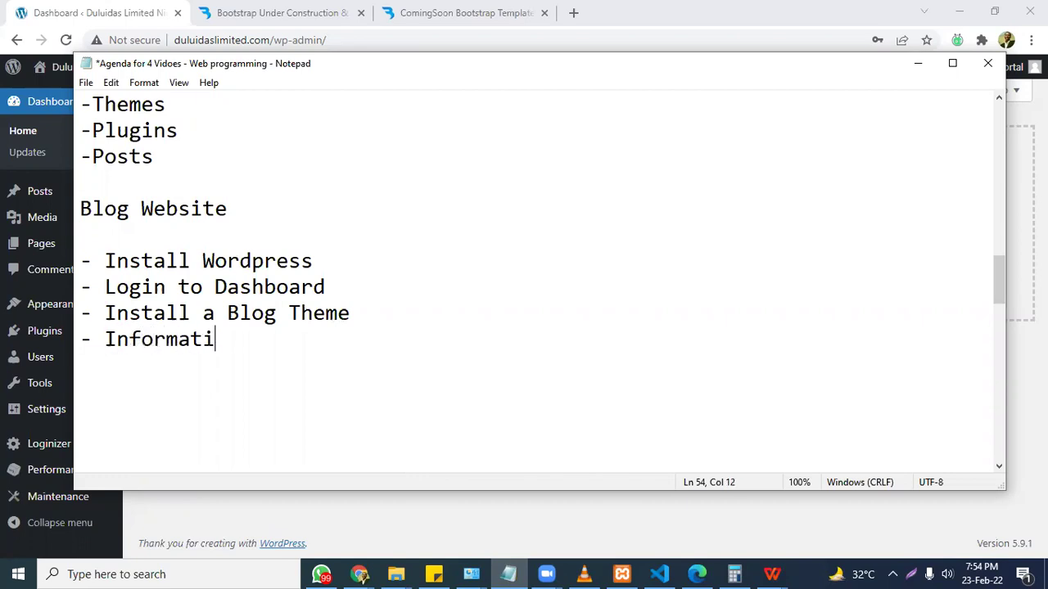
text(on Architecture-)
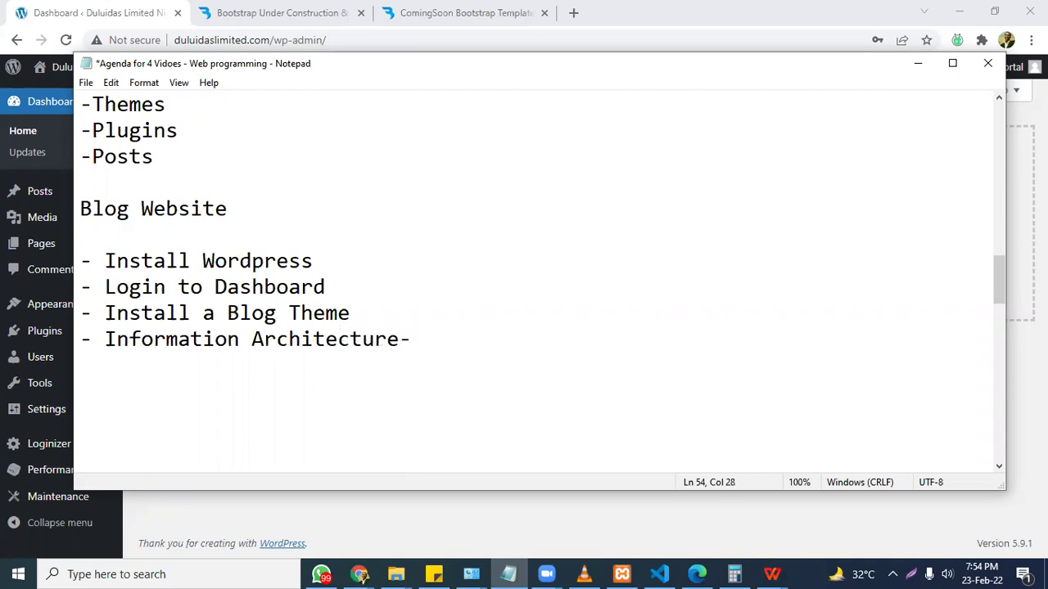
key(BackSpace)
text(/Taxonom)
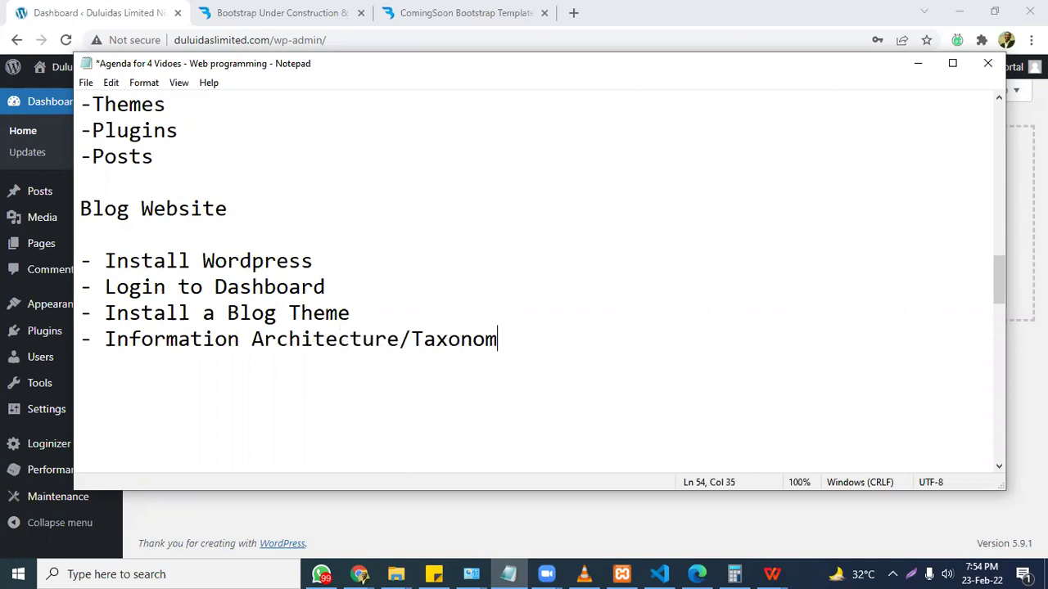
text(y( Ca)
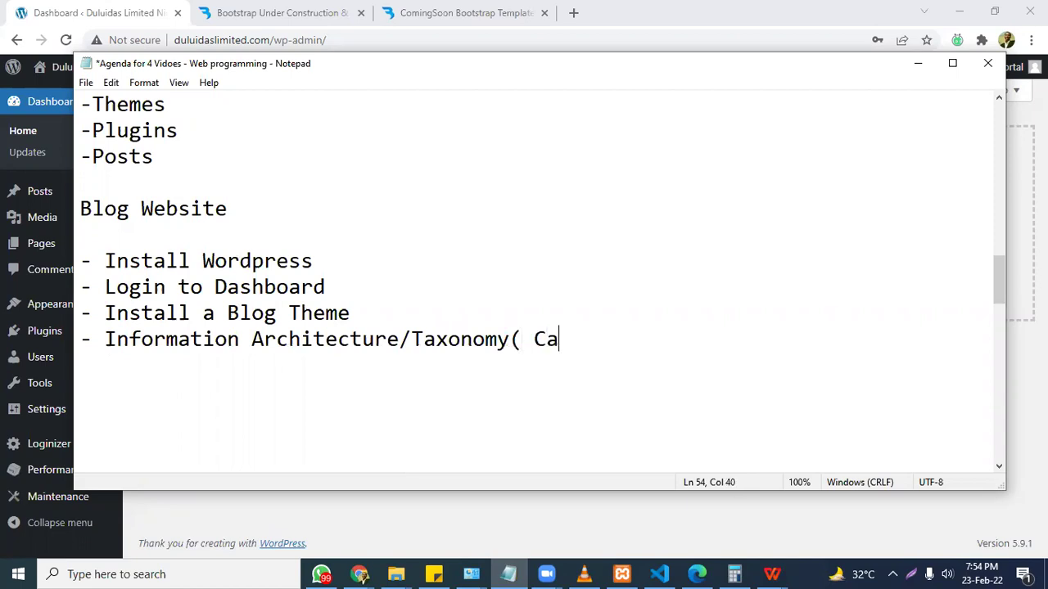
text(tegories,)
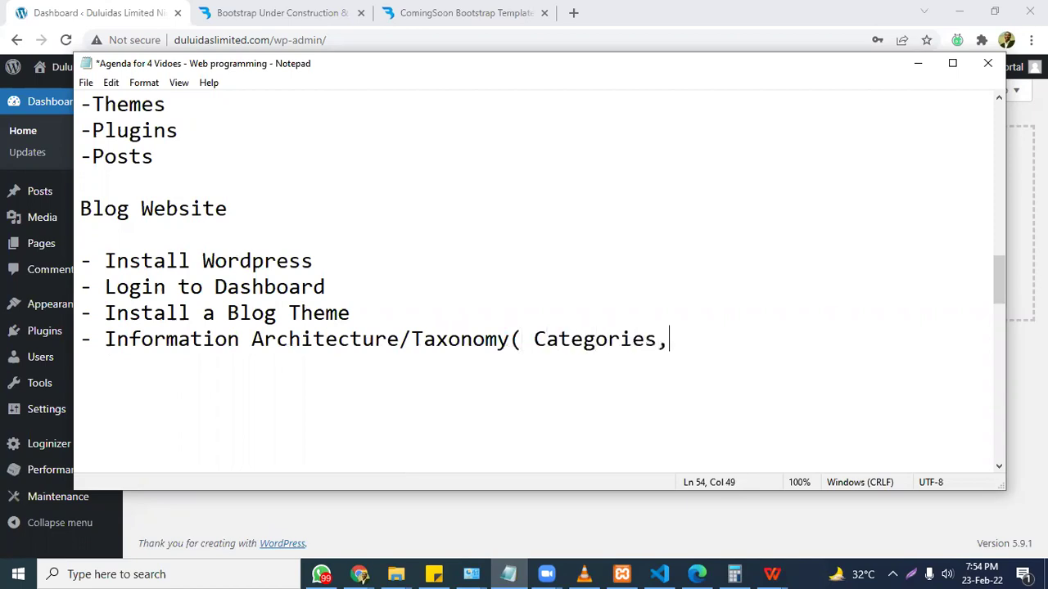
text( Sub-categroie)
key(BackSpace)
key(BackSpace)
key(BackSpace)
key(BackSpace)
text(ories))
key(Return)
Add the posts, 'Customize the blog theme', 'Additional Plugins' and '- Launch' lines.
text(- C)
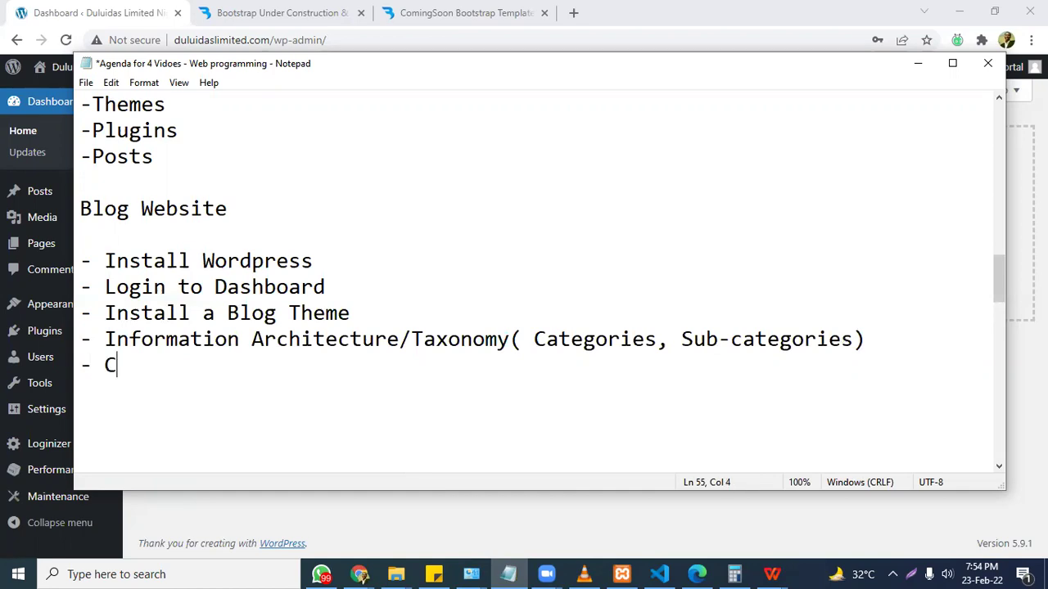
text(reate Po)
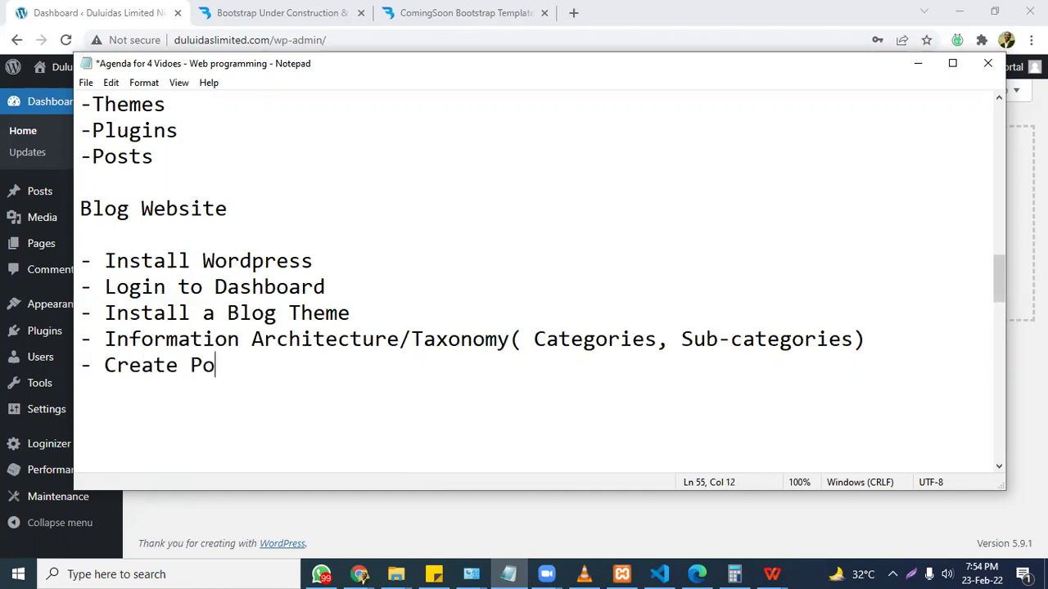
text(sts into those )
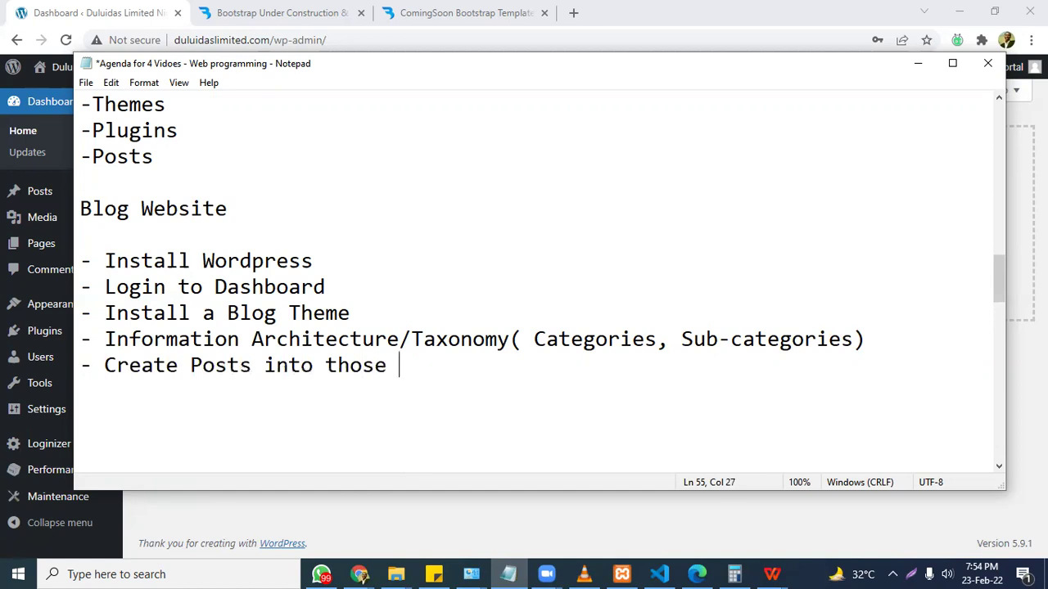
text(categories)
key(Return)
text(- )
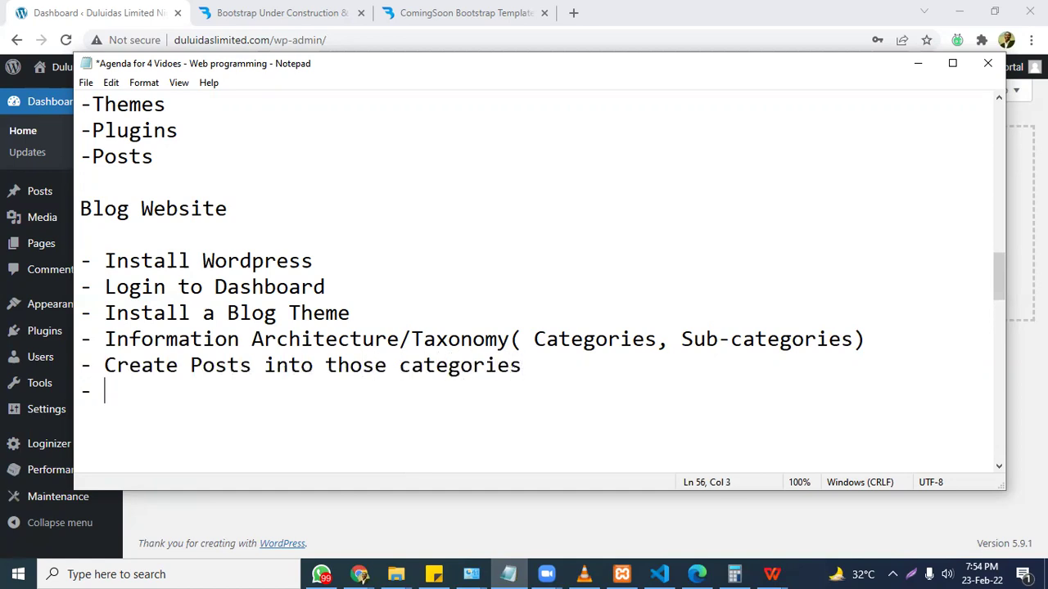
text(Customize the )
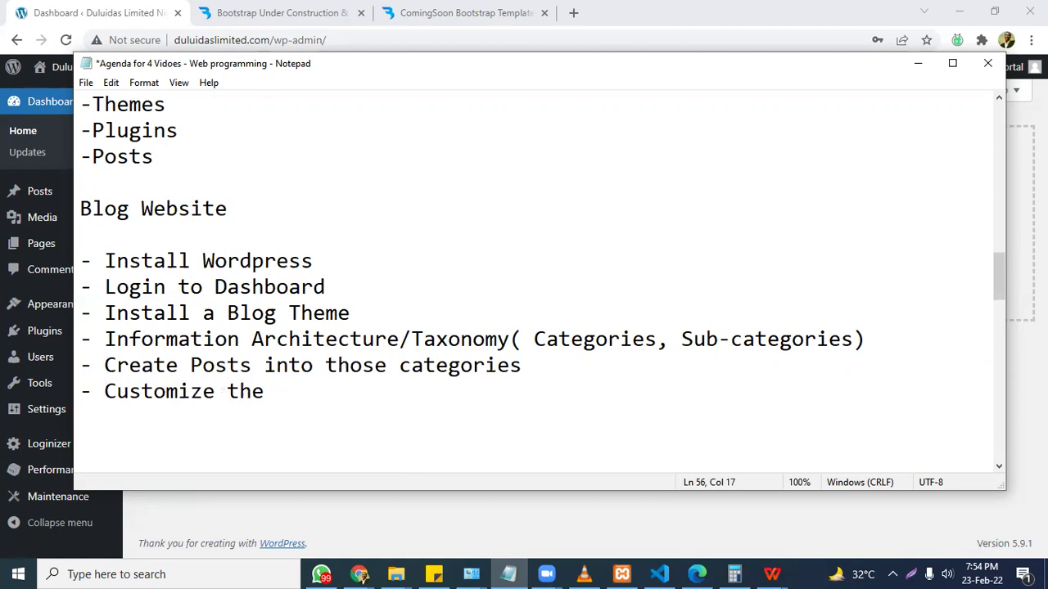
text(blog theme)
key(Return)
text(- Installa)
key(BackSpace)
text(Additional P)
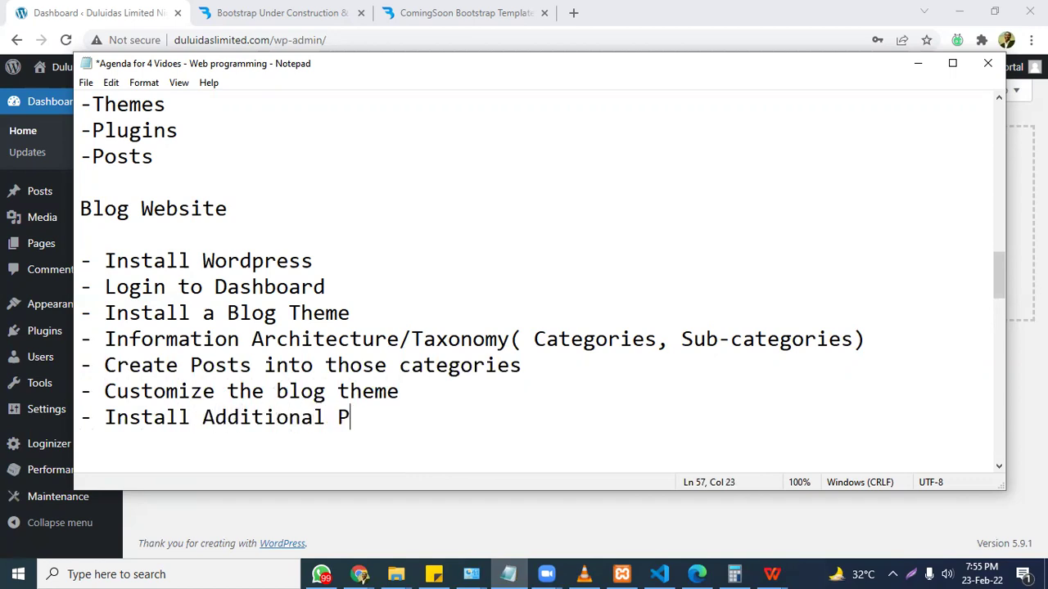
text(lugins to make w)
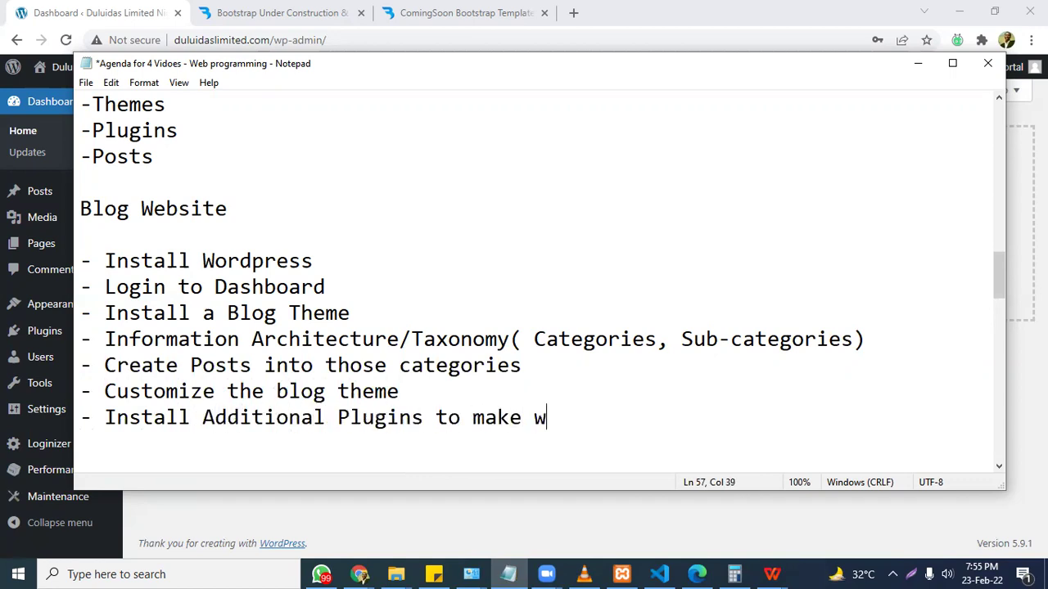
text(ebsite better)
key(Return)
text(- Launch)
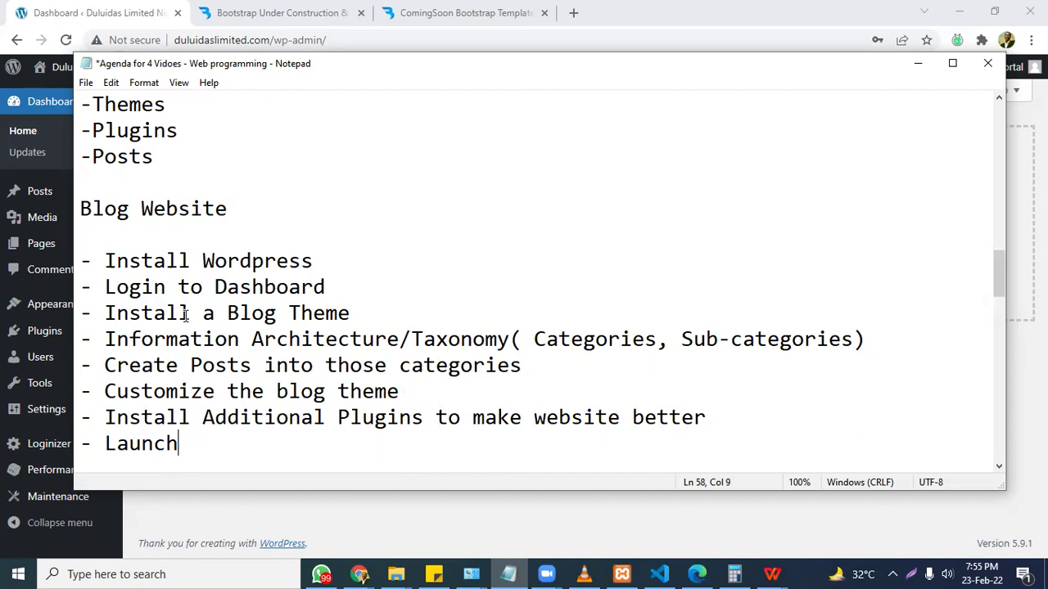
Retitle the heading 'How to Build a Blog Website using Wordpress', underline it with dashes, and save.
click(81, 209)
text(How to B)
text(uild a)
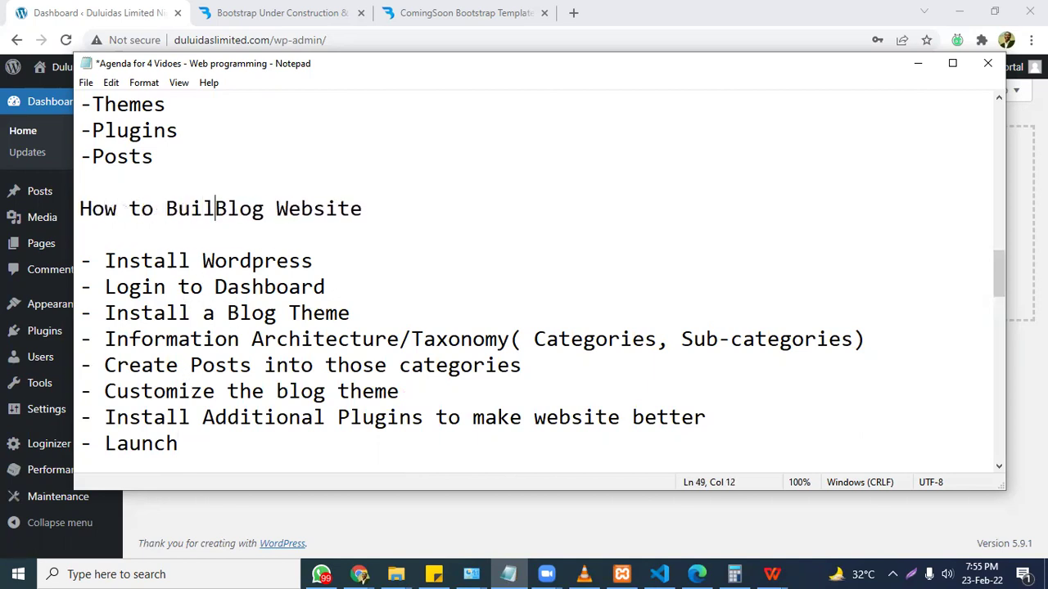
click(414, 210)
text(using Wordpress)
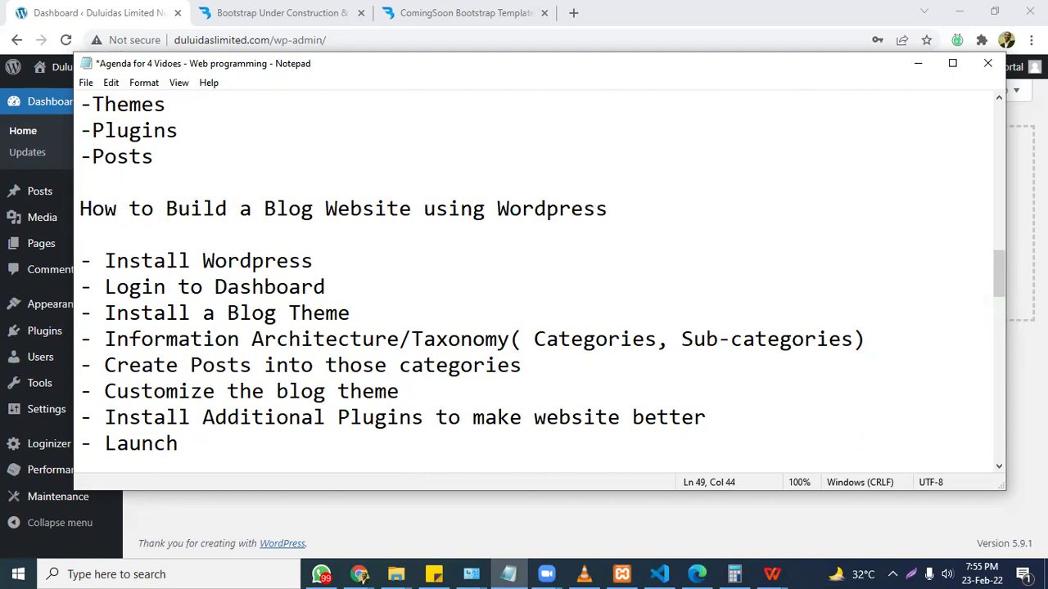
key(Down)
text(----------------------------------------)
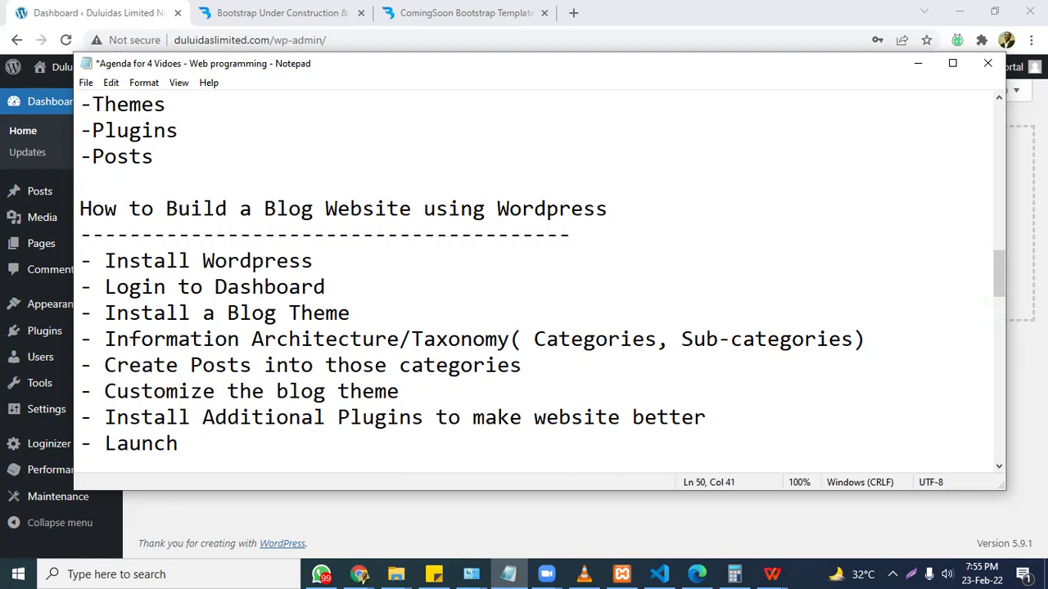
key(ctrl+s)
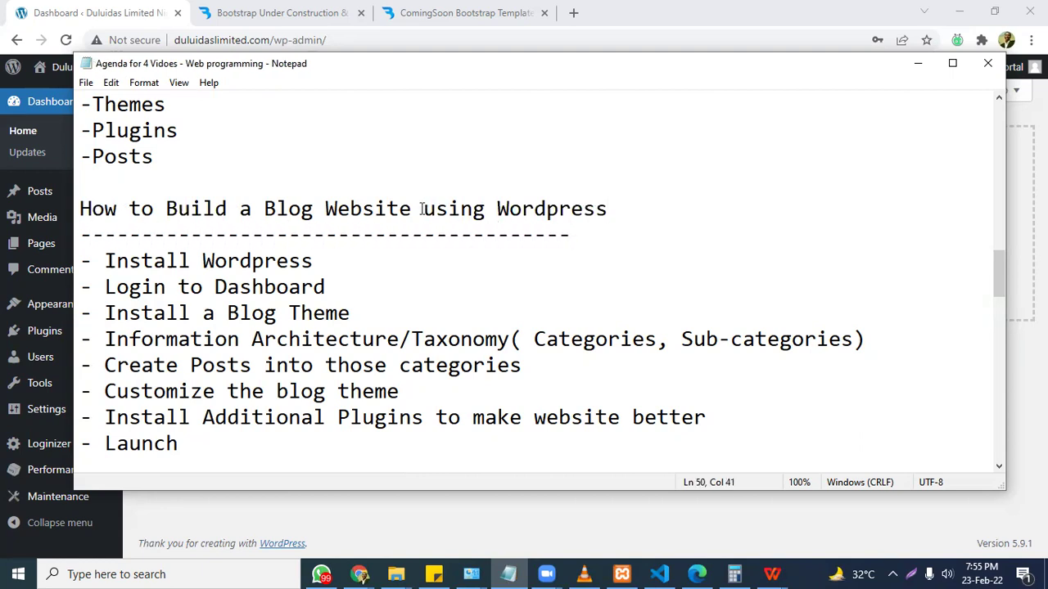
Change the first step to 'Install Wordpress through cPanel', save, and minimize Notepad.
click(317, 260)
text(gh)
key(BackSpace)
key(BackSpace)
text(t)
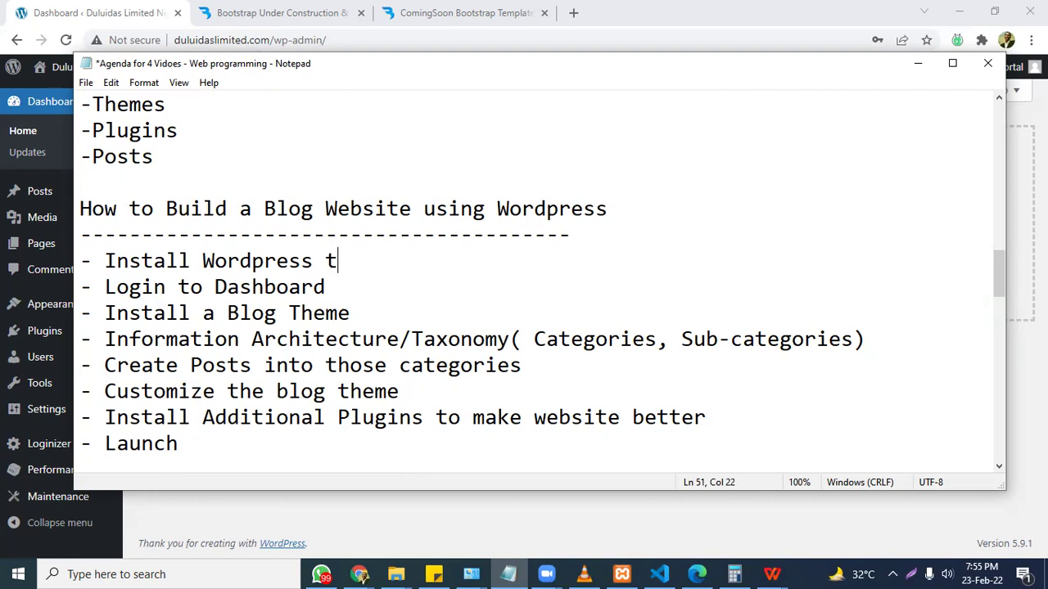
text(hrough cPanel)
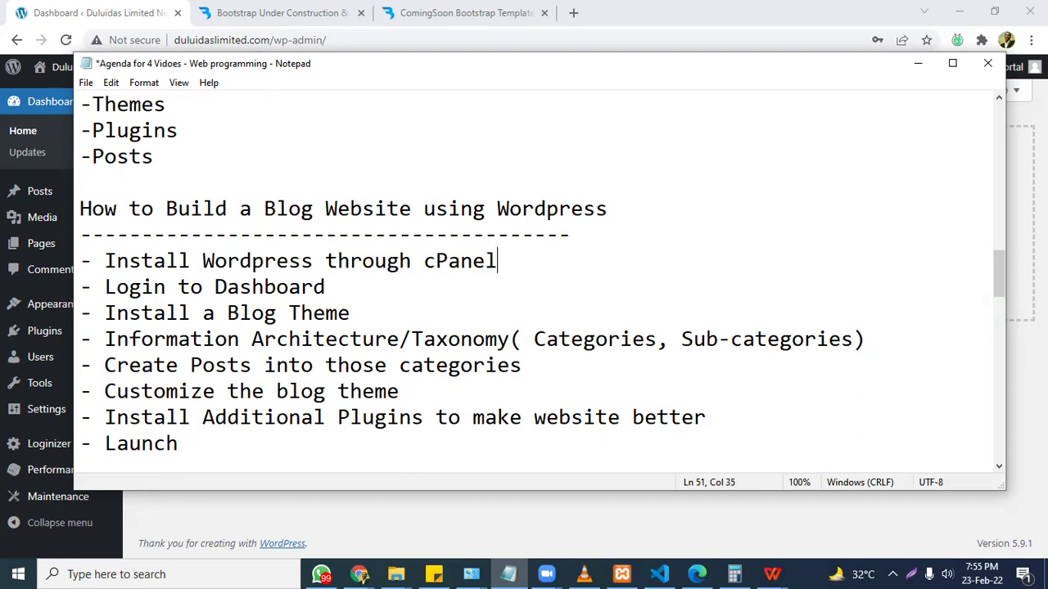
key(ctrl+s)
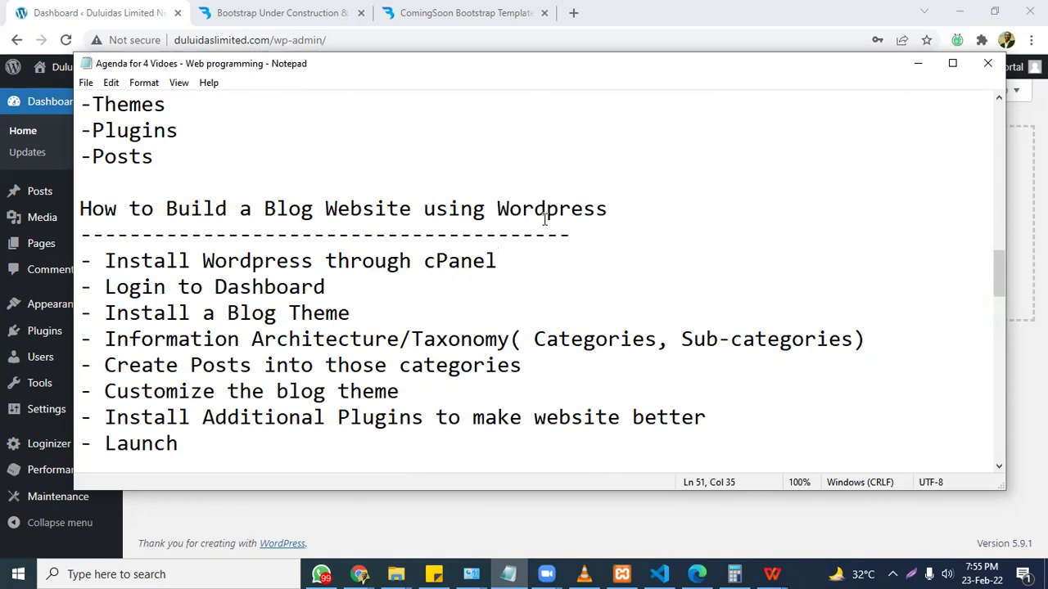
click(918, 64)
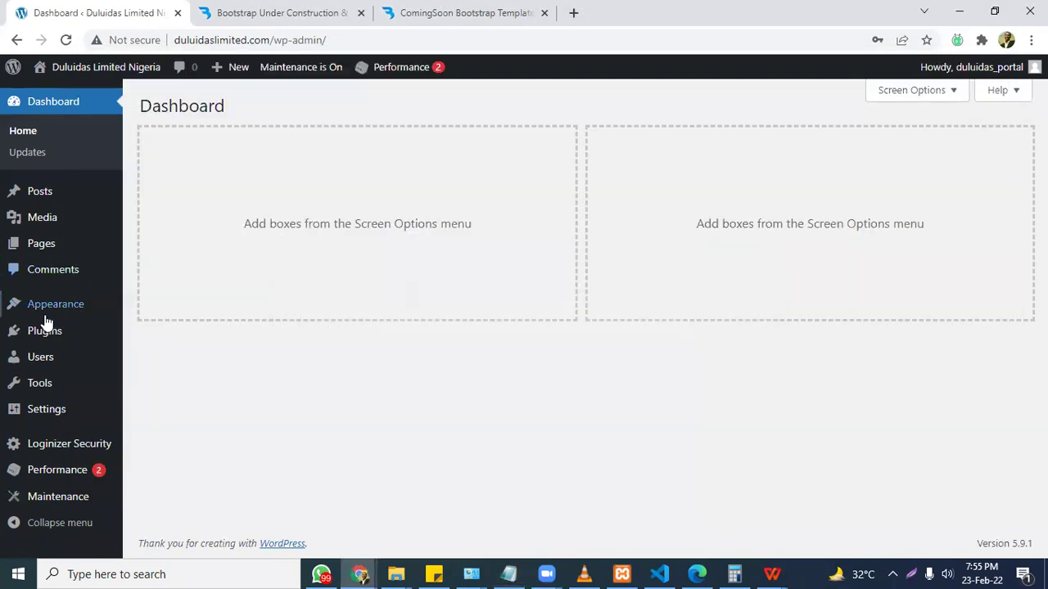
Open Appearance > Themes, showing 3 installed themes with Twenty Twenty-Two active.
mouse_move(63, 310)
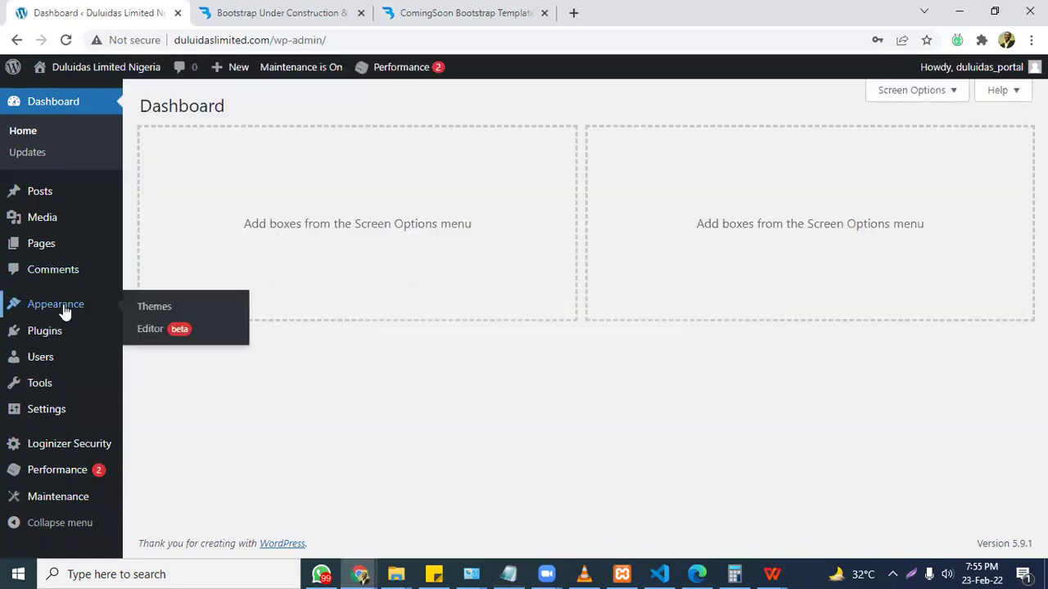
click(145, 315)
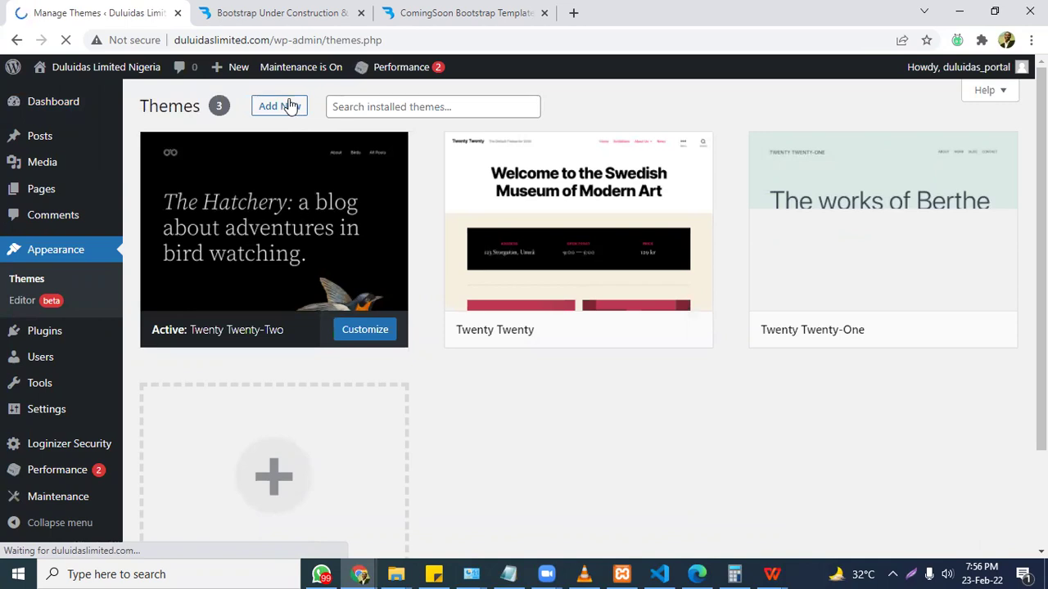
Open Add Themes and browse the Popular themes catalogue.
click(288, 107)
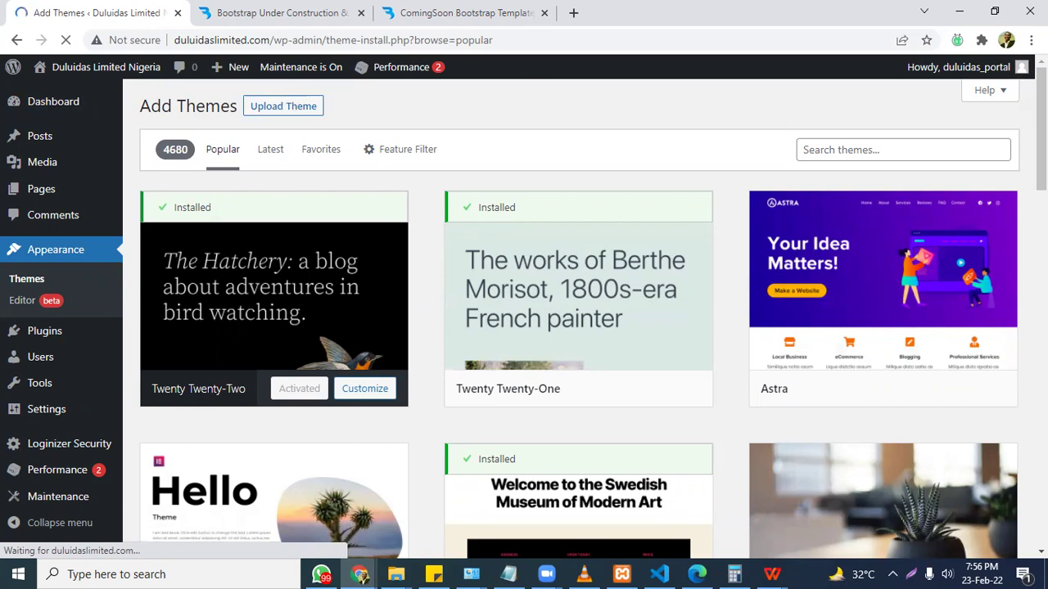
scroll(789, 117, down, 1)
scroll(593, 313, down, 1)
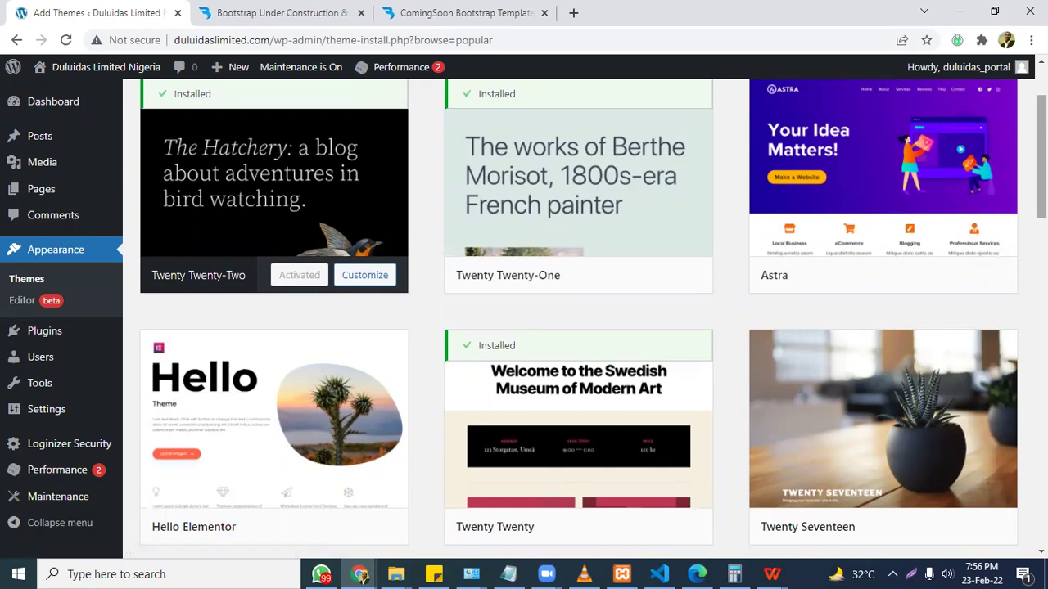
scroll(594, 318, up, 2)
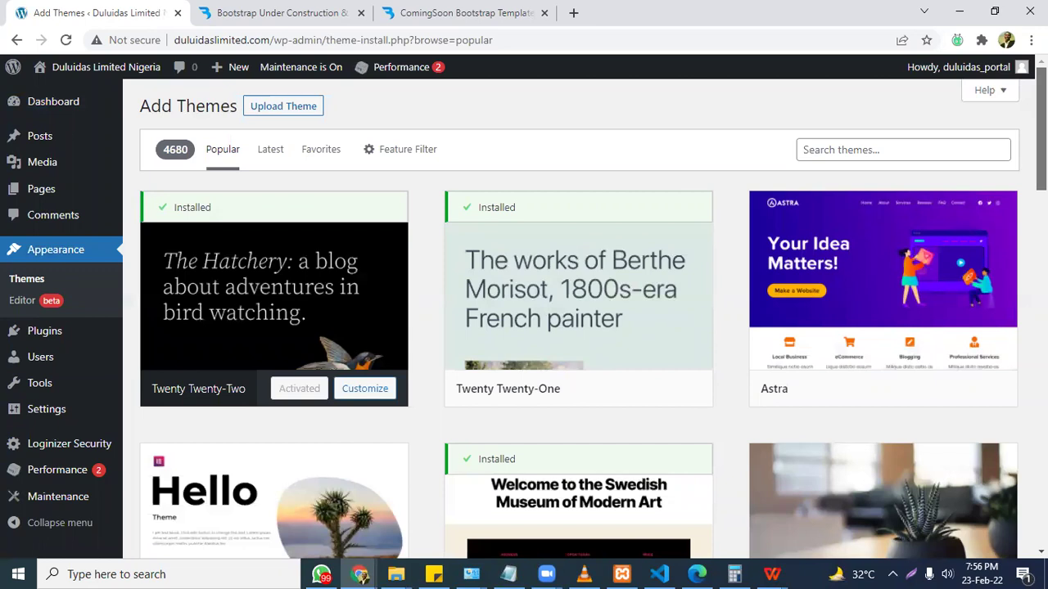
scroll(580, 319, down, 3)
scroll(579, 319, down, 3)
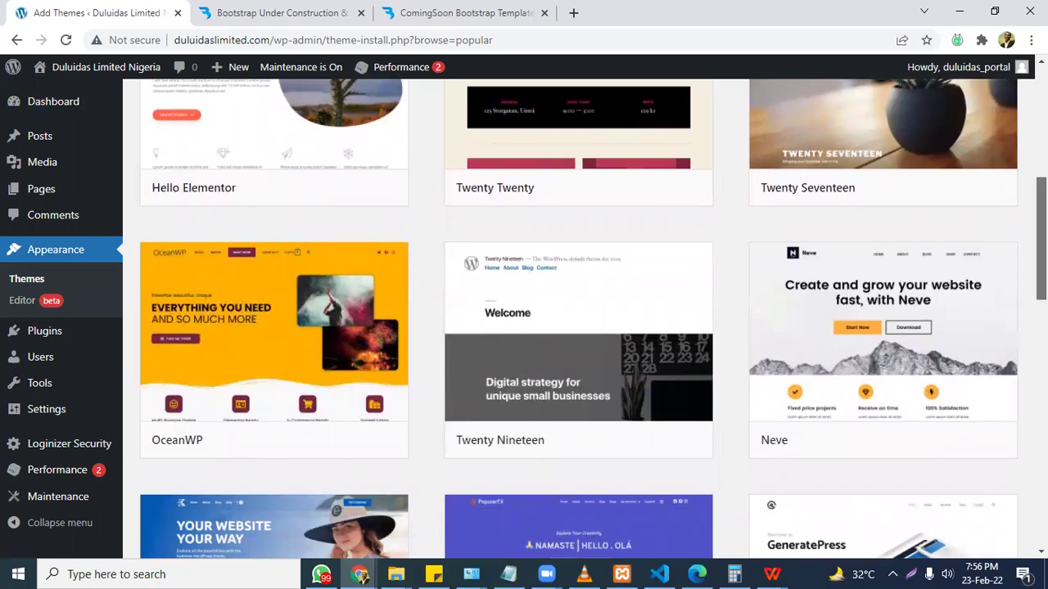
scroll(580, 318, down, 5)
scroll(579, 319, down, 7)
scroll(427, 242, down, 2)
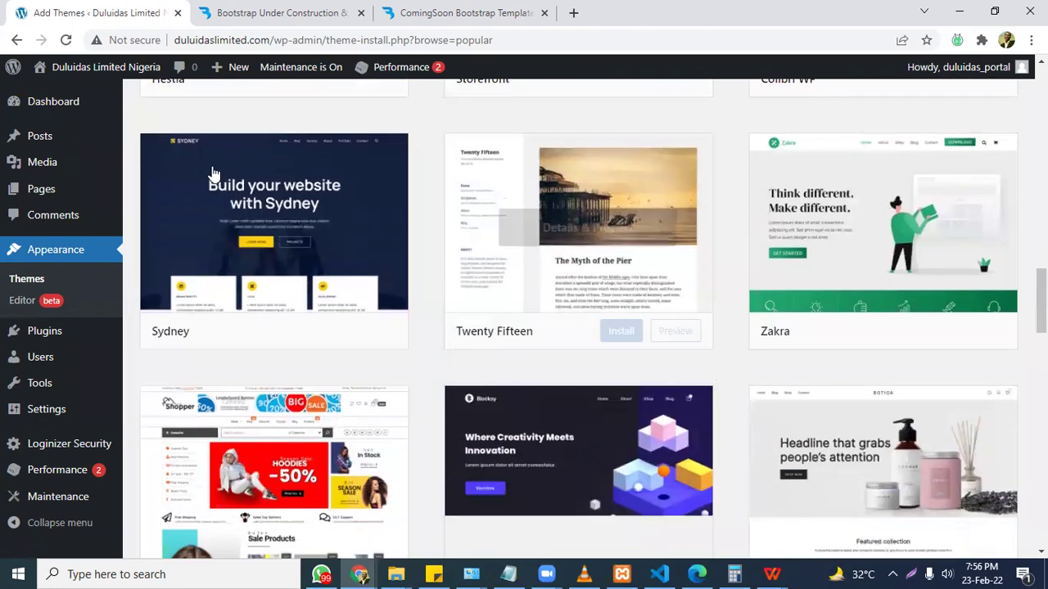
mouse_move(172, 231)
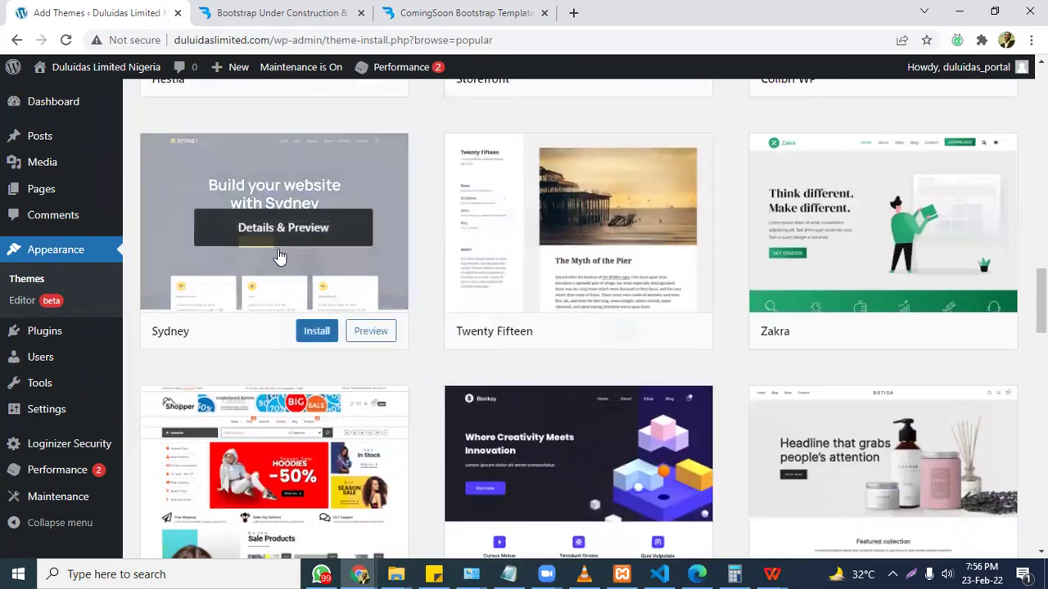
scroll(580, 318, down, 2)
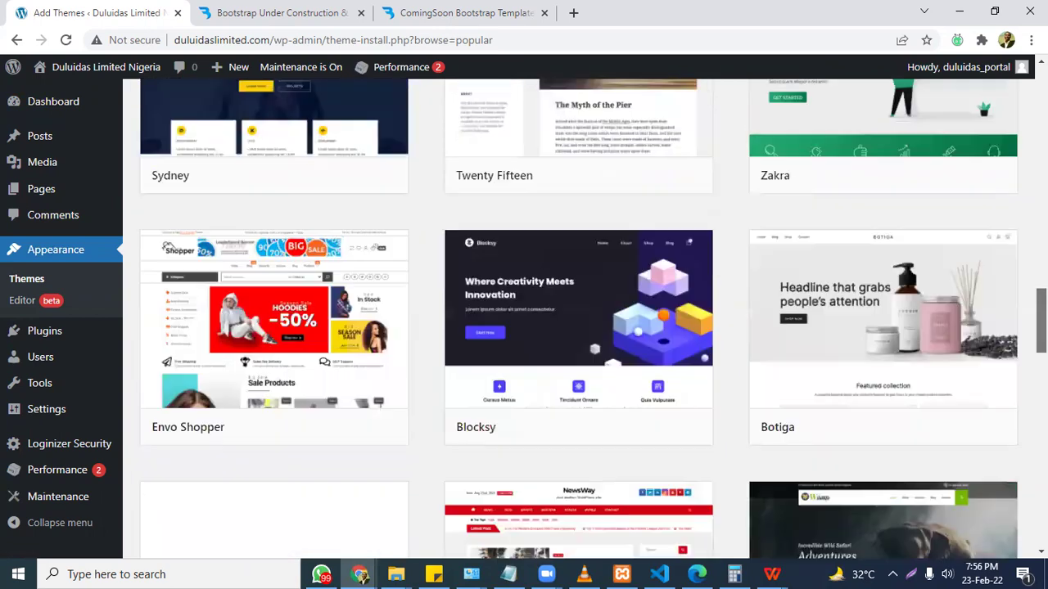
mouse_move(257, 206)
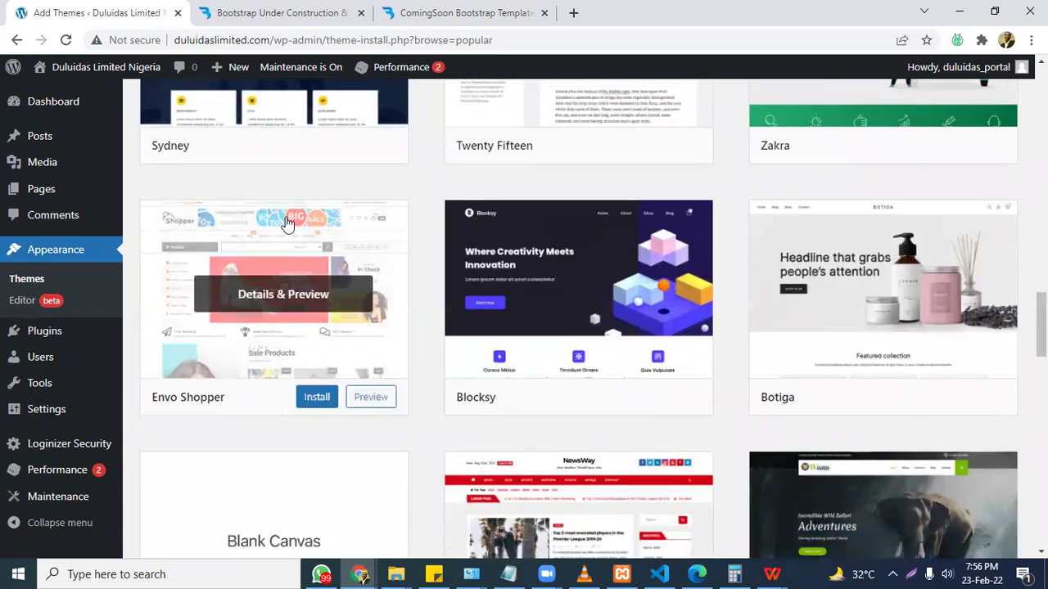
scroll(410, 356, down, 1)
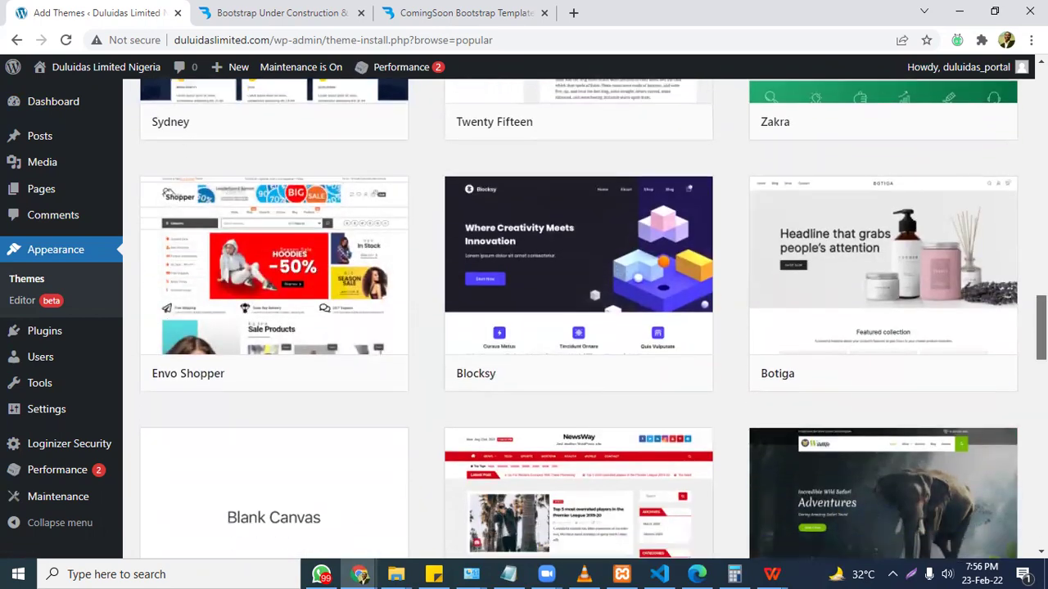
scroll(580, 319, up, 15)
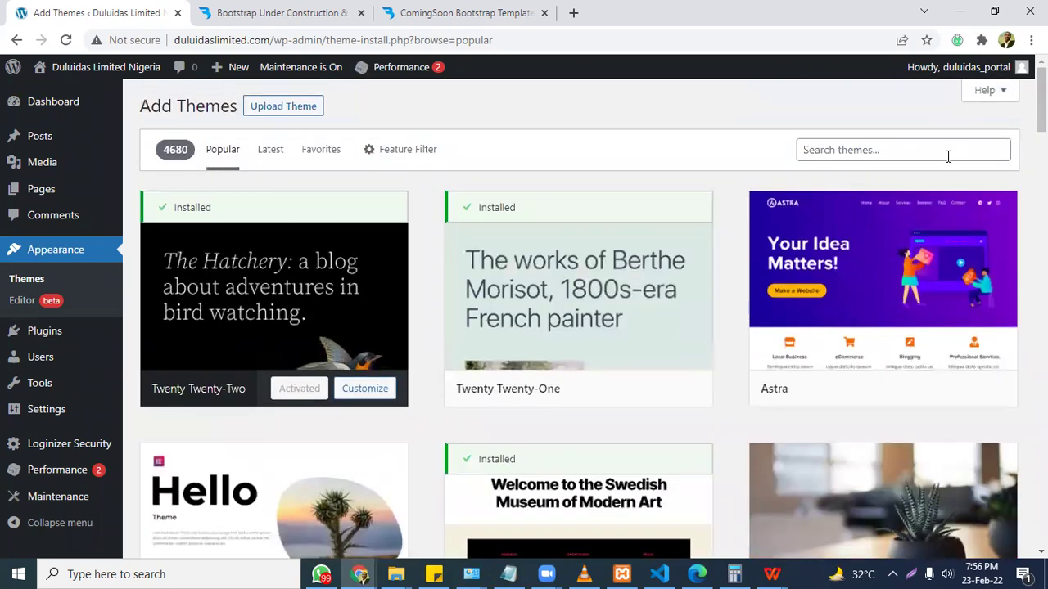
click(924, 155)
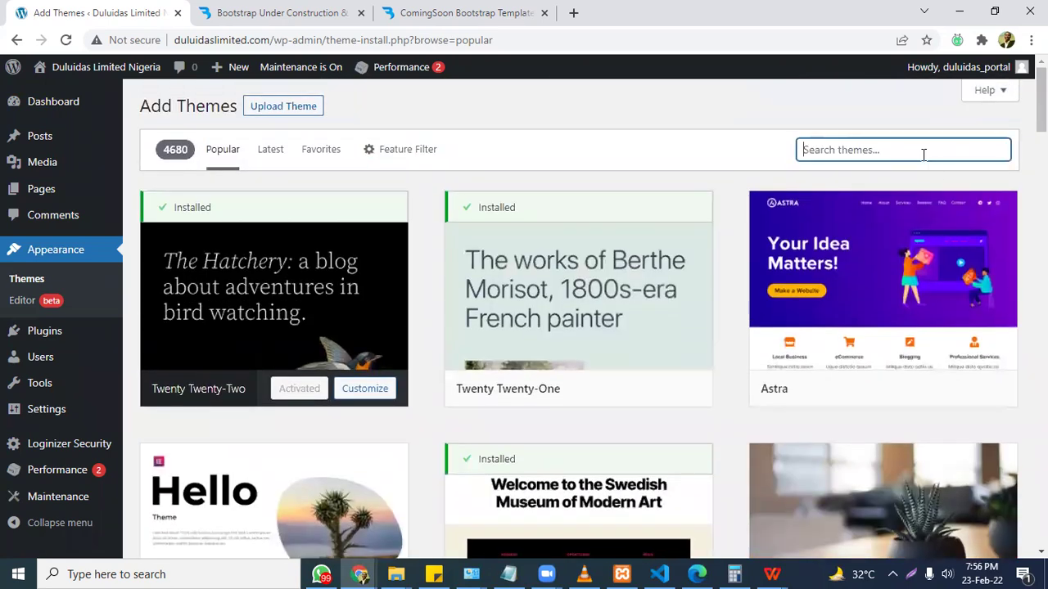
text(blog t)
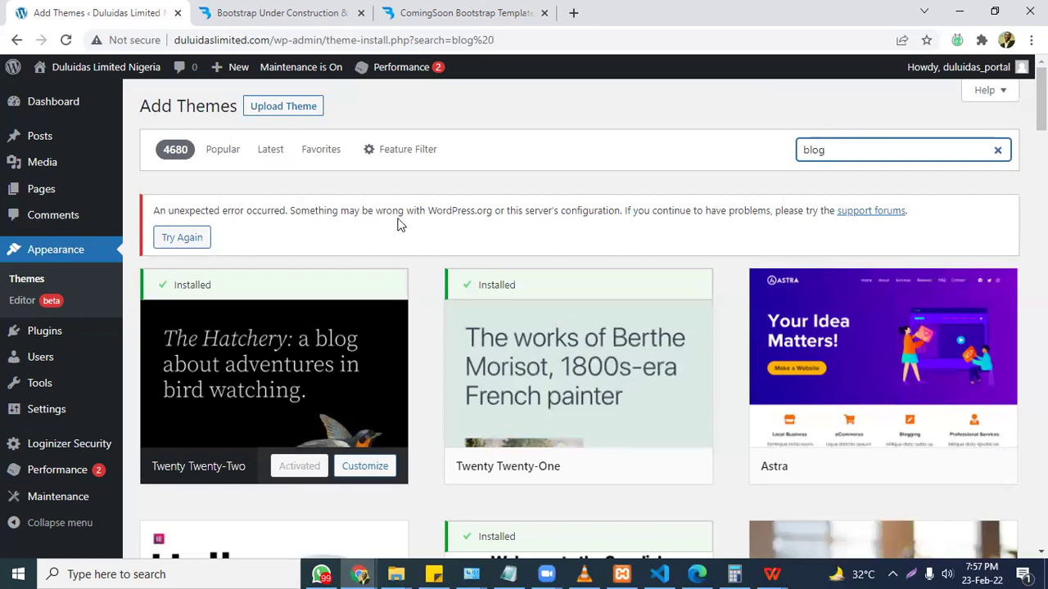
click(843, 150)
key(BackSpace)
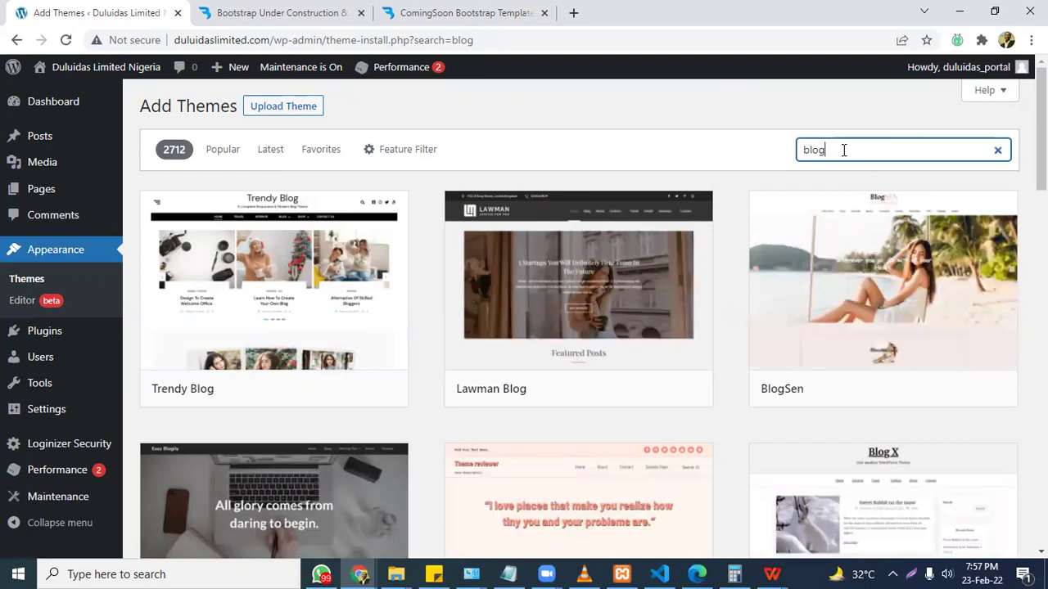
mouse_move(289, 359)
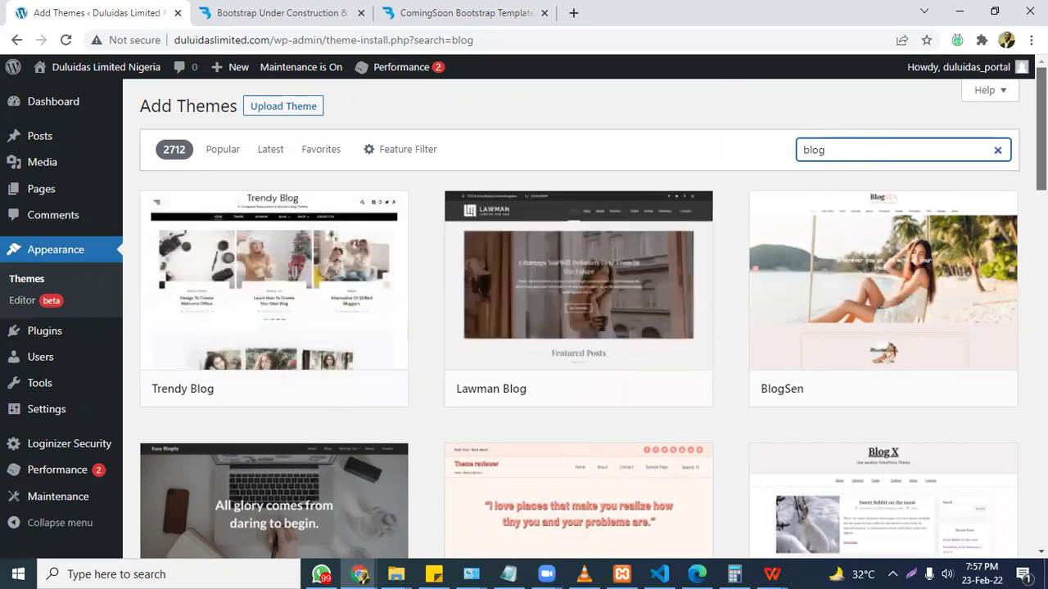
scroll(579, 319, down, 5)
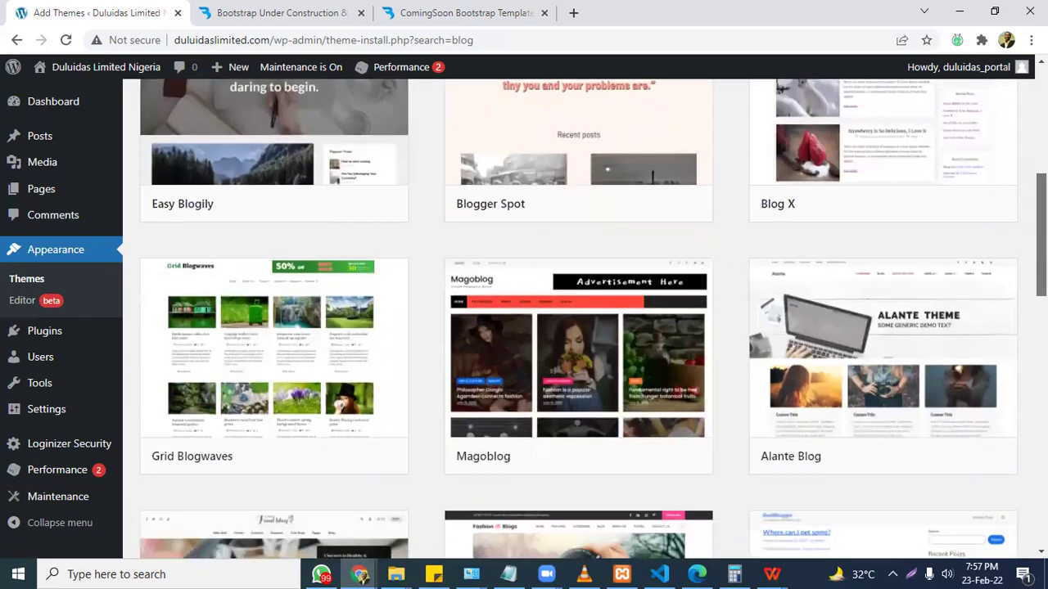
scroll(579, 318, down, 1)
mouse_move(308, 276)
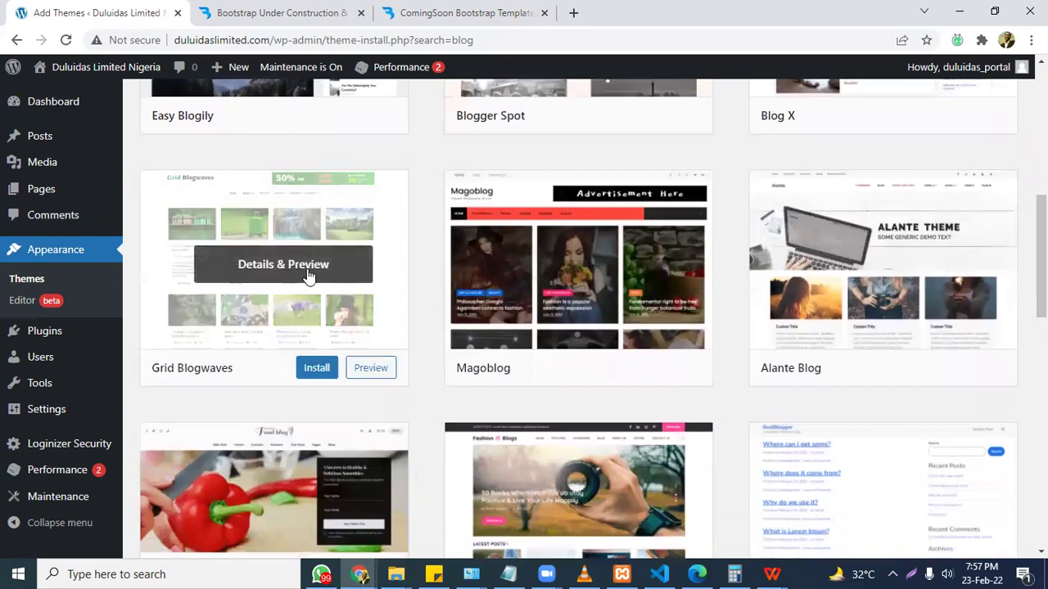
scroll(885, 270, down, 2)
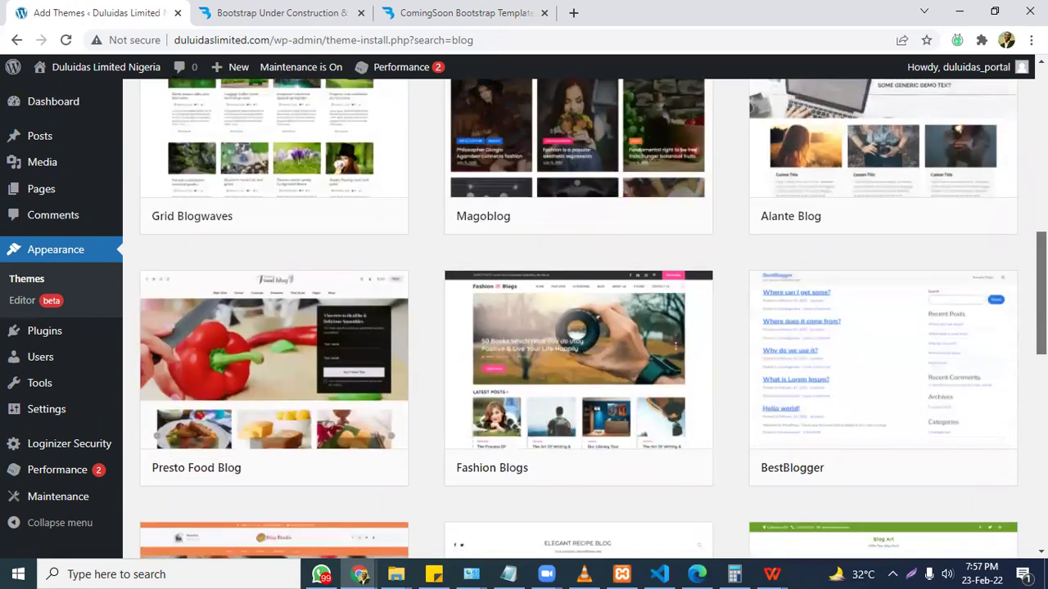
scroll(579, 318, down, 2)
scroll(579, 319, down, 2)
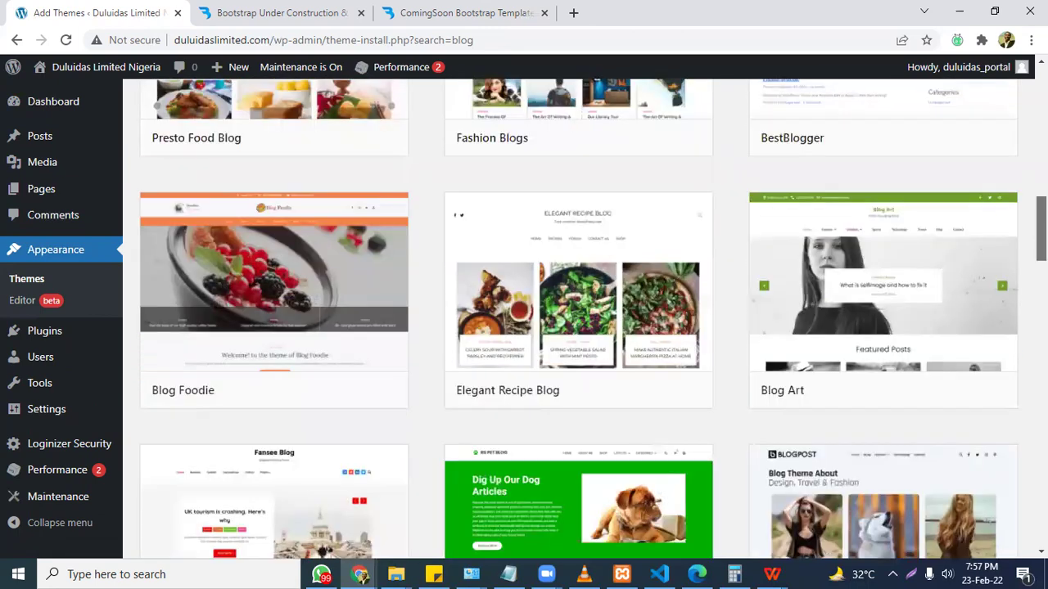
scroll(579, 318, down, 2)
scroll(579, 318, down, 2)
scroll(579, 319, down, 2)
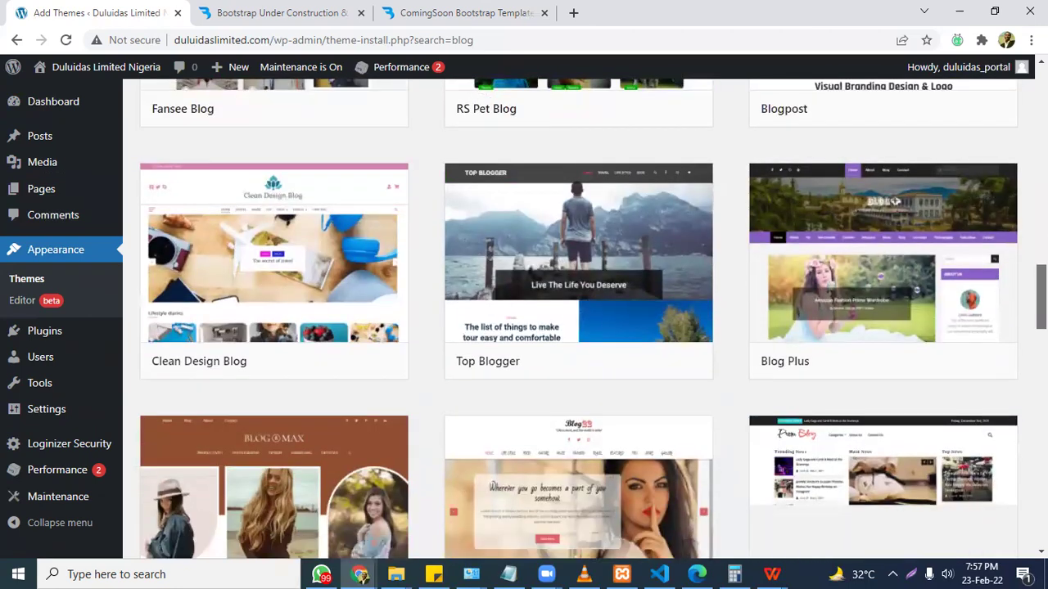
scroll(579, 319, down, 4)
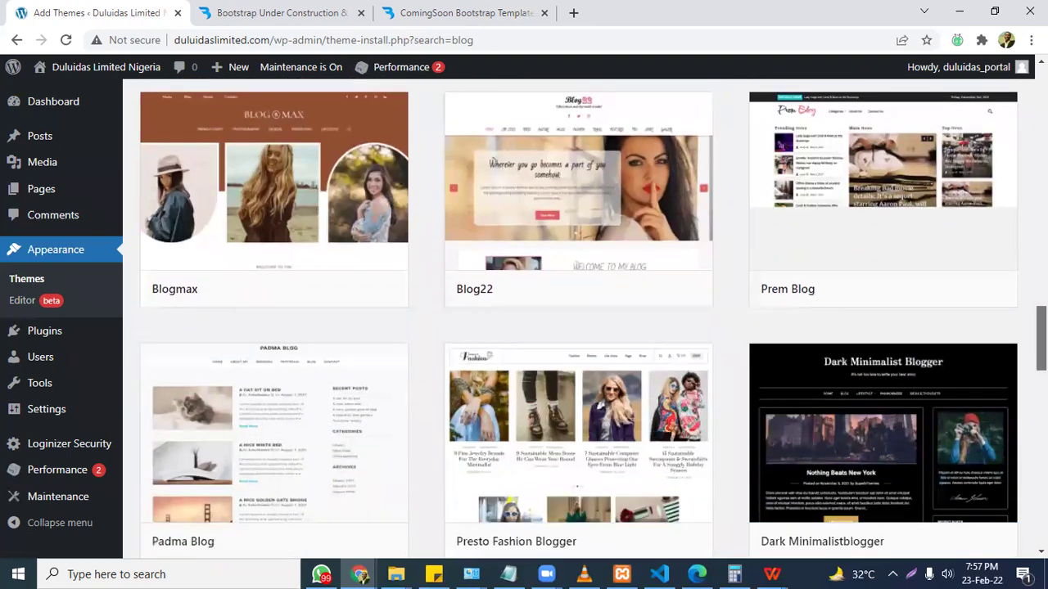
scroll(579, 318, down, 2)
scroll(579, 318, down, 2)
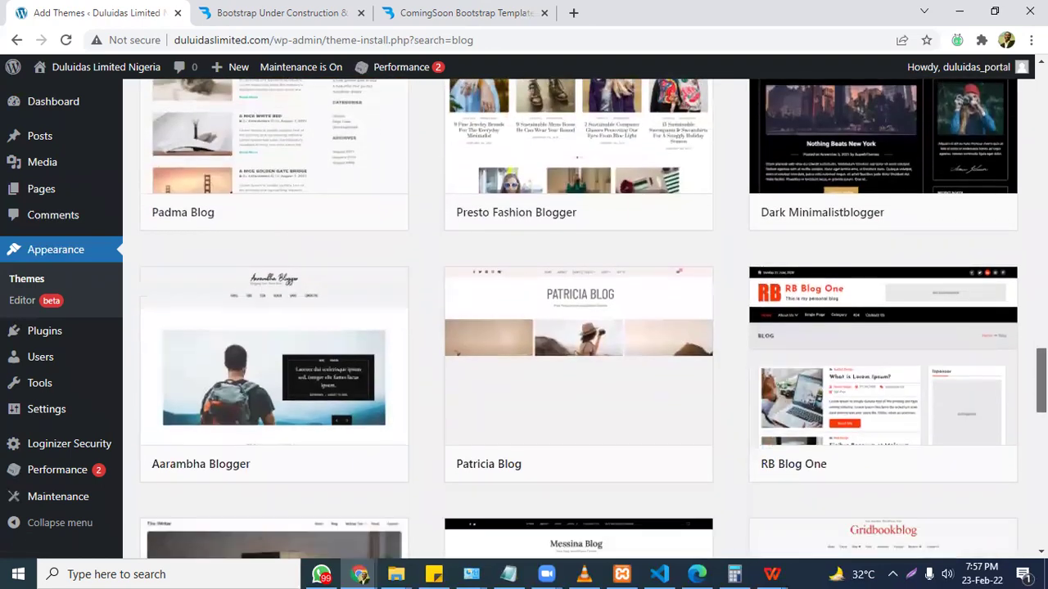
scroll(578, 318, down, 2)
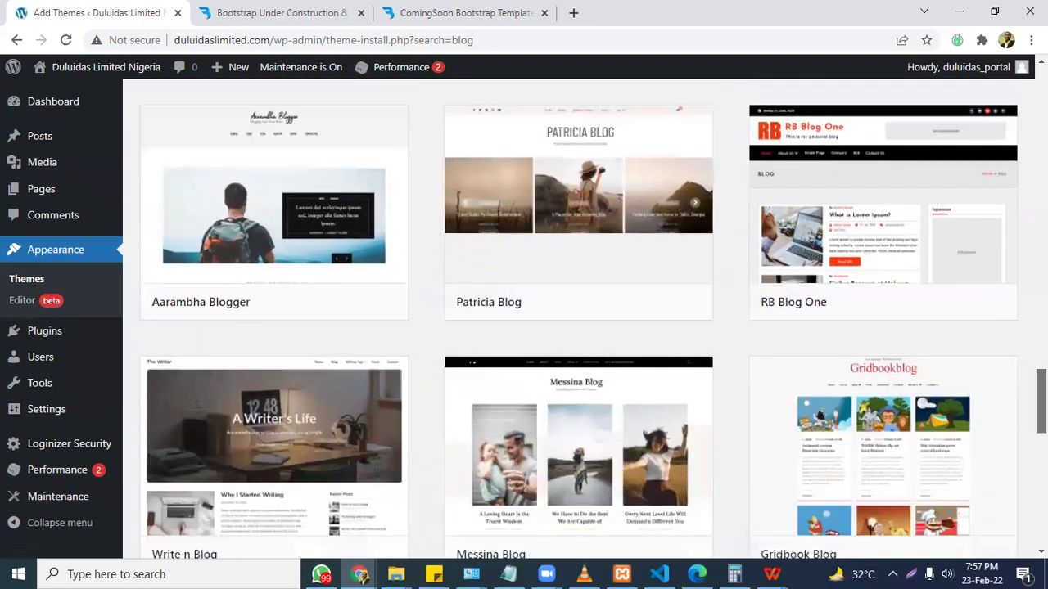
scroll(579, 318, down, 2)
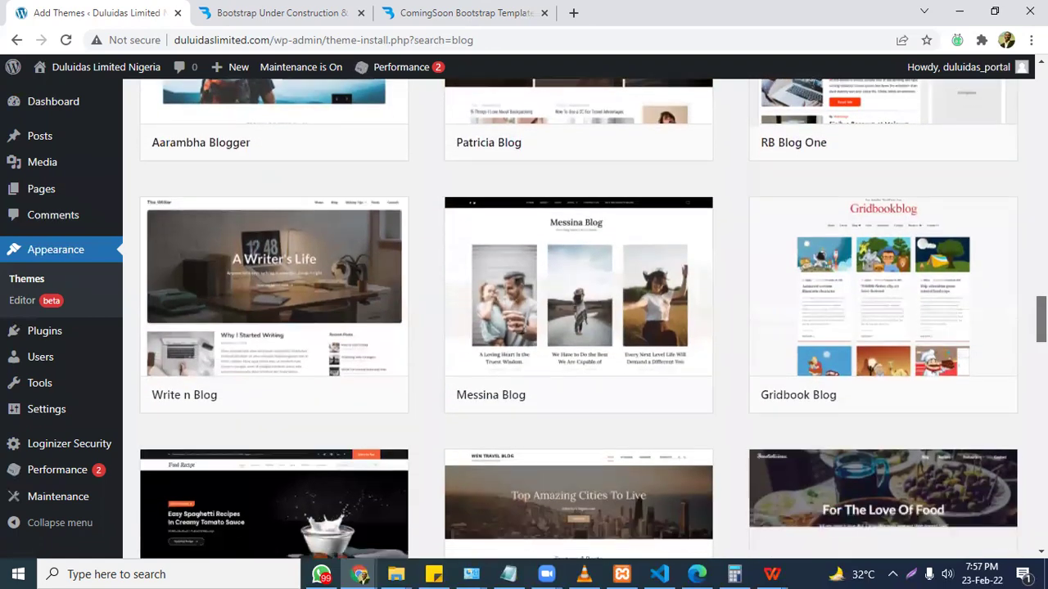
scroll(579, 319, down, 3)
scroll(579, 318, down, 4)
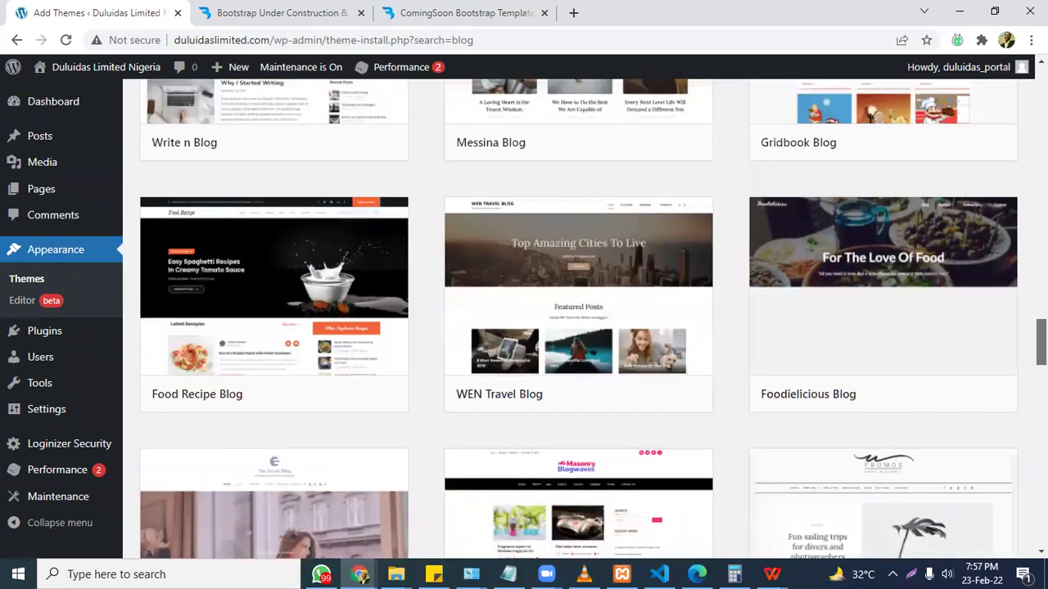
scroll(579, 318, down, 4)
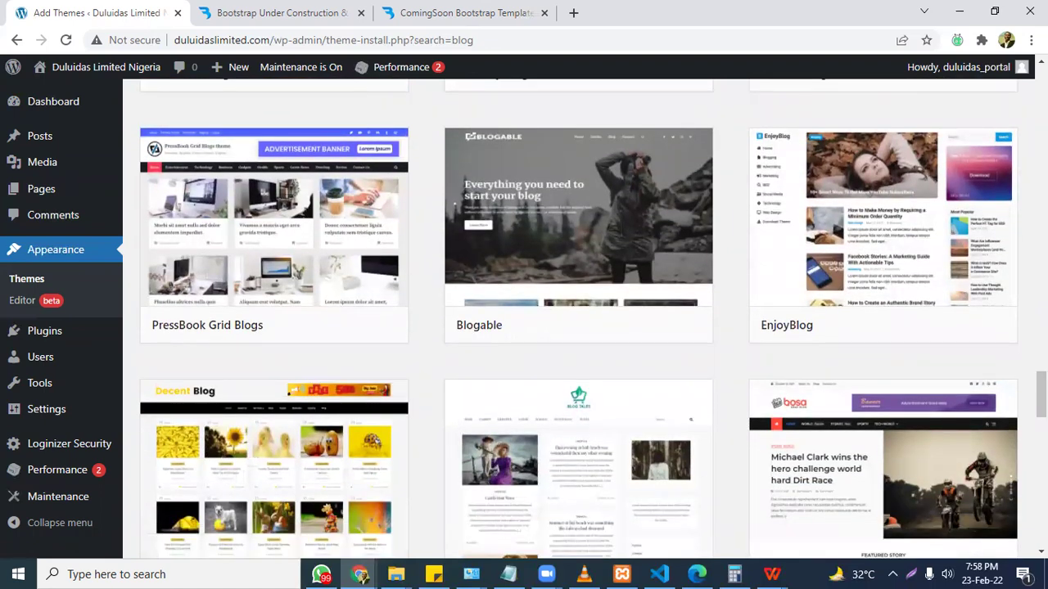
scroll(579, 318, down, 2)
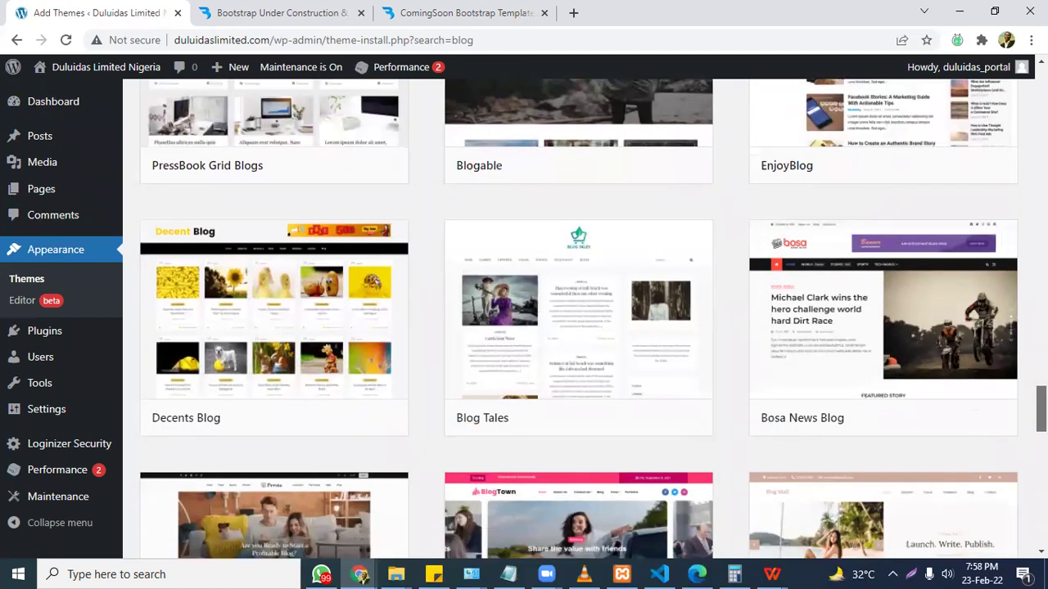
scroll(579, 318, down, 2)
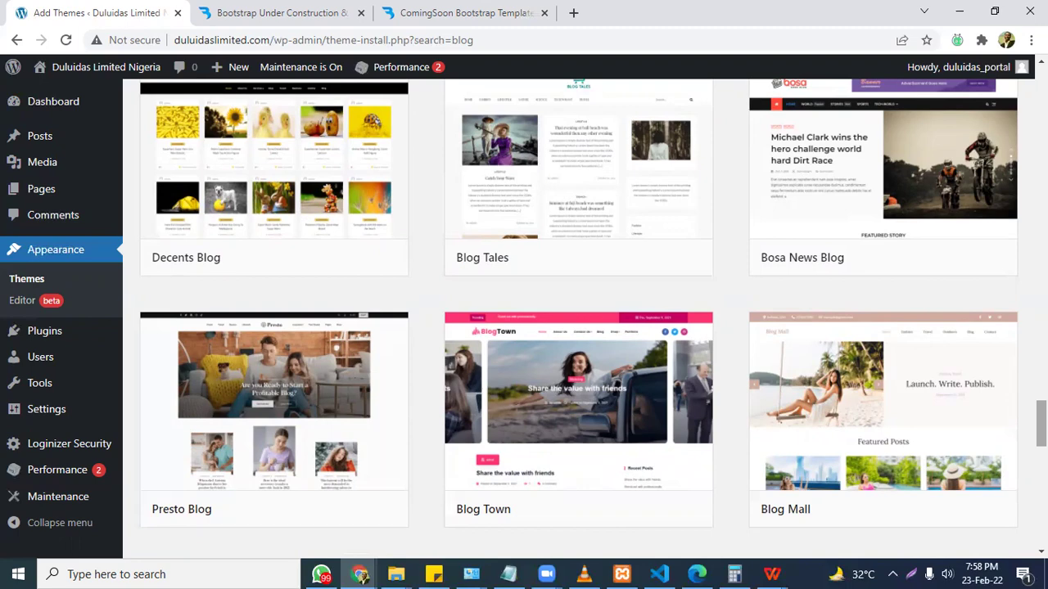
scroll(581, 319, down, 4)
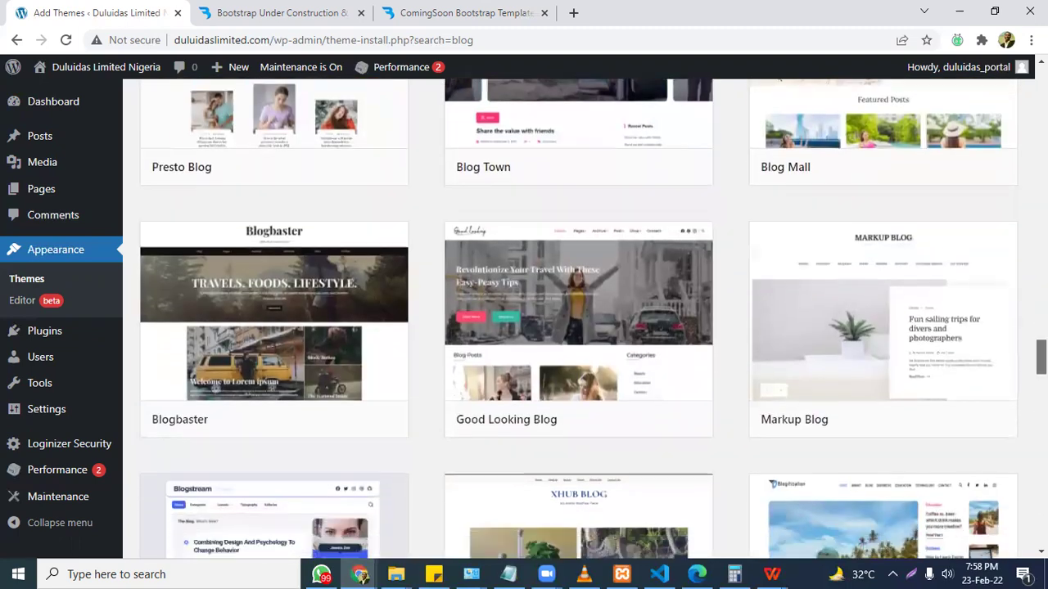
scroll(581, 319, down, 5)
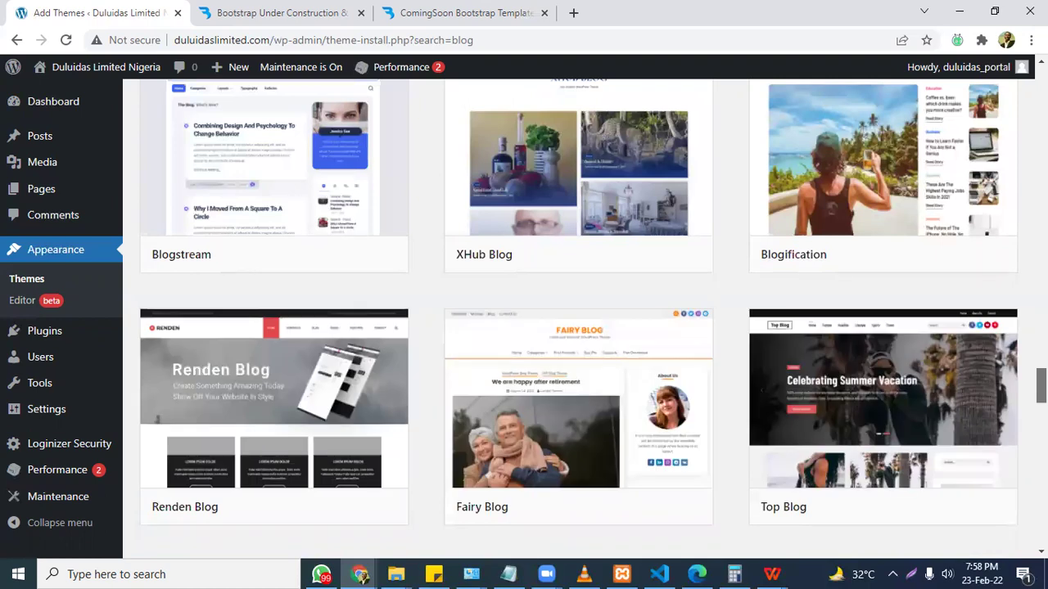
scroll(582, 319, down, 4)
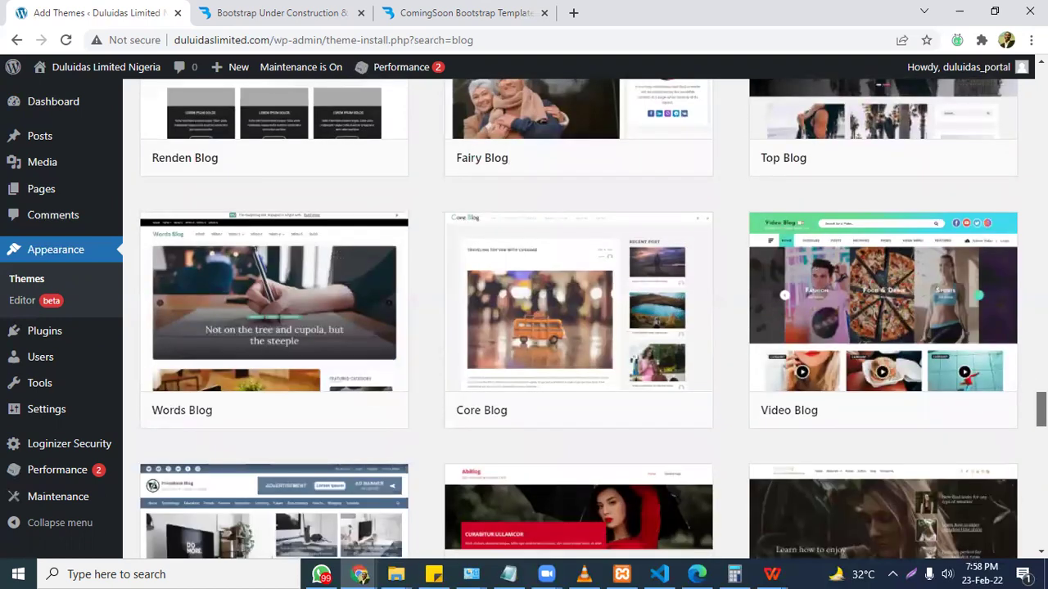
scroll(582, 319, down, 3)
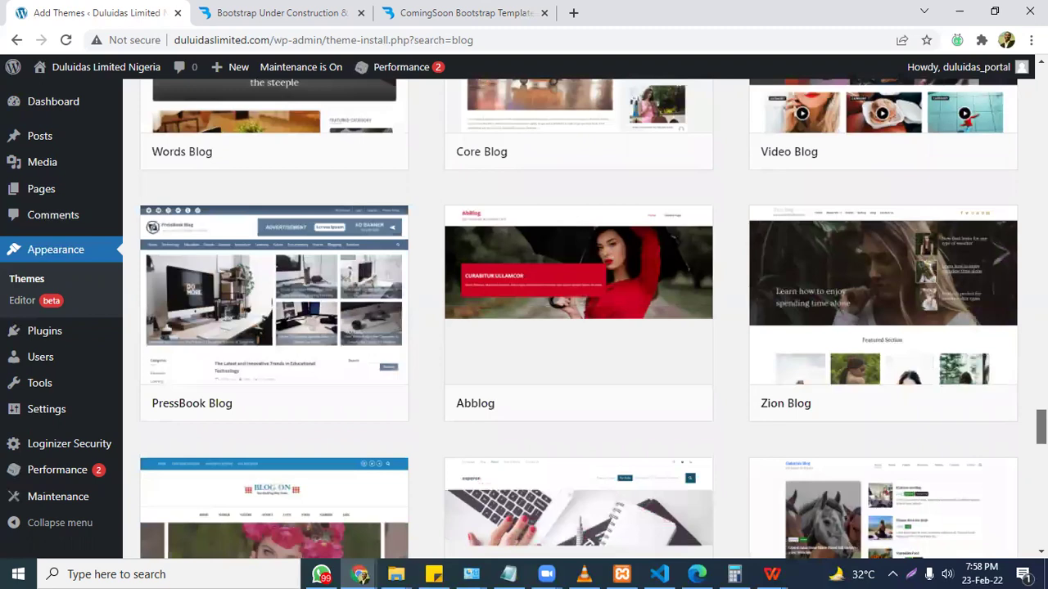
scroll(581, 319, down, 4)
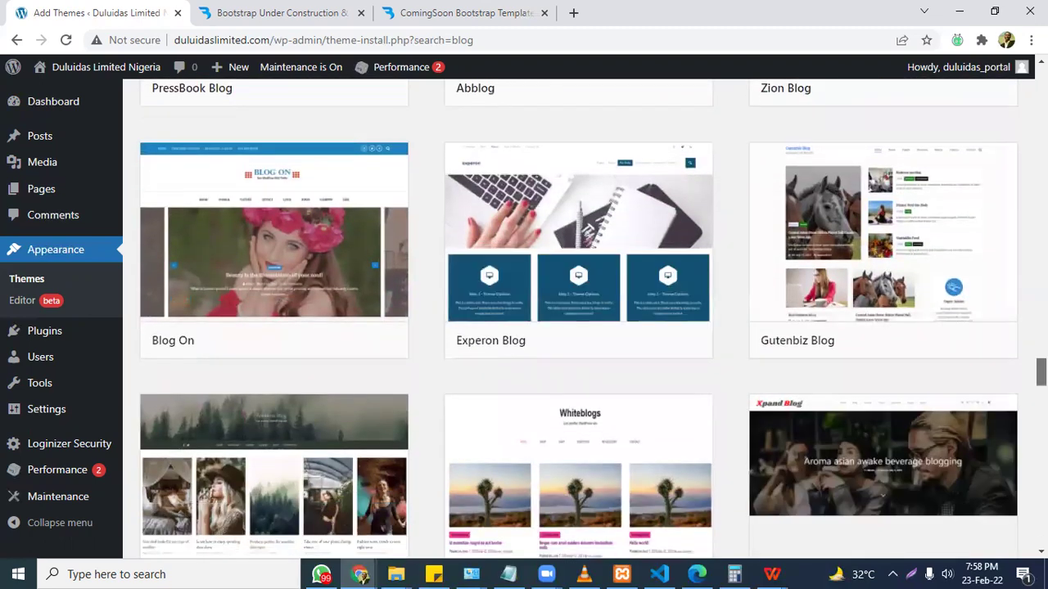
scroll(581, 319, down, 5)
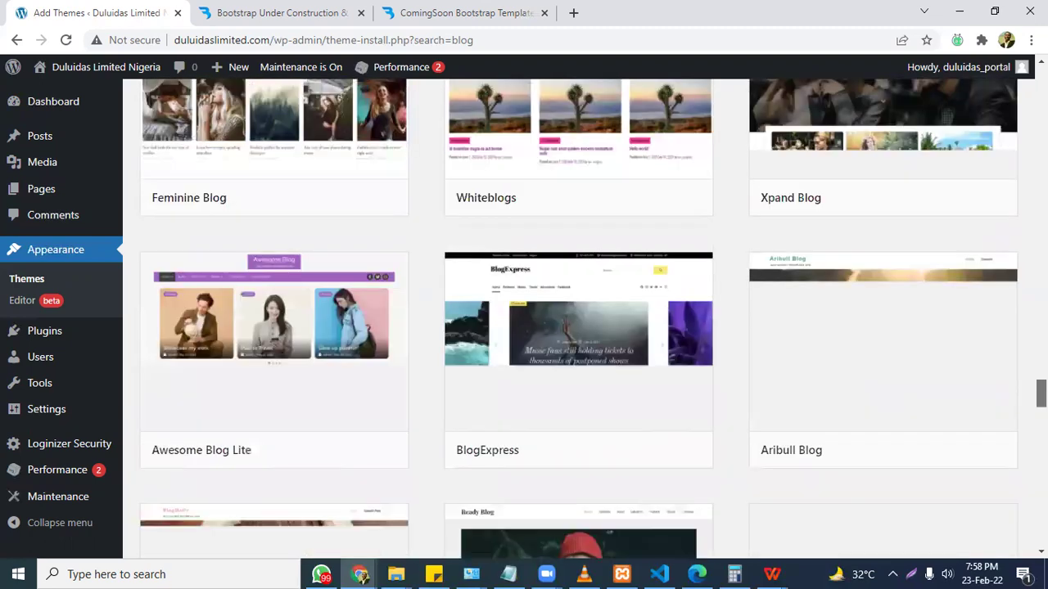
scroll(581, 319, down, 5)
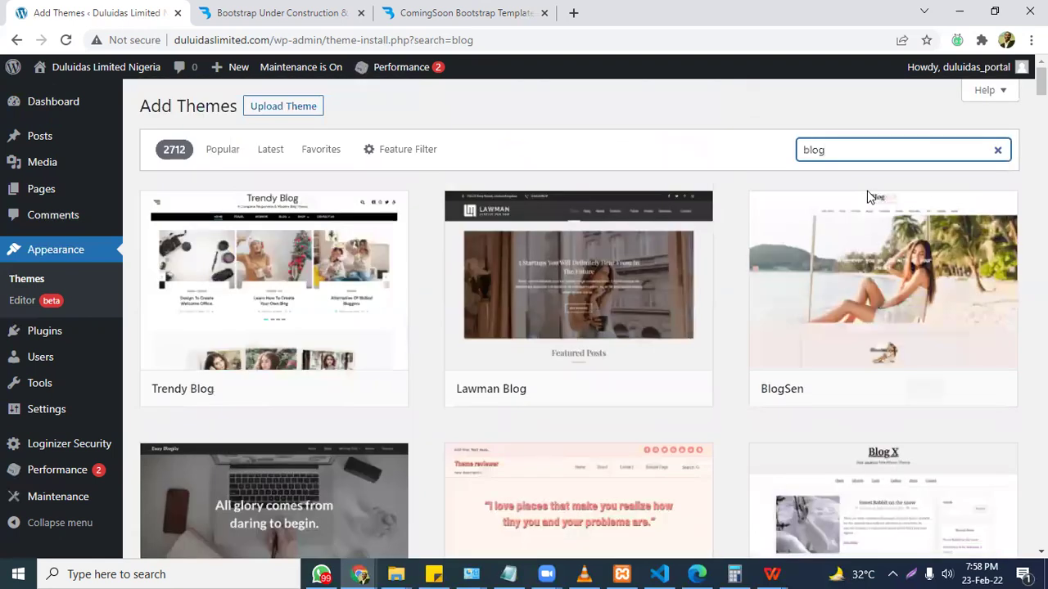
double_click(809, 150)
text(new)
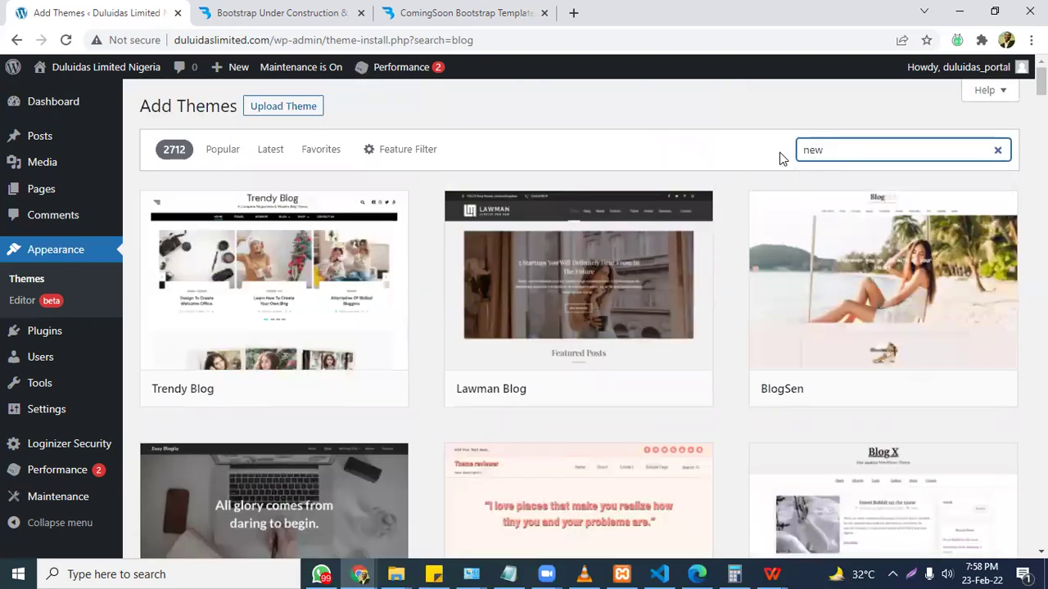
text(s)
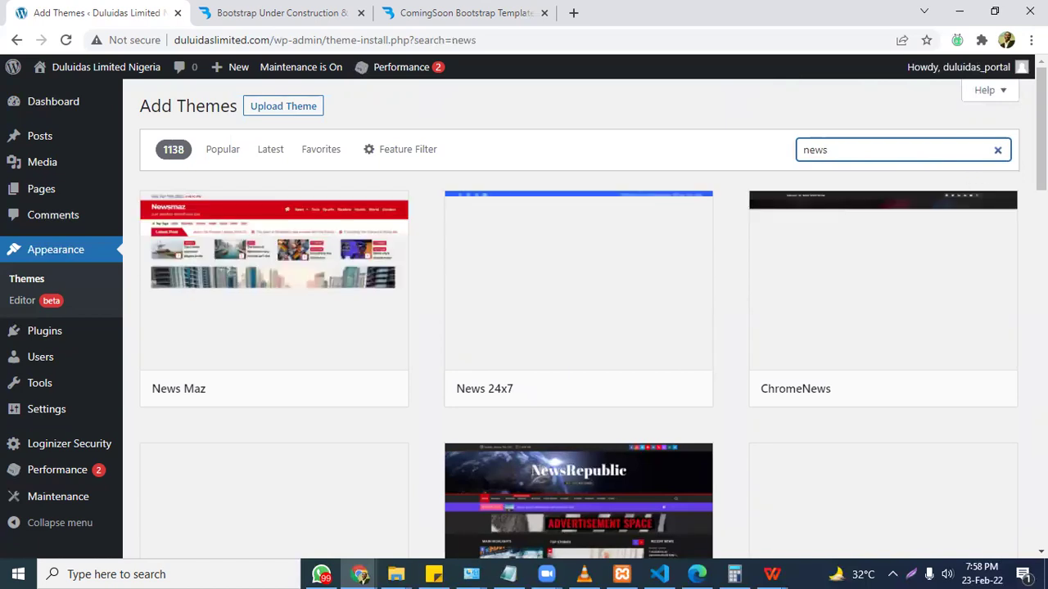
mouse_move(273, 297)
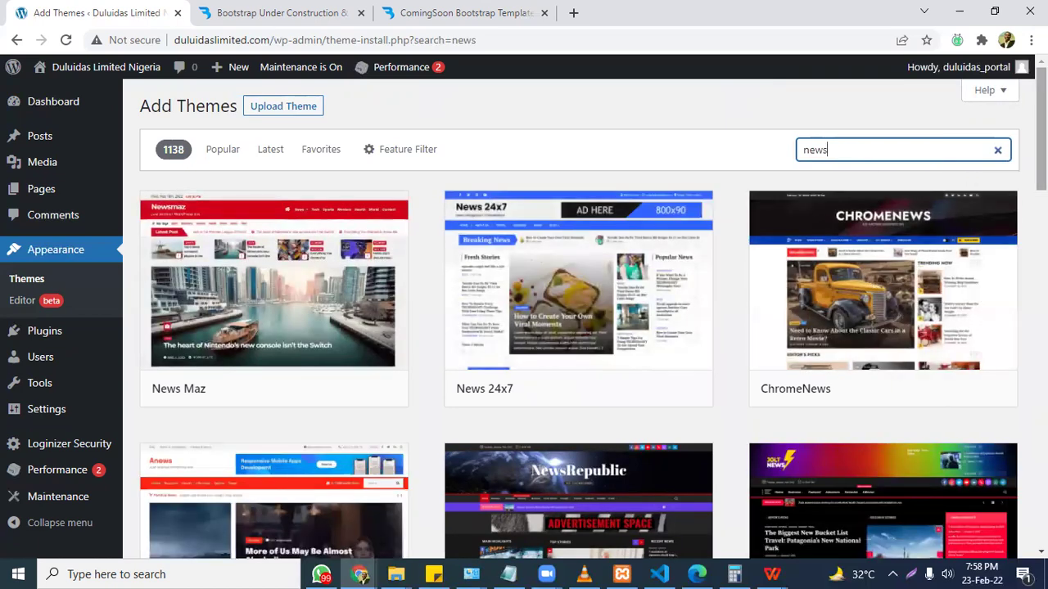
scroll(579, 319, down, 3)
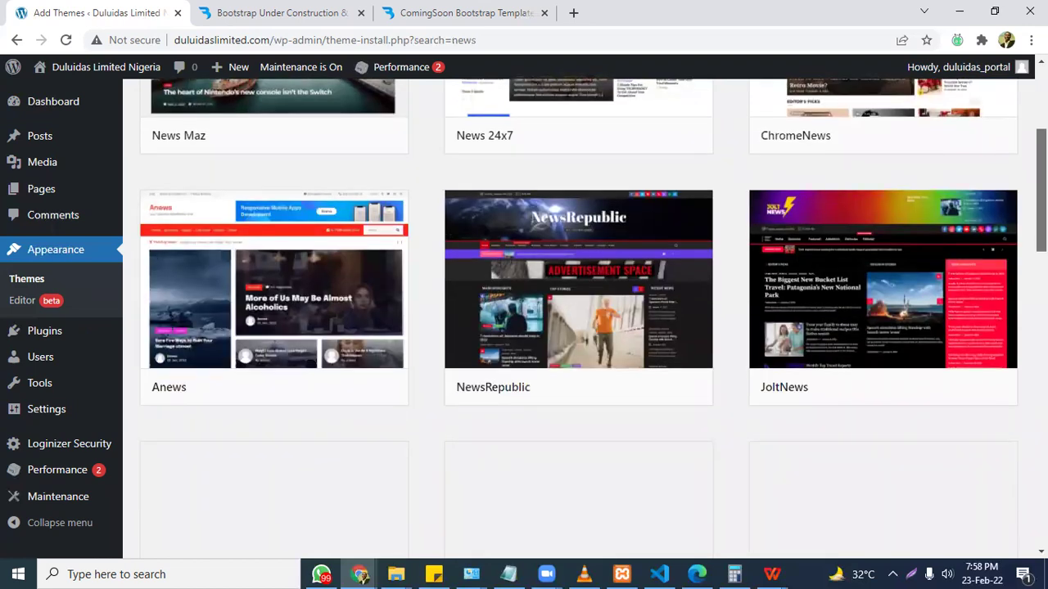
scroll(579, 319, down, 2)
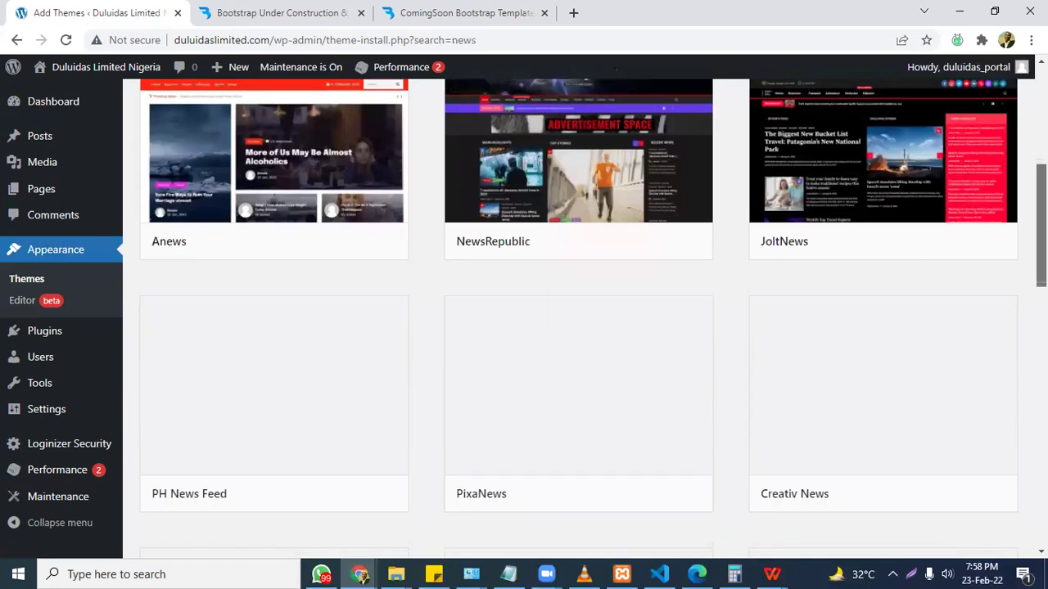
scroll(579, 320, down, 3)
scroll(578, 319, down, 5)
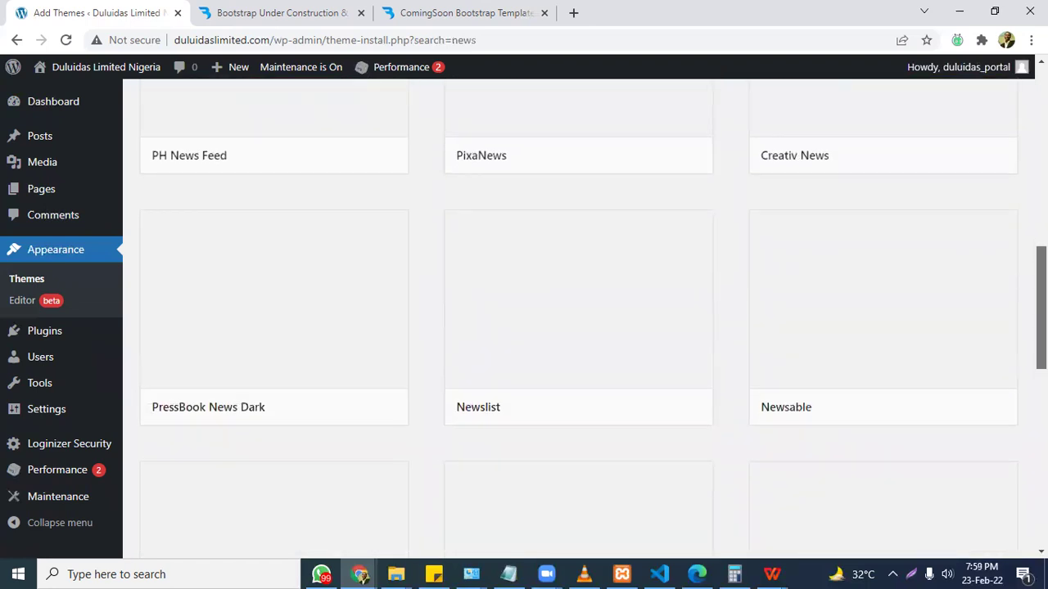
scroll(579, 320, down, 3)
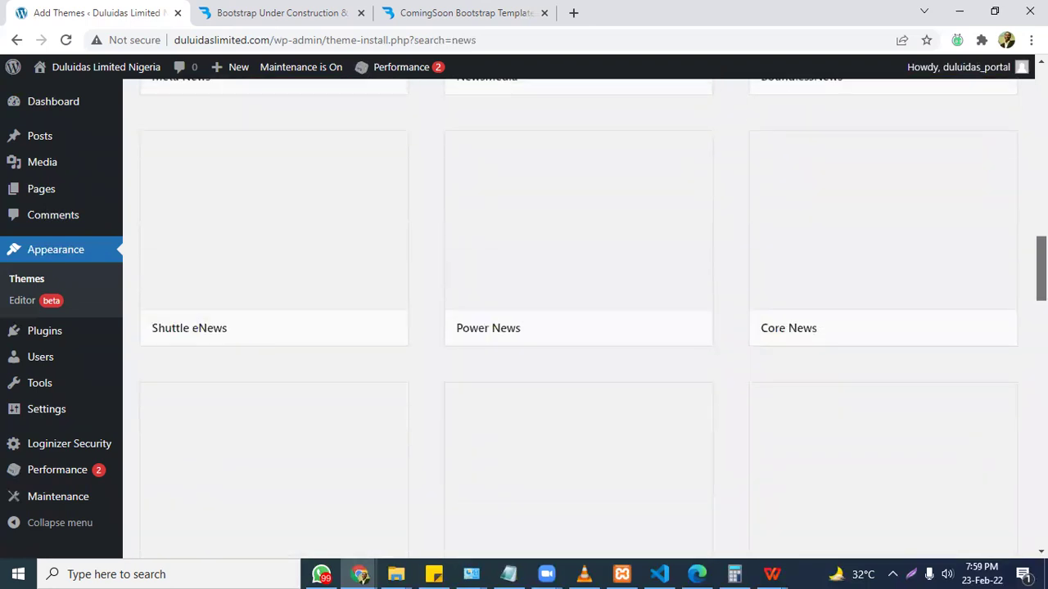
scroll(579, 319, down, 4)
scroll(579, 320, down, 5)
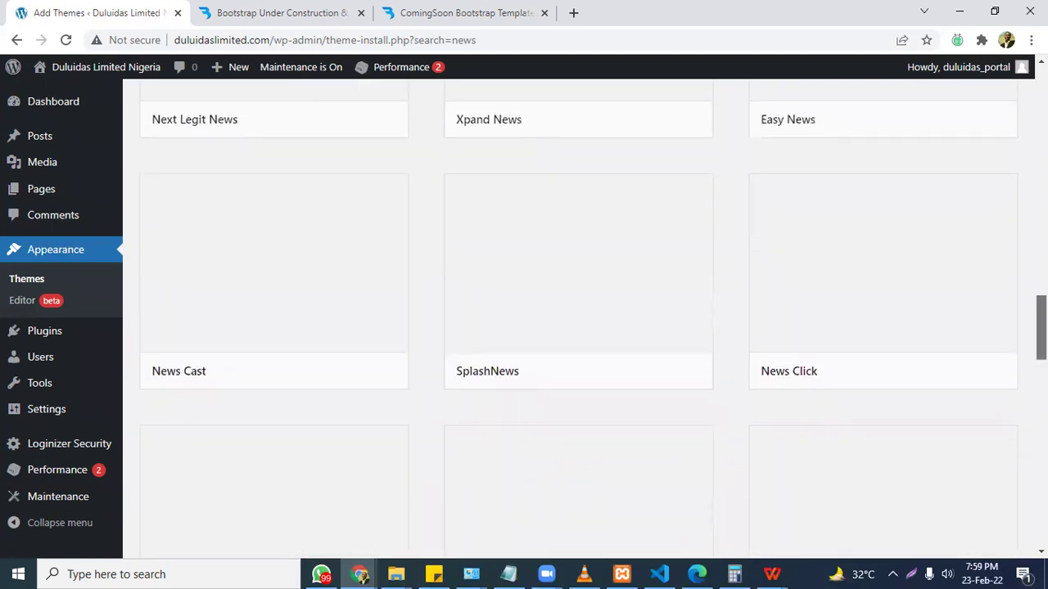
scroll(579, 319, down, 2)
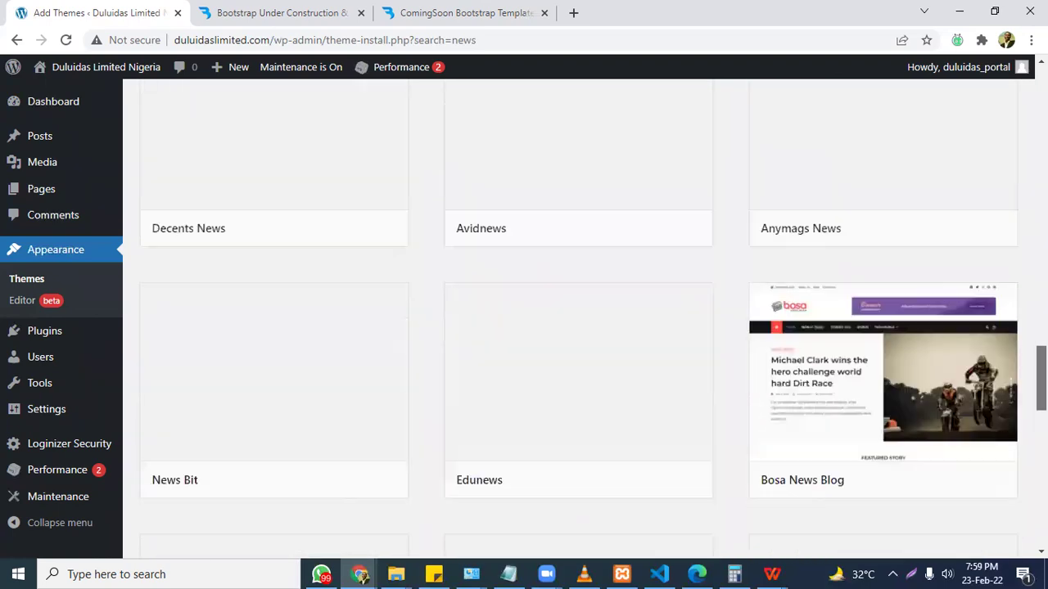
scroll(579, 319, down, 4)
scroll(579, 320, down, 3)
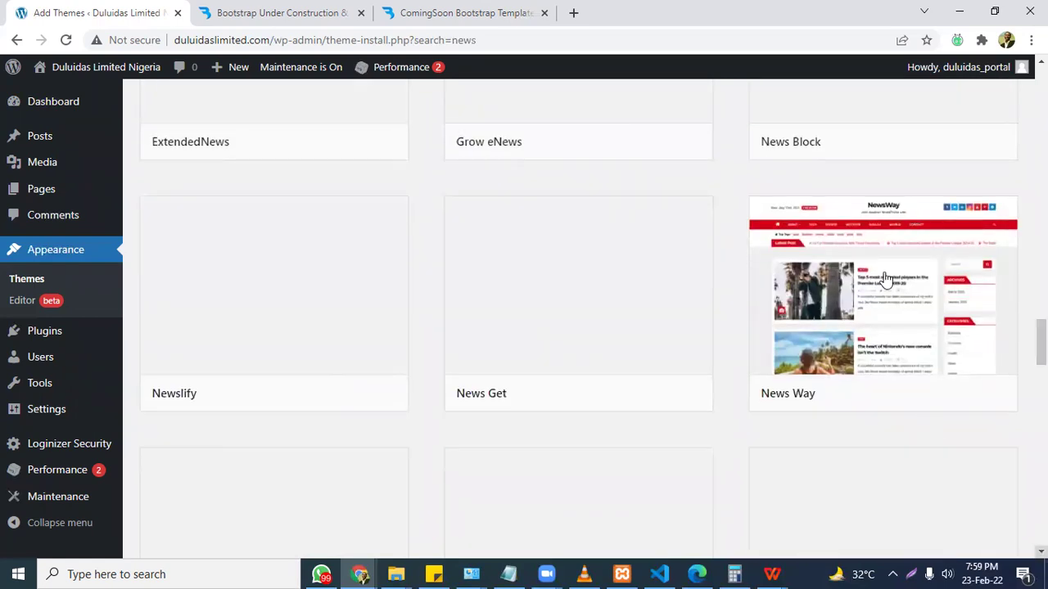
scroll(922, 420, down, 5)
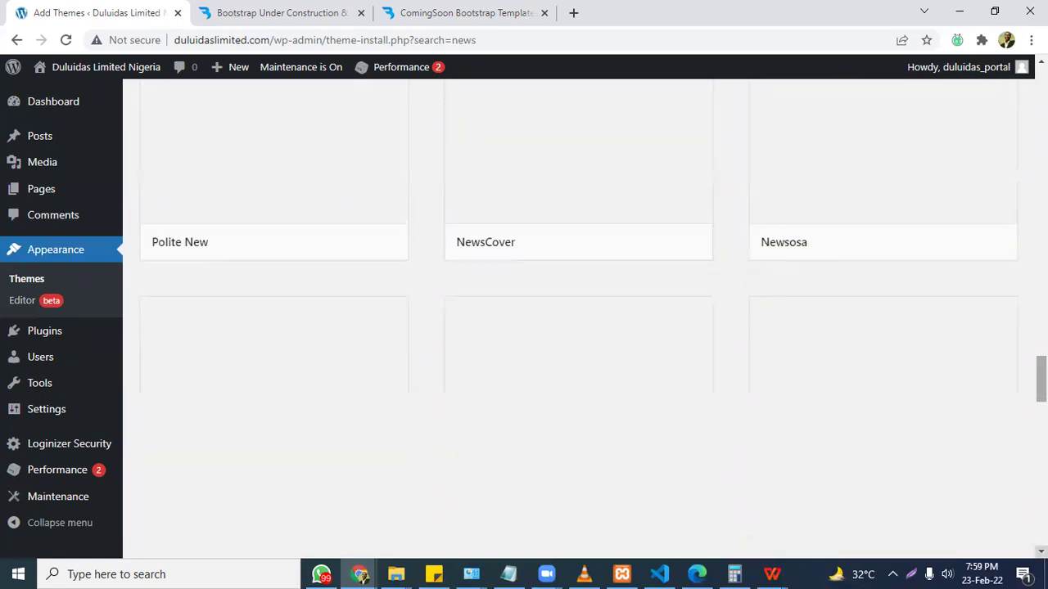
scroll(579, 319, down, 3)
scroll(579, 320, down, 3)
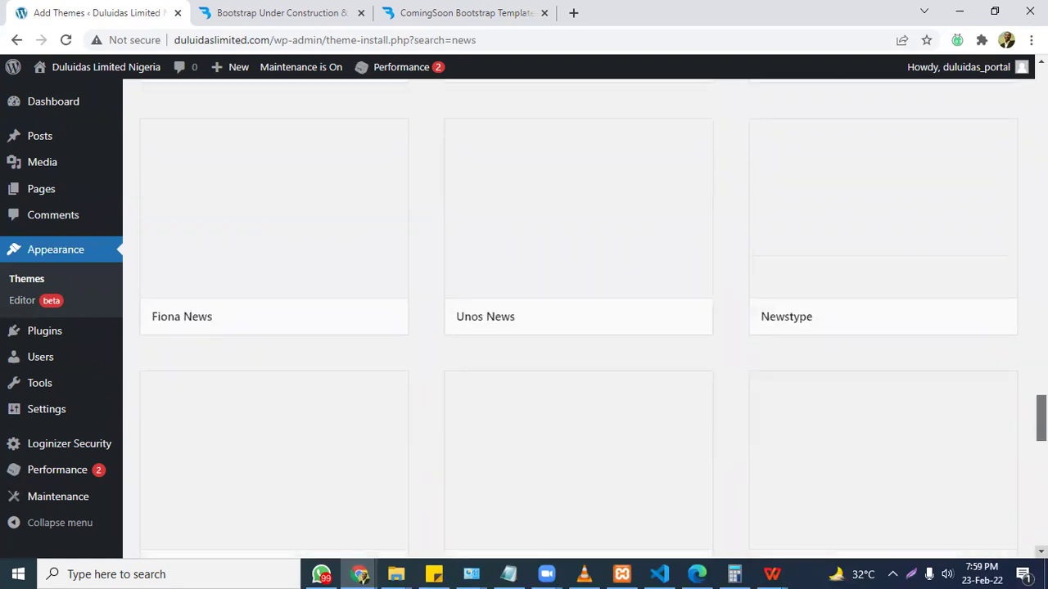
scroll(579, 319, down, 10)
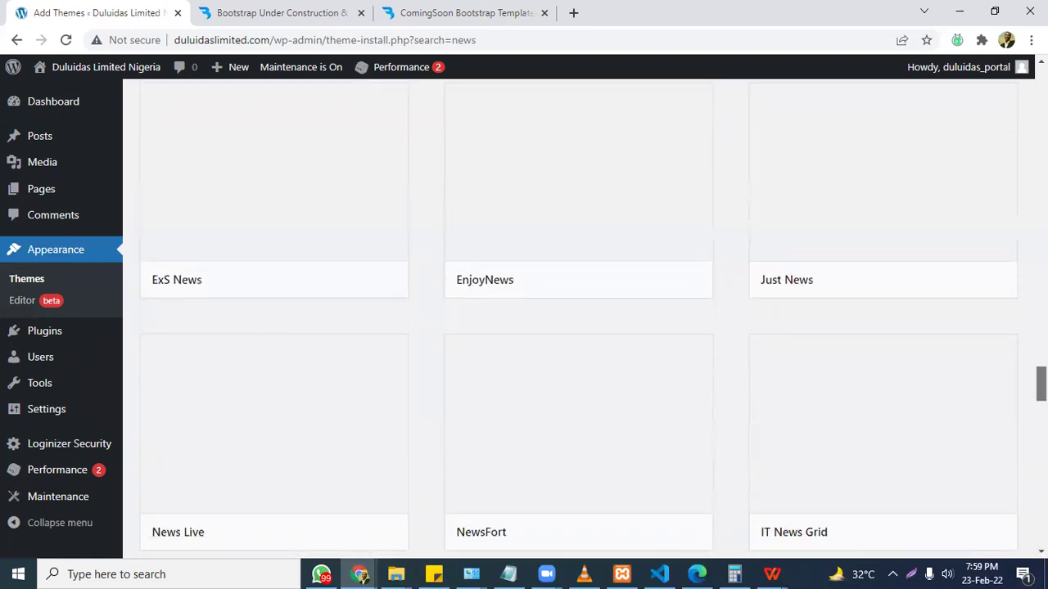
scroll(579, 320, down, 10)
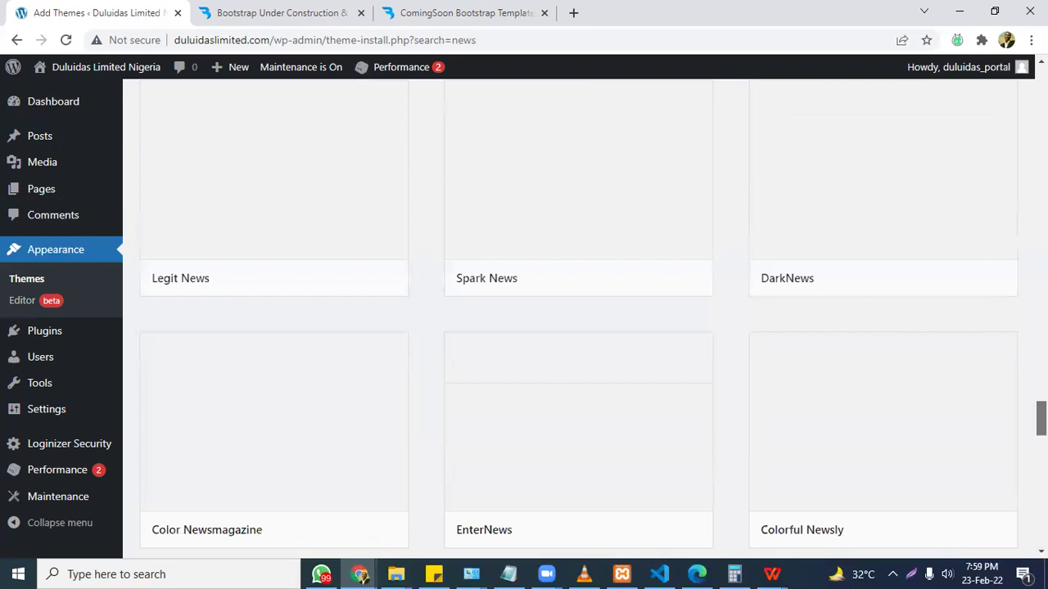
scroll(997, 239, down, 3)
scroll(997, 239, up, 20)
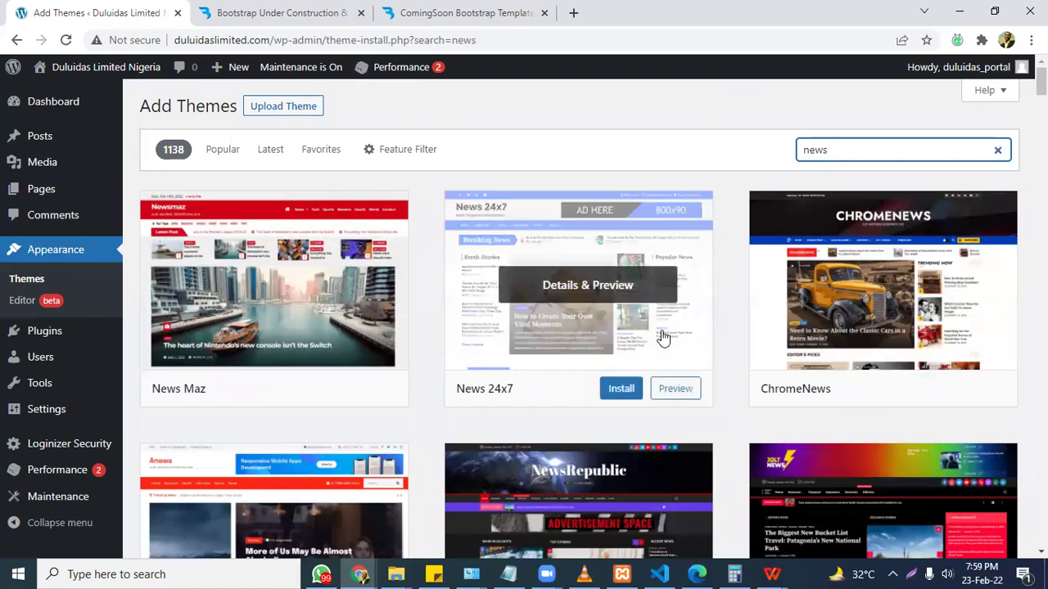
scroll(580, 318, down, 3)
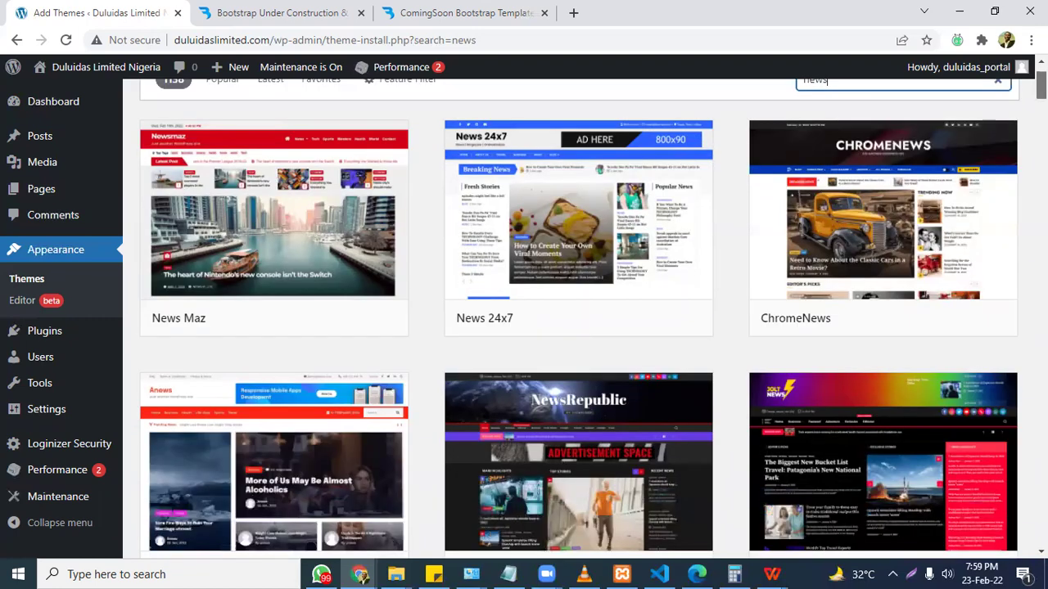
scroll(579, 318, up, 3)
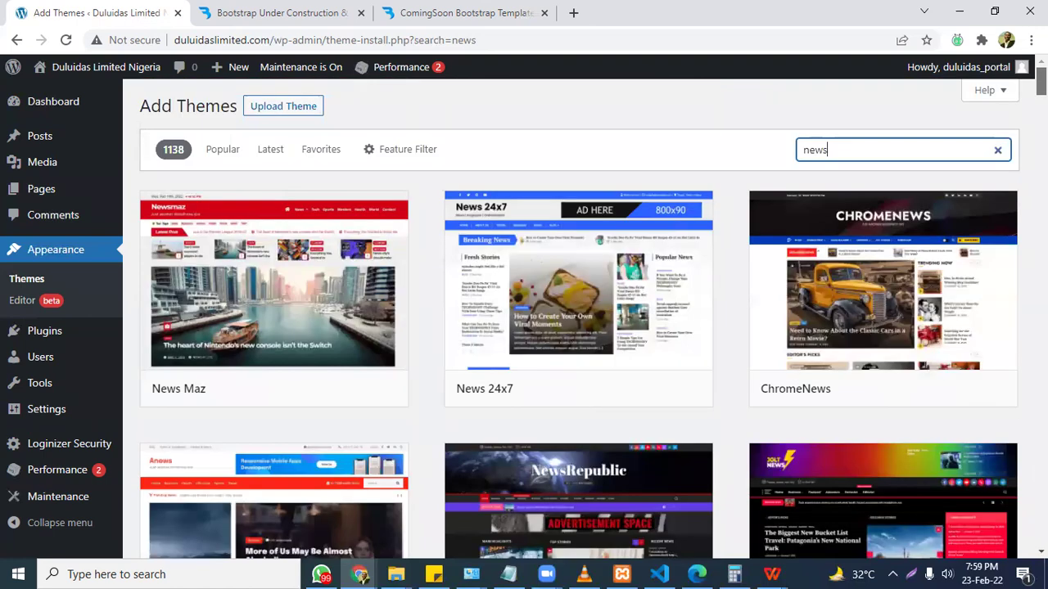
Extend the theme search to 'newspher' and Google 'newsphere theme' in a new tab.
text(pher)
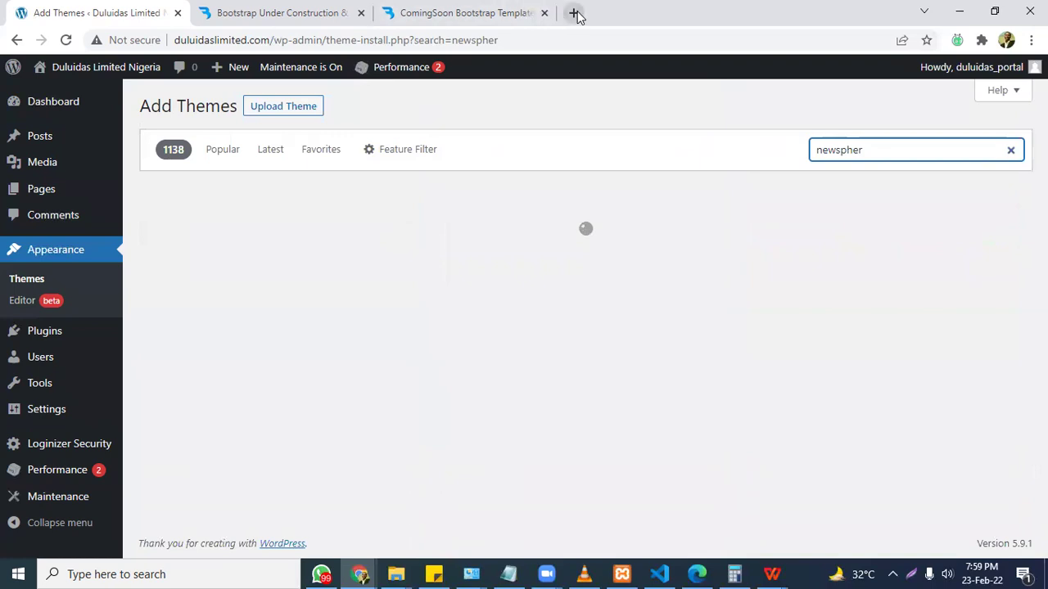
click(573, 12)
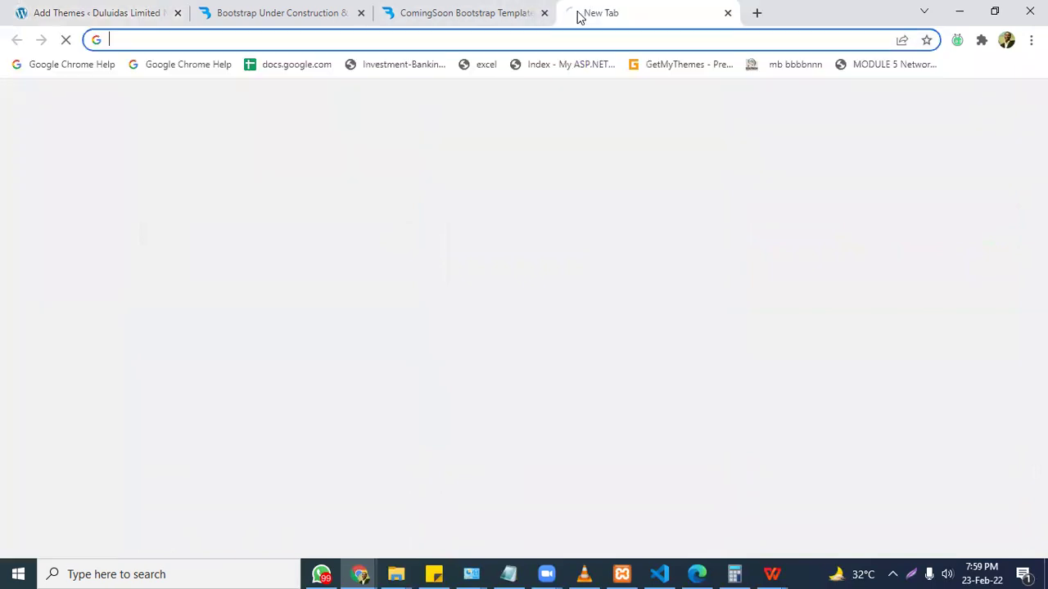
text(newsphere)
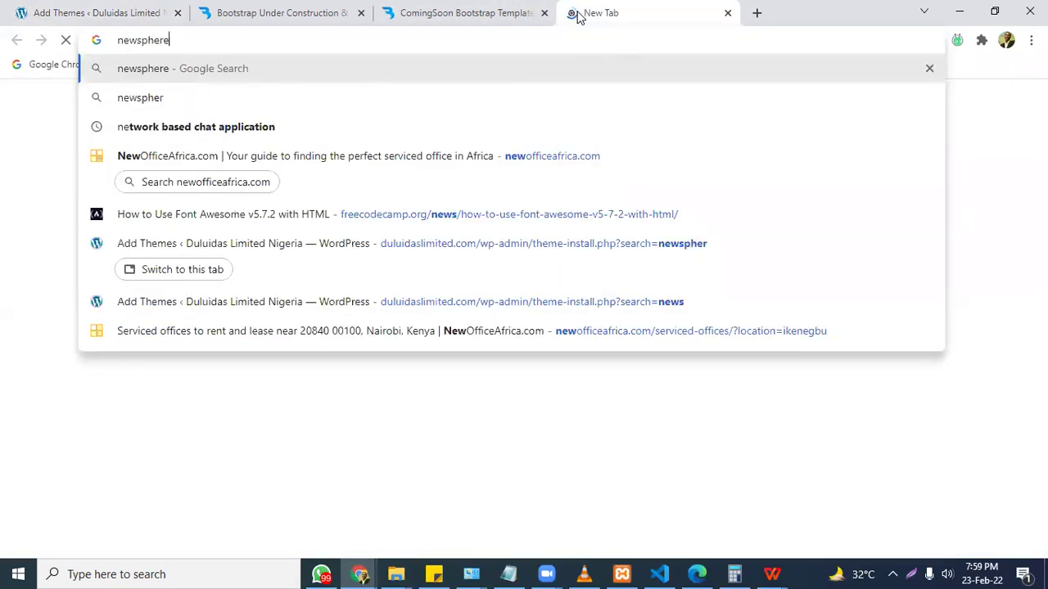
key(Down)
key(Return)
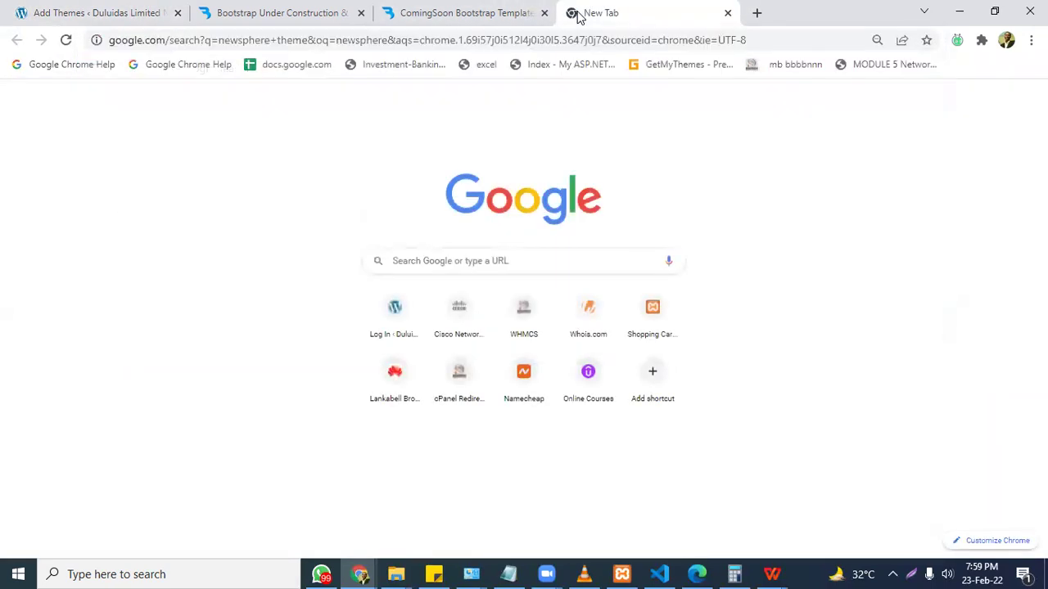
Install the Newsphere theme from the Add Themes results and activate it.
click(139, 12)
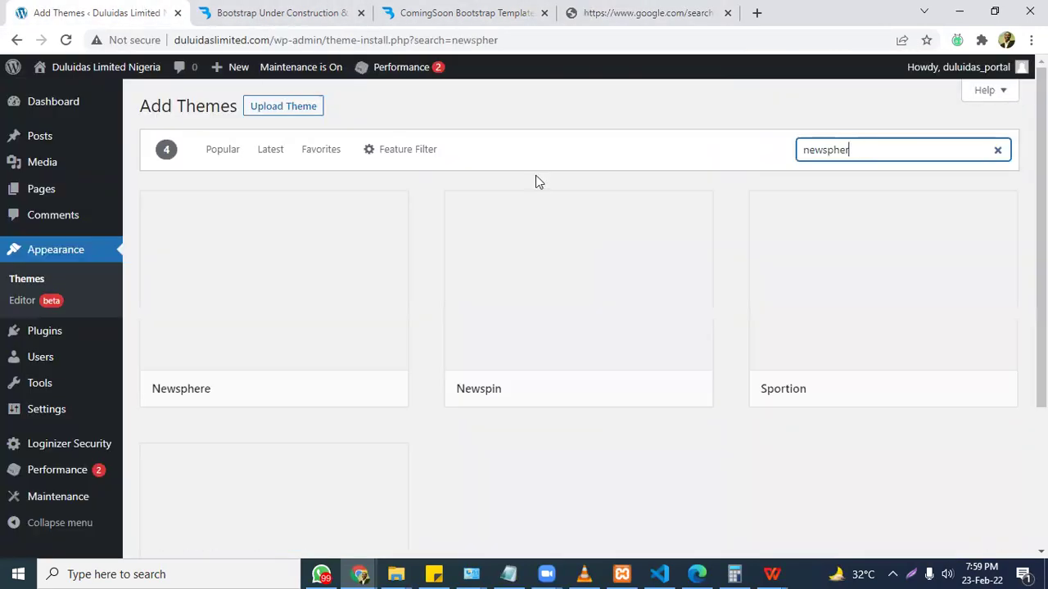
mouse_move(262, 265)
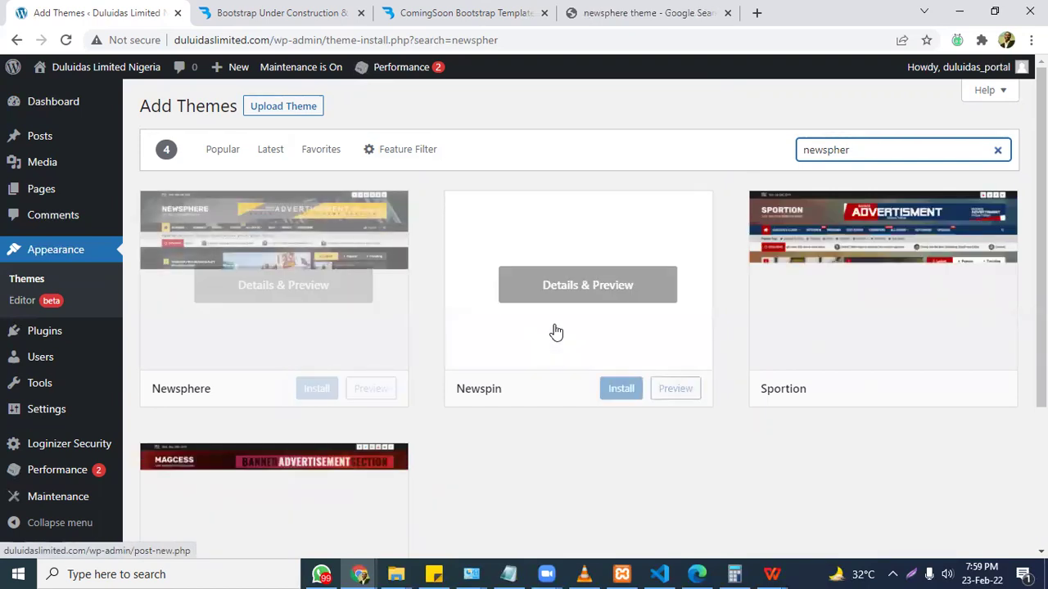
mouse_move(795, 374)
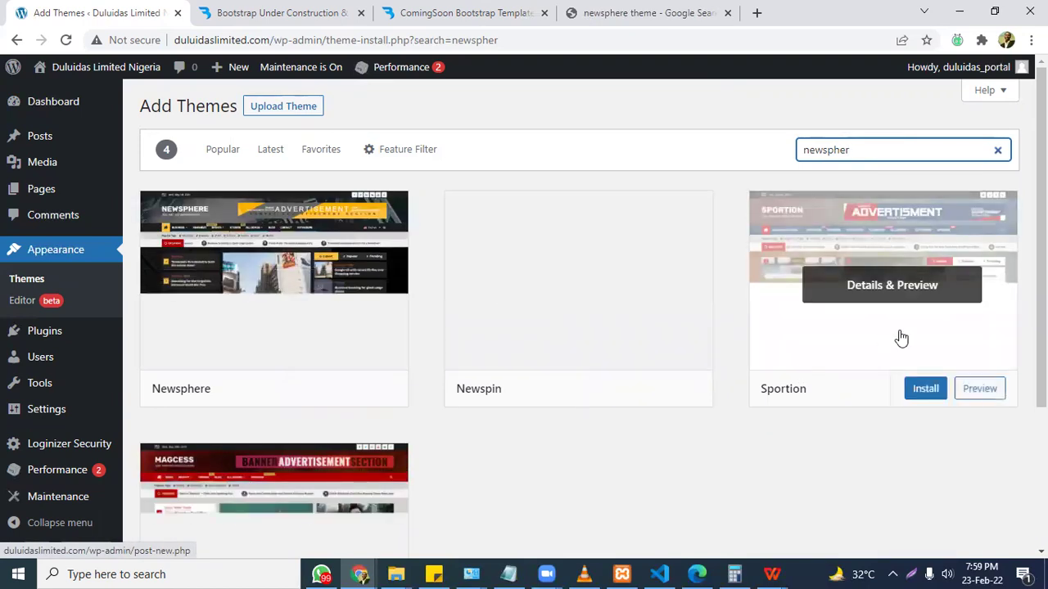
scroll(1042, 246, down, 1)
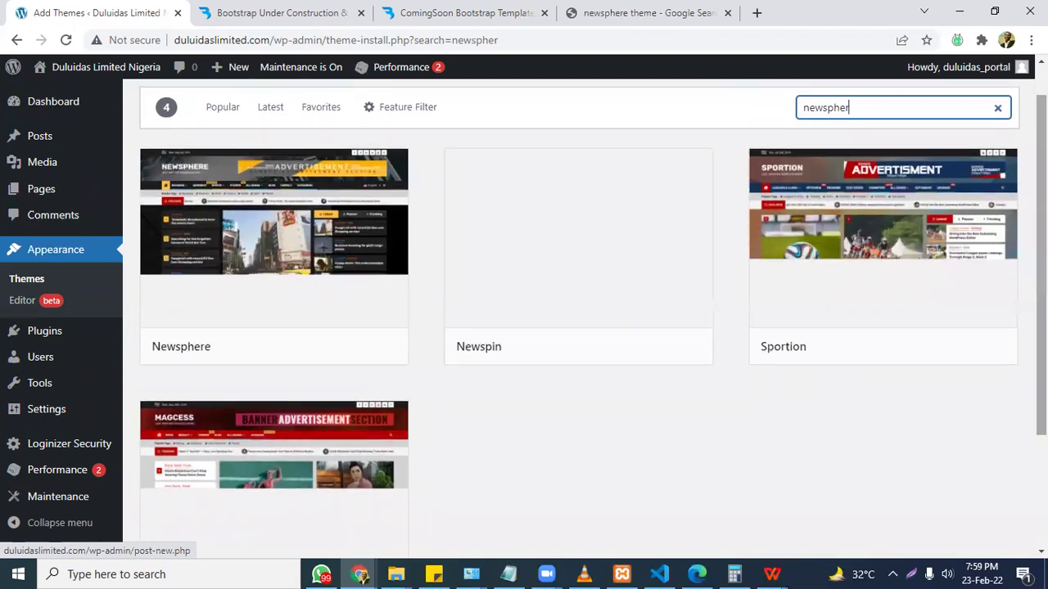
scroll(524, 295, up, 1)
mouse_move(326, 250)
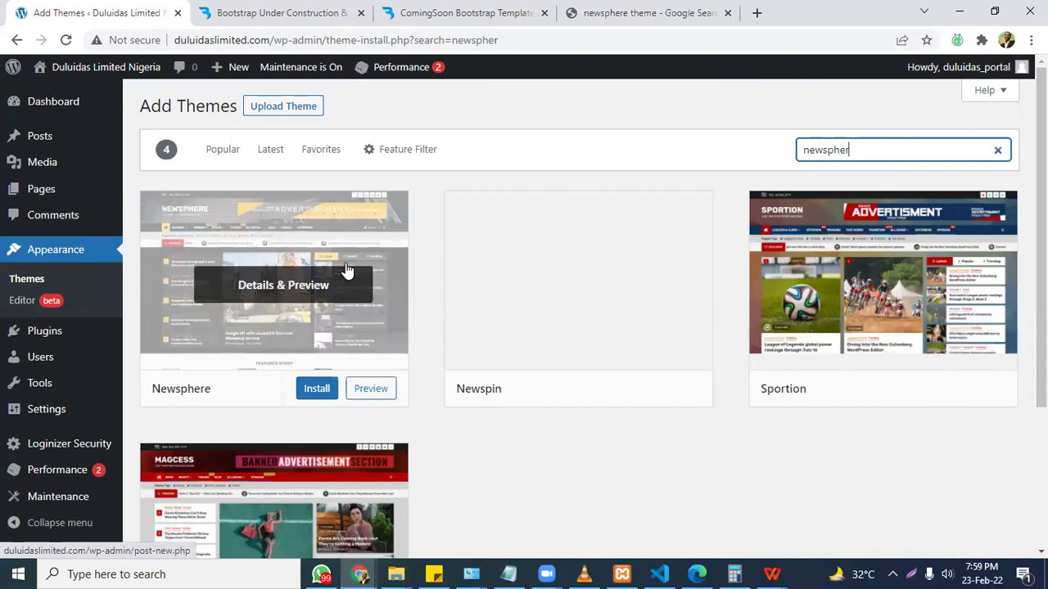
click(307, 392)
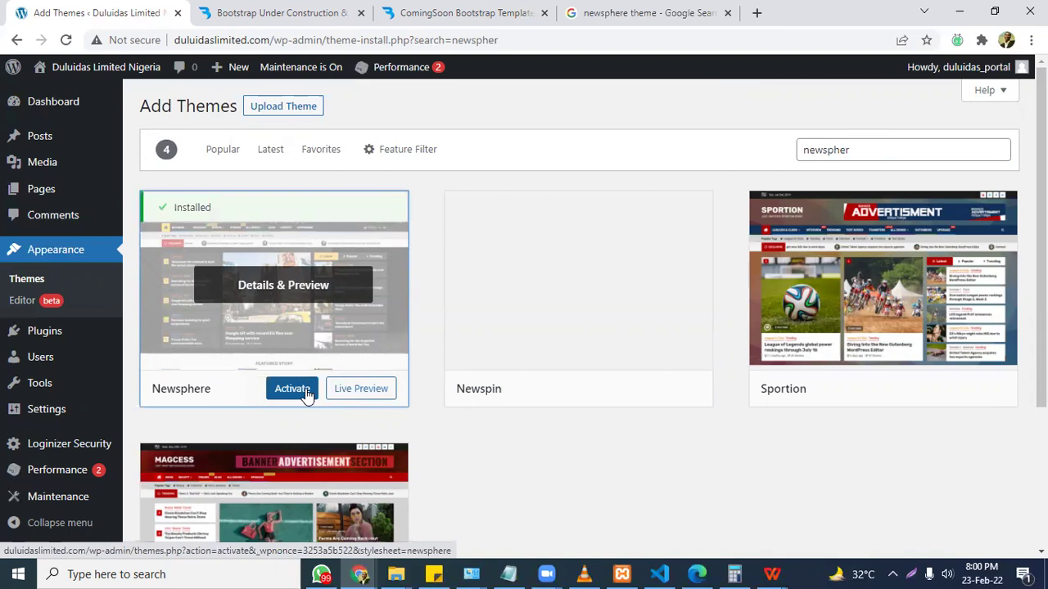
click(308, 395)
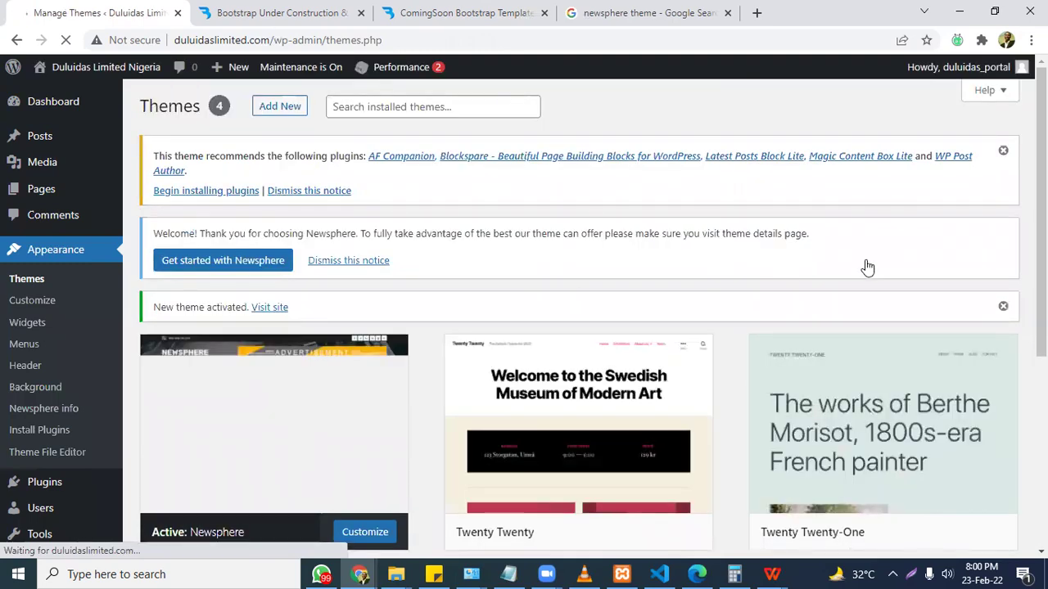
Begin installing Newsphere's recommended plugins from the notice on the Themes page.
scroll(866, 264, down, 1)
scroll(145, 163, up, 1)
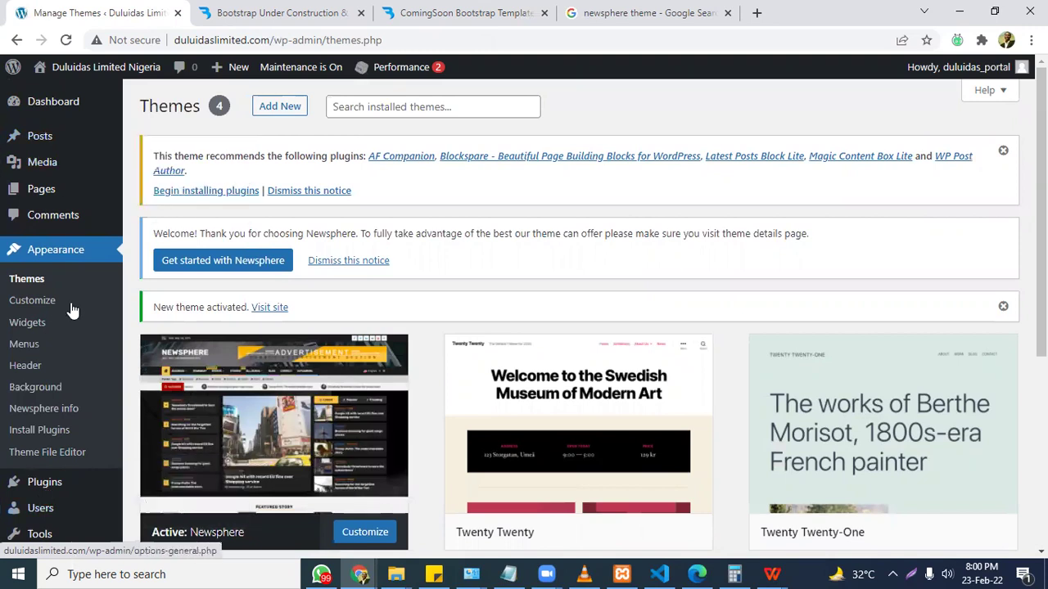
mouse_move(44, 137)
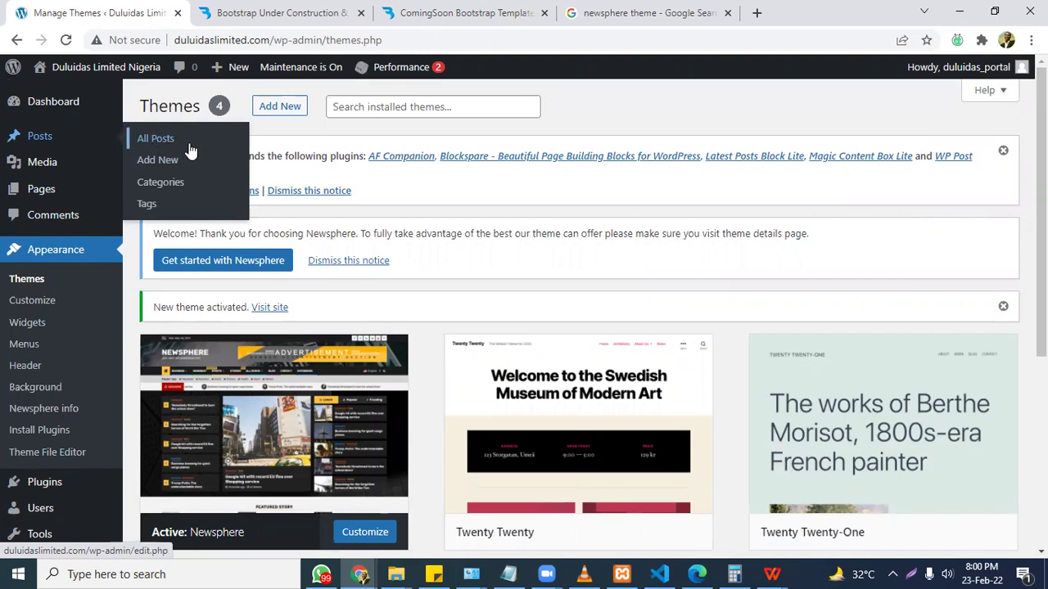
mouse_move(67, 197)
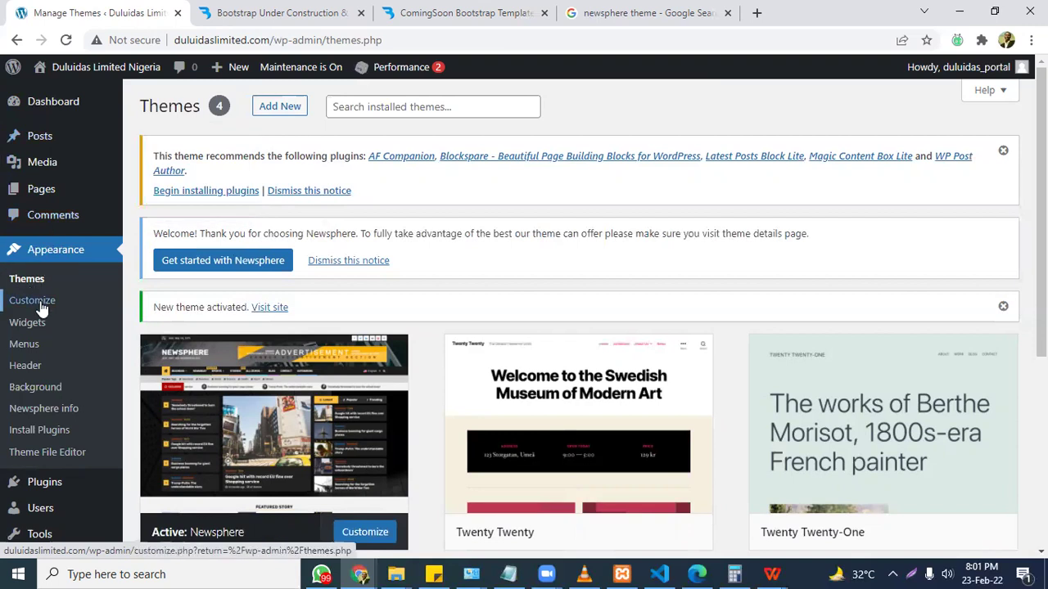
mouse_move(67, 491)
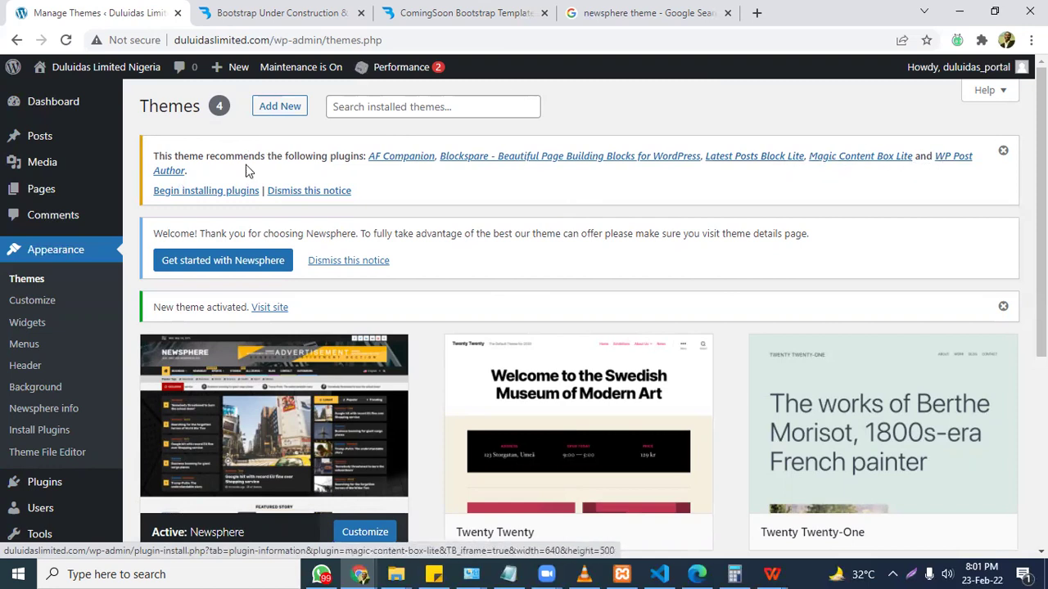
click(232, 194)
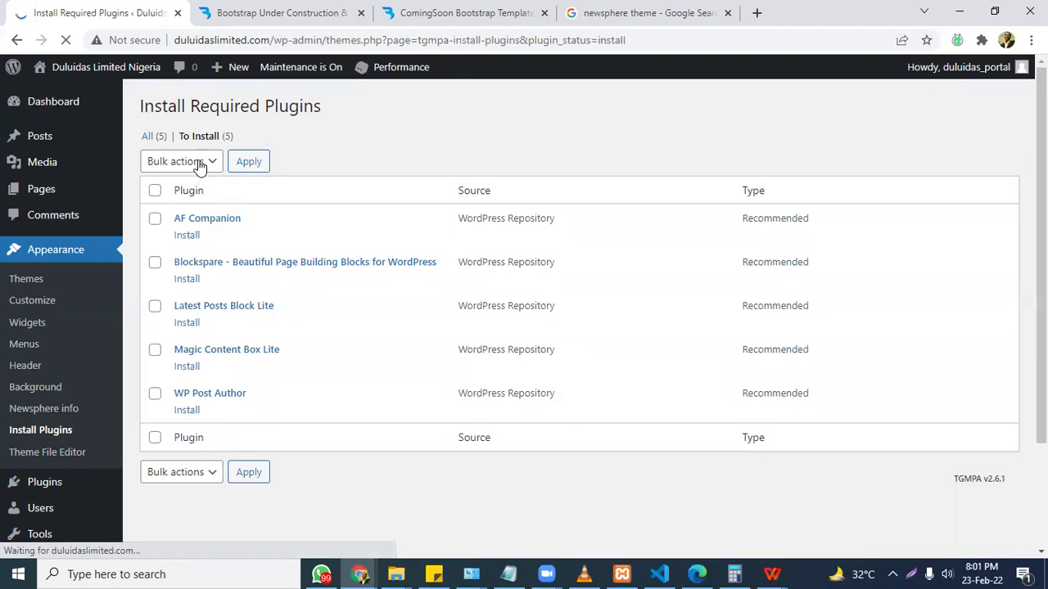
Bulk-install all five recommended Newsphere plugins, AF Companion through WP Post Author.
click(155, 191)
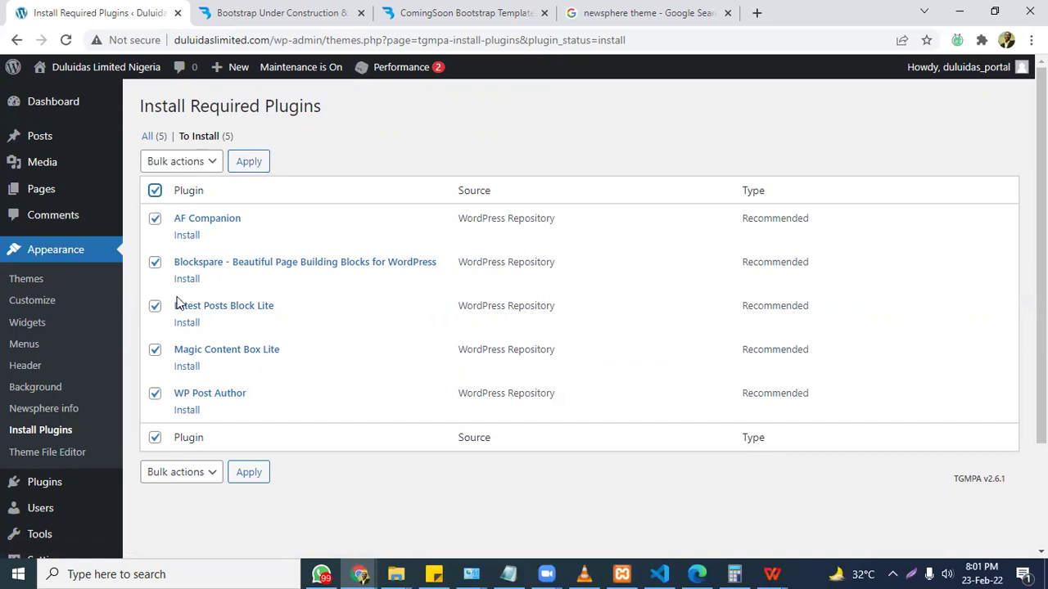
click(253, 163)
click(155, 191)
click(195, 163)
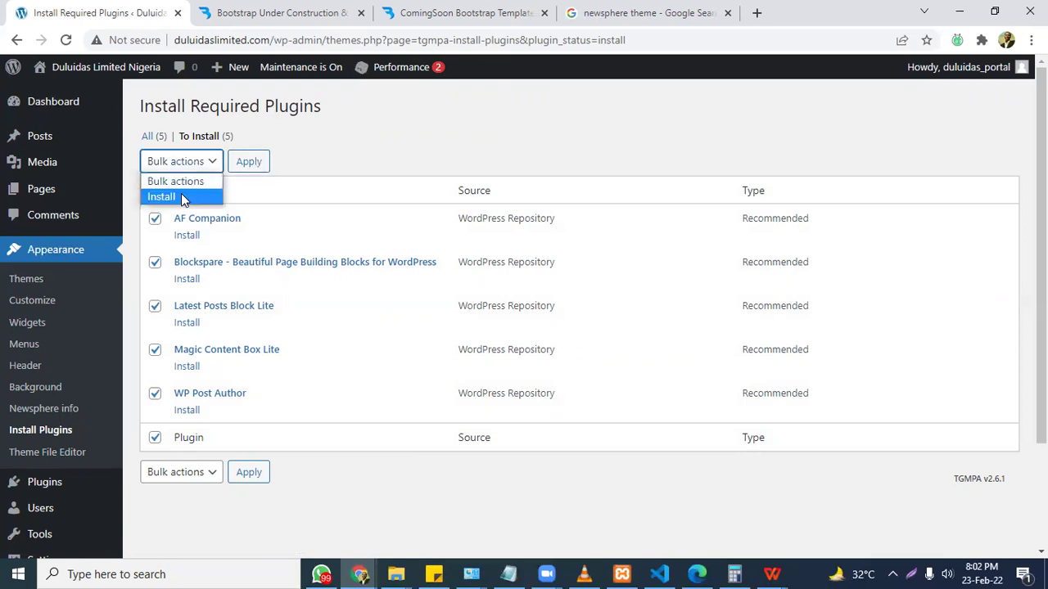
click(182, 198)
click(251, 166)
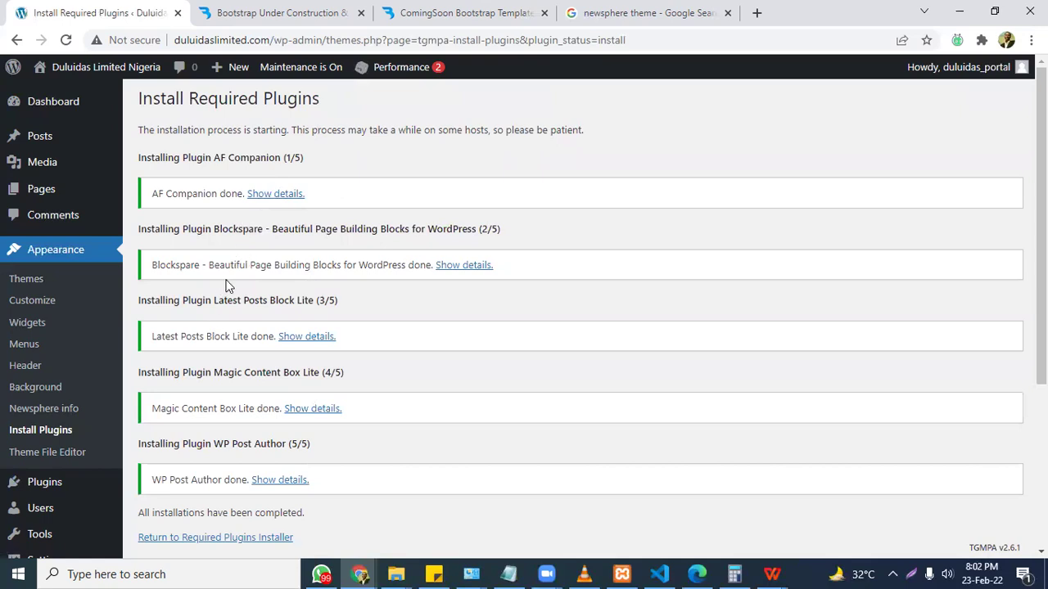
drag(1041, 221, 1041, 221)
Open the live site's front page in a new browser tab.
mouse_move(72, 78)
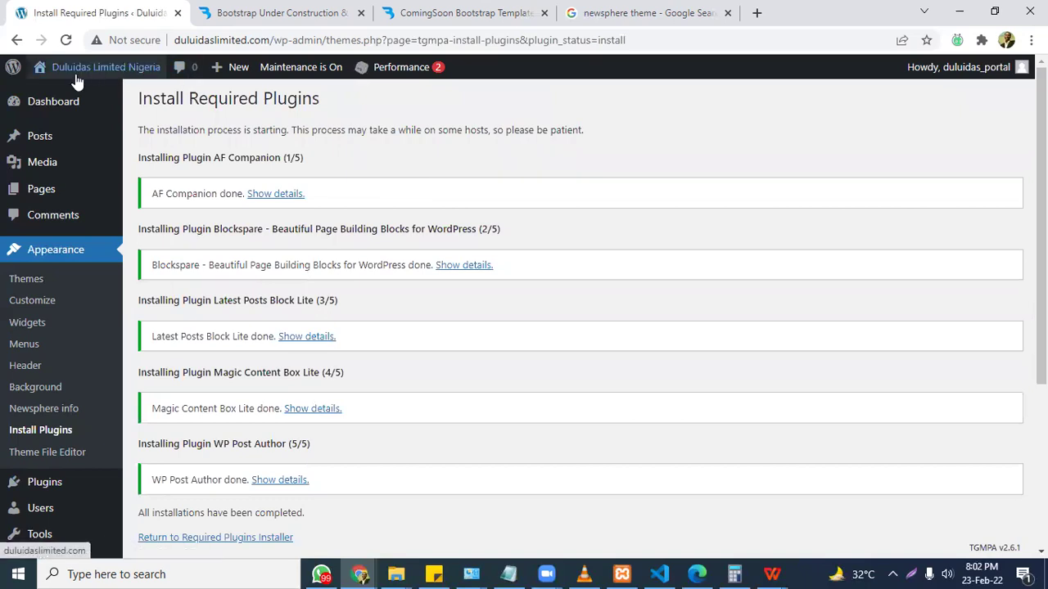
right_click(55, 100)
click(79, 110)
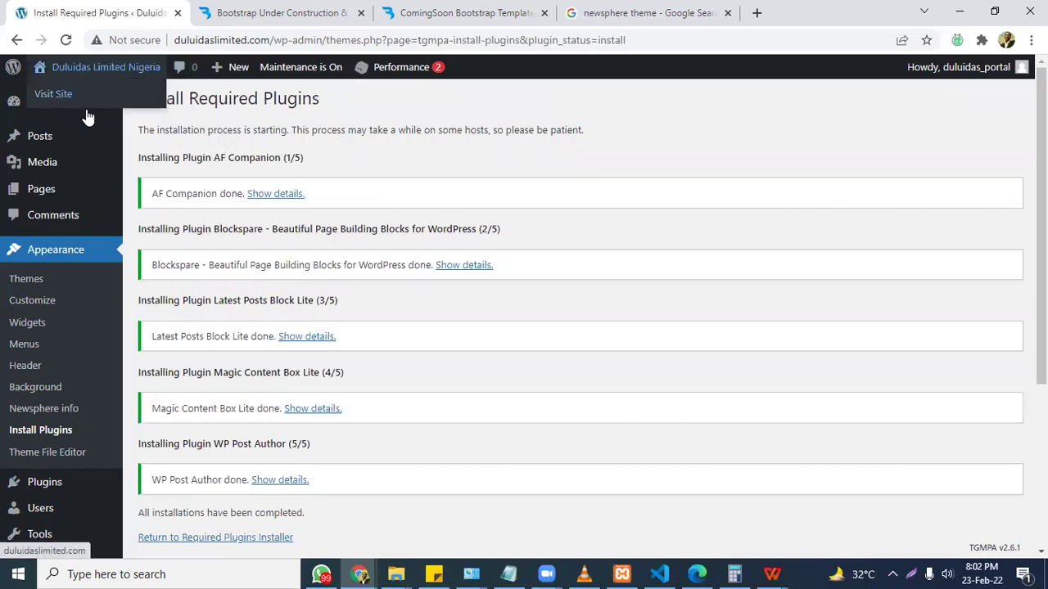
click(244, 7)
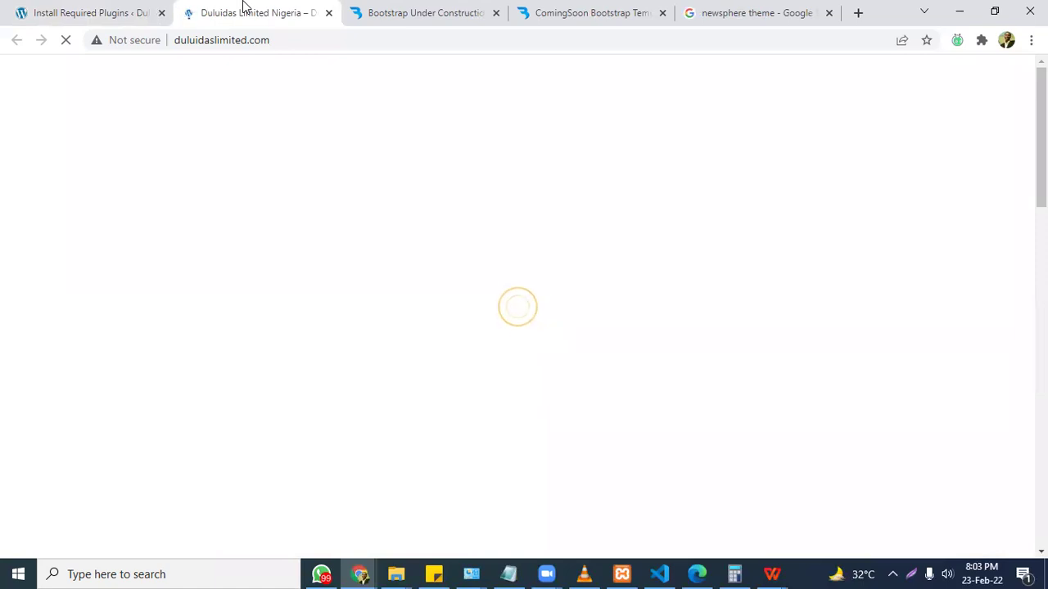
Browse the WordPress.org Newsphere theme page, scrolling down and back to the top.
click(809, 10)
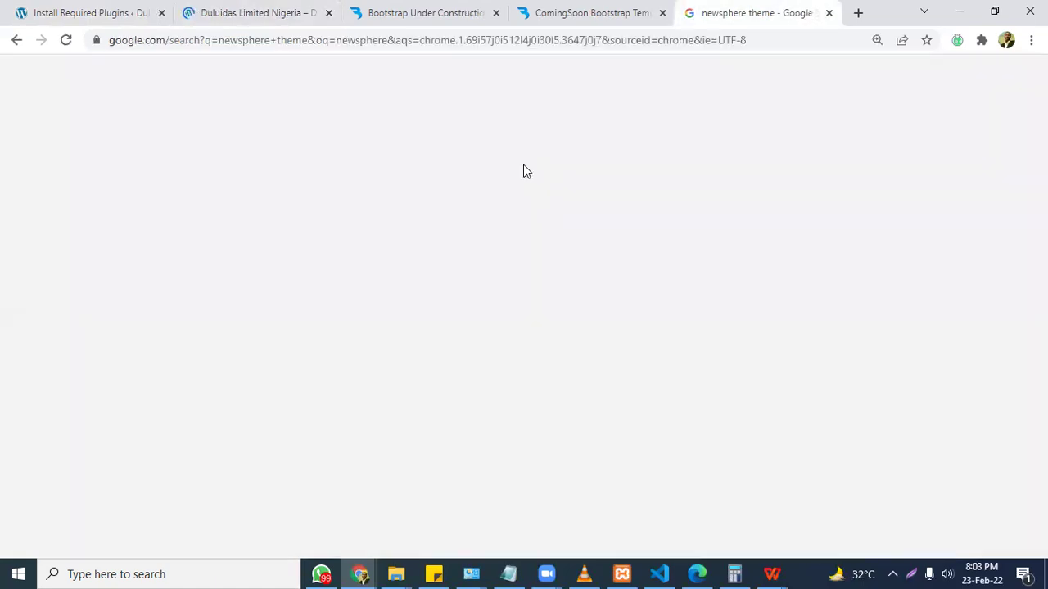
click(234, 10)
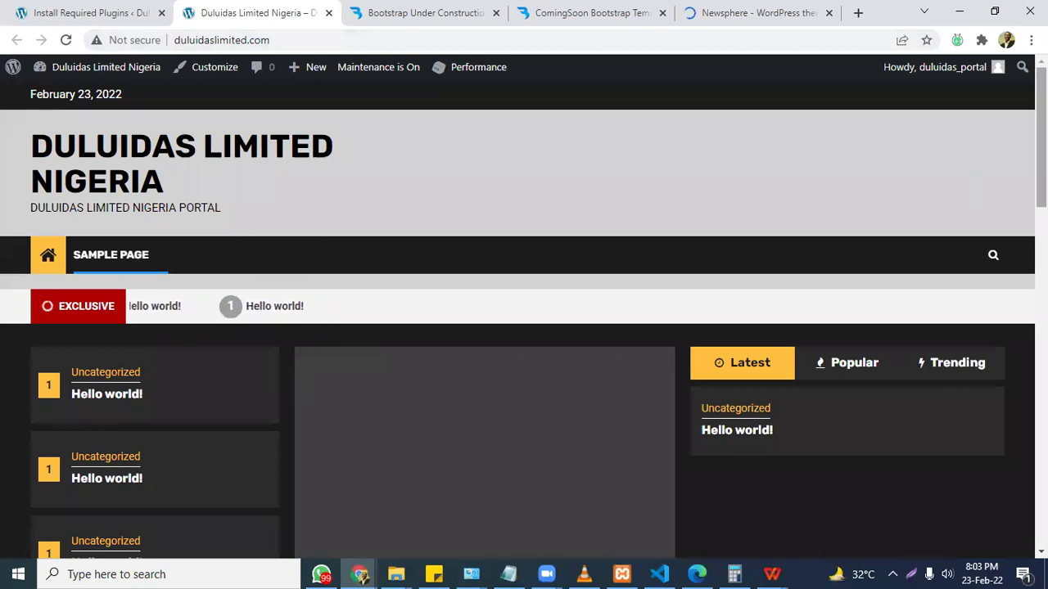
scroll(973, 186, down, 15)
scroll(523, 327, down, 3)
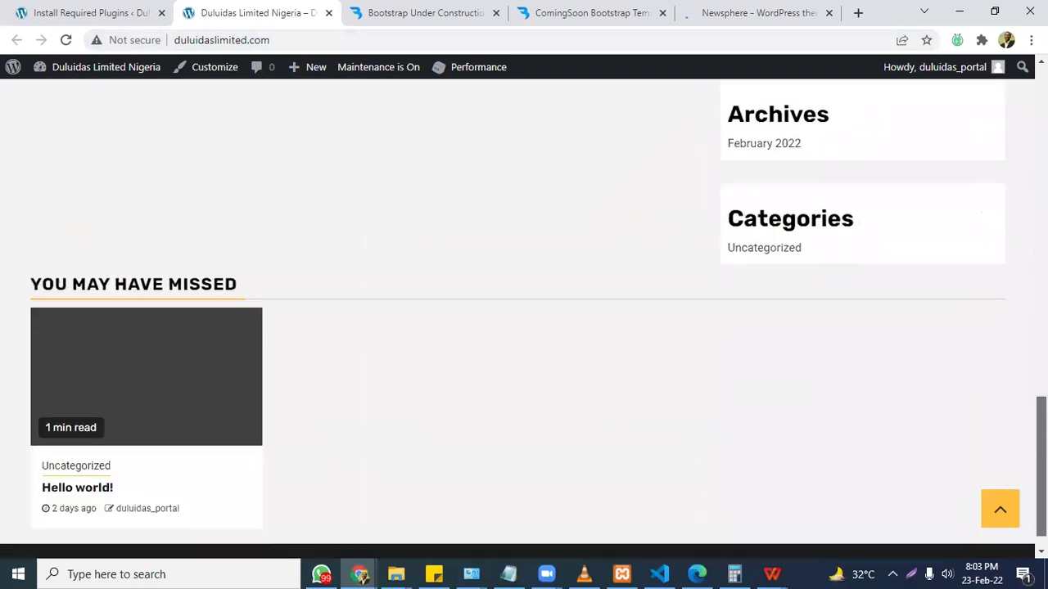
click(1000, 509)
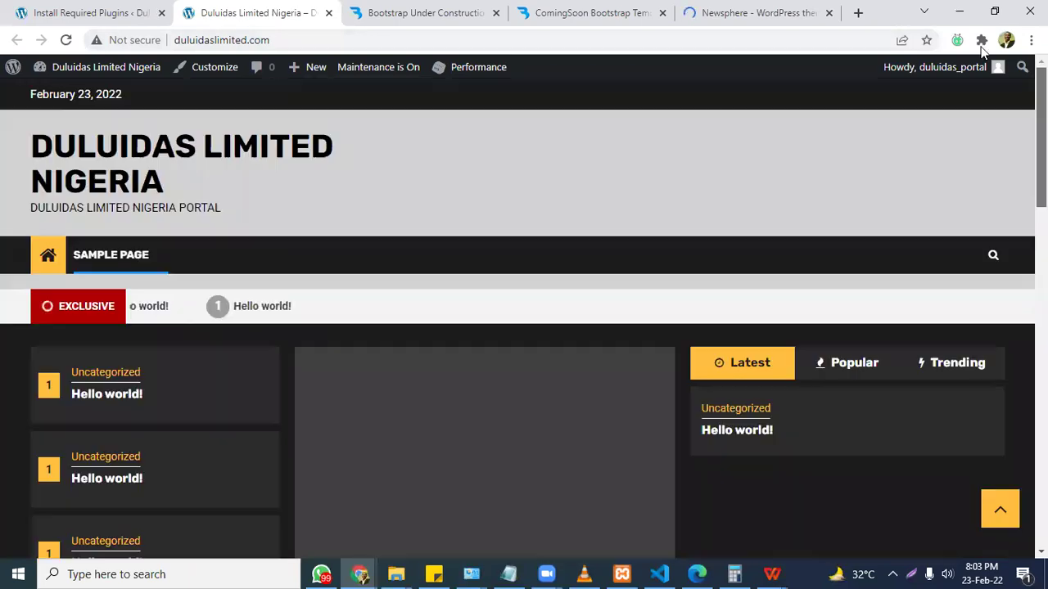
scroll(524, 327, down, 9)
click(1000, 509)
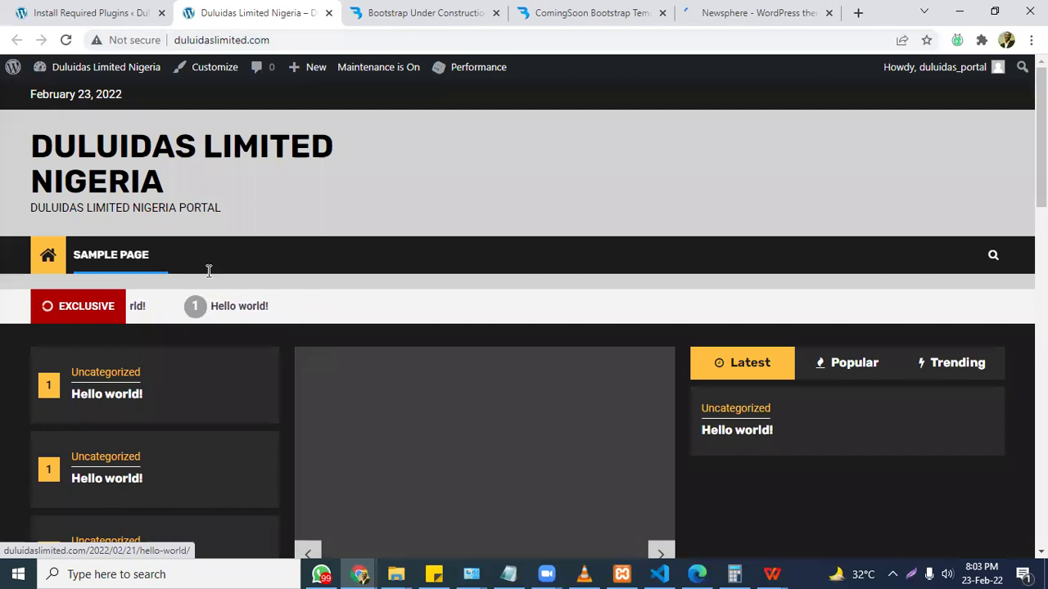
key(alt+Tab)
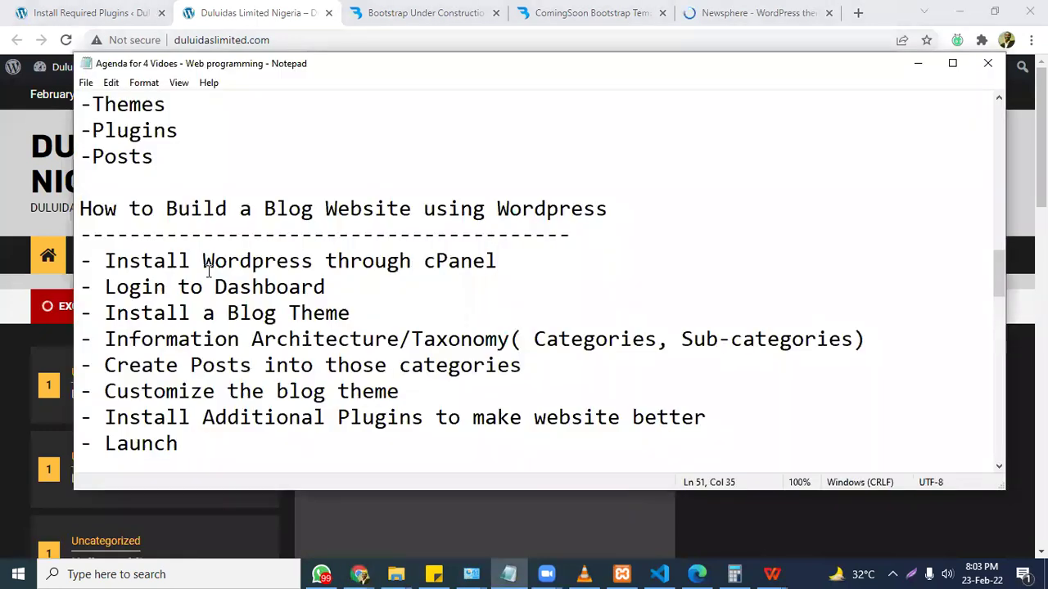
Append 'and associated plugins if any' to the Install a Blog Theme line.
drag(142, 264, 179, 265)
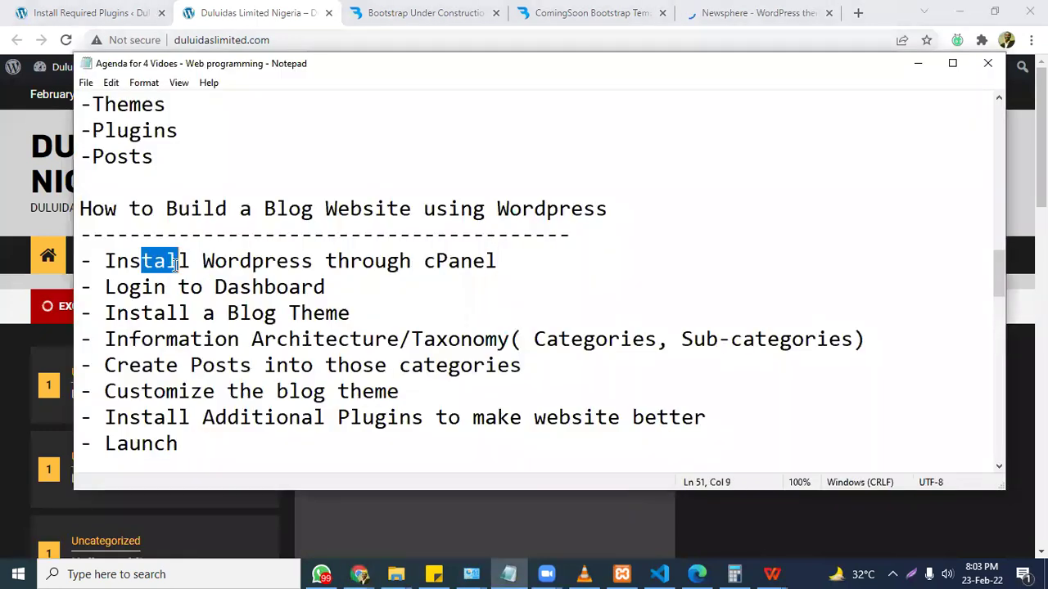
click(141, 287)
click(151, 310)
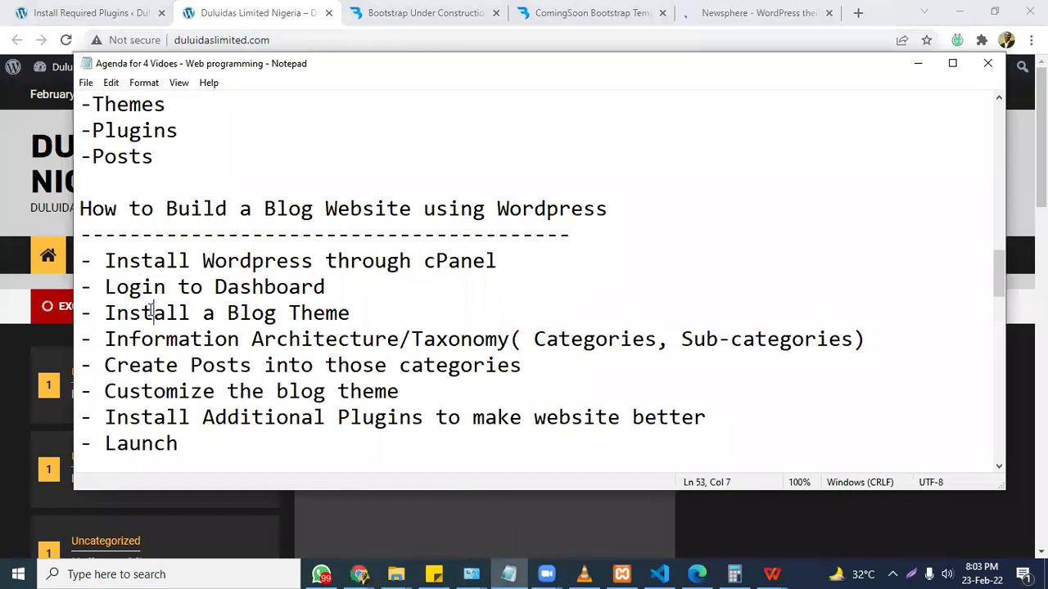
click(412, 309)
text(and associated plugins if any)
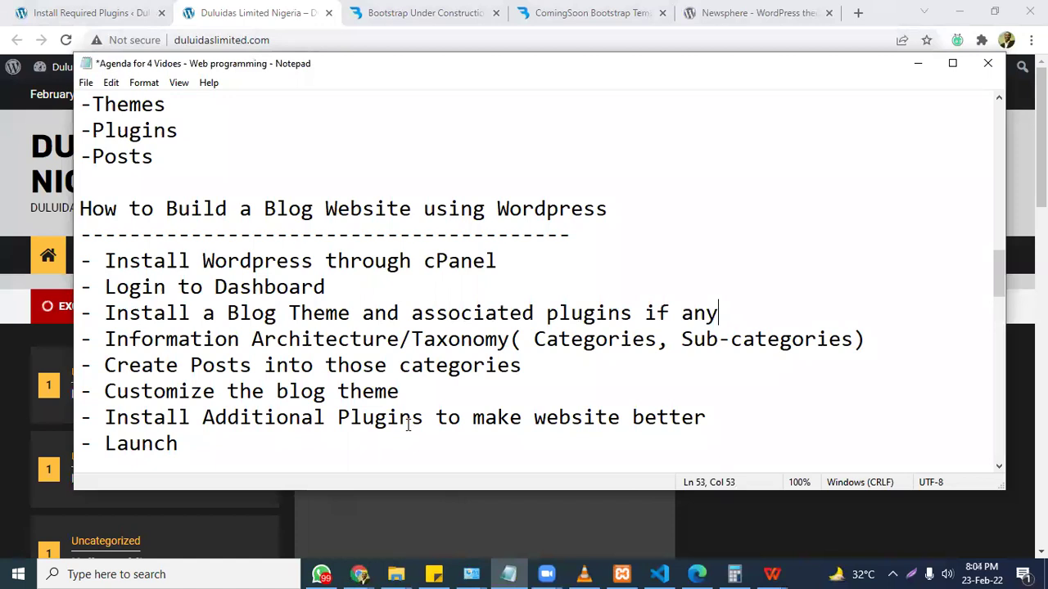
Look at the Hello world! post on the live site.
click(917, 65)
click(268, 311)
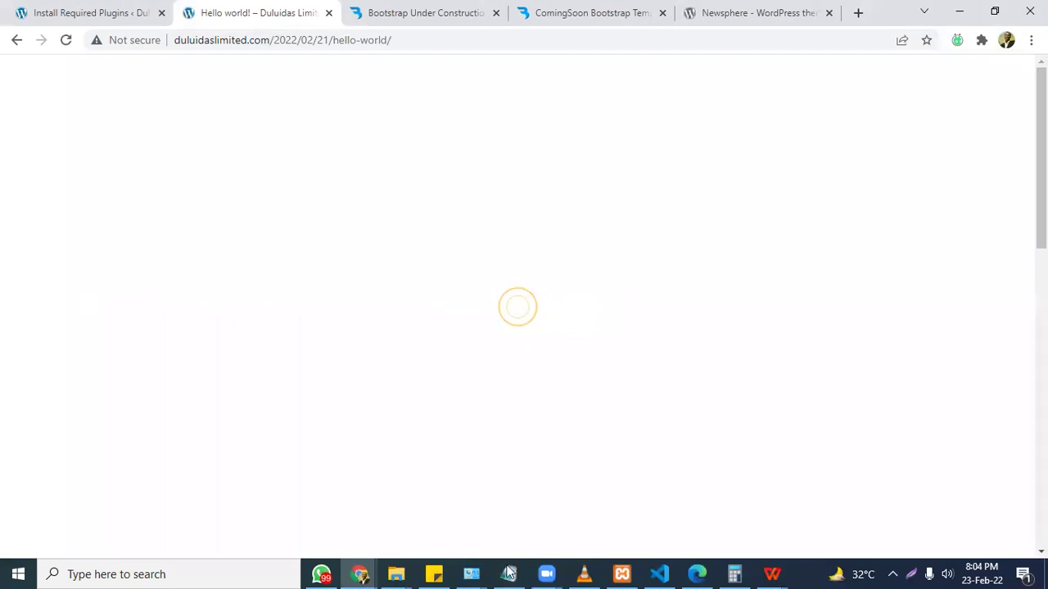
key(alt+Tab)
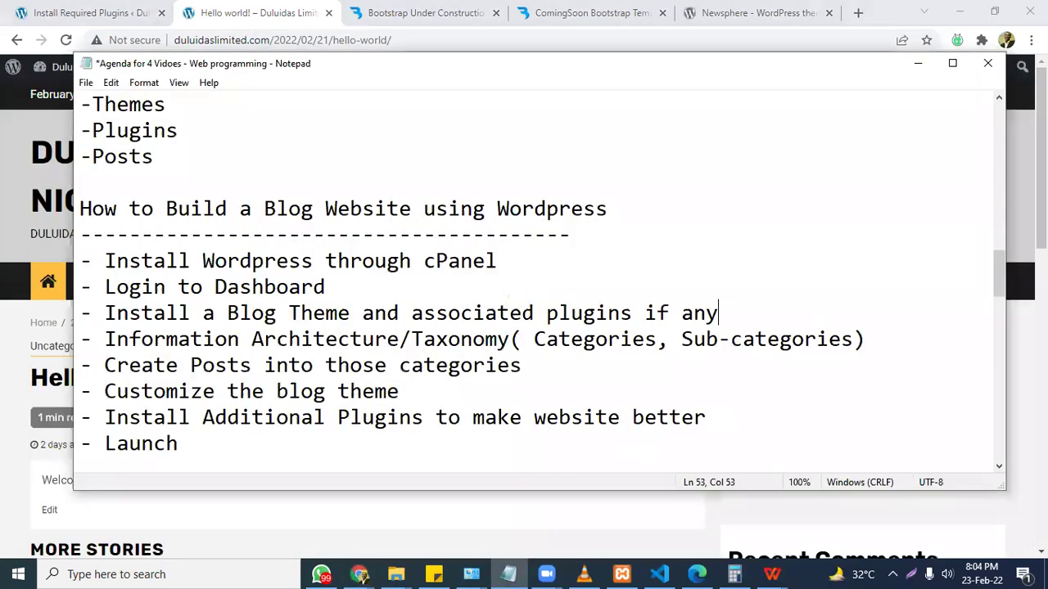
Add '(social share,comment,see related post,whatsapp,donate button)' under Additional Plugins and save.
click(712, 423)
key(Return)
key(BackSpace)
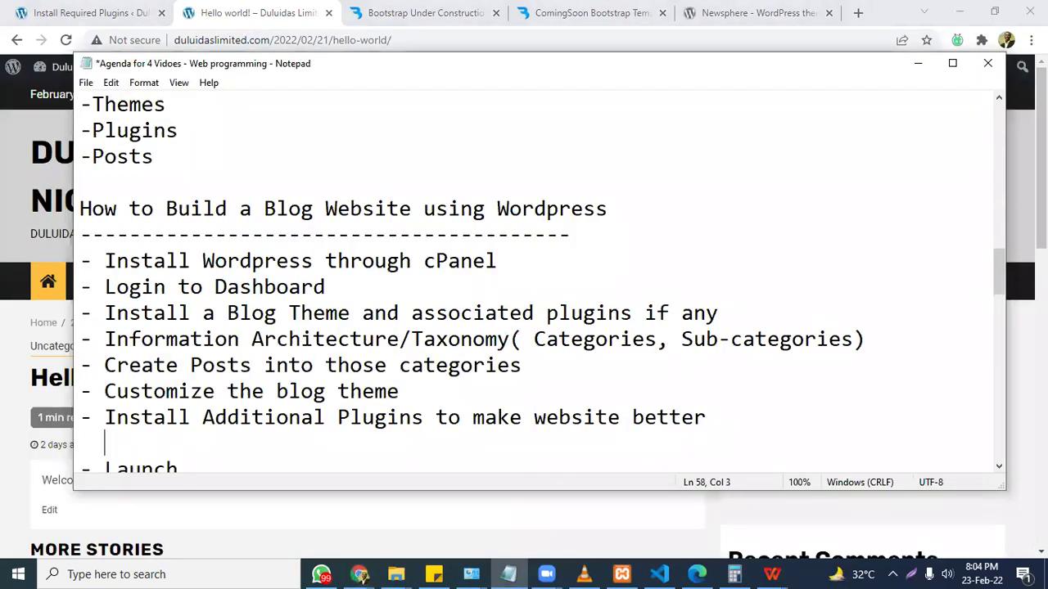
text(())
key(Left)
text(social s)
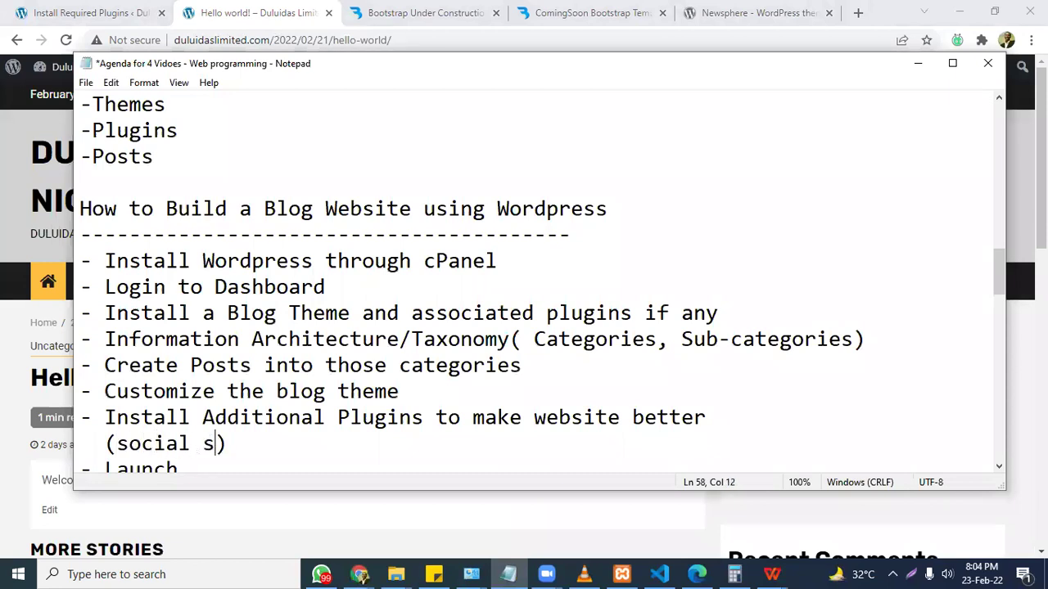
text(hare,)
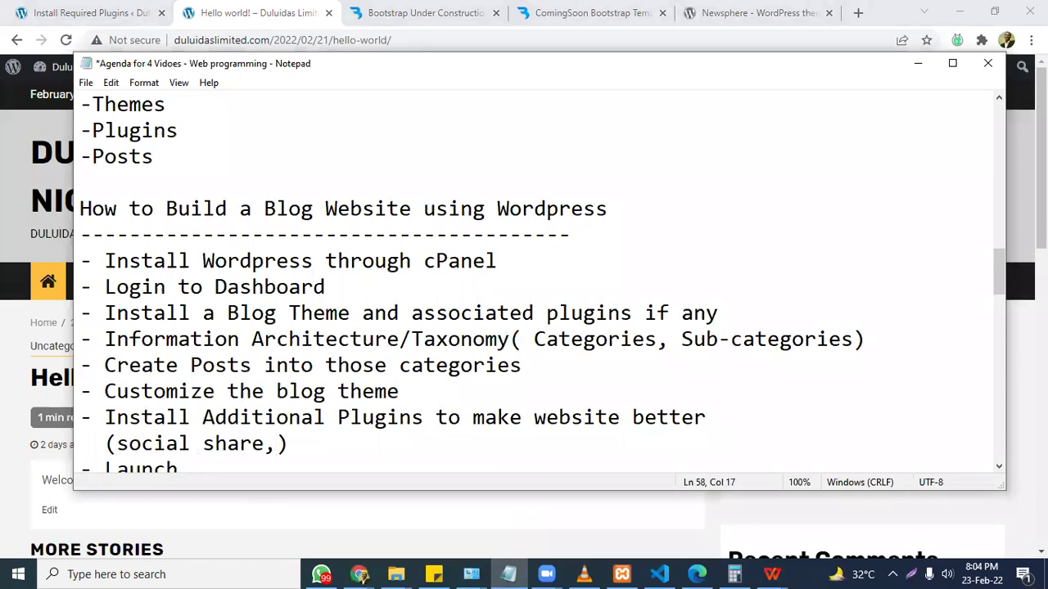
text(comment,)
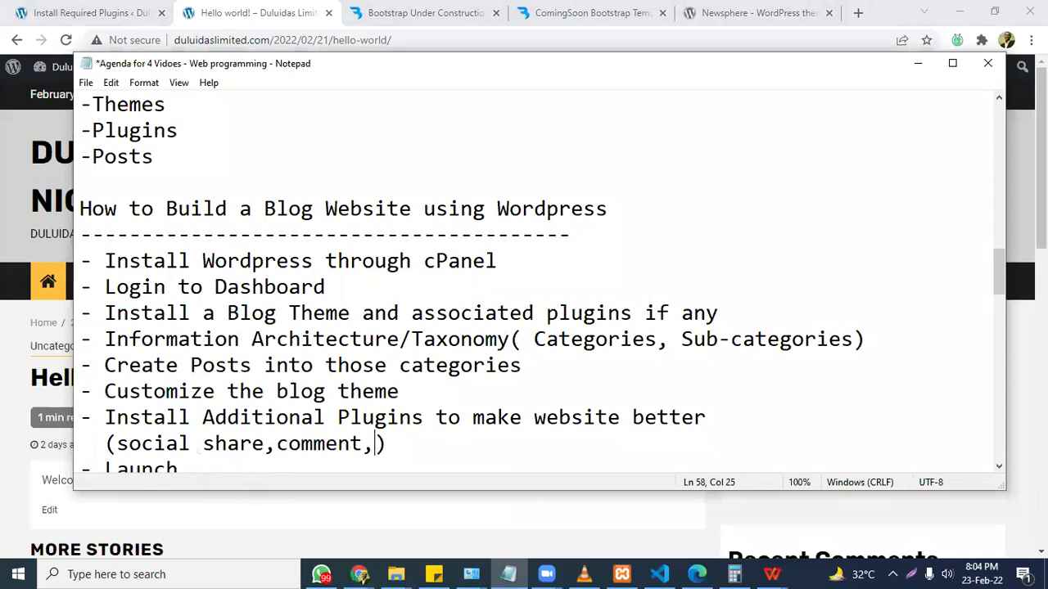
text(see related post,)
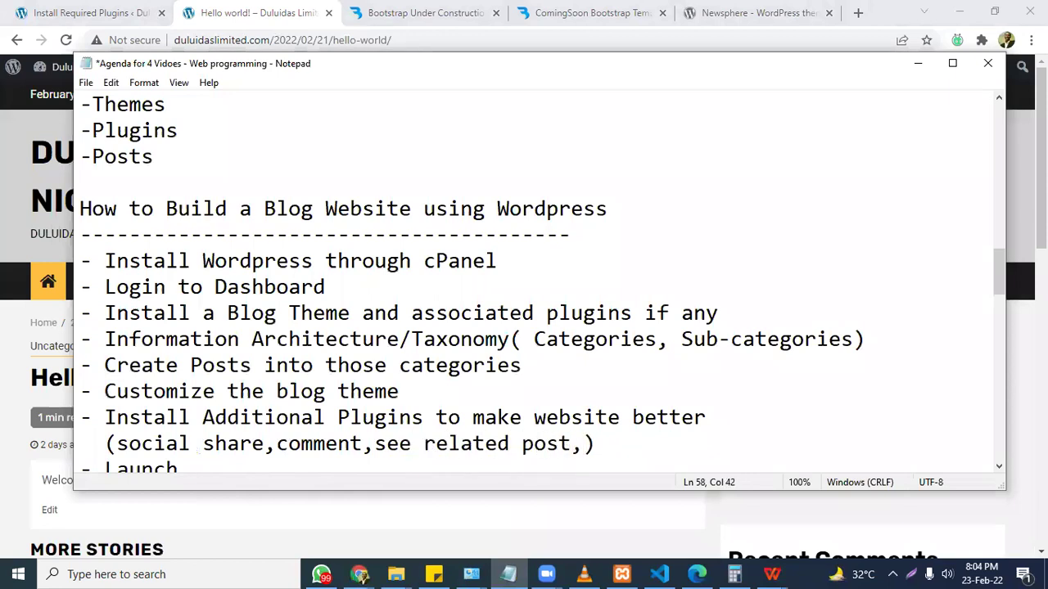
text(whatsapp)
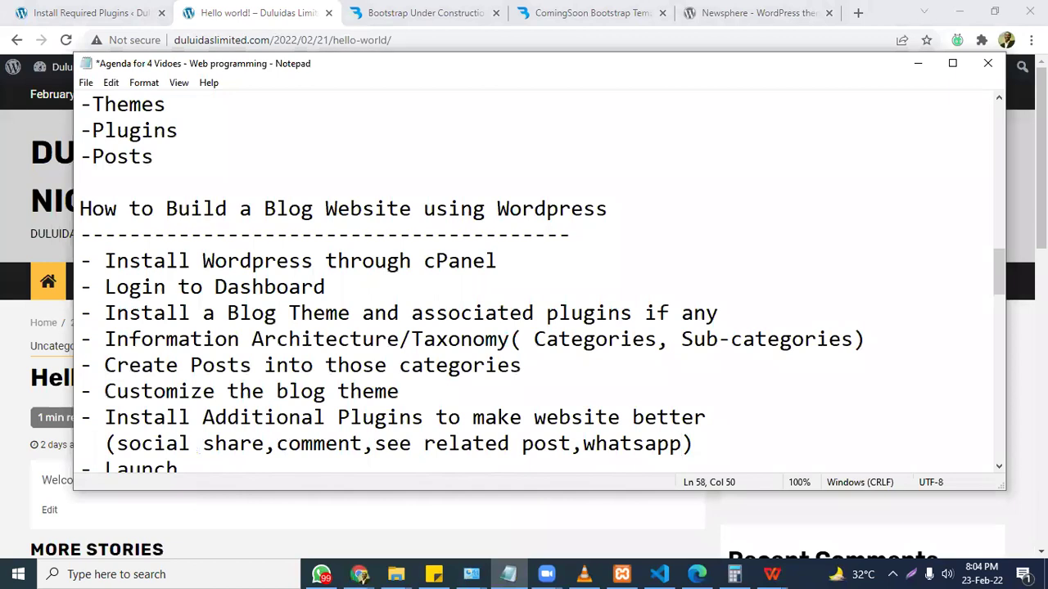
text(,)
text(donate butt)
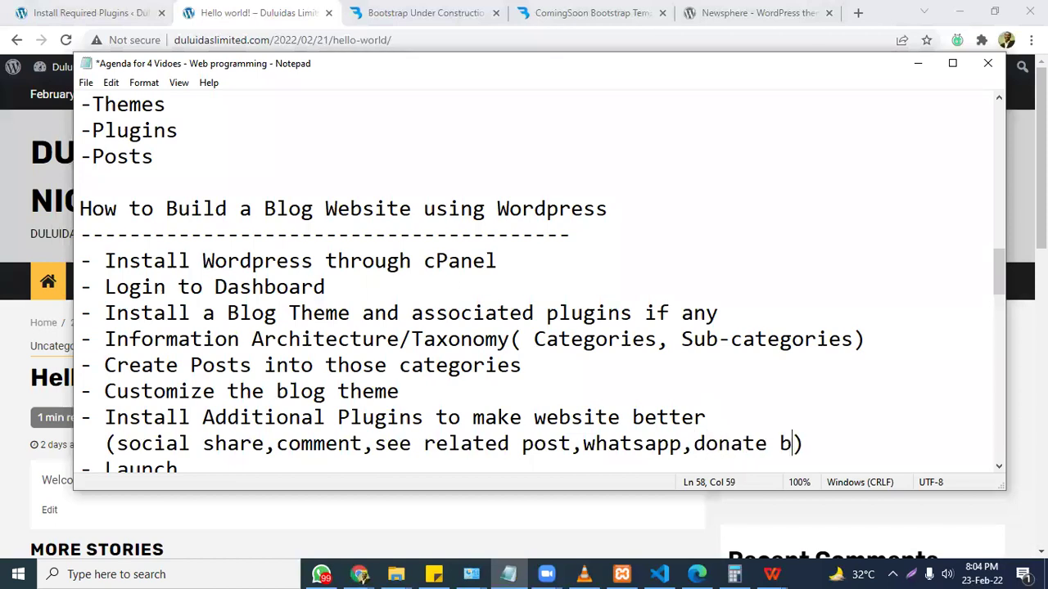
text(on)
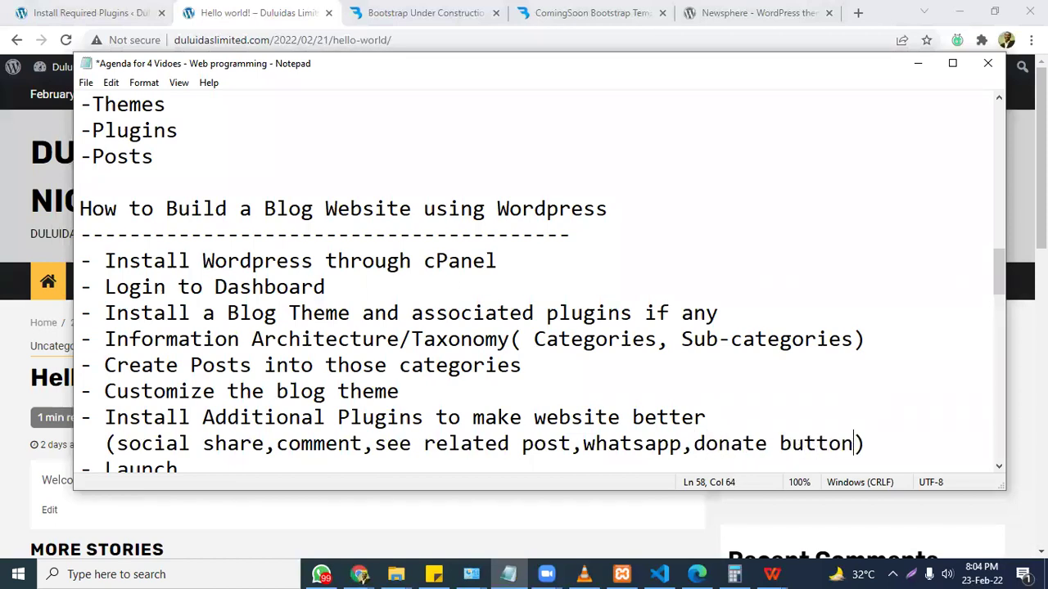
key(ctrl+s)
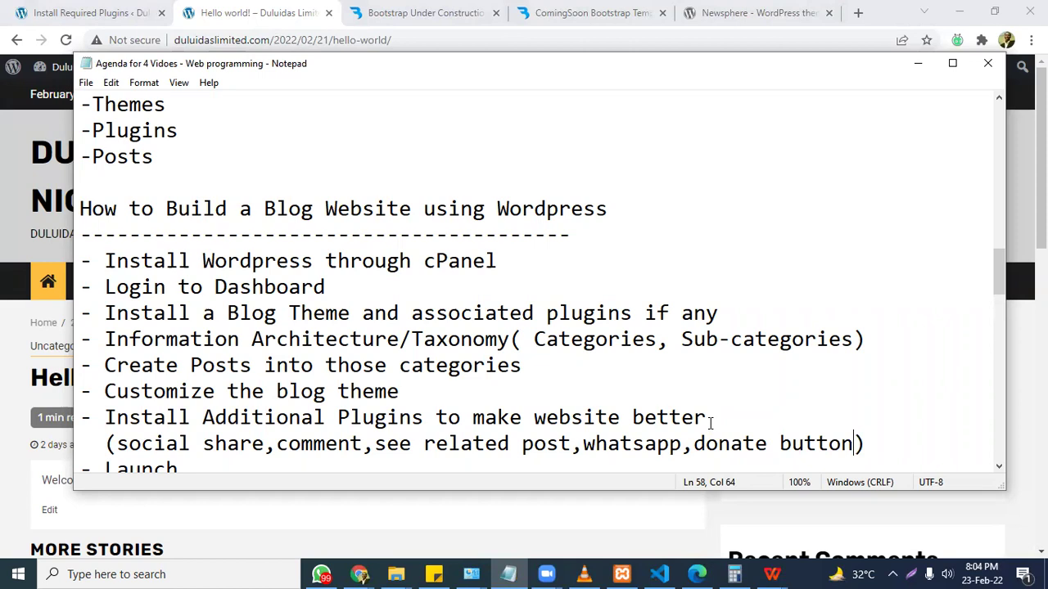
Add 'implement social media handles' to the plugin list and save again.
text(,)
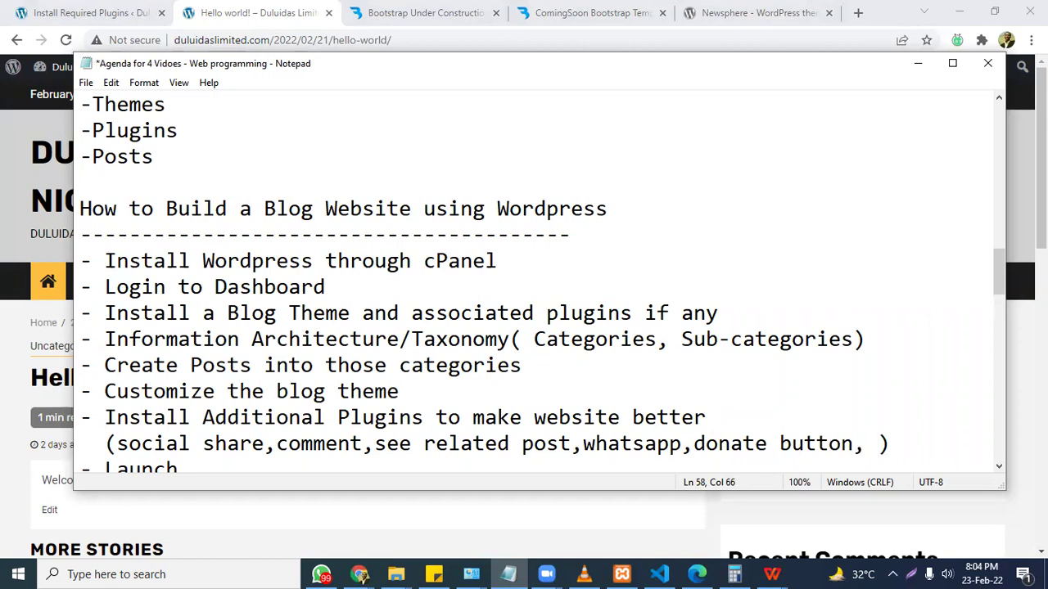
key(BackSpace)
text(implement)
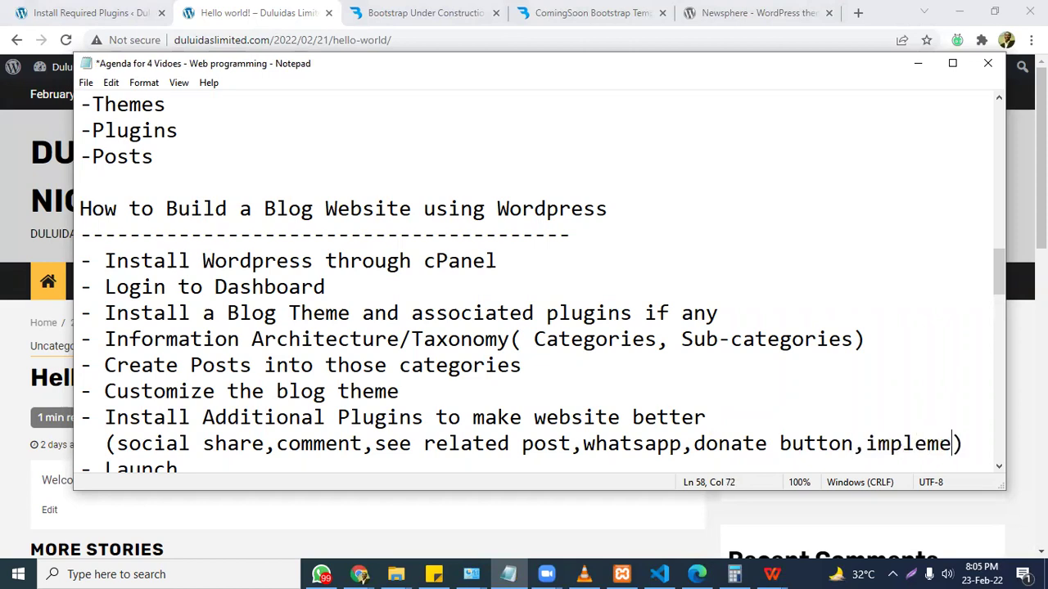
text( social me)
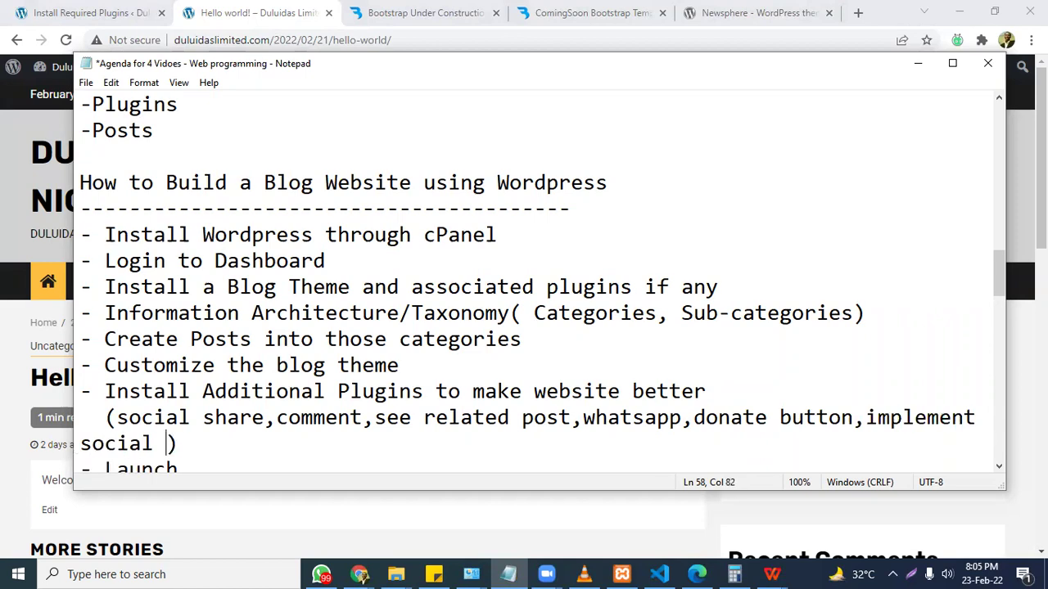
text(dia handles)
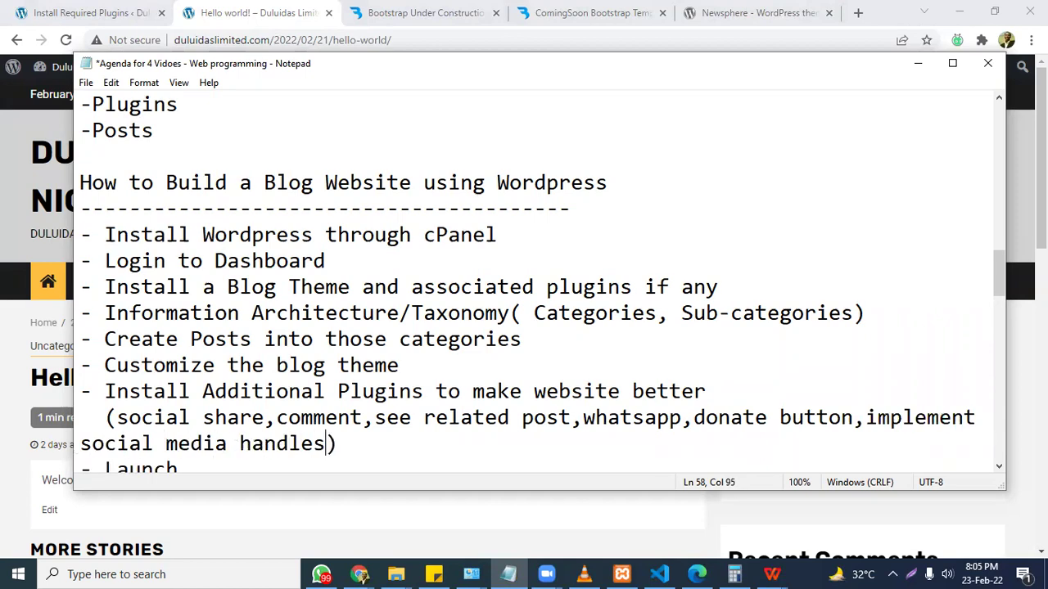
key(ctrl+s)
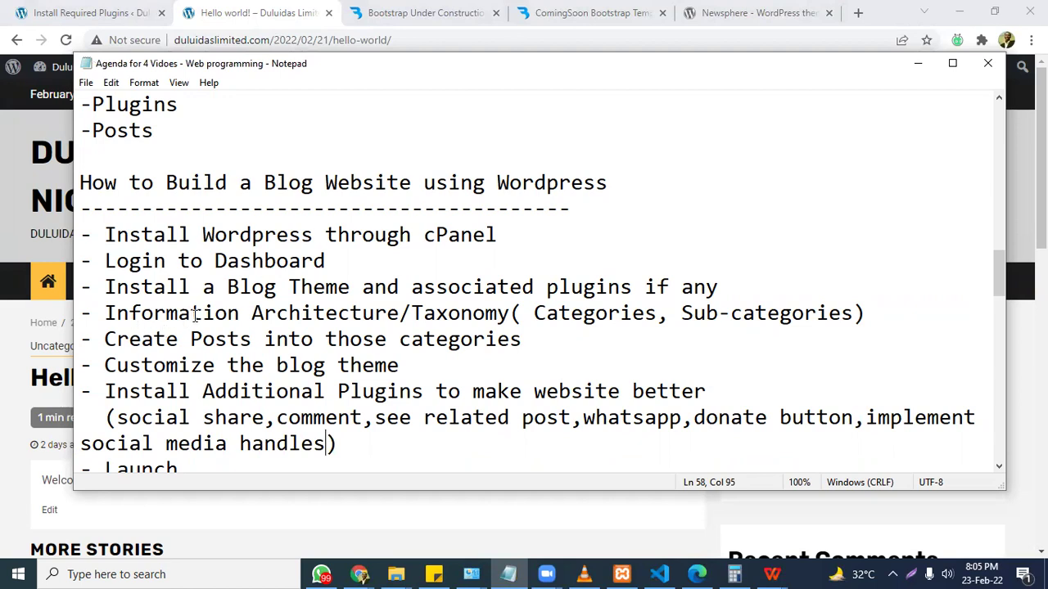
Place the caret at the end of the Information Architecture line.
click(144, 288)
drag(148, 287, 154, 288)
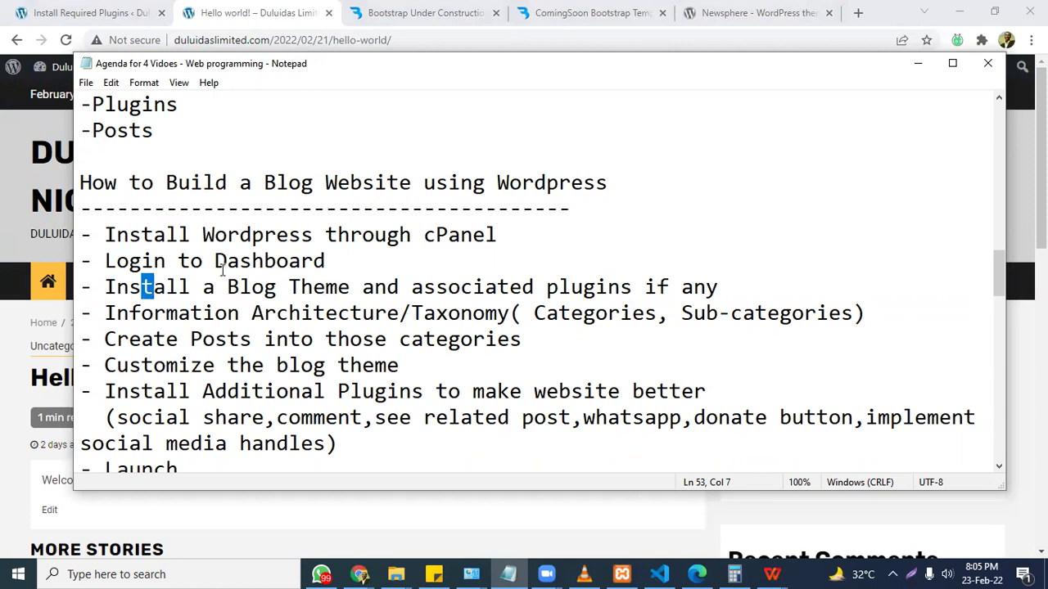
click(866, 315)
Add a line under Information Architecture: politics, jobs, healthcare, technology, telecoms.
key(Return)
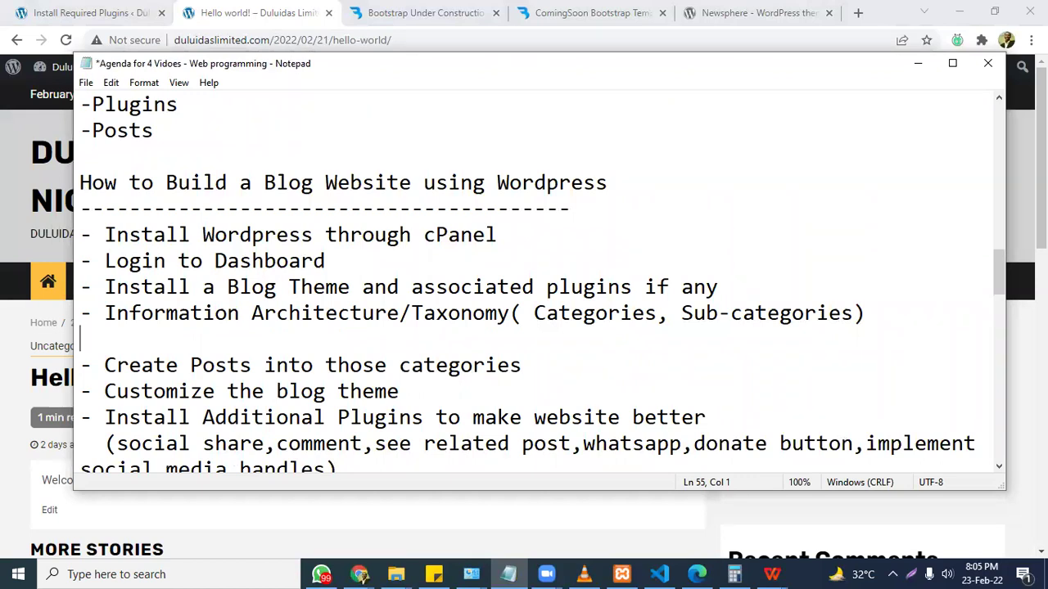
text(politic)
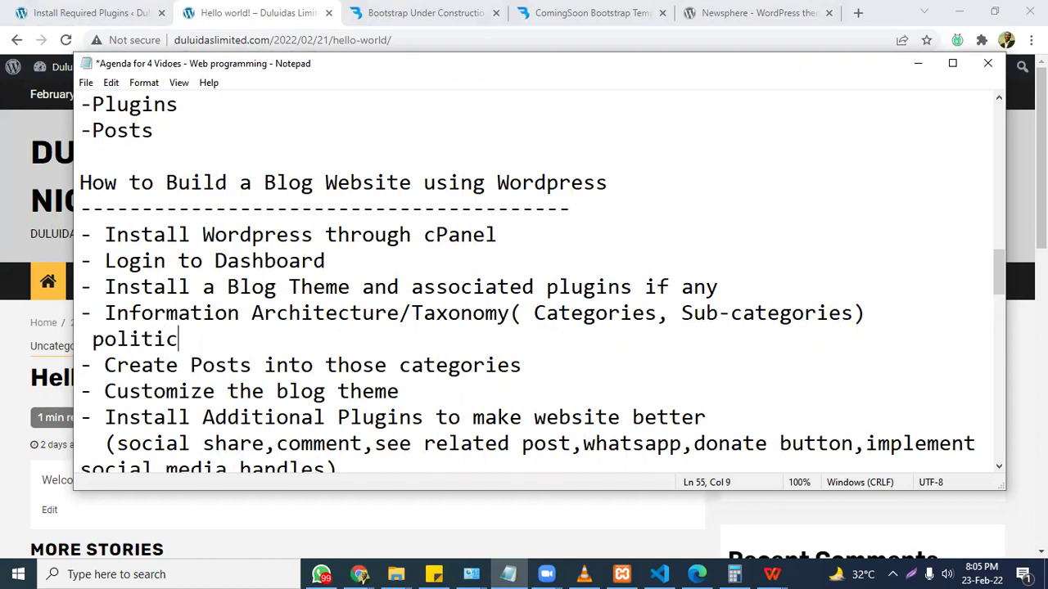
text(s,jobs,)
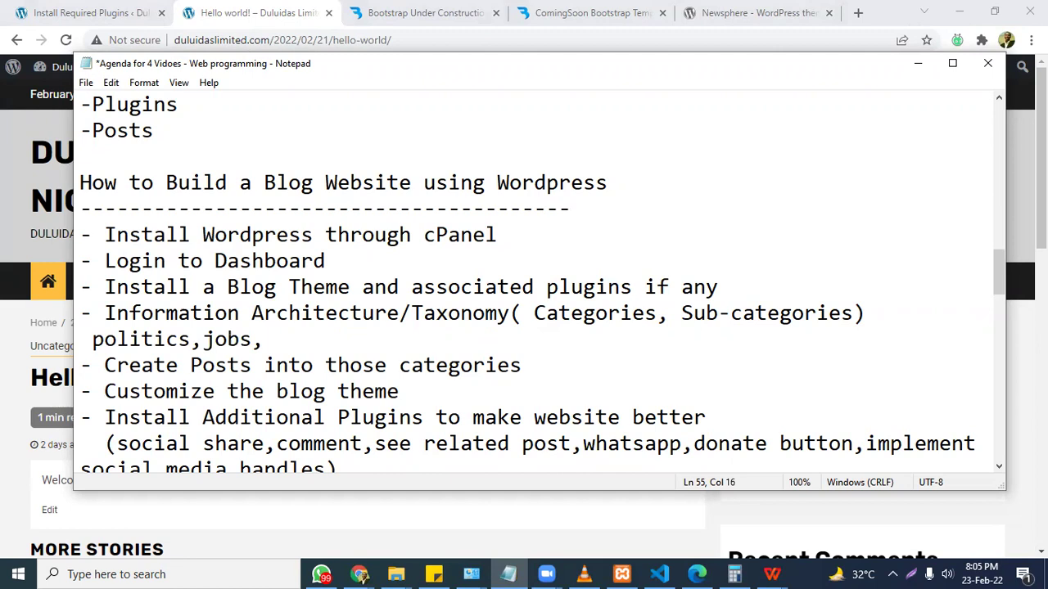
text(healthcare, tec)
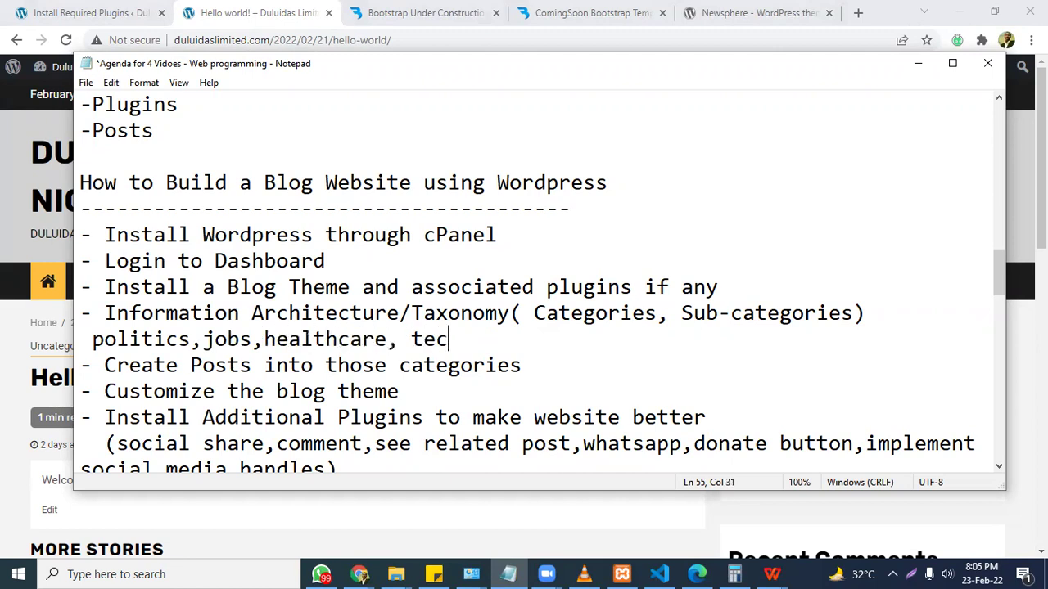
text(hnology,)
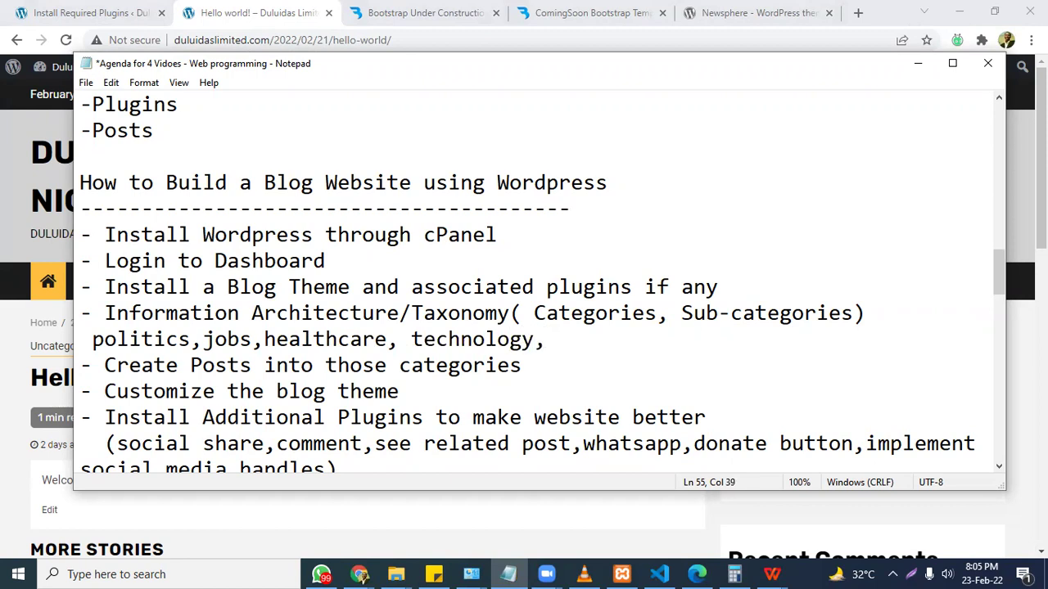
text( telecoms,)
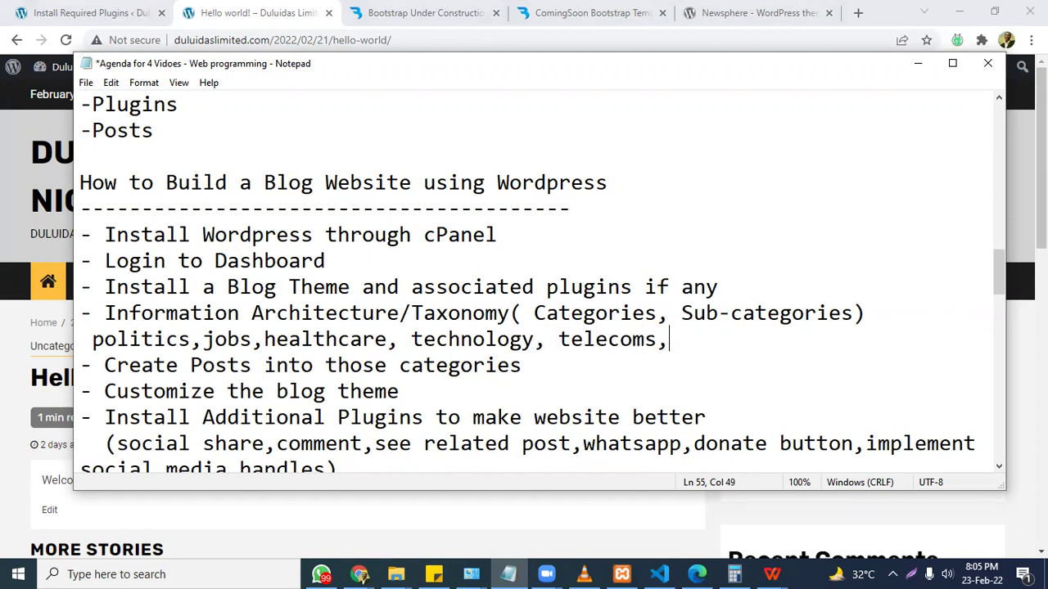
Preview the Newsphere theme from WordPress.org, then return to the site's Hello world! post.
click(757, 12)
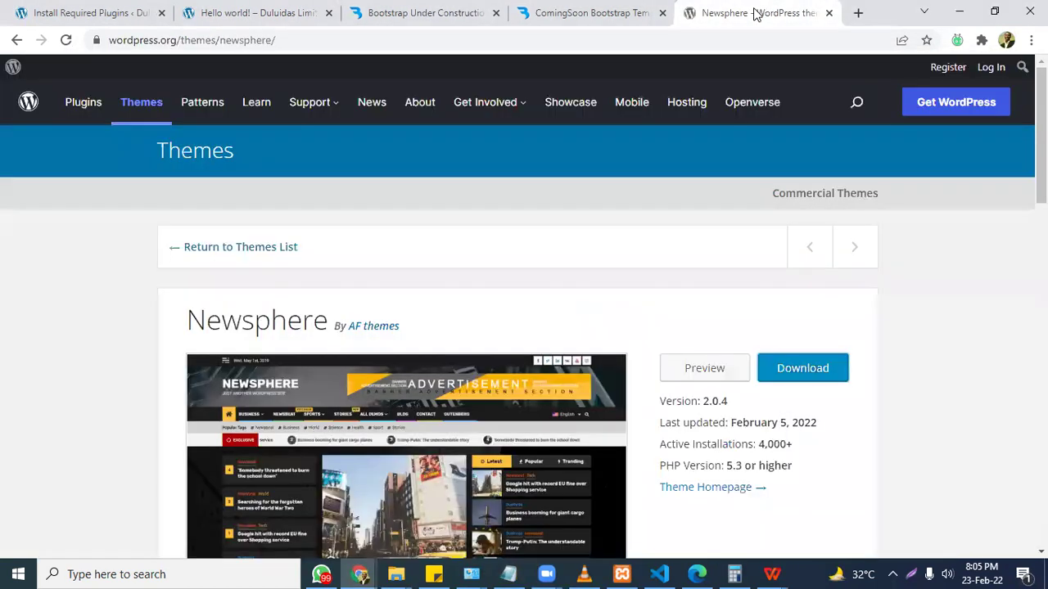
scroll(800, 367, down, 2)
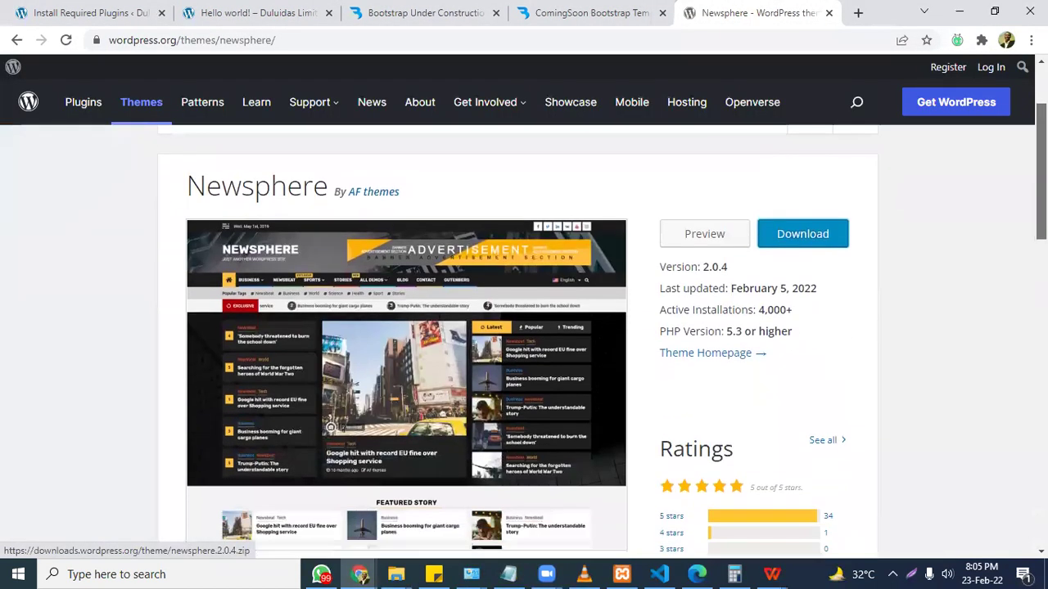
scroll(692, 199, down, 2)
scroll(691, 199, up, 1)
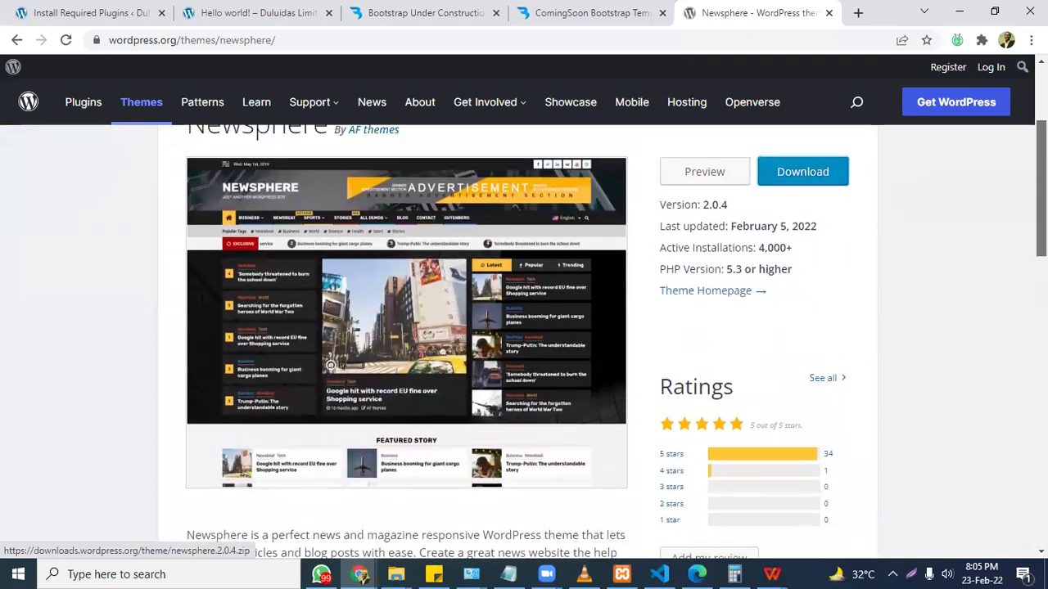
click(692, 196)
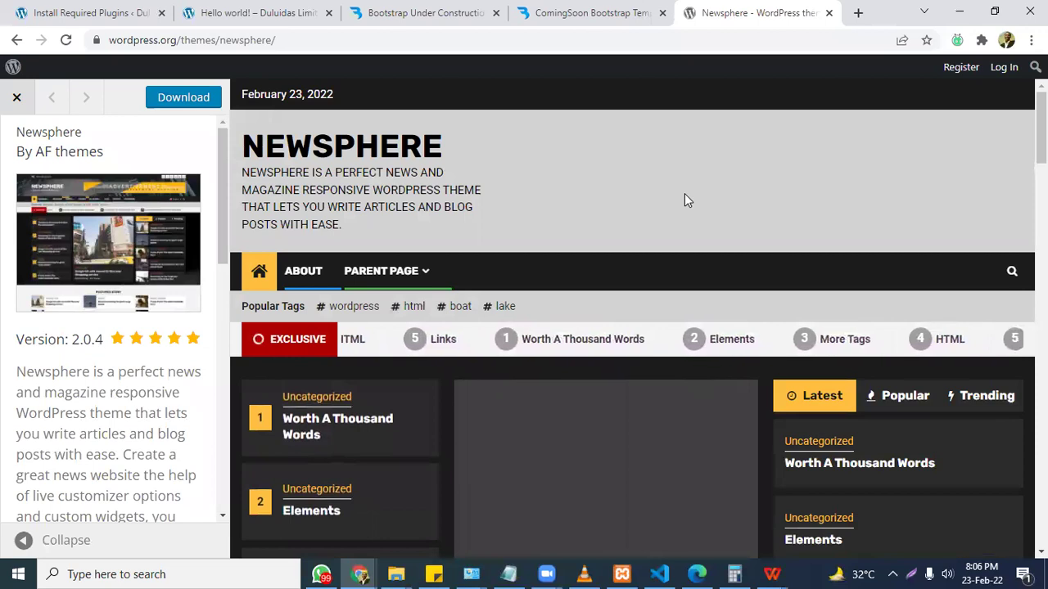
click(112, 10)
click(231, 10)
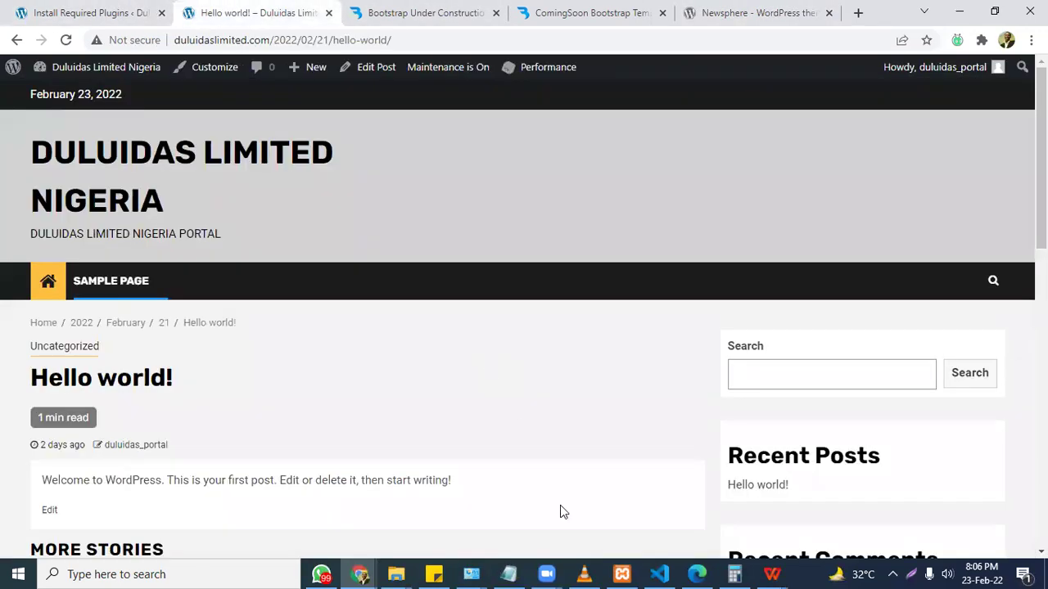
Delete the trailing comma after 'telecoms' in the agenda's category line.
click(493, 572)
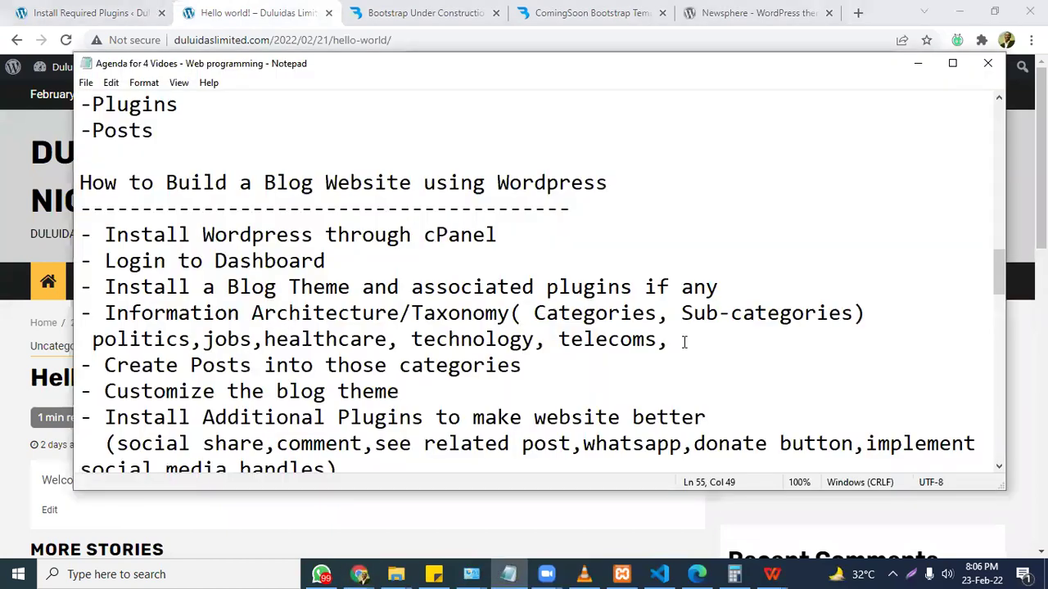
key(BackSpace)
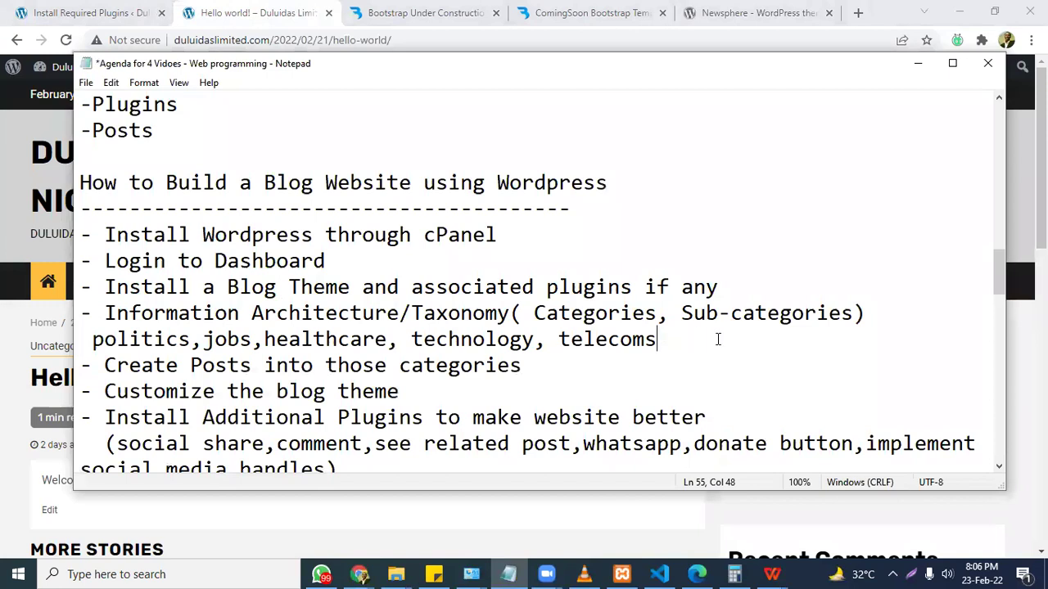
drag(680, 340, 105, 339)
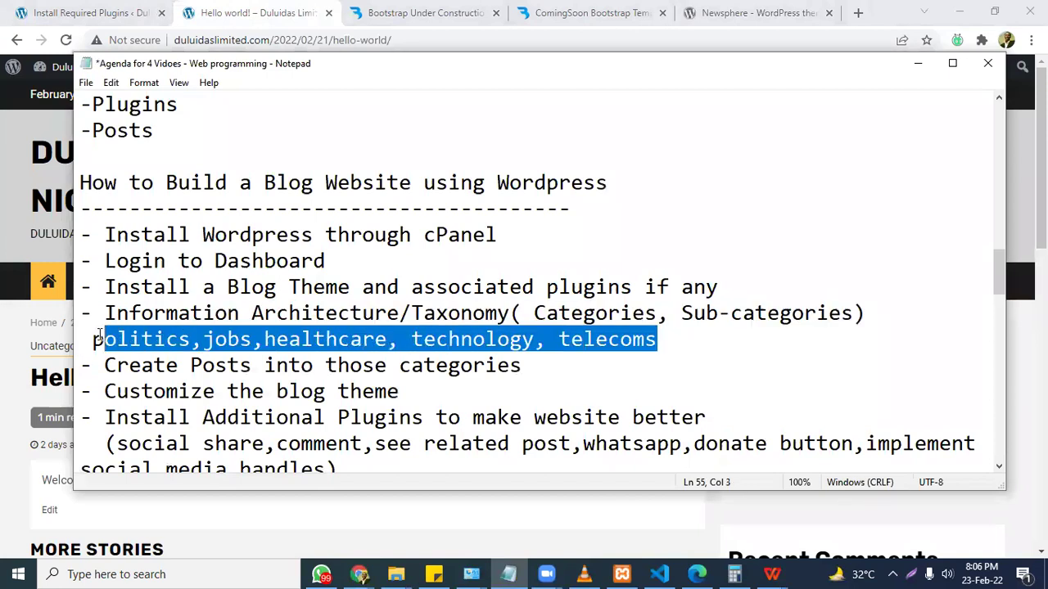
click(153, 339)
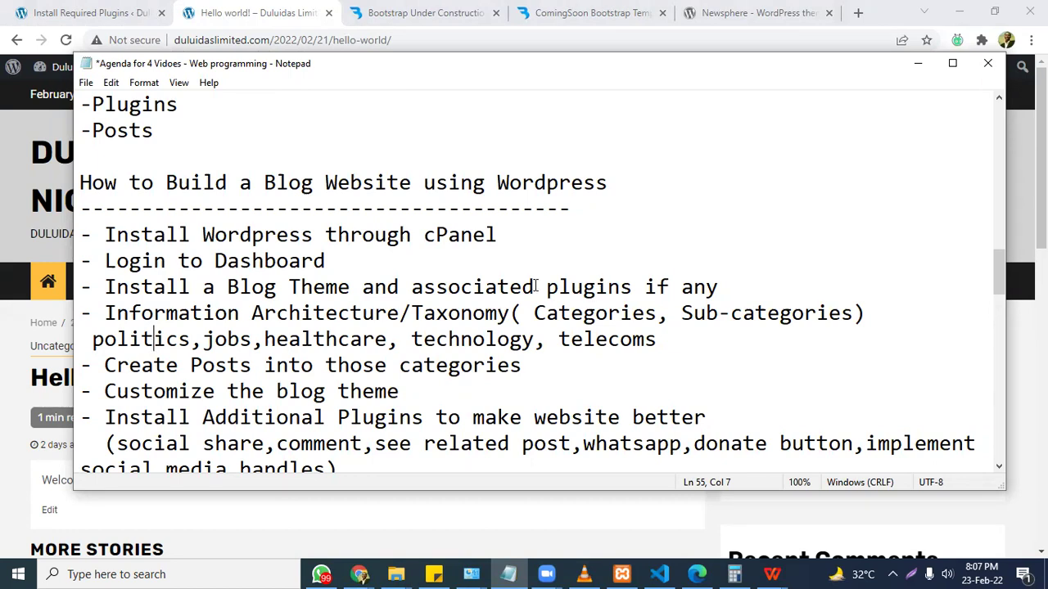
Go to Posts > Categories from the Install Required Plugins admin page.
click(4, 352)
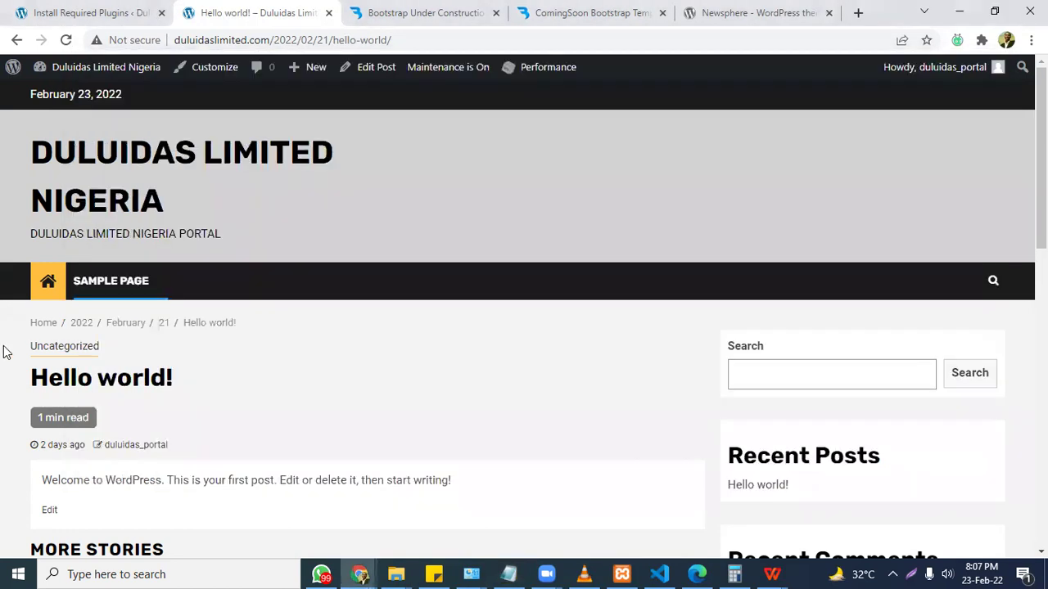
click(94, 8)
mouse_move(39, 135)
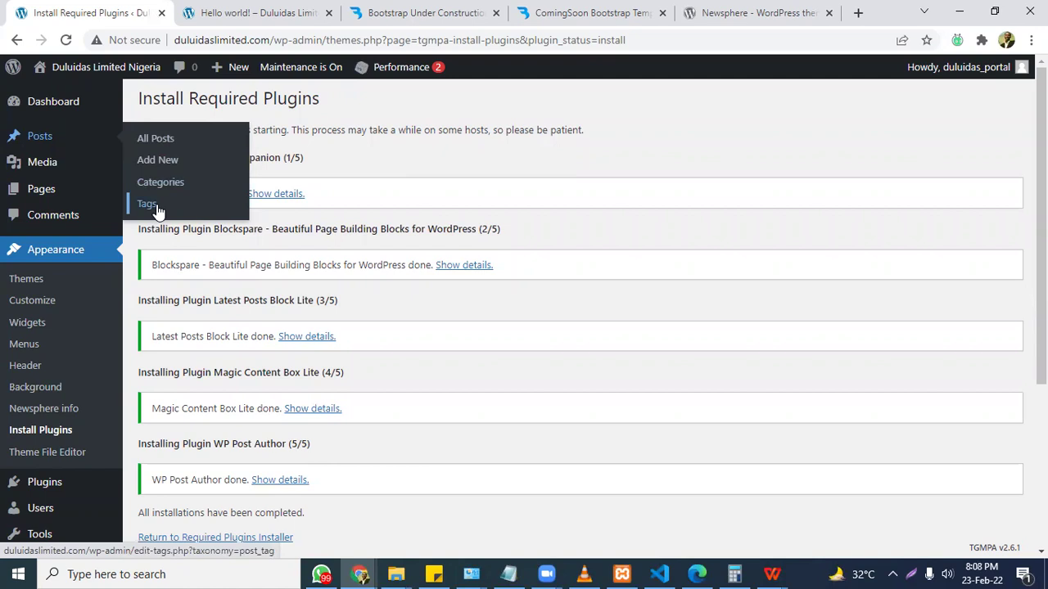
click(163, 188)
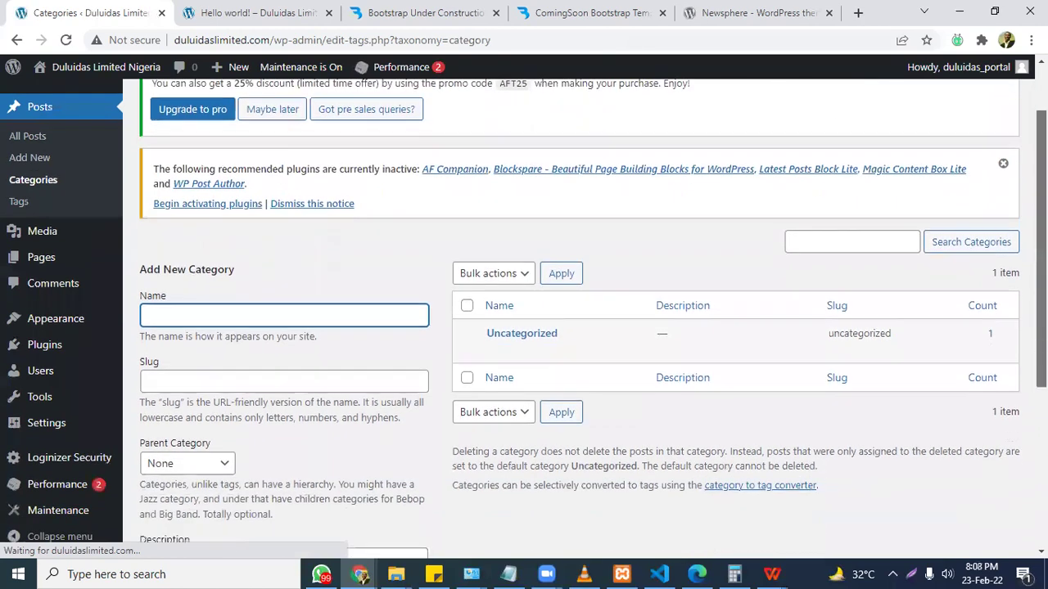
Enter 'News' as both the new category's name and slug.
text(politics)
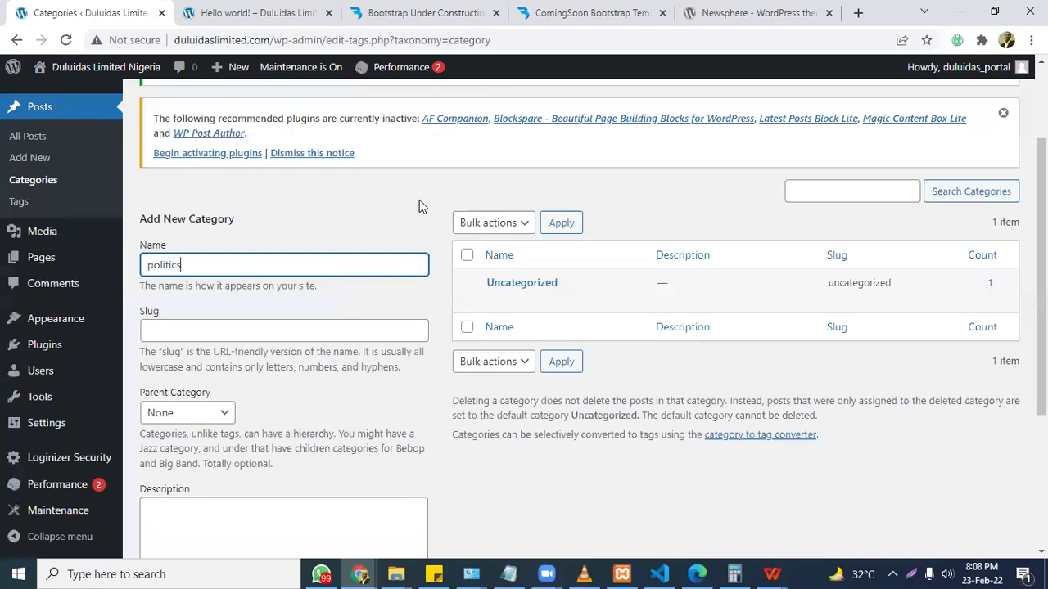
double_click(190, 264)
key(ctrl+c)
click(191, 331)
key(ctrl+v)
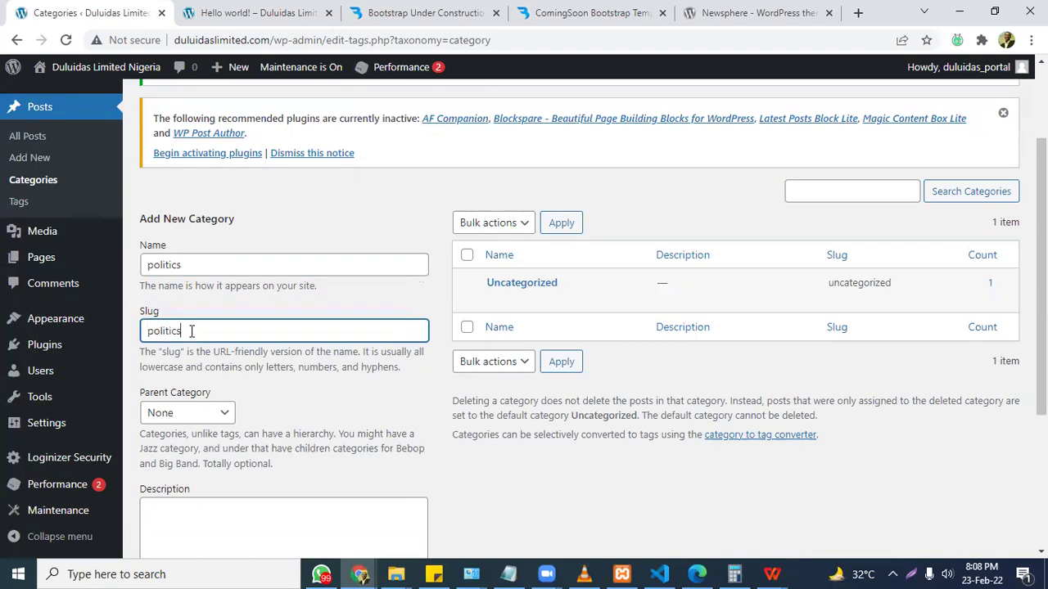
scroll(192, 330, down, 2)
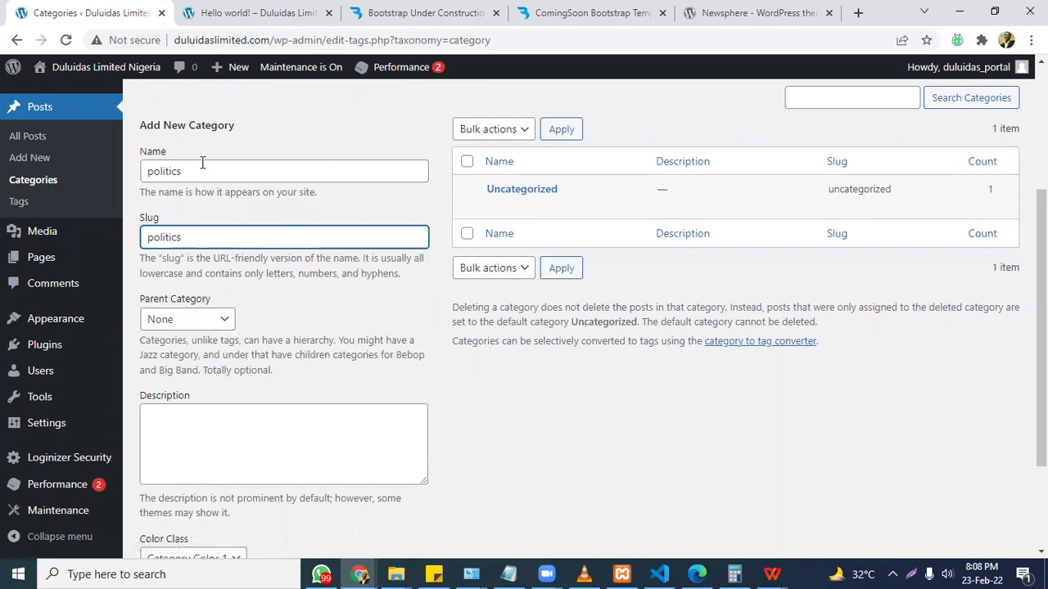
drag(199, 166, 95, 171)
text(News)
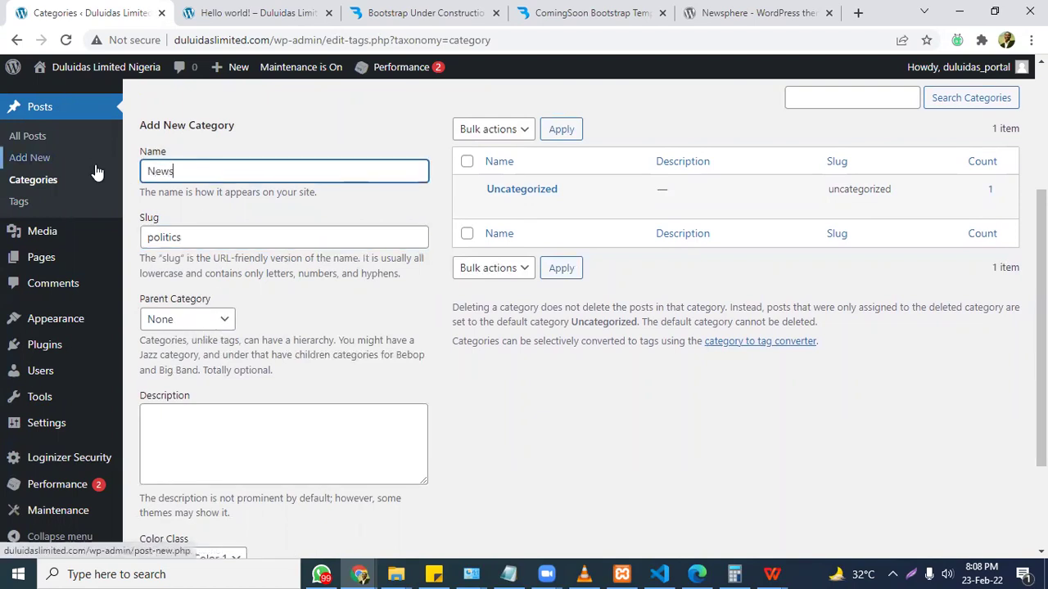
key(Tab)
mouse_move(95, 232)
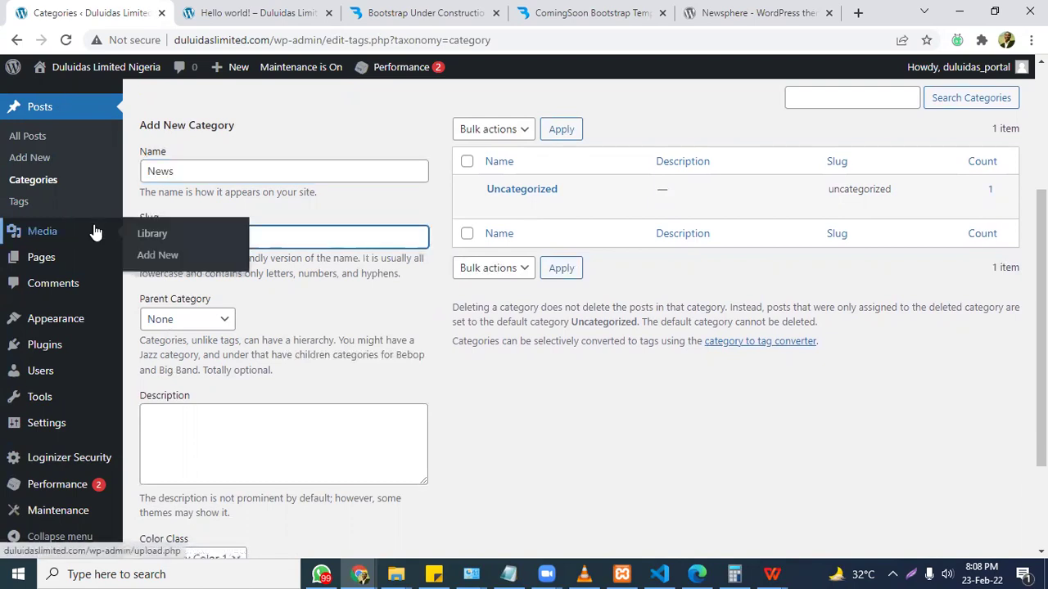
text(News)
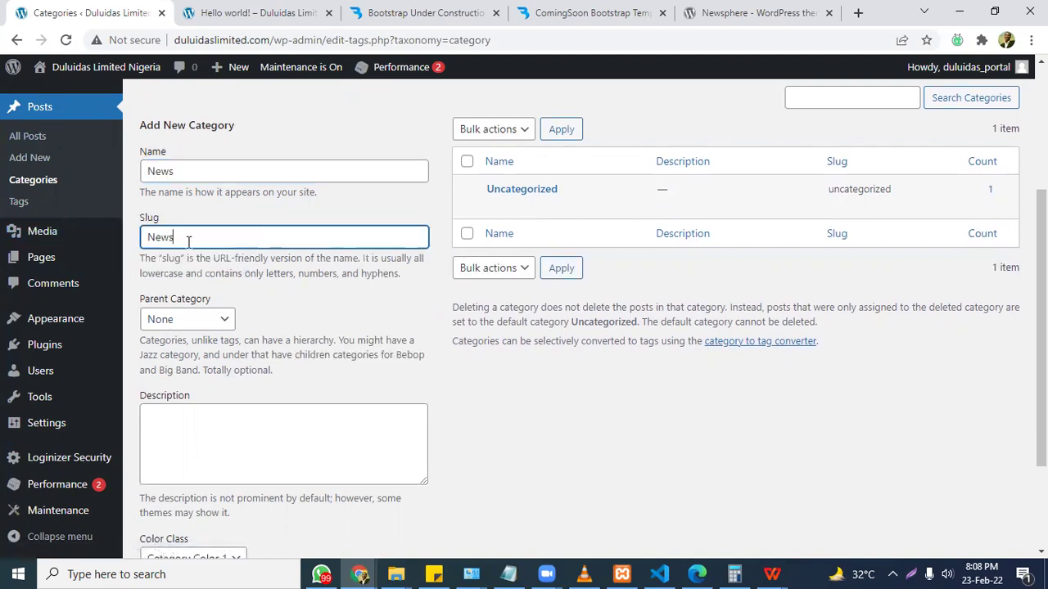
Describe it as 'Top and hot news around the world' and add the News category.
click(246, 458)
text(Top)
text(news from)
key(BackSpace)
key(BackSpace)
text(around the world)
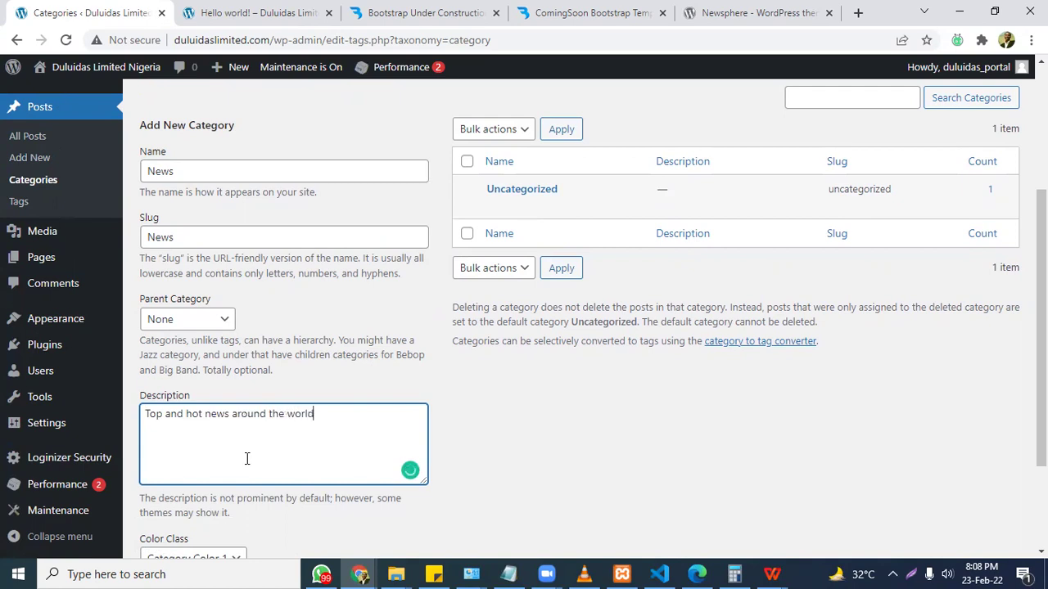
scroll(496, 442, down, 2)
click(203, 478)
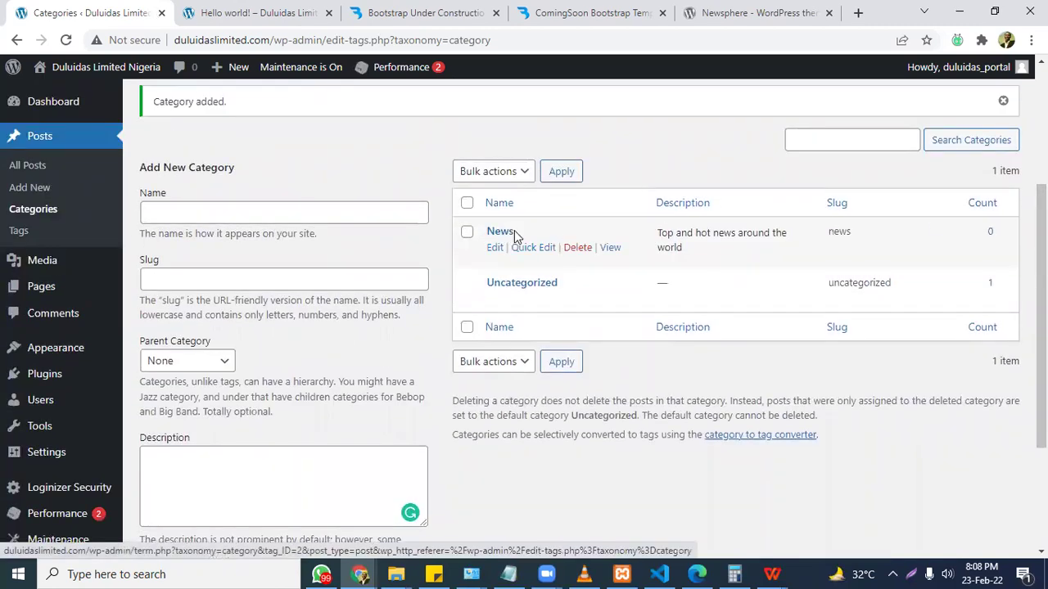
Enter Politics as name and slug, with a description about governments around the world.
click(239, 211)
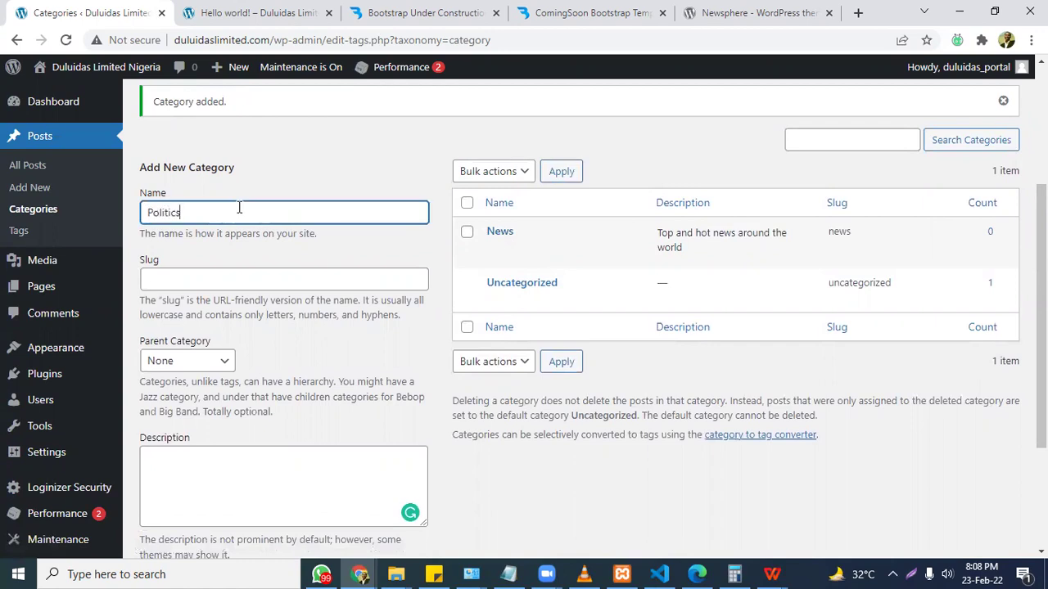
key(ctrl+a)
click(215, 280)
key(ctrl+v)
click(215, 468)
key(ctrl+v)
text(: Want to know what s)
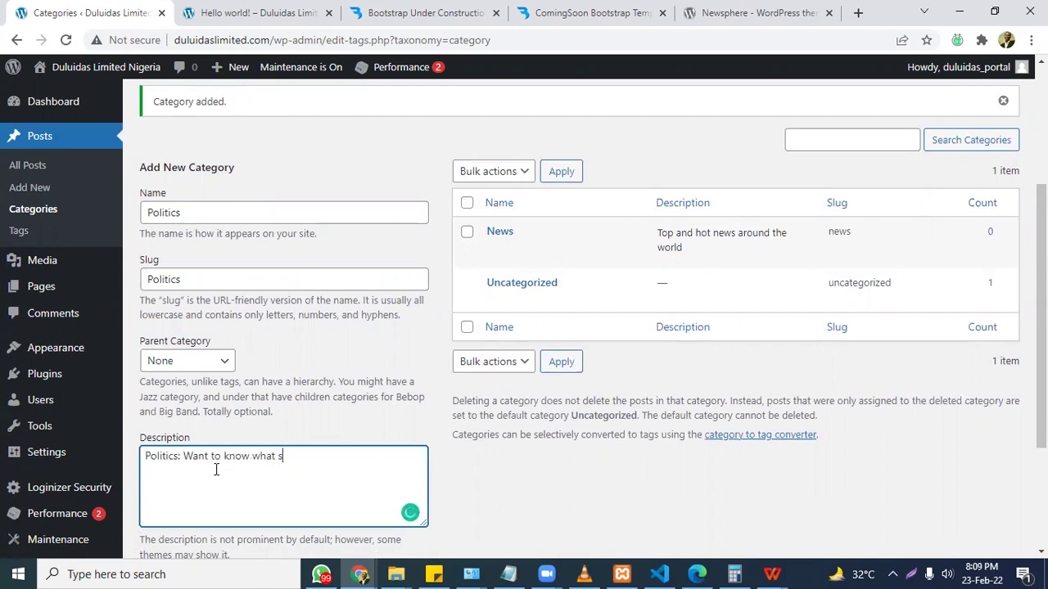
text( happening concerni)
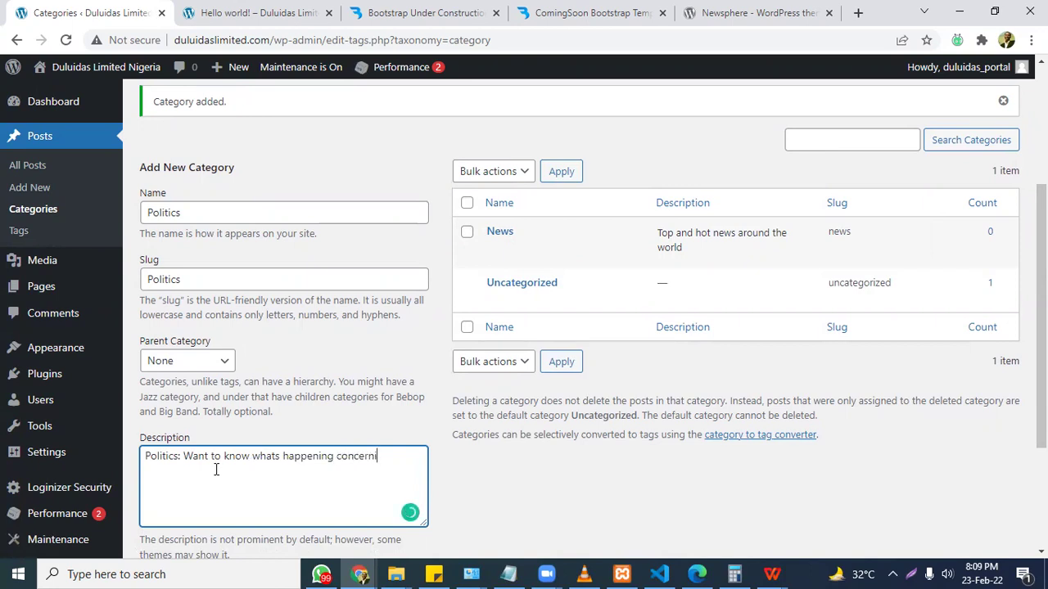
text(ng govts around the world- check up the)
text(s site daily)
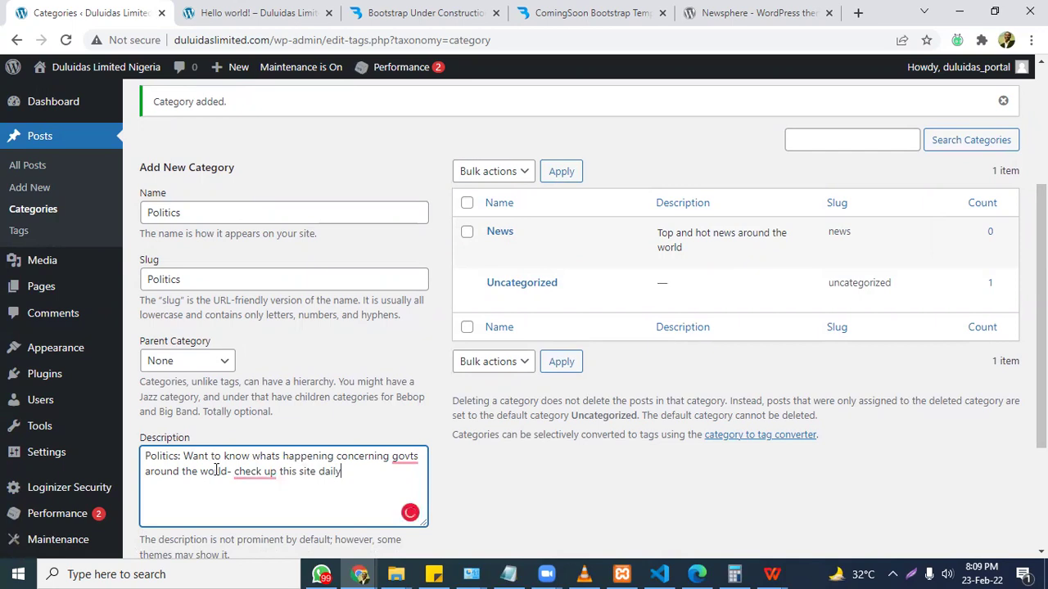
Correct 'govts' to 'governments' in the description and add the Politics category.
scroll(267, 205, down, 2)
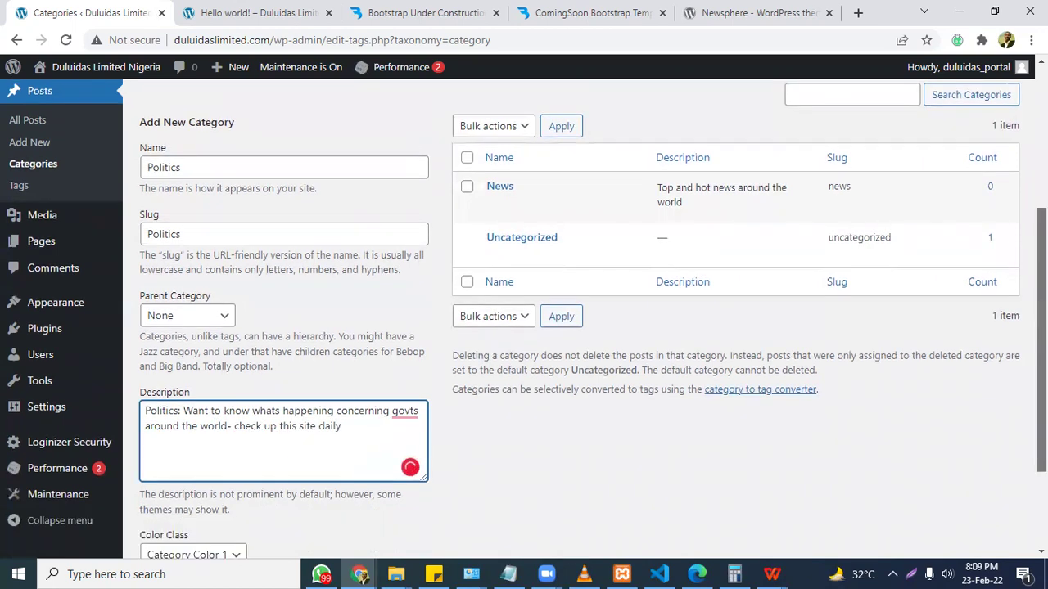
mouse_move(409, 290)
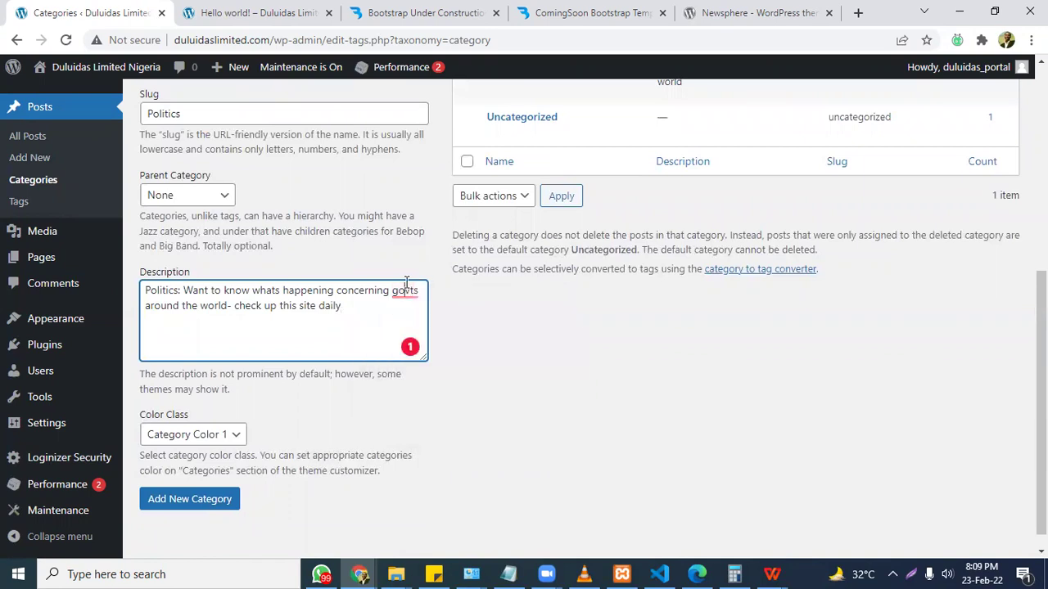
click(412, 290)
text(ernment)
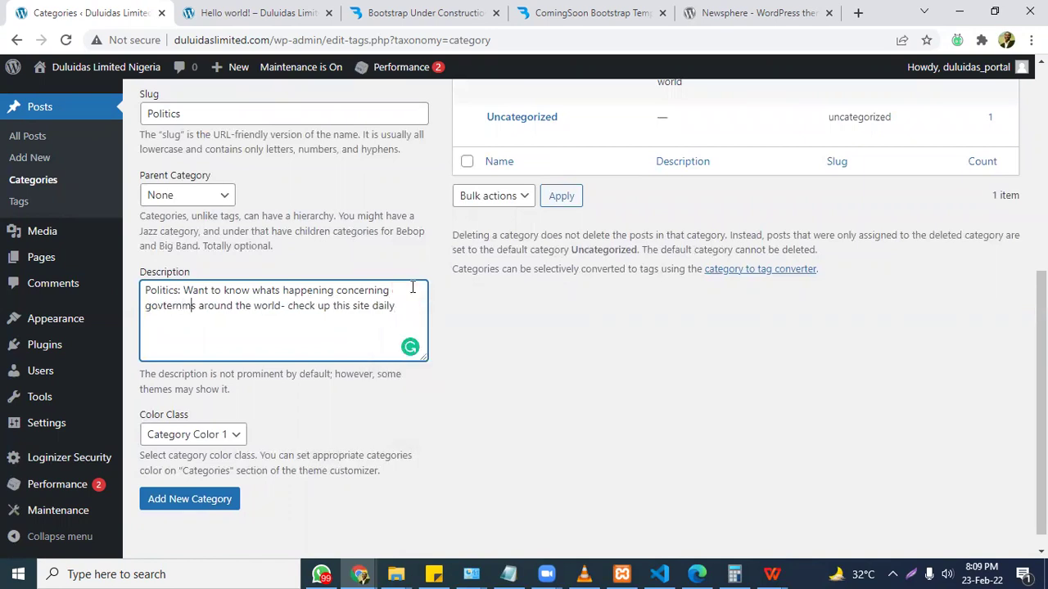
click(260, 308)
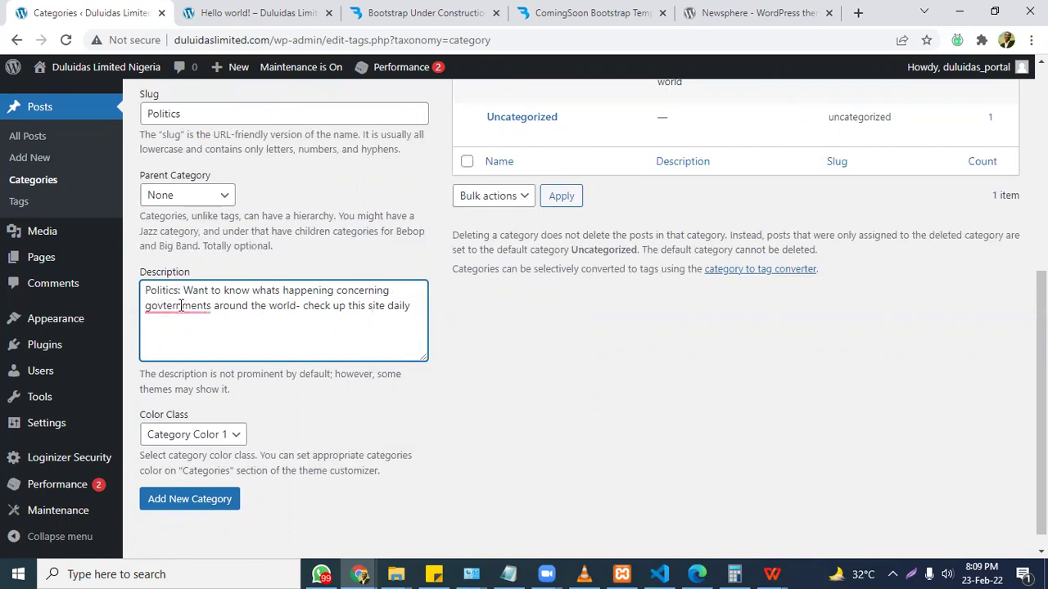
mouse_move(182, 307)
click(206, 345)
click(214, 499)
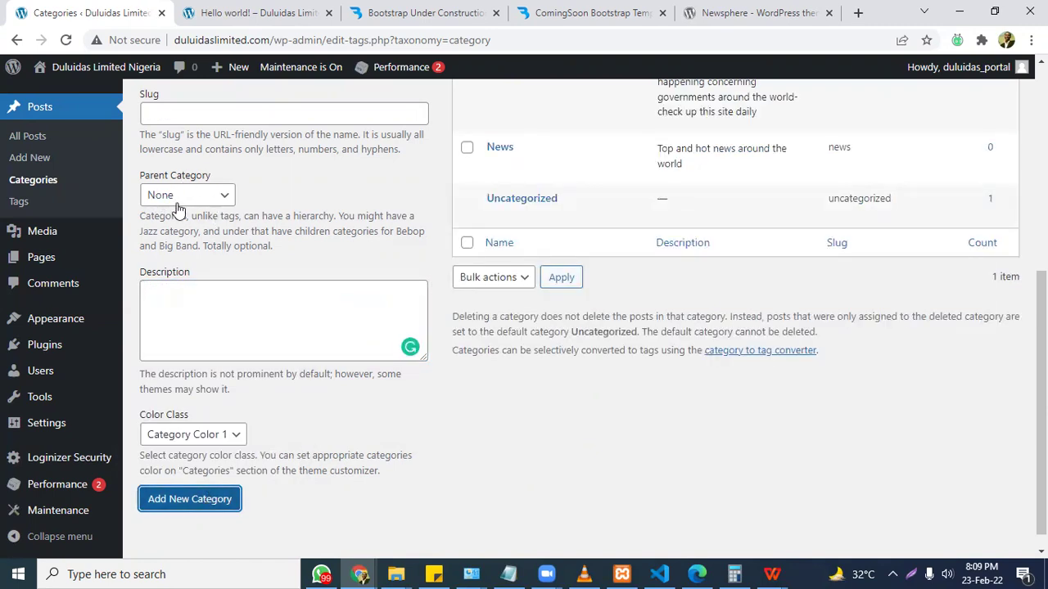
drag(1042, 401, 1042, 322)
click(495, 234)
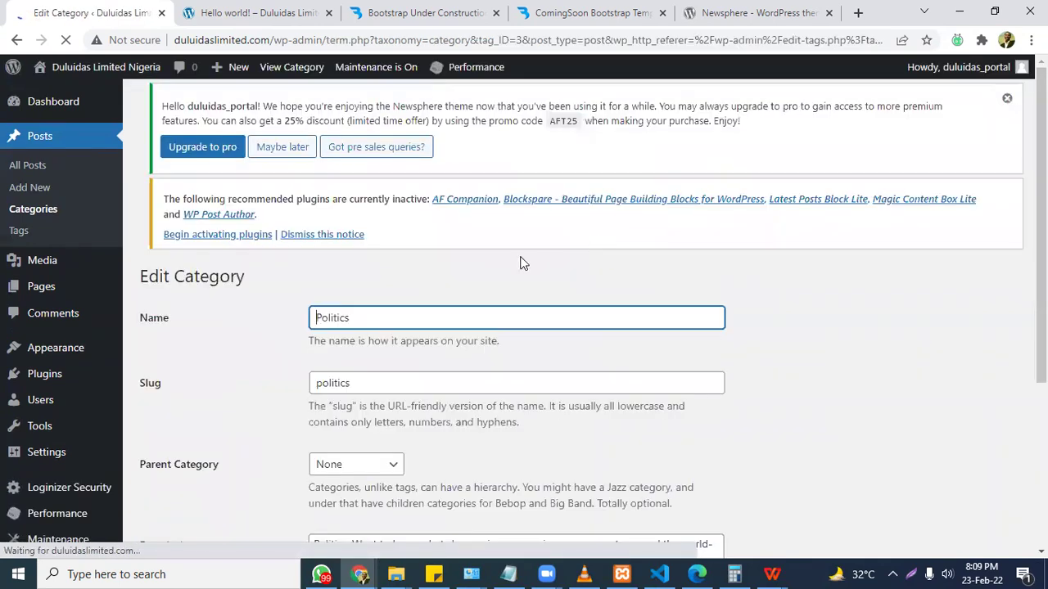
Set News as the parent category of Politics and update it.
scroll(519, 263, down, 2)
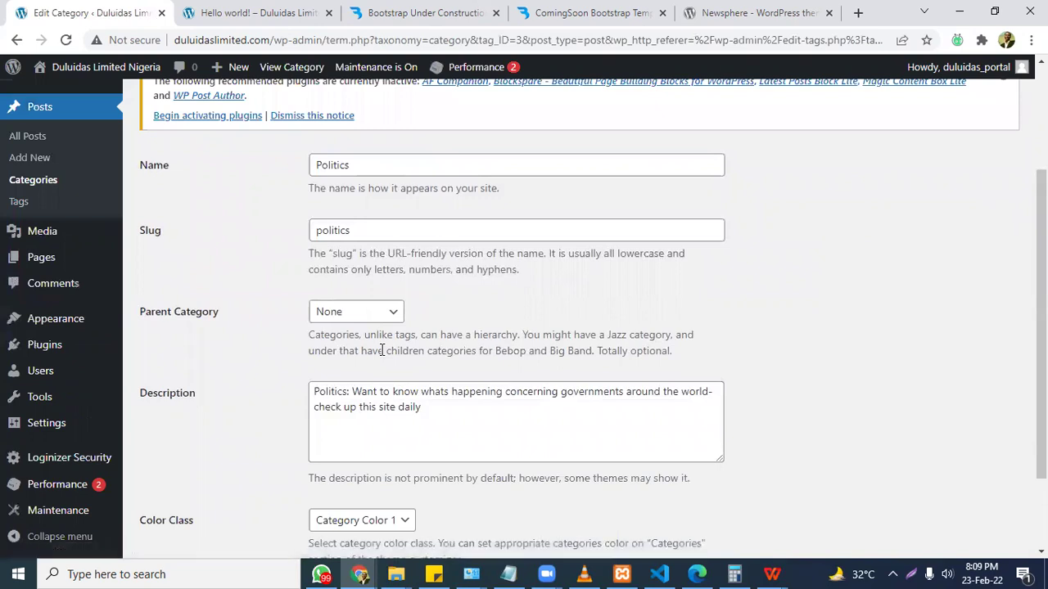
click(351, 311)
click(347, 347)
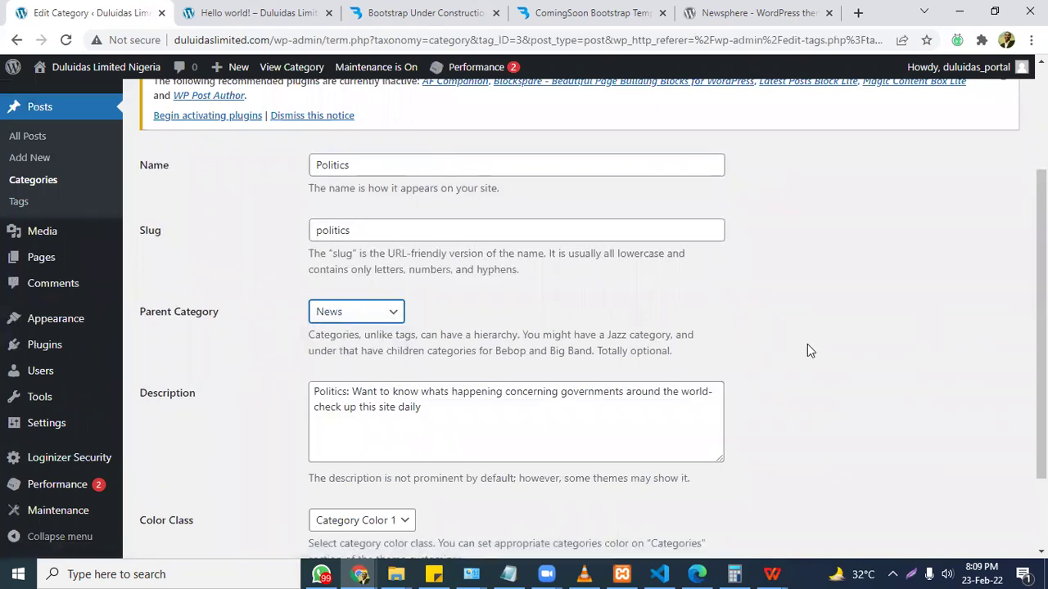
scroll(311, 448, down, 2)
click(165, 500)
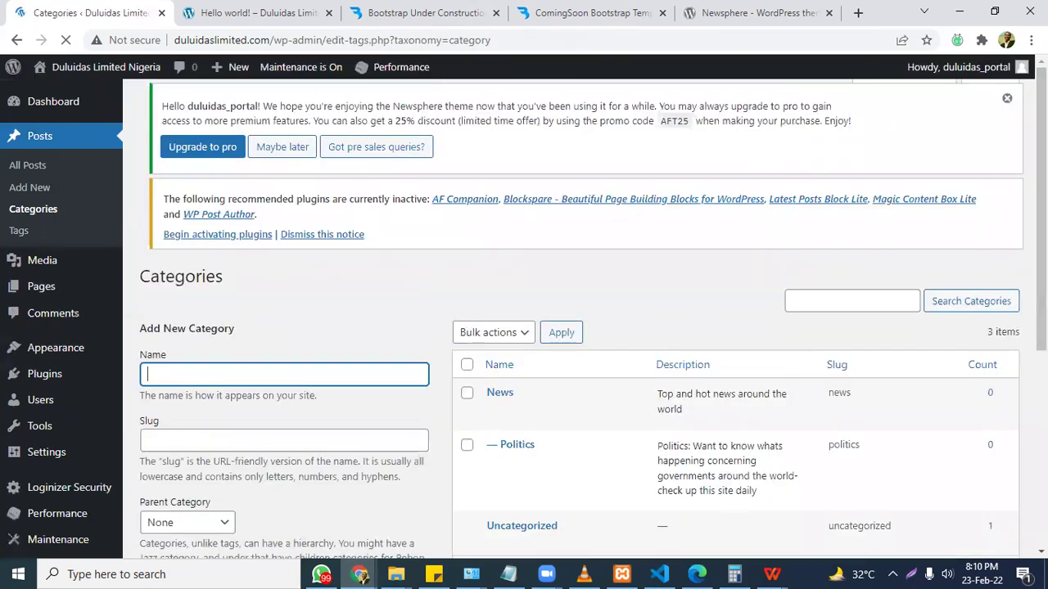
Add 'healthcare' with slug healthcare as a subcategory under the News parent.
scroll(393, 193, down, 1)
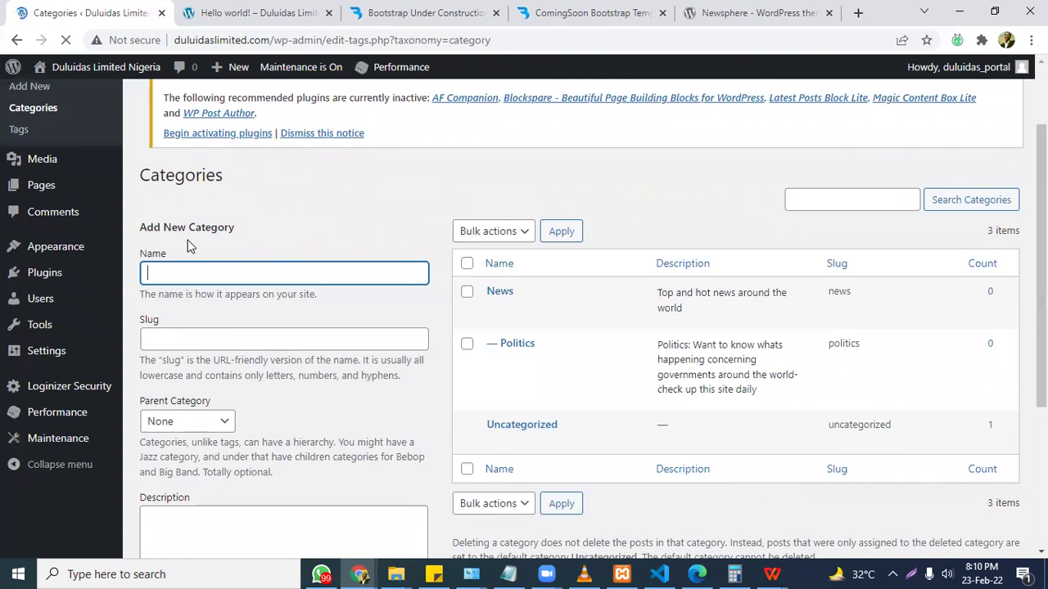
text(healthcare)
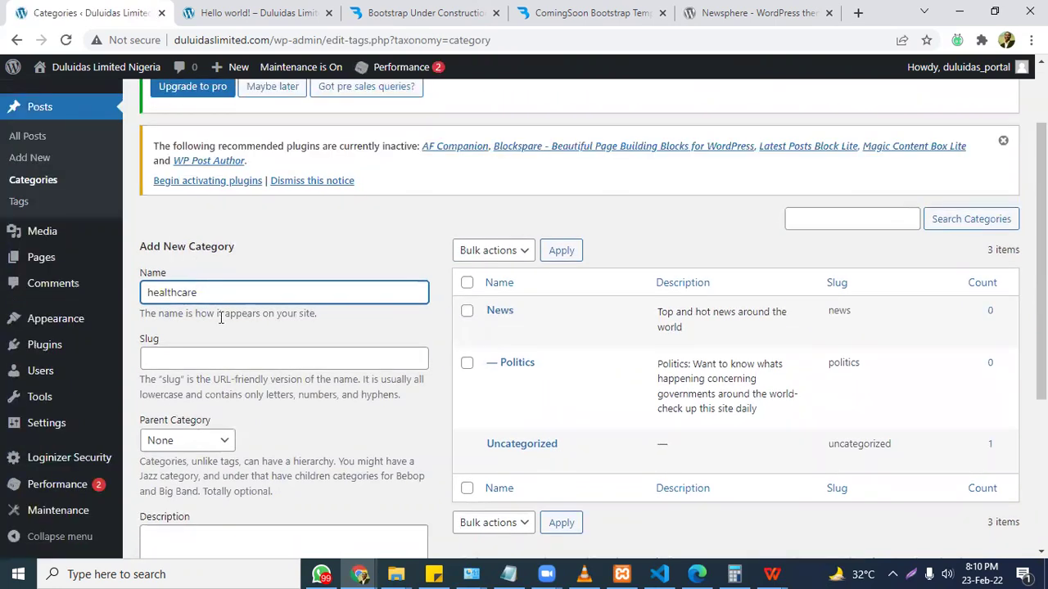
key(ctrl+a)
click(221, 356)
text(healthcare)
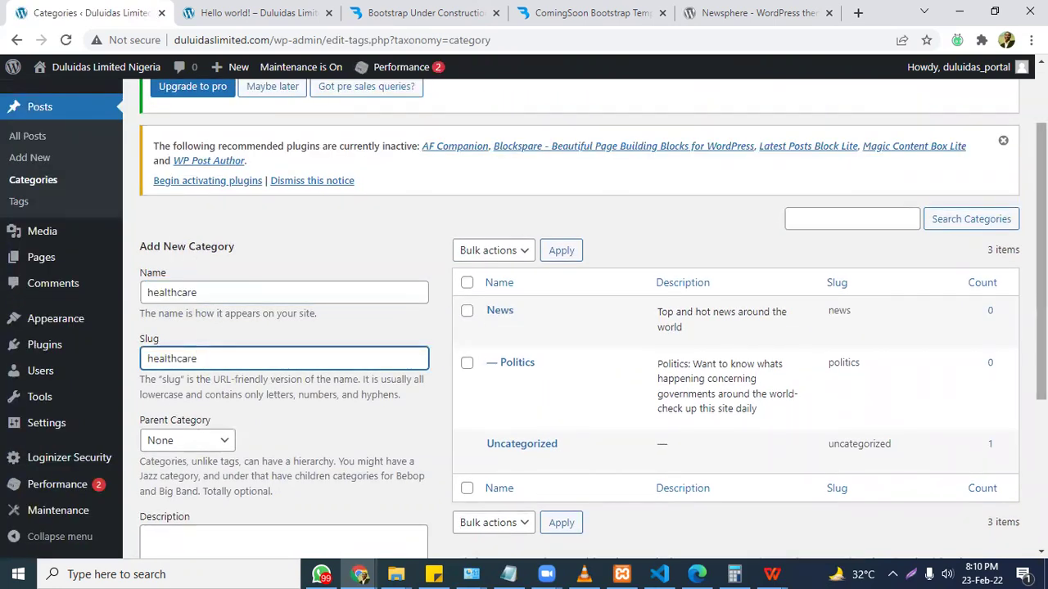
scroll(314, 311, down, 2)
click(225, 243)
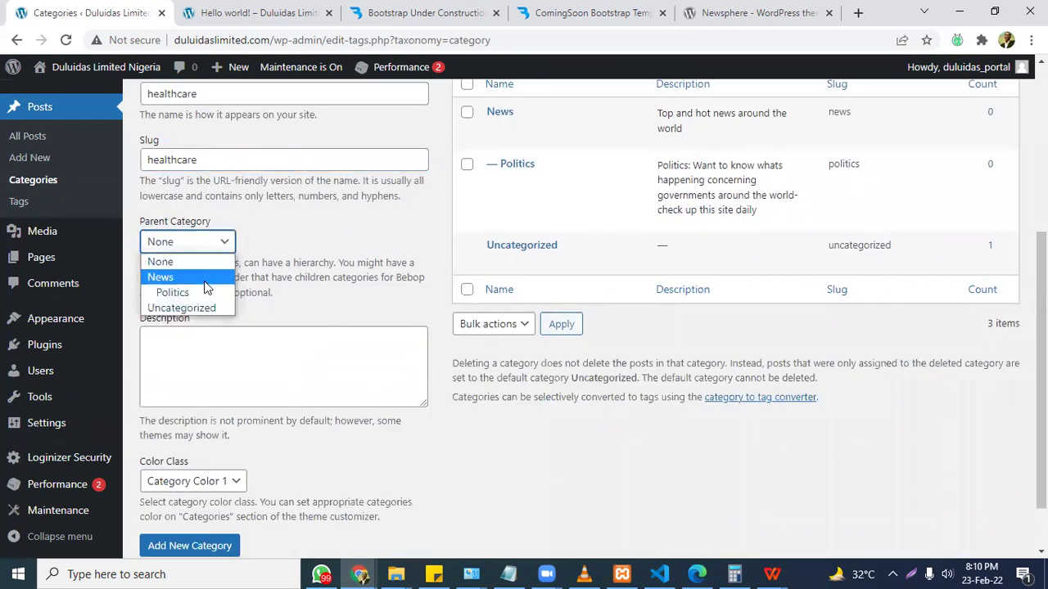
click(208, 279)
click(199, 546)
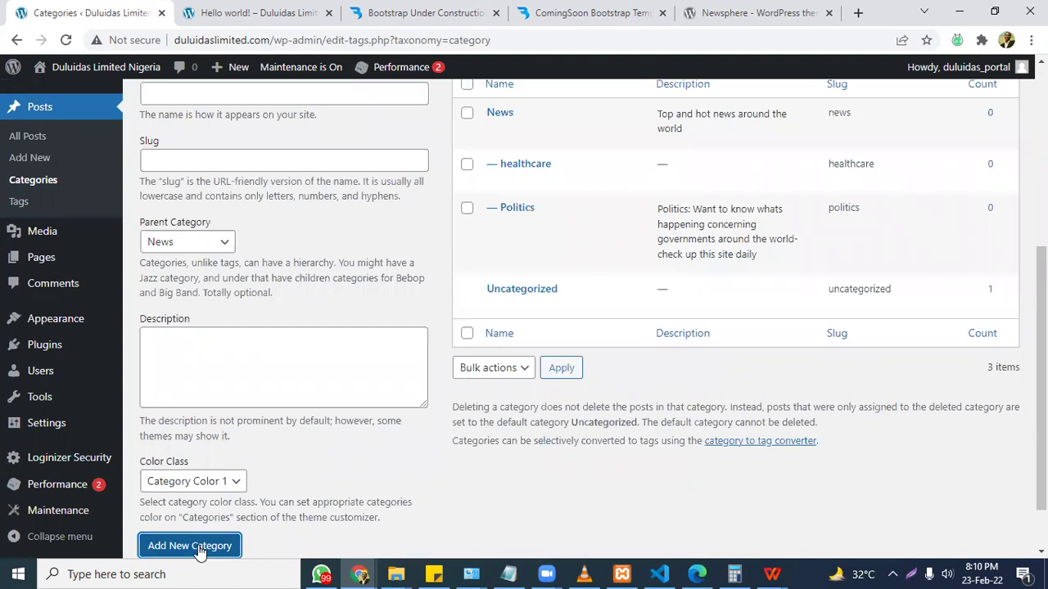
Add 'telecoms' with slug telecoms, described as vsat, networking, point to point connection, isps.
scroll(279, 352, up, 1)
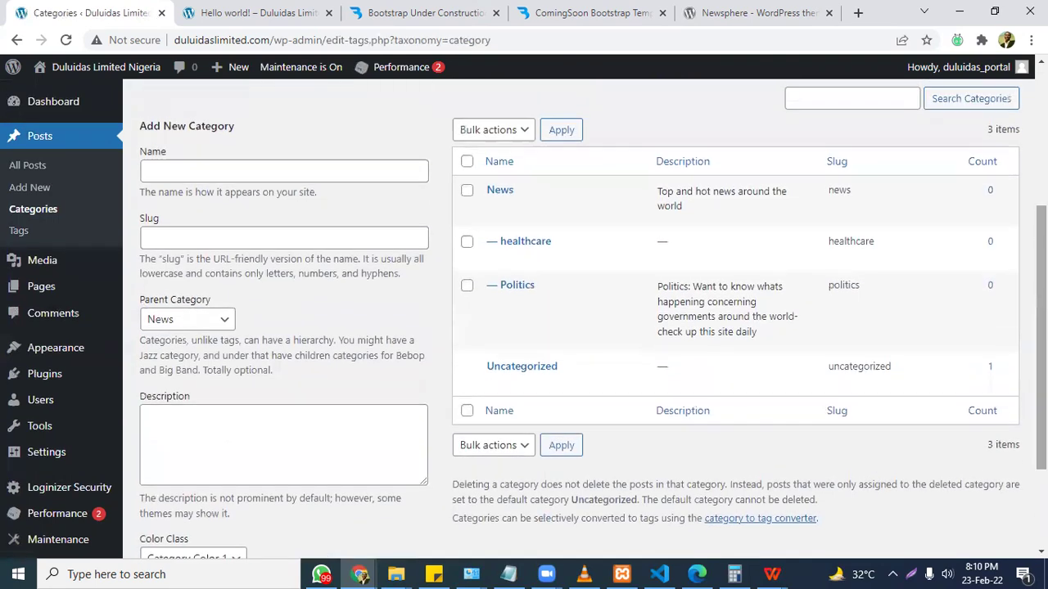
click(345, 170)
text(telecoms)
key(ctrl+a)
key(ctrl+c)
click(309, 238)
key(ctrl+v)
click(287, 465)
key(ctrl+v)
text(: visa)
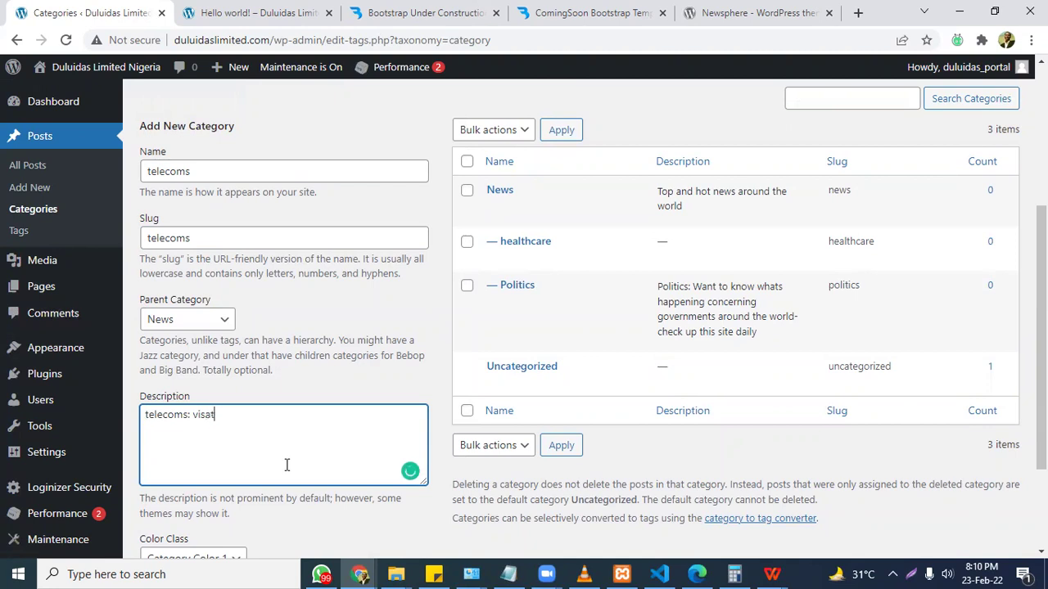
text(. networking, point to point con)
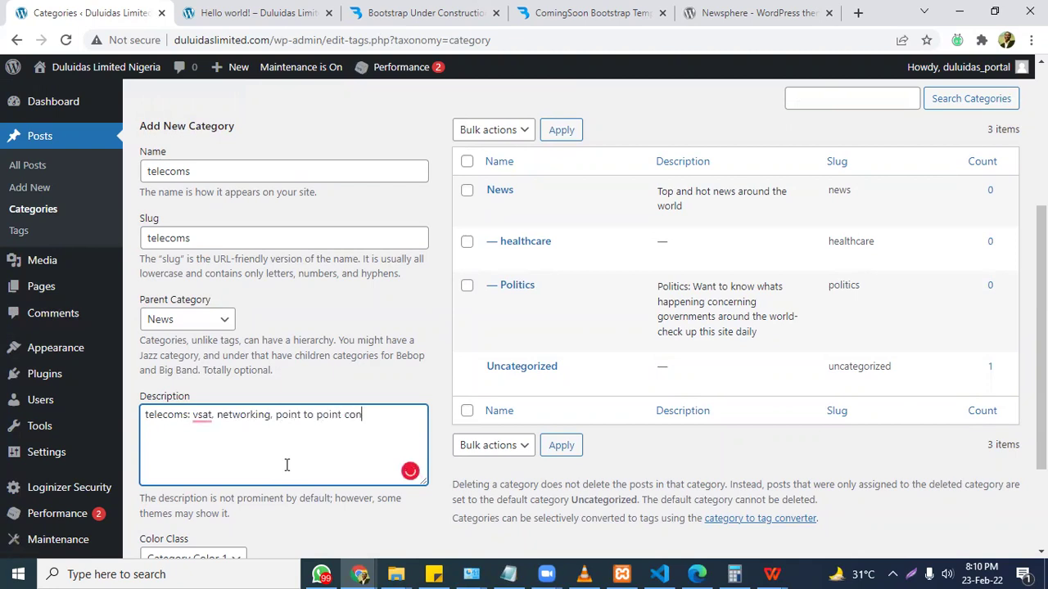
text(nection, isps,)
scroll(285, 444, down, 2)
click(190, 478)
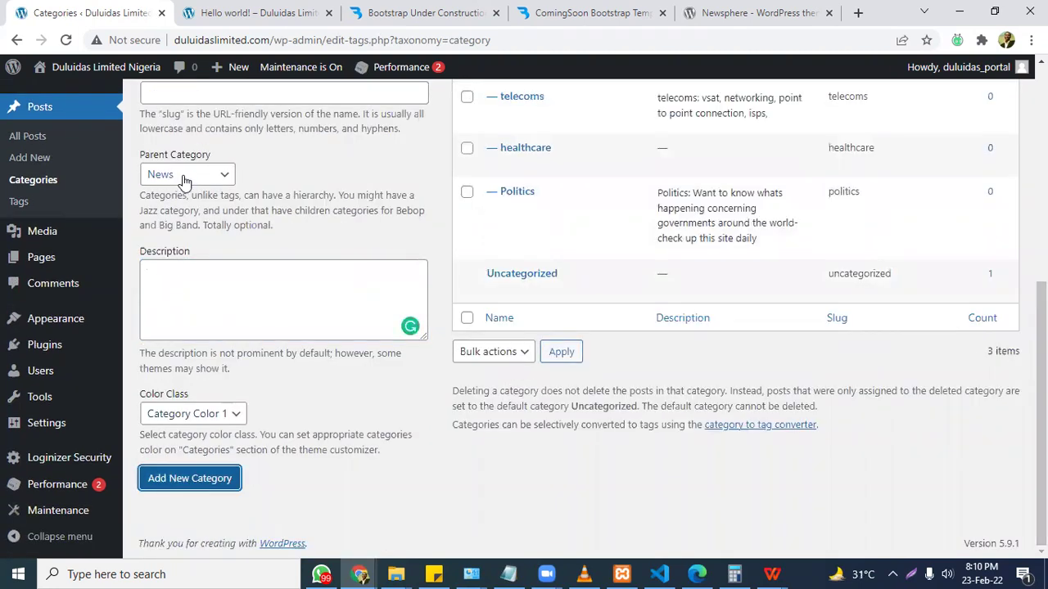
drag(1040, 409, 1040, 337)
click(220, 156)
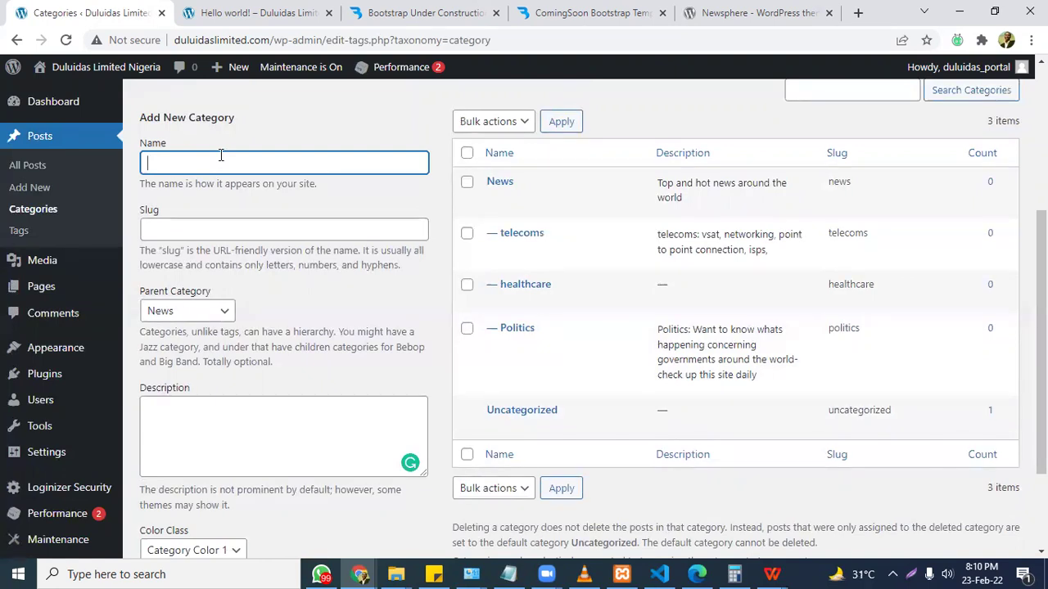
After checking the agenda notes, enter 'jobs' as the new category name and slug.
click(511, 574)
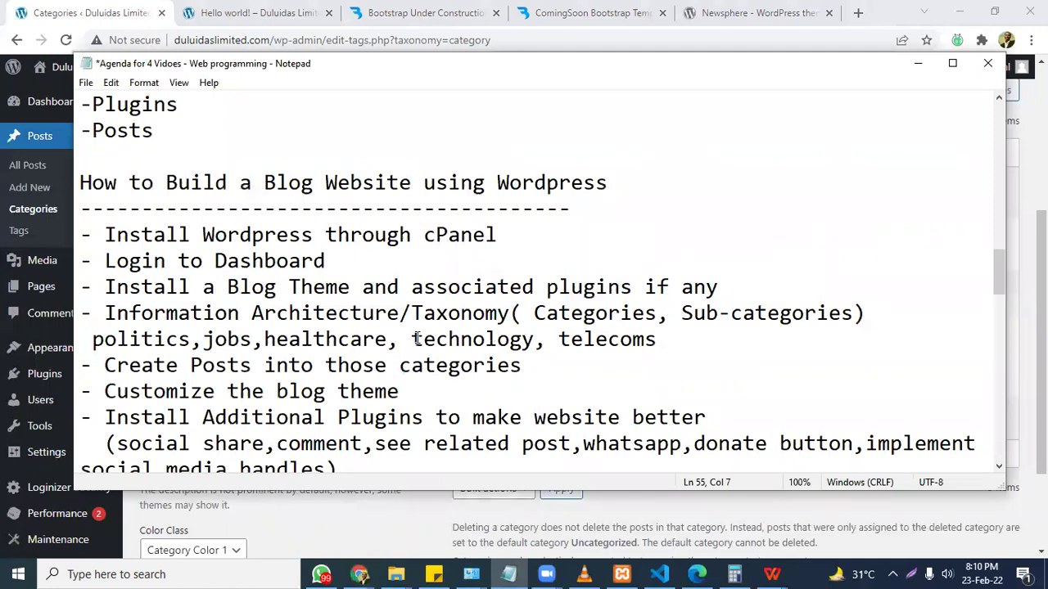
click(918, 63)
text(jobs)
key(ctrl+a)
click(260, 230)
key(ctrl+v)
Describe jobs as alerts and news about recruitment and save it under News.
click(233, 413)
text(V)
key(ctrl+v)
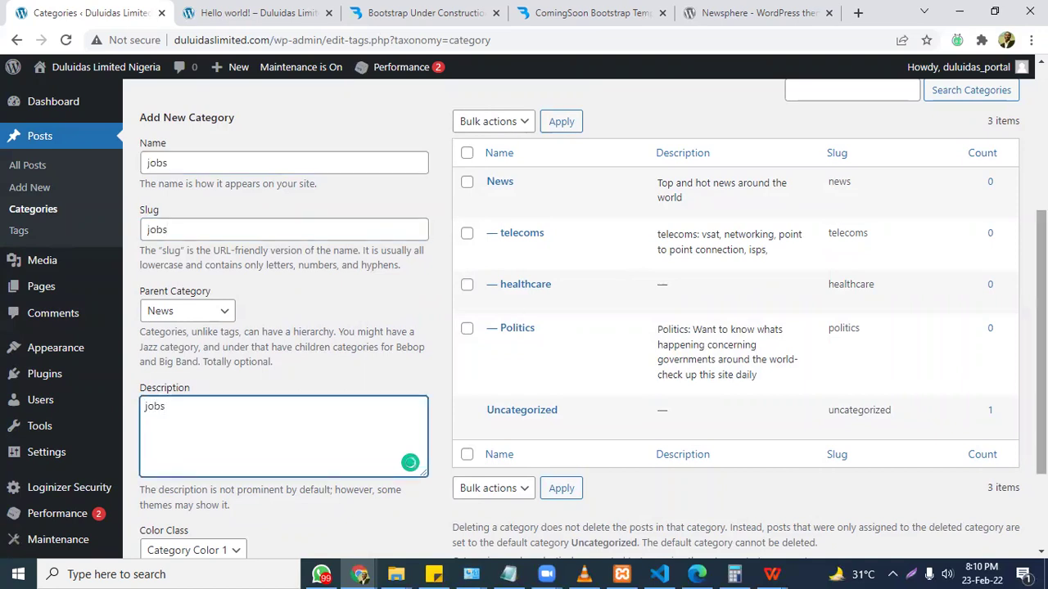
text(alerts and news about revr)
text(ruitments)
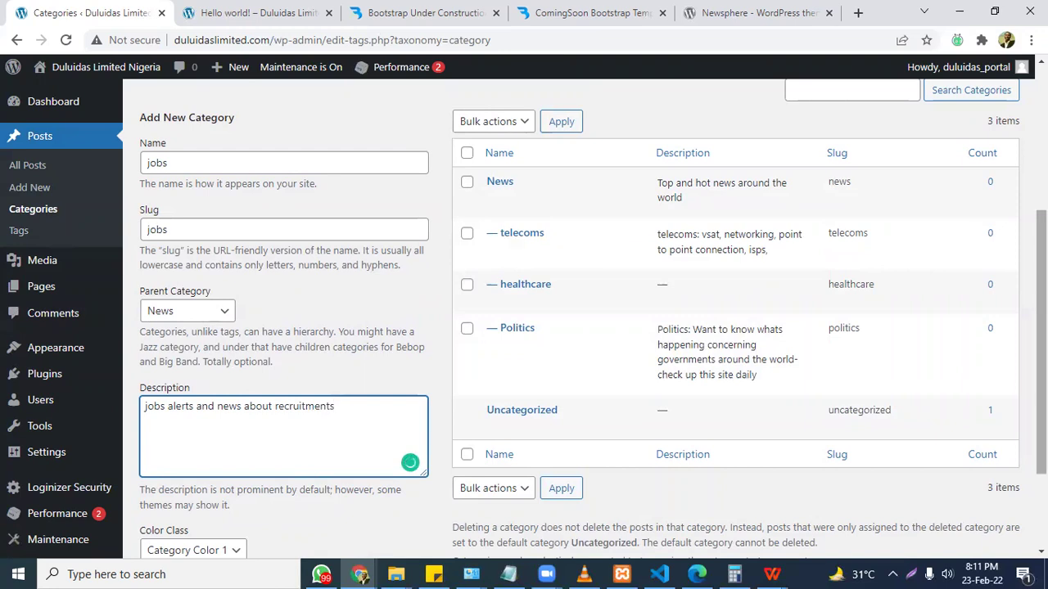
scroll(524, 319, down, 1)
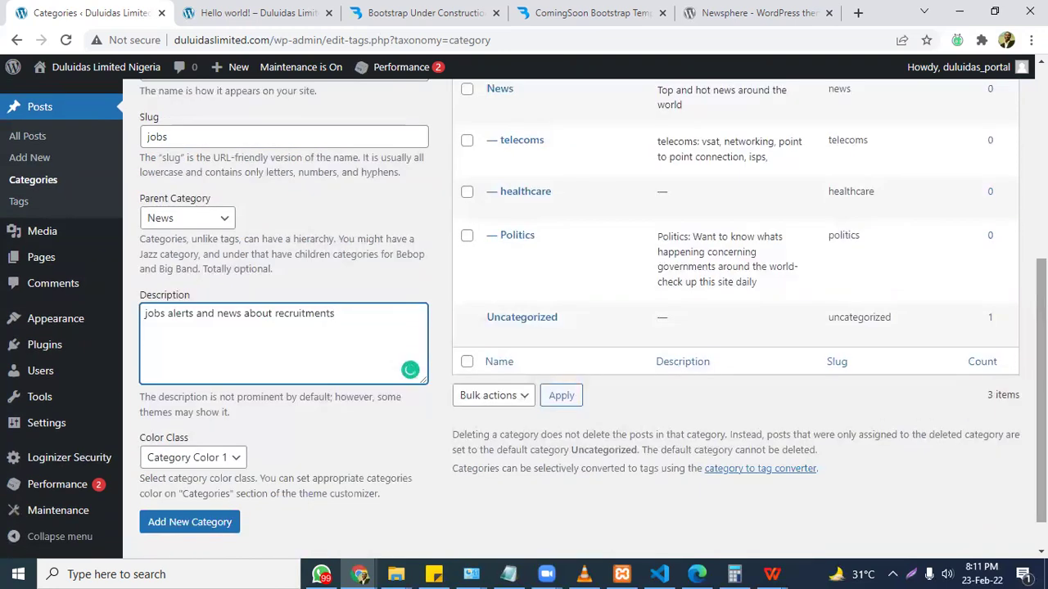
scroll(219, 478, down, 1)
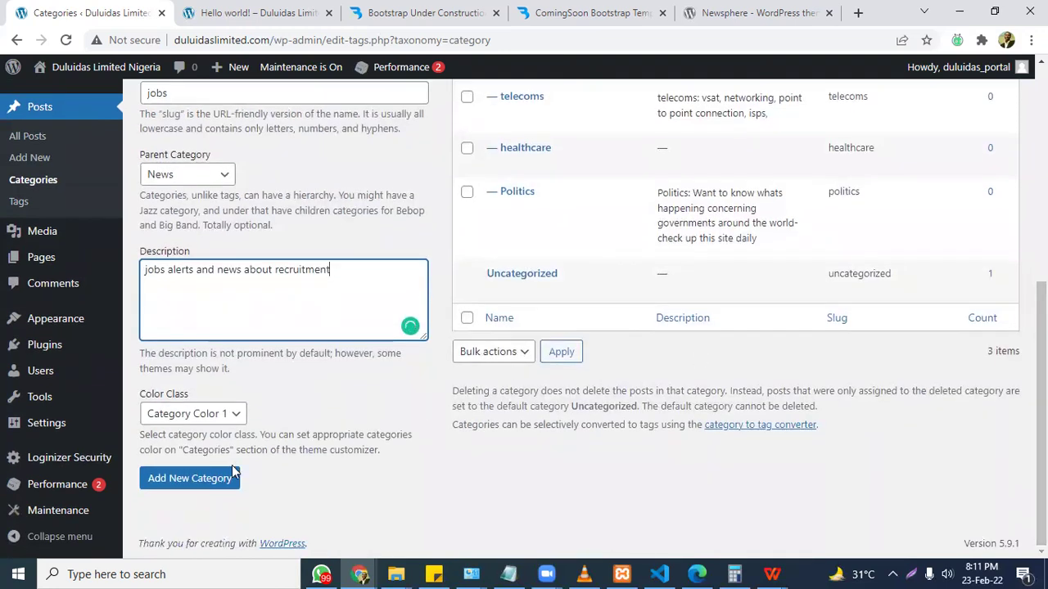
click(219, 478)
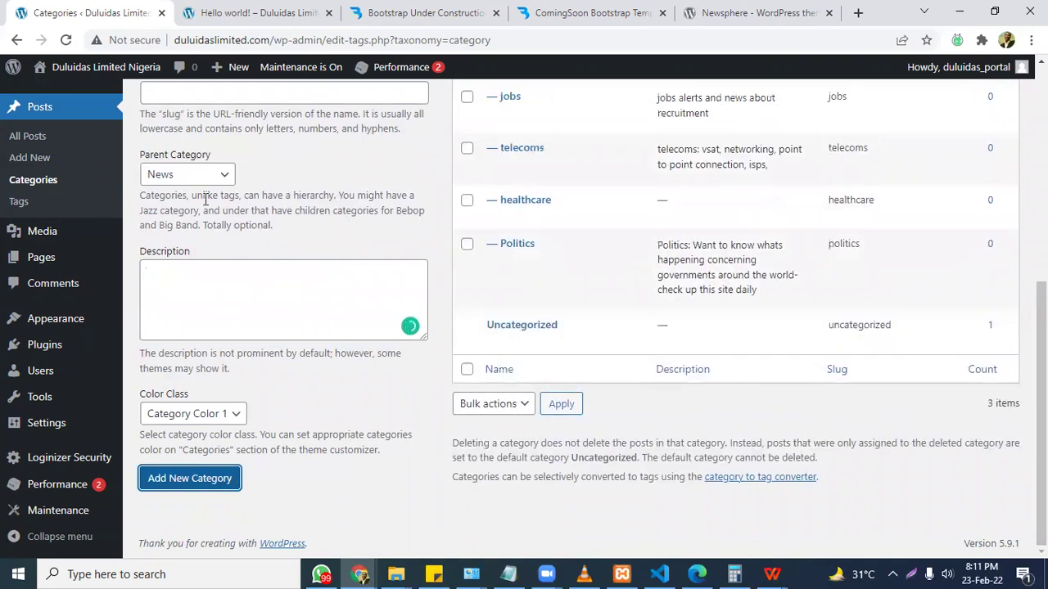
scroll(507, 278, up, 2)
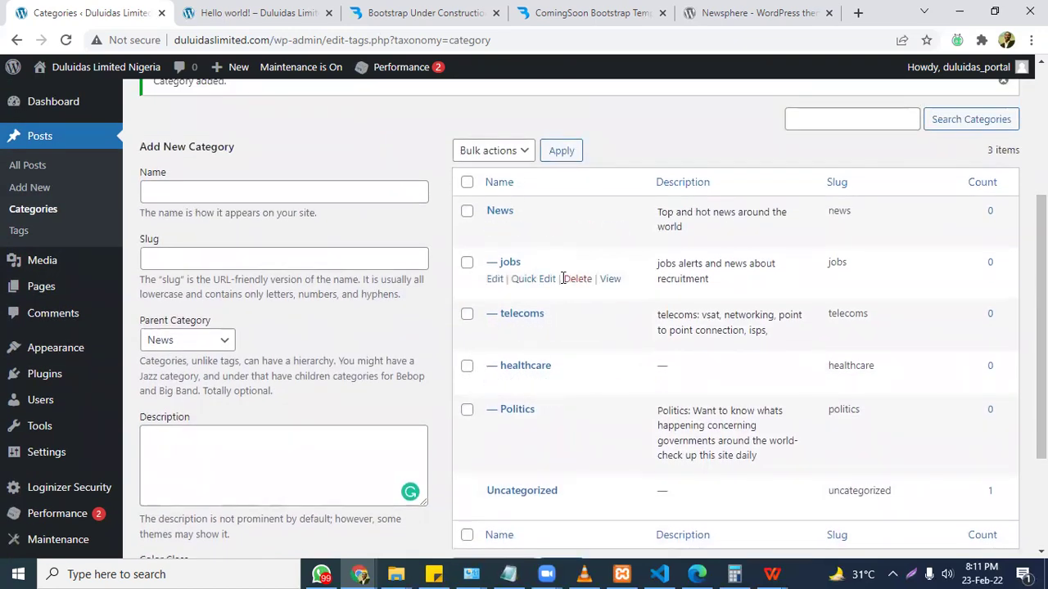
Move the 'Hello world!' post to Trash, then delete it permanently from the Trash view.
click(36, 169)
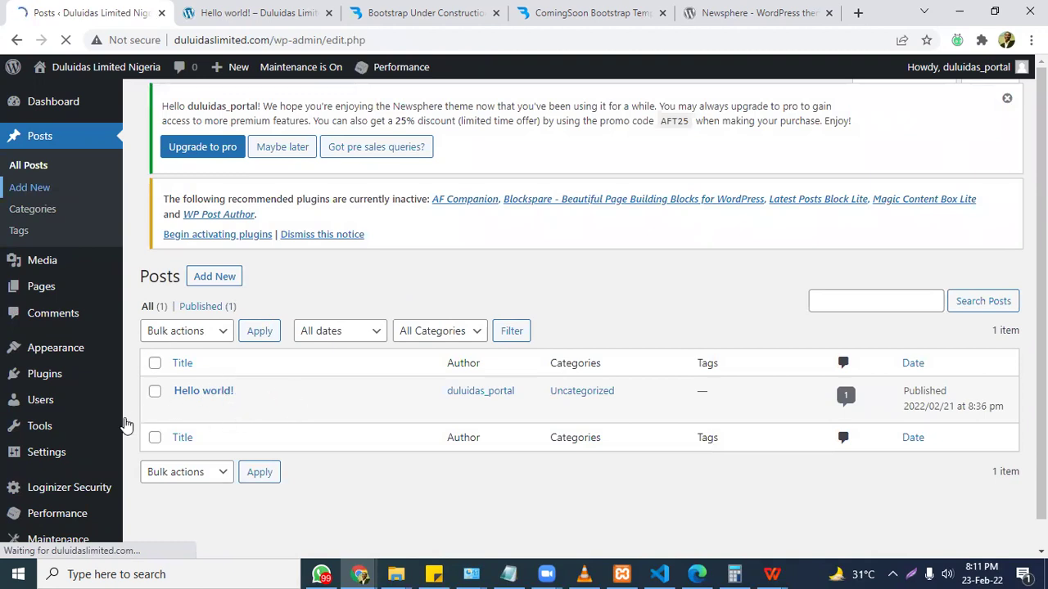
click(250, 8)
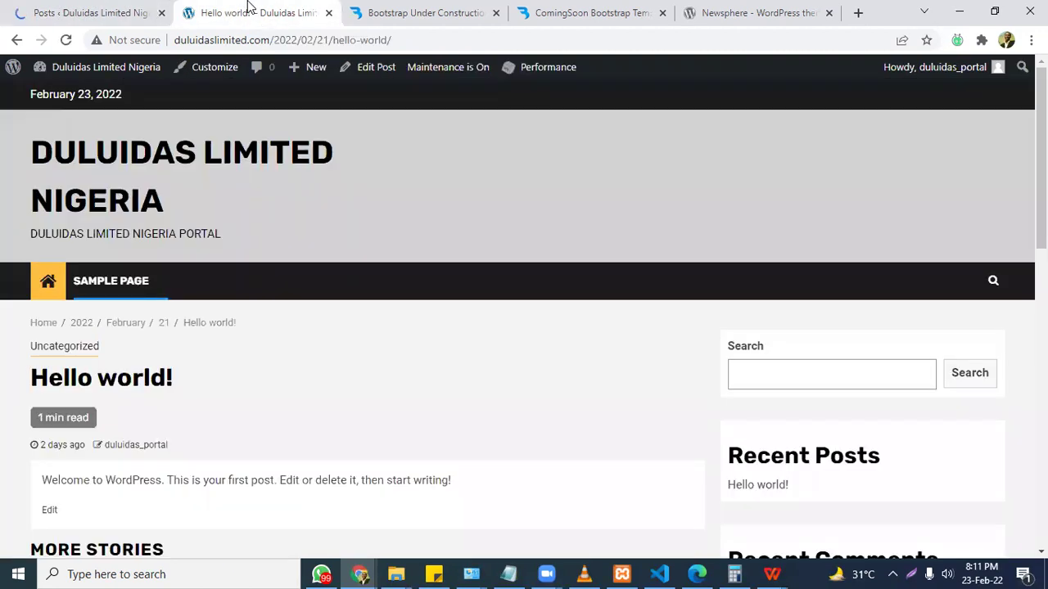
click(92, 8)
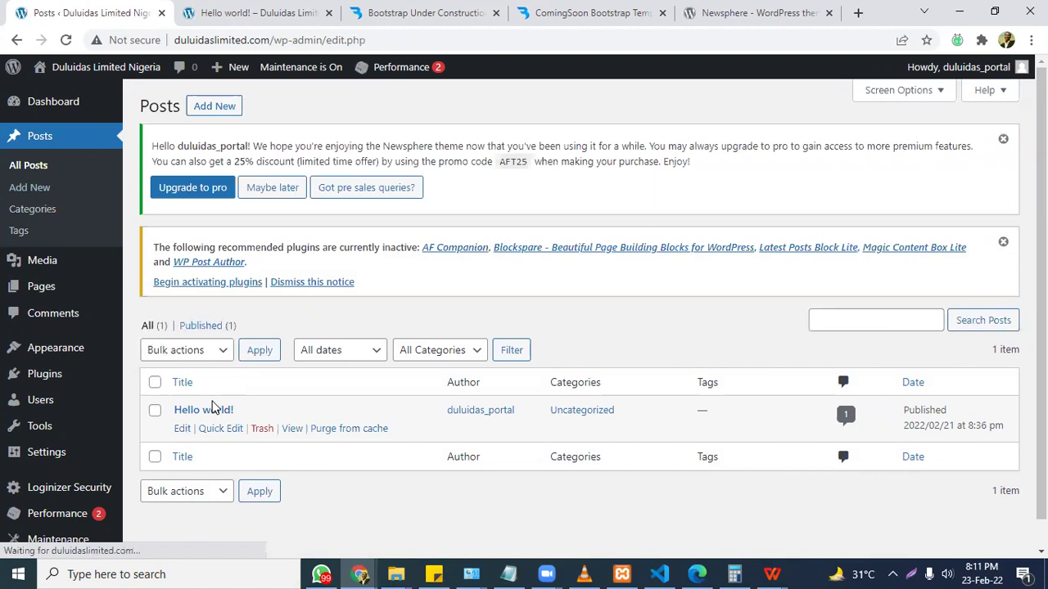
click(262, 429)
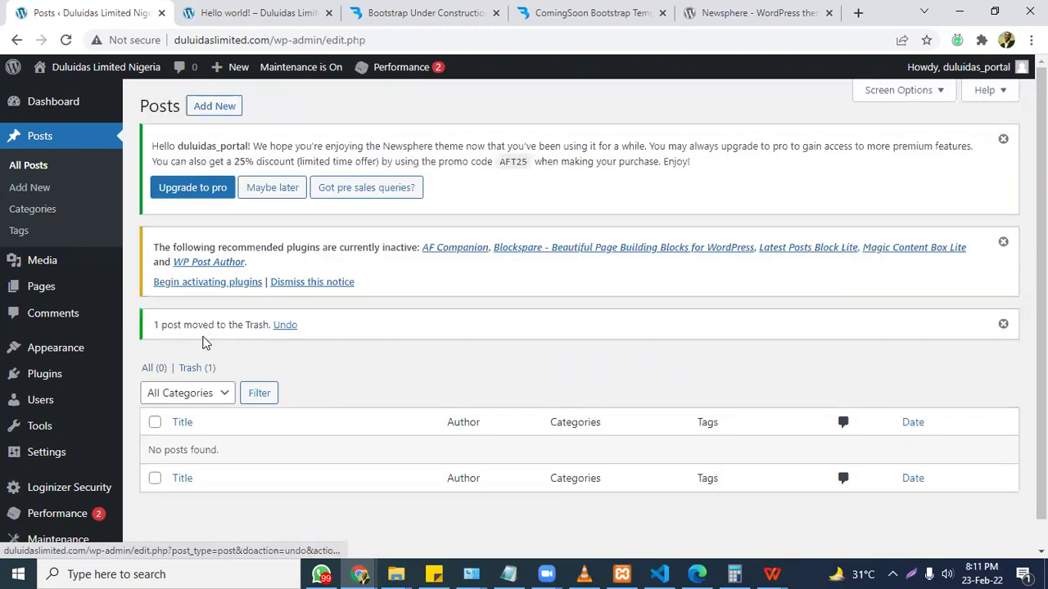
click(194, 372)
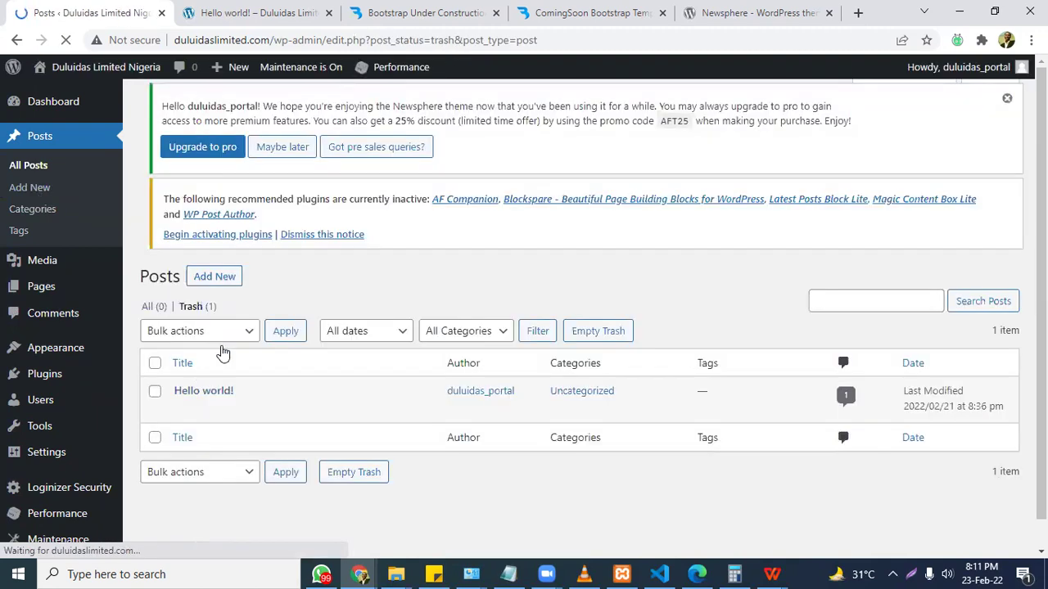
mouse_move(236, 402)
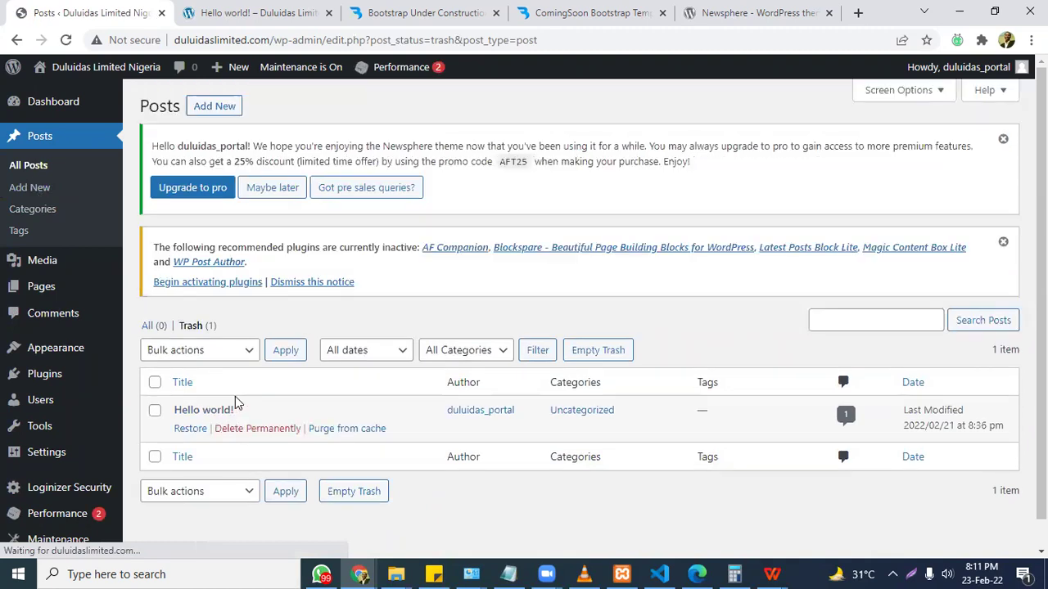
click(255, 429)
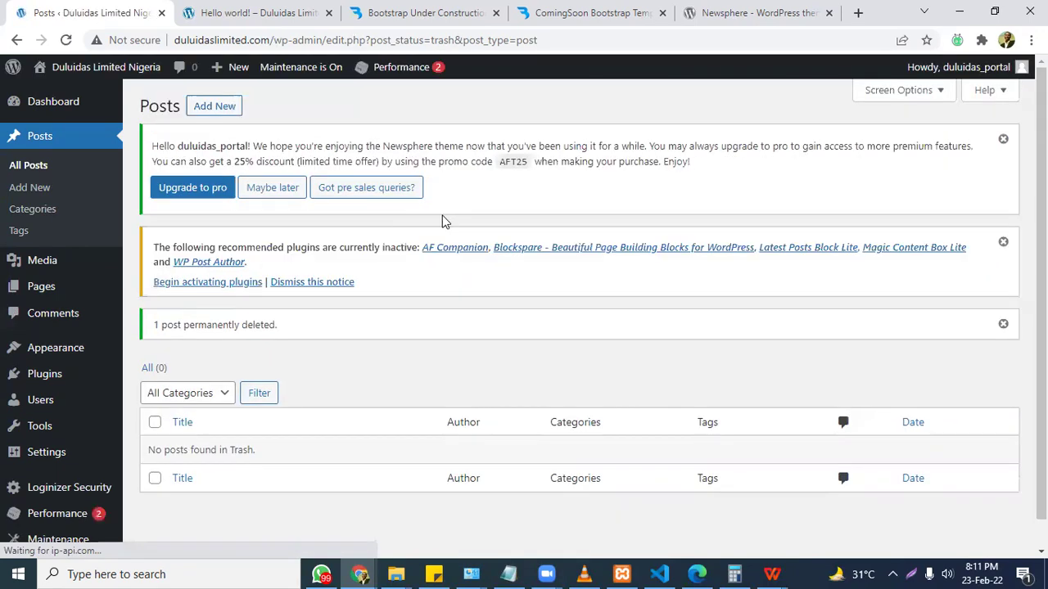
Bulk-activate all five recommended plugins, from AF Companion to WP Post Author.
click(217, 287)
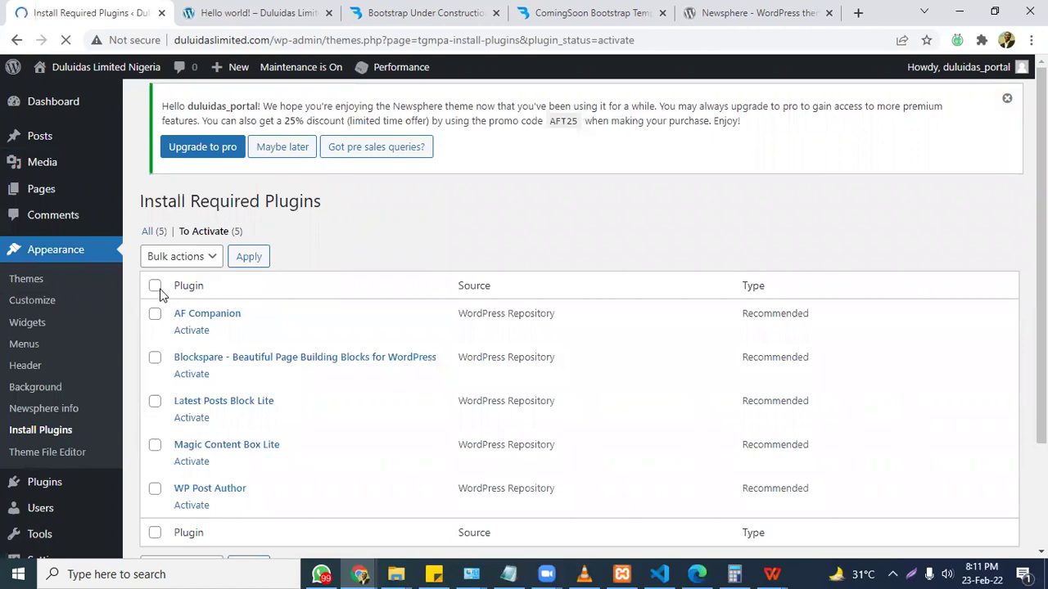
click(155, 297)
click(172, 270)
click(175, 319)
click(250, 269)
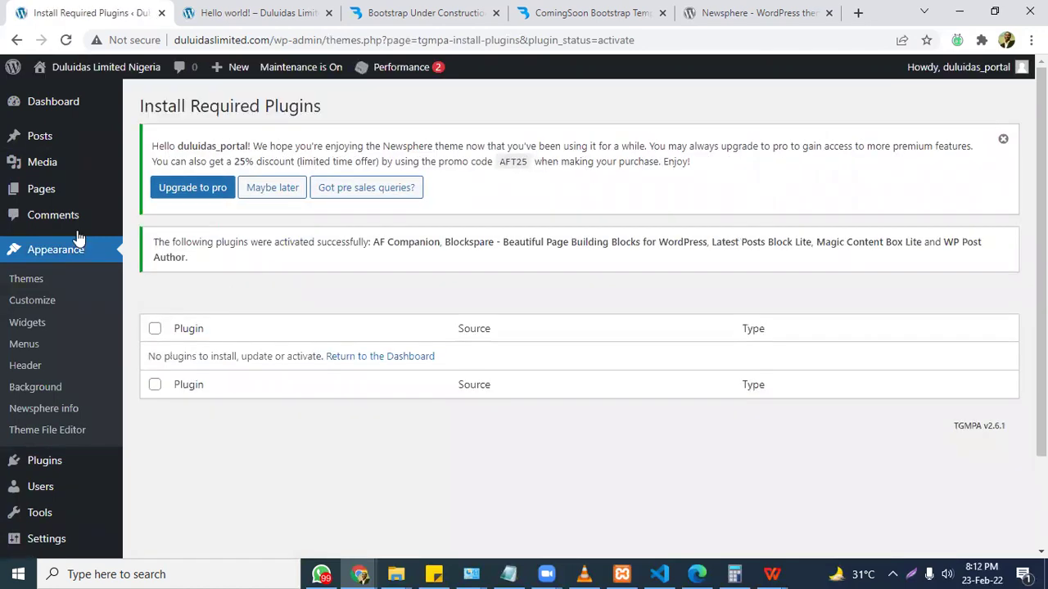
mouse_move(42, 136)
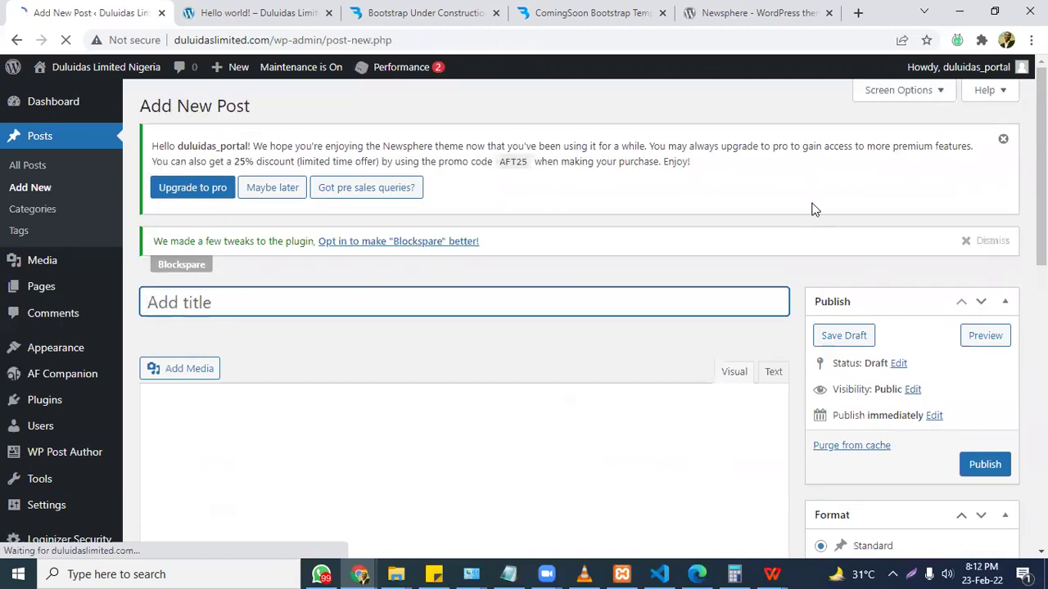
Turn on the second formatting-toolbar row in the empty post and scroll to the Categories box.
scroll(524, 311, down, 2)
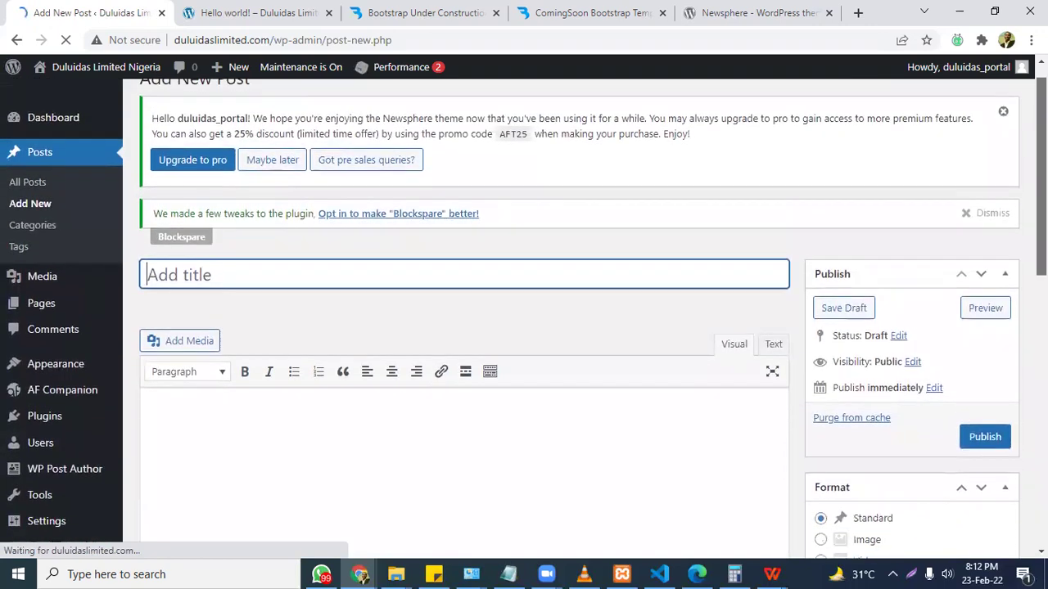
scroll(336, 278, down, 1)
click(325, 376)
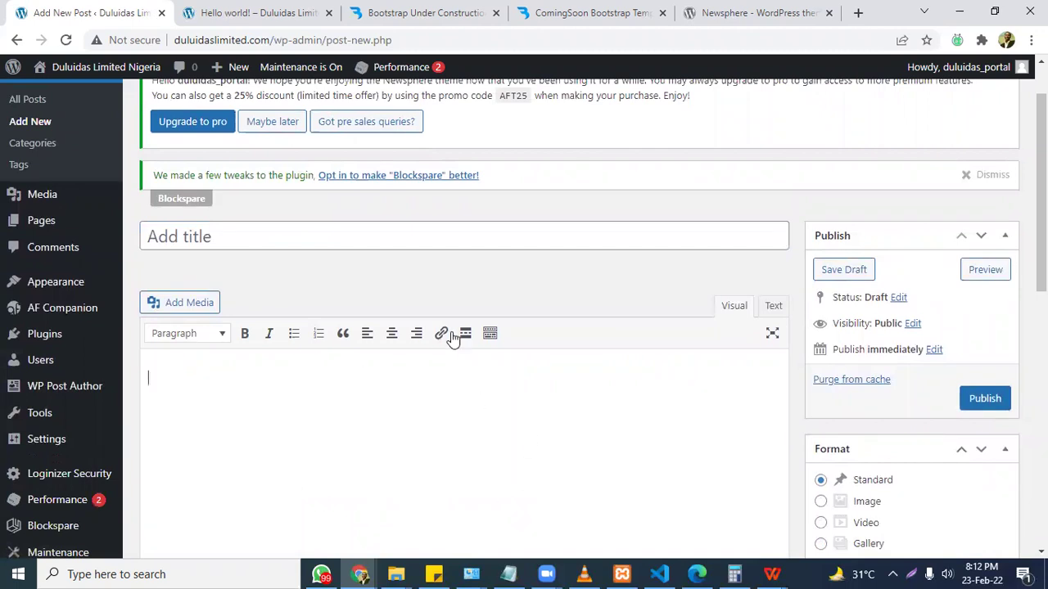
click(490, 335)
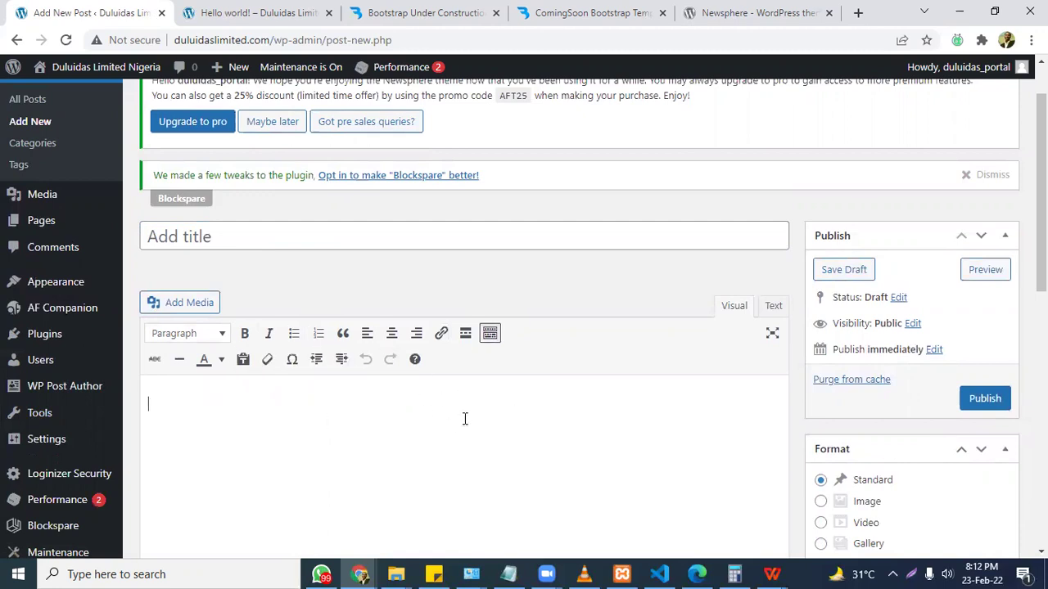
scroll(692, 392, down, 4)
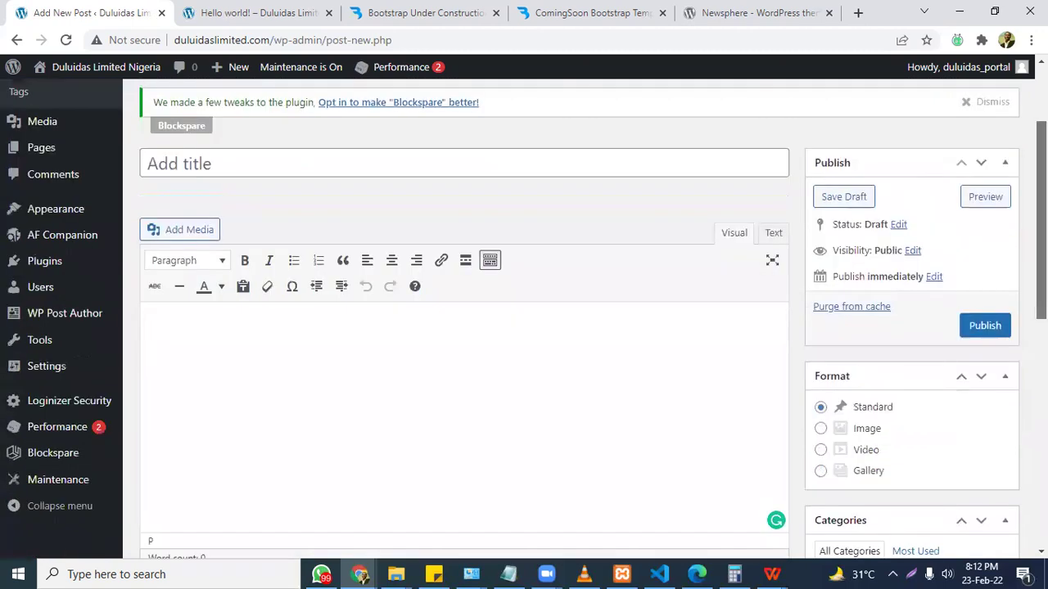
scroll(987, 327, down, 1)
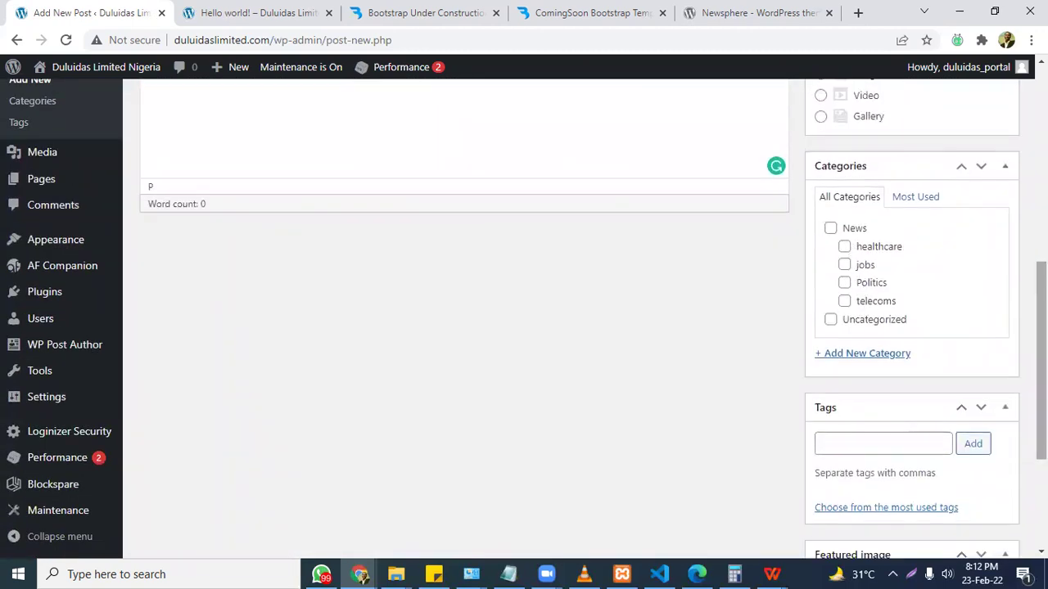
scroll(860, 287, down, 2)
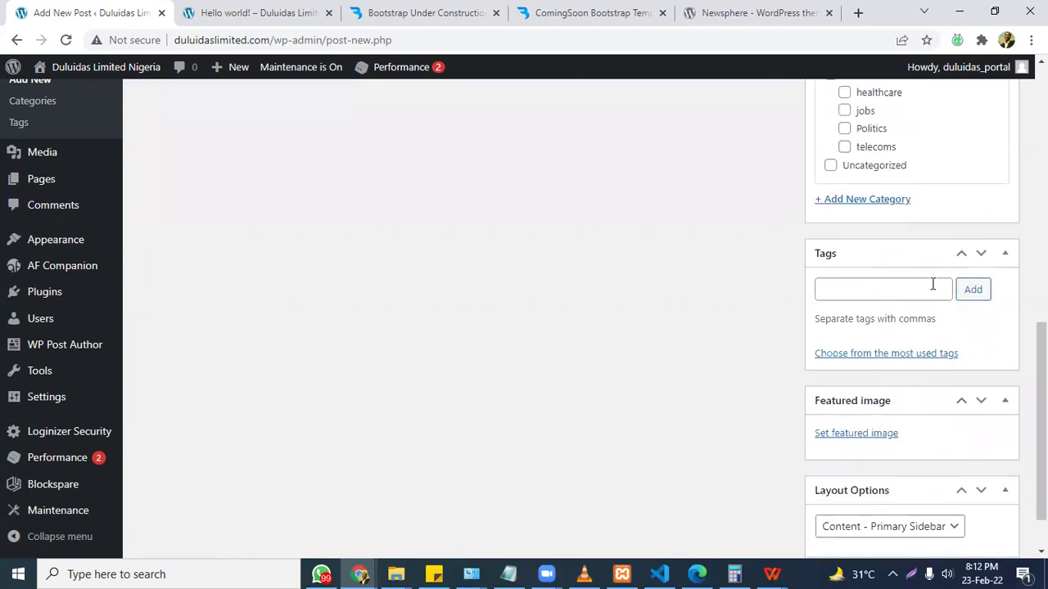
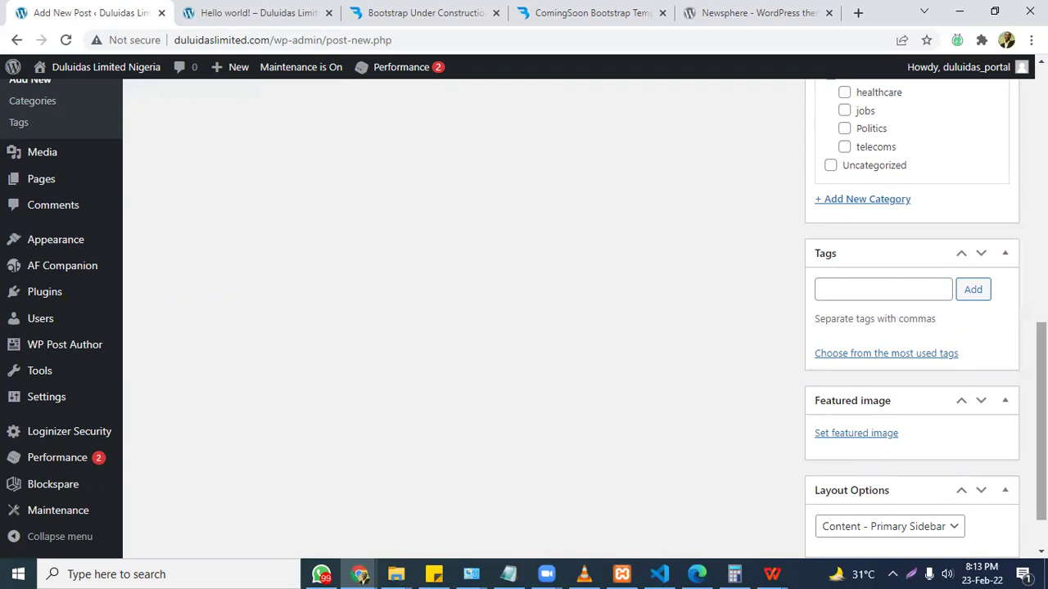
Title the new post 'Govt to provide 1000 jobs for Kenyan Citizens'.
drag(1042, 422, 1041, 230)
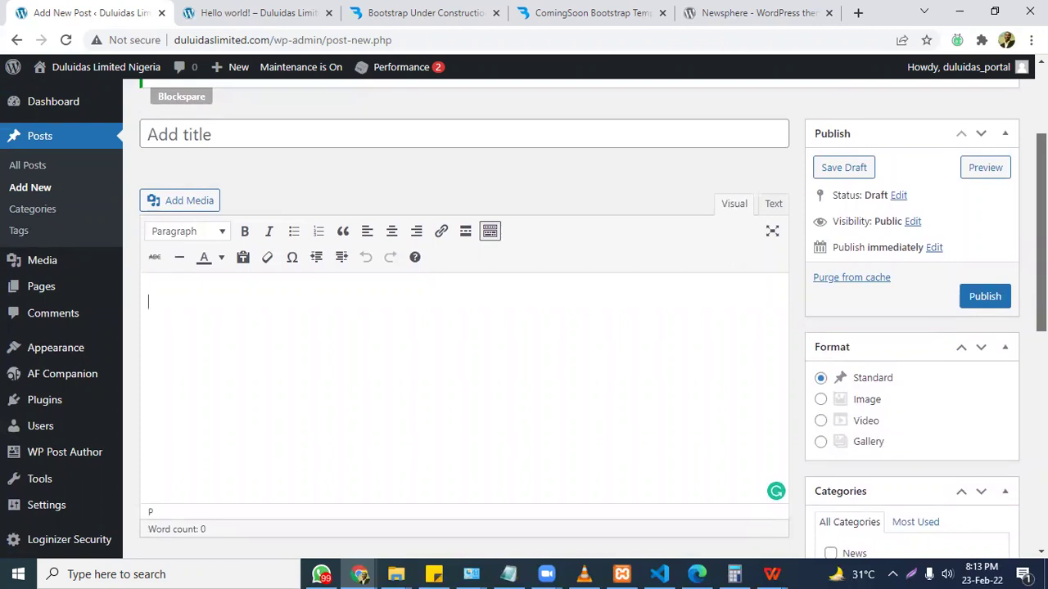
drag(1041, 233, 1041, 446)
scroll(524, 312, up, 5)
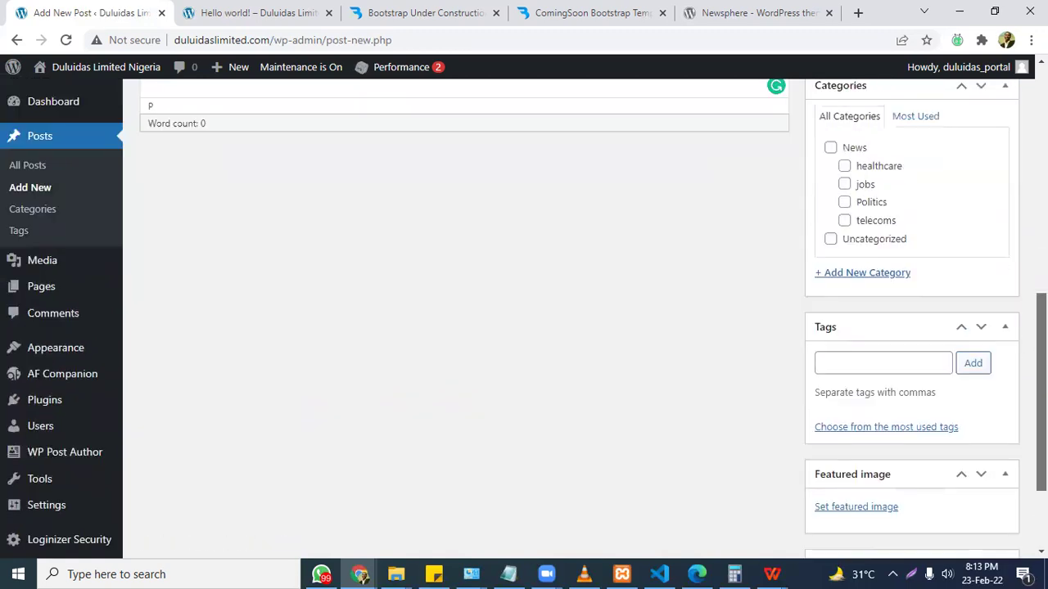
scroll(289, 257, up, 3)
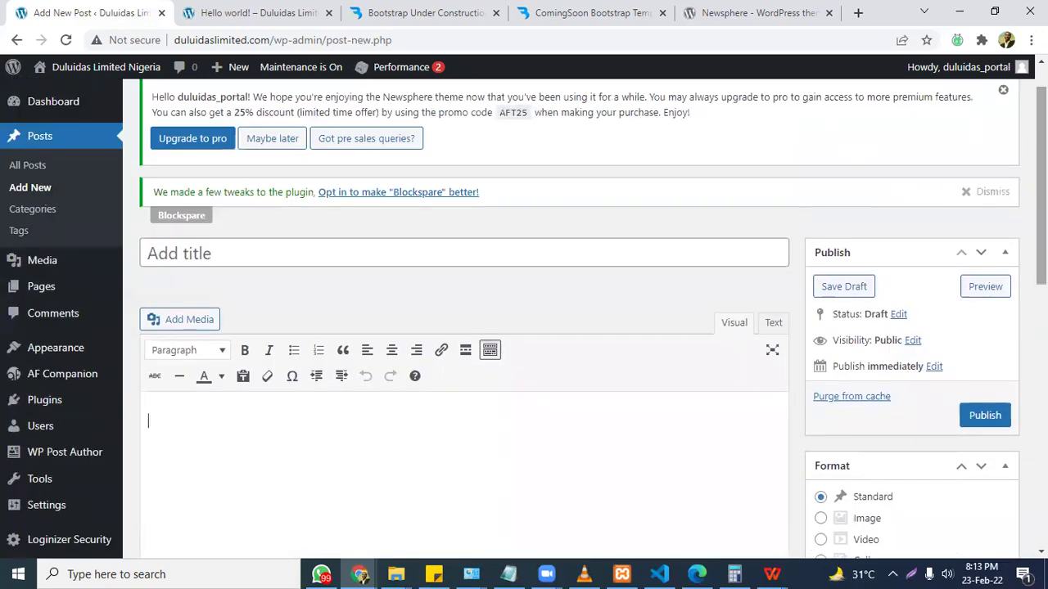
click(288, 256)
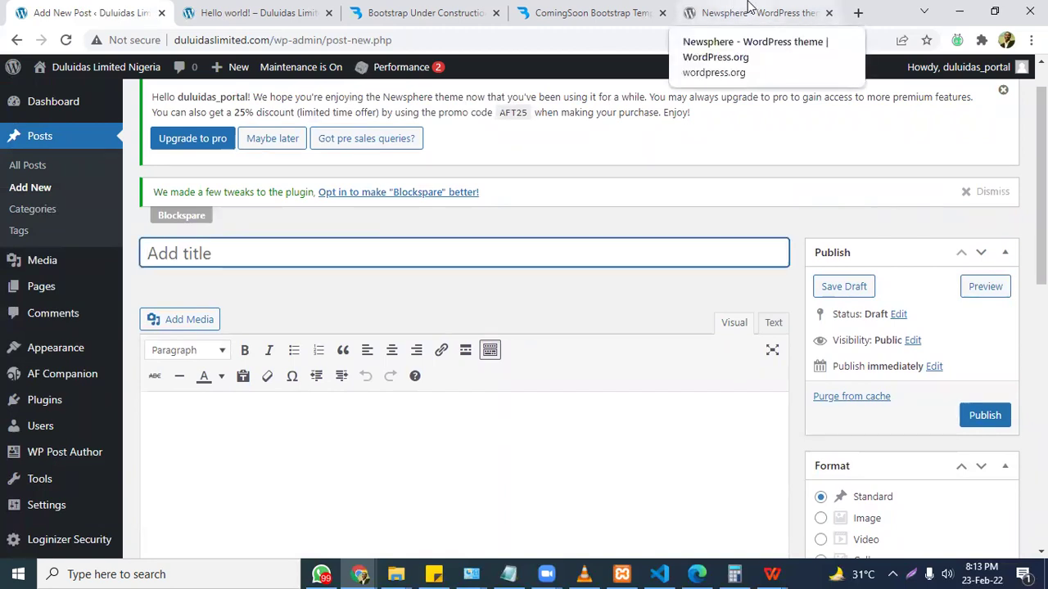
text(G)
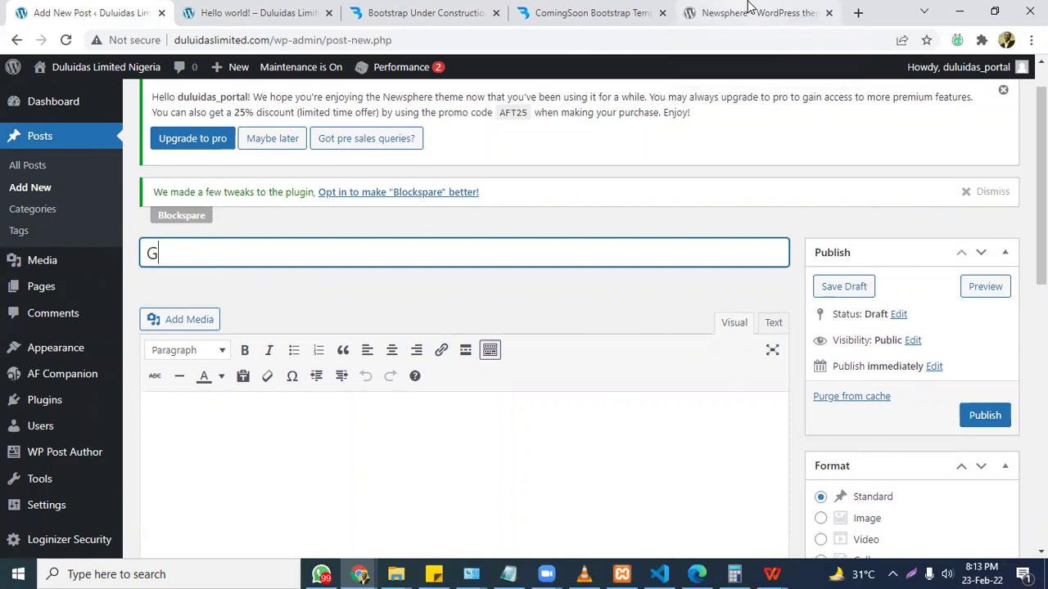
text(ovt to provide)
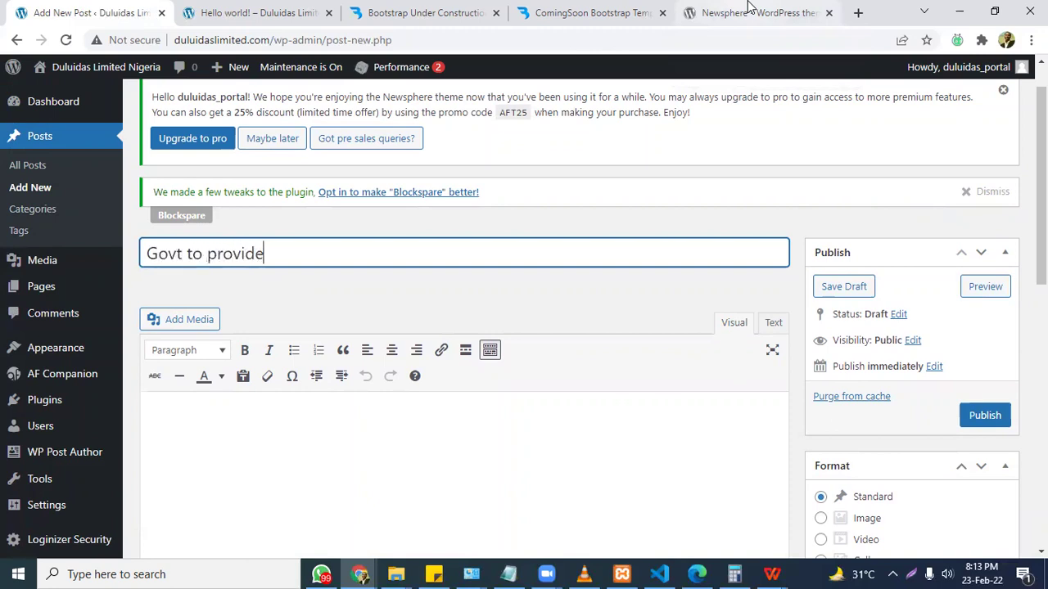
text( 1000 jobs t)
text(or )
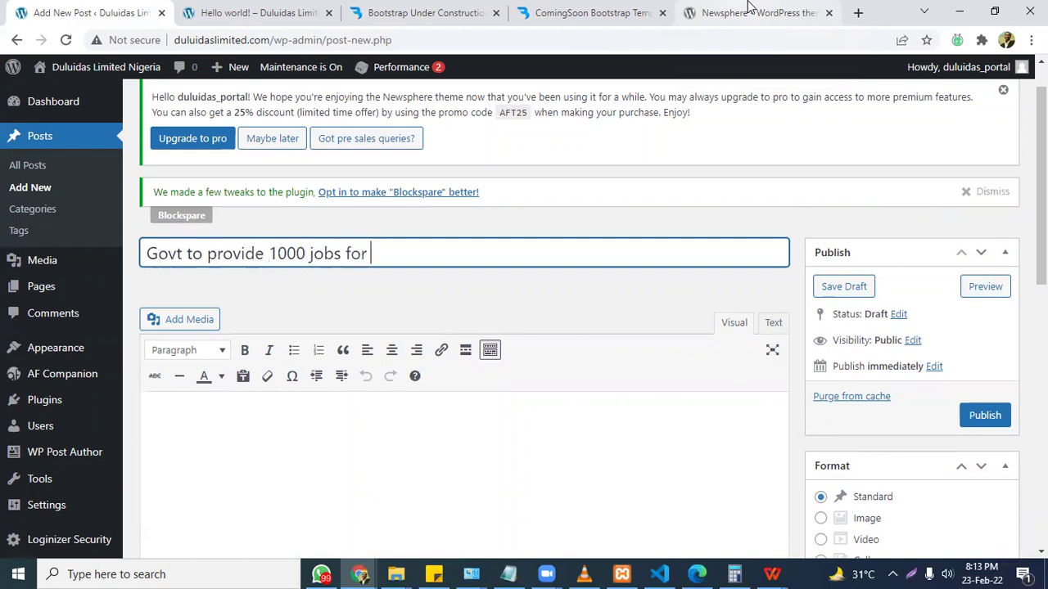
text(Kenyan Citizens)
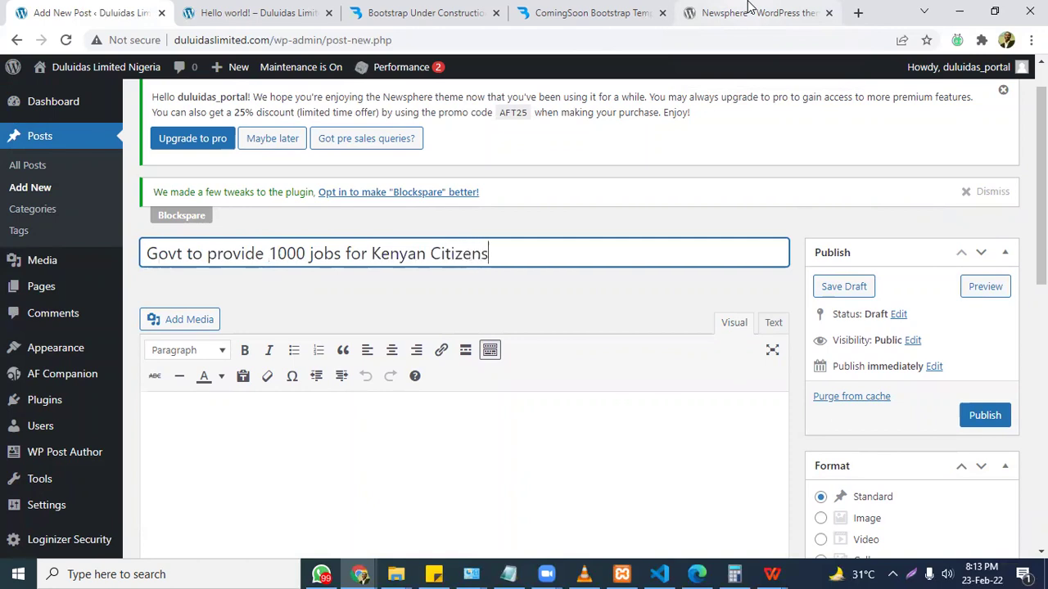
Write 'Hello, we are just testing the microphone' in the post body.
scroll(476, 377, down, 2)
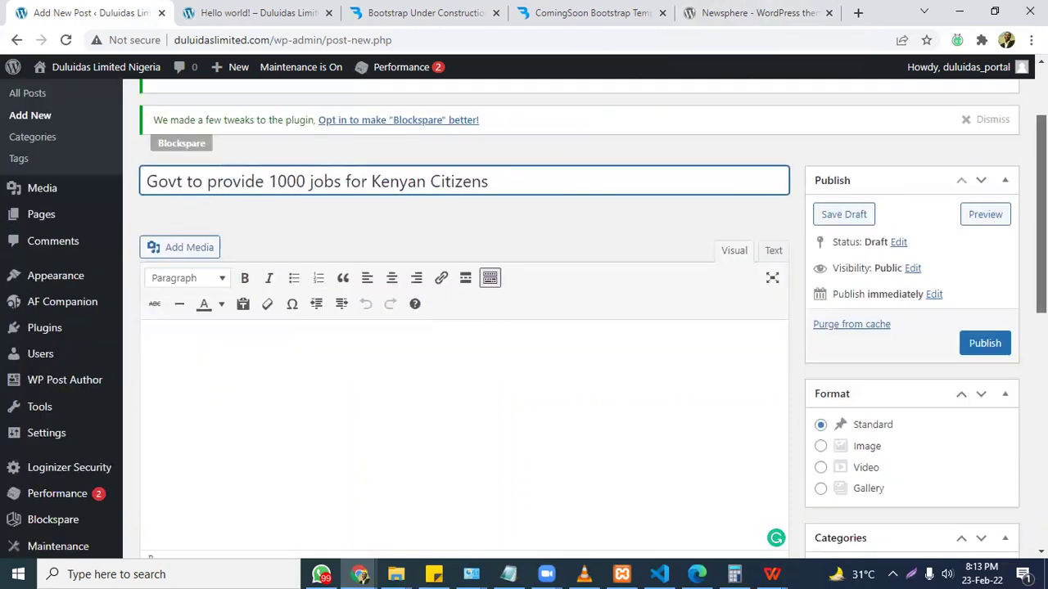
click(475, 377)
text(Hello, )
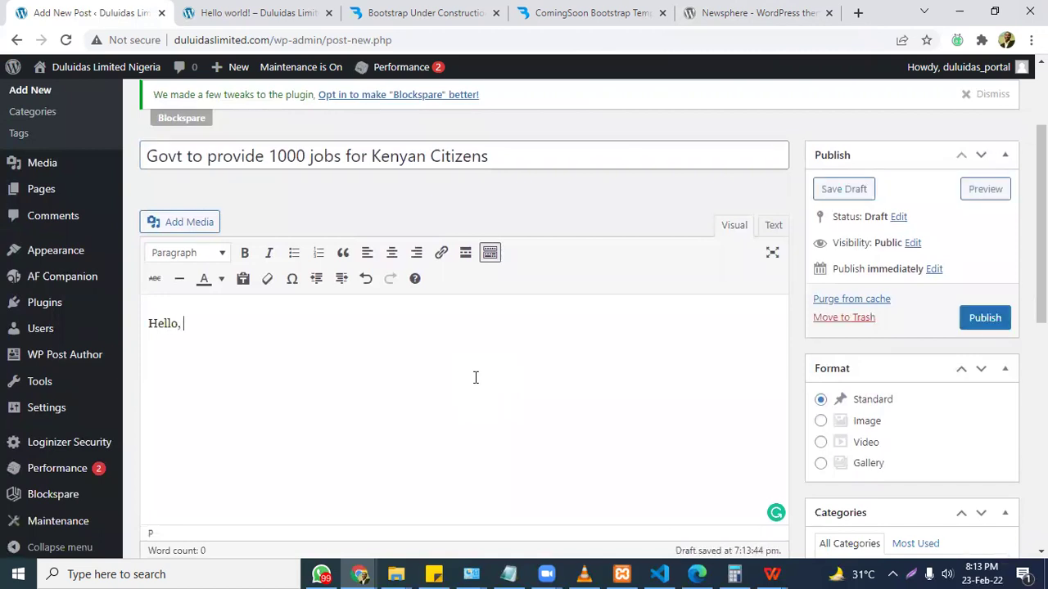
text(we are just testin)
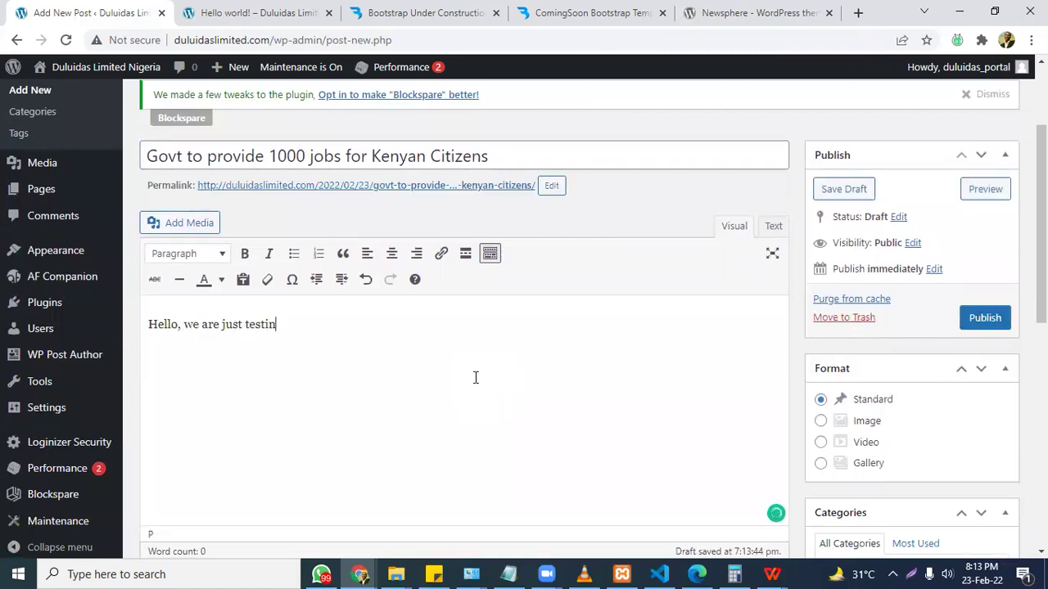
text(g the microphone)
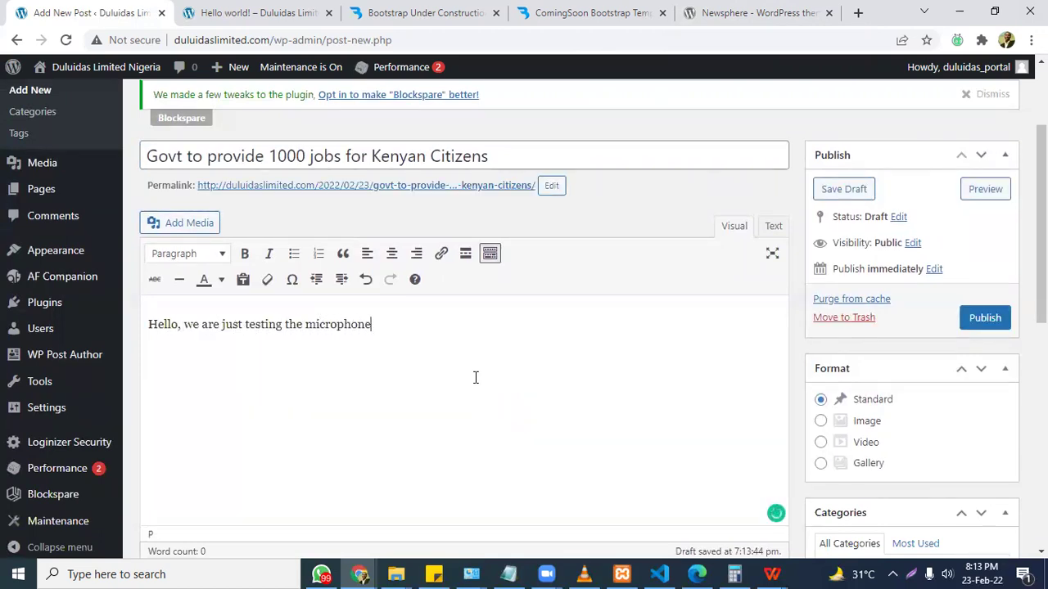
click(786, 13)
Search Google for 'kenyan govt' and close the ComingSoon and Bootstrap template tabs.
click(765, 47)
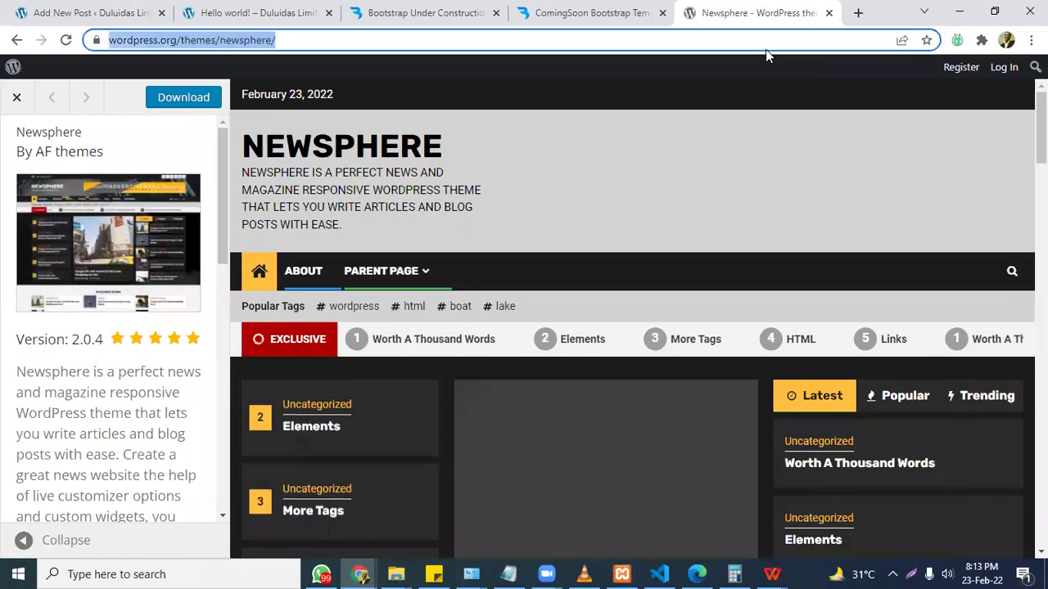
text(kenyan )
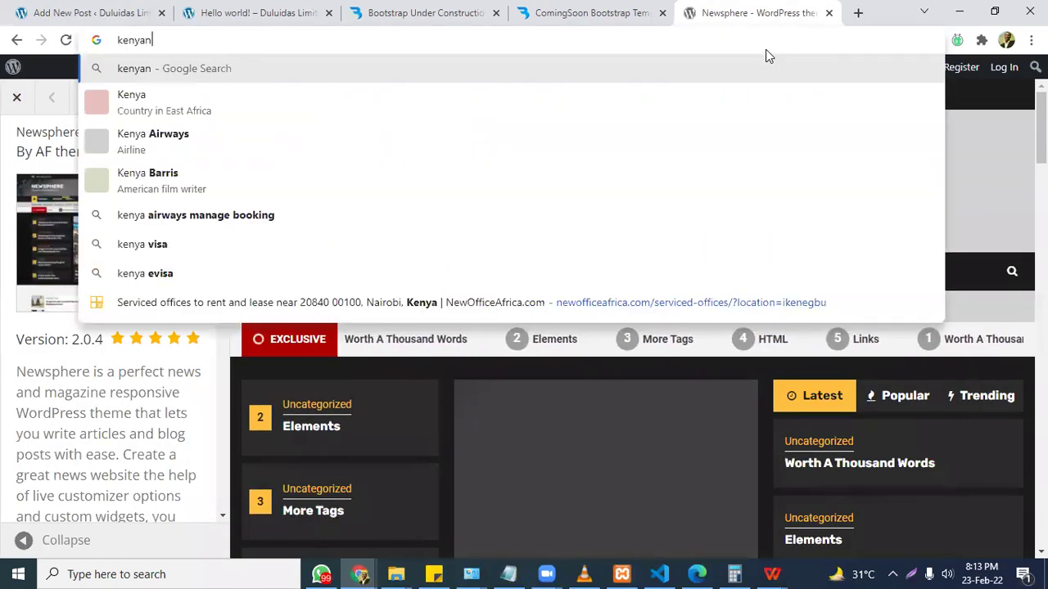
text(govt)
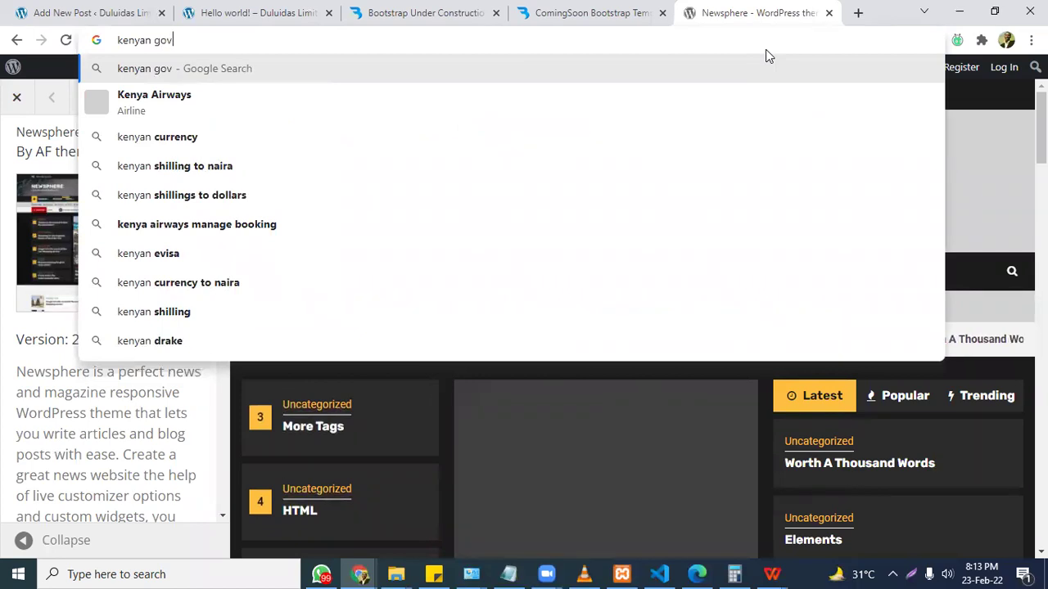
key(Return)
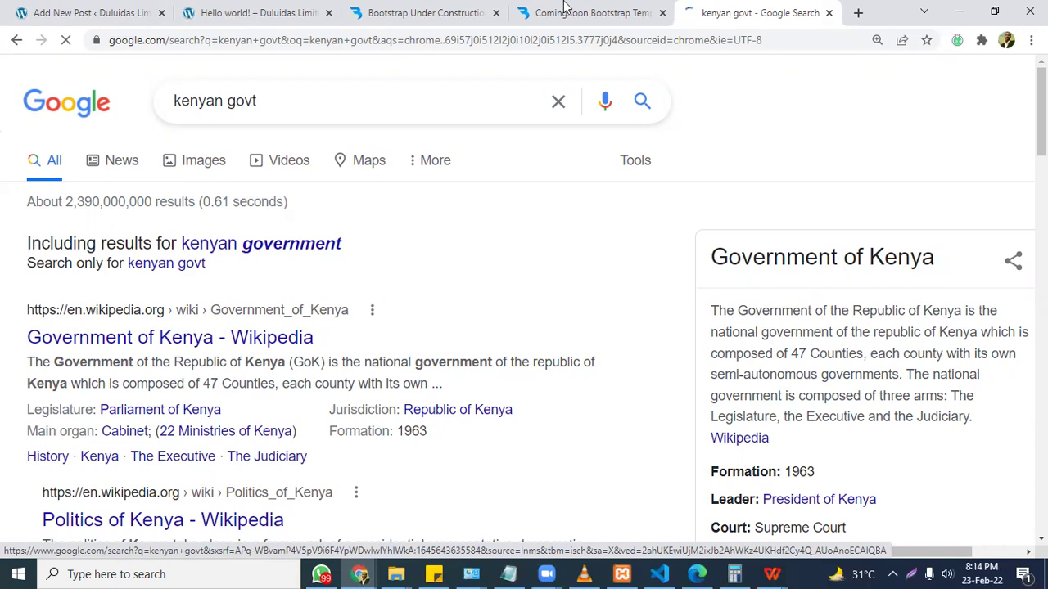
click(645, 12)
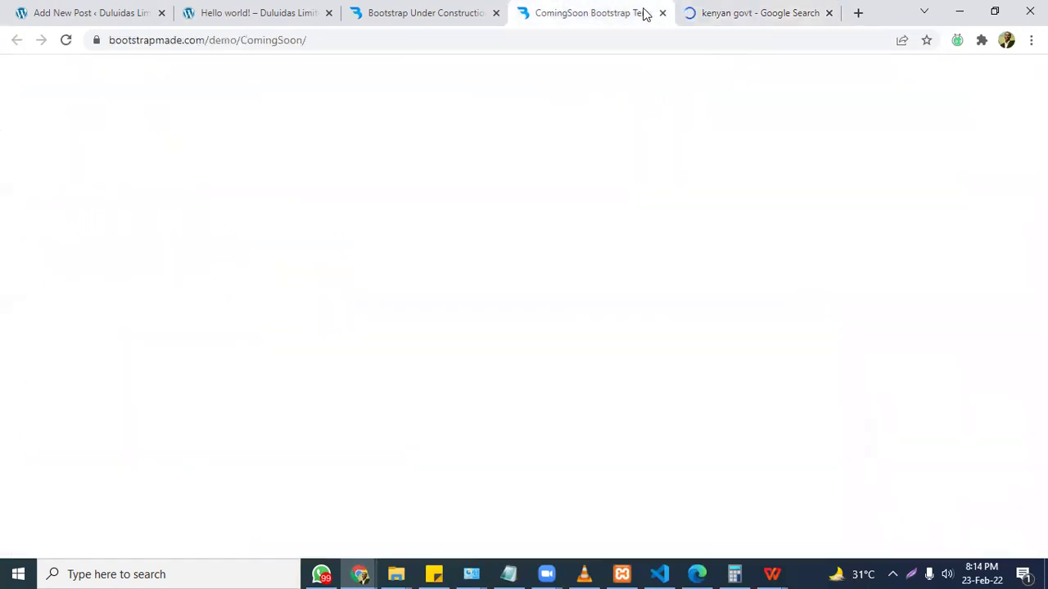
click(663, 13)
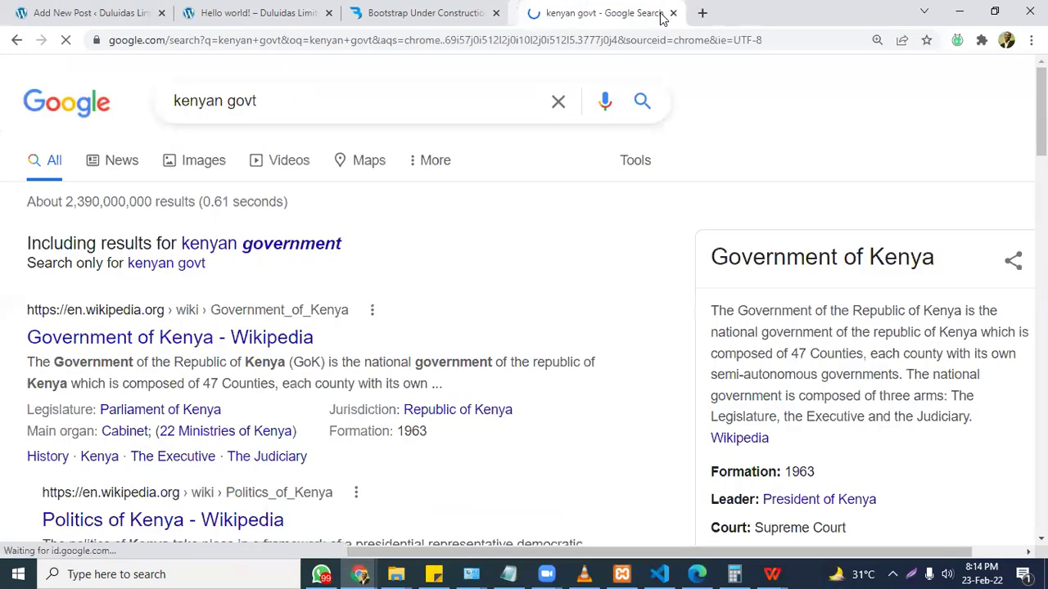
click(495, 13)
drag(972, 417, 728, 257)
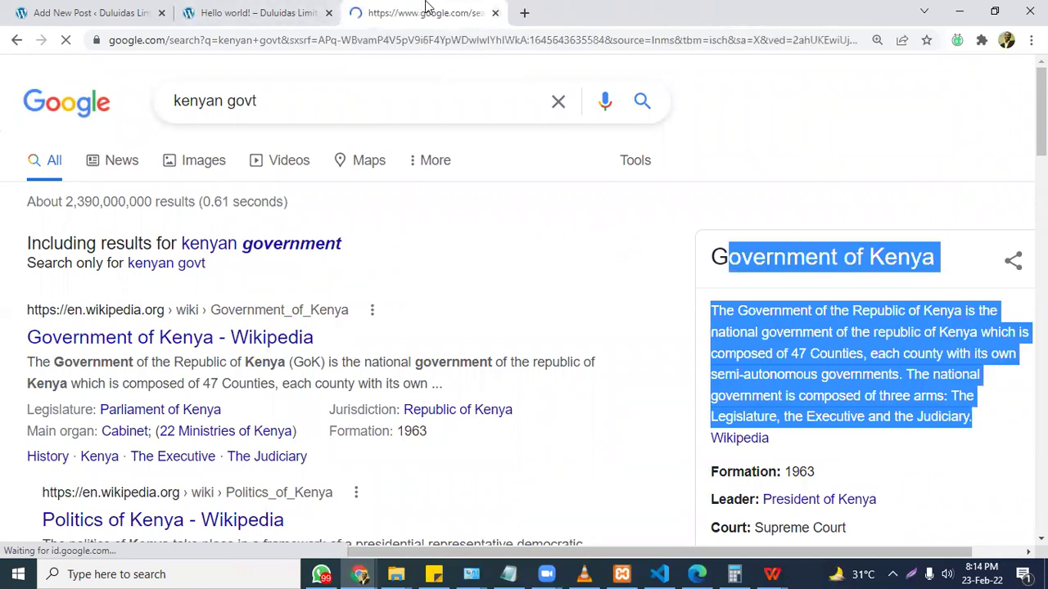
Type 'jobs' in the post draft, select all its body text, then return to the search results.
click(77, 12)
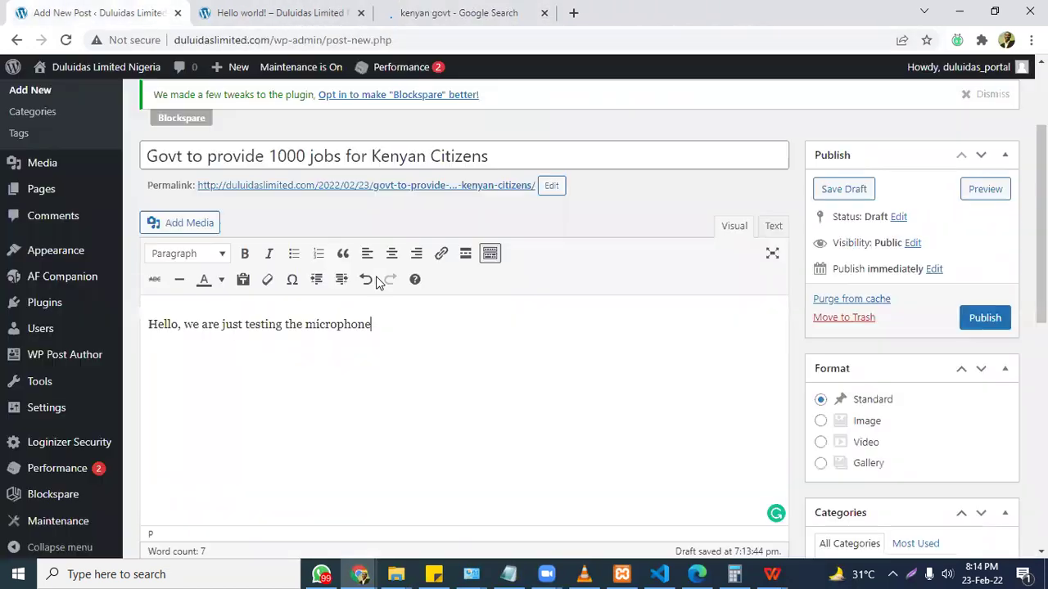
text(jobs)
key(ctrl+a)
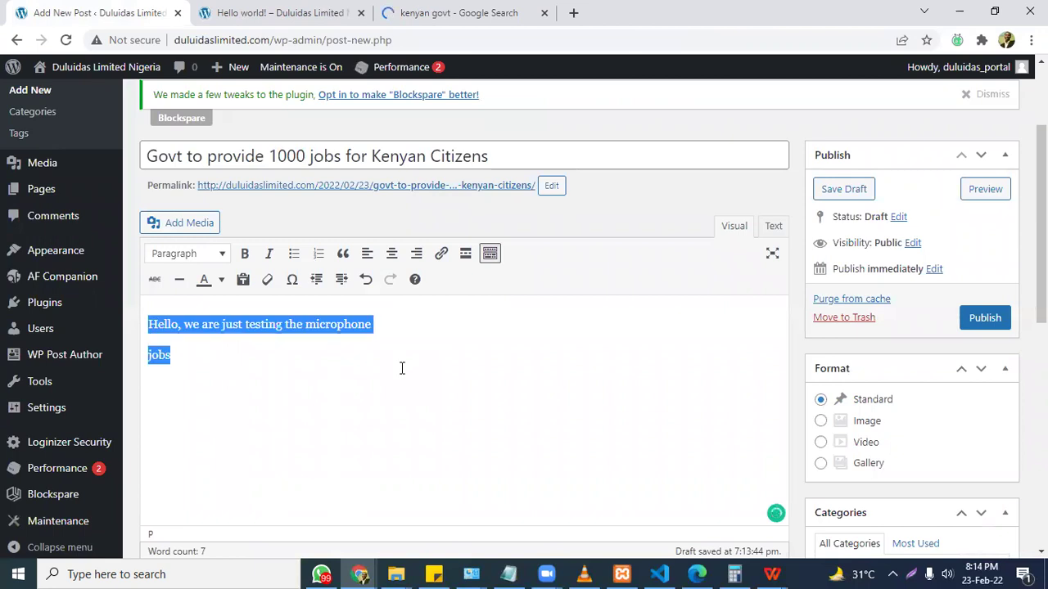
click(494, 9)
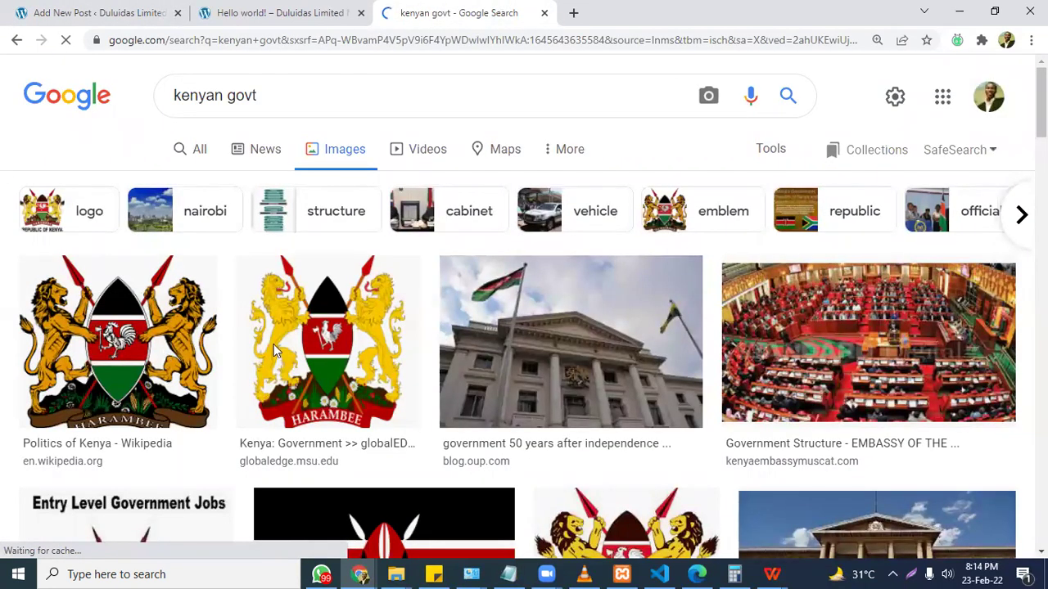
Open the Kenyan government building photo in its own tab.
right_click(587, 405)
click(570, 382)
click(571, 381)
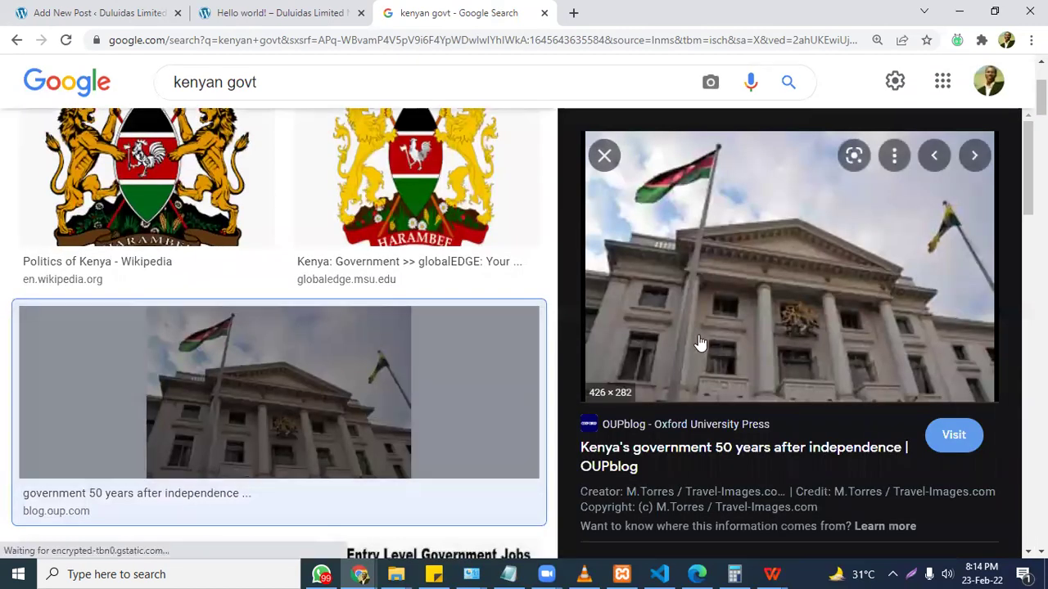
right_click(700, 342)
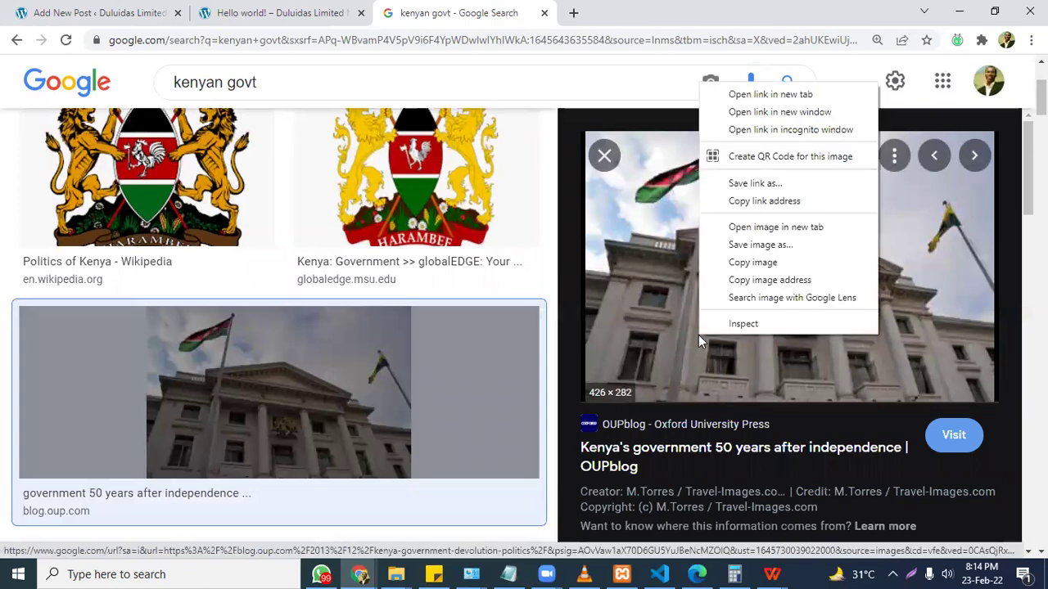
click(809, 226)
Back on the All results, select the Government of Kenya description and panel title.
scroll(278, 328, down, 10)
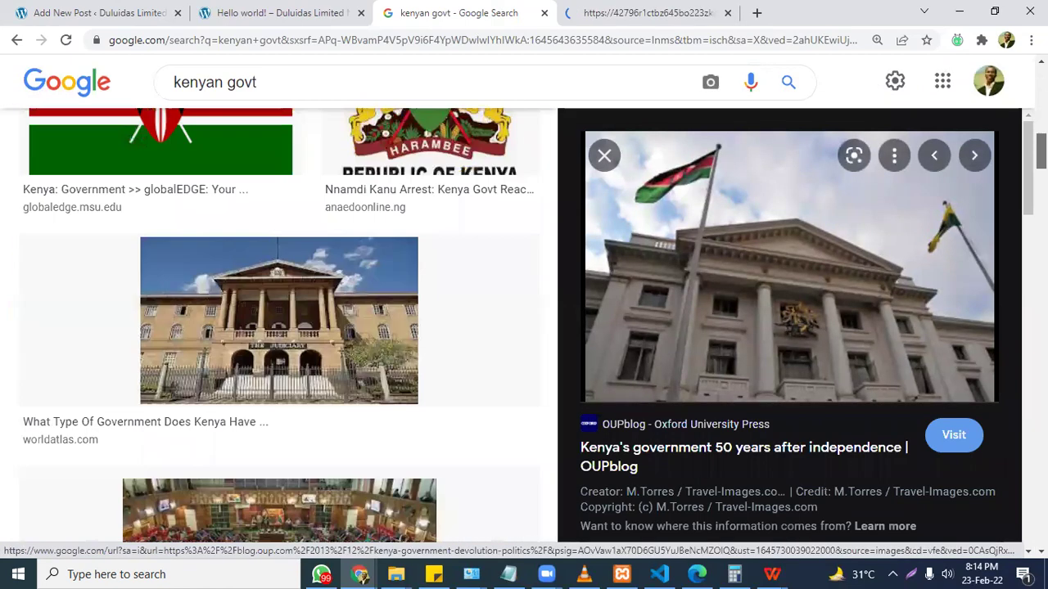
scroll(124, 94, up, 12)
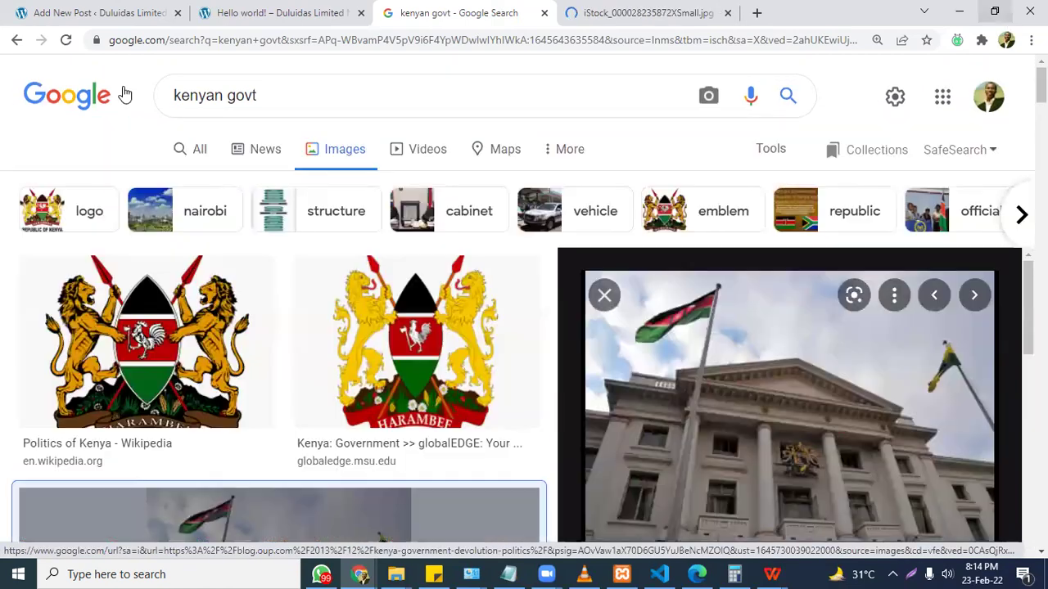
click(208, 161)
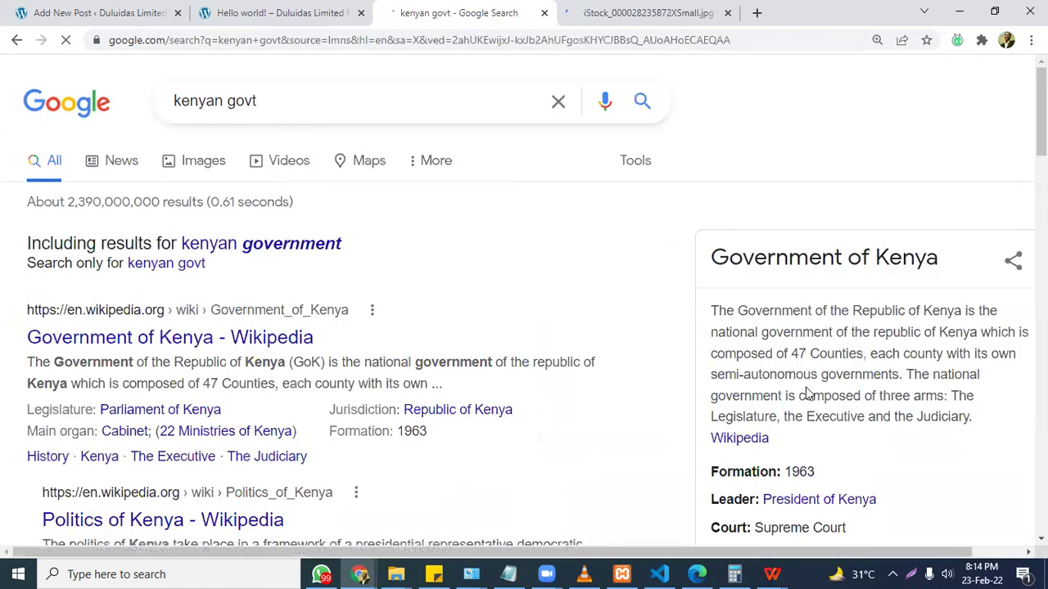
drag(702, 300, 720, 305)
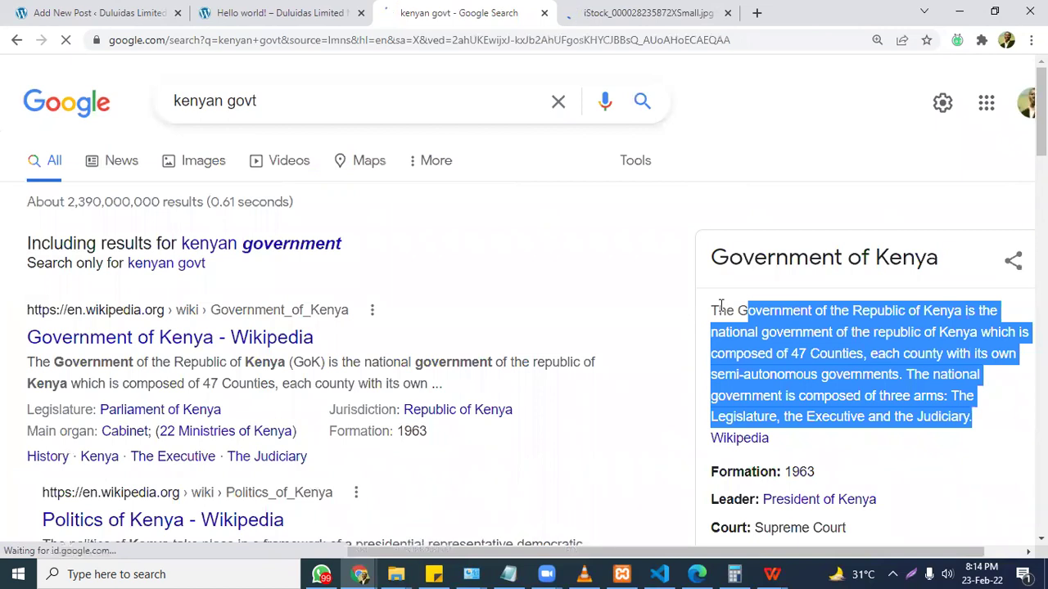
click(972, 412)
drag(745, 361, 970, 424)
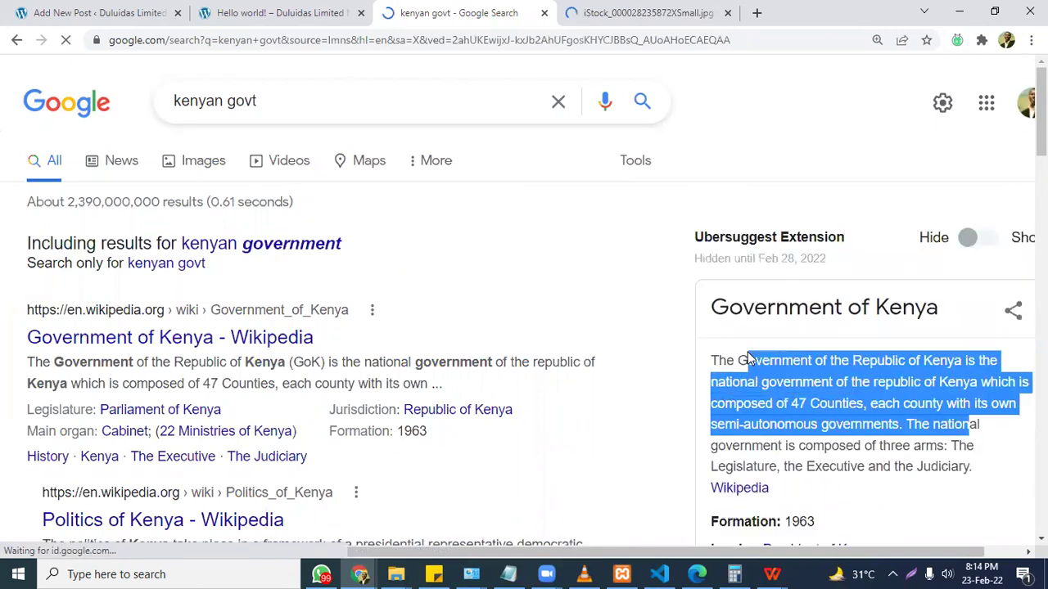
drag(987, 476, 434, 7)
Paste the Government of Kenya description into the post body and restore the 'D' in 'Description'.
click(91, 13)
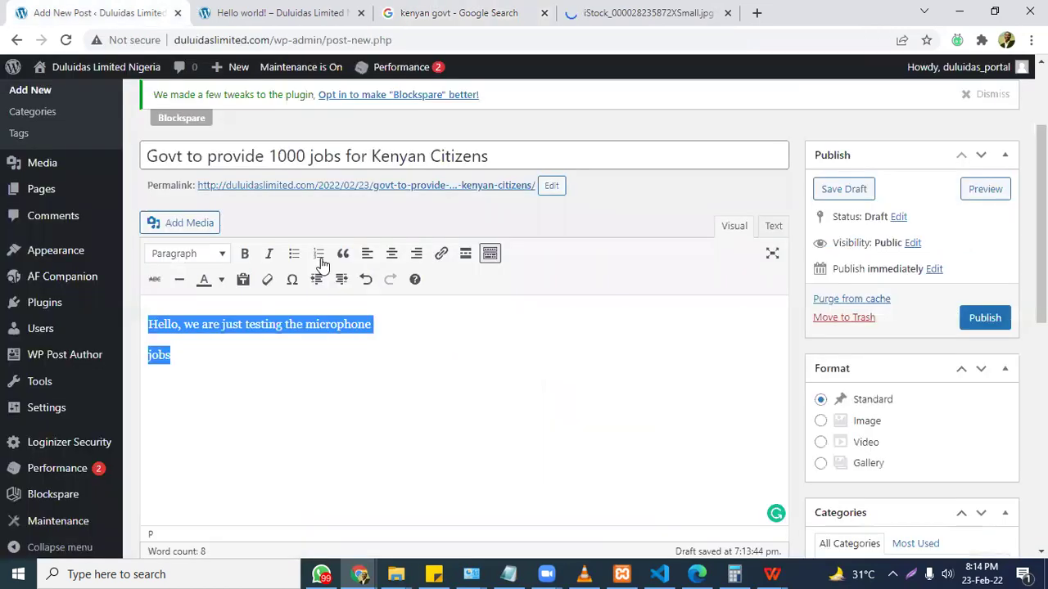
text(Government of Kenya Description The Government of the Republic of Kenya is the national government of the republic of Kenya which is composed of 47 Counties, each county with its own semi-autonomous governments. The national government is composed of three arms: The Legislature, the Executive and the Judiciary.)
click(379, 374)
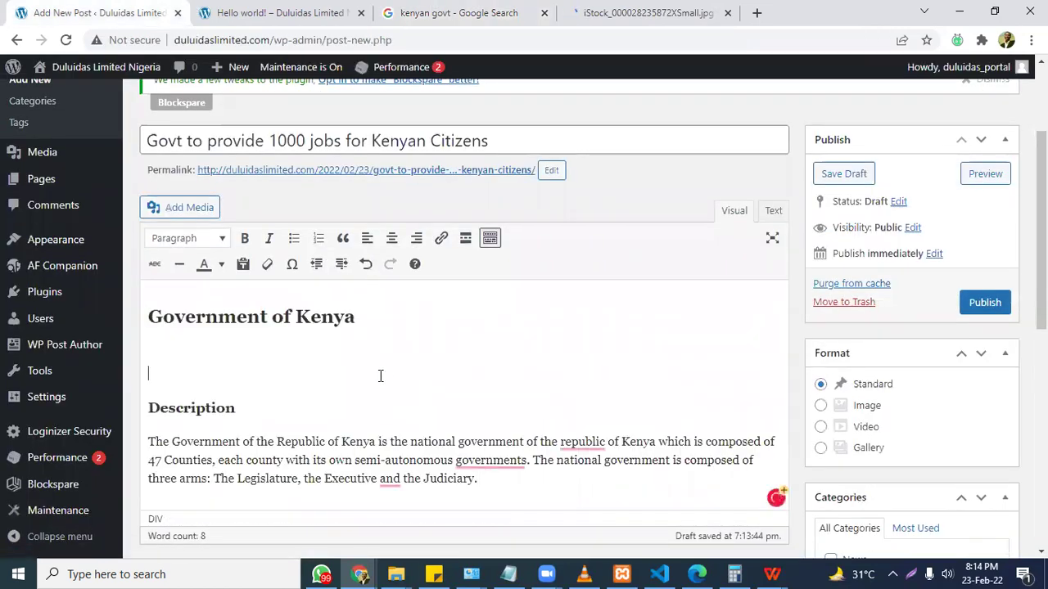
key(Delete)
key(Delete)
text(Description)
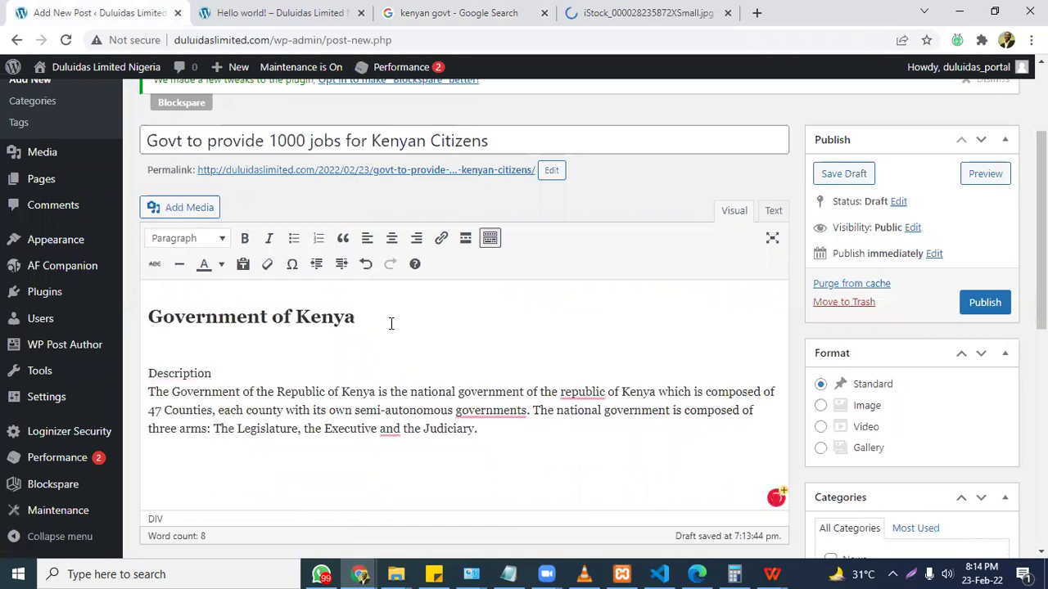
click(655, 18)
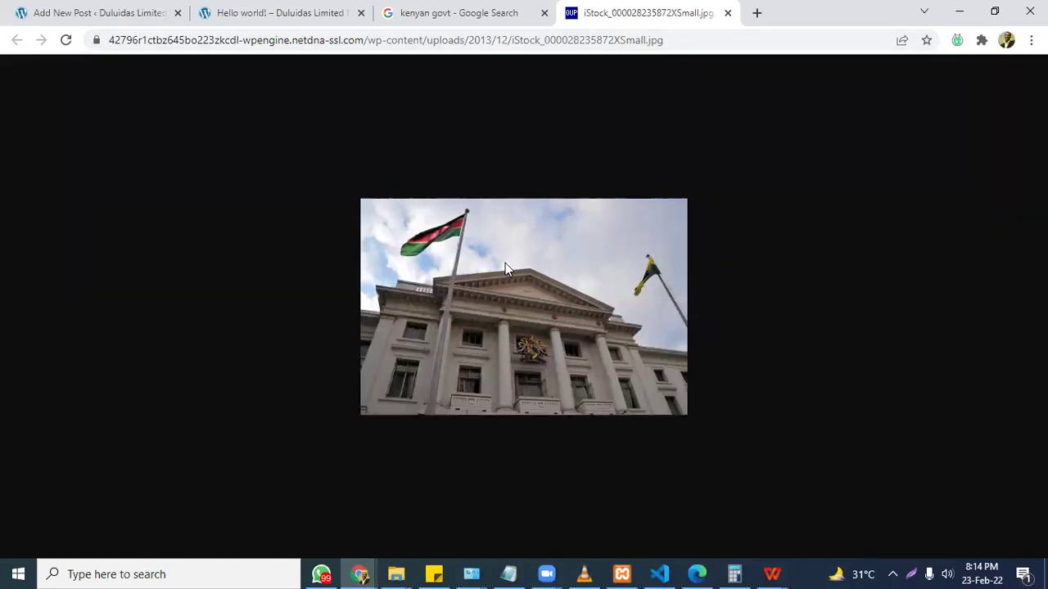
Save the government building photo to Downloads as kenya.jpg.
key(ctrl+s)
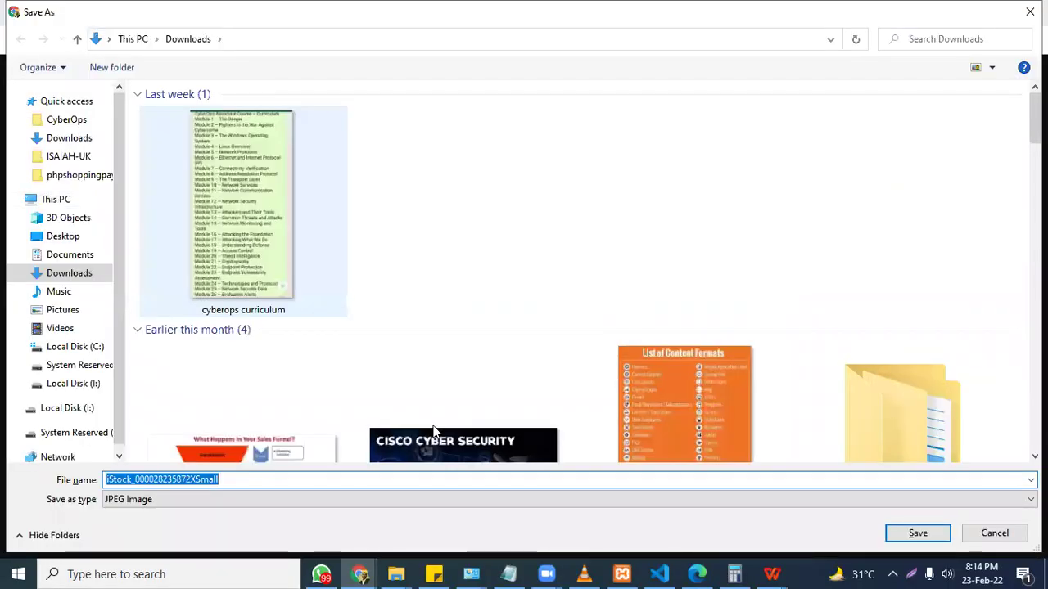
text(kenya)
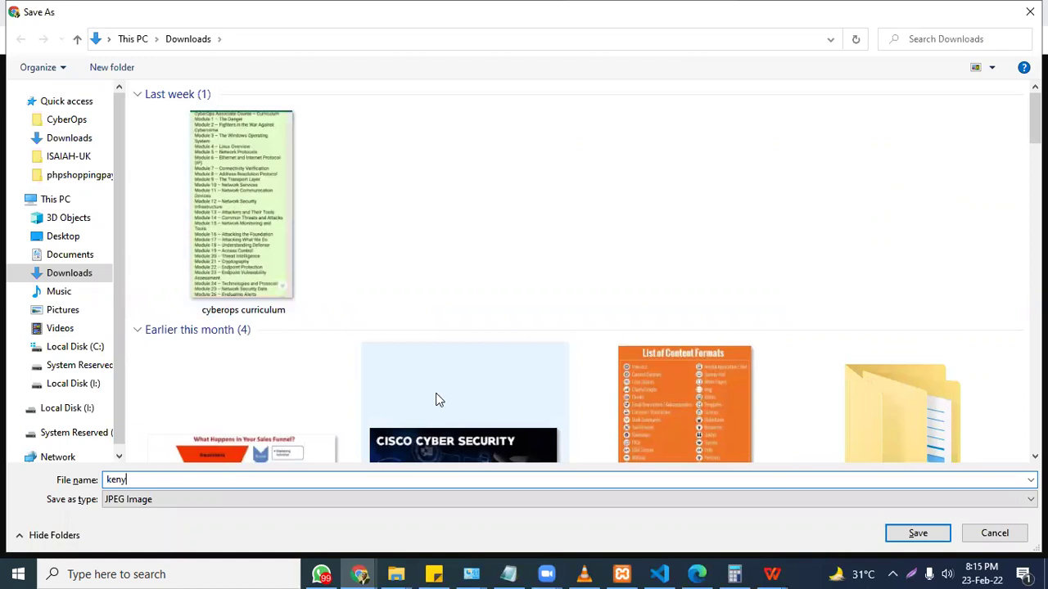
key(Return)
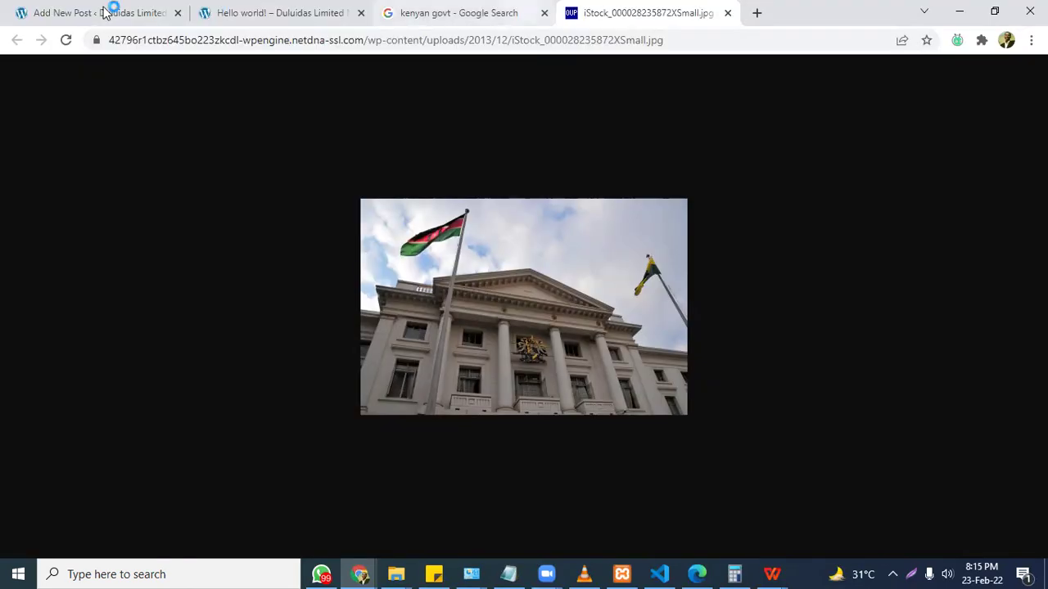
click(246, 12)
click(98, 12)
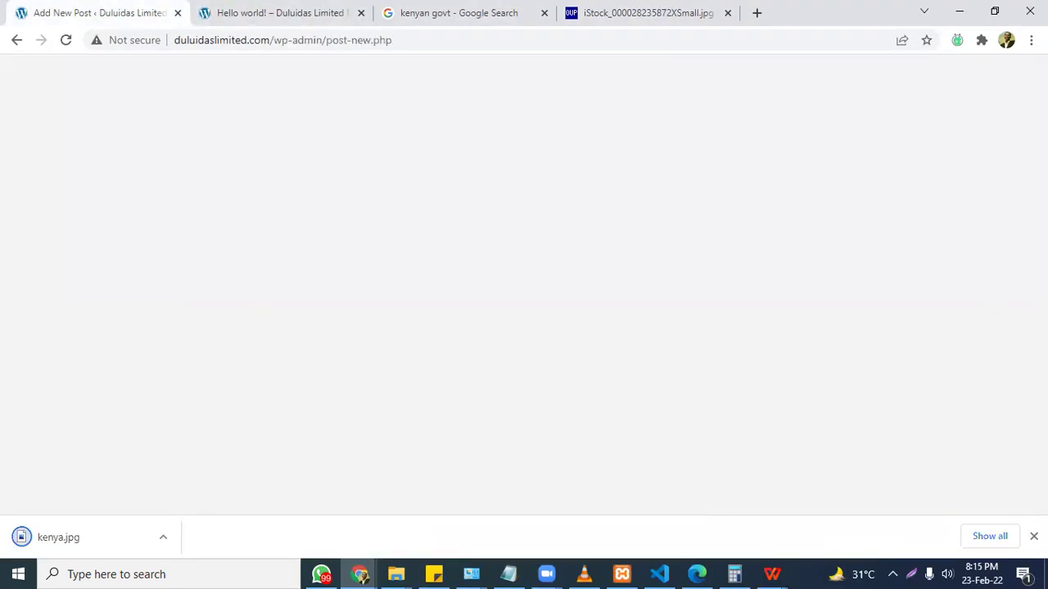
Tick the Politics and News categories and add the tags 'kenya govt' and 'jobs in kenya'.
scroll(284, 167, up, 1)
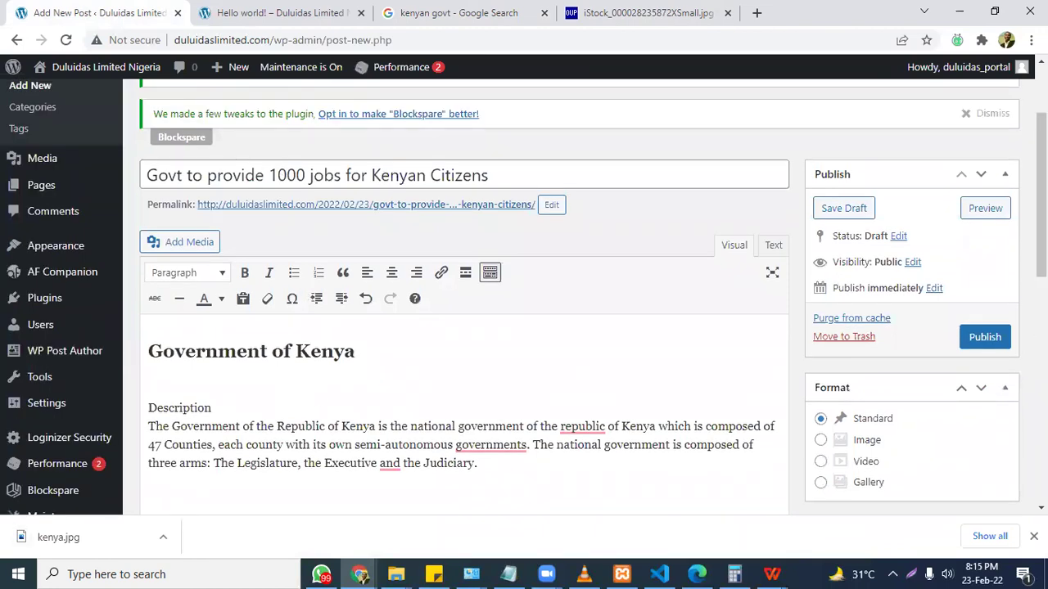
scroll(892, 315, down, 4)
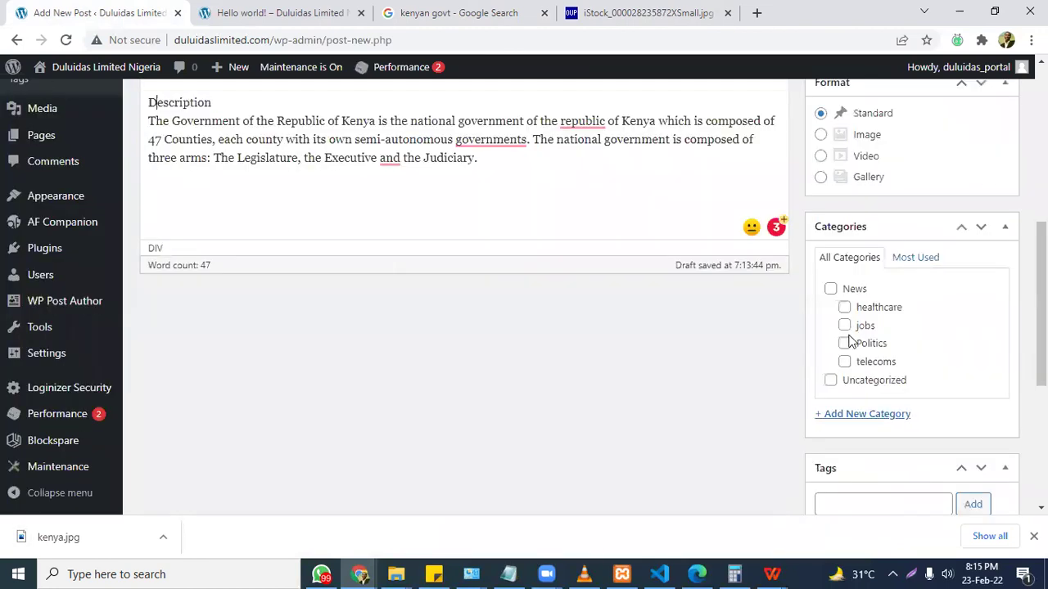
click(844, 343)
click(830, 289)
scroll(892, 344, down, 2)
click(912, 382)
text(kenya govt, jobs in kenya)
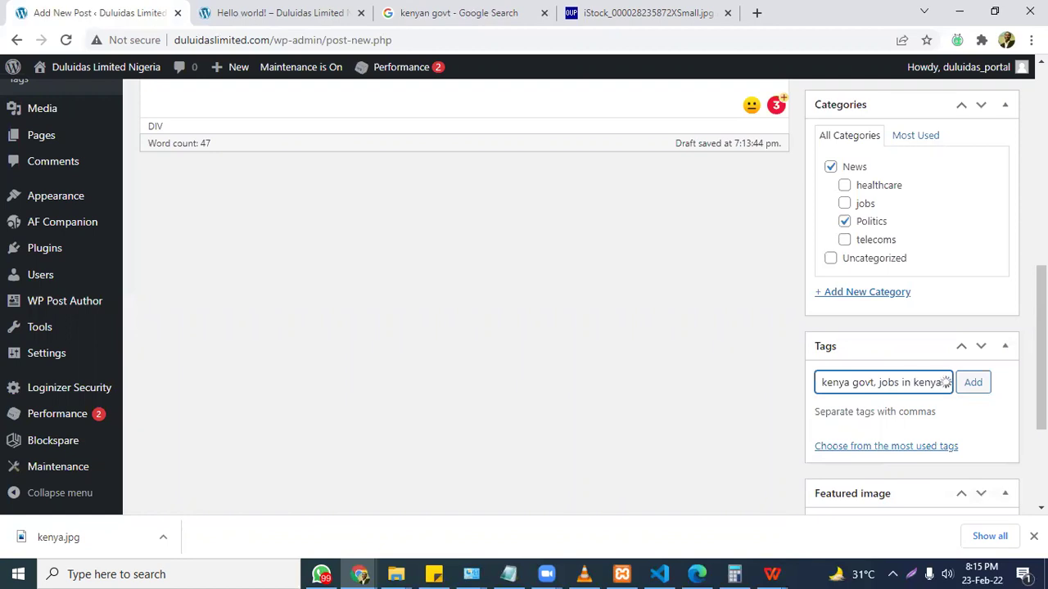
click(973, 382)
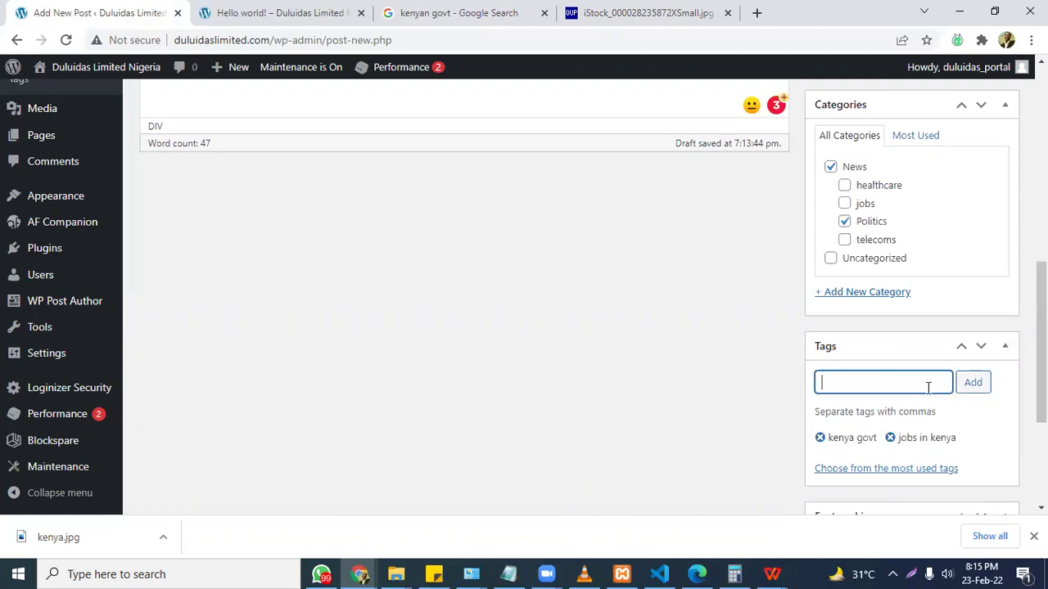
scroll(996, 424, down, 3)
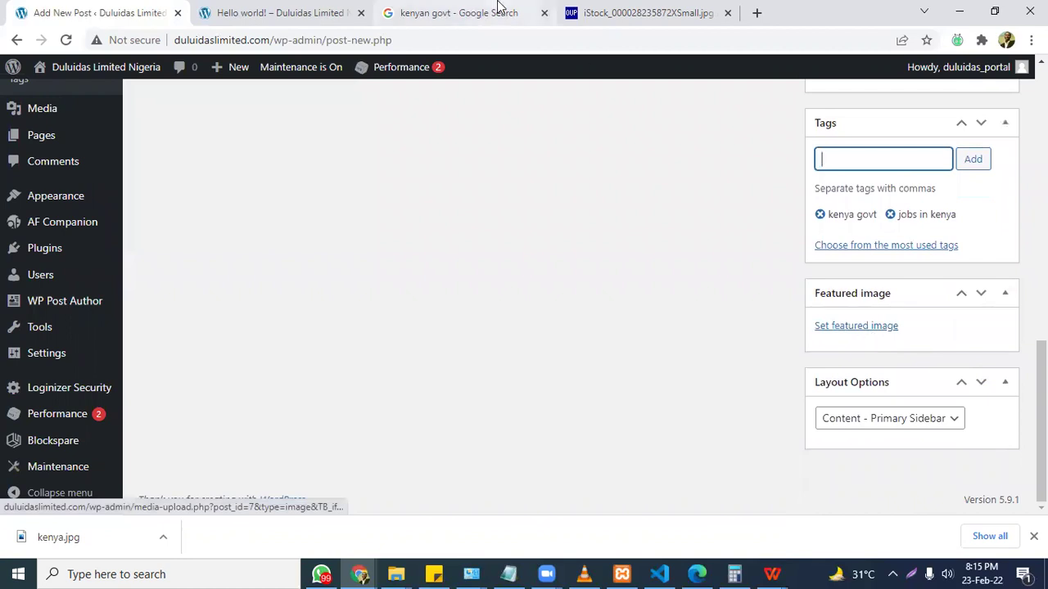
Upload kenya.jpg from Downloads as the featured image and publish the Kenya jobs post.
click(870, 326)
click(519, 322)
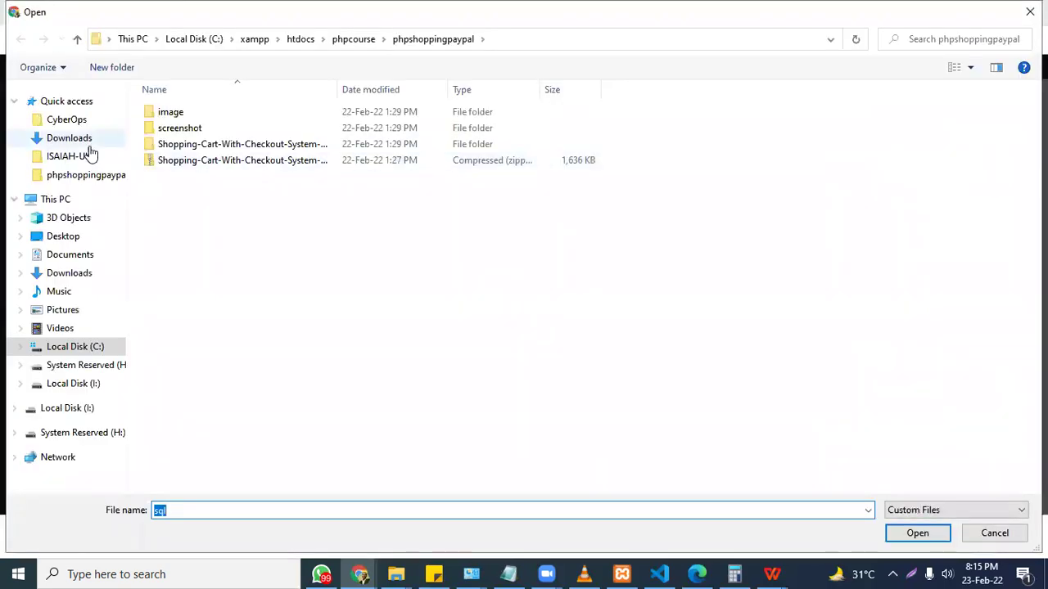
click(78, 138)
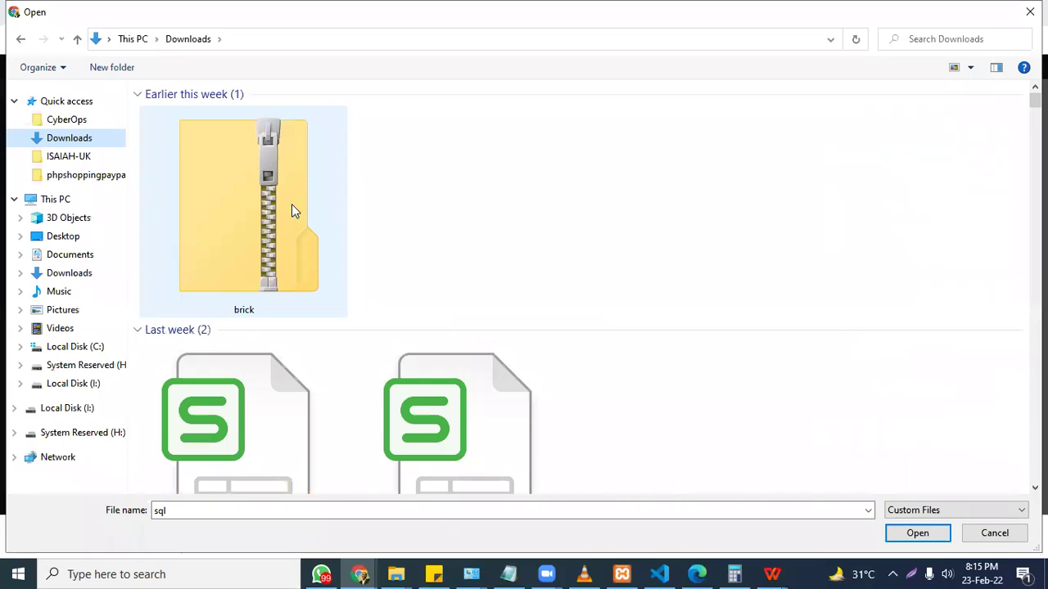
click(244, 216)
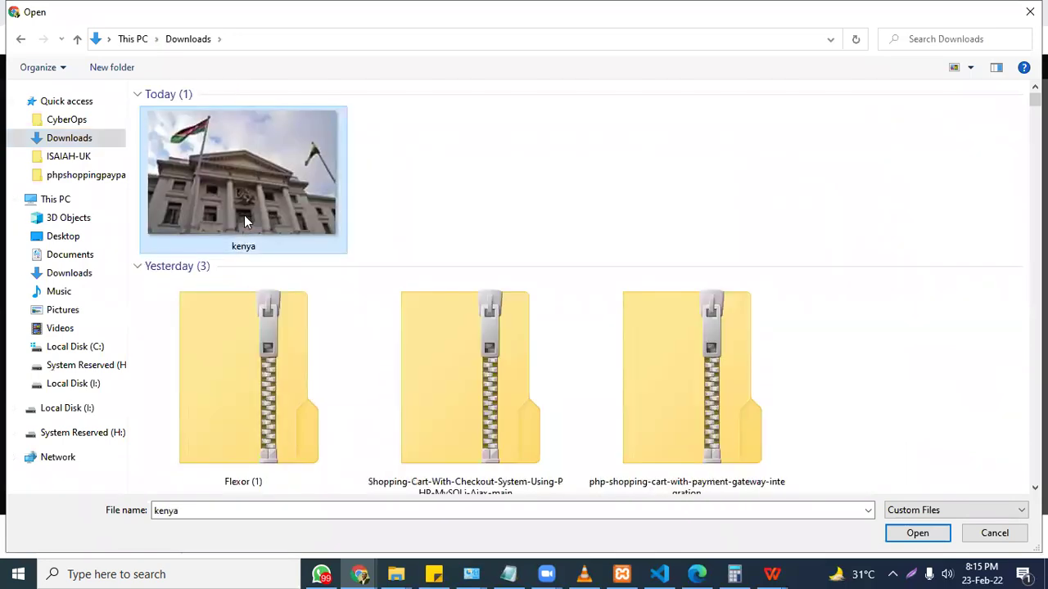
double_click(244, 216)
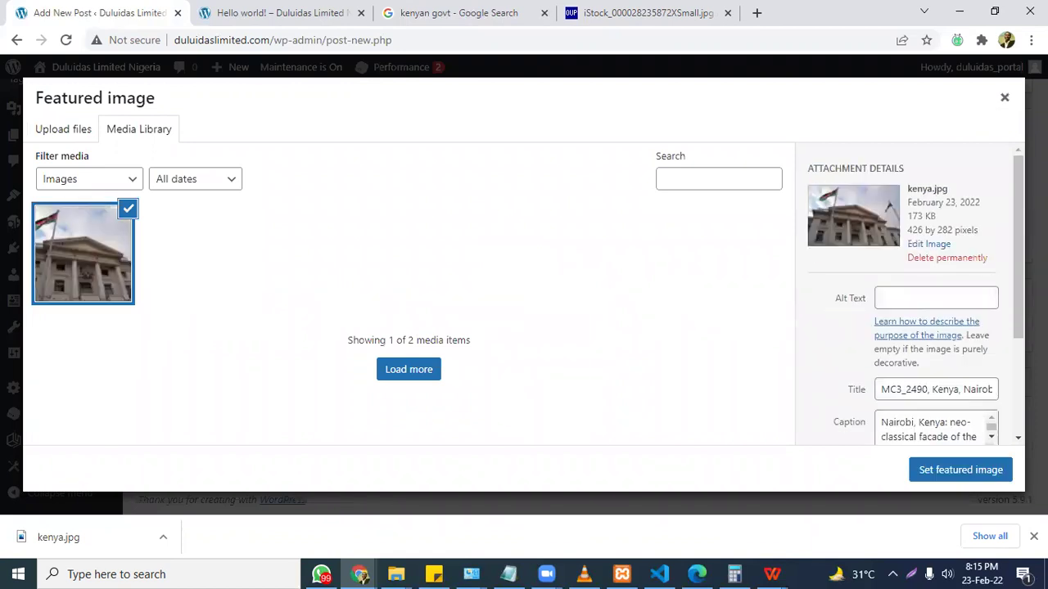
key(ctrl+a)
click(851, 377)
click(958, 469)
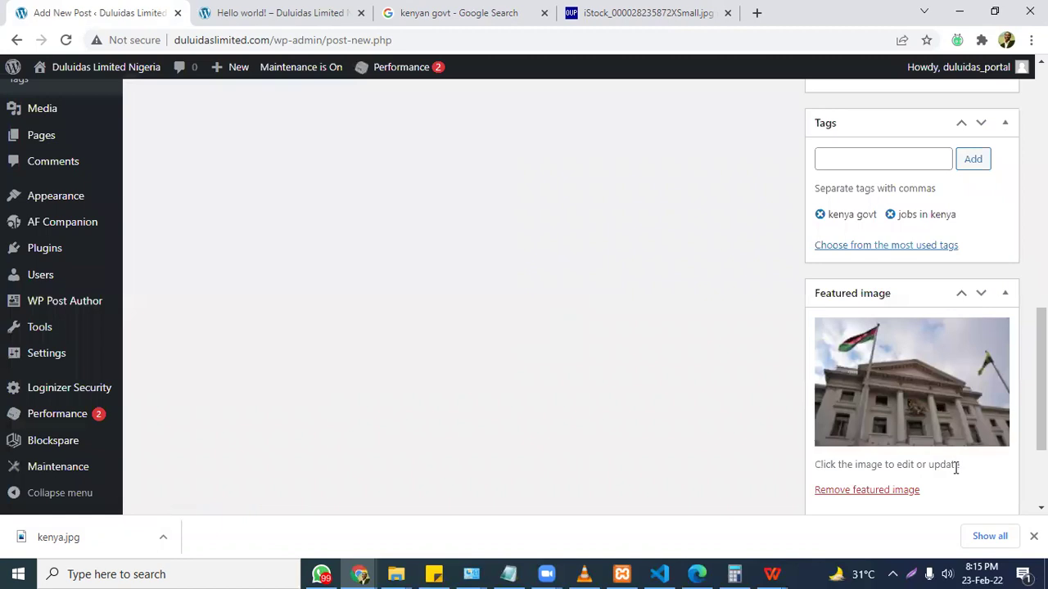
scroll(973, 416, up, 10)
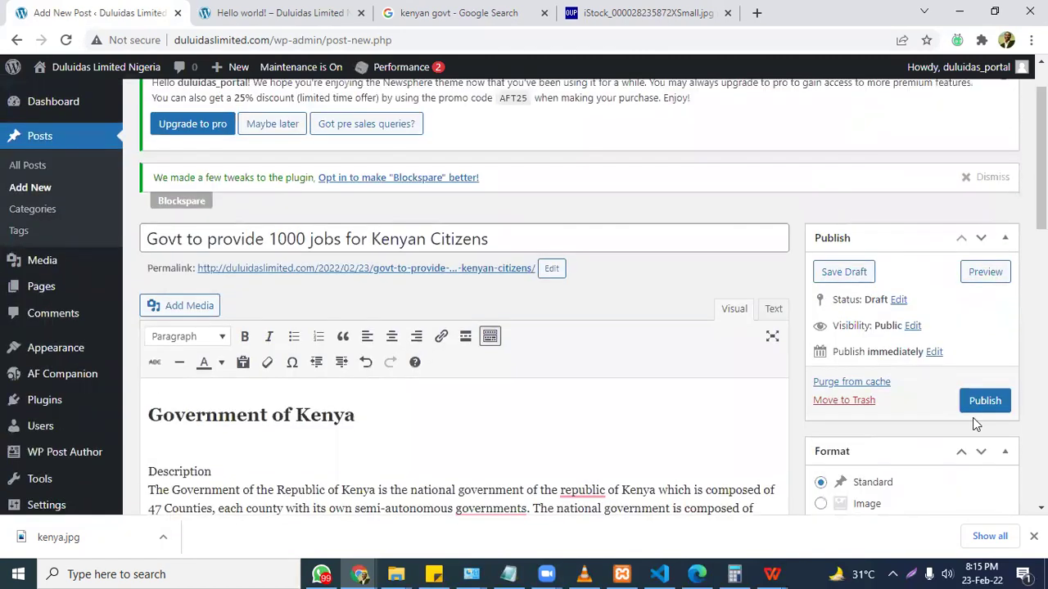
click(980, 404)
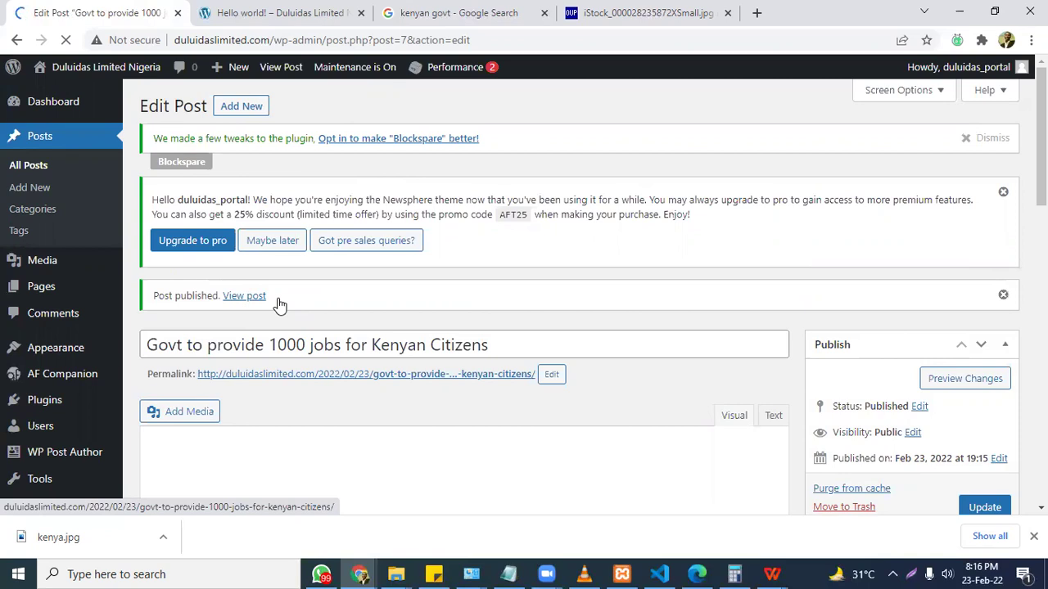
Open the published Kenya jobs post in a new tab and scroll through it.
right_click(279, 303)
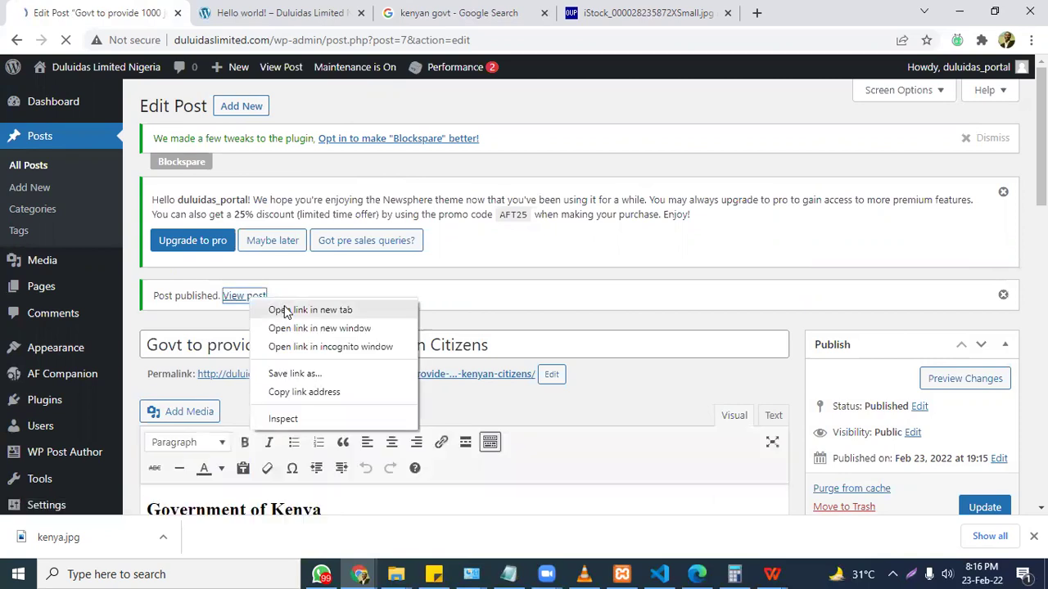
click(285, 308)
click(269, 10)
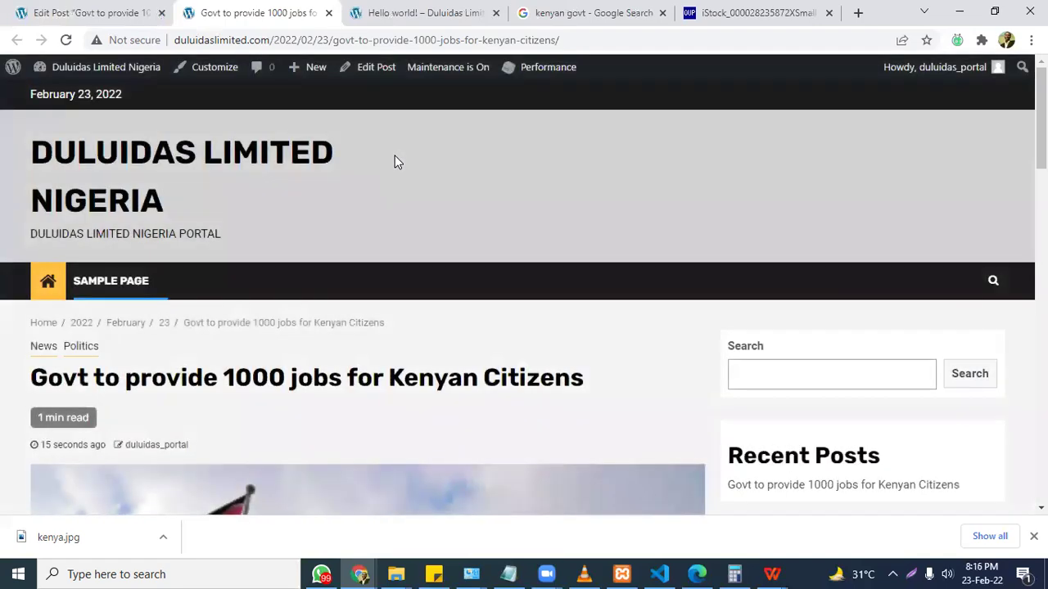
scroll(1042, 123, down, 3)
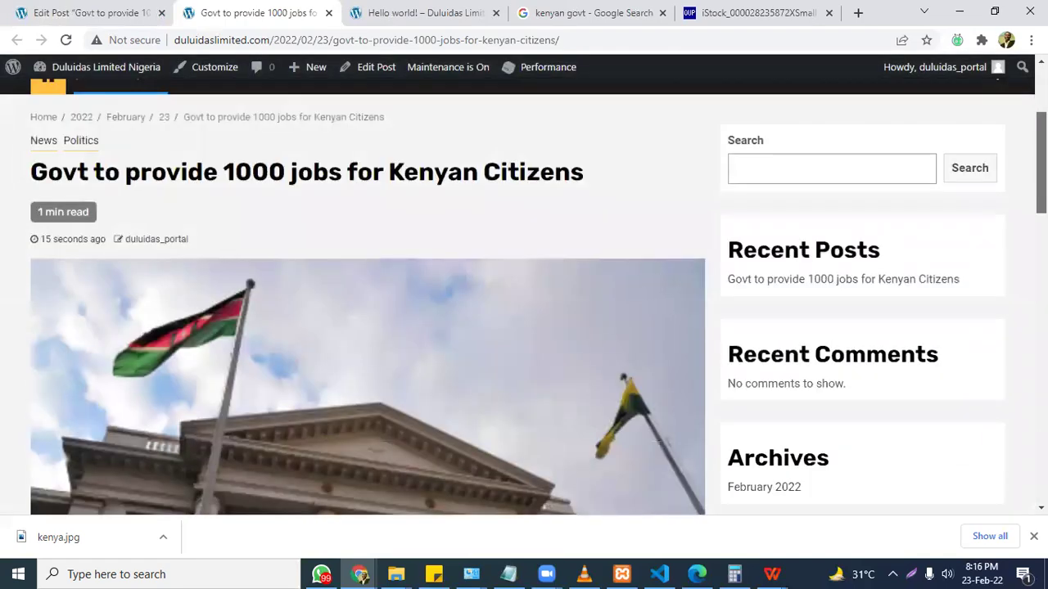
scroll(368, 295, down, 7)
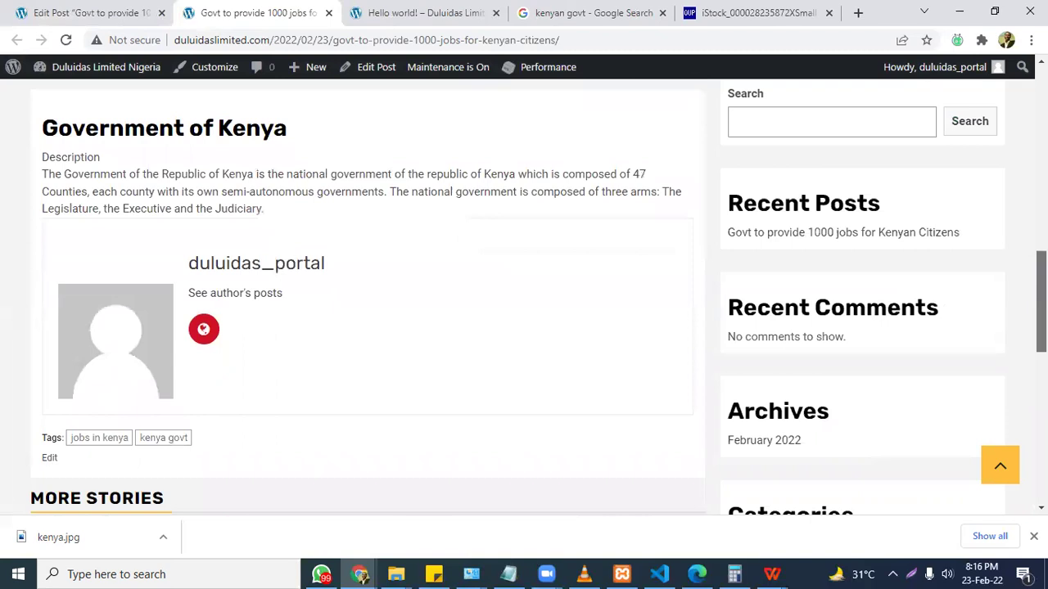
scroll(367, 295, down, 3)
scroll(367, 294, up, 3)
scroll(368, 295, up, 10)
scroll(368, 294, down, 1)
scroll(368, 294, up, 3)
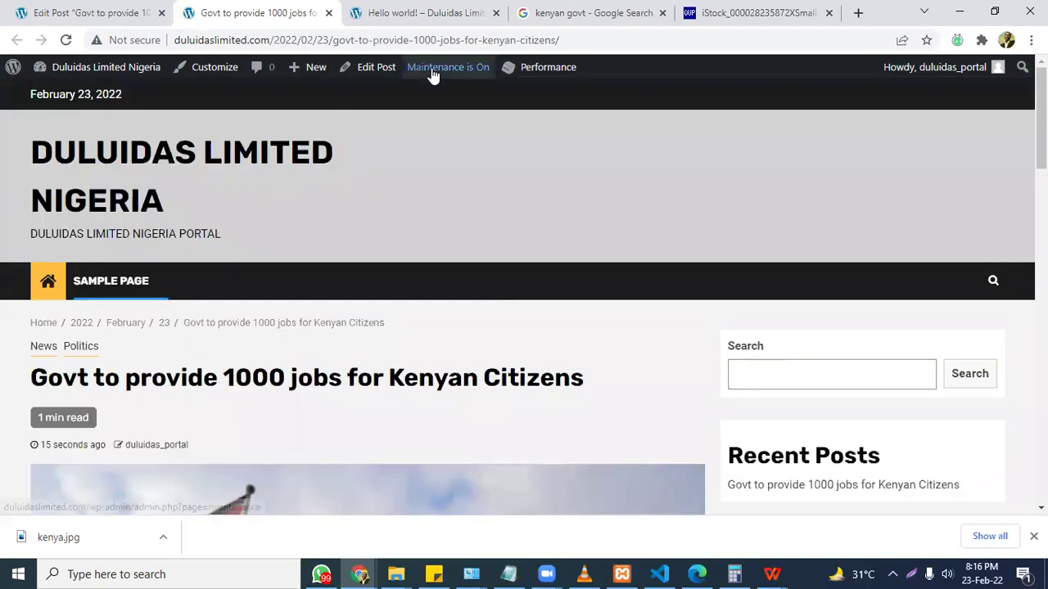
Browse the site homepage listing the new post, then return to the top.
click(128, 156)
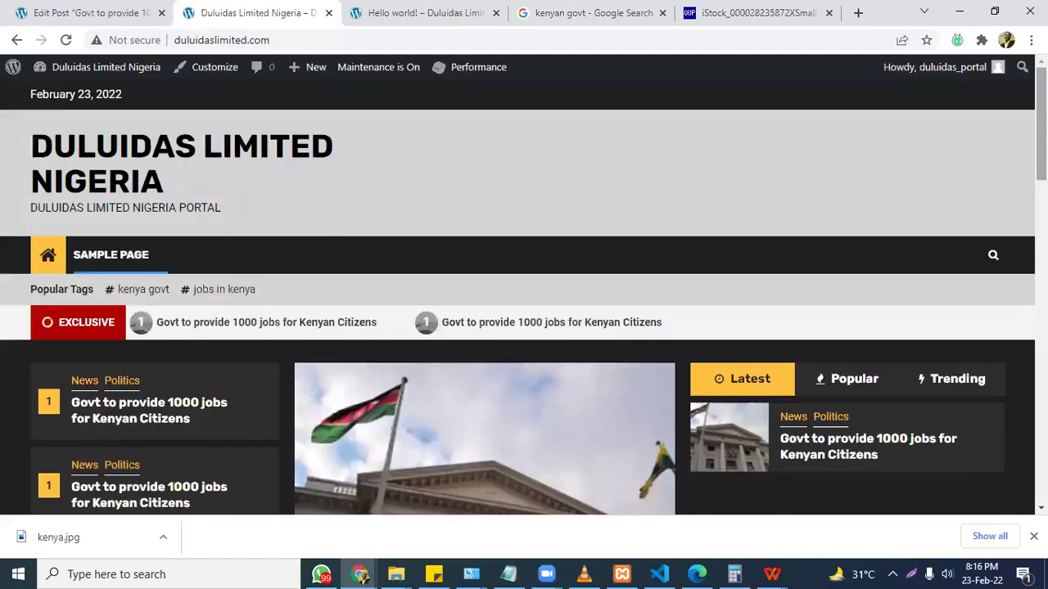
scroll(524, 295, down, 5)
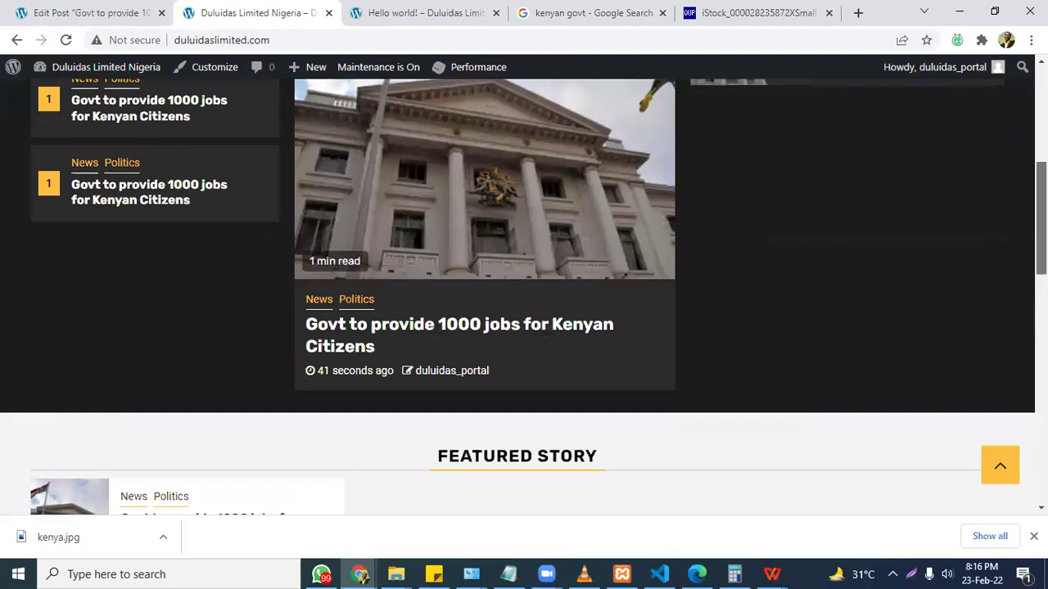
scroll(524, 295, up, 3)
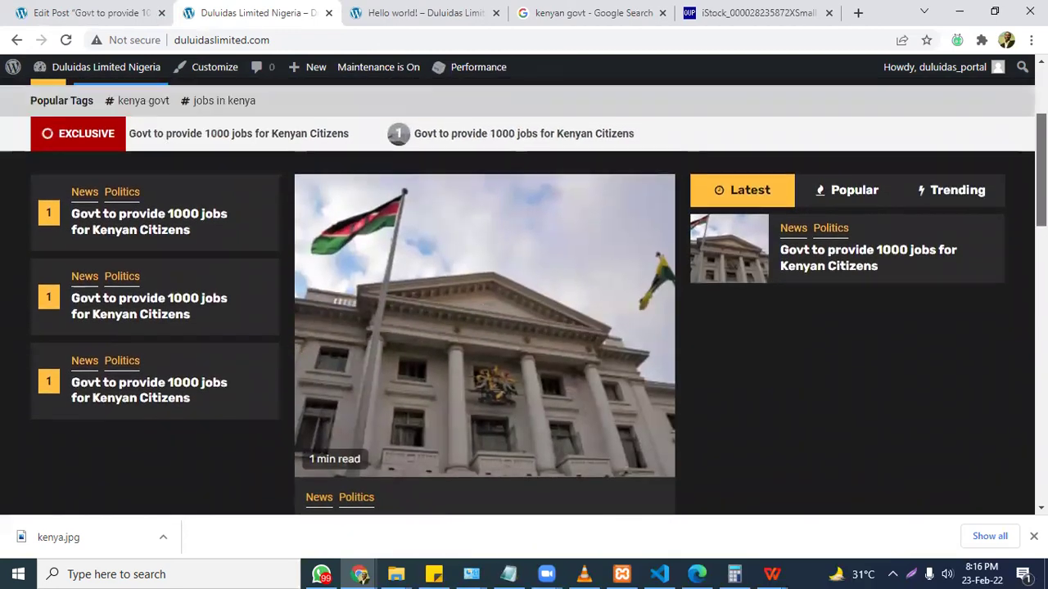
scroll(524, 295, up, 2)
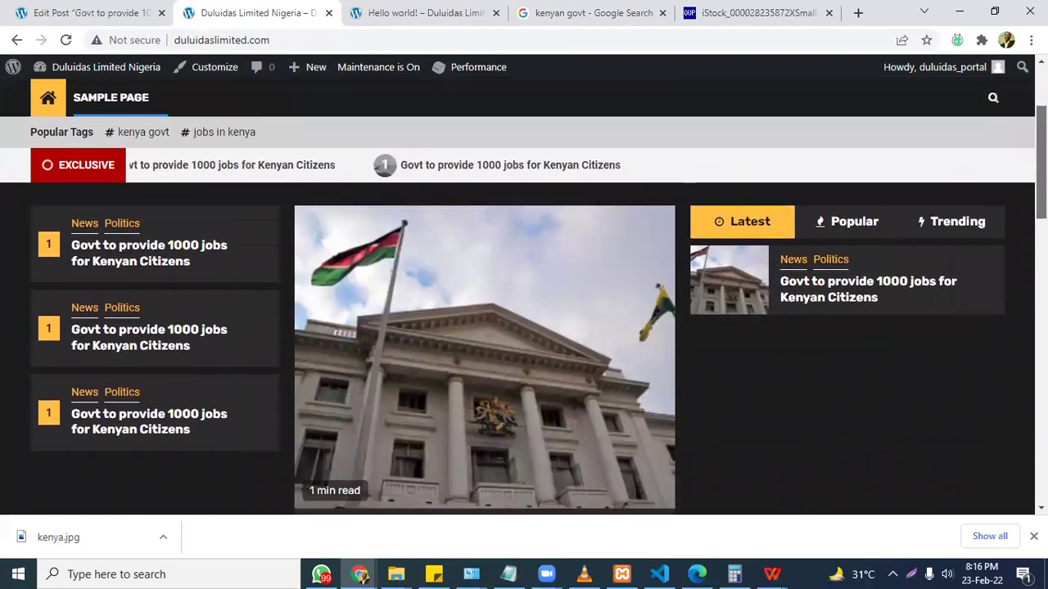
scroll(524, 294, down, 15)
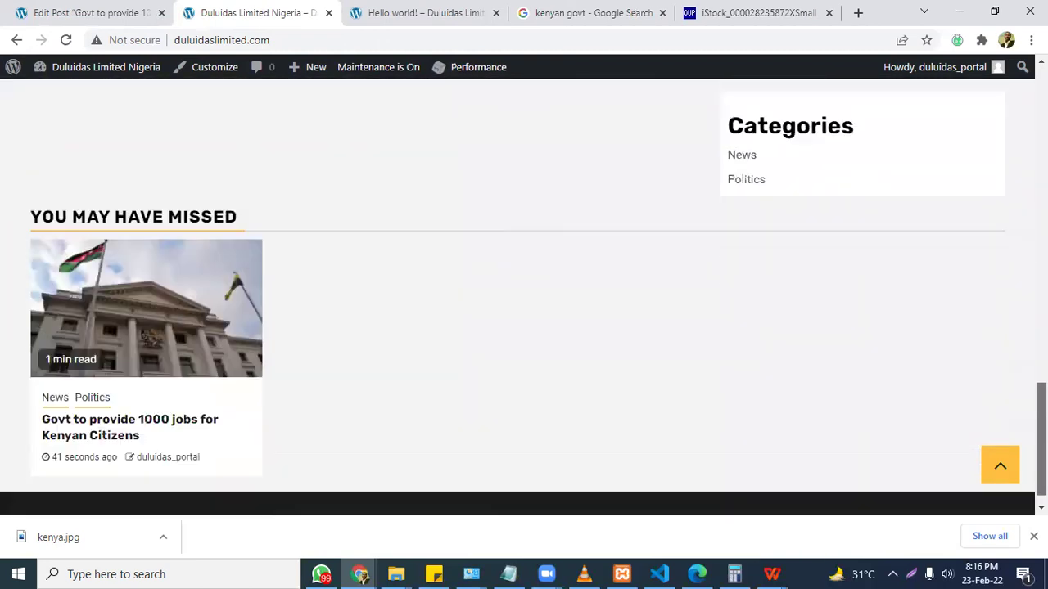
scroll(524, 295, down, 1)
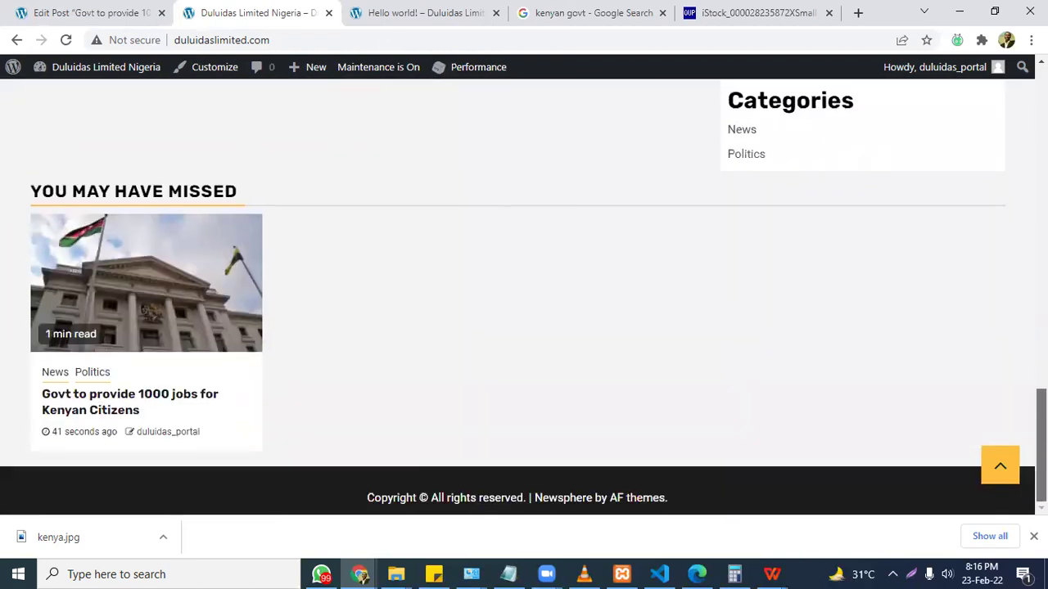
key(Home)
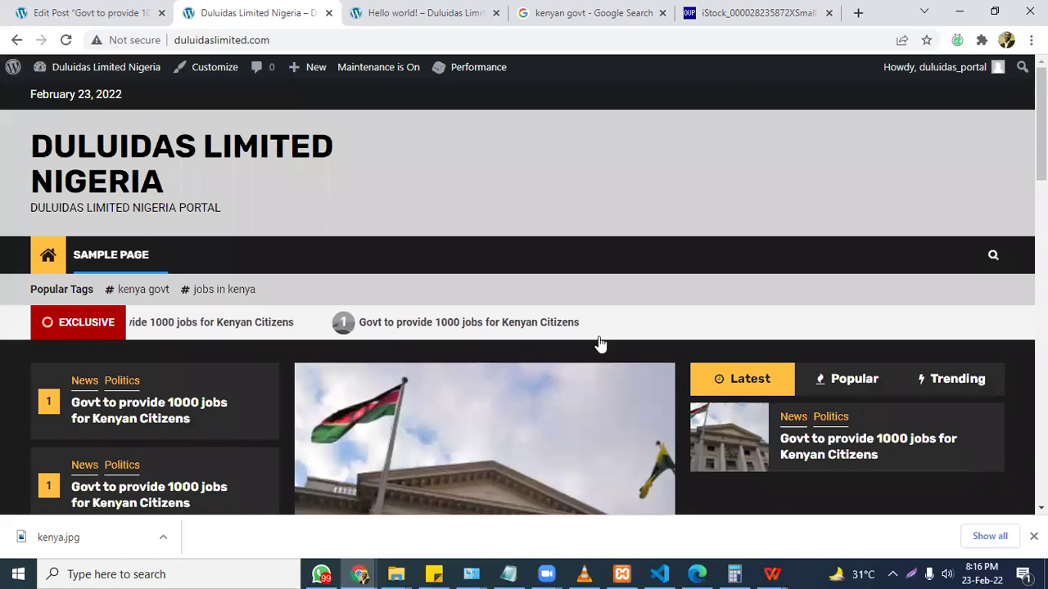
Start another new post titled 'Zimab'.
click(55, 10)
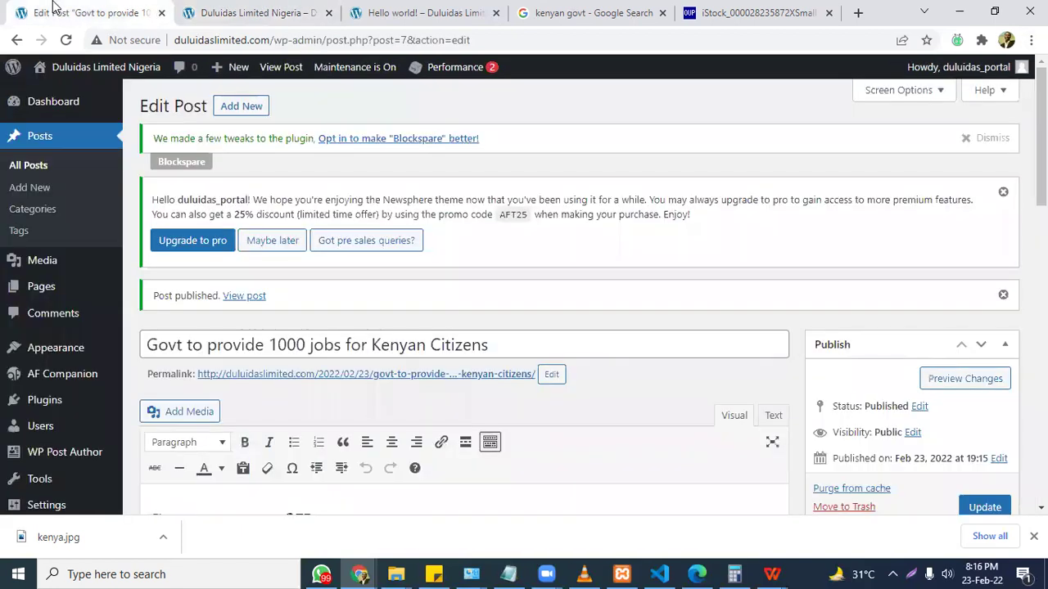
click(246, 107)
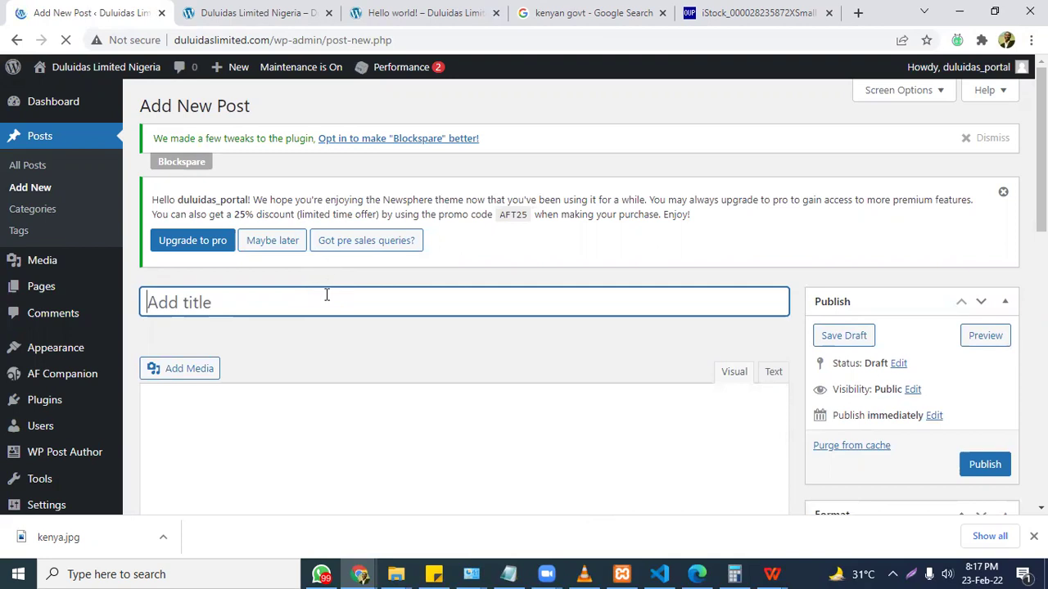
text(Zimab)
Change the Google search to 'zimbabwe govt' and run it.
key(ctrl+shift+Tab)
key(ctrl+shift+Tab)
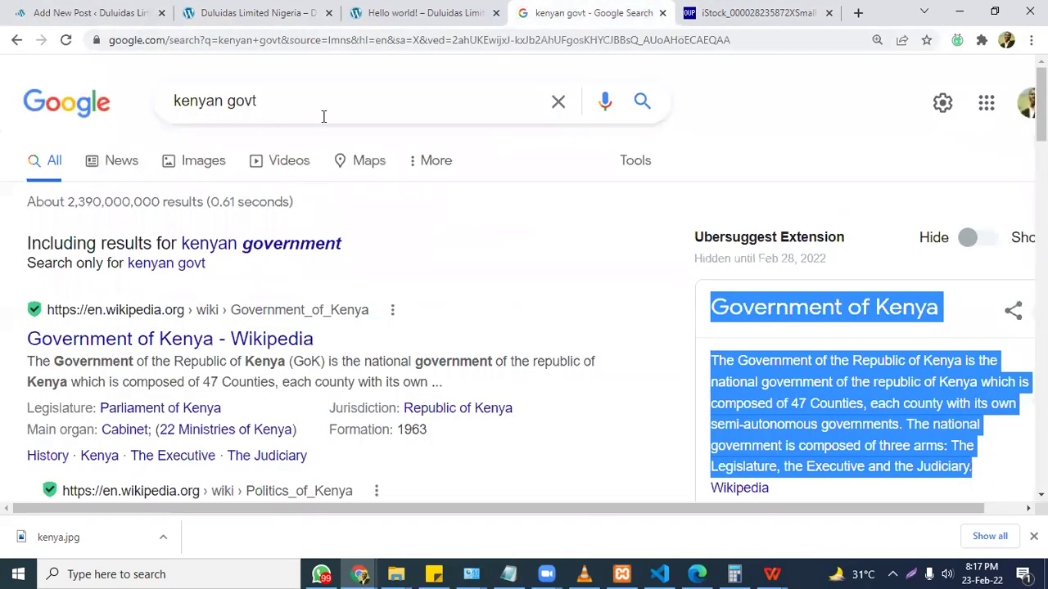
click(228, 99)
drag(224, 100, 137, 109)
text(zimba)
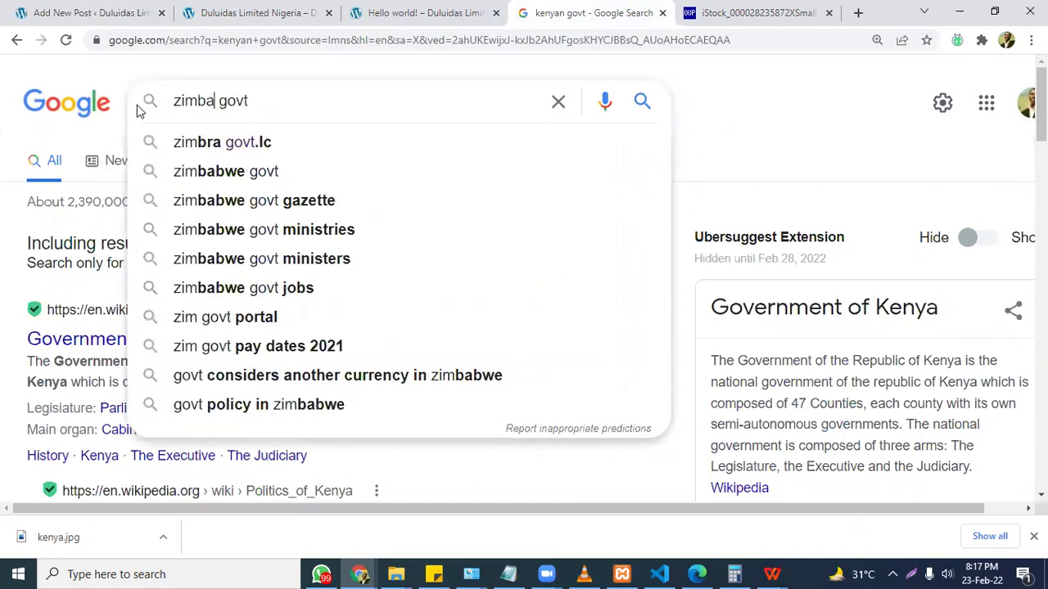
text(bwe)
key(Return)
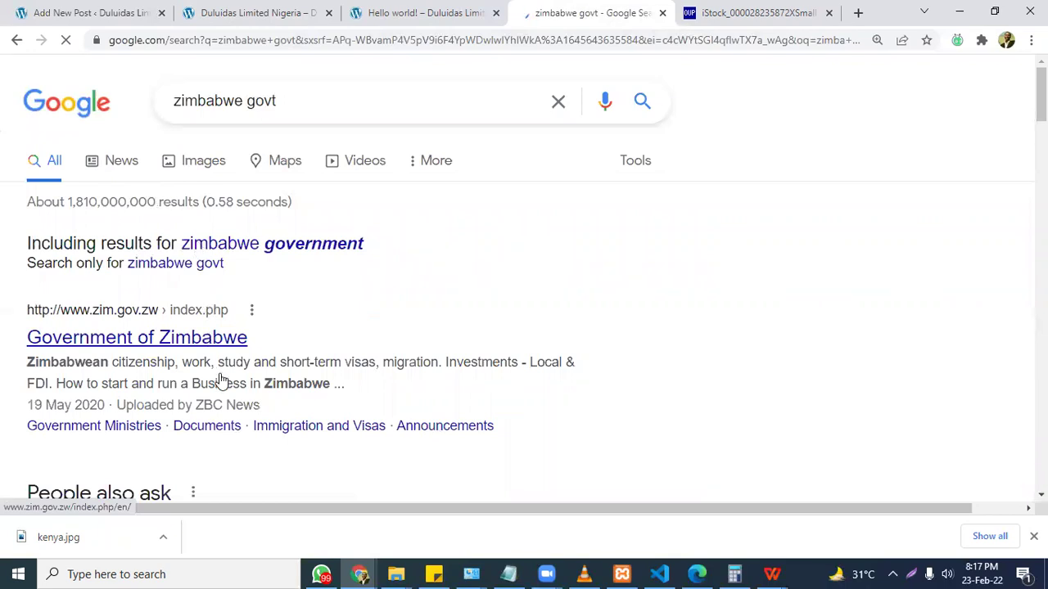
File the Zimab post under healthcare and enter the tag 'healthcare'.
click(246, 12)
click(82, 11)
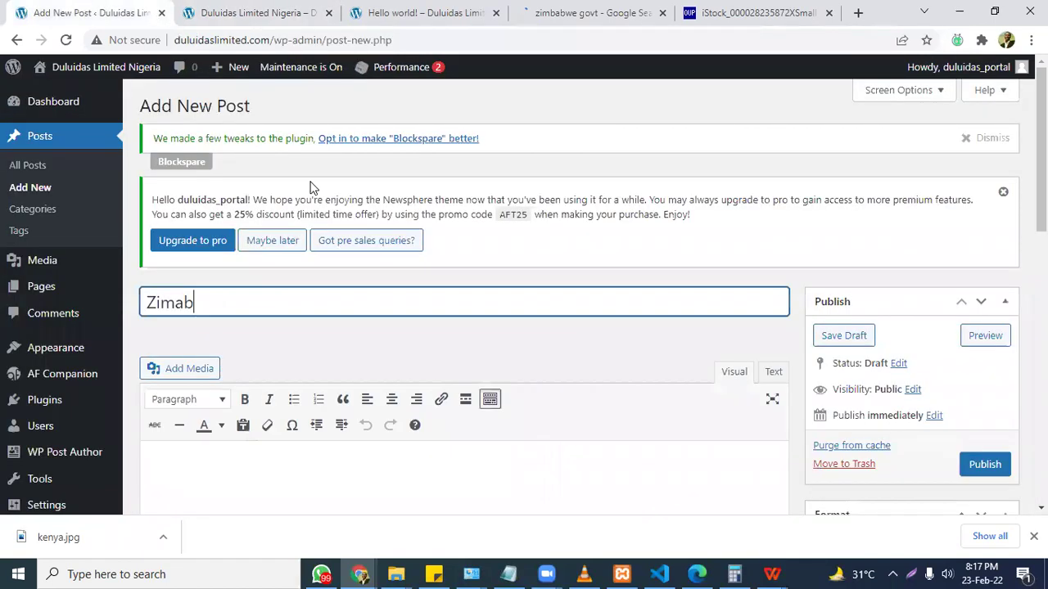
scroll(332, 282, down, 4)
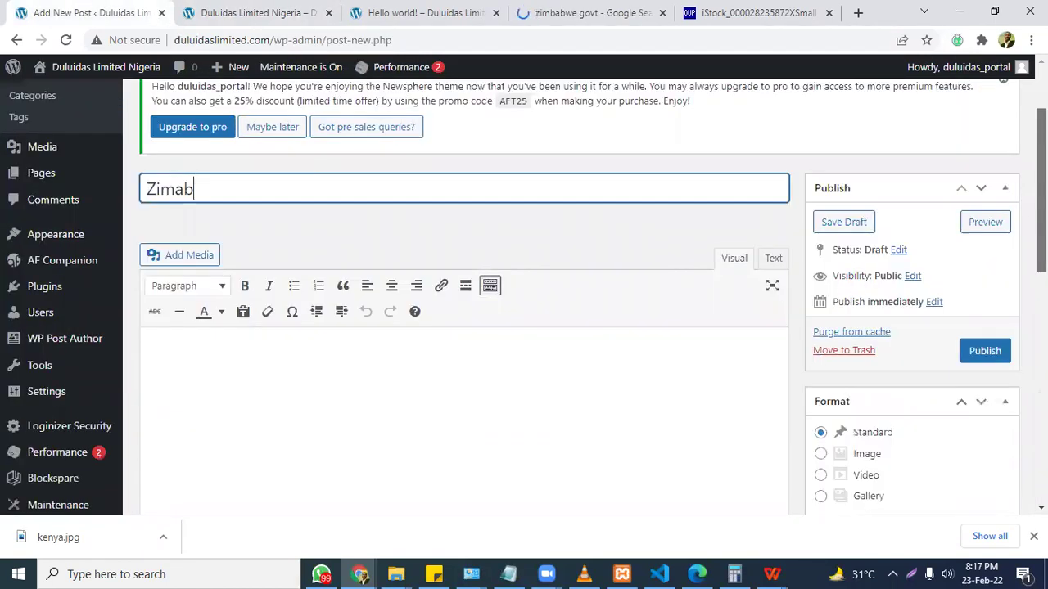
scroll(816, 325, down, 2)
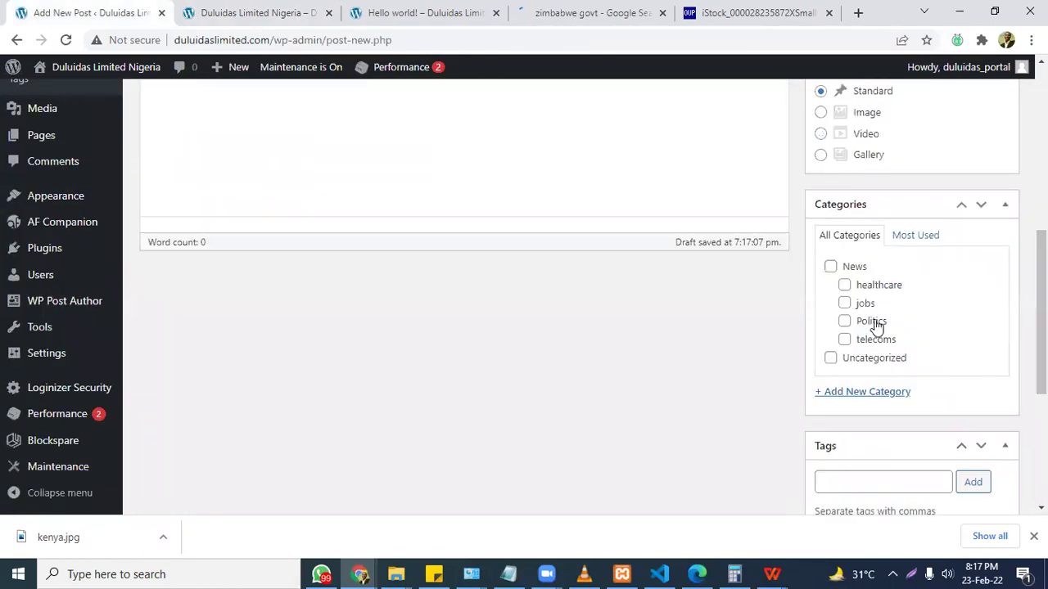
click(846, 287)
click(908, 482)
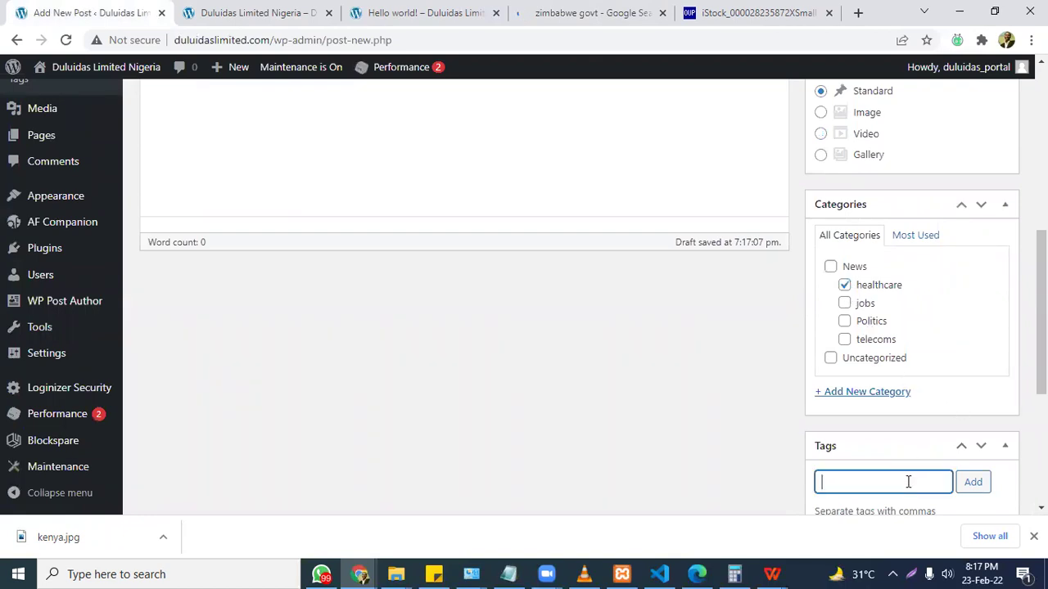
text(healthy)
key(BackSpace)
text(care,)
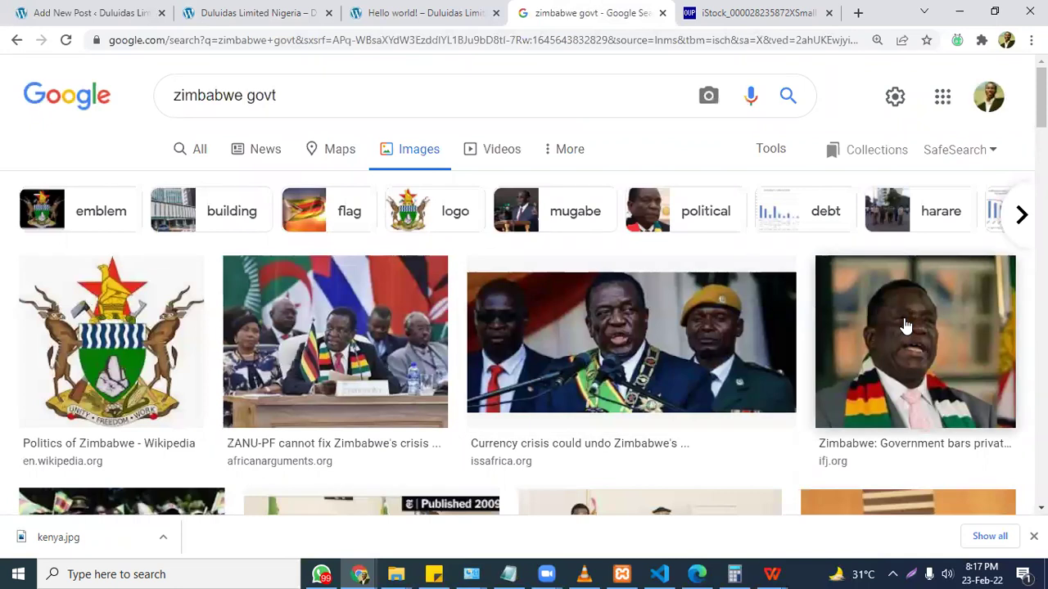
Open the Currency crisis Zimbabwe photo full-size in a new tab.
click(545, 344)
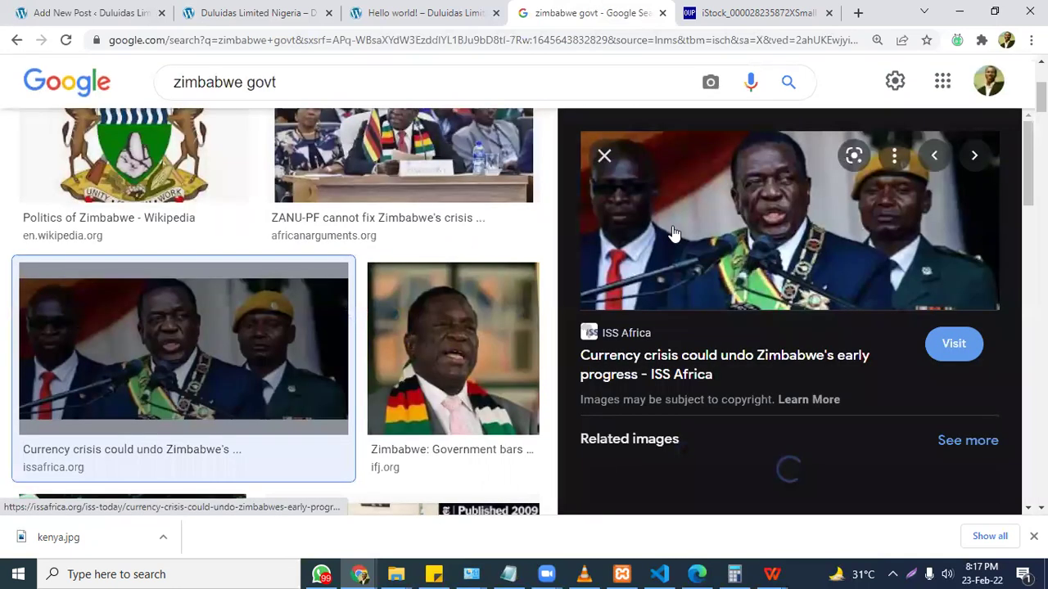
right_click(673, 233)
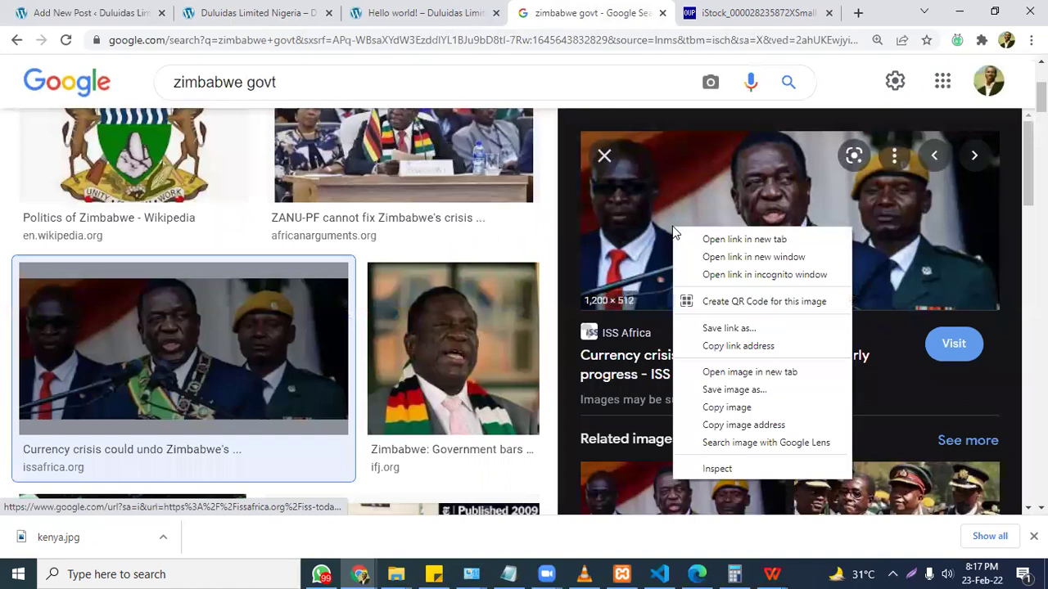
click(749, 372)
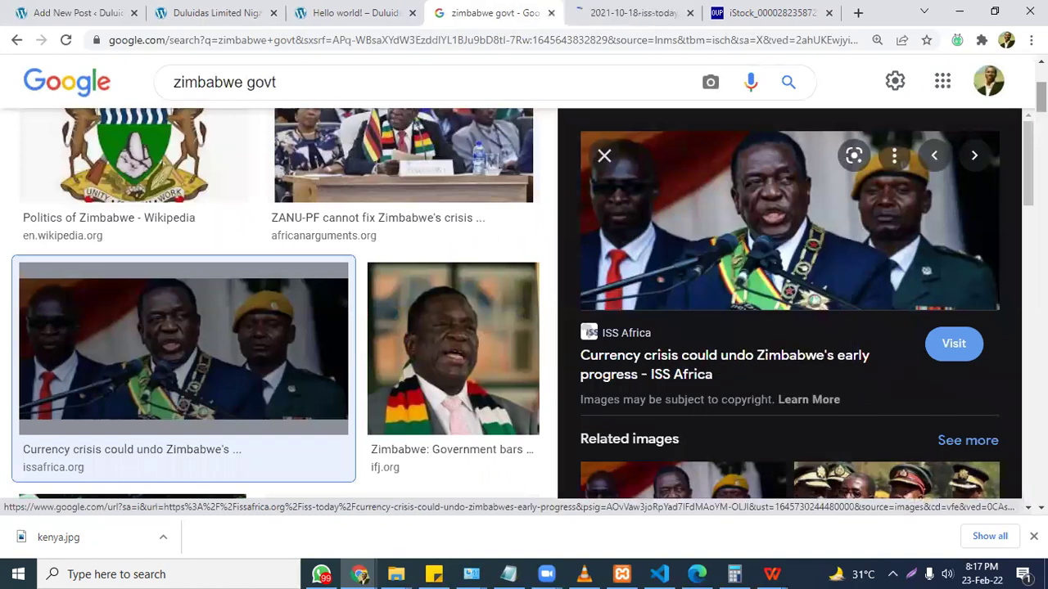
scroll(750, 372, up, 1)
scroll(750, 372, down, 3)
scroll(215, 175, up, 3)
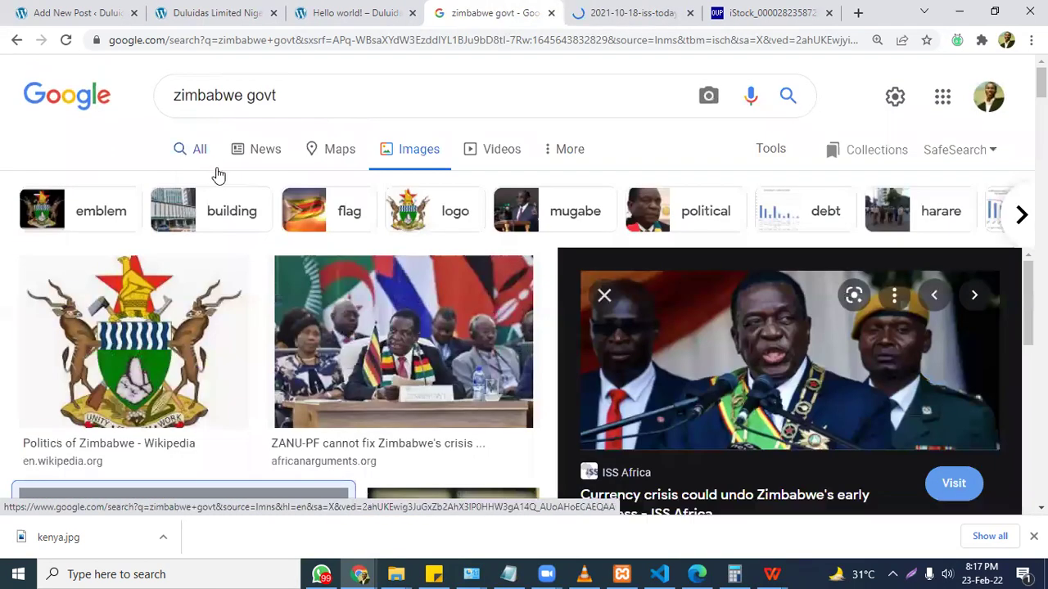
click(205, 157)
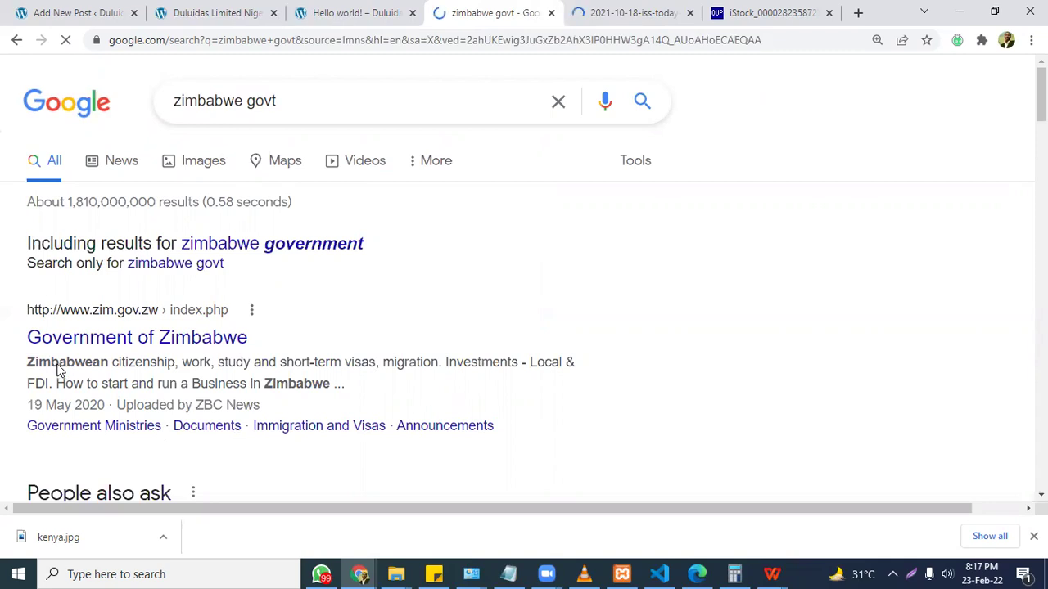
Close the iStock image tab and return to the Zimab post editor.
click(642, 12)
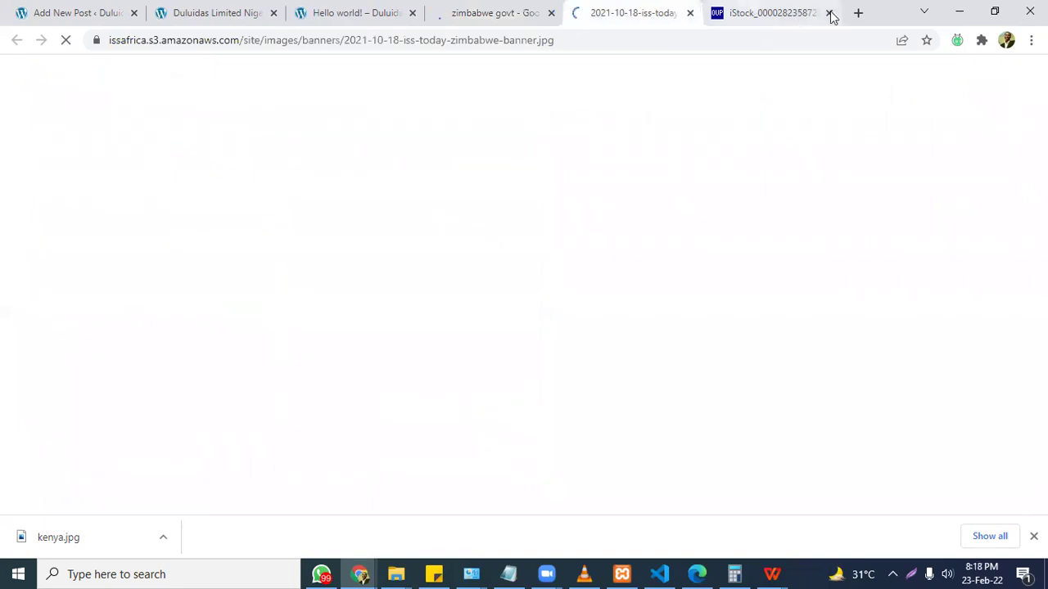
click(786, 12)
key(ctrl+w)
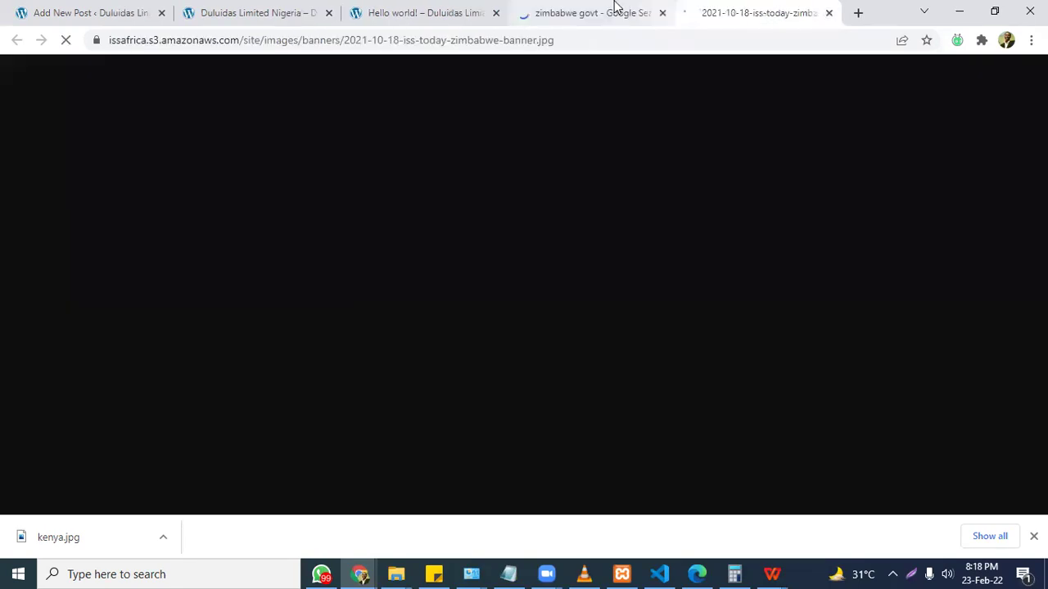
click(616, 7)
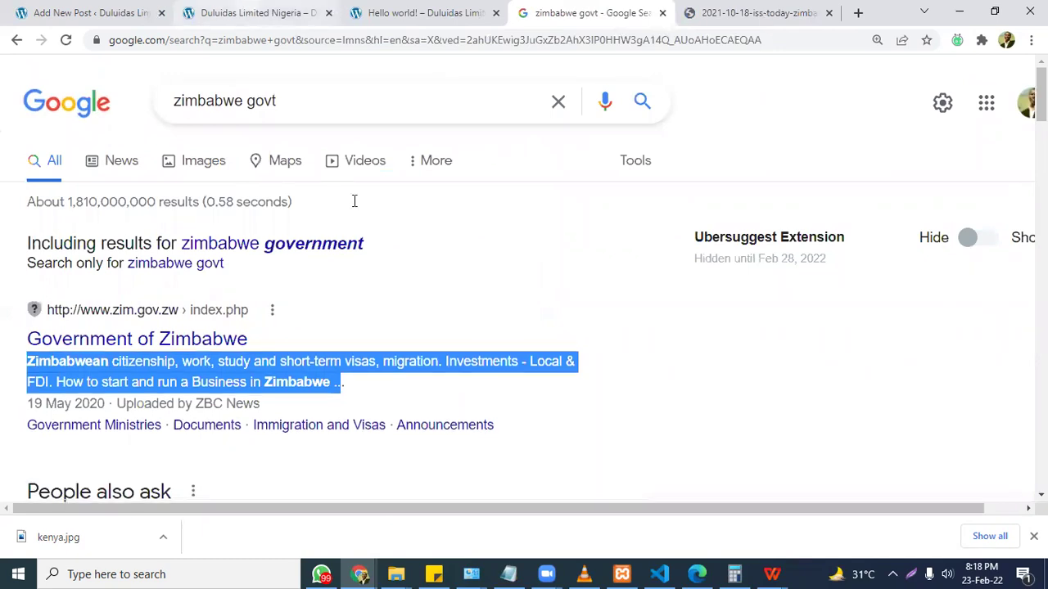
key(ctrl+1)
scroll(468, 432, up, 5)
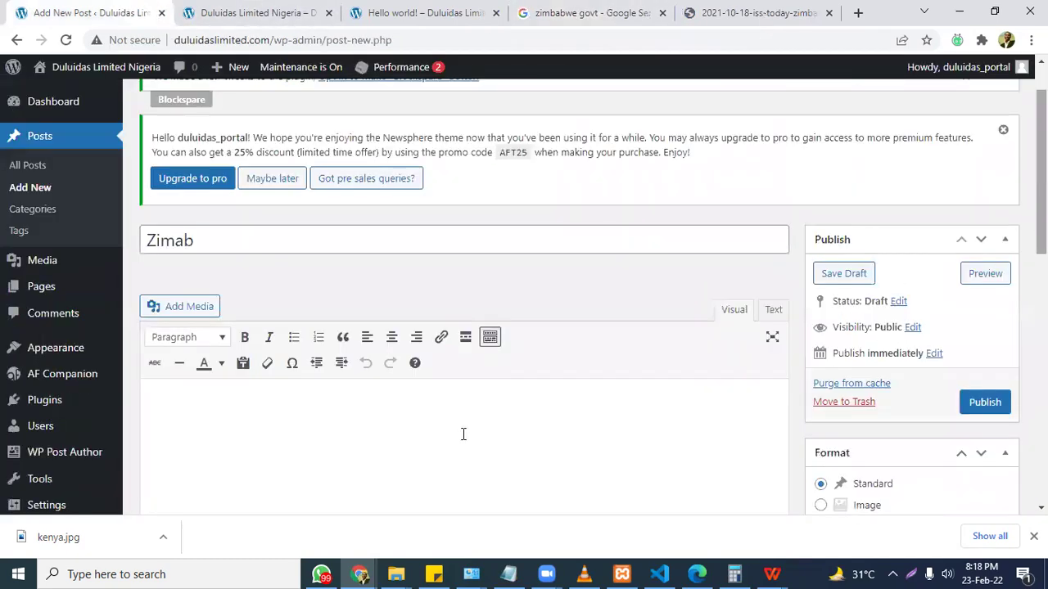
Paste the copied Zimbabwe visa-and-business paragraph into the post body and retitle it Zimbabwea.
click(463, 434)
text(Zimbabwean citizenship, work, study and short-term visas, migration. Investments - Local & FDI. How to start and run a Business in Zimbabwe ..)
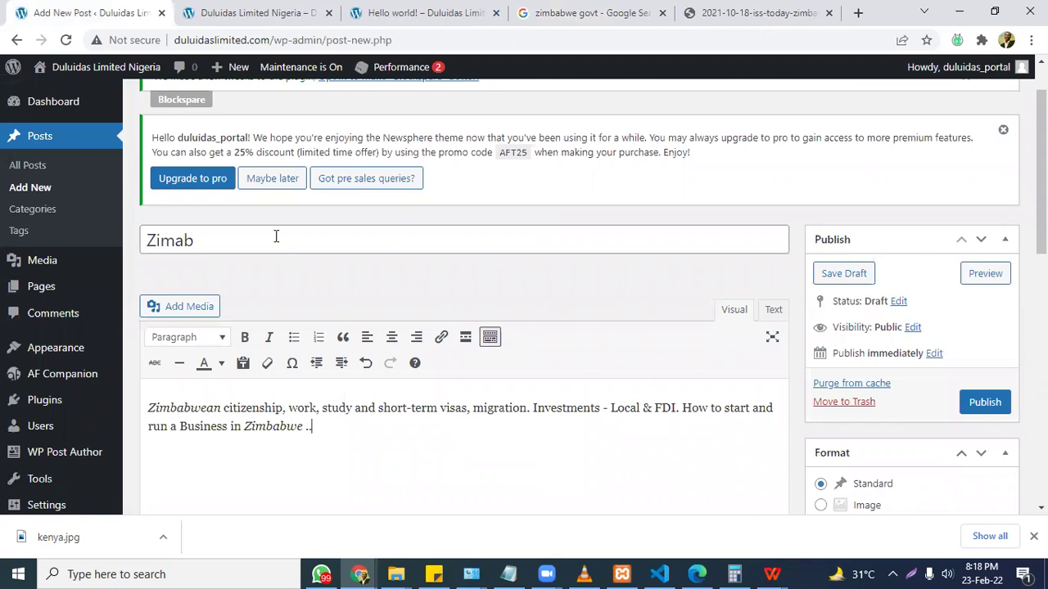
click(276, 236)
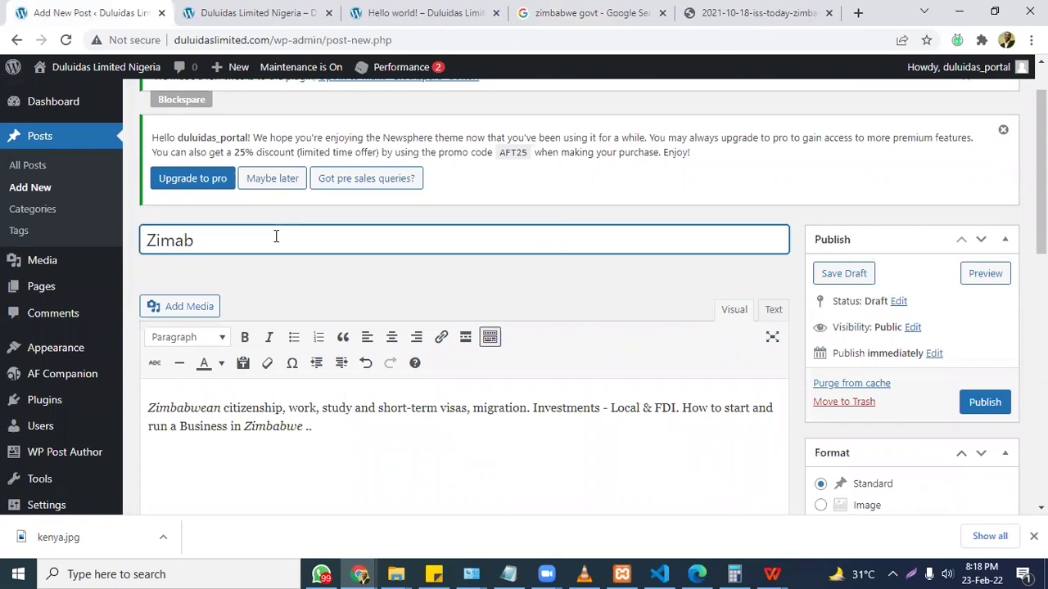
text(Zima)
key(BackSpace)
text(babwea)
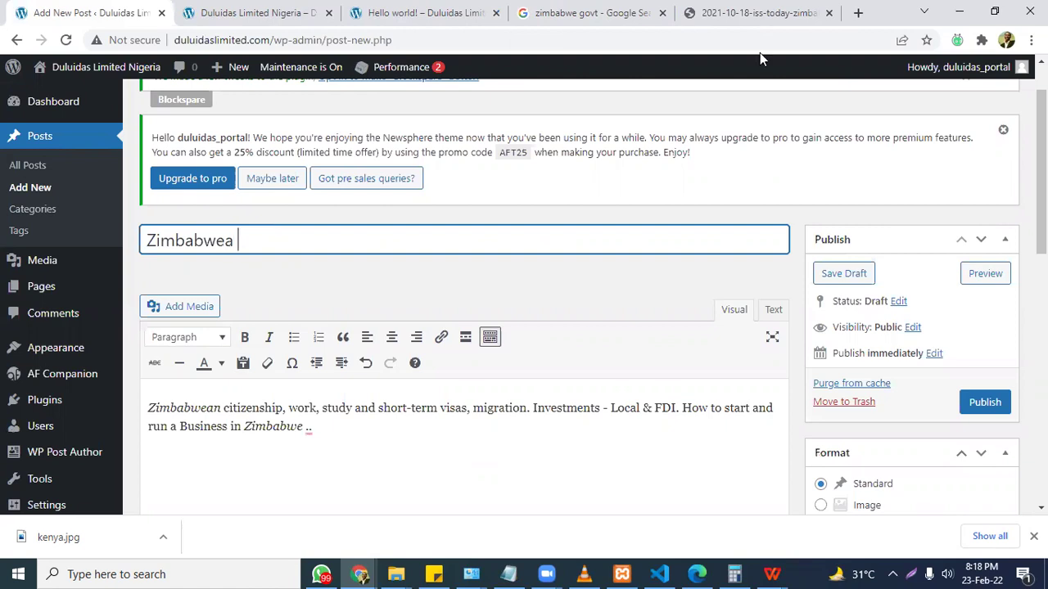
Save the Zimbabwe banner image to the computer as zimba.
click(748, 10)
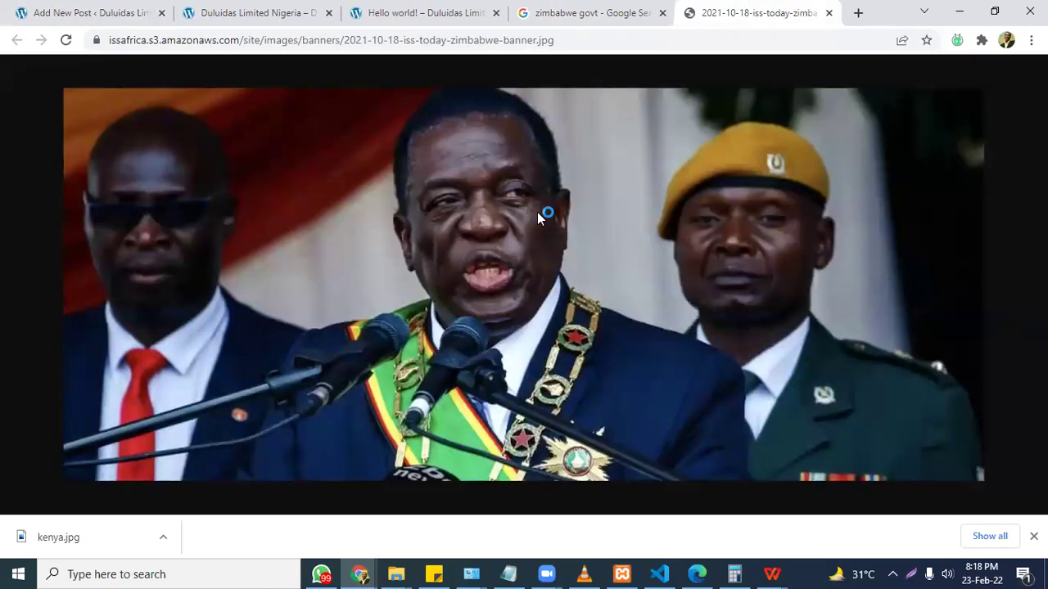
key(ctrl+s)
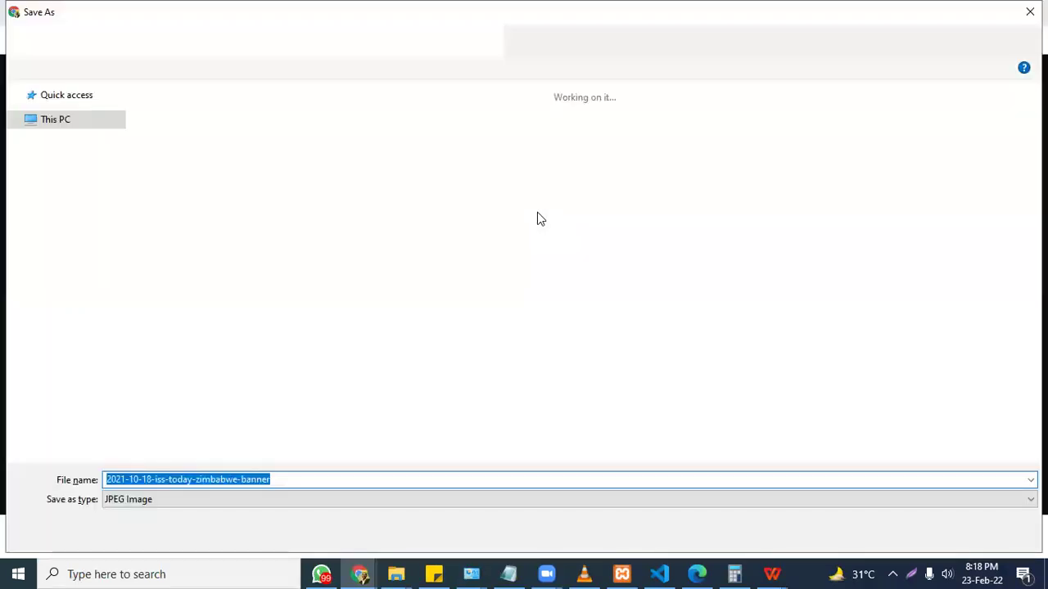
text(zimba)
key(Return)
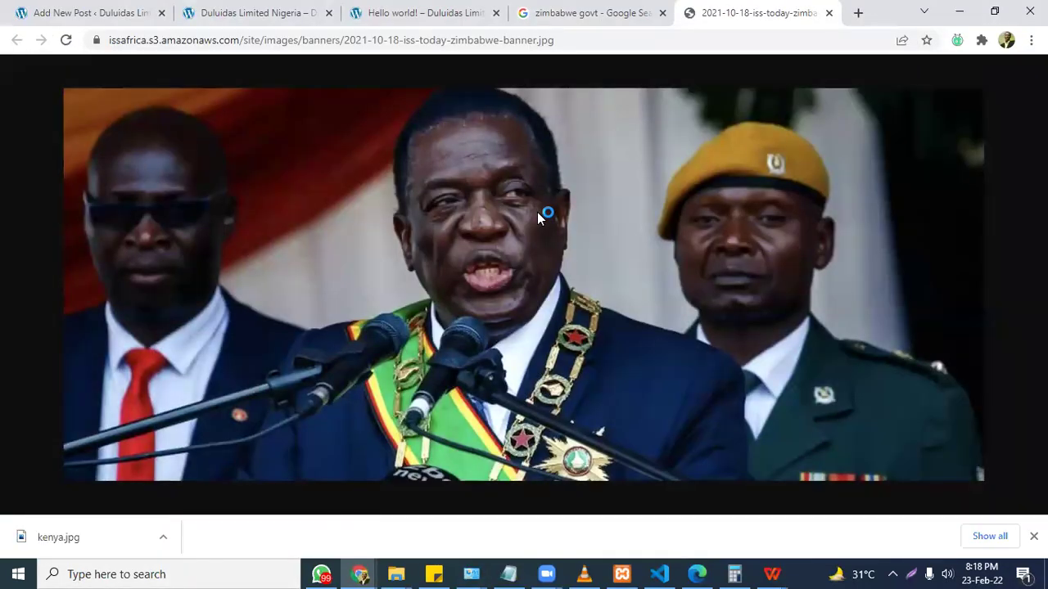
Upload zimba.jpg and set it as the post's featured image.
click(104, 12)
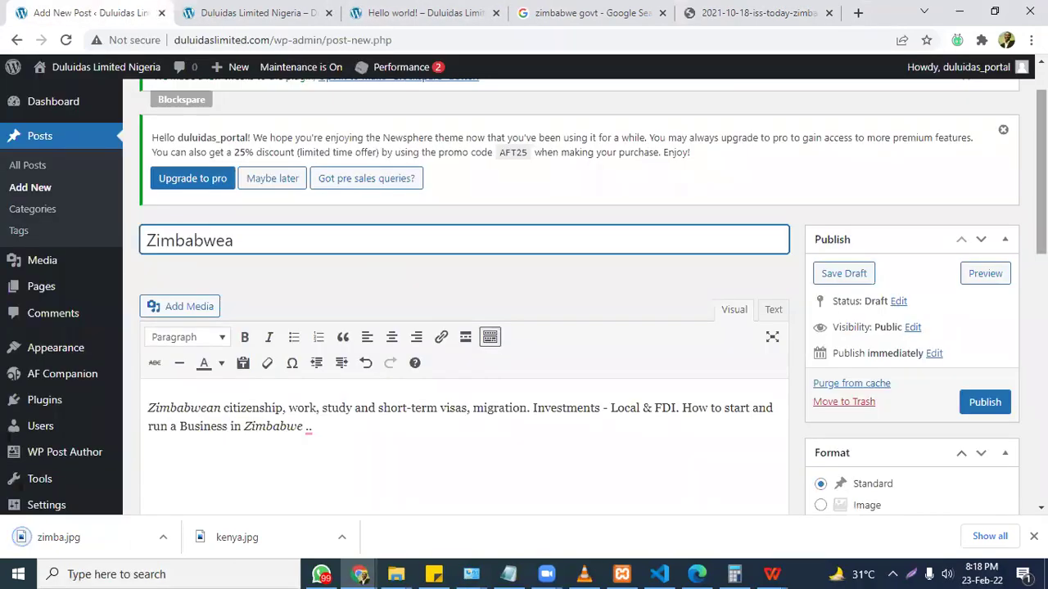
scroll(524, 311, down, 5)
scroll(891, 367, down, 3)
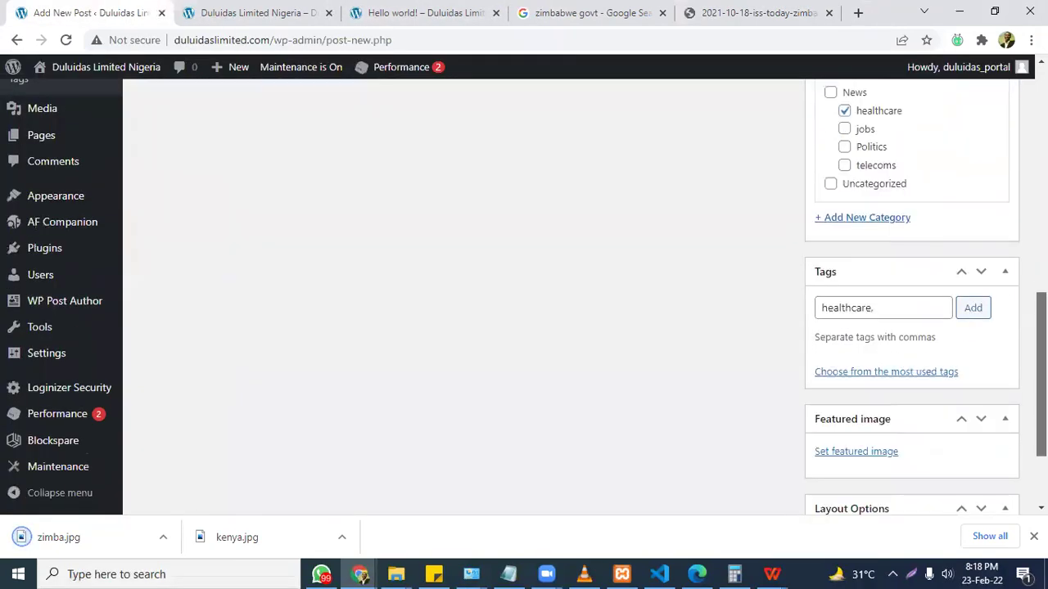
click(883, 377)
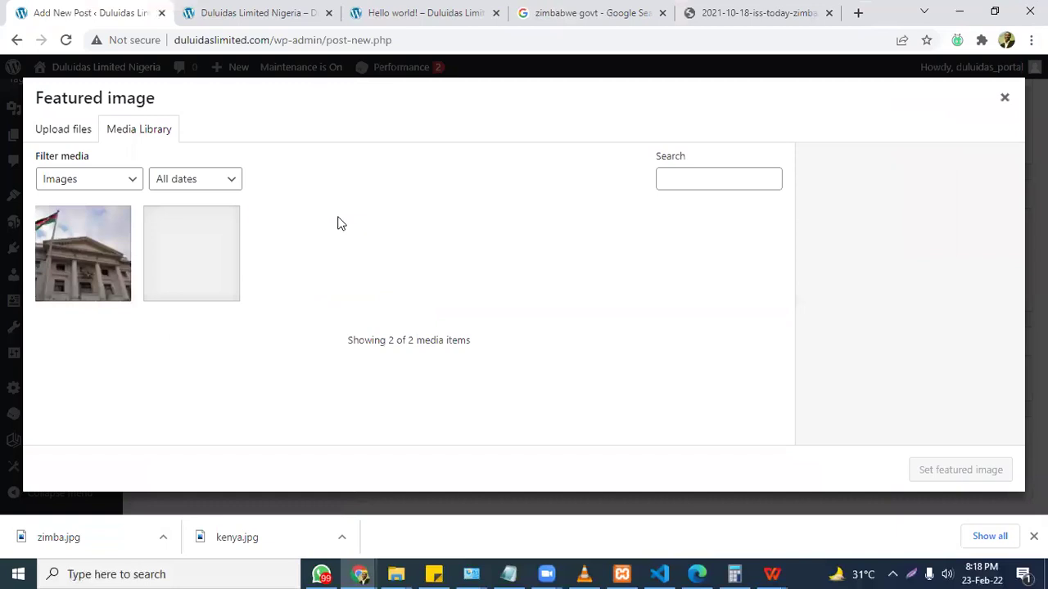
click(68, 131)
click(516, 317)
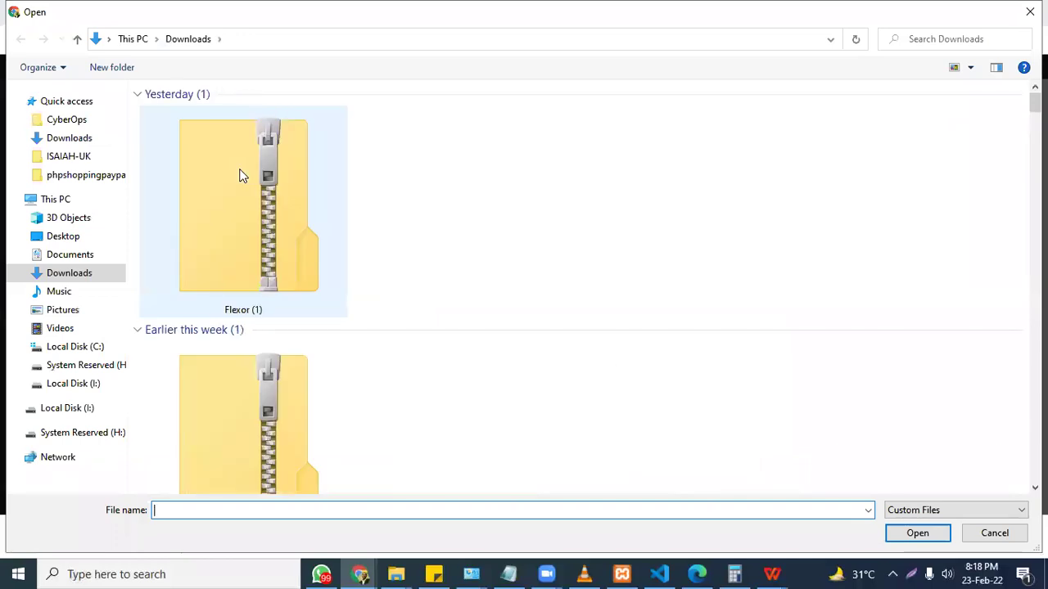
double_click(242, 176)
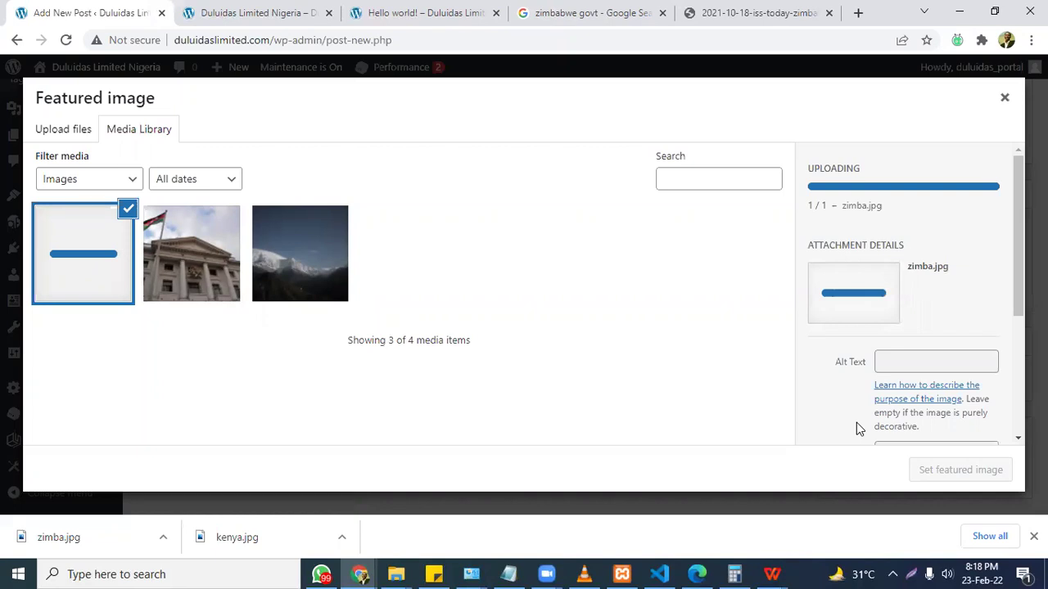
scroll(1018, 246, down, 1)
scroll(909, 295, down, 3)
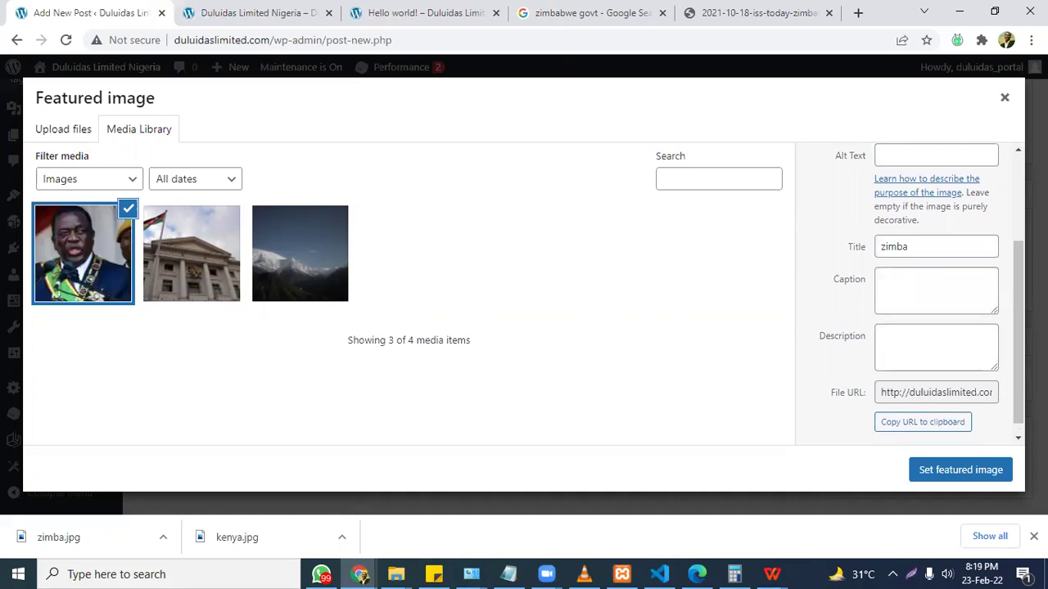
click(974, 468)
scroll(1003, 189, up, 5)
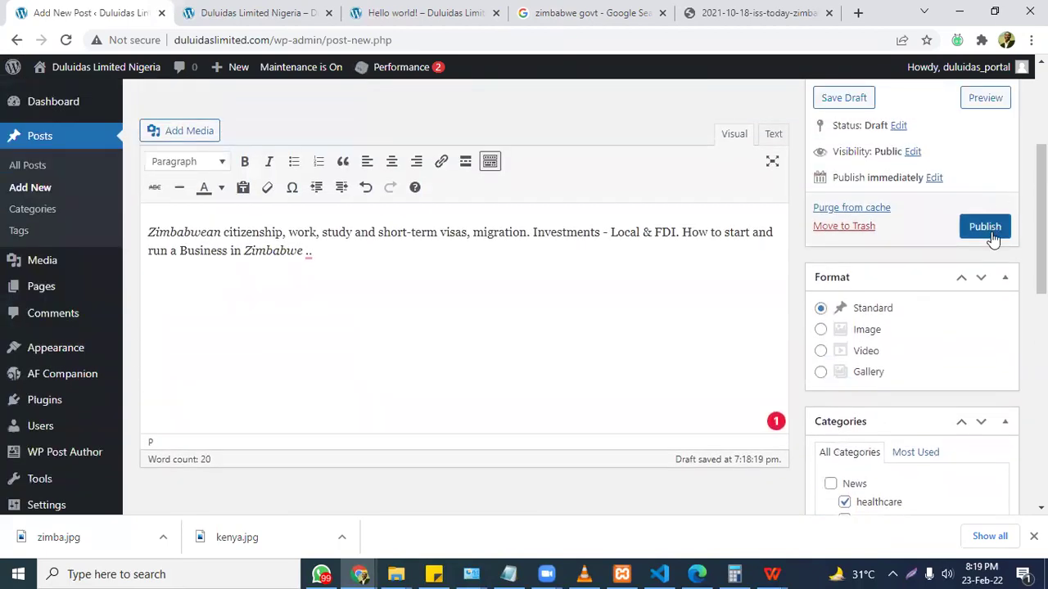
Publish the Zimbabwea post and reload the homepage to see it listed under healthcare.
click(987, 228)
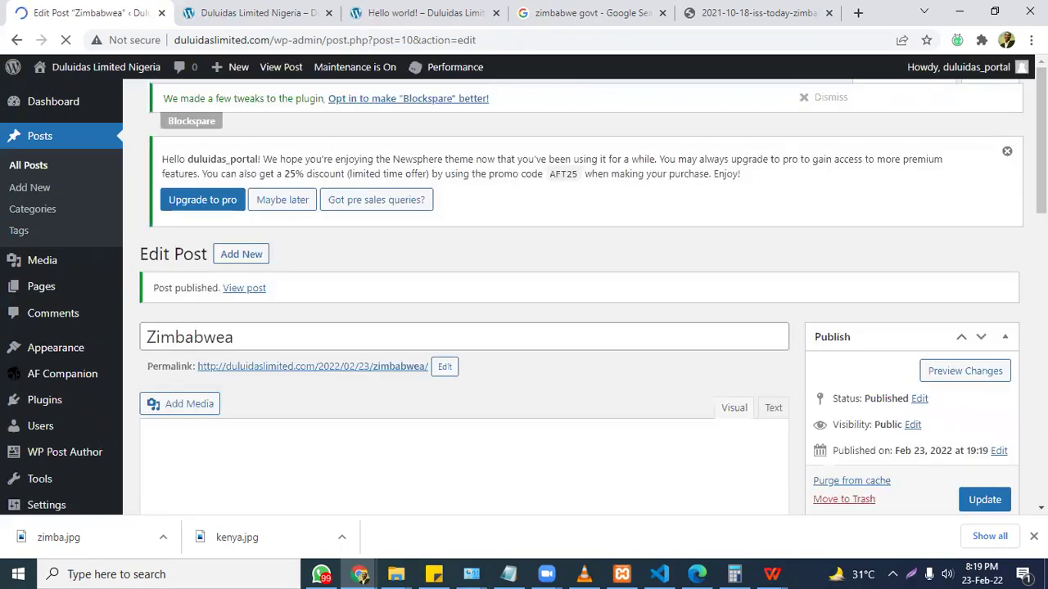
click(253, 12)
click(67, 40)
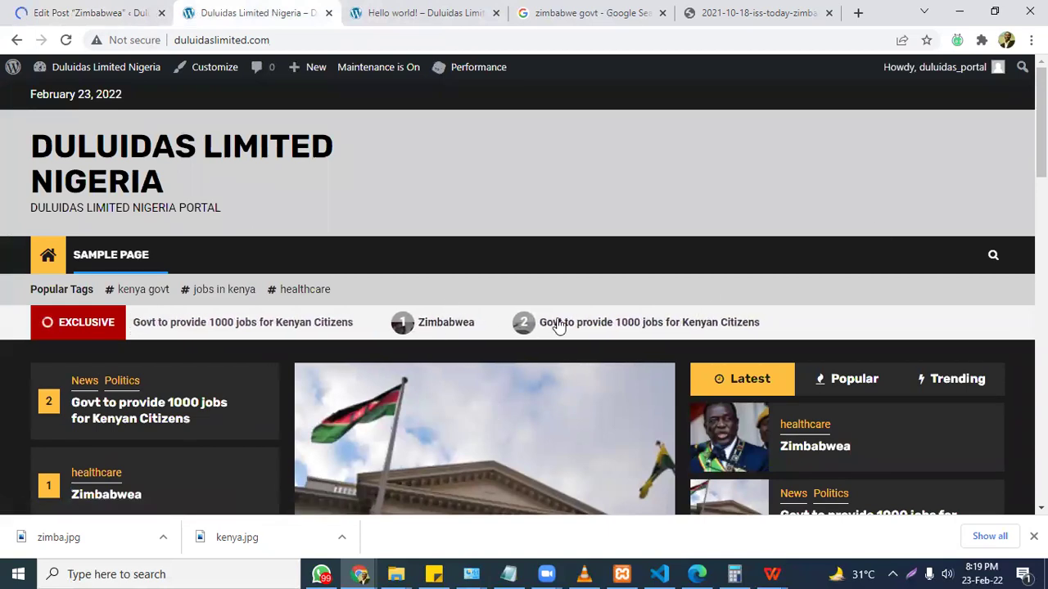
Scroll down the homepage to review the published posts.
scroll(614, 327, down, 3)
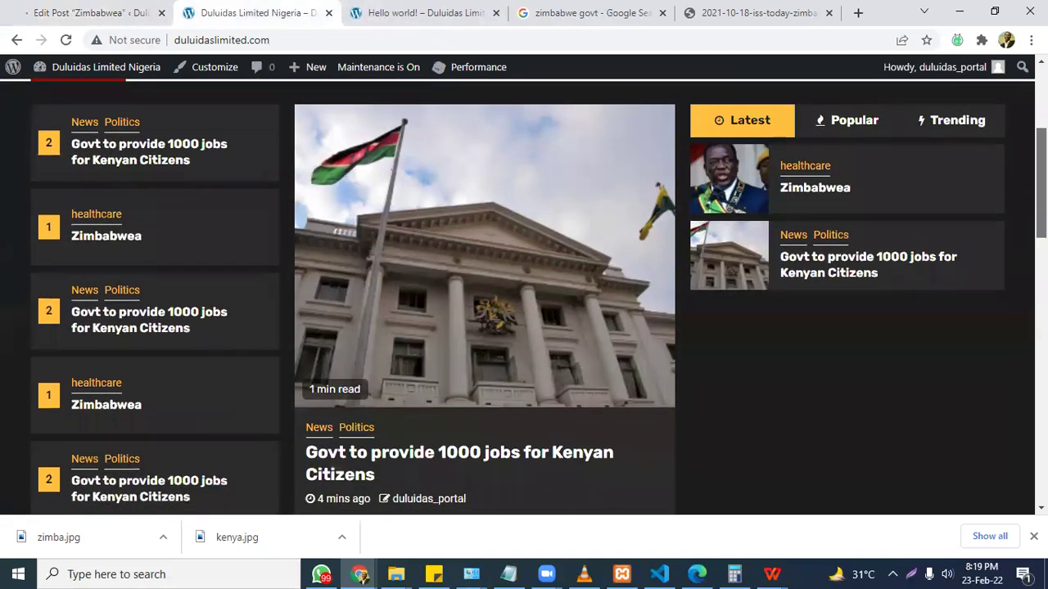
scroll(524, 295, down, 12)
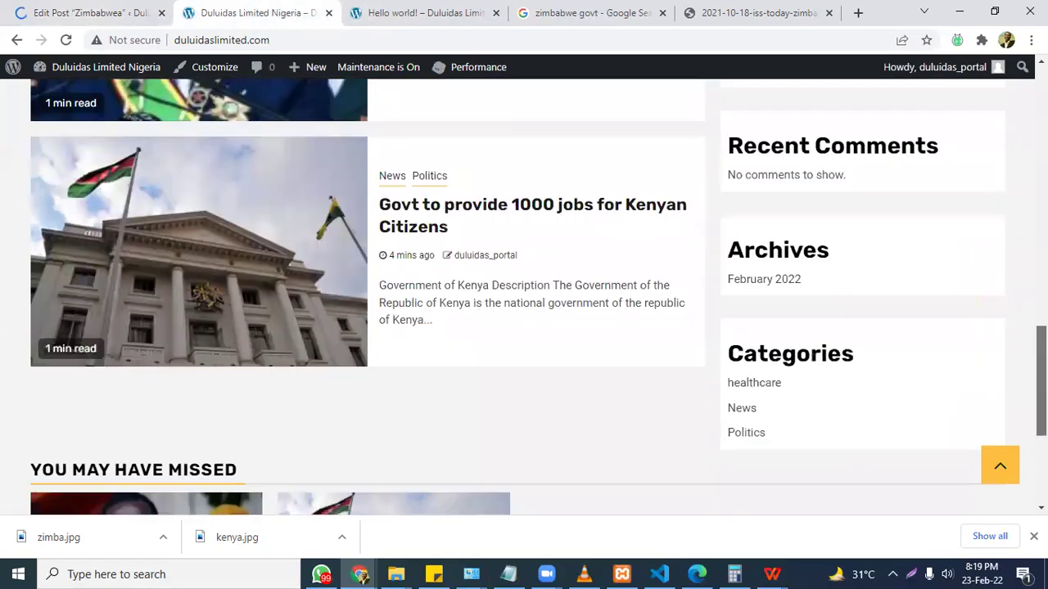
scroll(523, 295, down, 2)
scroll(524, 295, down, 3)
scroll(524, 295, up, 20)
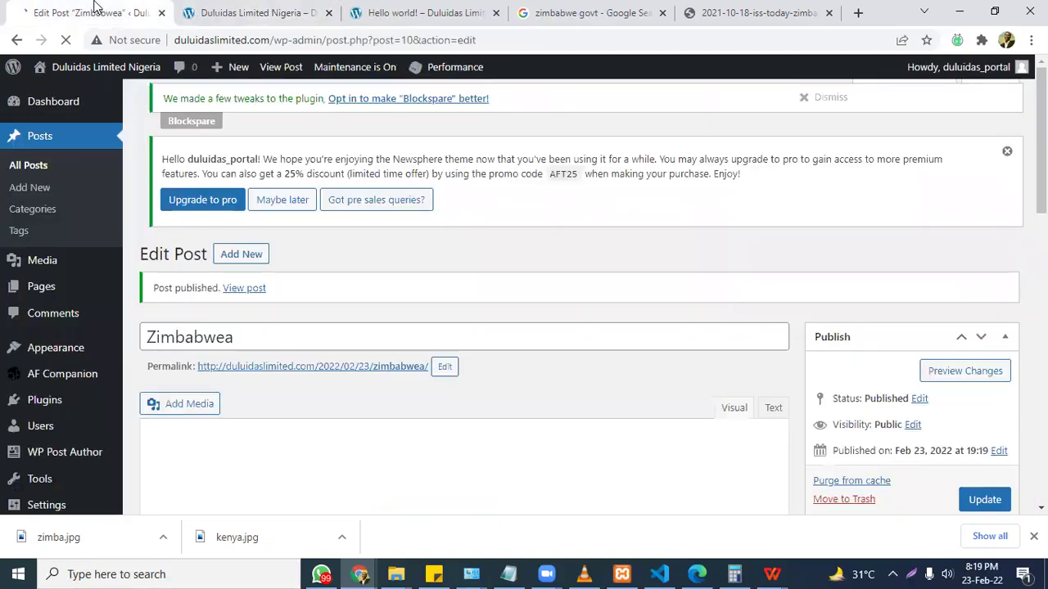
Open the admin Dashboard from the site-name menu, then switch to the WhatsApp window.
click(96, 10)
click(299, 7)
mouse_move(15, 68)
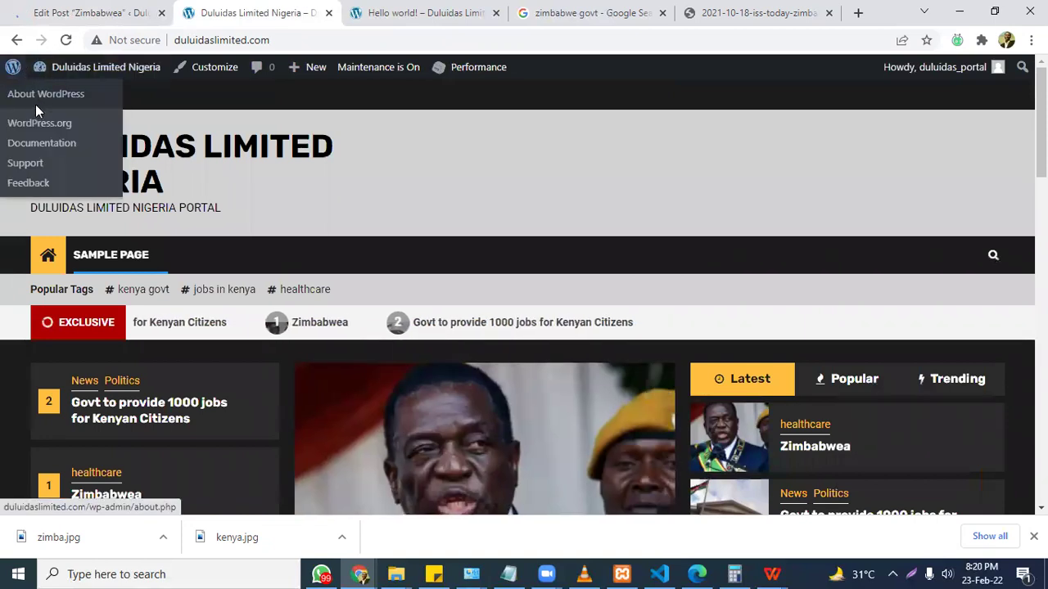
mouse_move(73, 77)
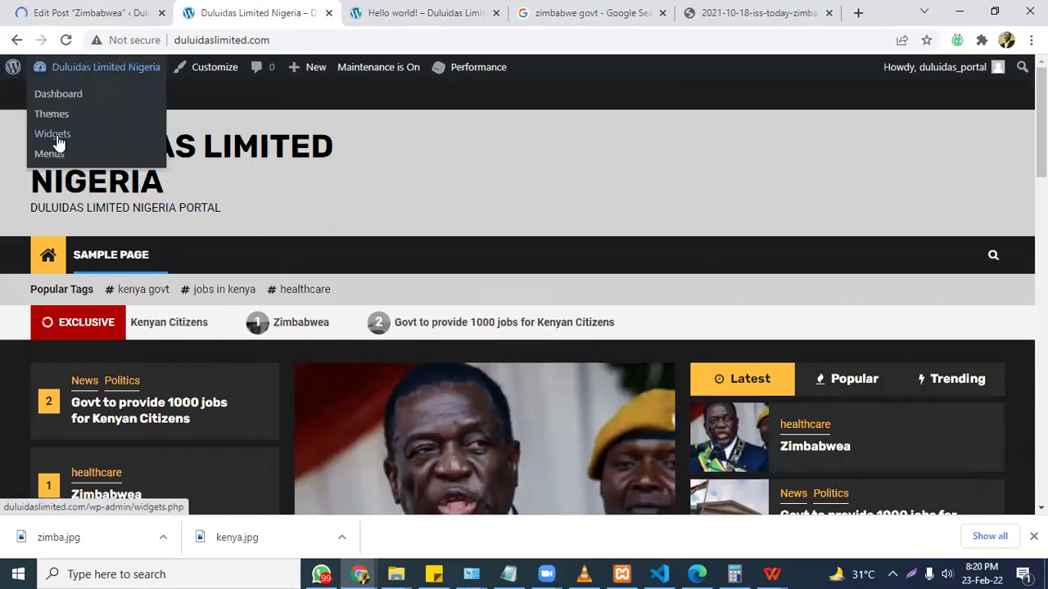
click(55, 97)
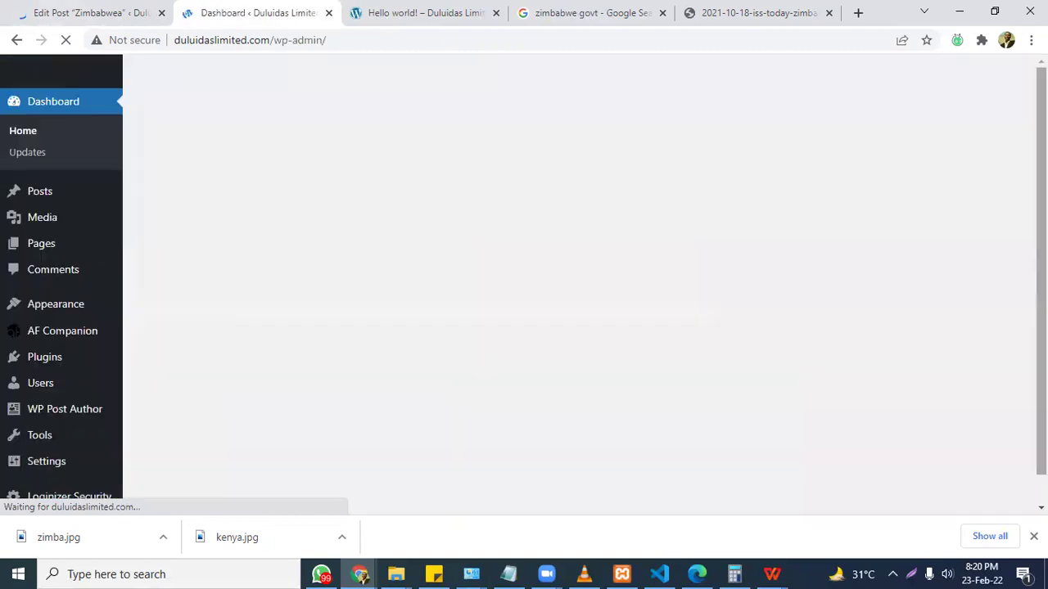
click(323, 573)
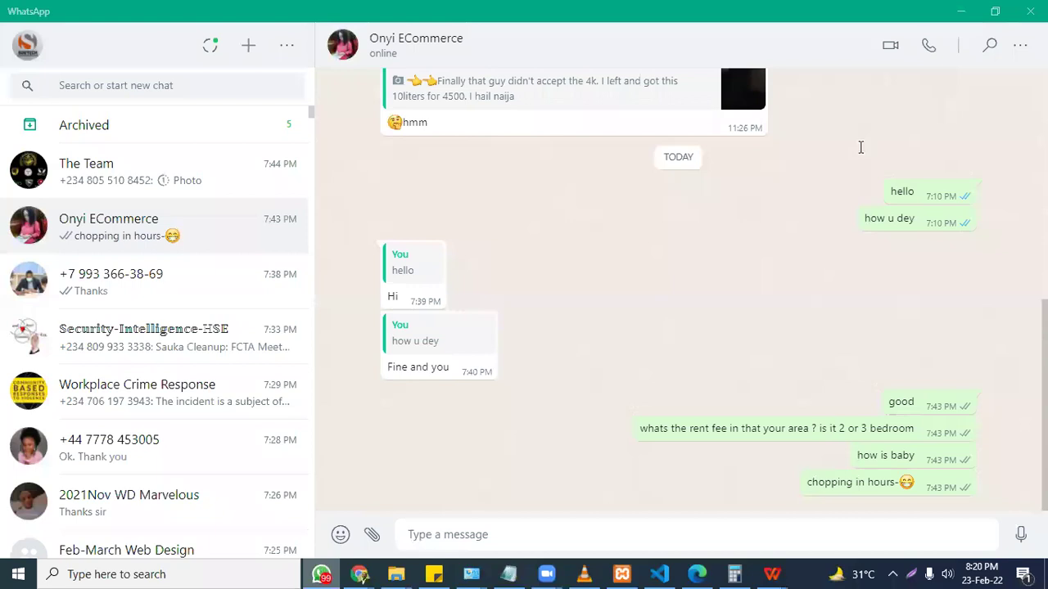
Add '- Users and multiple posting( post status- draft,publish,' below Create Posts in the agenda.
key(alt+Tab)
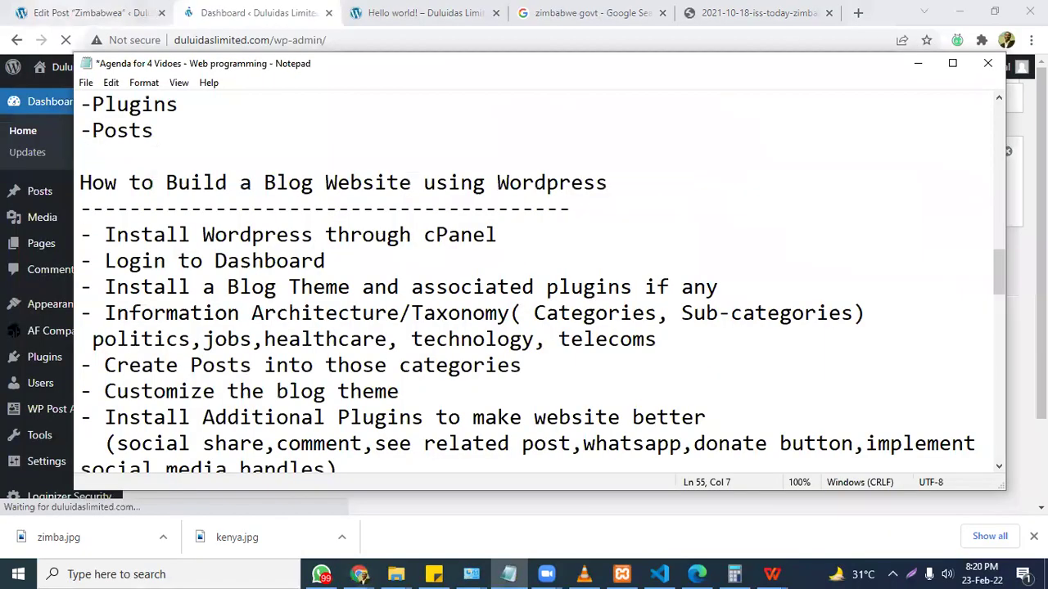
scroll(1011, 287, down, 1)
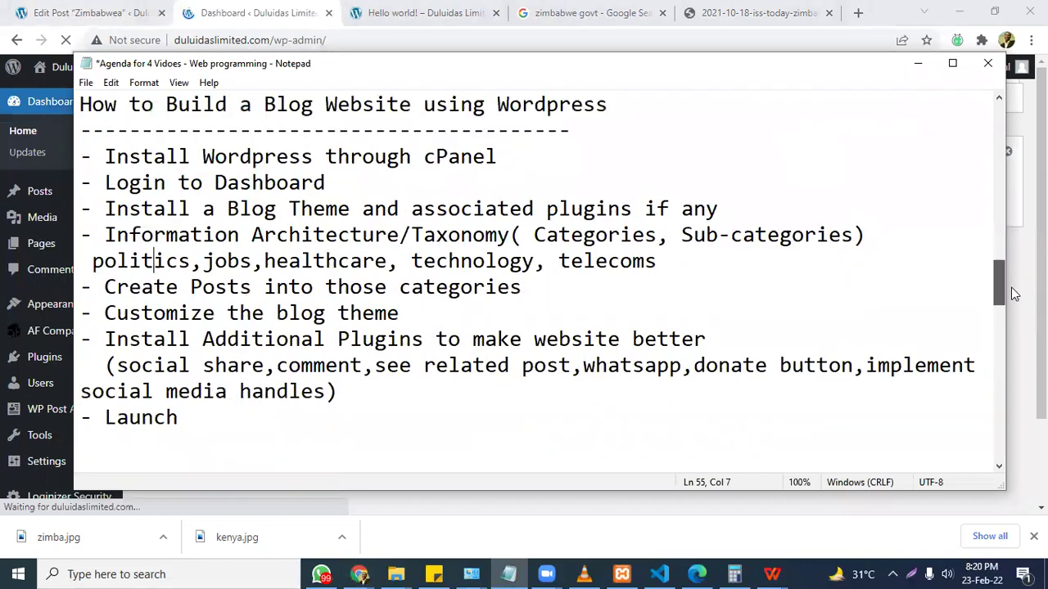
click(541, 287)
key(Return)
text(-)
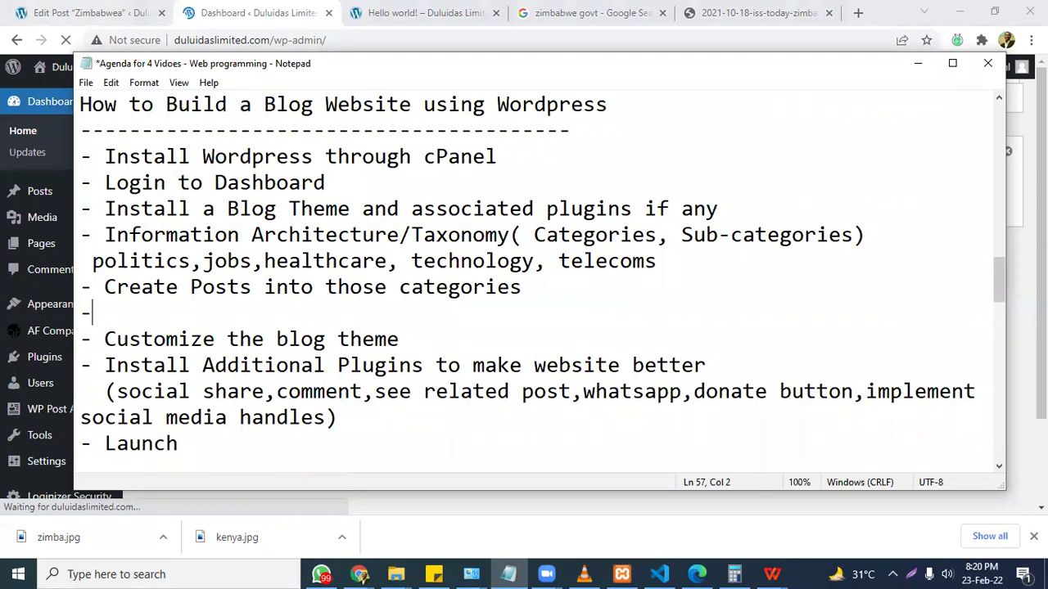
text( Users and m)
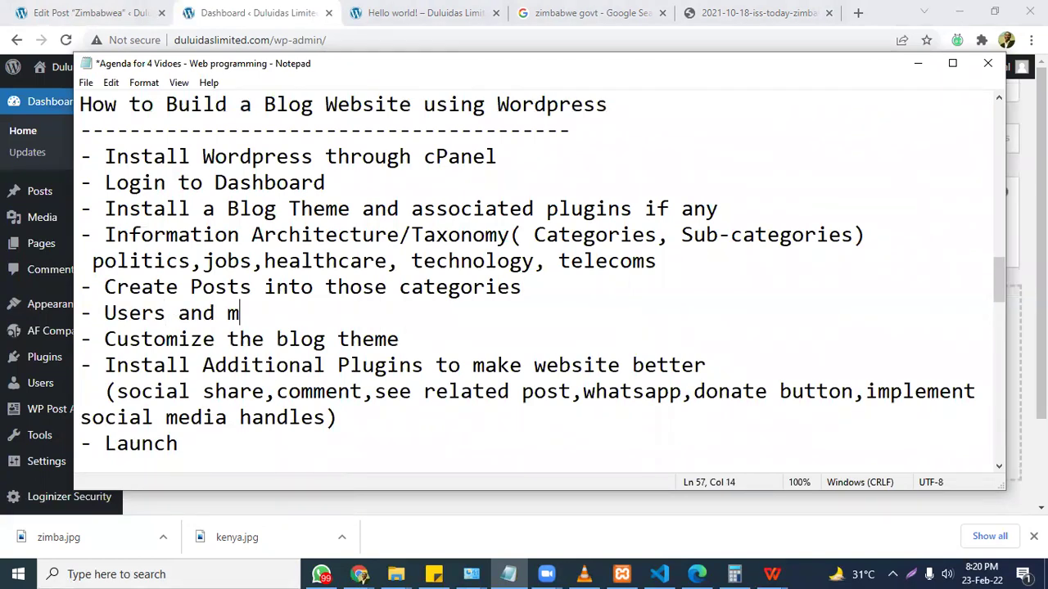
text(ultiple post)
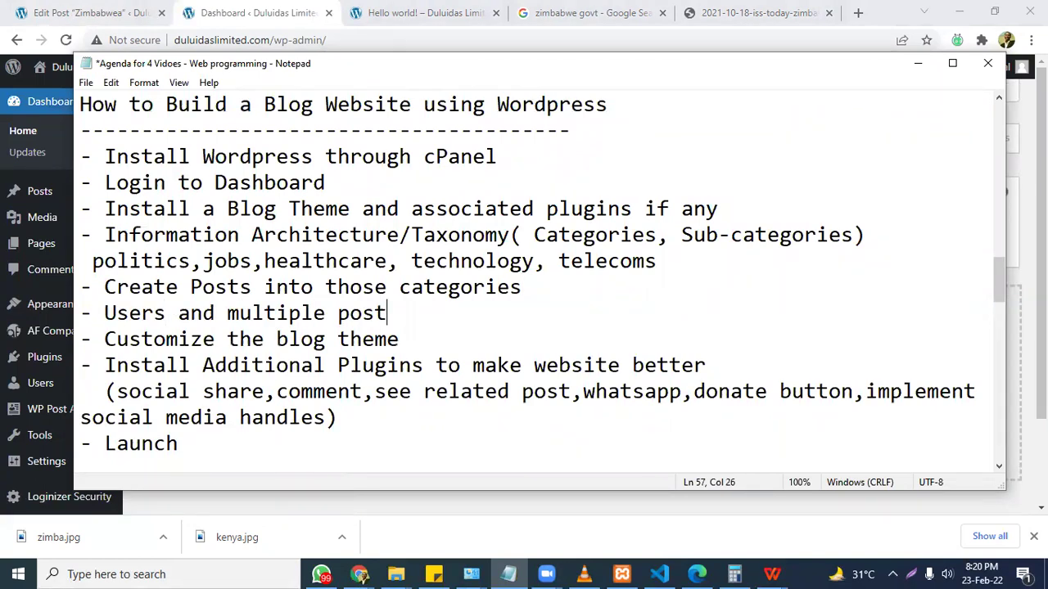
text(ing( post)
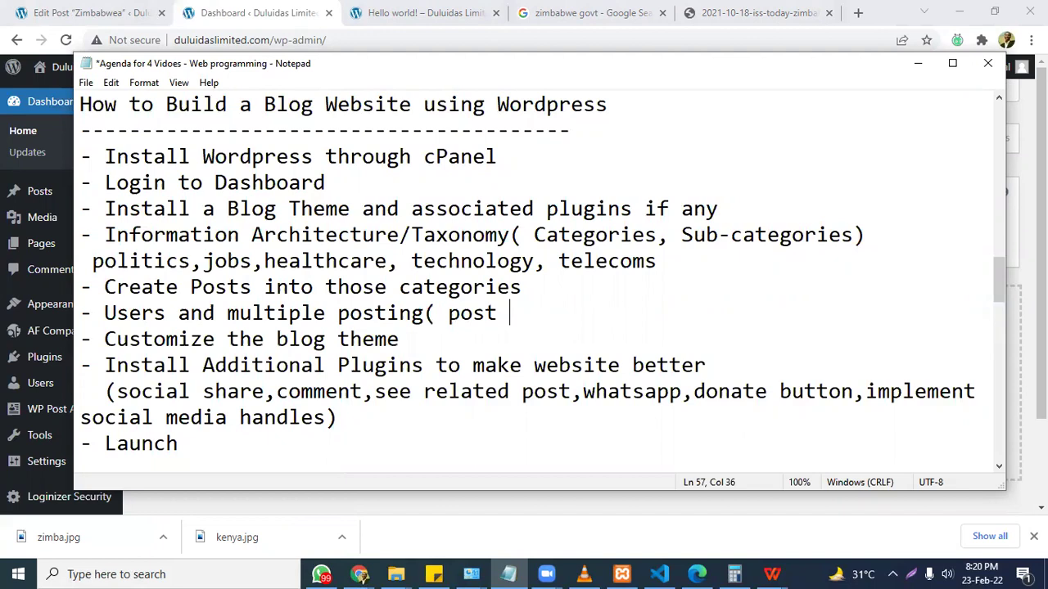
text(status- )
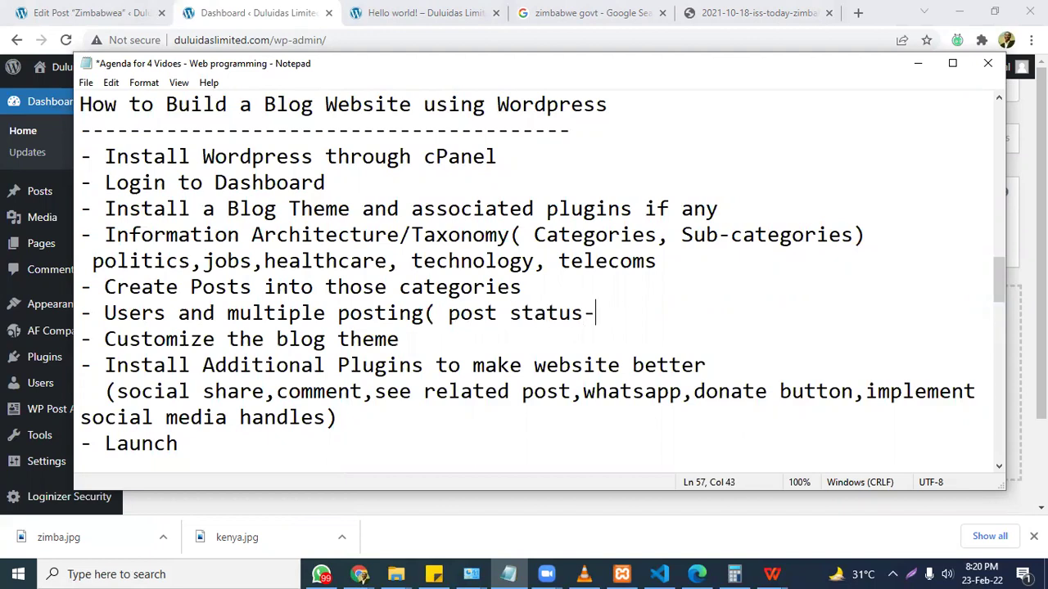
text(draft,pul)
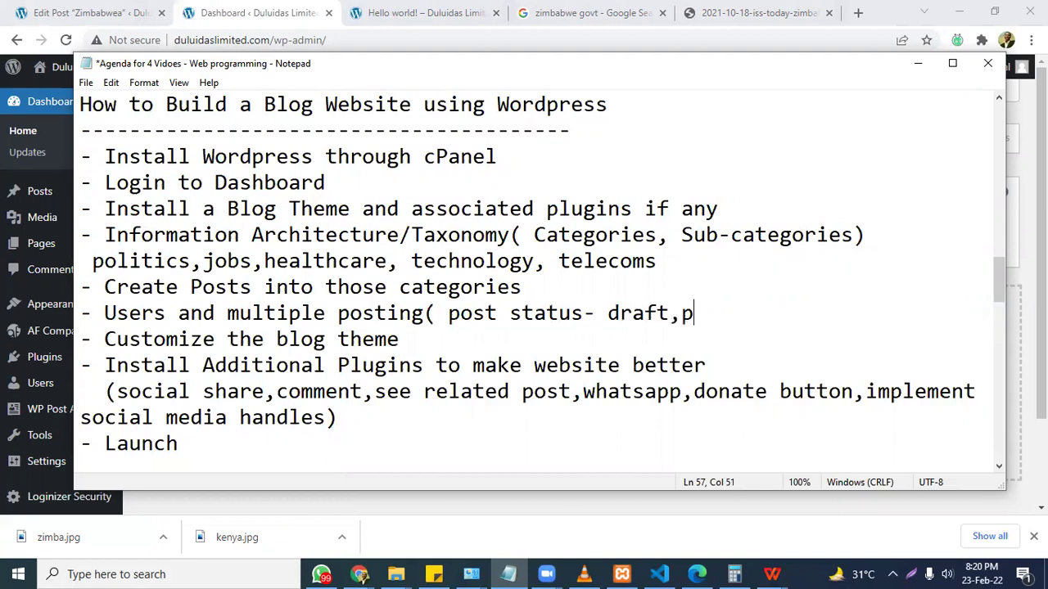
key(BackSpace)
text(blish,)
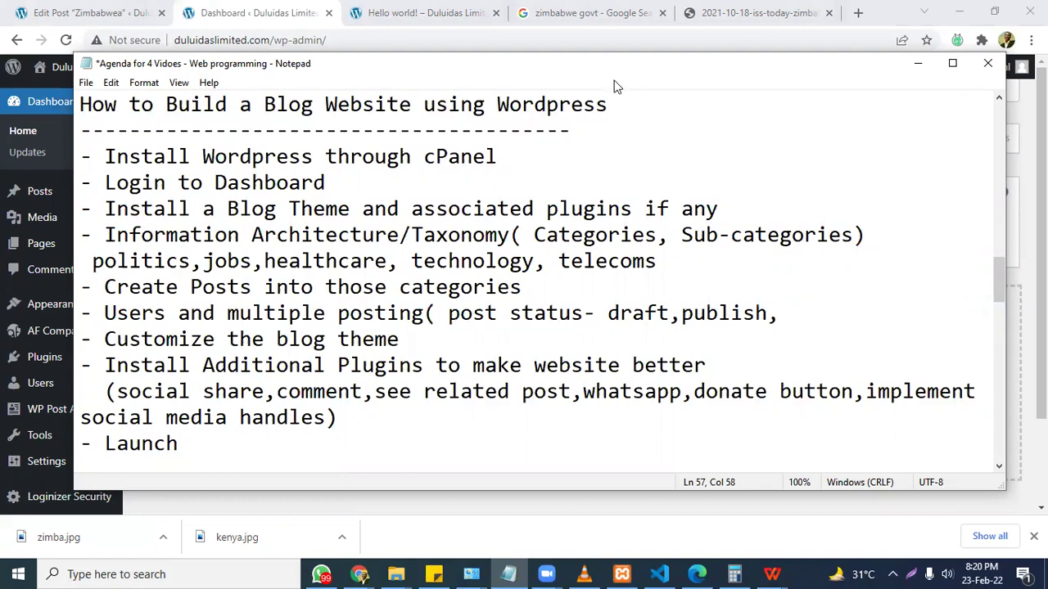
drag(618, 63, 338, 106)
click(90, 10)
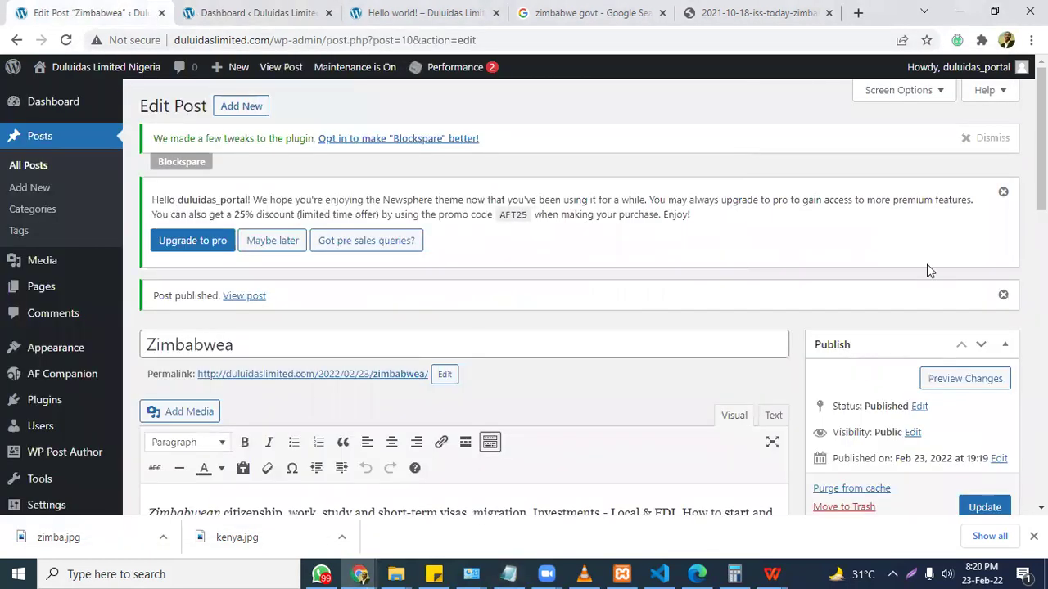
View the Zimbabwea post's available statuses in the Publish box status dropdown.
scroll(913, 254, down, 2)
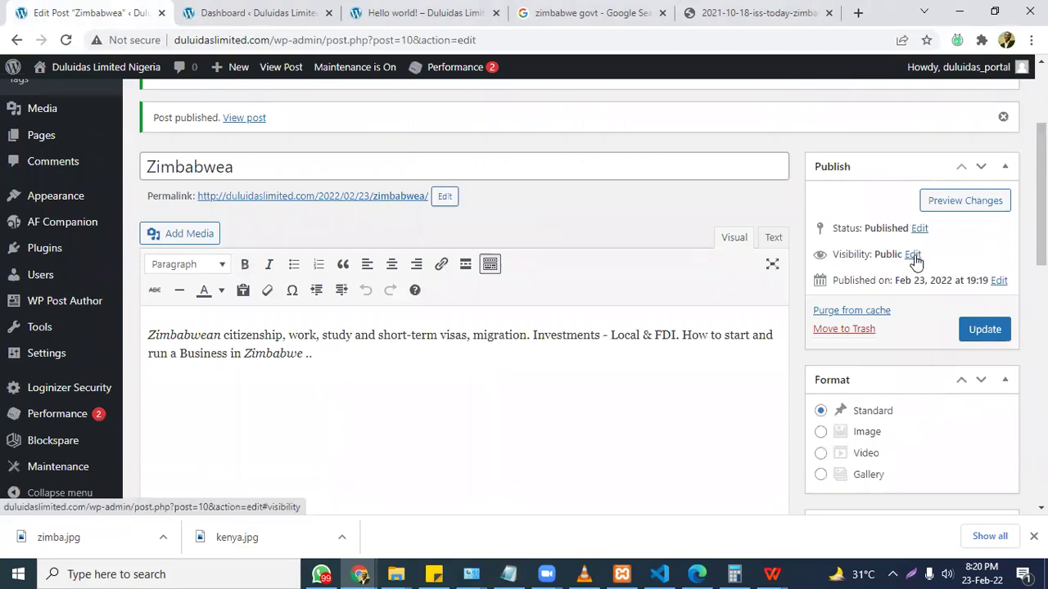
click(920, 229)
click(898, 252)
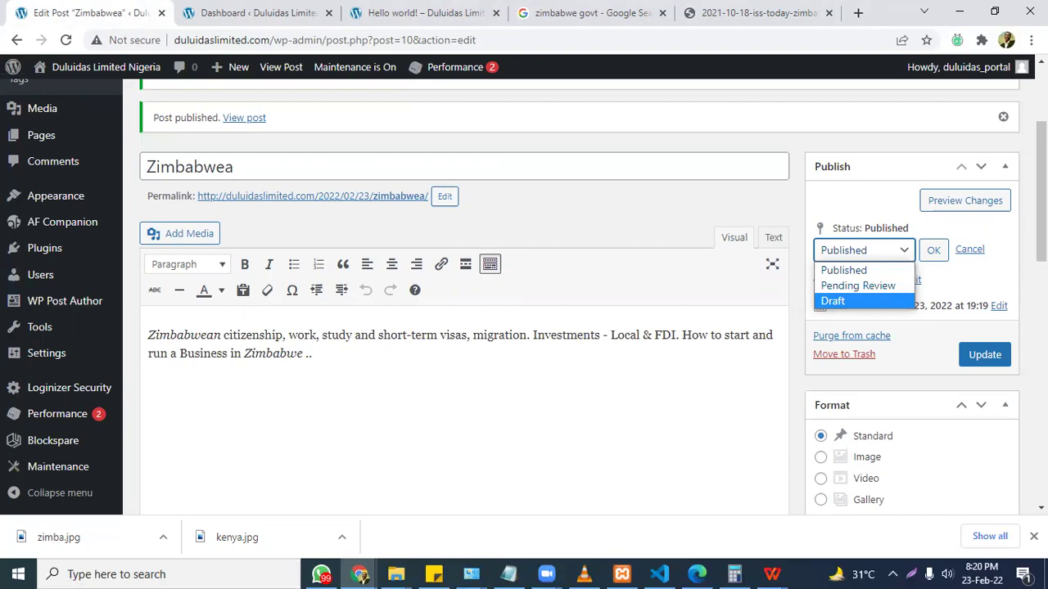
Finish the Notepad multiple-posting line with 'pending review)'.
key(alt+Tab)
text(pending )
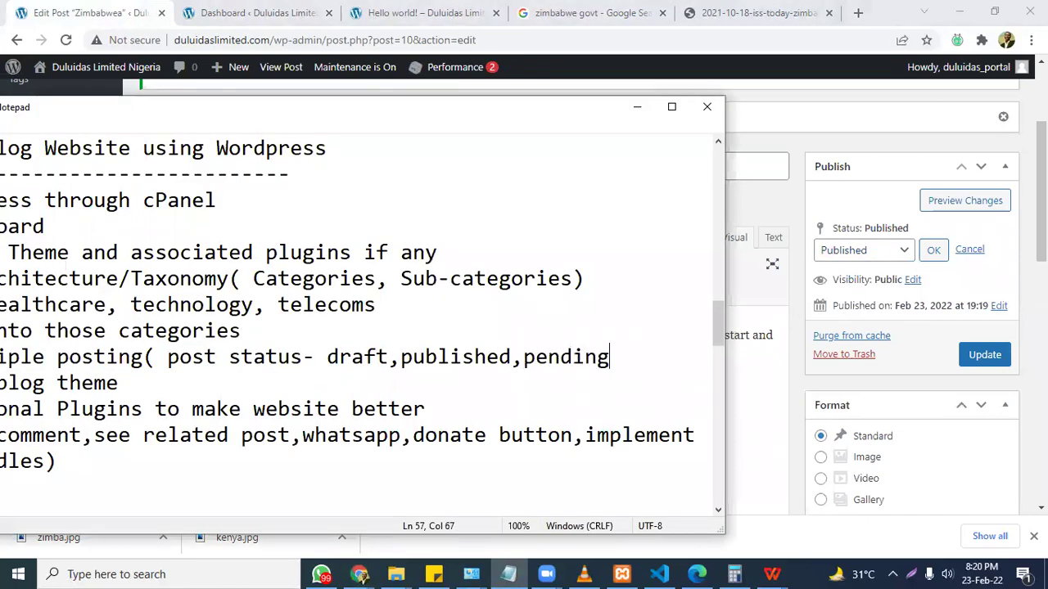
text(rv)
key(BackSpace)
key(BackSpace)
text(r)
key(BackSpace)
text(evire)
key(BackSpace)
key(BackSpace)
text(w)
key(BackSpace)
text(ew))
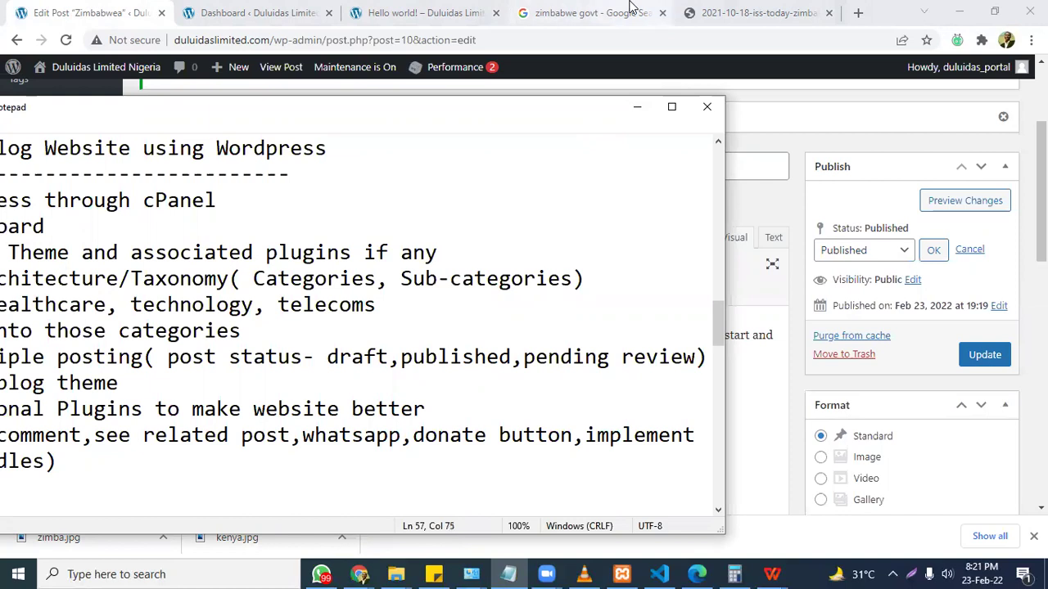
Load jdan.org in the last browser tab.
click(757, 12)
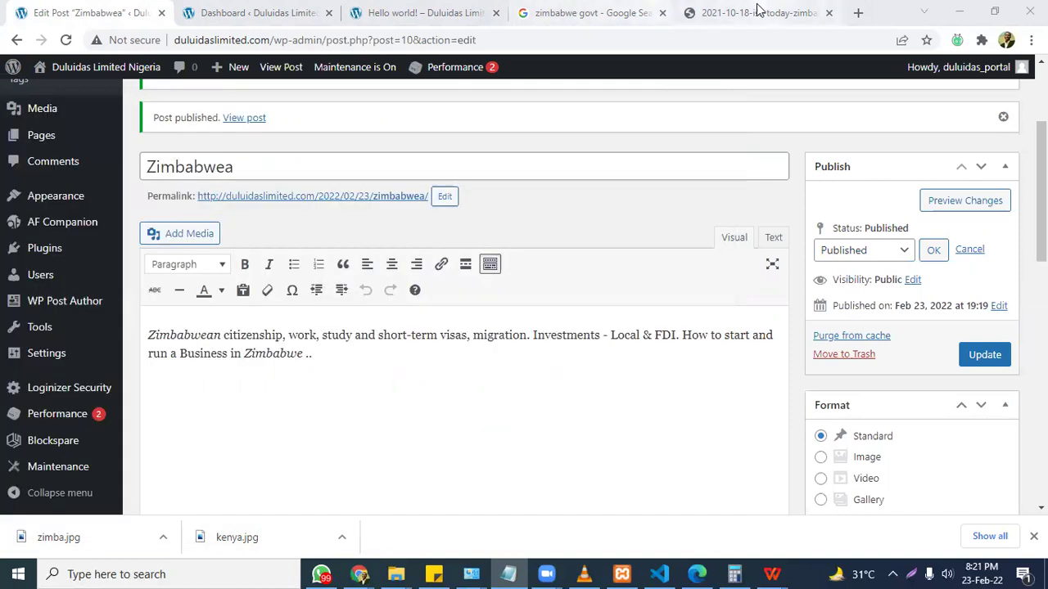
click(726, 41)
text(jd)
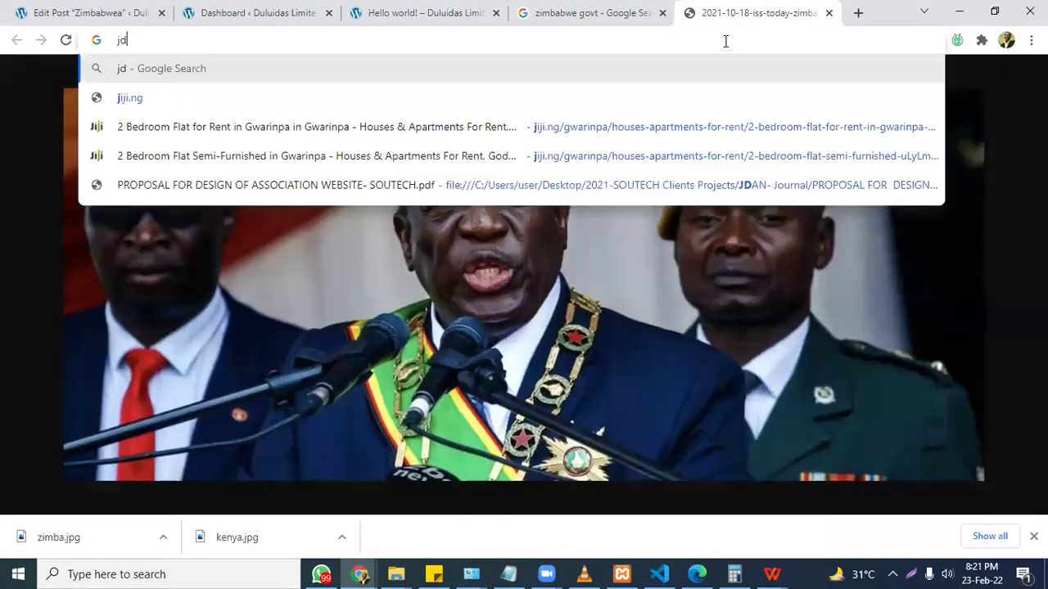
text(an.org)
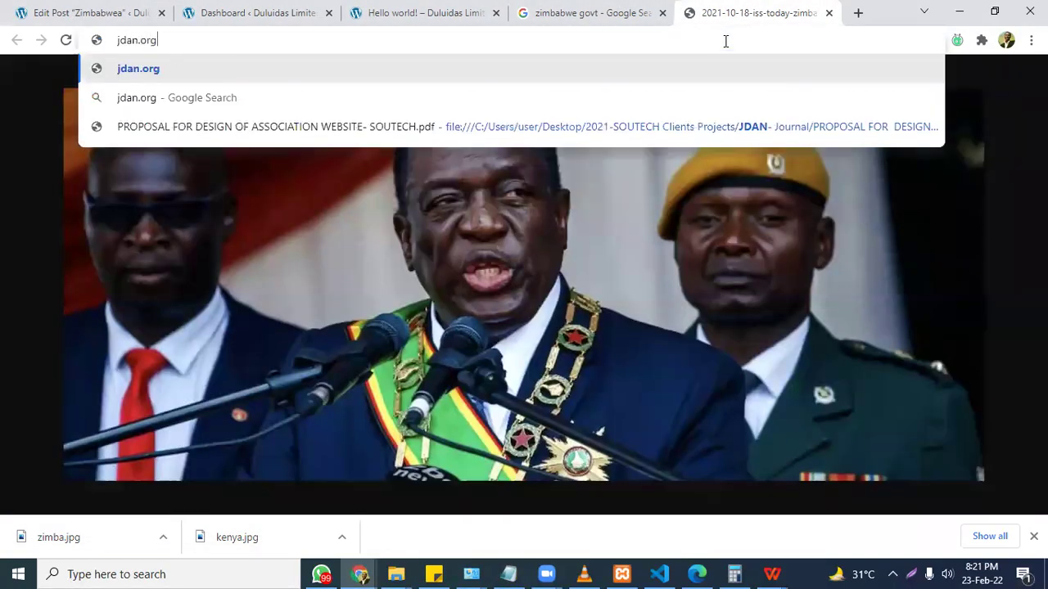
key(Return)
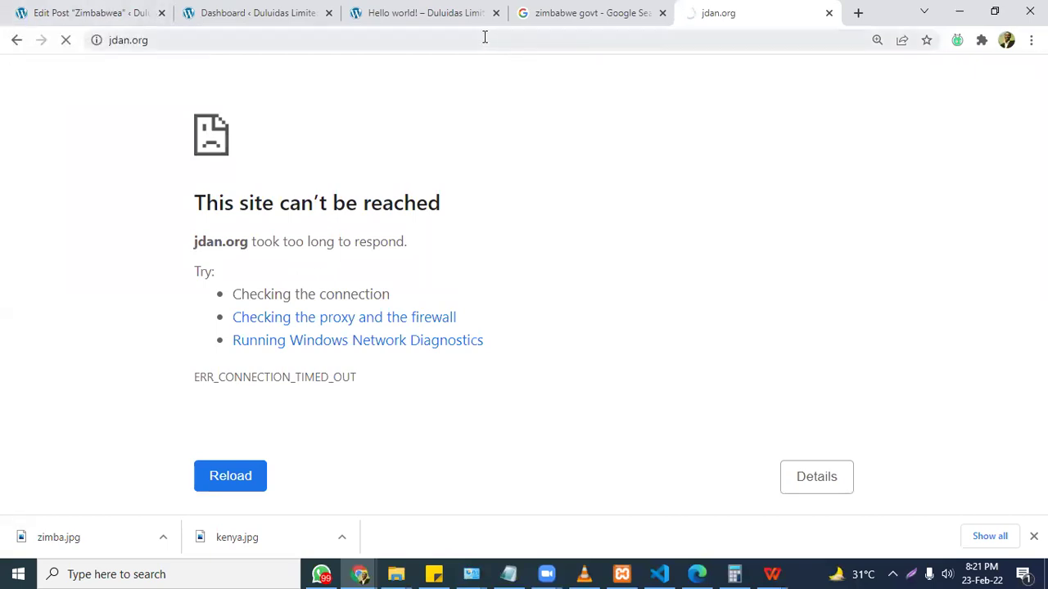
Retry the address as jdan.org.ng, then go back to the WordPress tabs.
click(485, 37)
click(484, 37)
text(.ng)
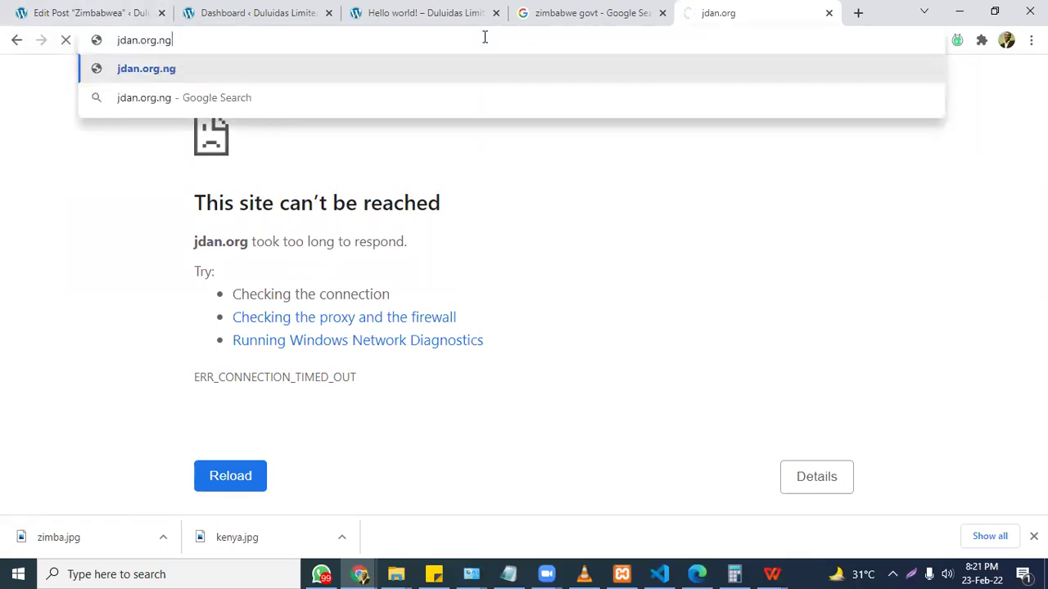
key(Return)
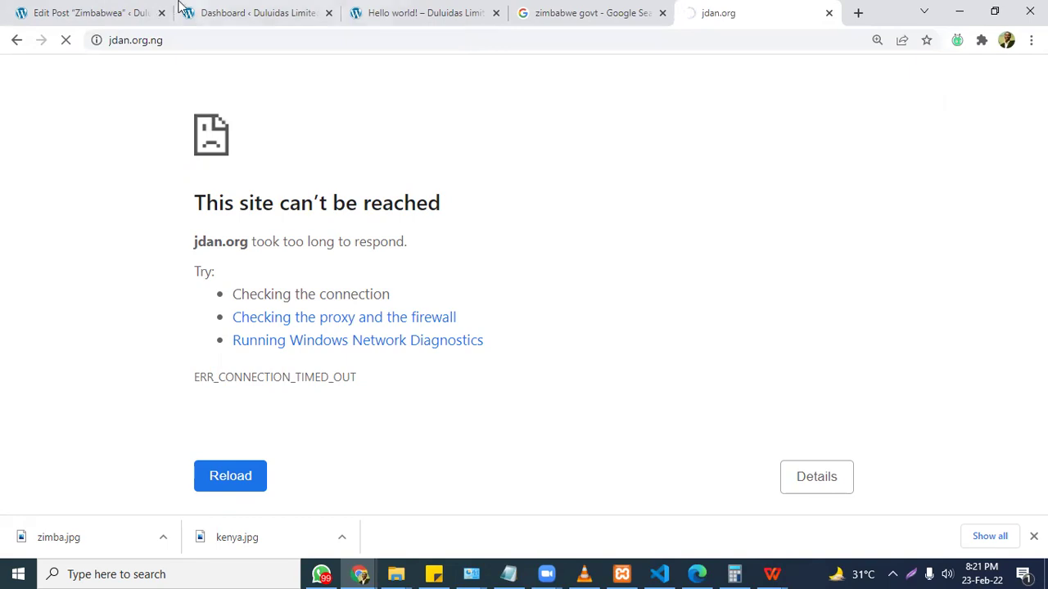
click(110, 6)
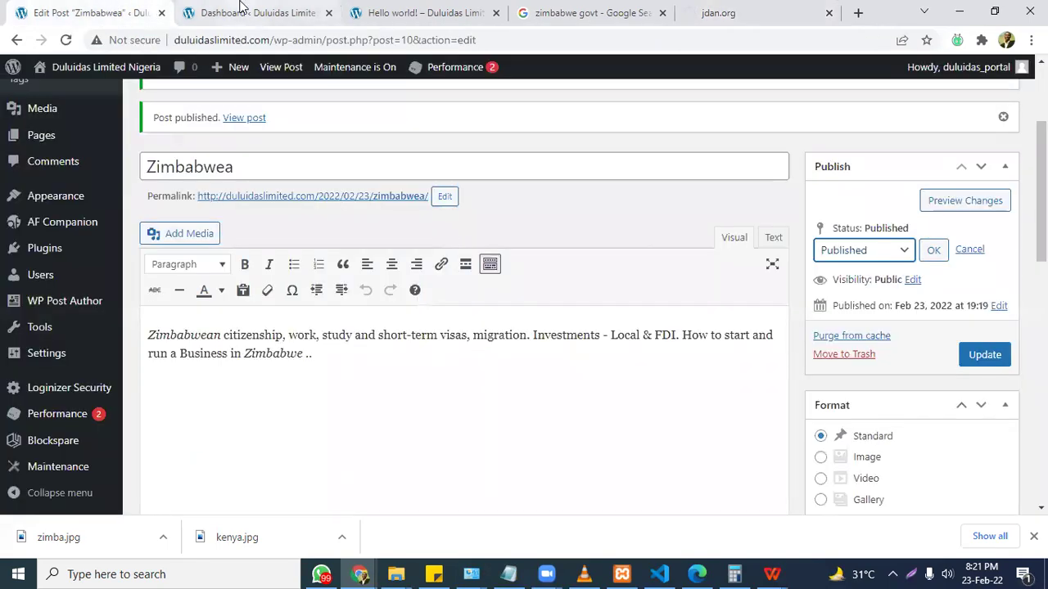
click(242, 8)
Open All Users, dismiss the Newsphere upgrade notice, and reopen the Users list.
mouse_move(34, 387)
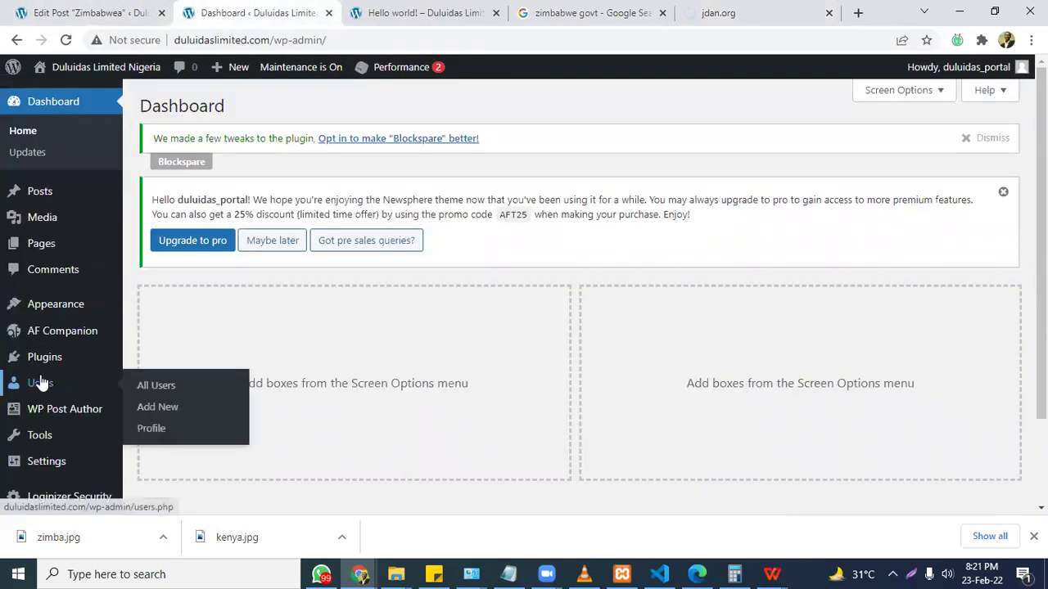
click(148, 391)
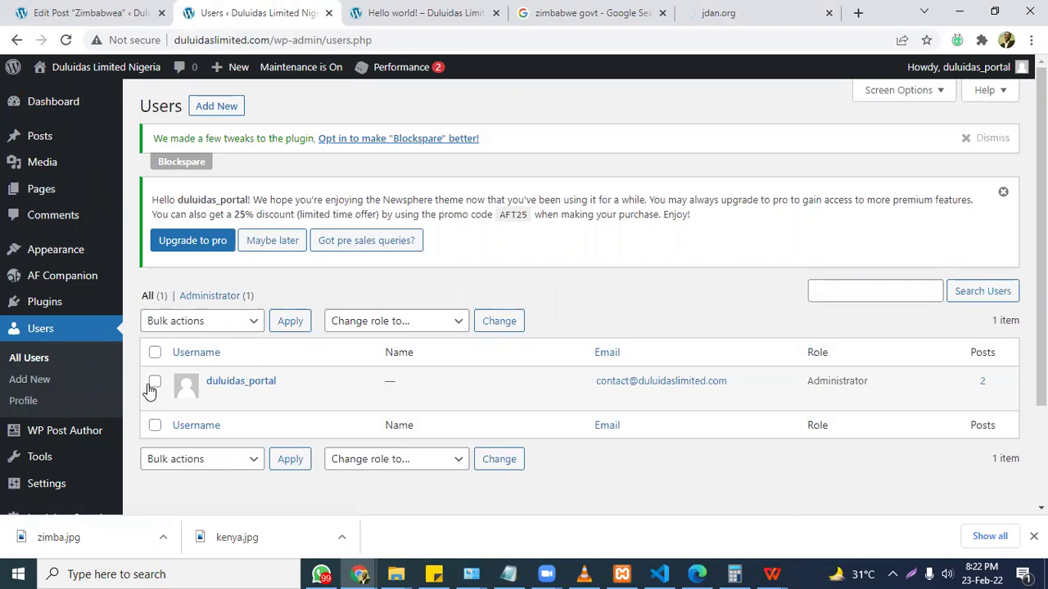
click(1000, 194)
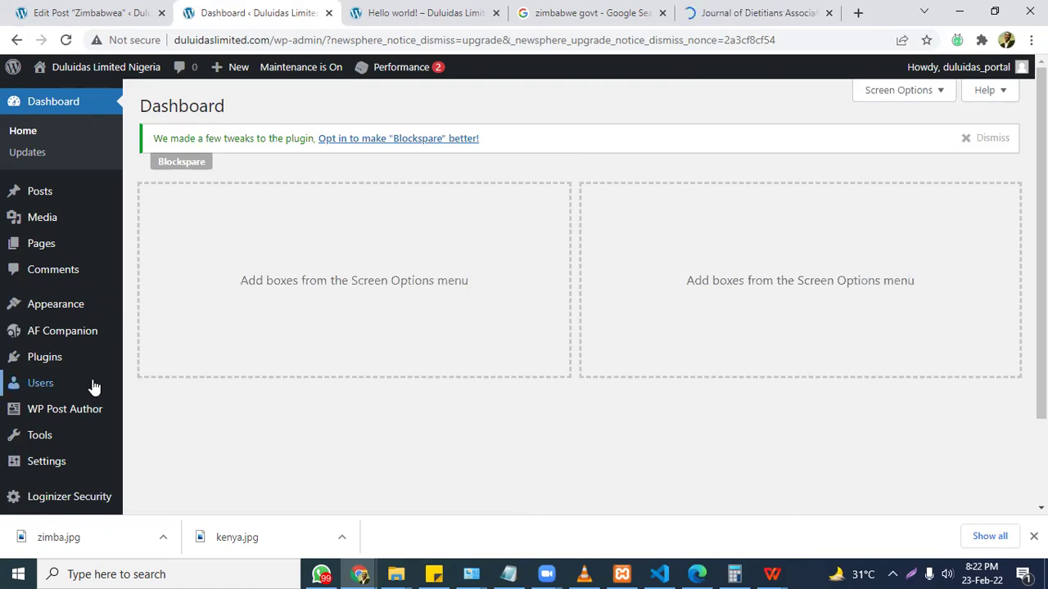
mouse_move(94, 383)
click(160, 384)
Google 'types of wordpress users and their functions' in a new tab and open the WPBeginner result.
click(859, 13)
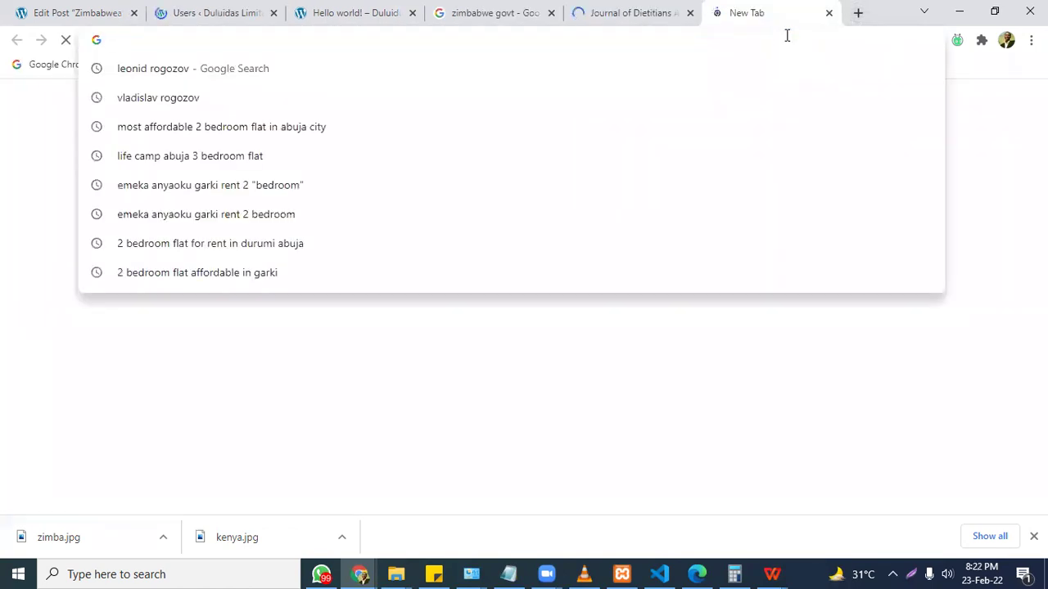
text(types of )
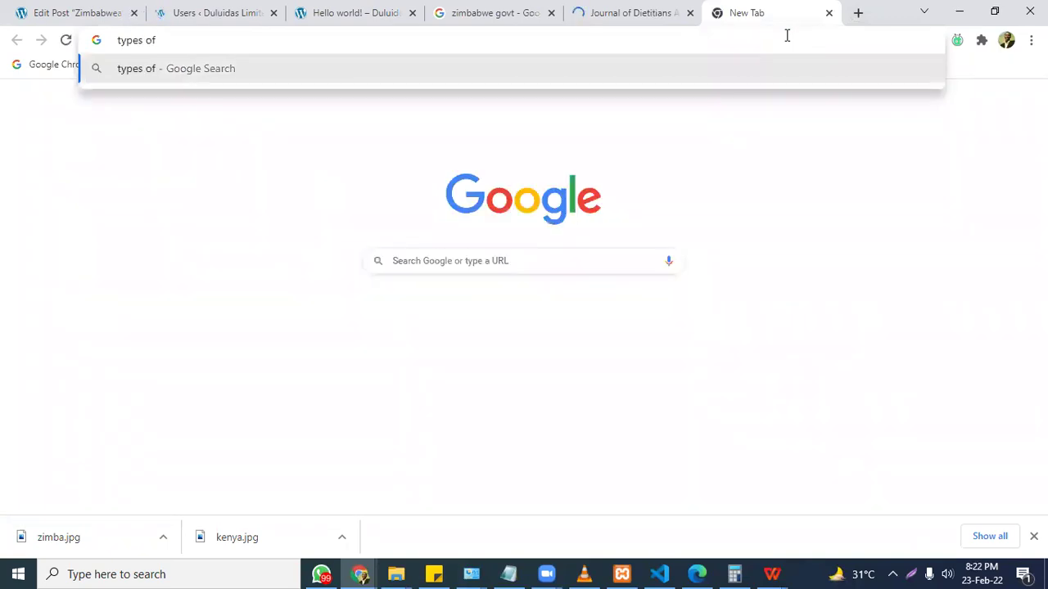
text(wordpress users and their)
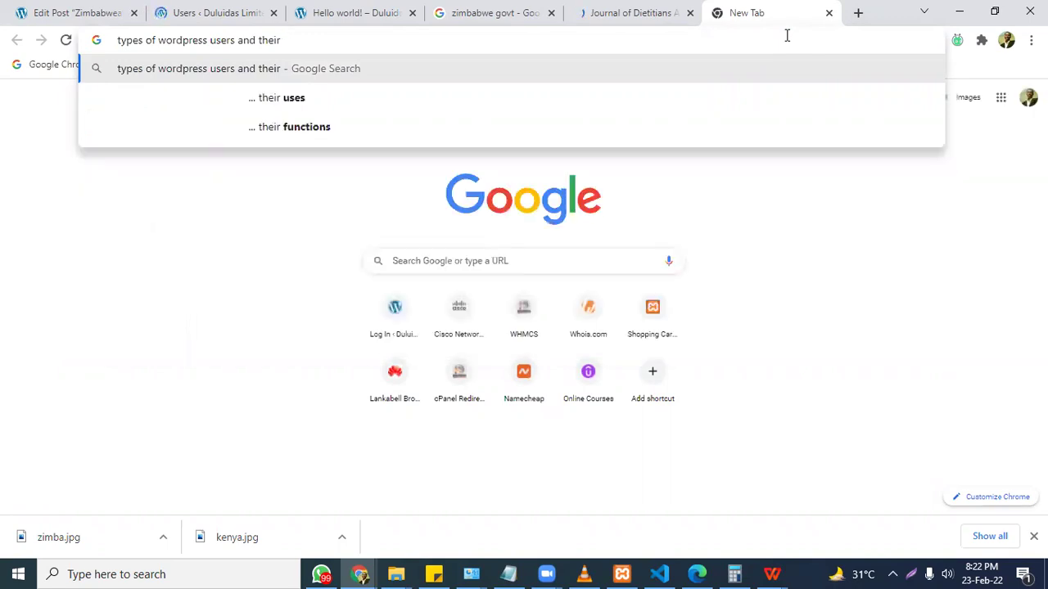
key(Down)
key(Down)
key(Return)
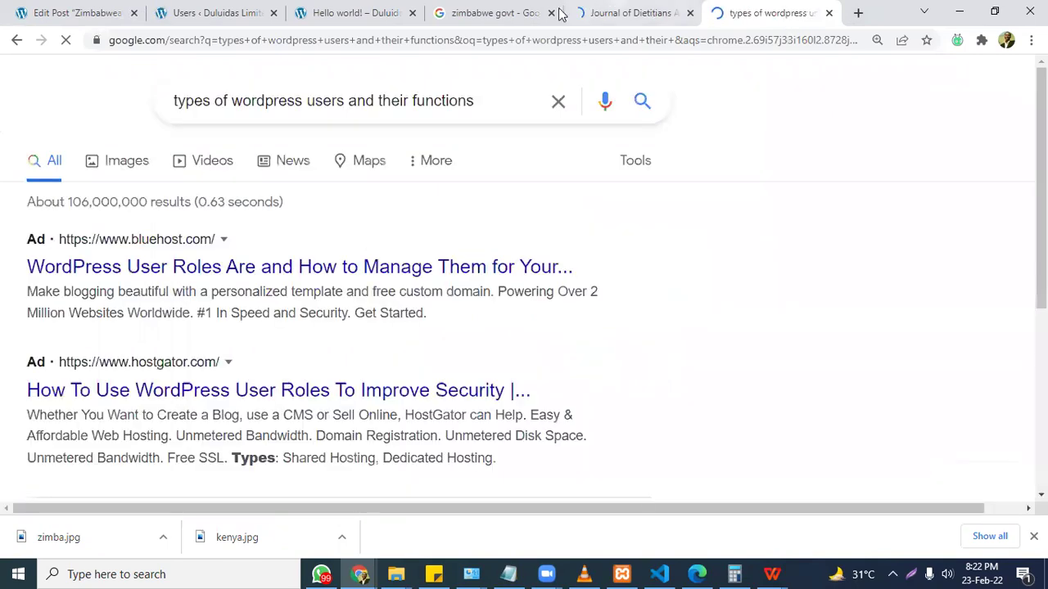
scroll(442, 270, down, 2)
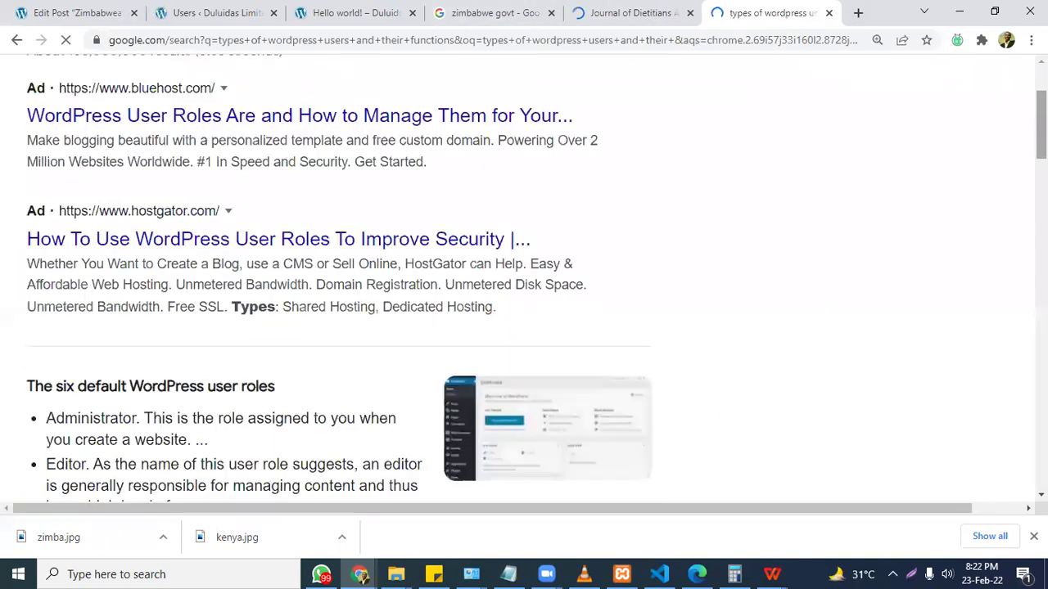
scroll(505, 253, down, 3)
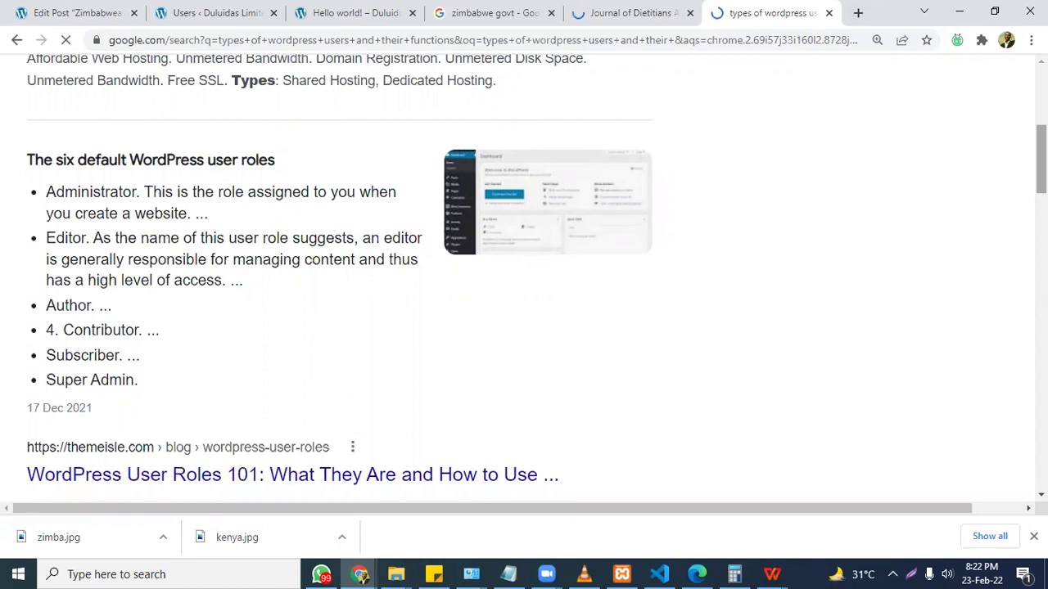
scroll(524, 279, down, 4)
scroll(523, 278, down, 4)
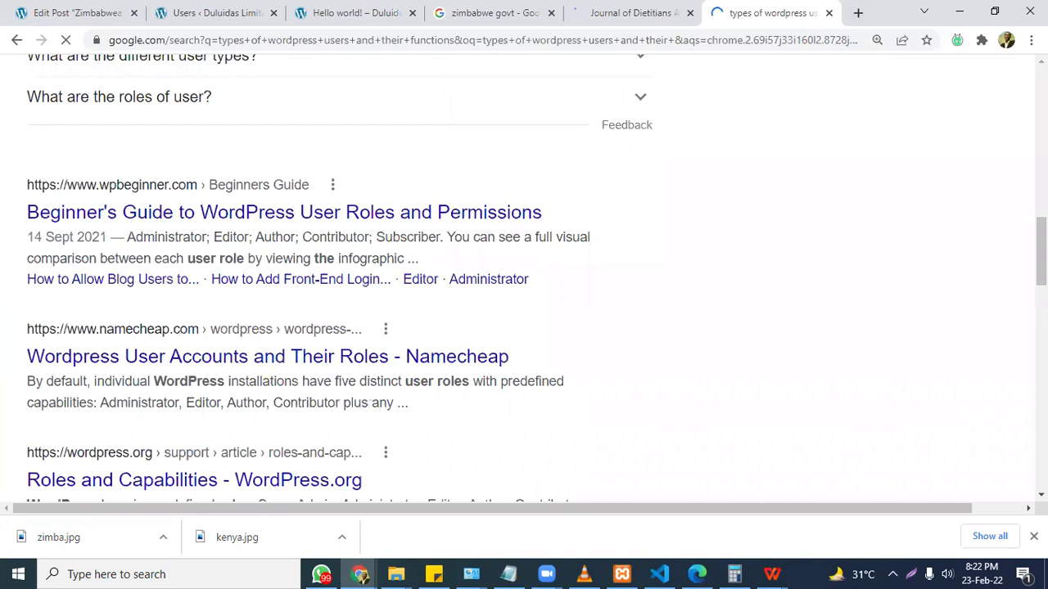
click(368, 217)
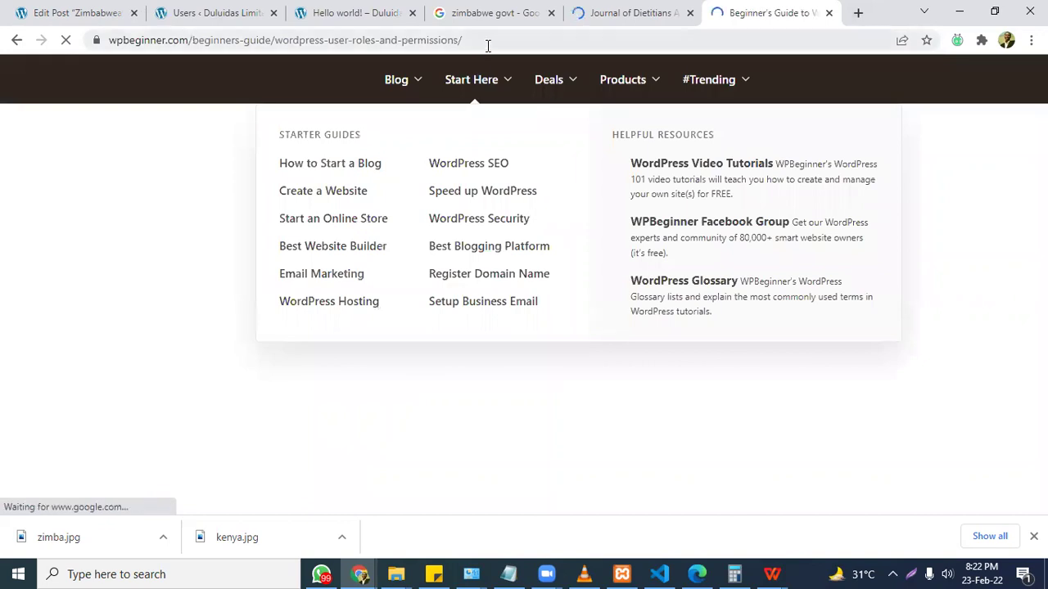
Select the WPBeginner guide's web address and switch to the Notepad agenda.
key(ctrl+l)
key(ctrl+c)
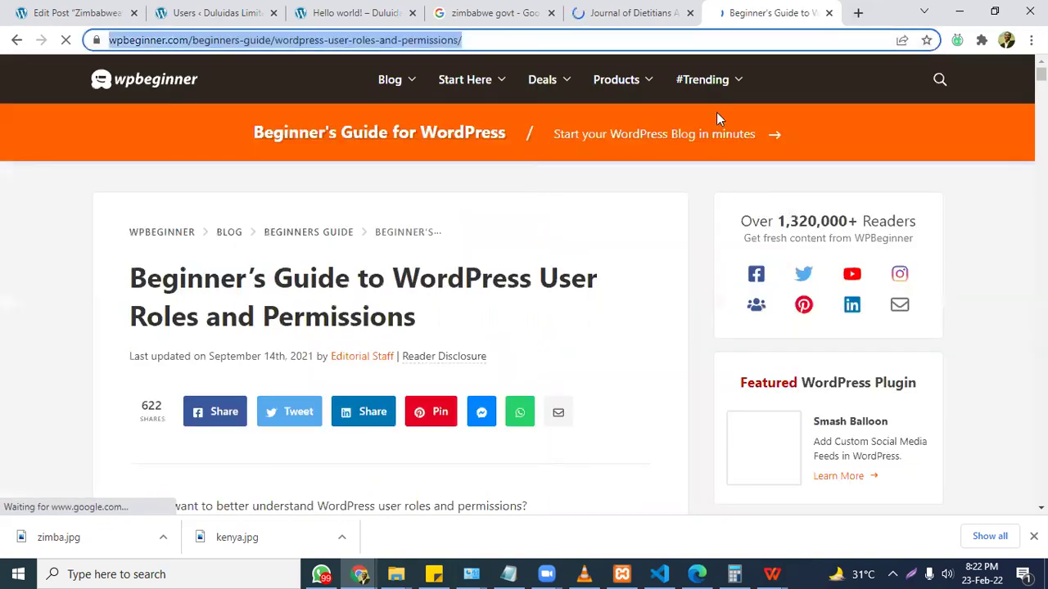
key(alt+Tab)
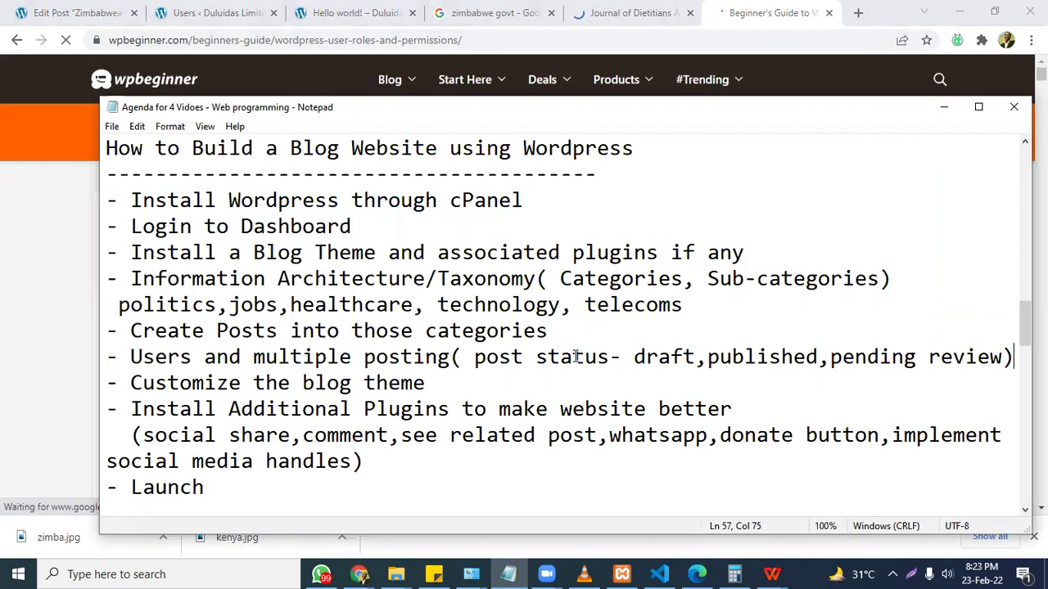
Paste the WPBeginner user-roles guide link on a new line under the Users item.
click(573, 357)
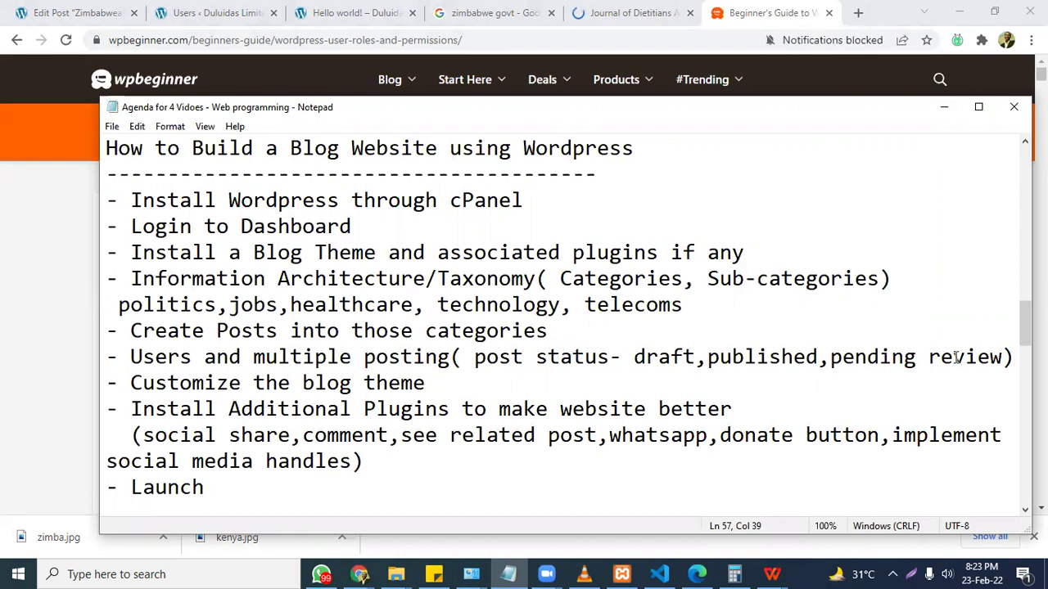
click(1012, 357)
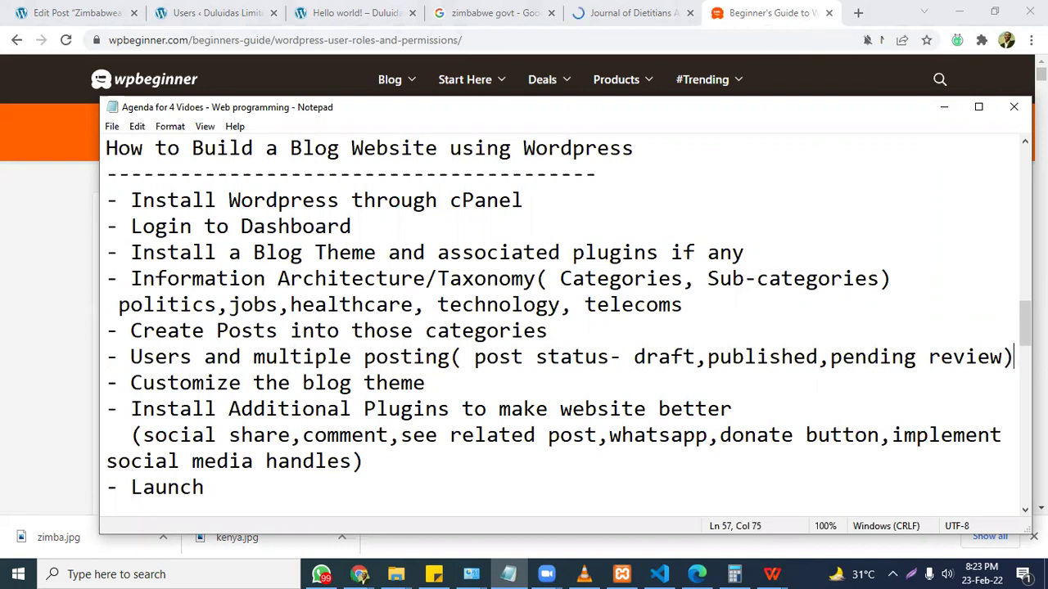
key(Return)
key(ctrl+v)
Number the first four agenda items 1. to 4., Install Wordpress through Information Architecture.
click(240, 226)
click(181, 200)
click(106, 200)
text(1)
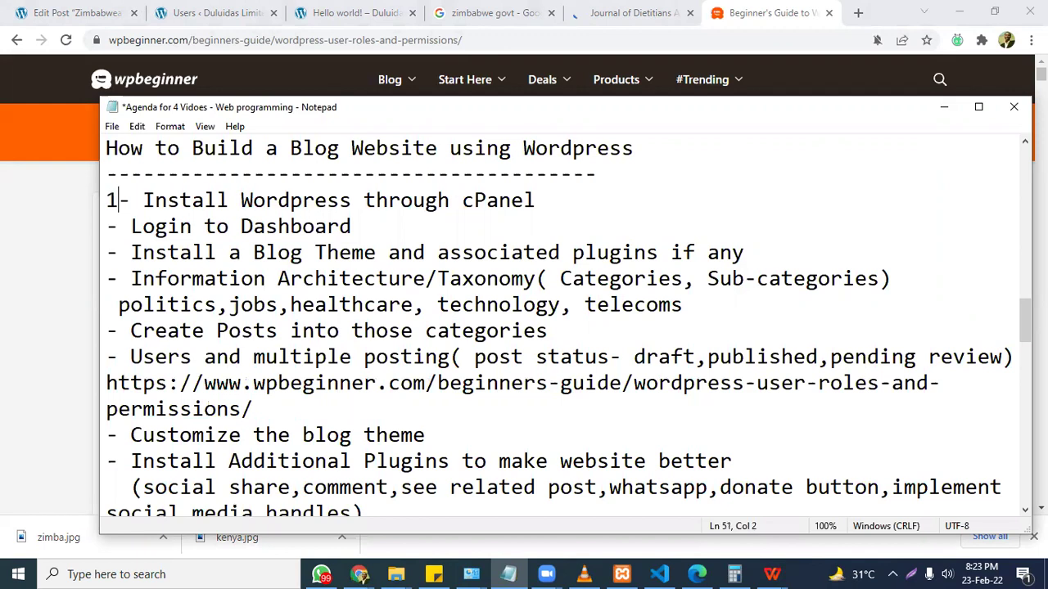
text(.)
key(Down)
click(106, 226)
text(2.)
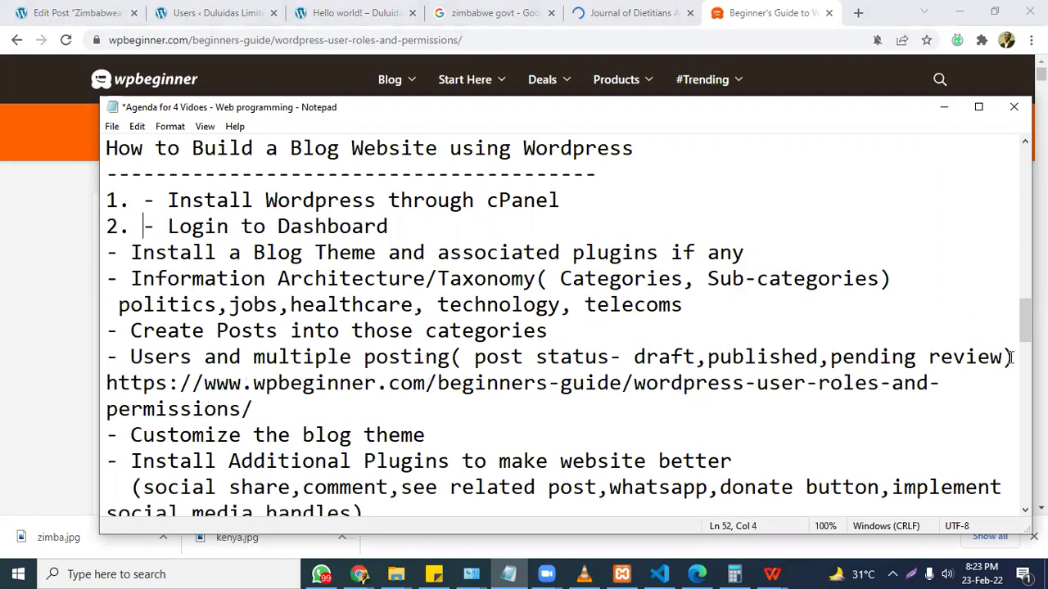
key(Down)
key(Home)
text(4)
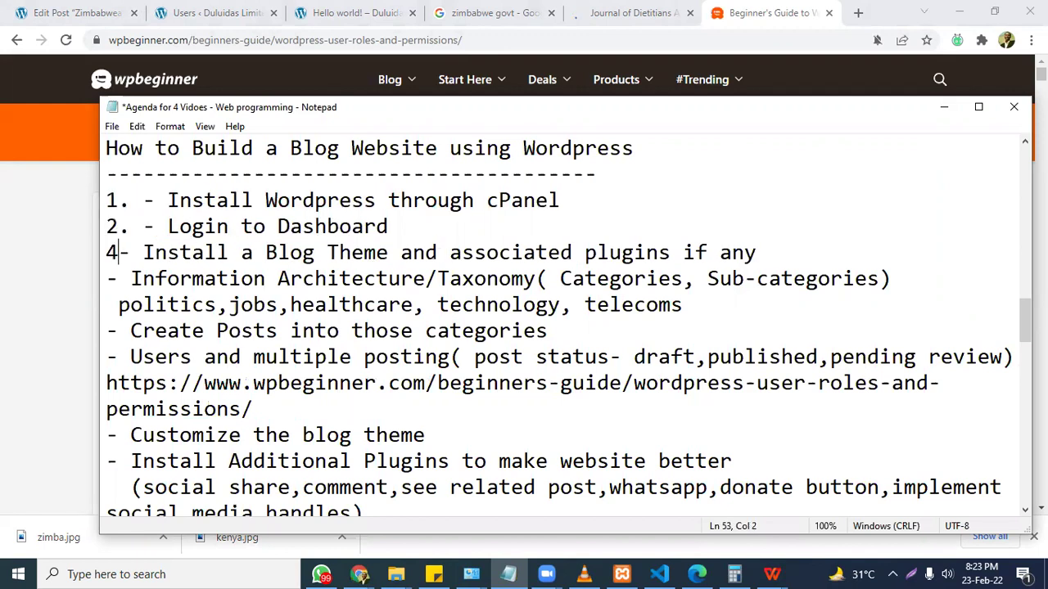
text(3)
key(BackSpace)
key(BackSpace)
text(3.)
key(Down)
key(Home)
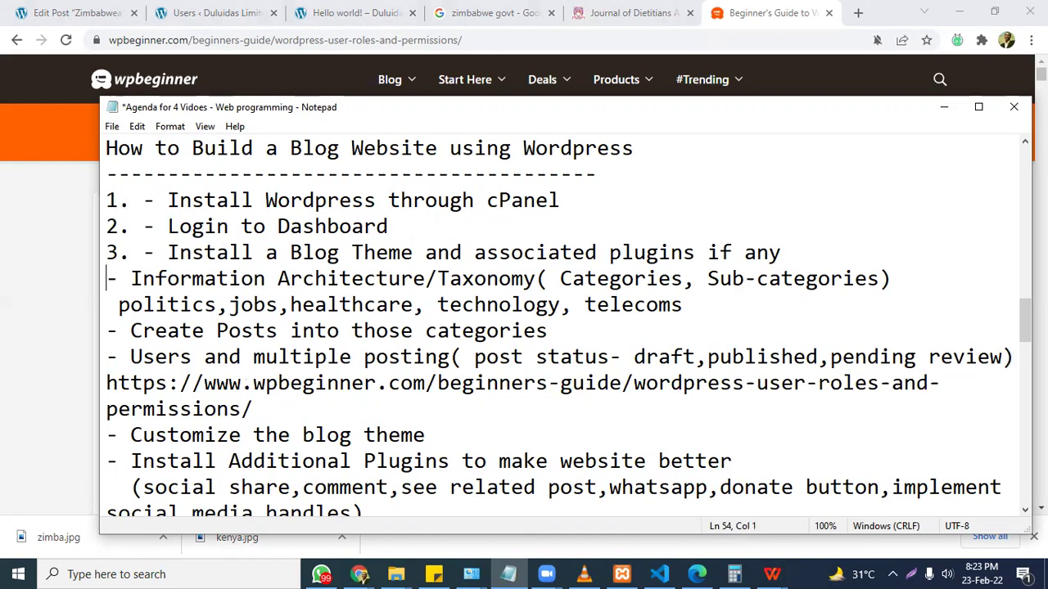
text(4.)
Number the Create Posts through Launch items 5. to 9.
key(Down)
key(Left)
key(Left)
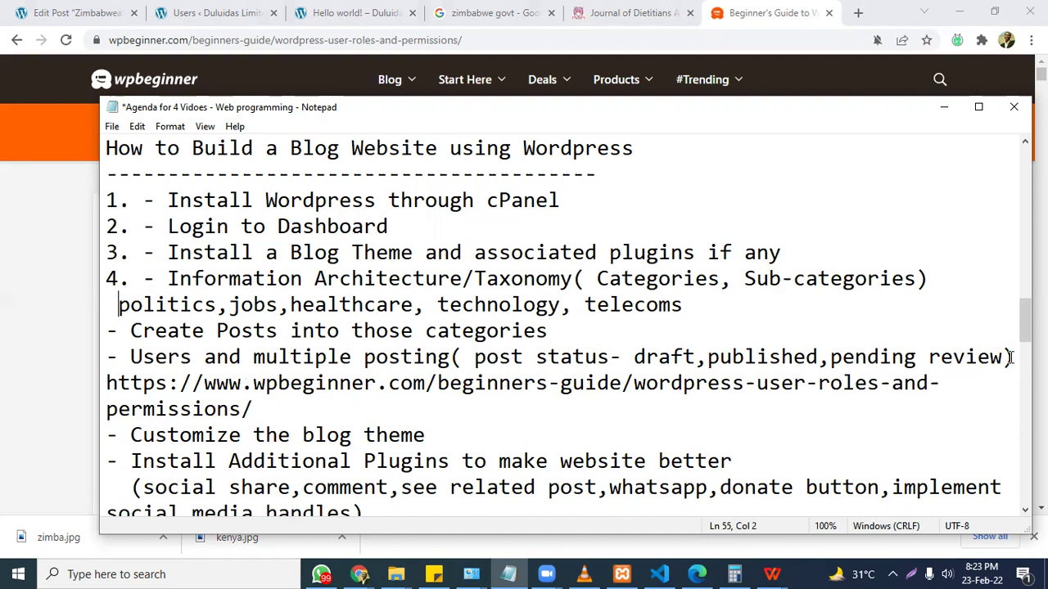
text(5.)
key(Down)
key(Left)
key(Left)
key(Left)
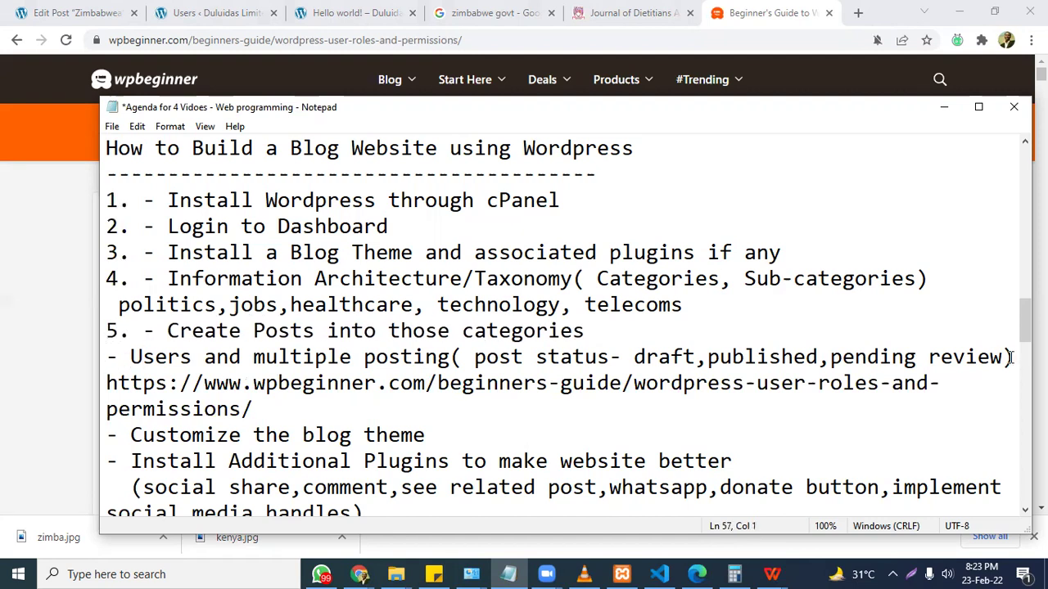
text(6.)
key(Down)
key(Left)
key(Left)
key(Down)
key(Down)
key(Down)
text(7/)
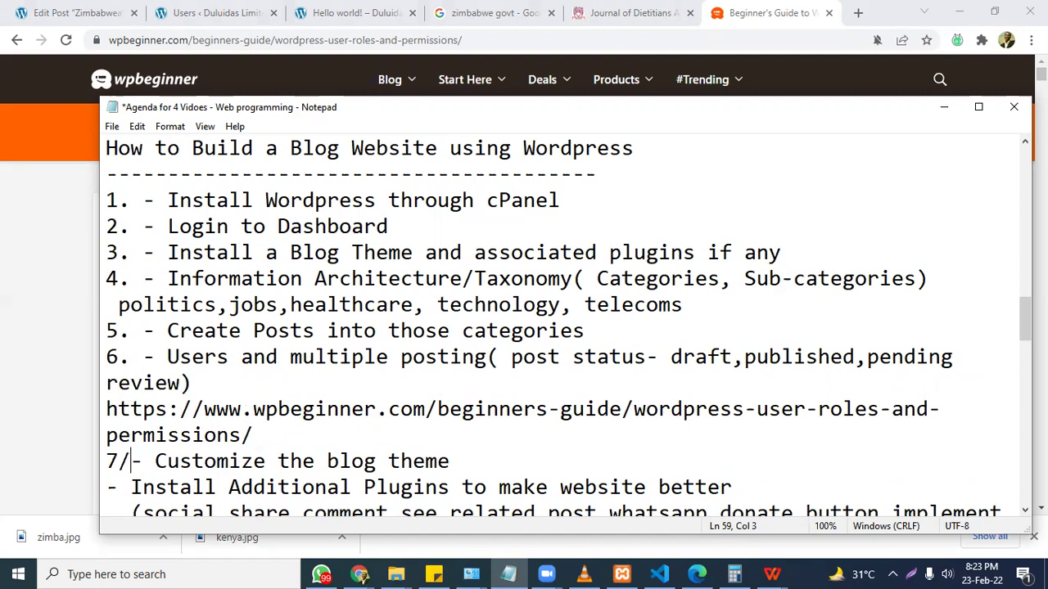
key(BackSpace)
key(BackSpace)
text(.)
key(Down)
key(Left)
key(Left)
text(8.)
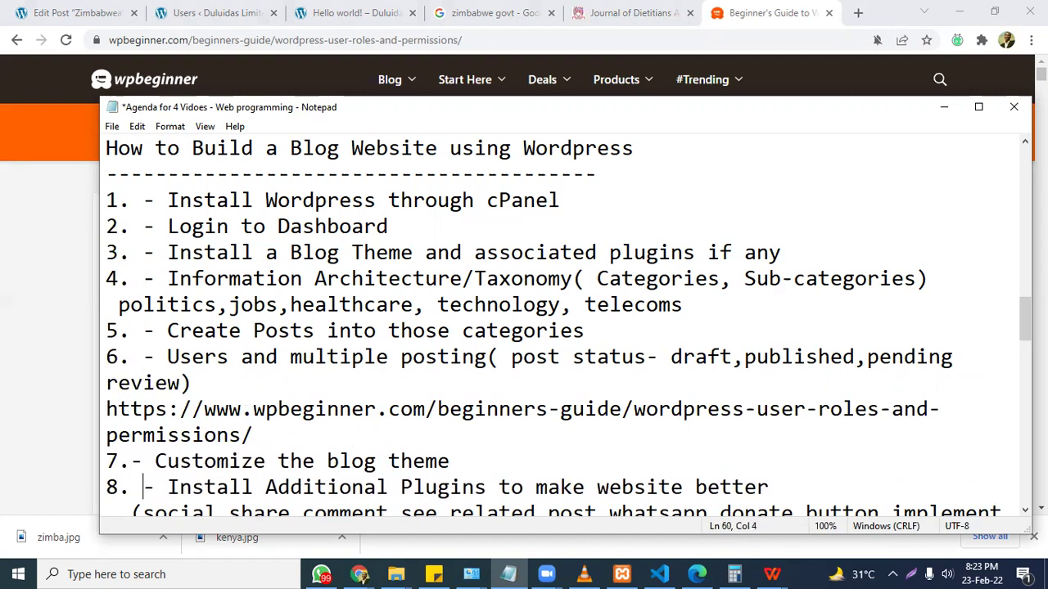
key(Down)
key(Down)
key(Down)
key(Left)
key(Left)
key(Left)
text(9)
key(Down)
key(Up)
key(Right)
key(Right)
key(Right)
key(Right)
key(Right)
key(Right)
key(Right)
key(Right)
key(Right)
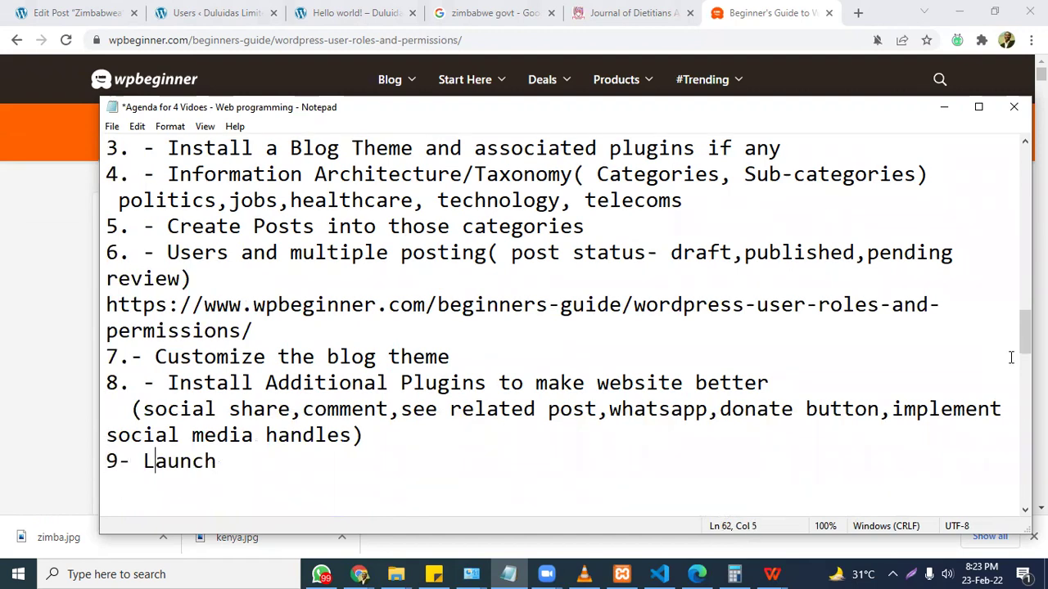
Add '10. Rejoice and go to bed!' after Launch and save the agenda.
key(Return)
text(10. R)
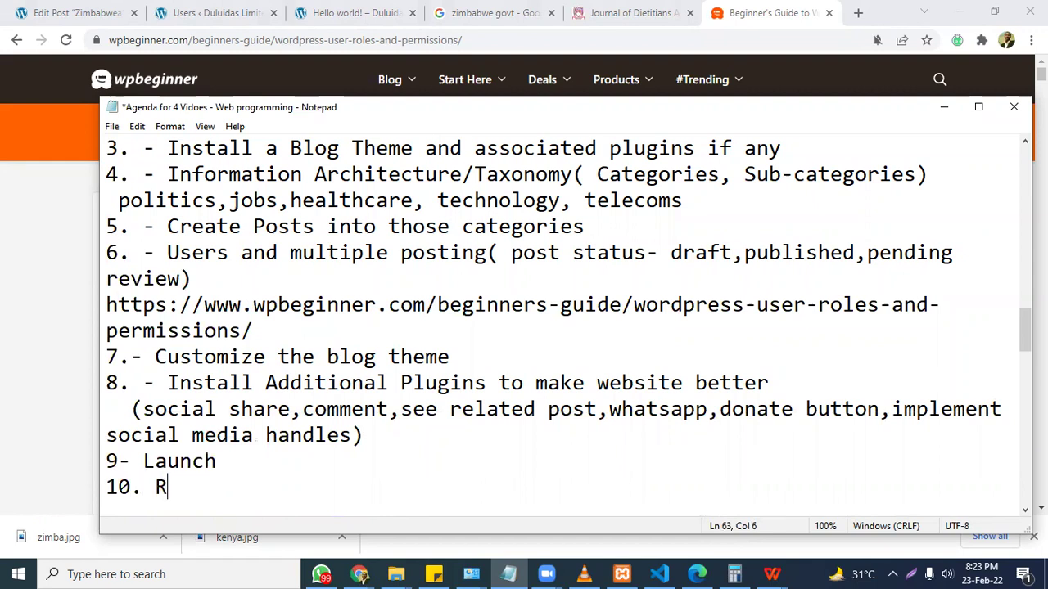
text(ejoice and go to bed!)
key(ctrl+s)
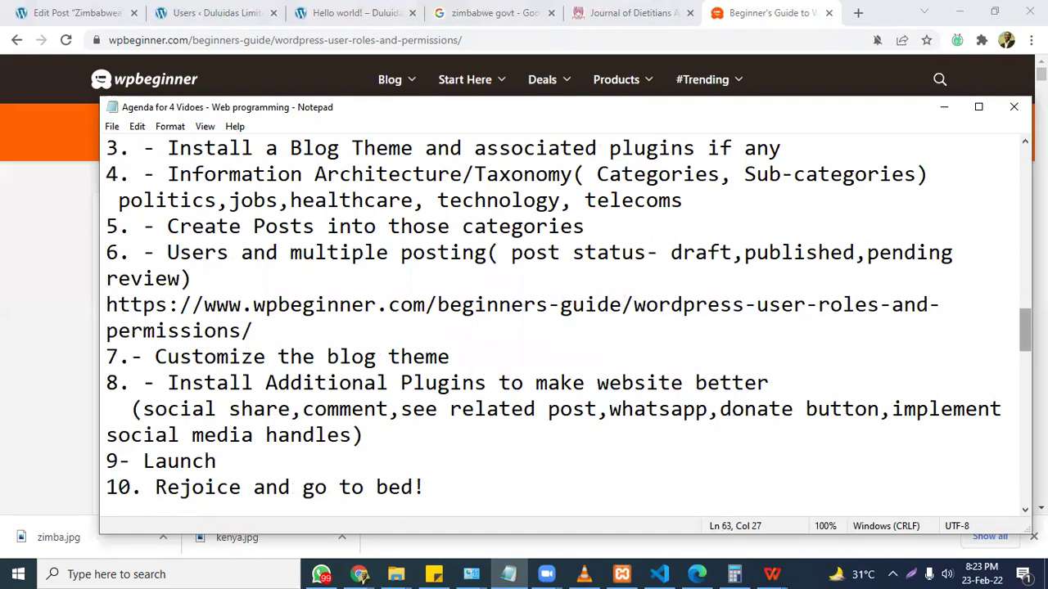
drag(1031, 319, 1034, 319)
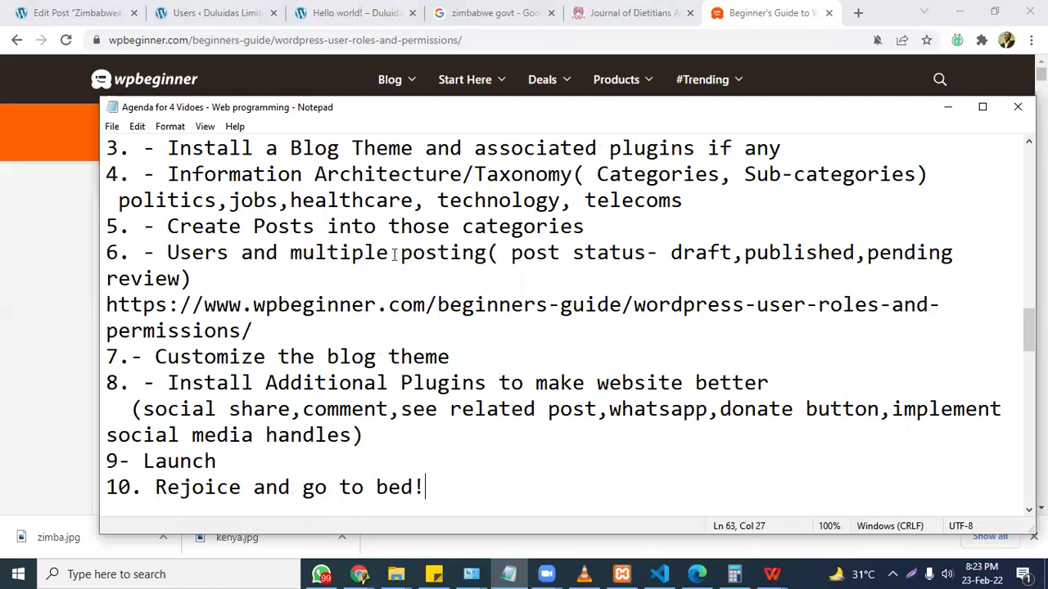
Read the WPBeginner guide's default user roles down to Author and Contributor, closing the sign-up popup.
click(50, 273)
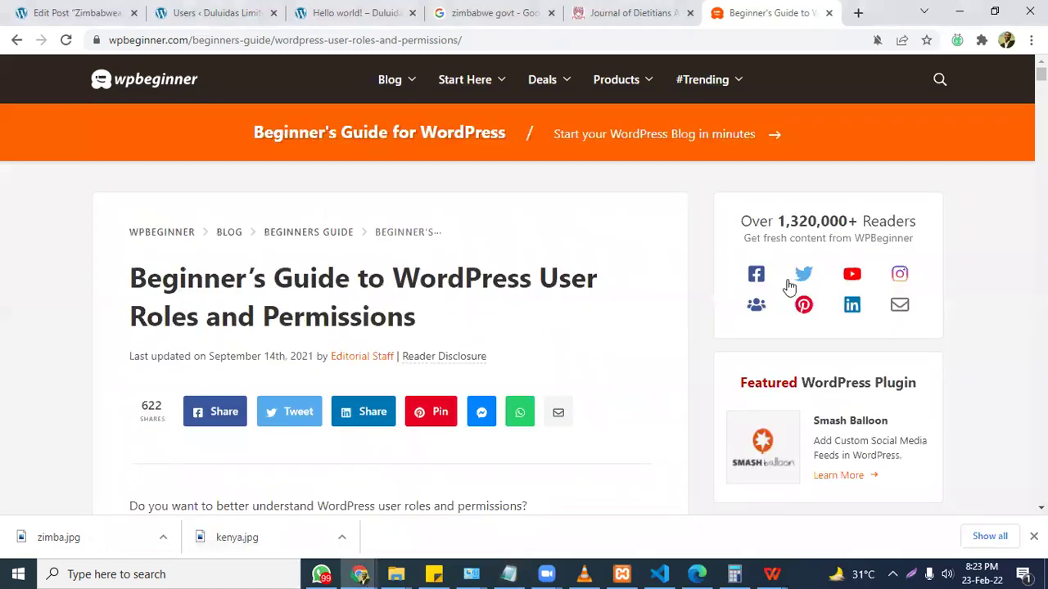
scroll(537, 286, down, 8)
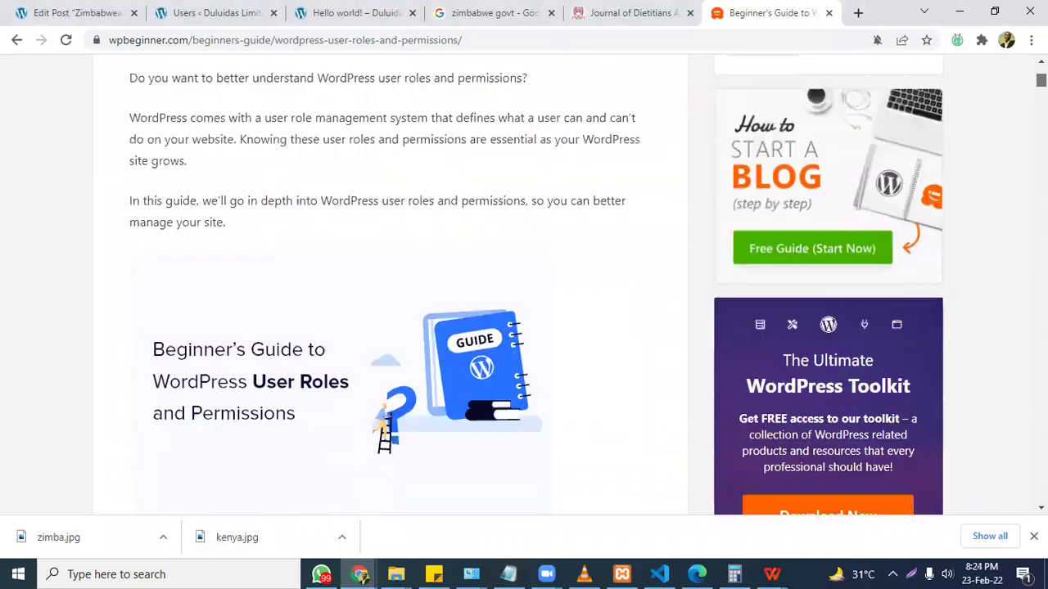
scroll(390, 285, down, 5)
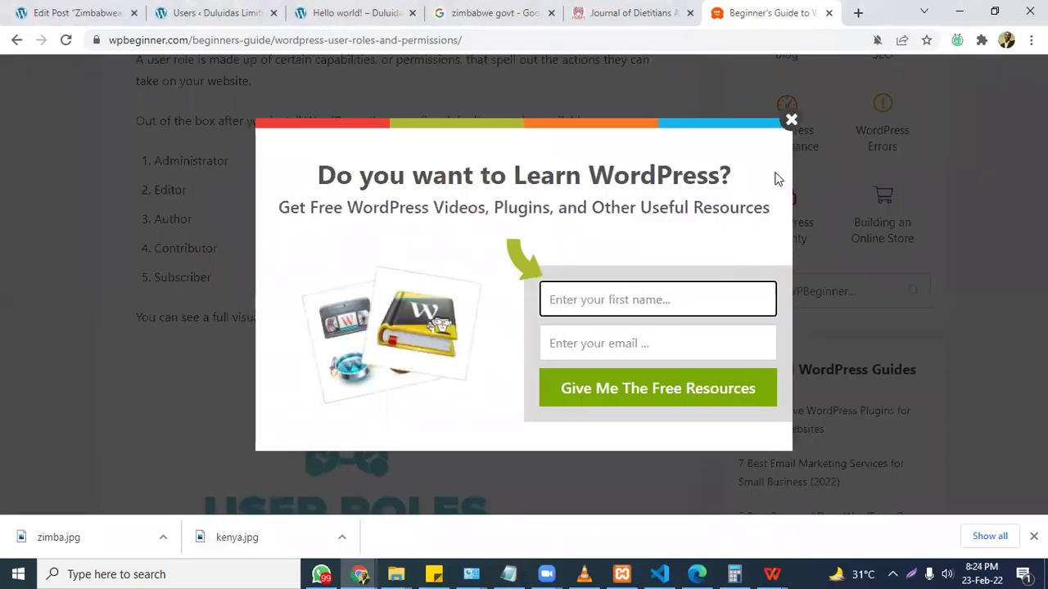
click(791, 119)
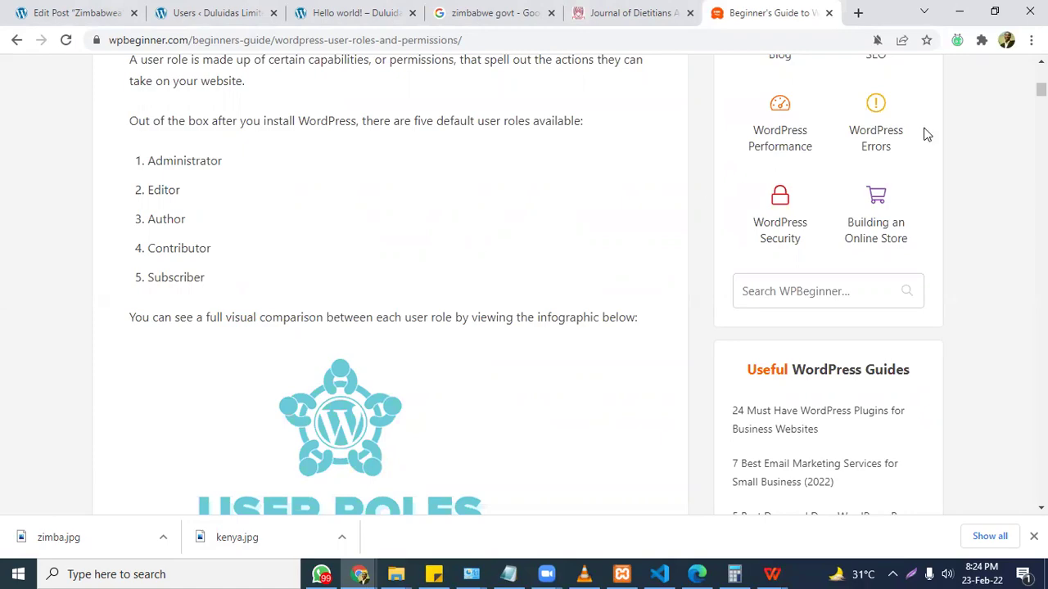
scroll(524, 286, down, 5)
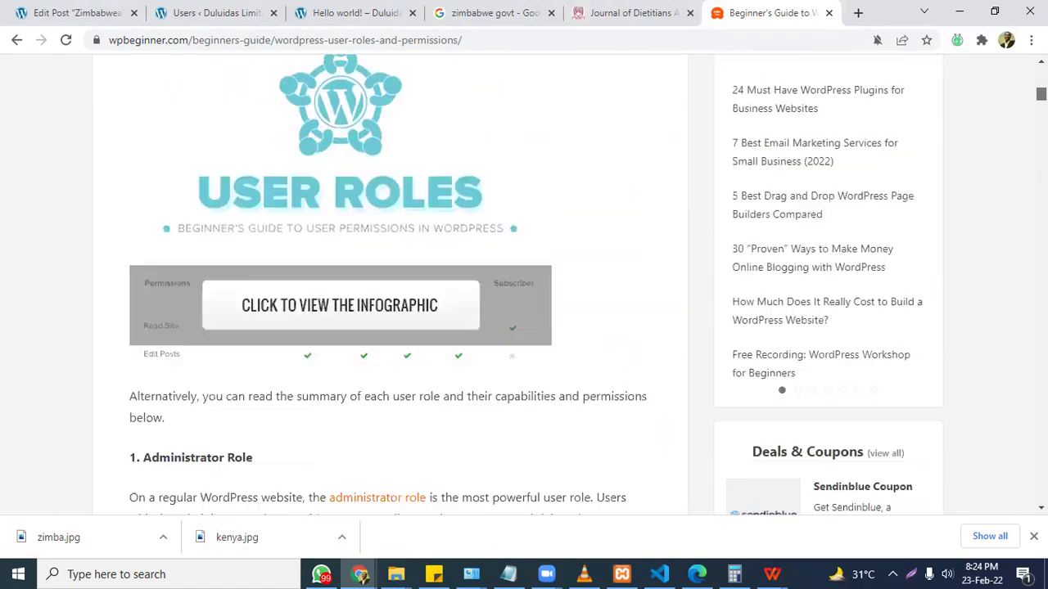
scroll(524, 287, down, 3)
drag(1036, 99, 1040, 130)
Go from the Users admin page to a blank Add New User form.
click(350, 11)
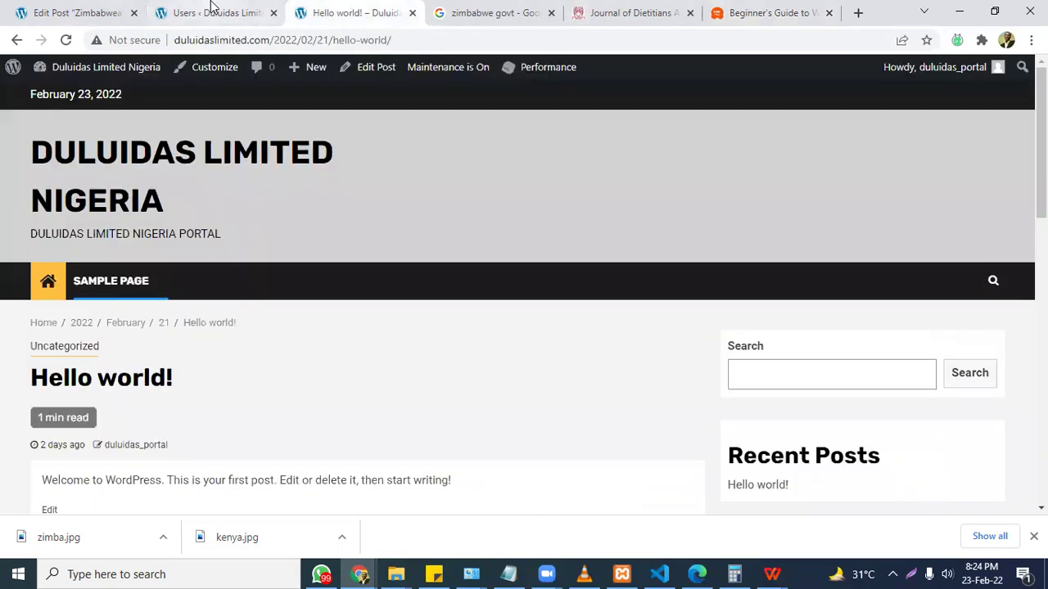
click(211, 8)
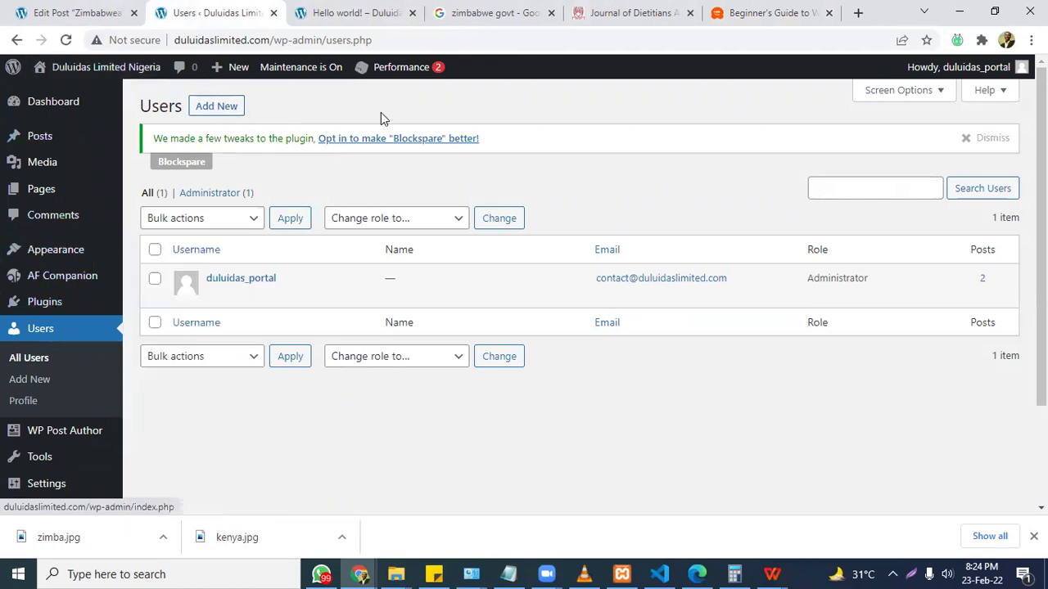
click(217, 107)
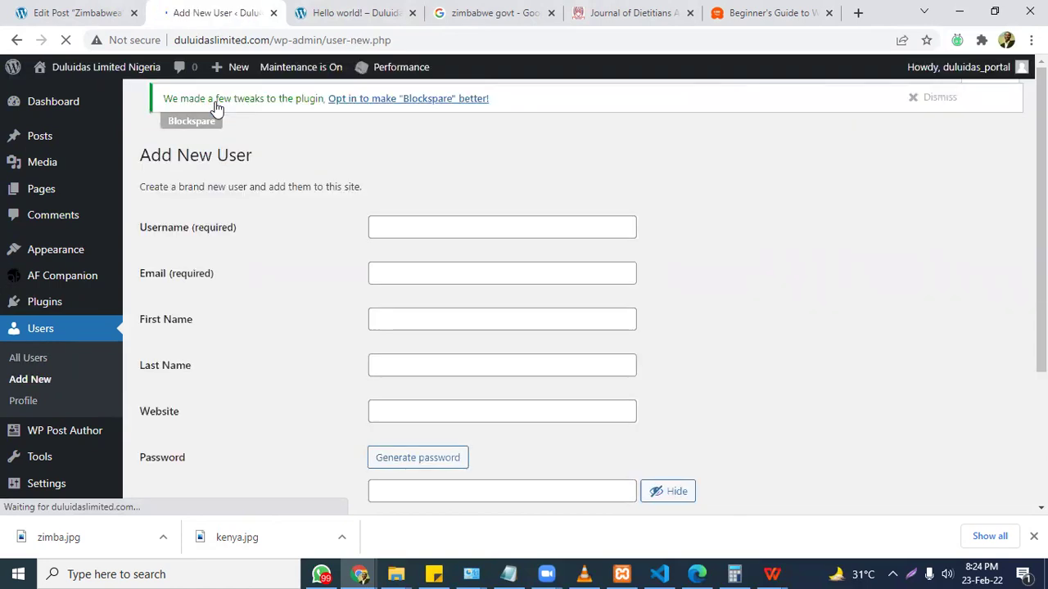
scroll(502, 173, down, 2)
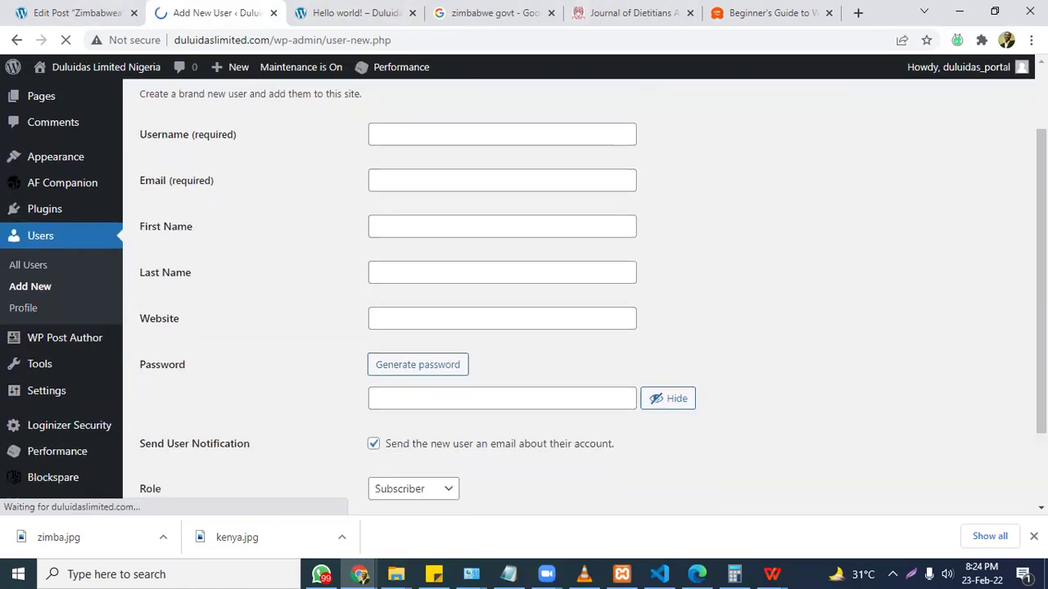
scroll(502, 173, up, 2)
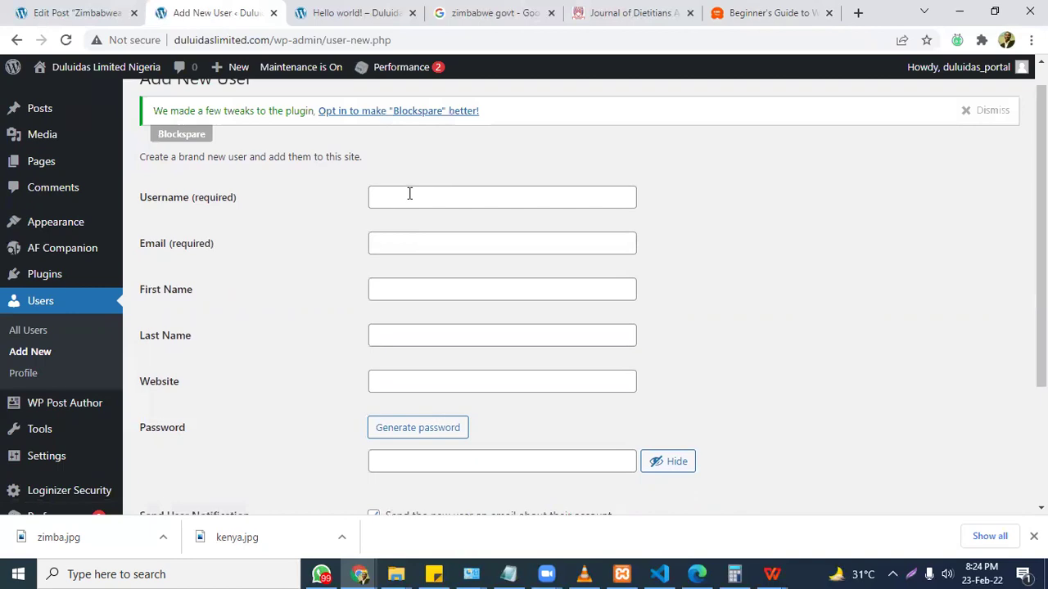
Set the username to the site domain plus '_portal' and enter the account's e-mail address.
drag(247, 40, 168, 50)
key(ctrl+c)
click(402, 197)
key(ctrl+v)
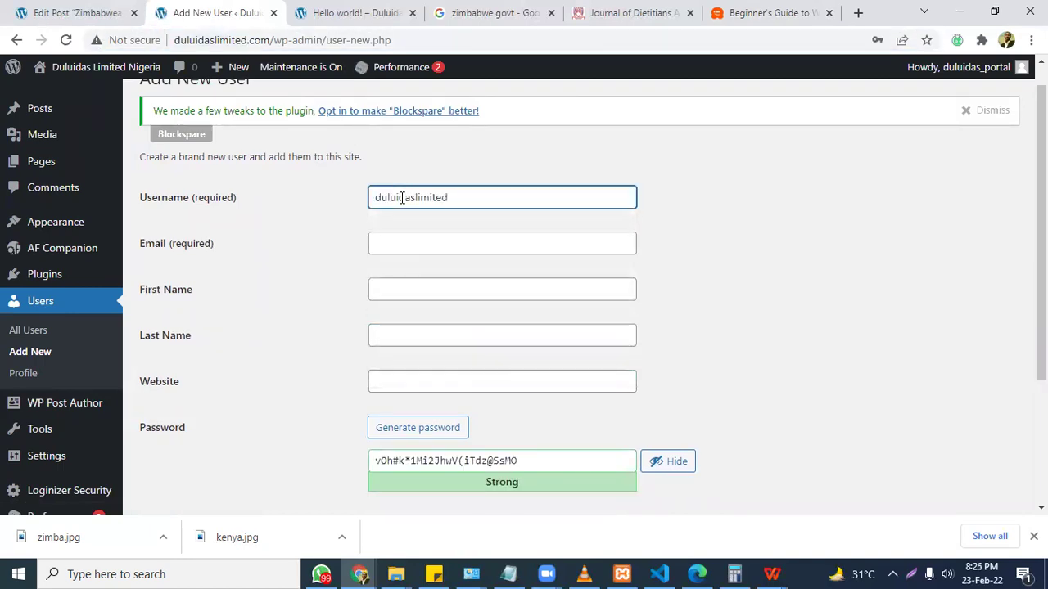
text(_portal)
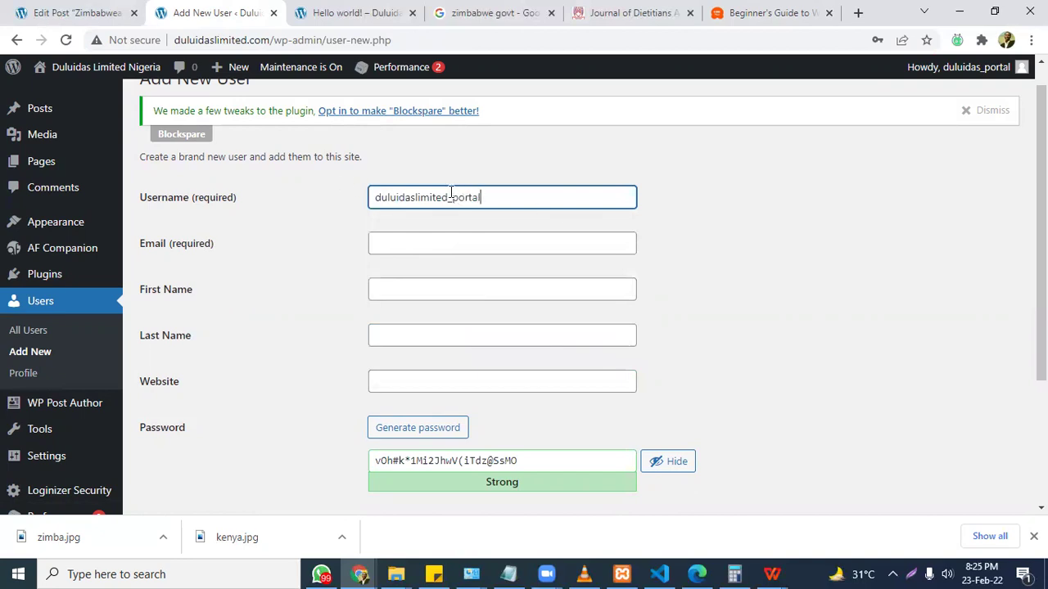
click(476, 243)
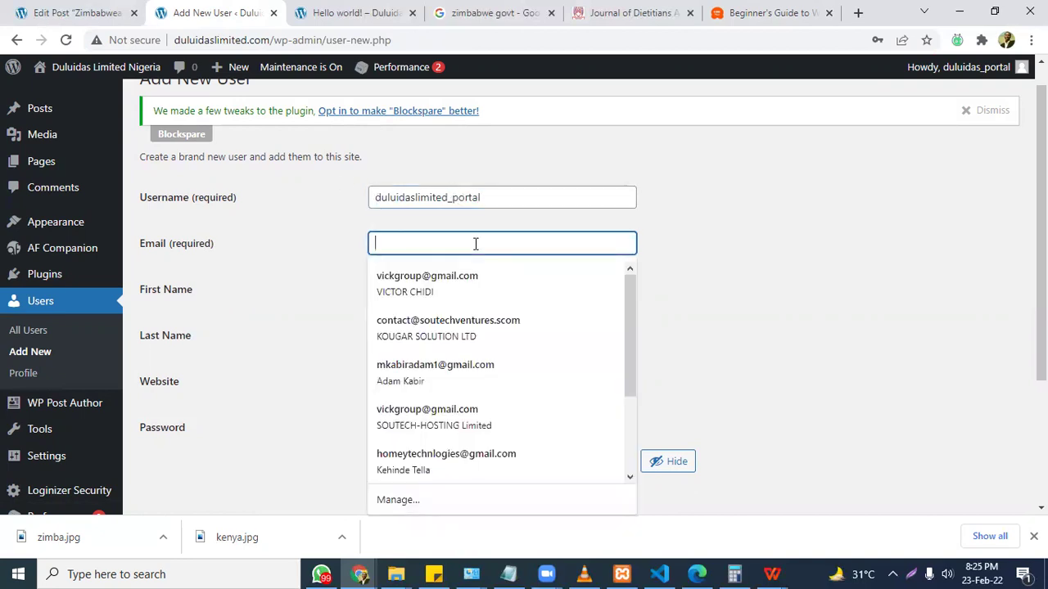
text(inf)
key(Escape)
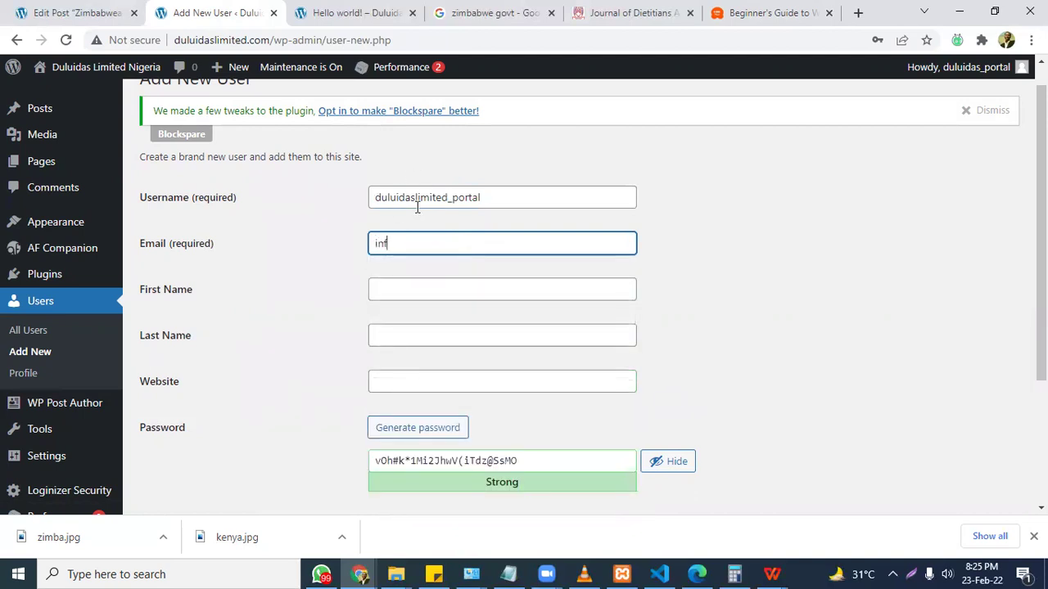
key(BackSpace)
key(BackSpace)
key(BackSpace)
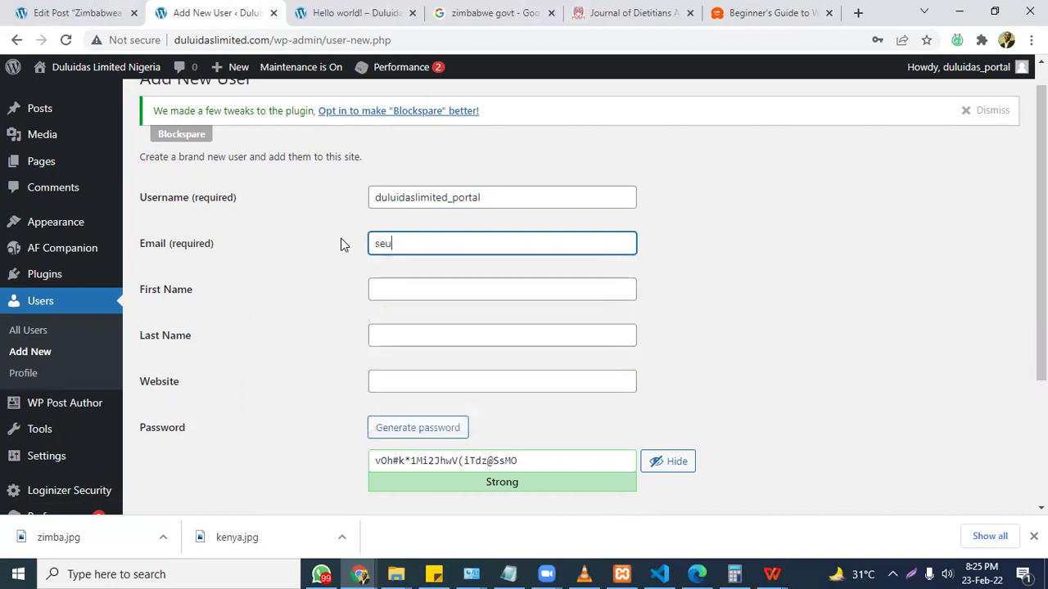
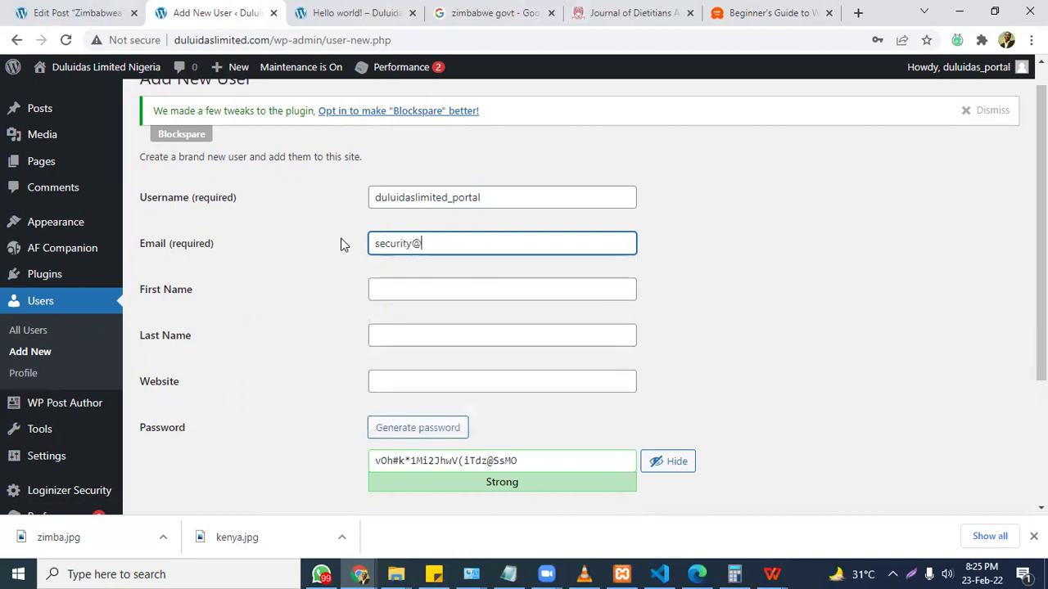
Fill First Name with the site name and Last Name with 'limited'.
click(464, 292)
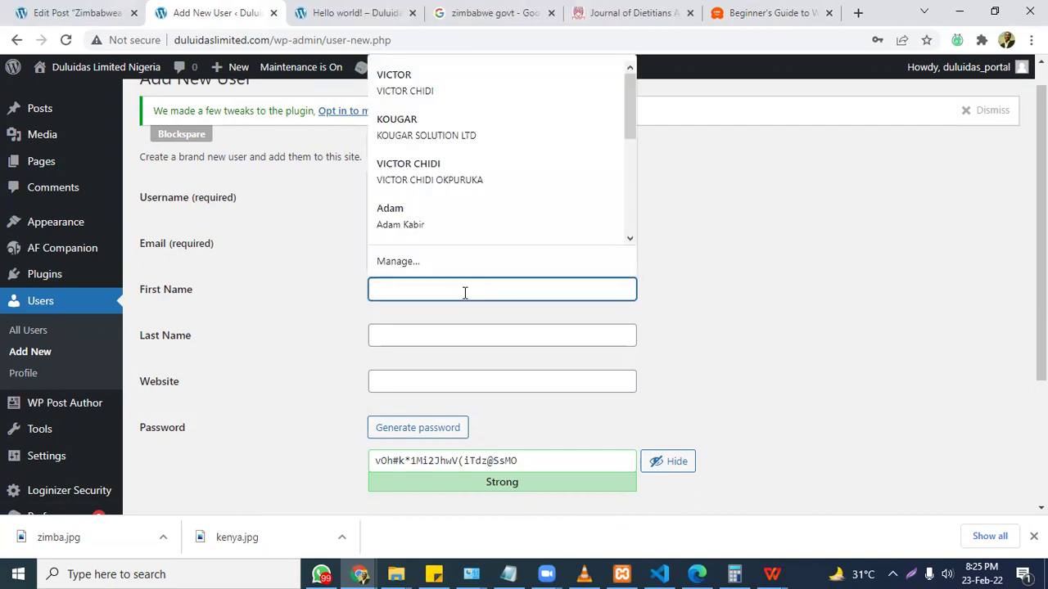
click(602, 308)
drag(448, 199, 358, 204)
key(ctrl+c)
click(400, 286)
key(ctrl+v)
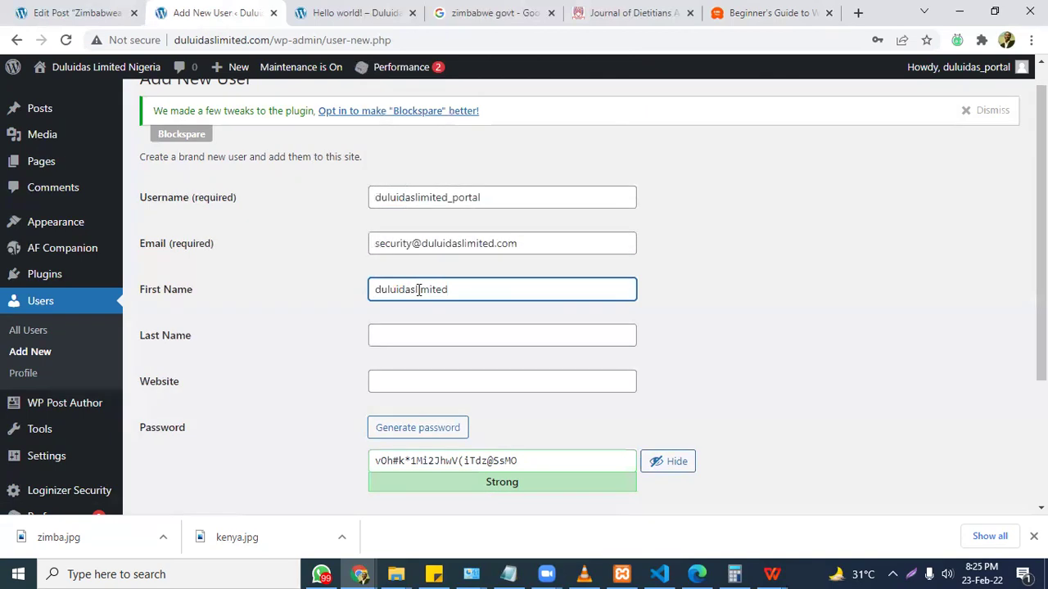
drag(417, 290, 543, 313)
key(BackSpace)
click(452, 338)
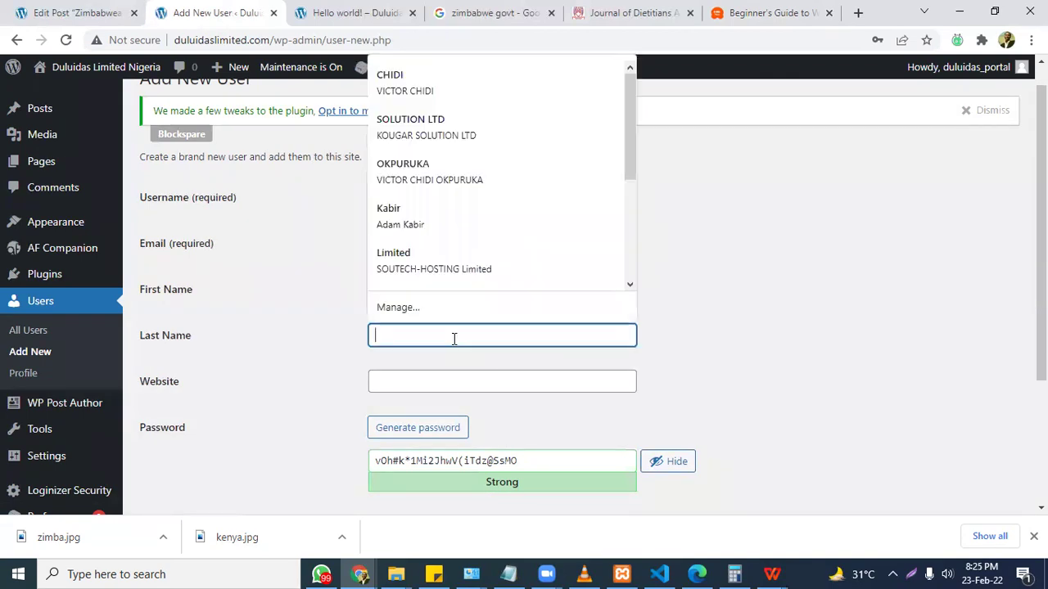
text(limited)
Paste the site address as the Website and generate a new strong password.
drag(271, 40, 174, 40)
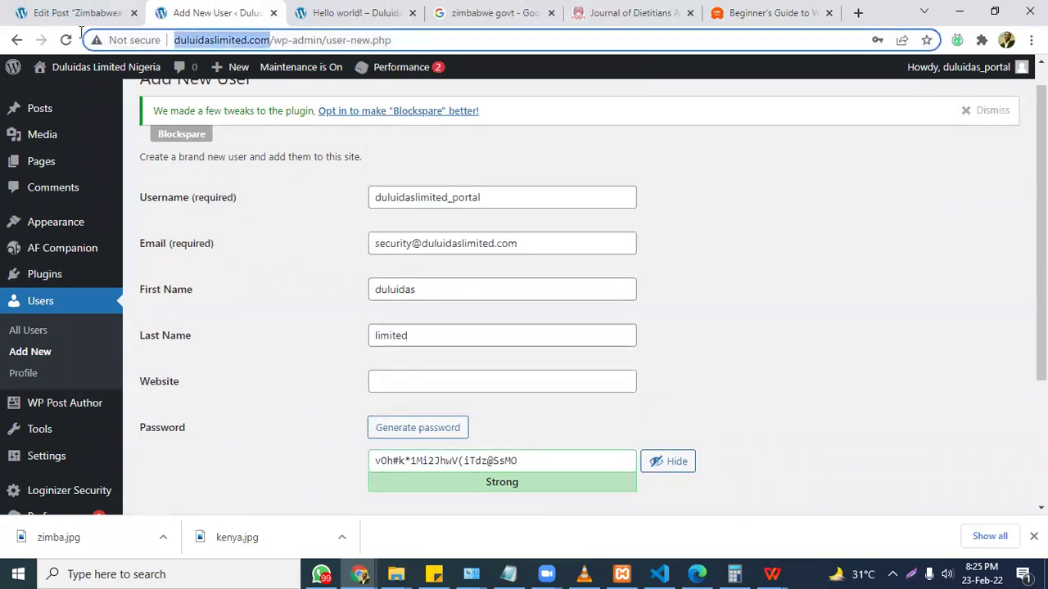
click(527, 379)
key(ctrl+v)
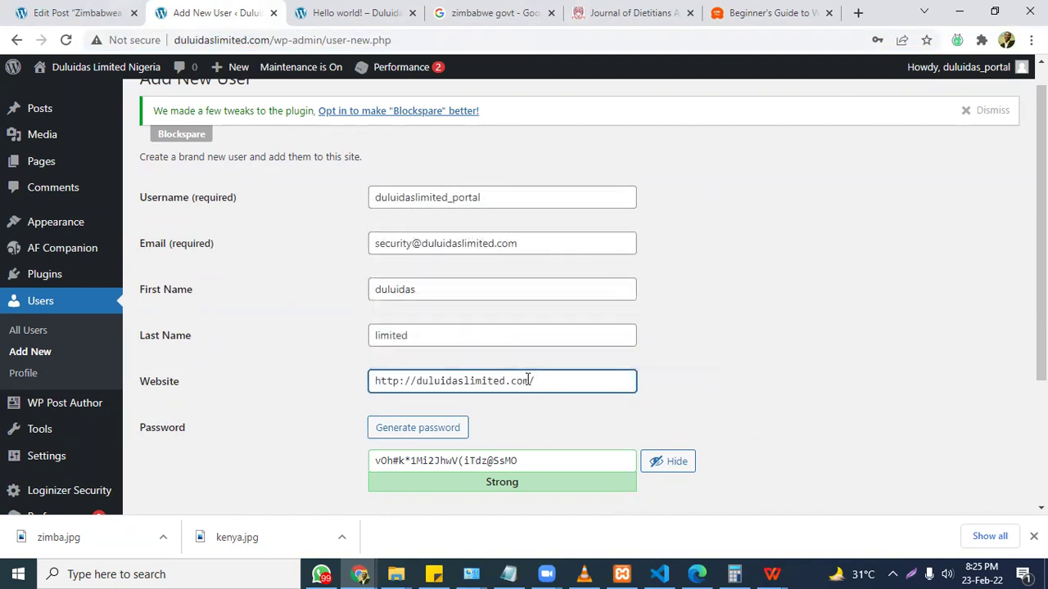
scroll(528, 379, down, 3)
click(407, 288)
click(405, 288)
click(405, 289)
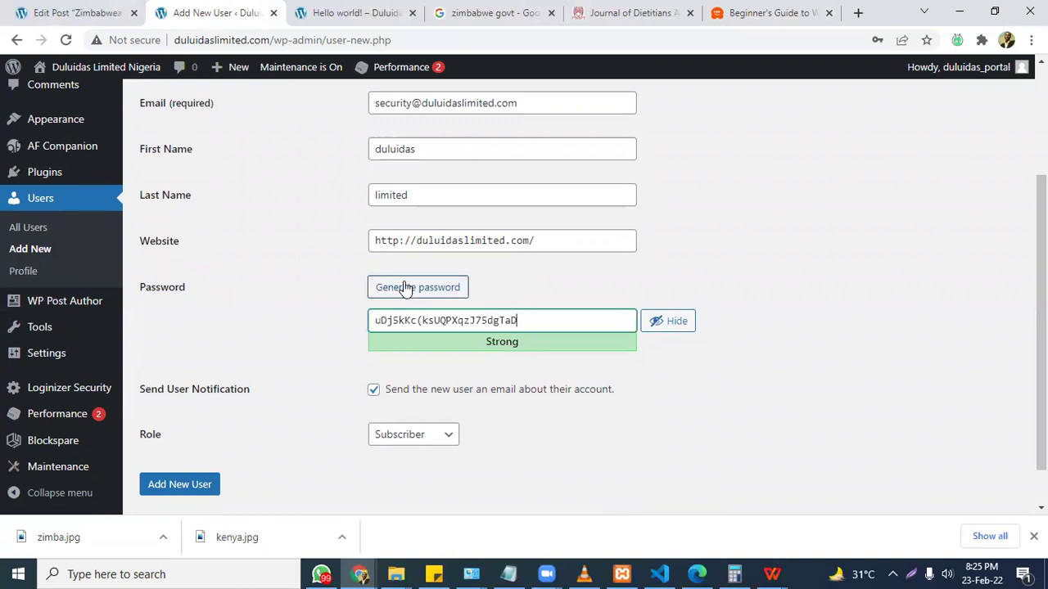
click(414, 442)
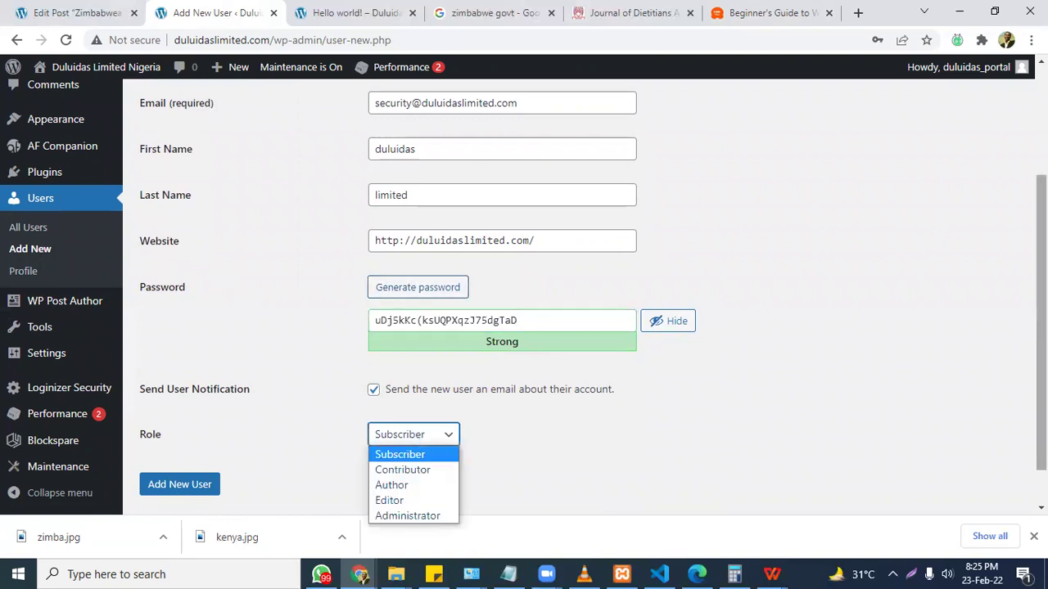
Choose Contributor from the Role list, then select the username text.
scroll(1015, 365, down, 1)
click(401, 393)
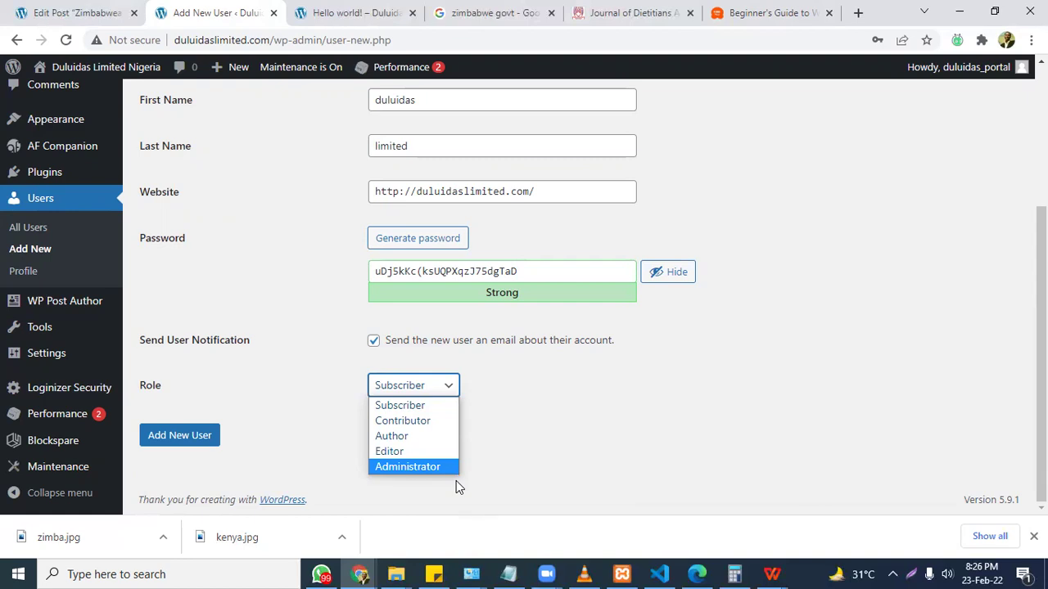
click(556, 456)
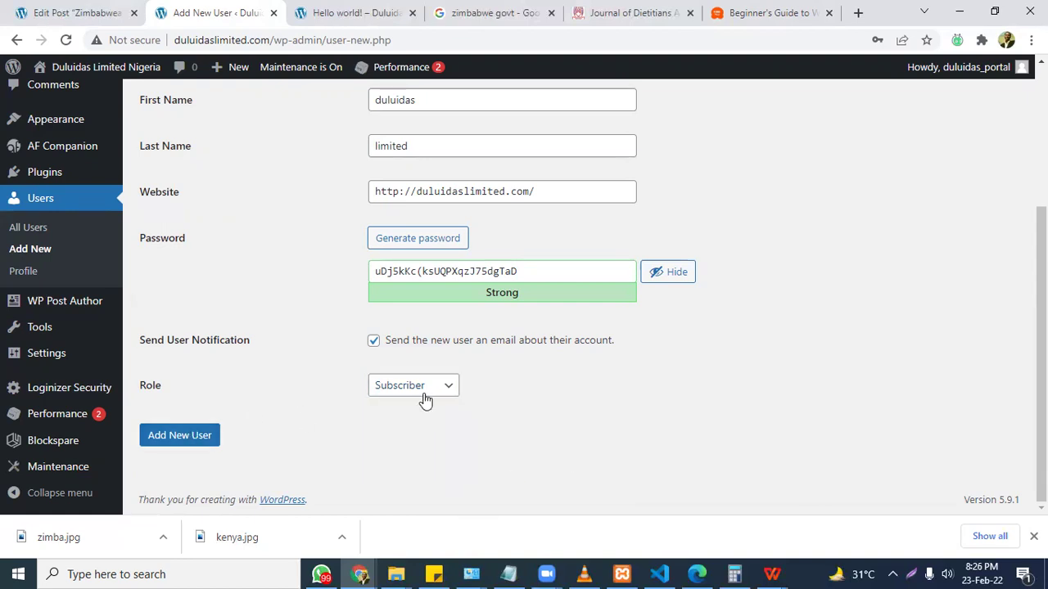
click(423, 393)
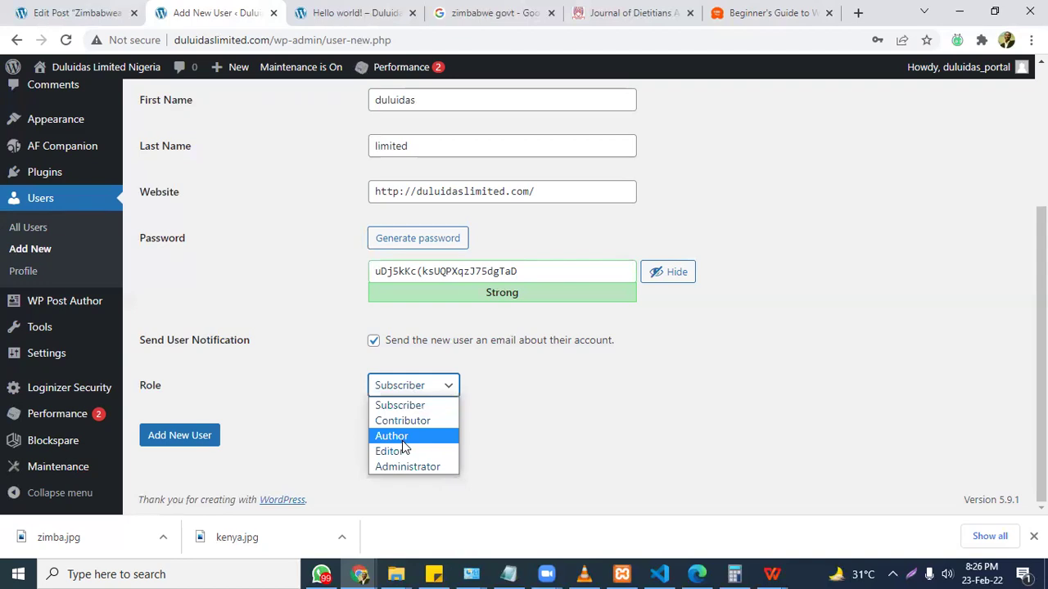
click(405, 420)
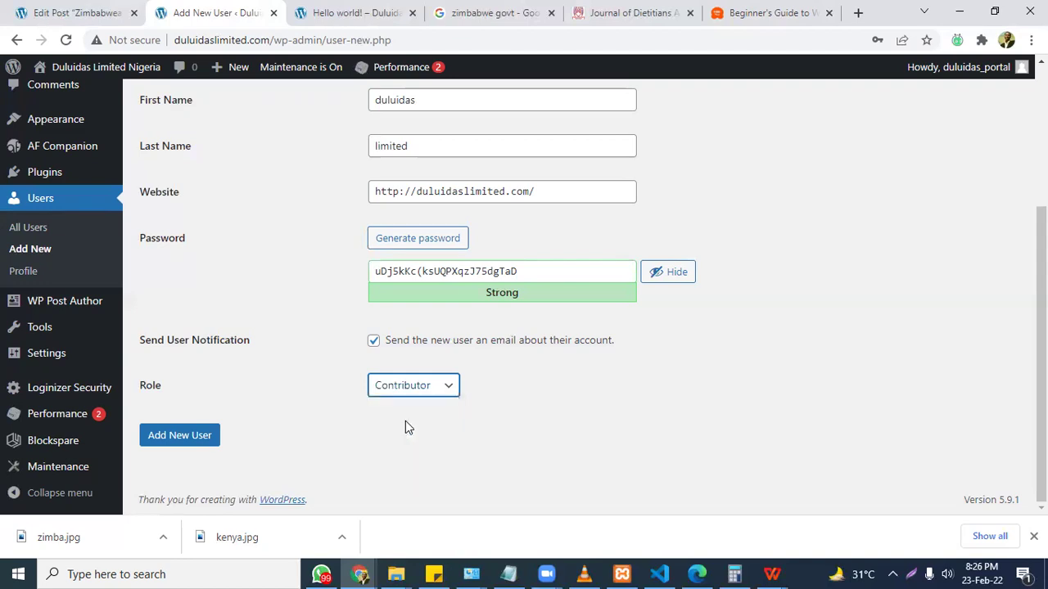
scroll(719, 343, up, 2)
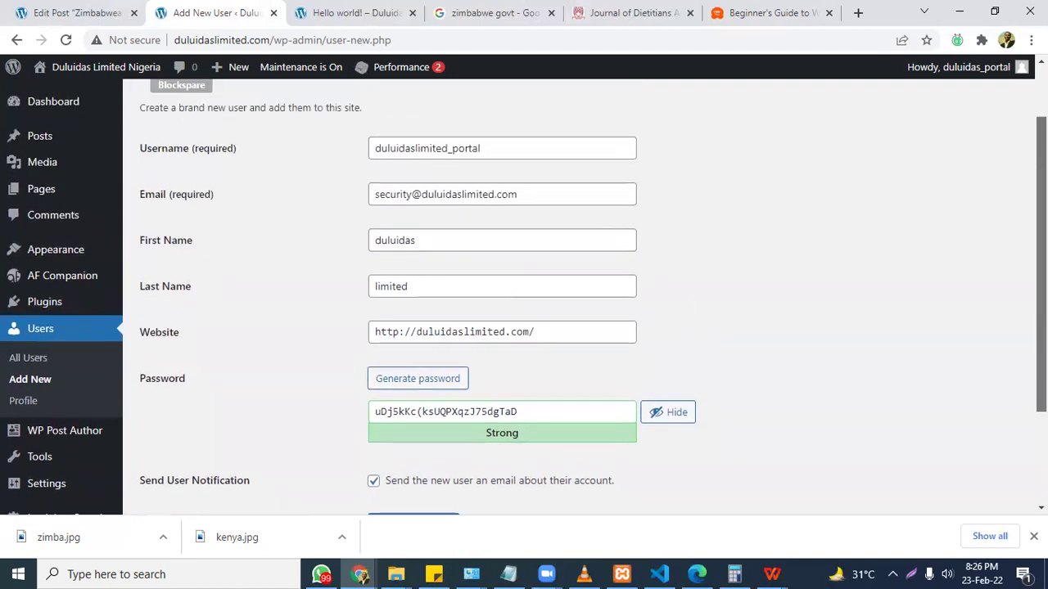
drag(500, 146, 313, 159)
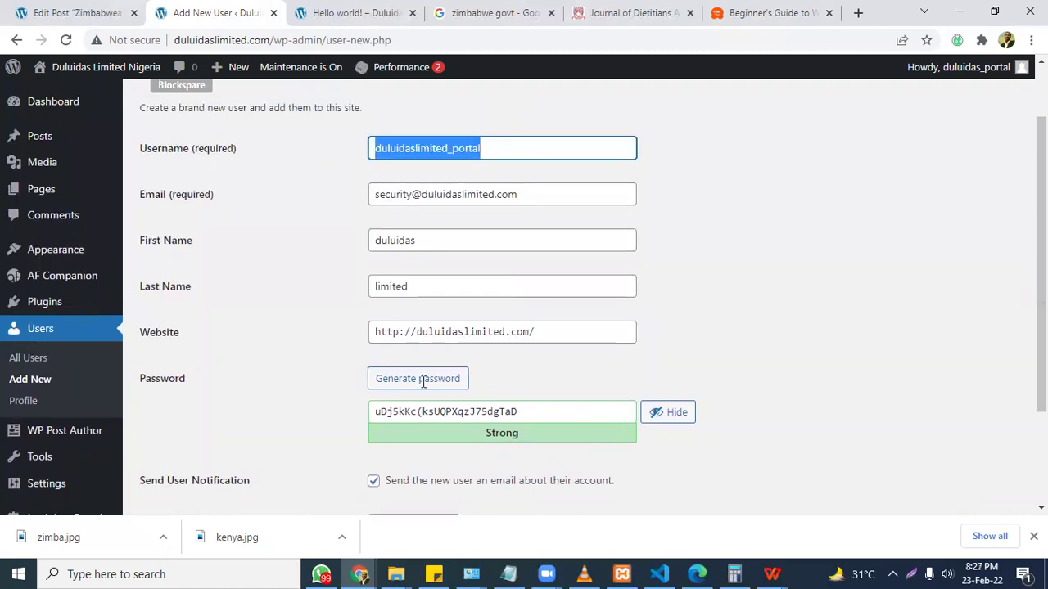
Paste the copied username on a new line in the Notepad agenda.
key(alt+Tab)
click(254, 331)
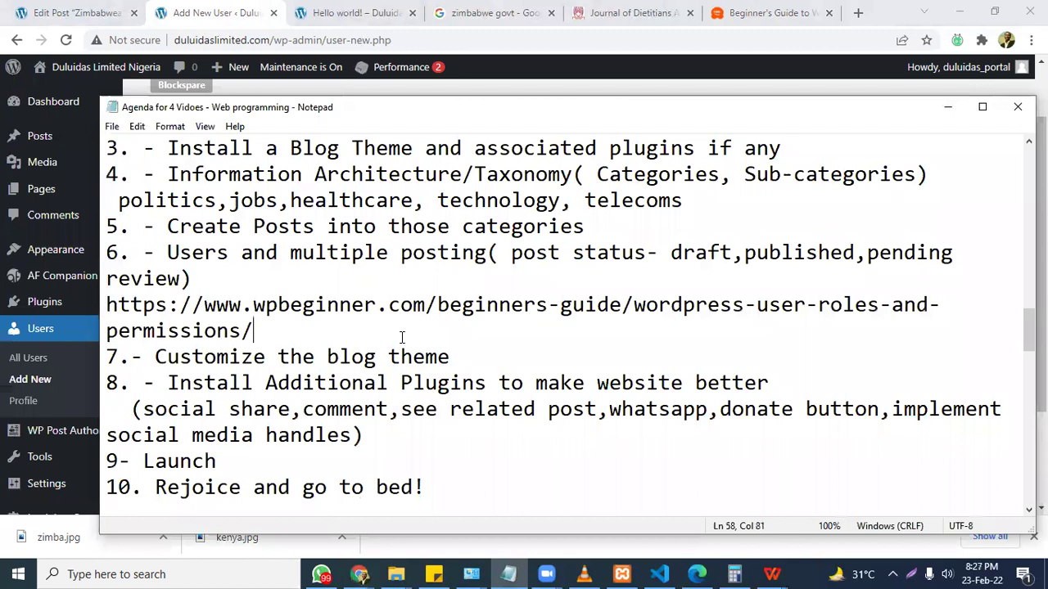
key(Return)
key(Return)
key(ctrl+v)
key(Return)
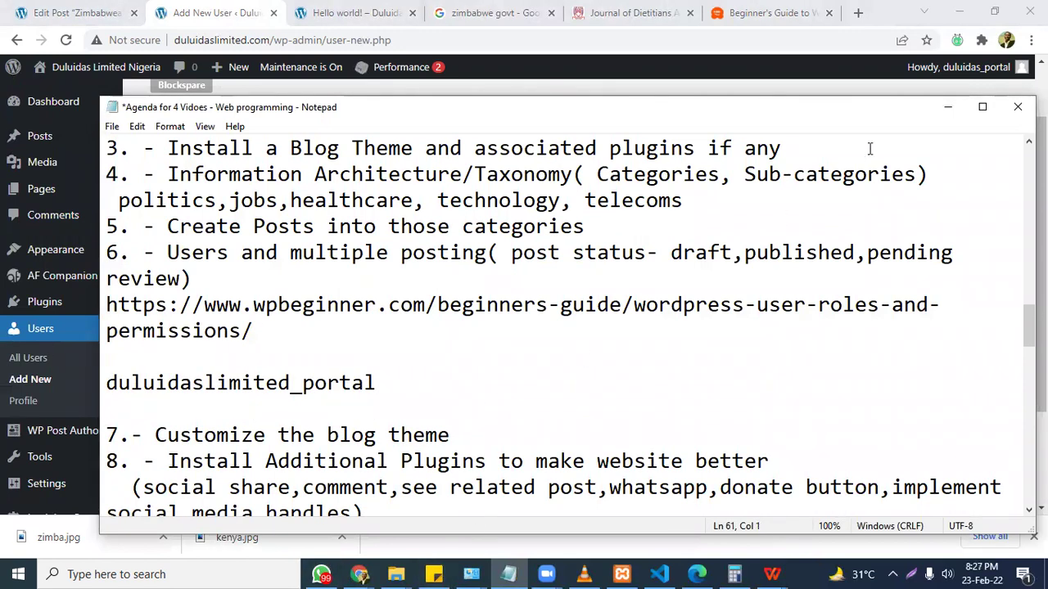
Select the generated password, add a 'contributor user account' label in the agenda, and save.
click(875, 88)
click(506, 415)
key(ctrl+a)
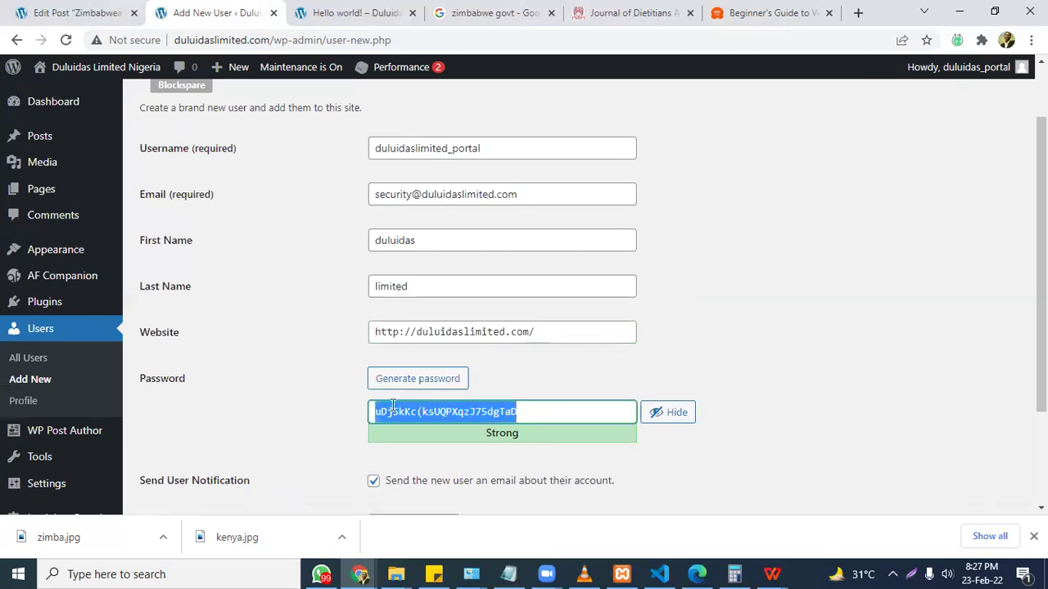
key(alt+Tab)
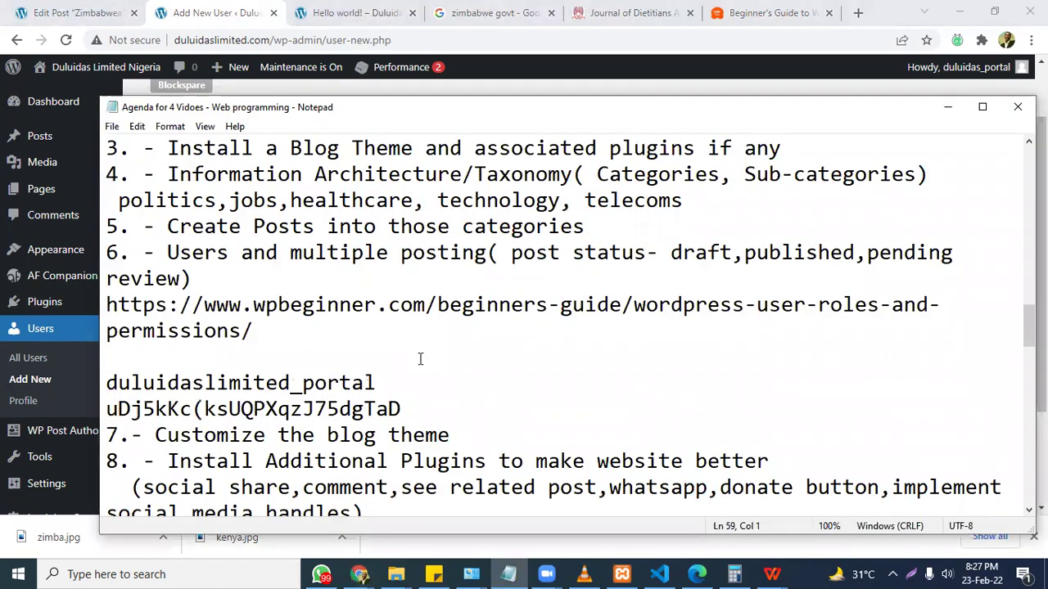
key(Return)
text(CONT)
key(BackSpace)
key(BackSpace)
key(BackSpace)
key(BackSpace)
text(contribu)
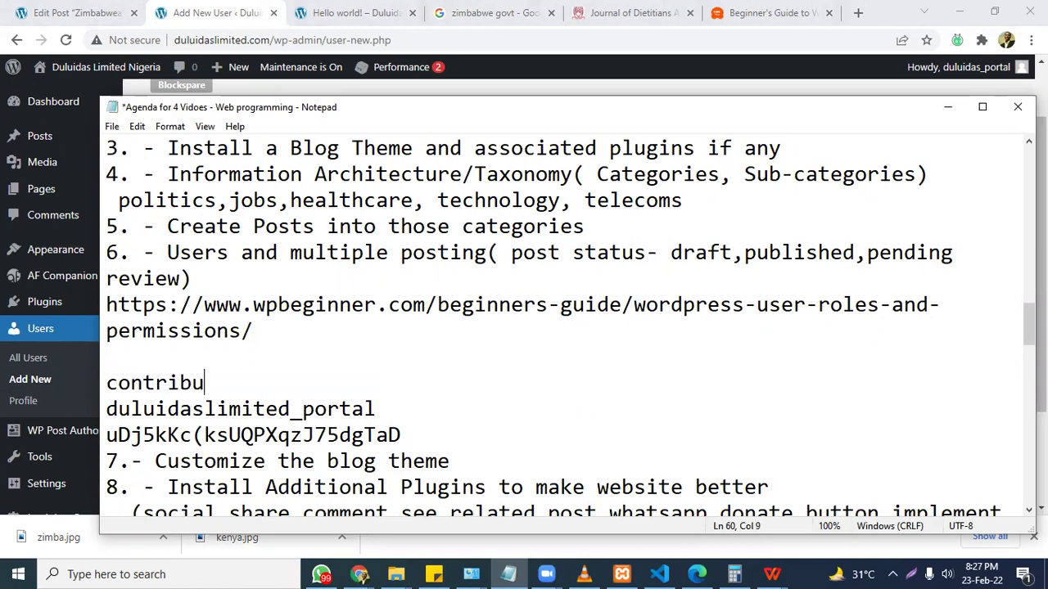
text(tor user account)
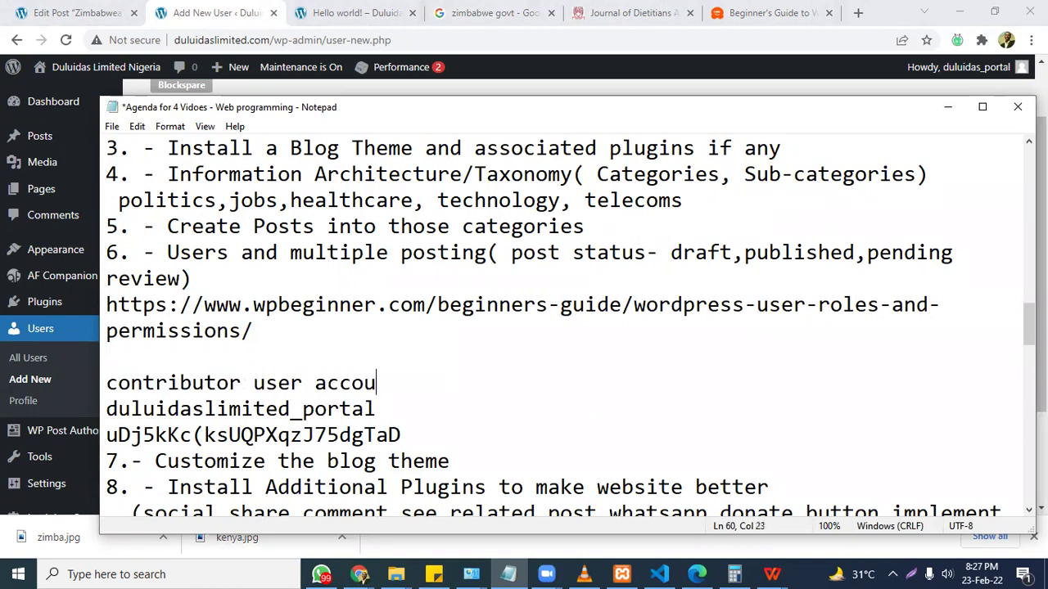
key(ctrl+s)
Return to the WordPress form and submit Add New User.
click(948, 107)
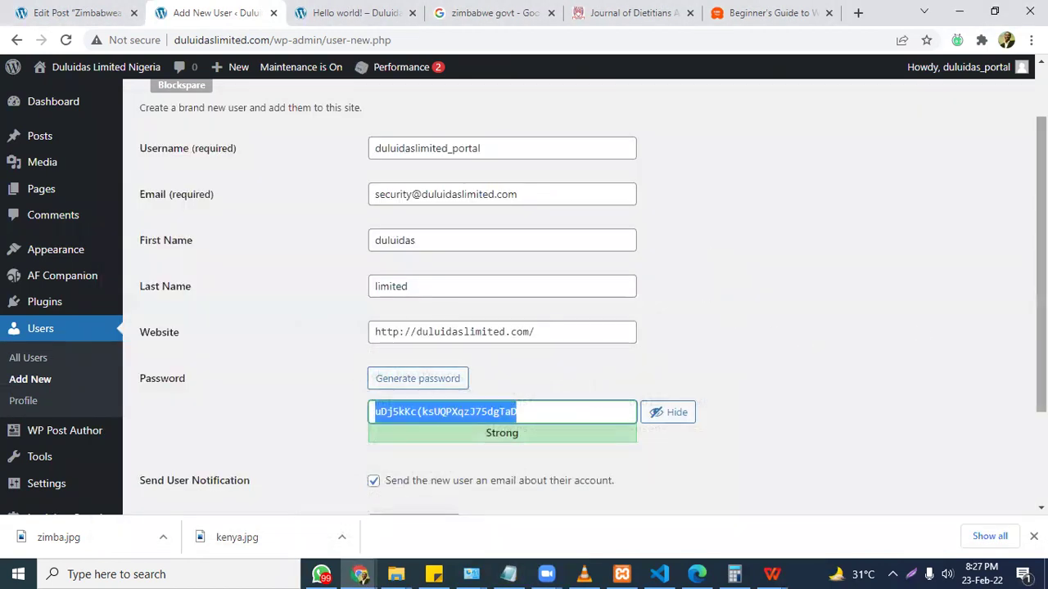
scroll(971, 344, down, 3)
click(186, 462)
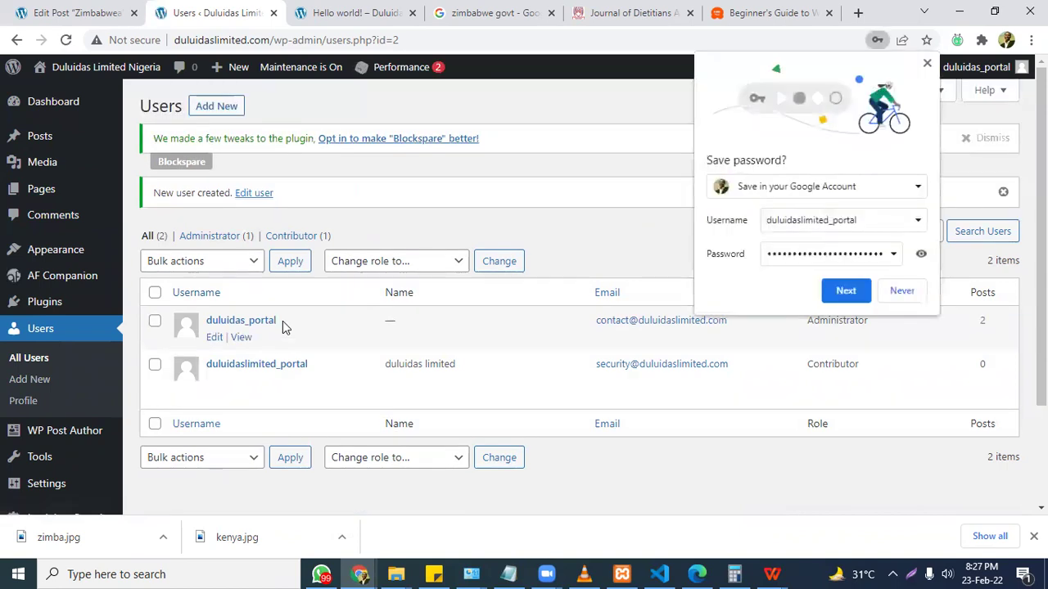
Decline Chrome's save-password offer and review the new Contributor in the Users list.
click(928, 65)
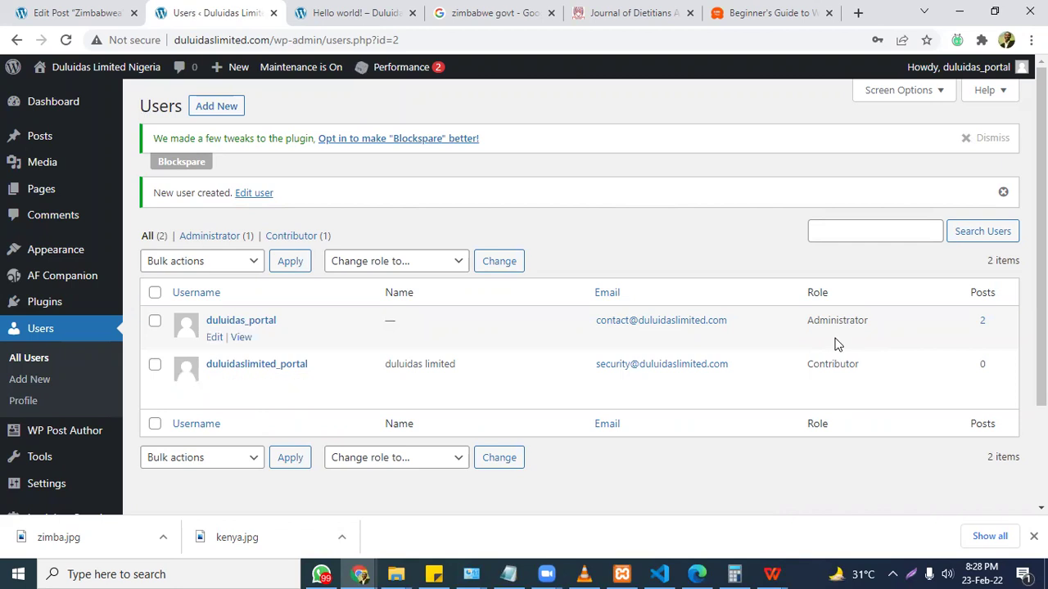
mouse_move(498, 384)
Read the user-roles guide down to Users » Add New, then go back to the Zimbabwea editor.
click(798, 12)
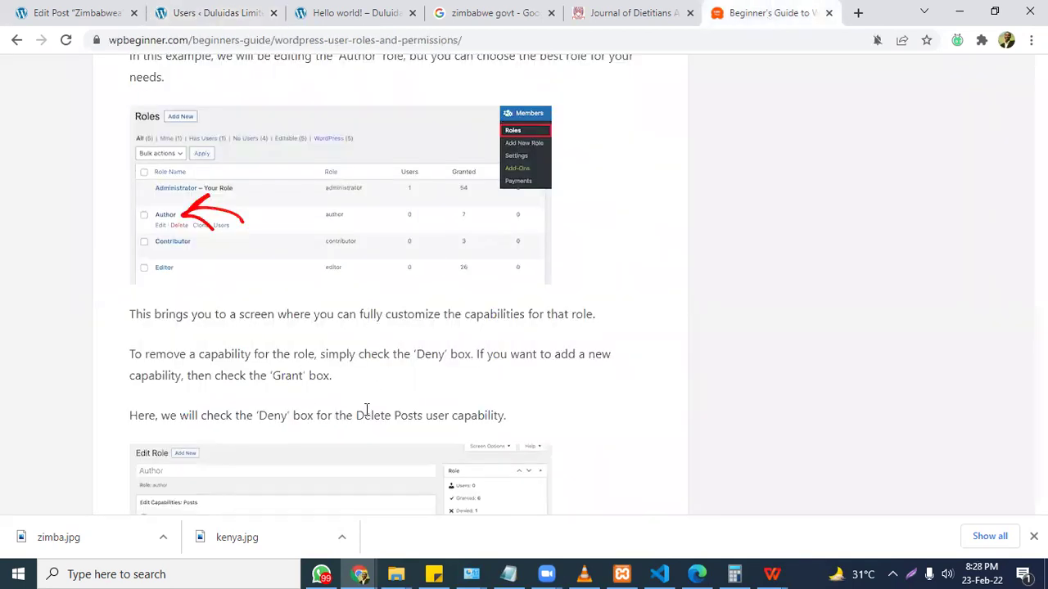
scroll(366, 409, down, 6)
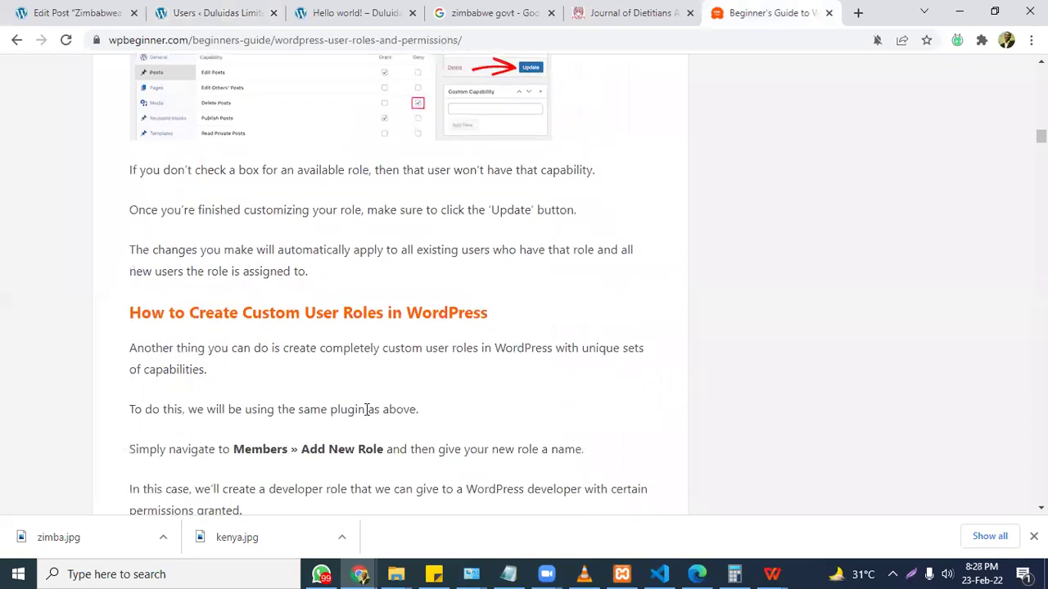
scroll(366, 409, down, 2)
scroll(366, 409, down, 1)
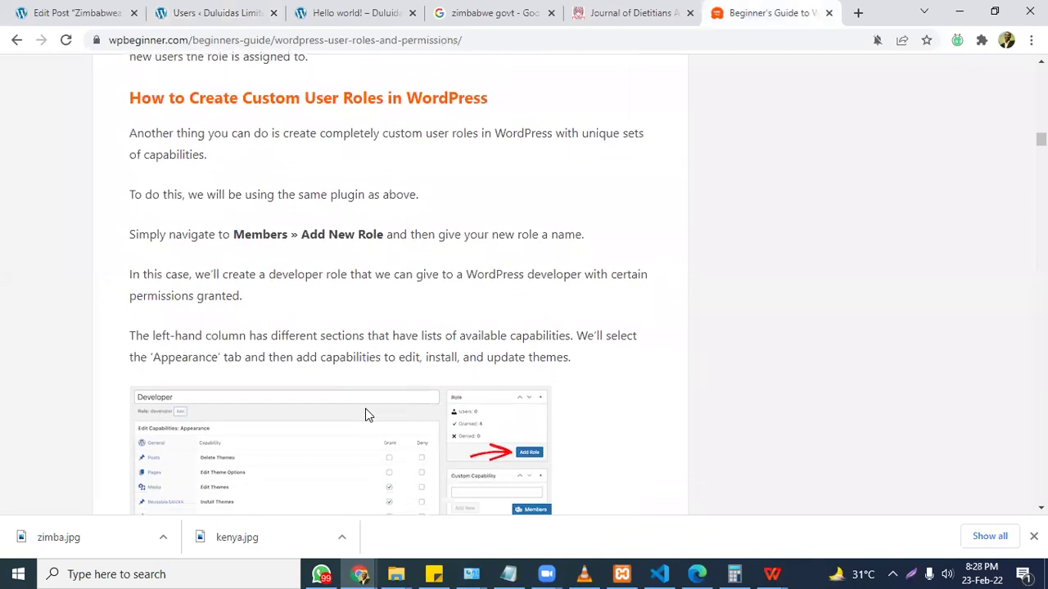
scroll(365, 412, down, 2)
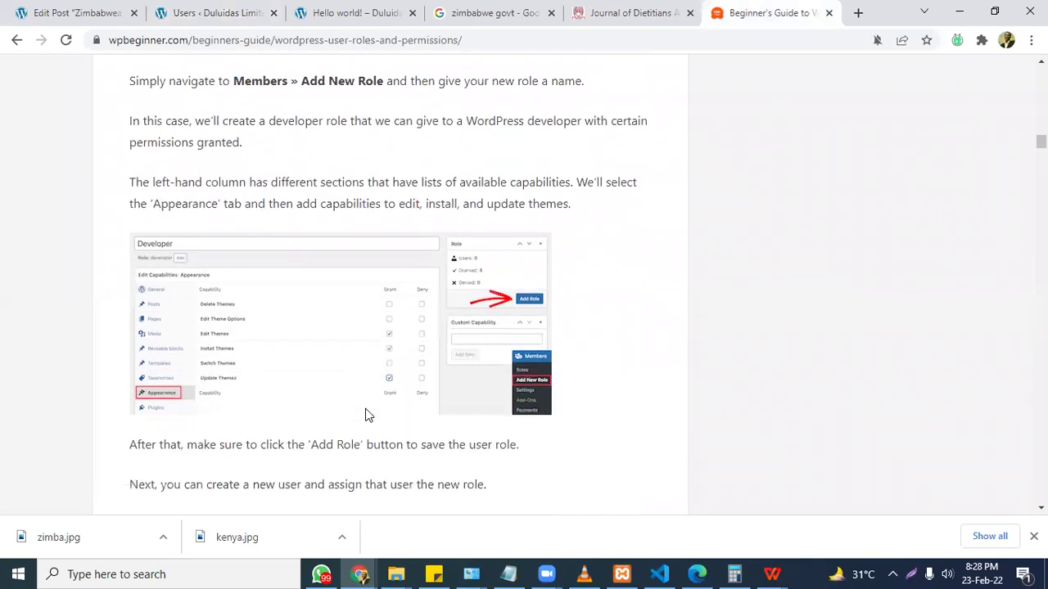
scroll(366, 413, down, 1)
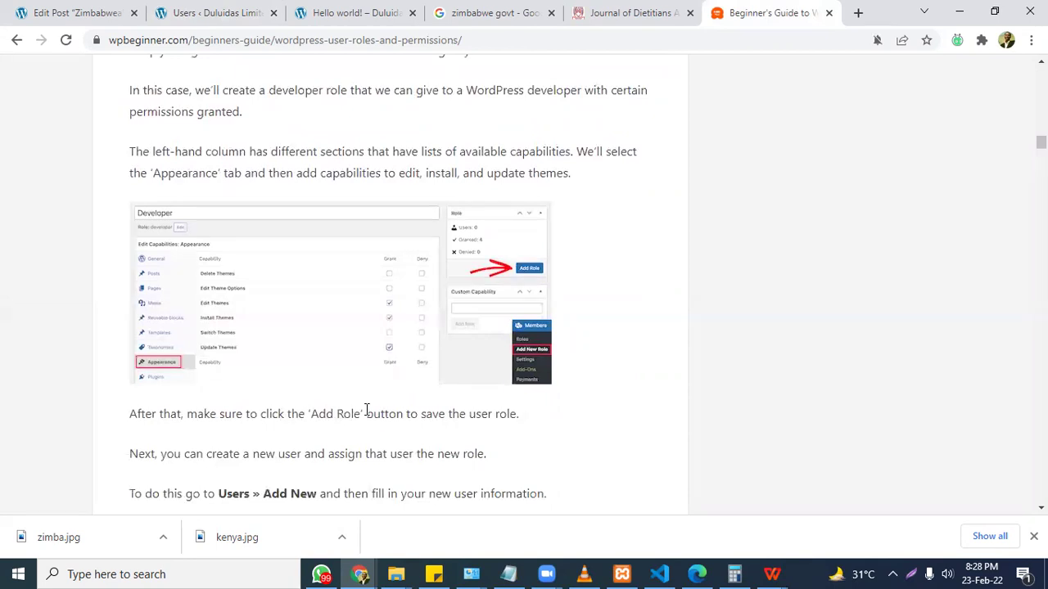
scroll(366, 412, down, 1)
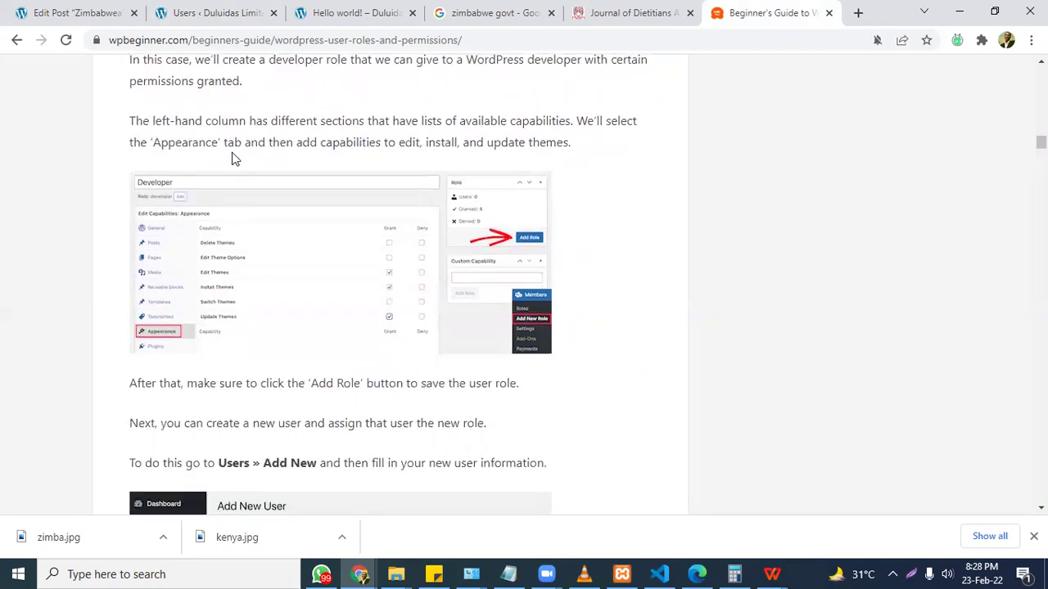
click(81, 13)
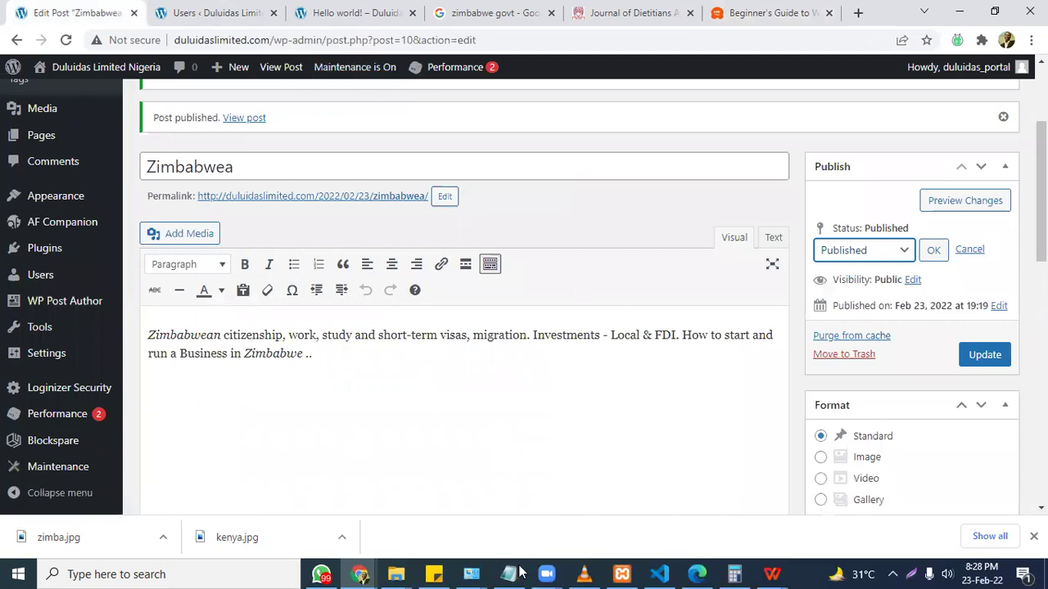
key(alt+Tab)
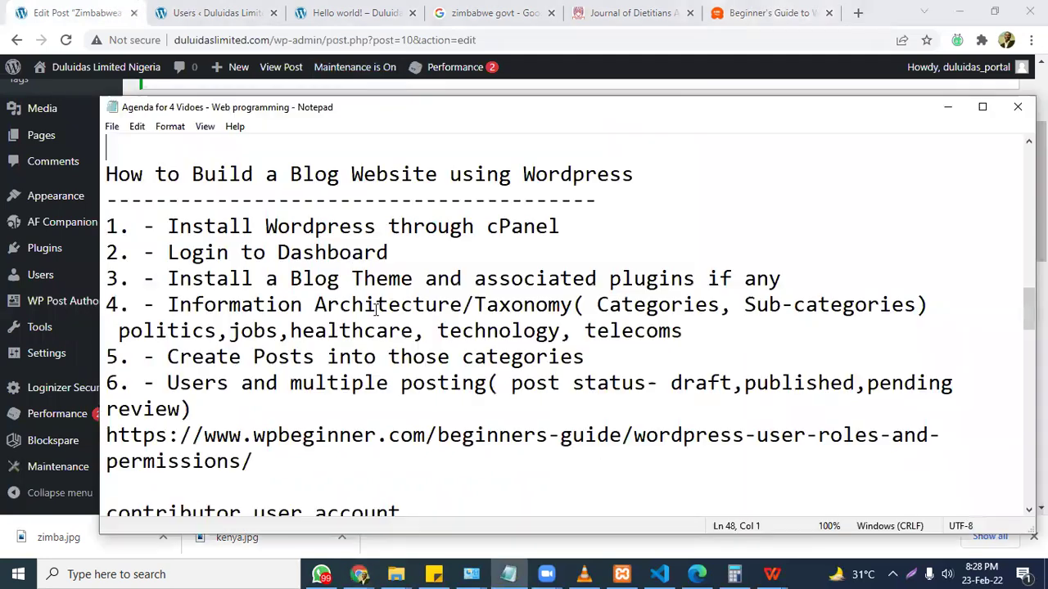
key(Up)
key(Down)
key(Down)
key(Down)
key(Down)
key(Down)
key(Down)
key(Down)
key(Down)
key(Down)
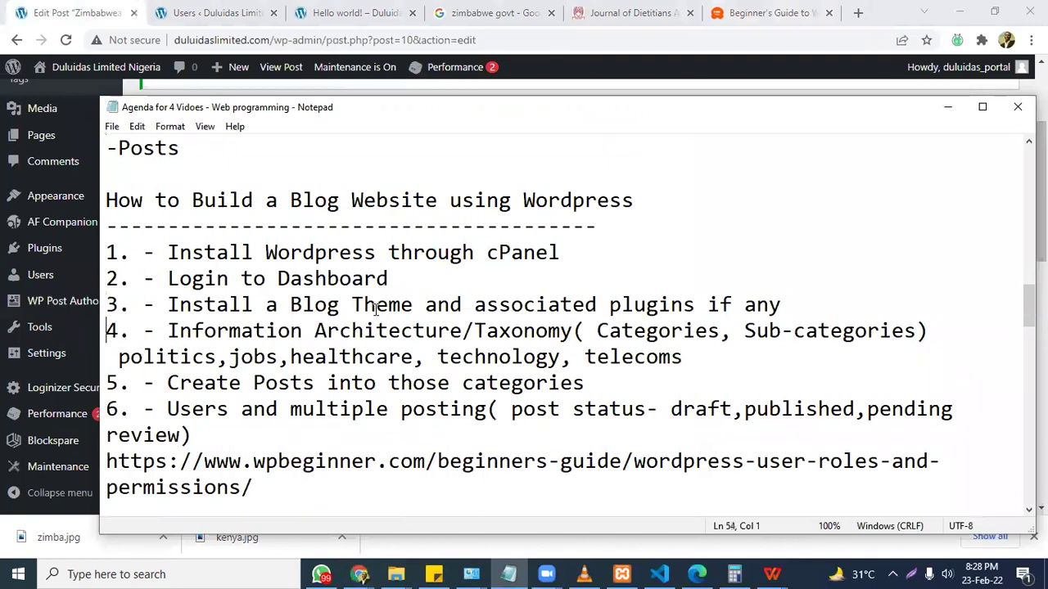
key(Down)
key(Down)
key(Down)
key(Down)
key(Down)
key(Down)
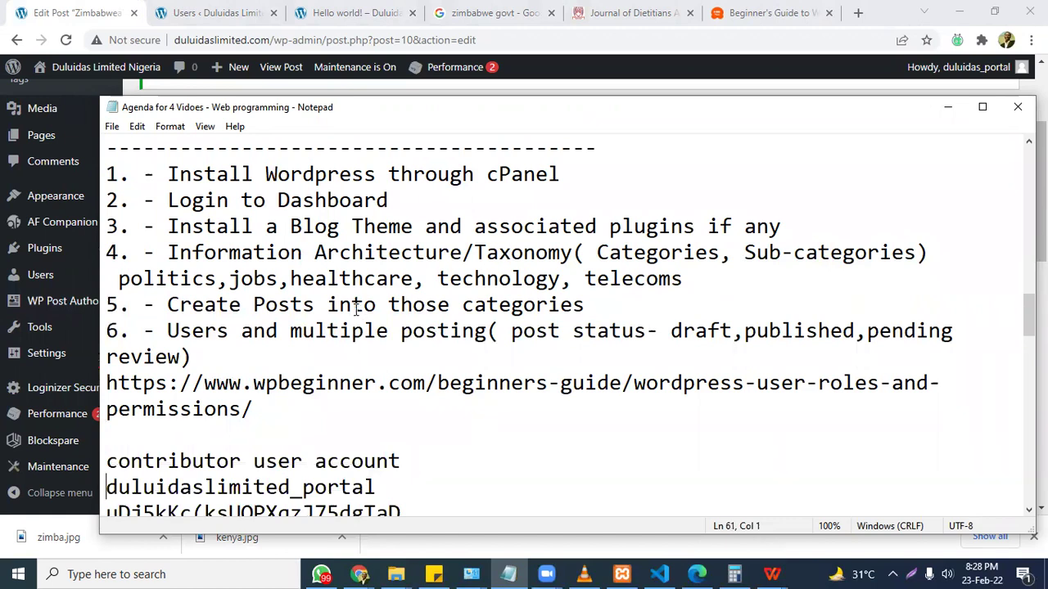
click(233, 9)
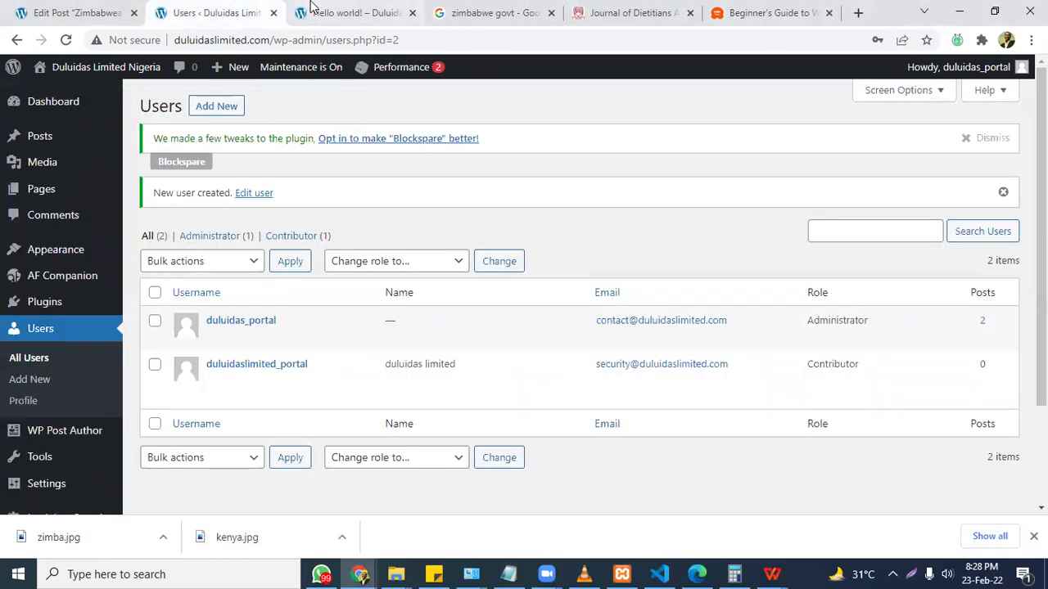
click(102, 8)
mouse_move(135, 64)
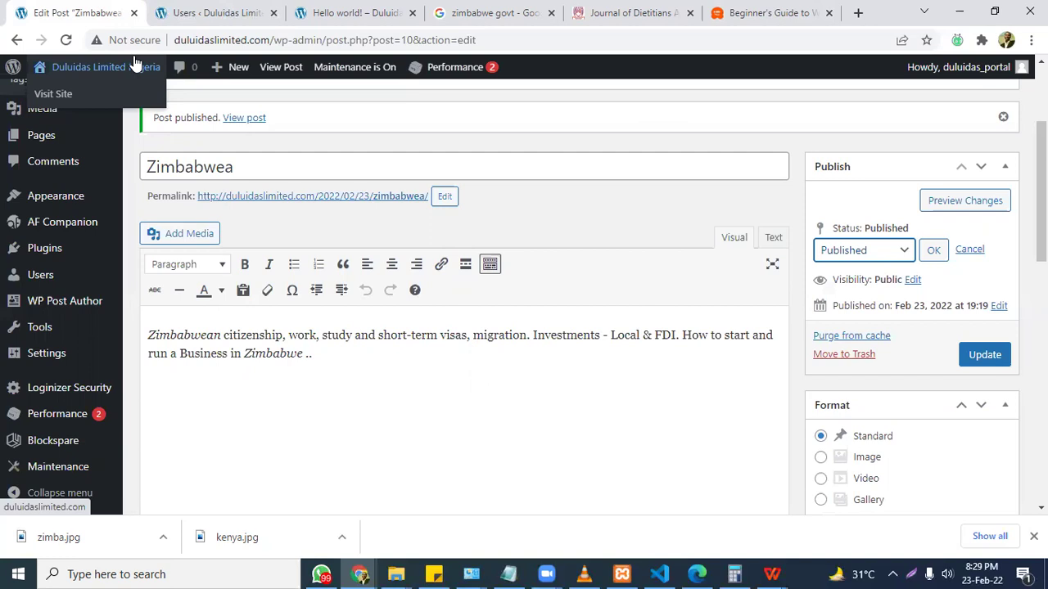
Visit the live site from the admin and scroll its homepage's Zimbabwea and Kenya posts.
scroll(524, 311, up, 3)
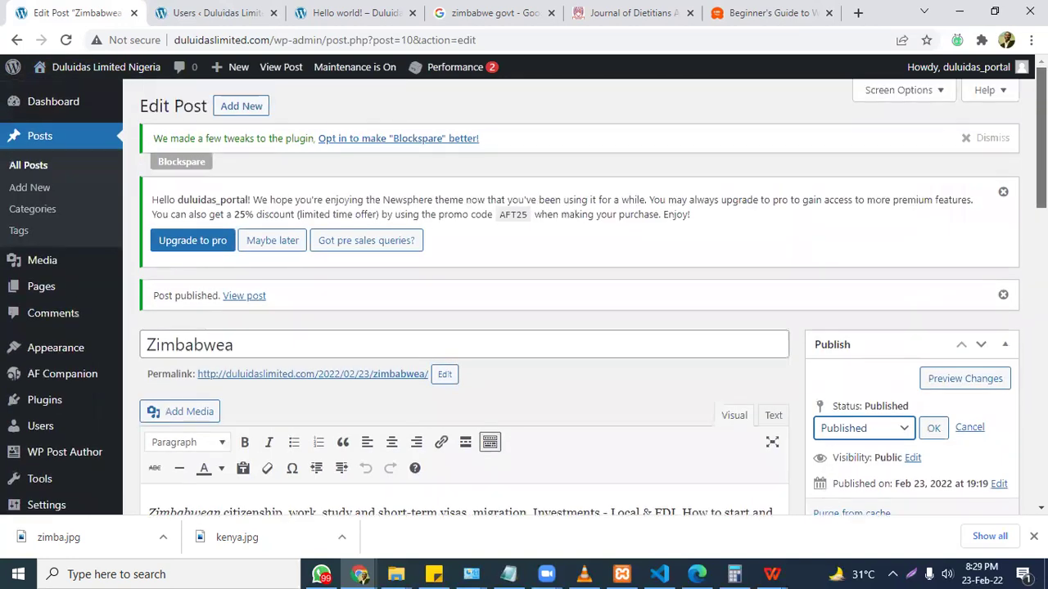
click(193, 12)
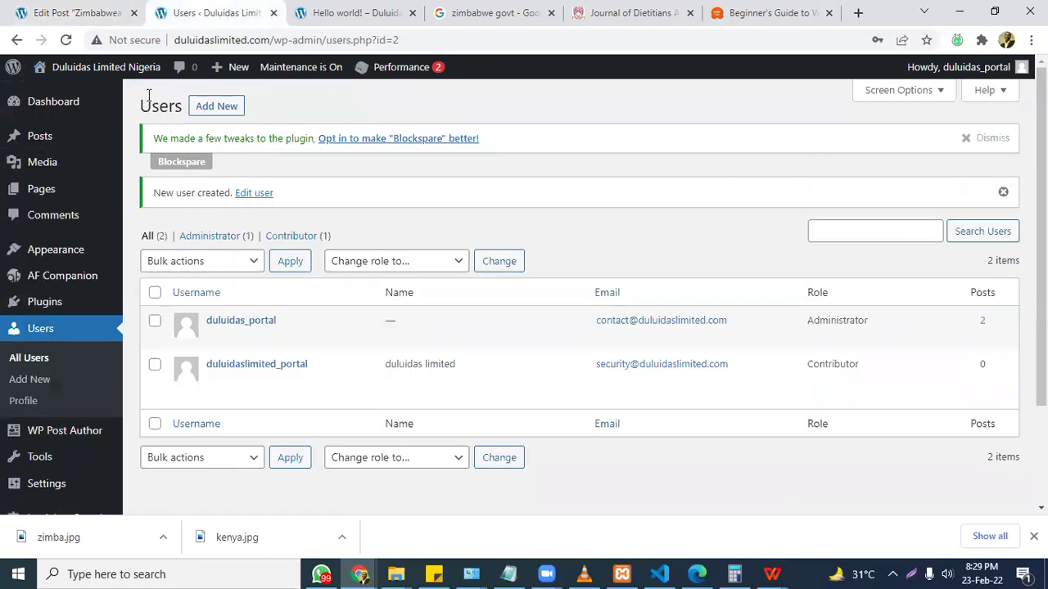
mouse_move(90, 67)
click(57, 93)
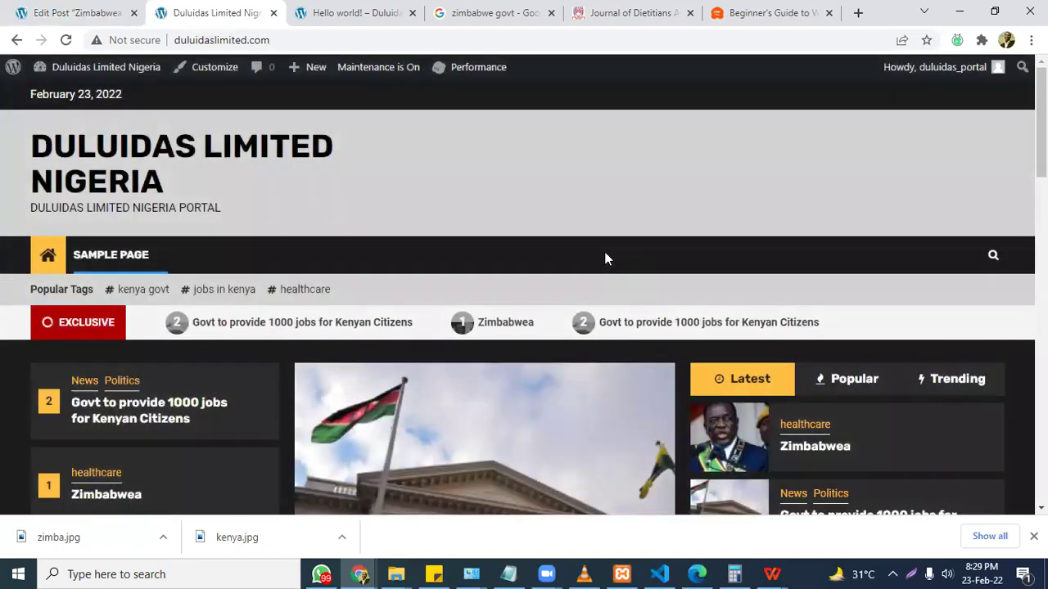
scroll(604, 258, down, 5)
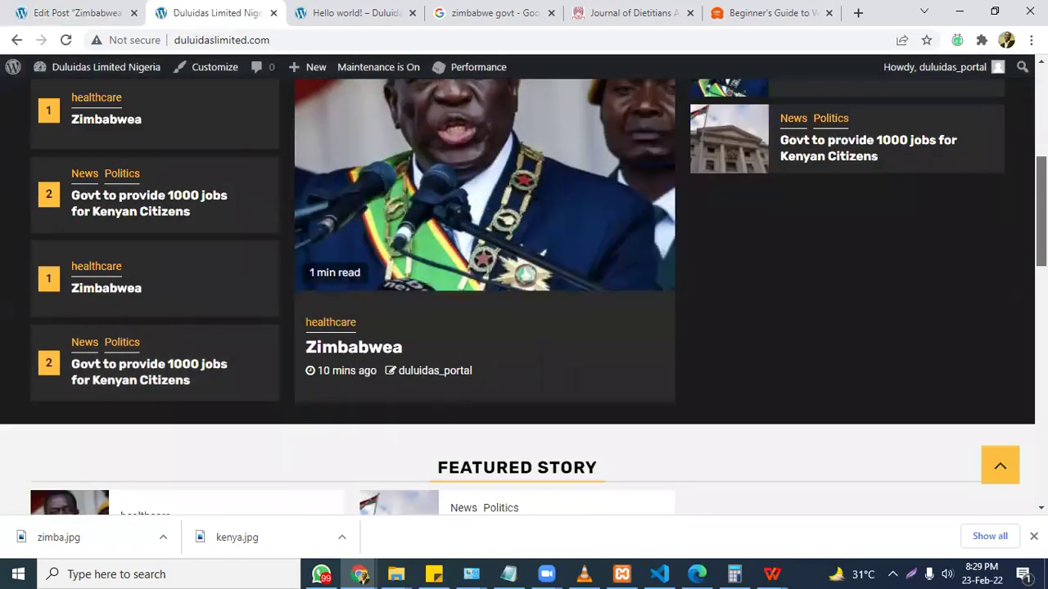
scroll(524, 246, up, 2)
scroll(524, 245, down, 2)
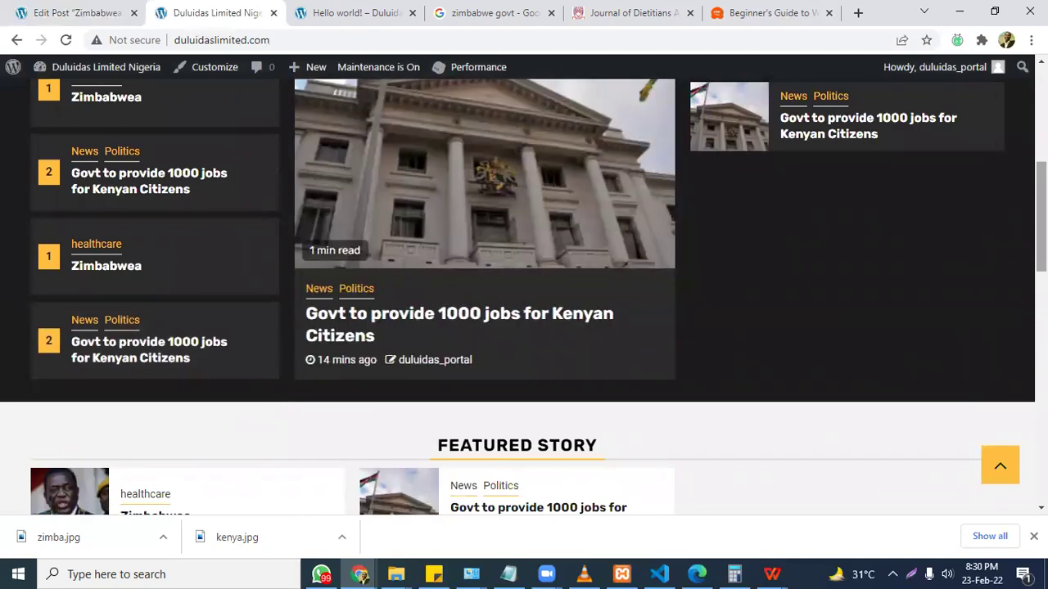
scroll(524, 294, up, 5)
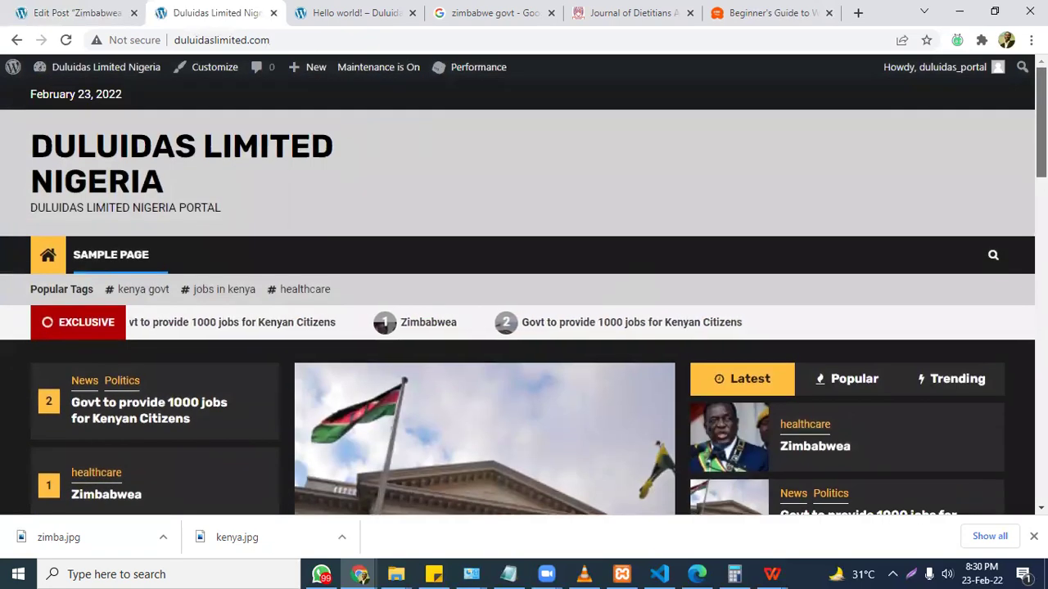
scroll(524, 295, down, 15)
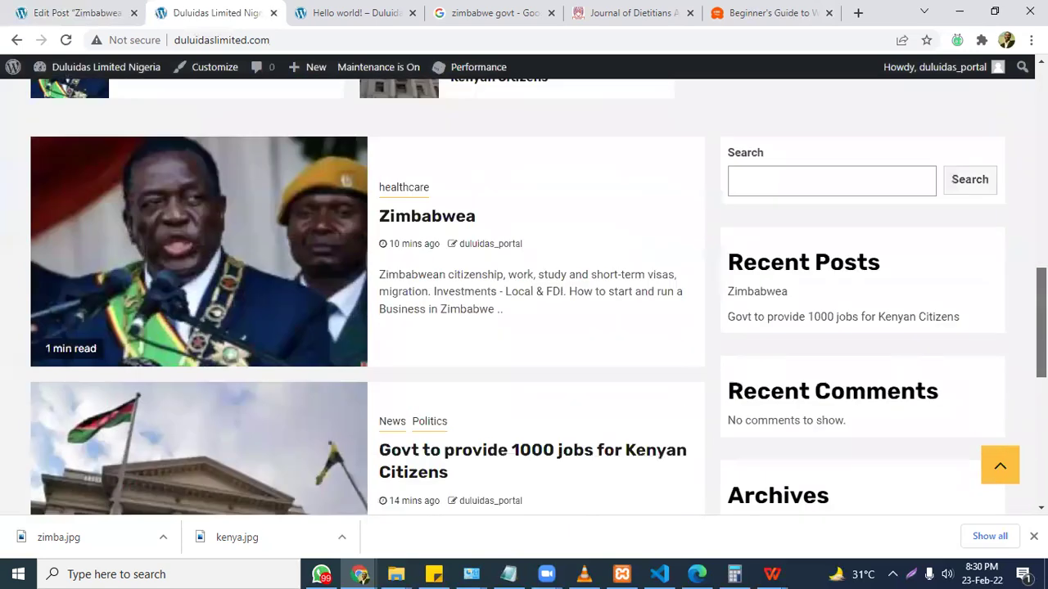
scroll(524, 295, down, 3)
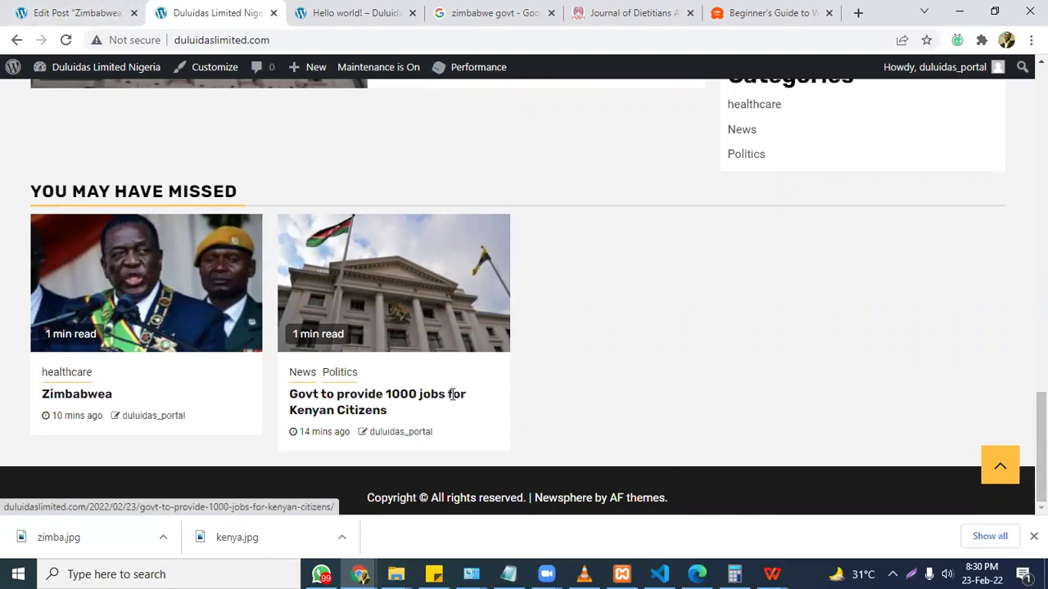
Insert a blank line above agenda item 8 in Notepad, then return to the homepage.
key(alt+Tab)
key(Down)
key(Down)
key(Down)
key(Down)
key(Up)
key(Up)
key(Up)
key(Up)
key(Return)
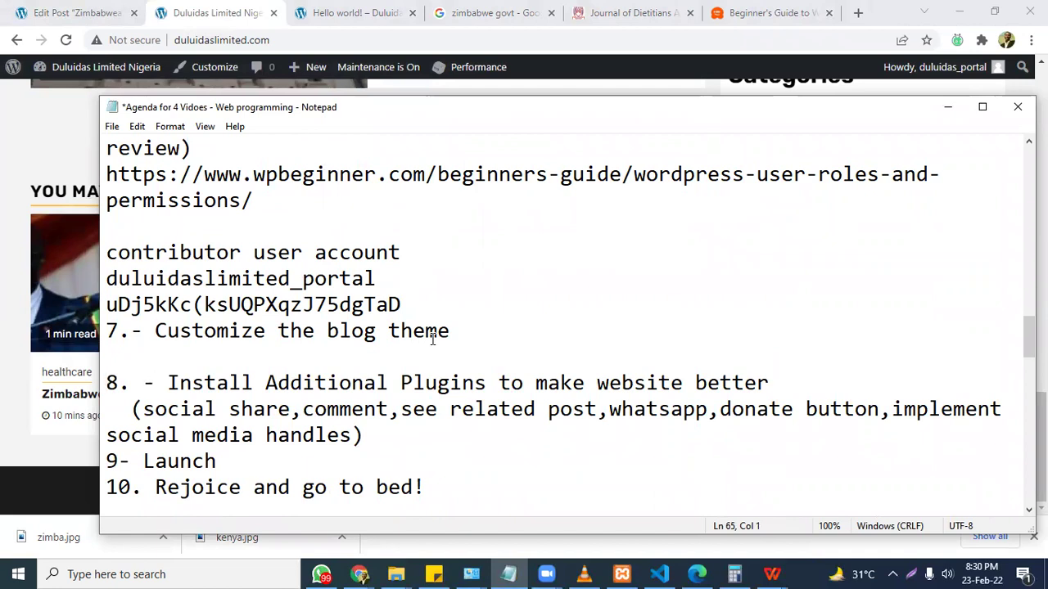
click(237, 7)
drag(1042, 447, 1041, 123)
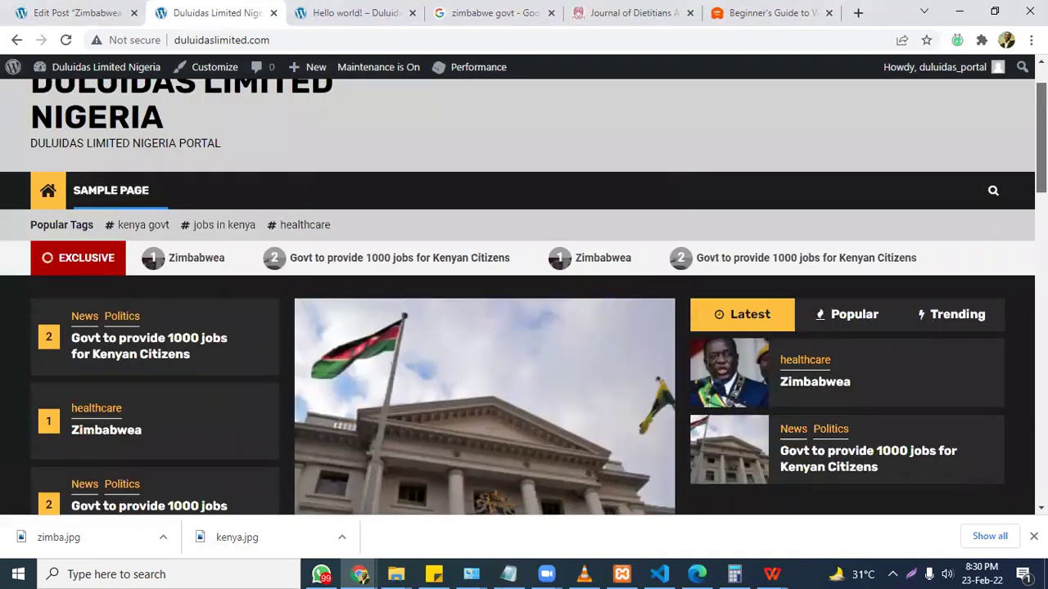
Search Google for 'newsphere theme tutorial' from the address bar.
click(782, 13)
click(712, 42)
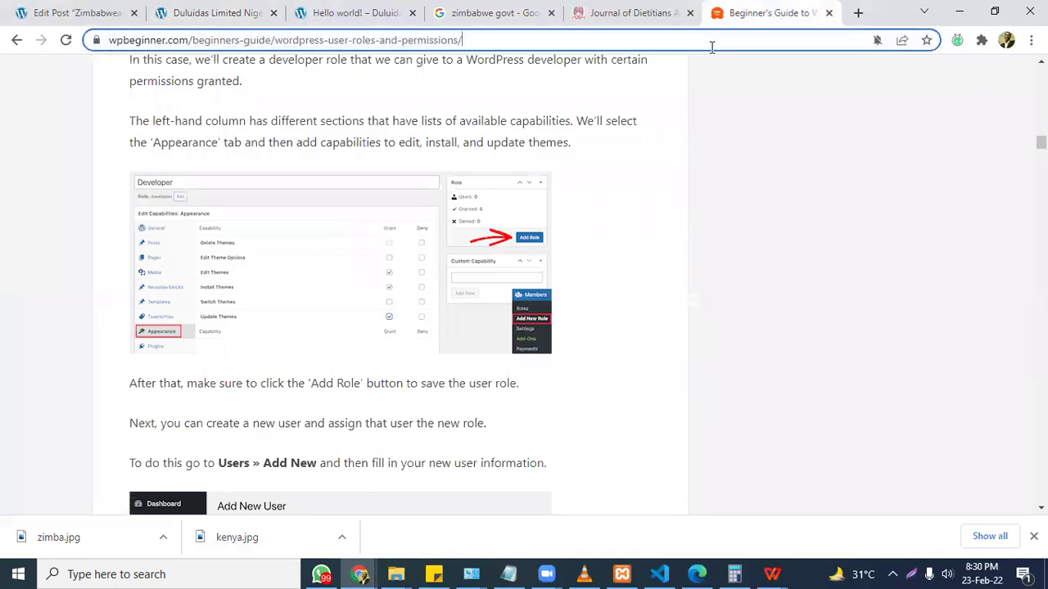
text(new)
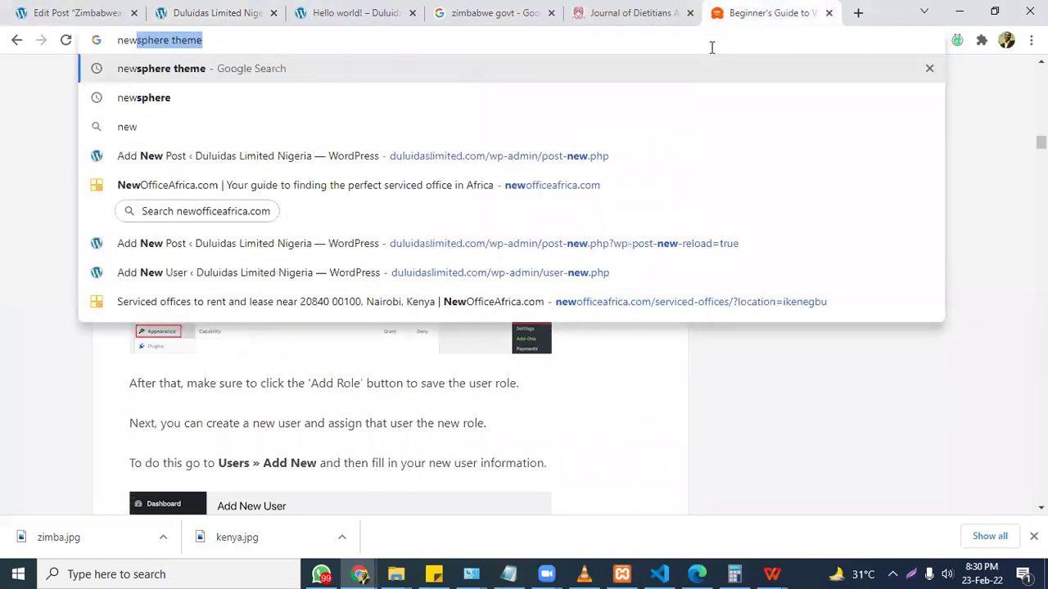
text(sphere theme ty)
key(BackSpace)
text(utorial)
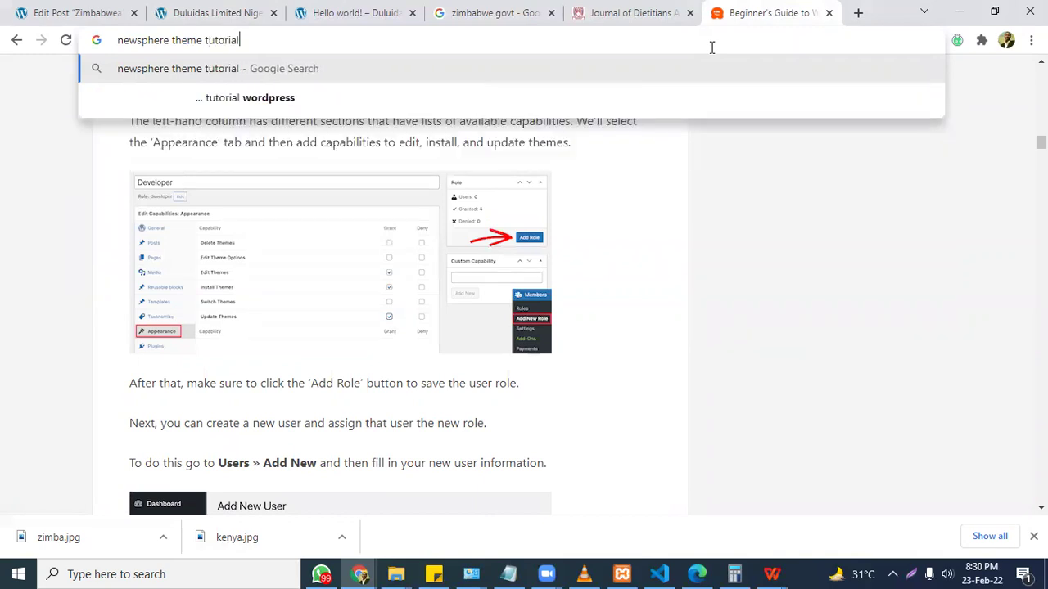
key(Return)
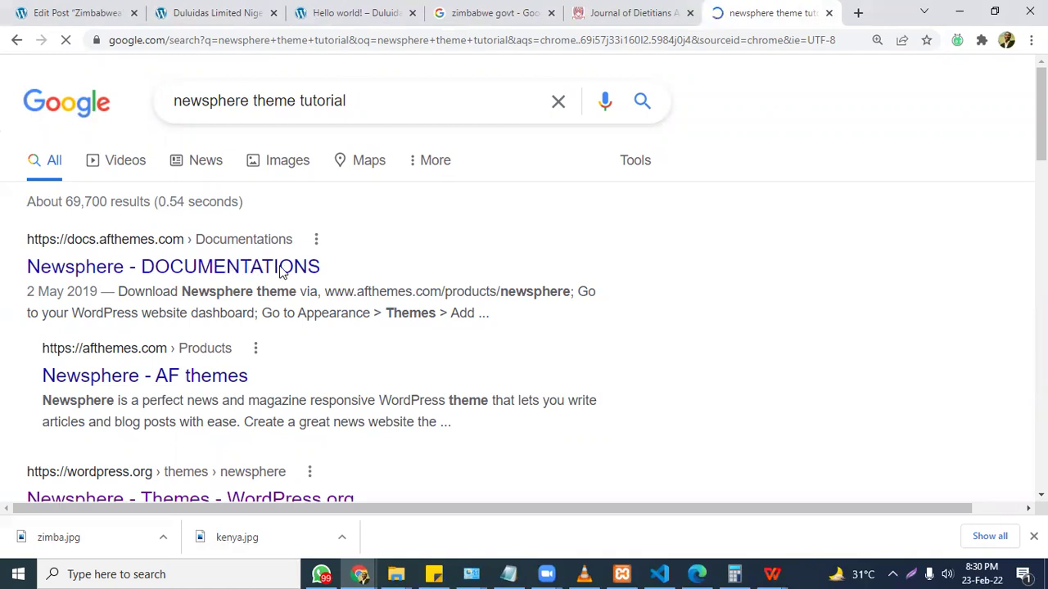
Open the Newsphere documentation result in a new tab and switch to it.
right_click(249, 271)
click(306, 279)
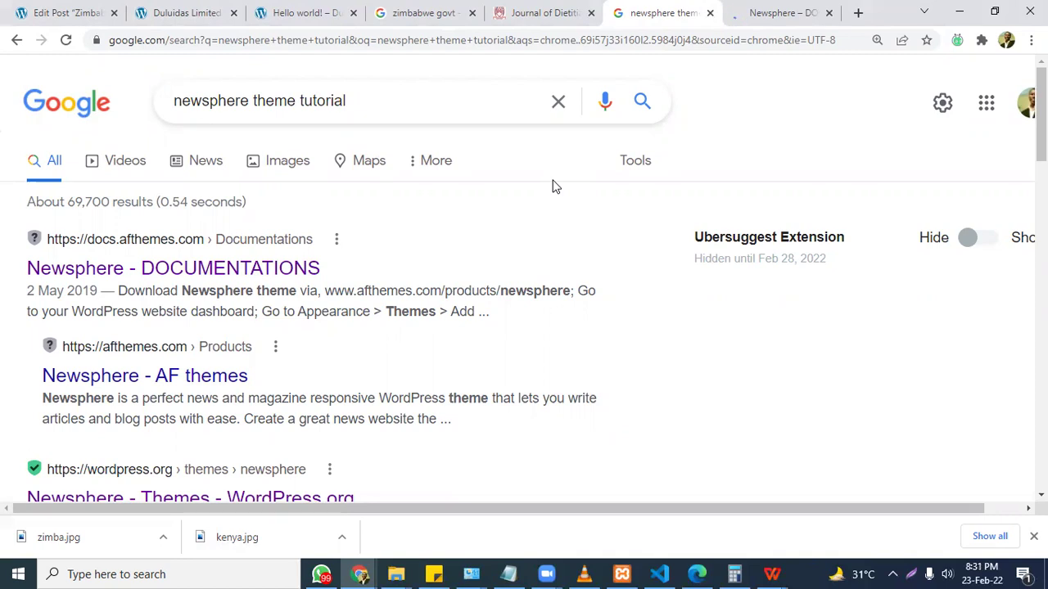
scroll(553, 187, down, 4)
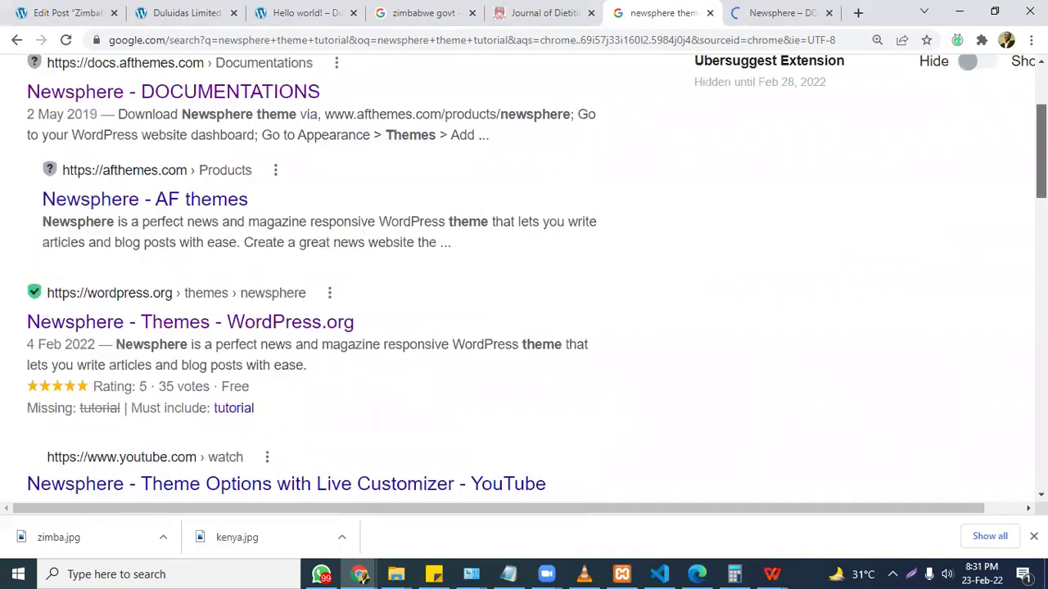
scroll(524, 307, down, 3)
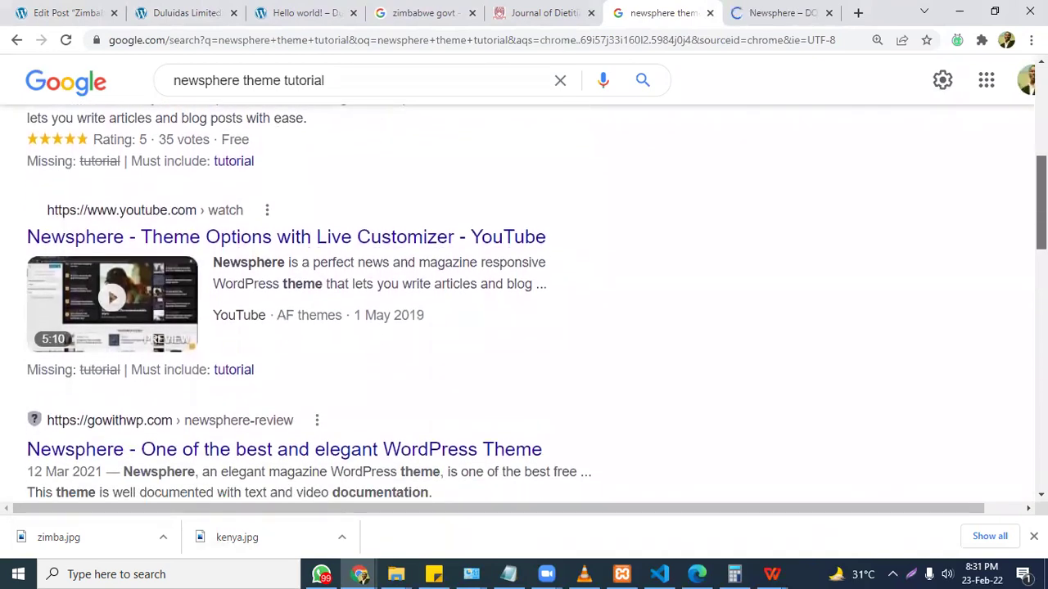
scroll(524, 303, down, 4)
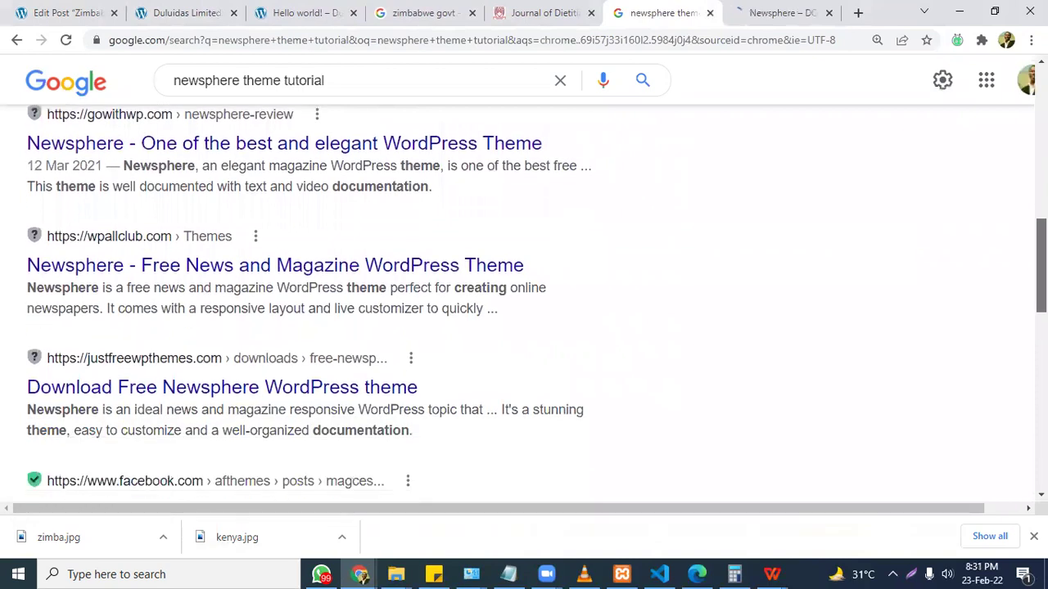
scroll(524, 303, down, 2)
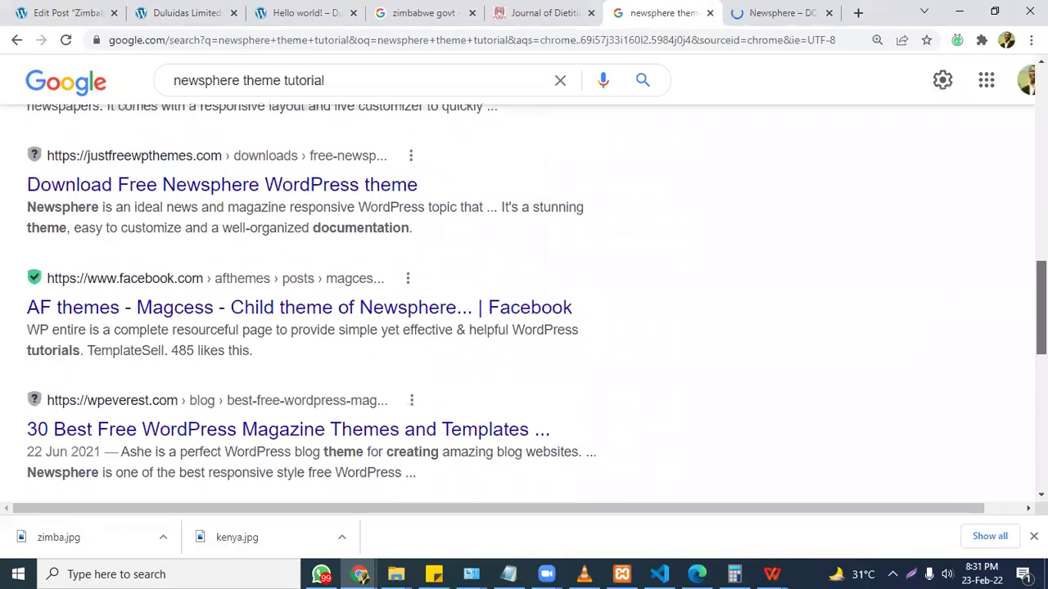
scroll(524, 303, up, 5)
scroll(245, 292, up, 8)
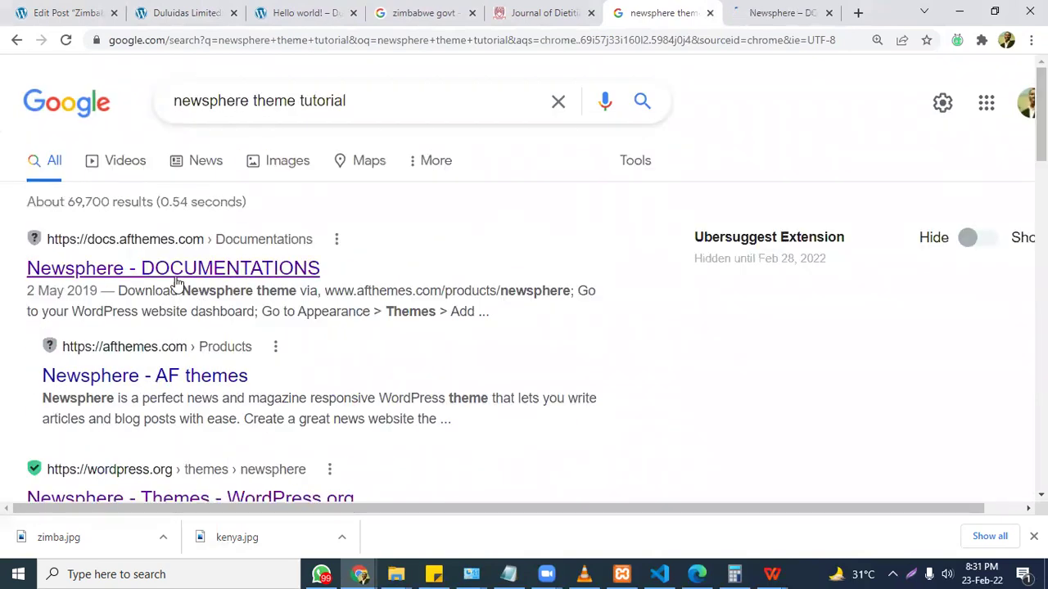
click(771, 10)
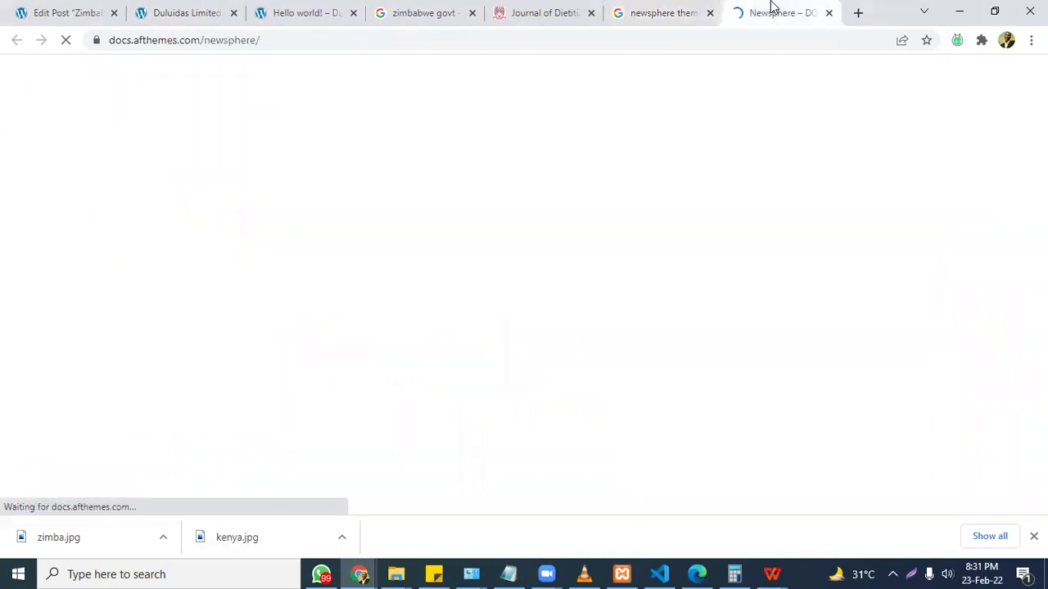
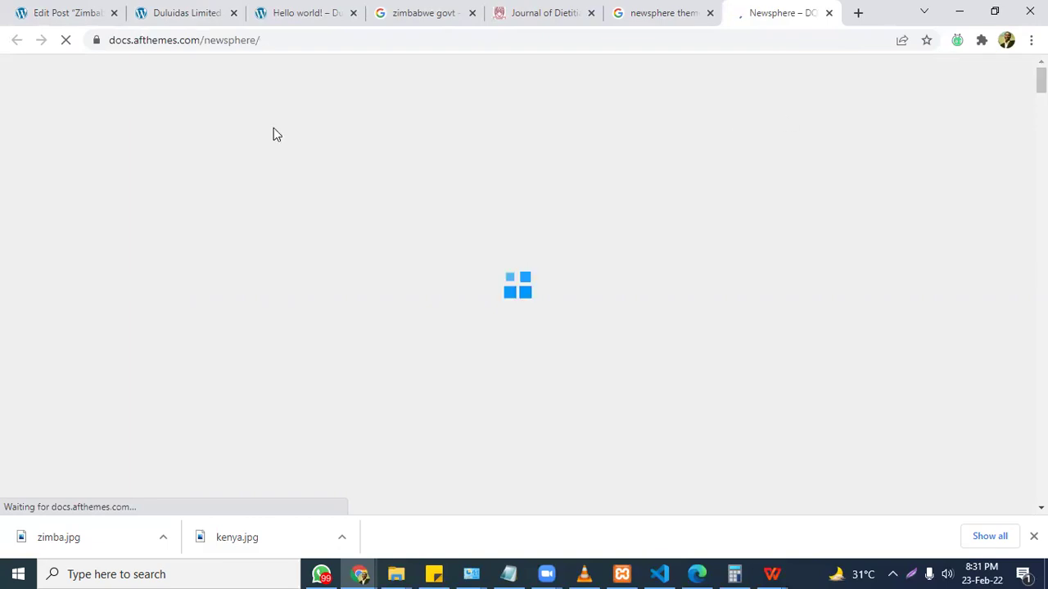
Start loading the theme Customizer from the Zimbabwea post's edit screen via Appearance.
click(94, 9)
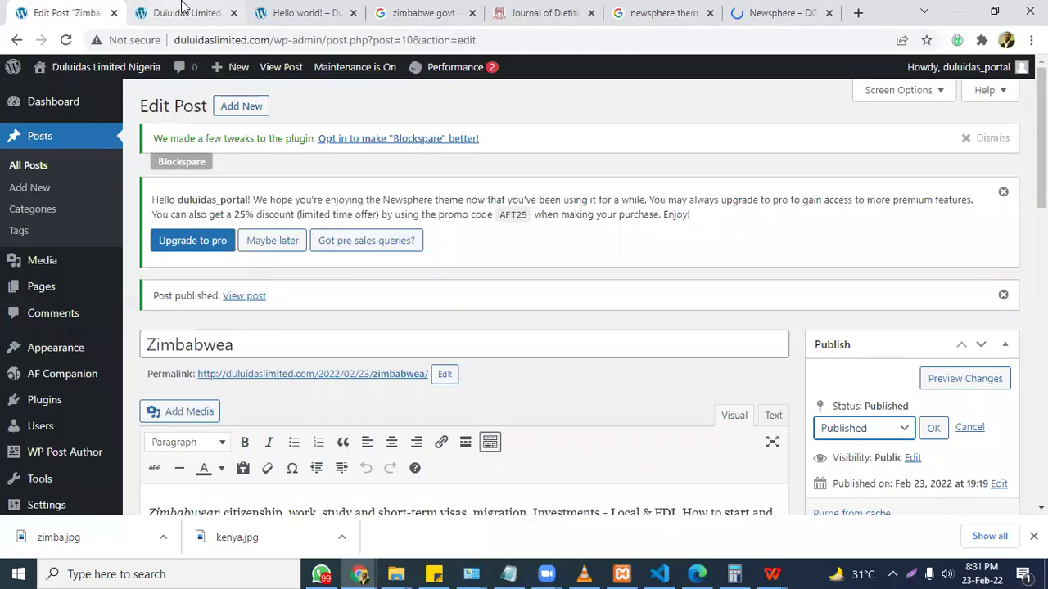
mouse_move(102, 350)
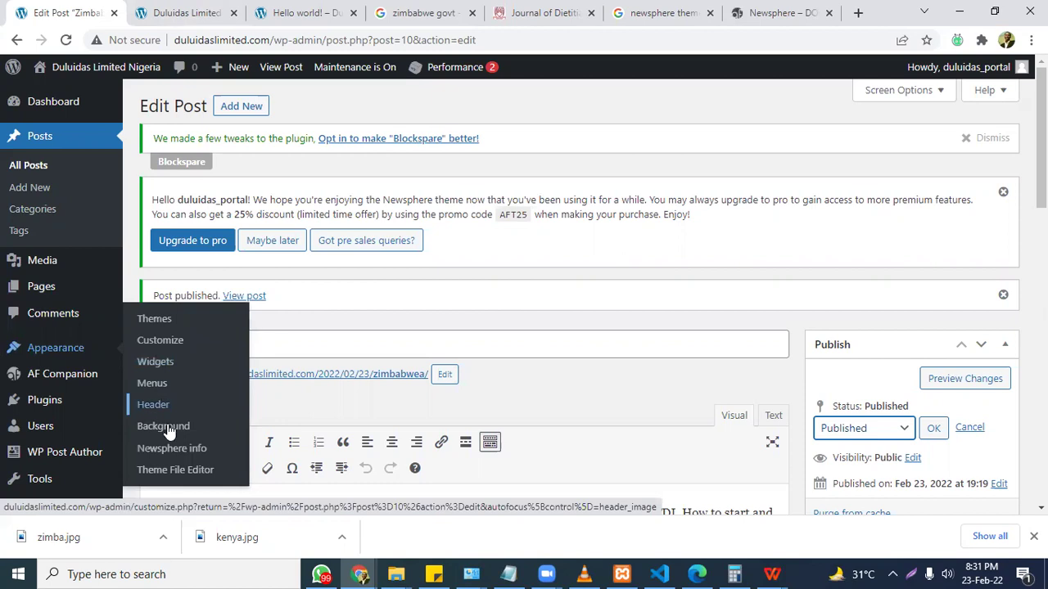
click(168, 343)
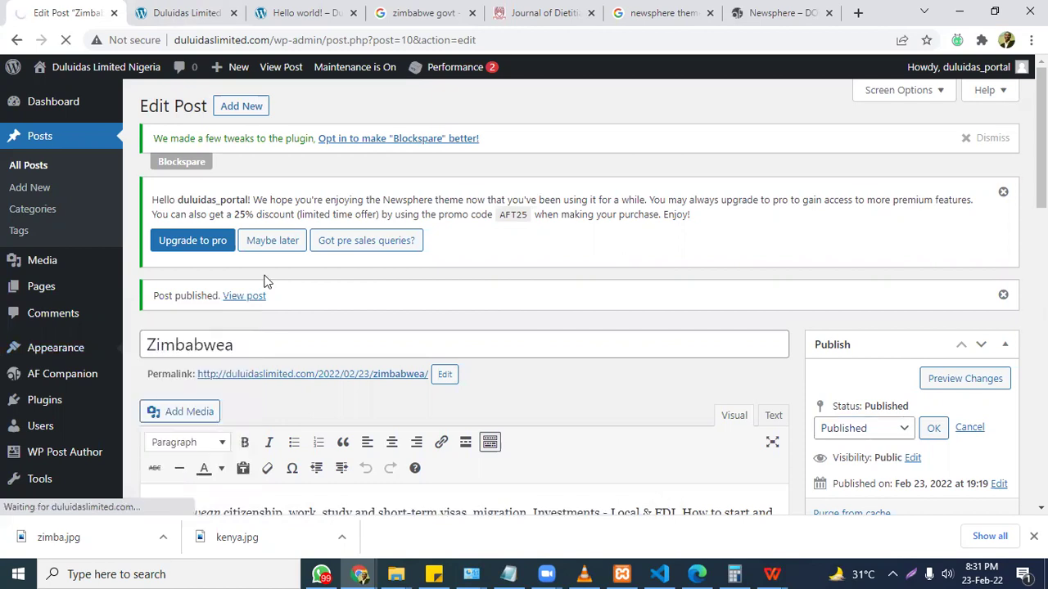
Scroll the Newsphere docs past installation, plugins and Customizer sections to Theme Options Overview.
click(778, 12)
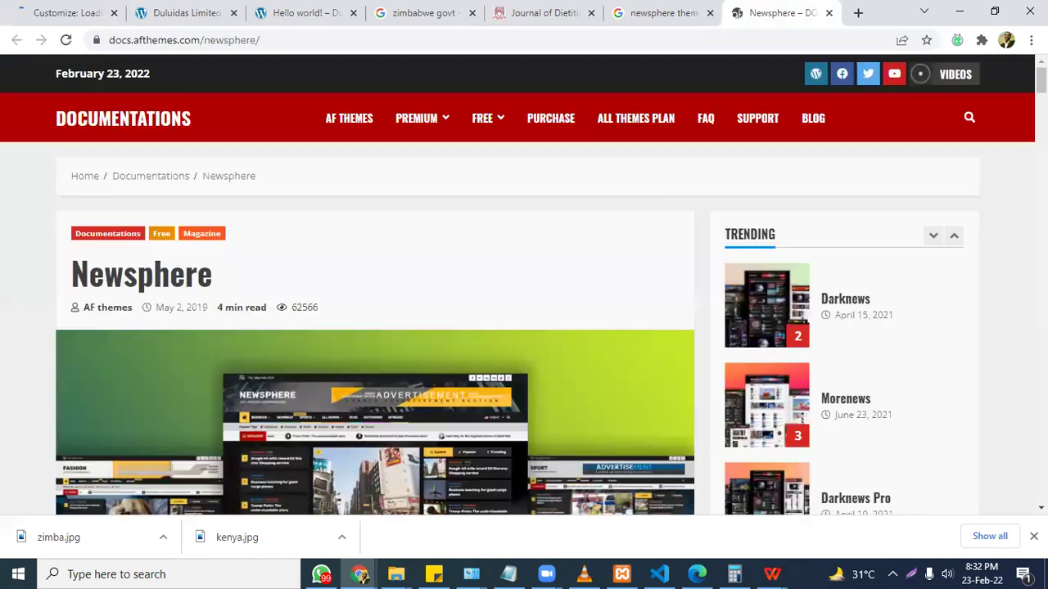
scroll(524, 287, down, 5)
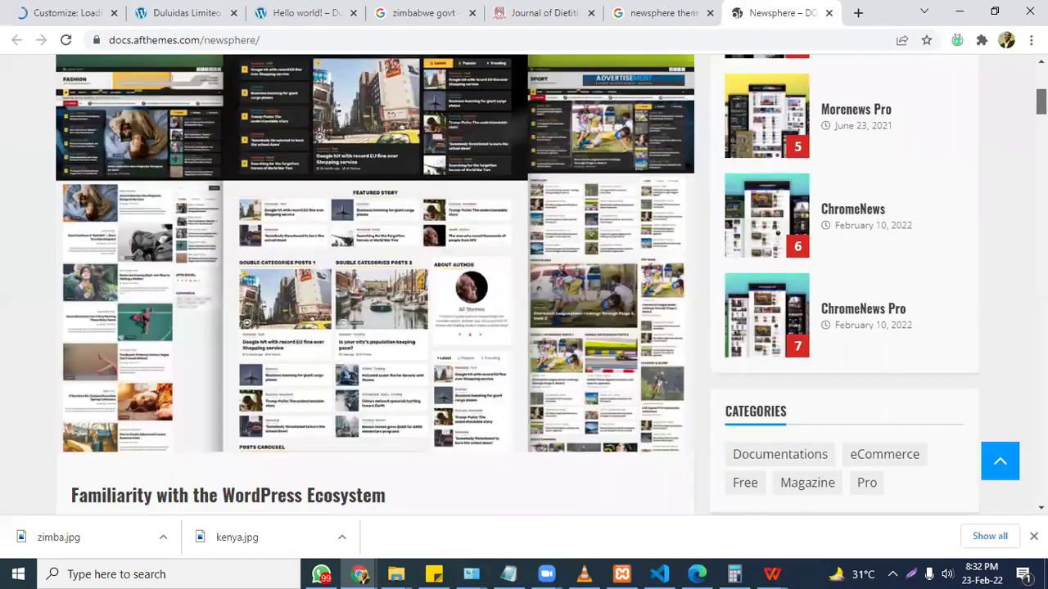
scroll(524, 287, up, 2)
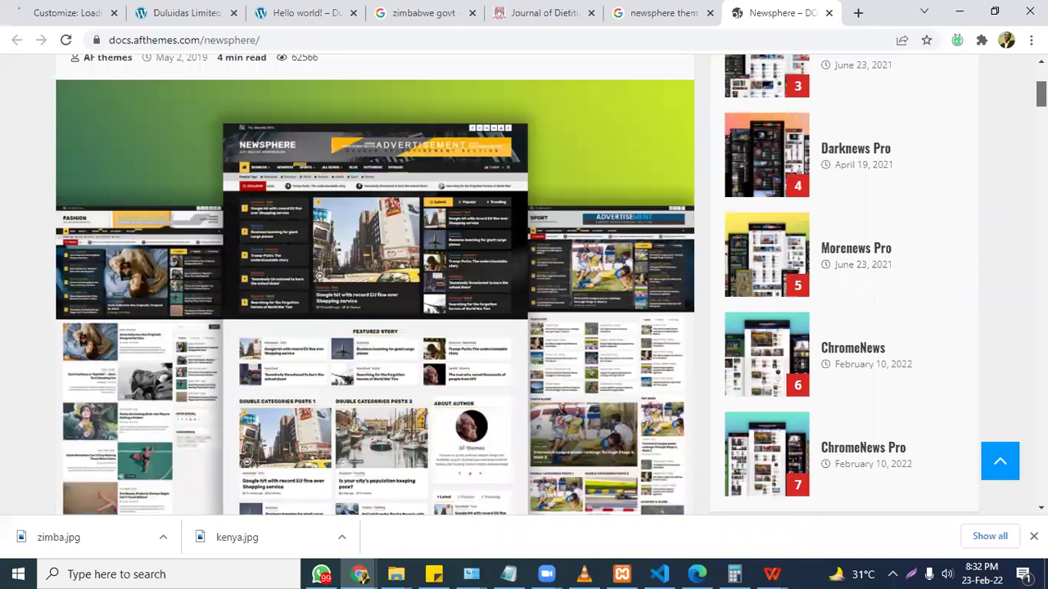
scroll(524, 287, down, 3)
scroll(374, 286, down, 4)
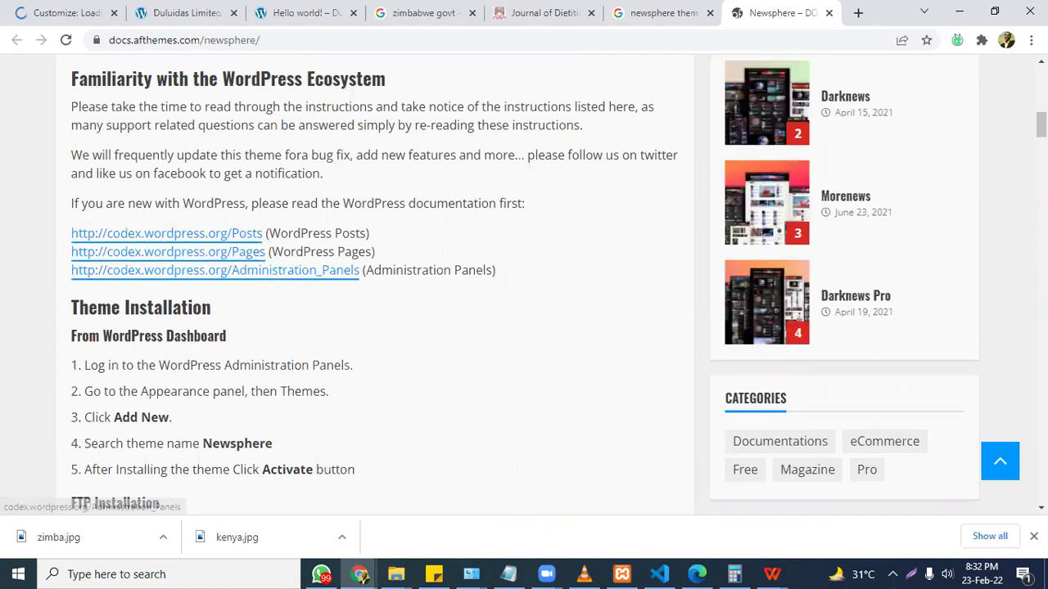
scroll(375, 287, down, 2)
scroll(375, 286, down, 2)
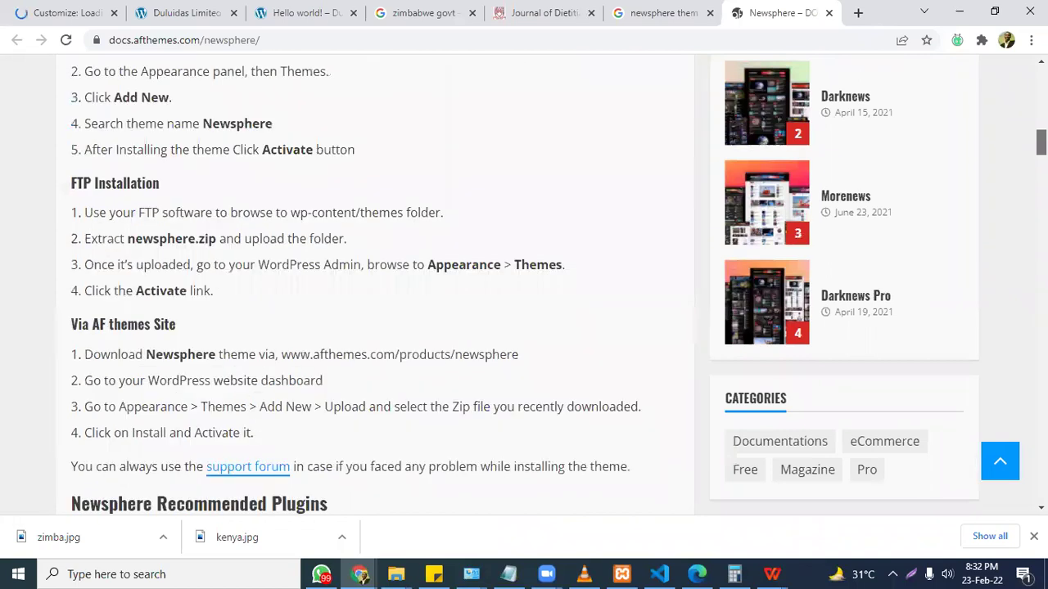
scroll(375, 287, down, 1)
scroll(375, 287, down, 3)
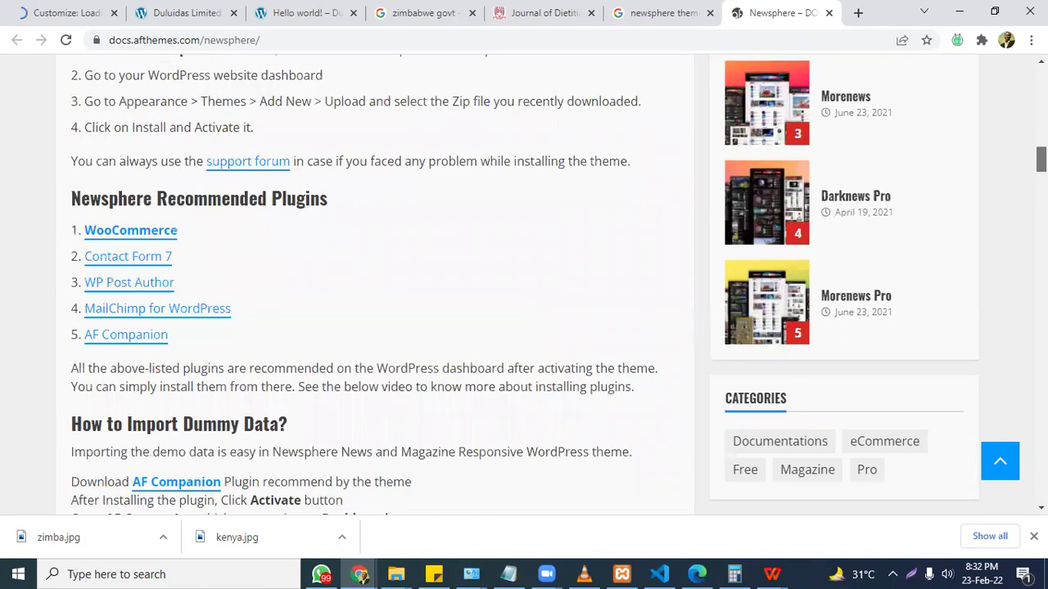
scroll(375, 287, down, 1)
scroll(375, 286, down, 3)
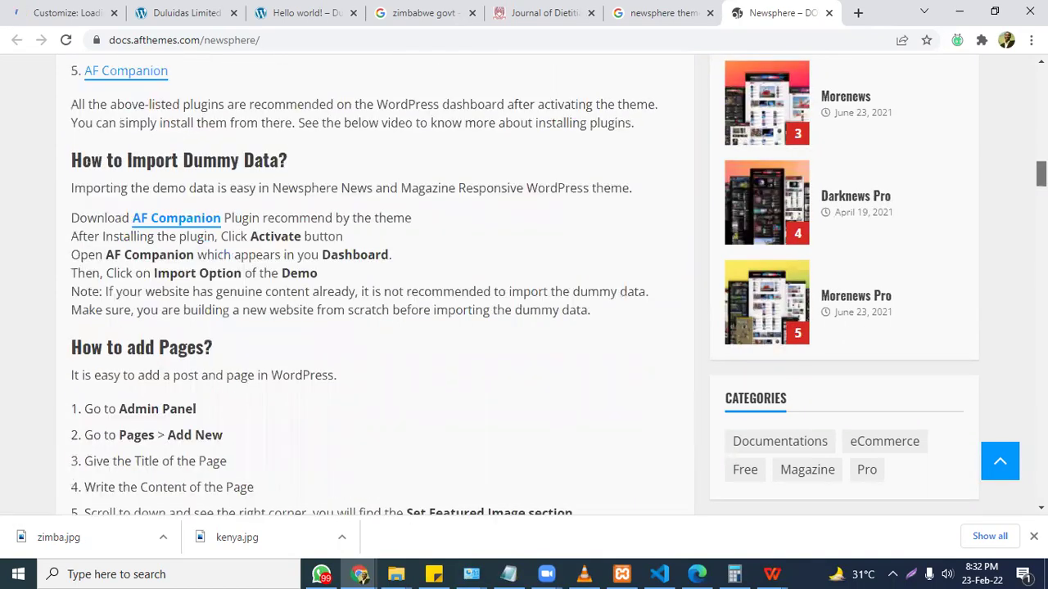
scroll(228, 254, down, 3)
scroll(375, 287, down, 4)
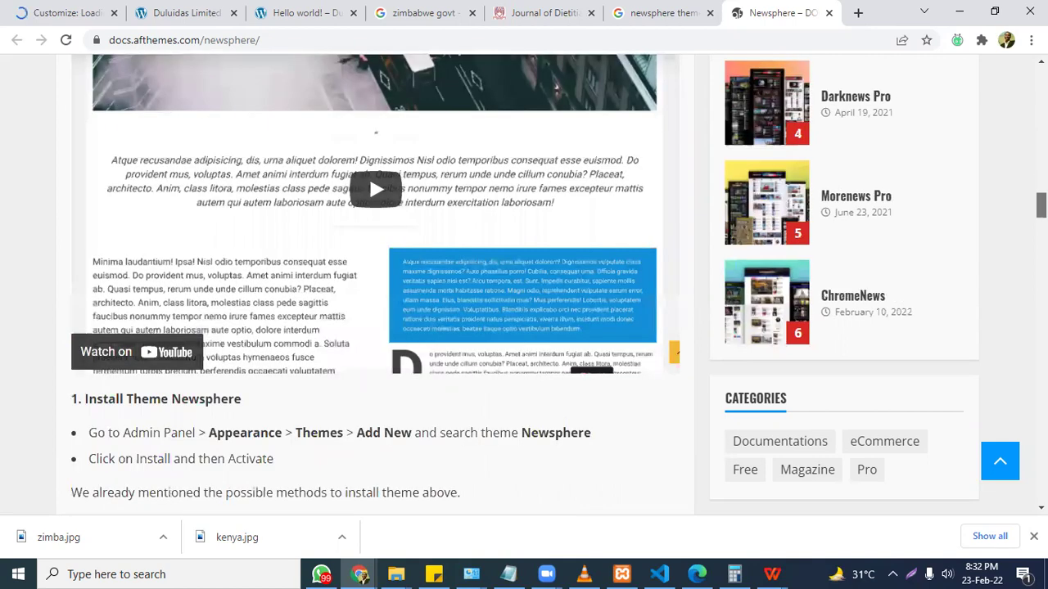
scroll(246, 97, up, 1)
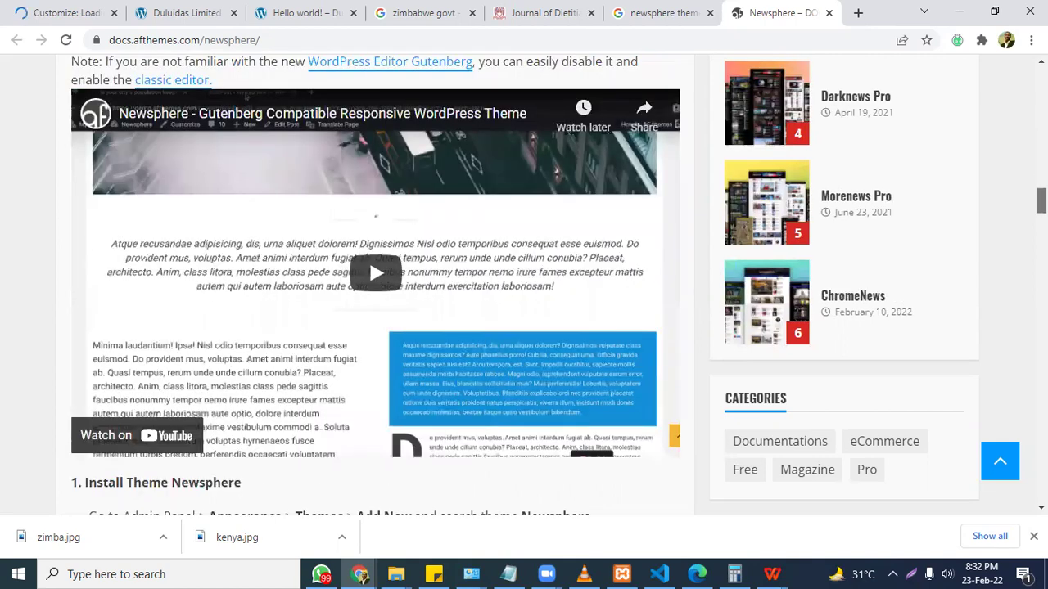
scroll(246, 96, down, 5)
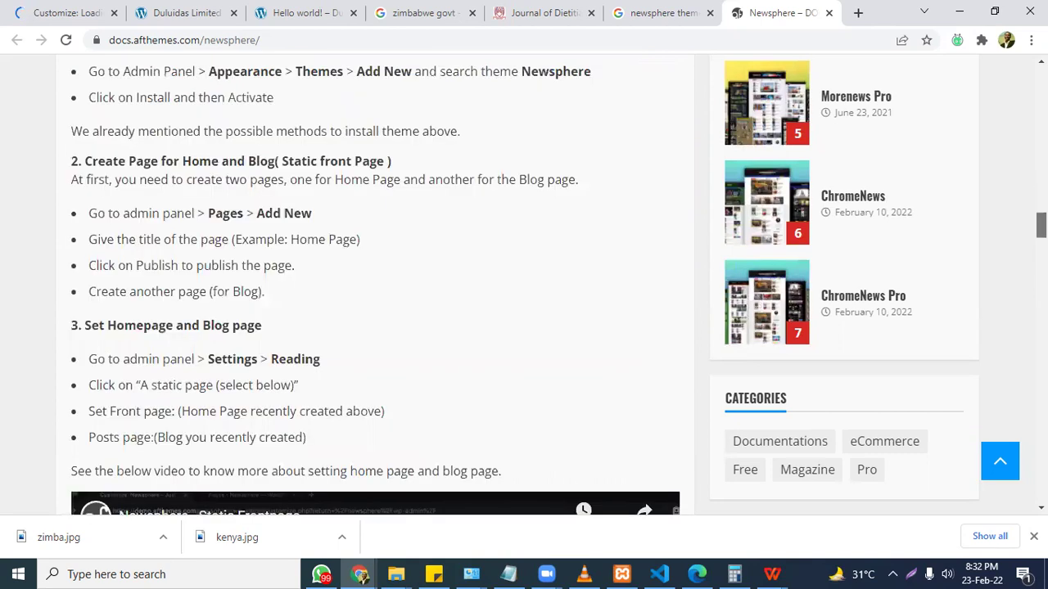
scroll(375, 287, down, 2)
scroll(89, 506, down, 1)
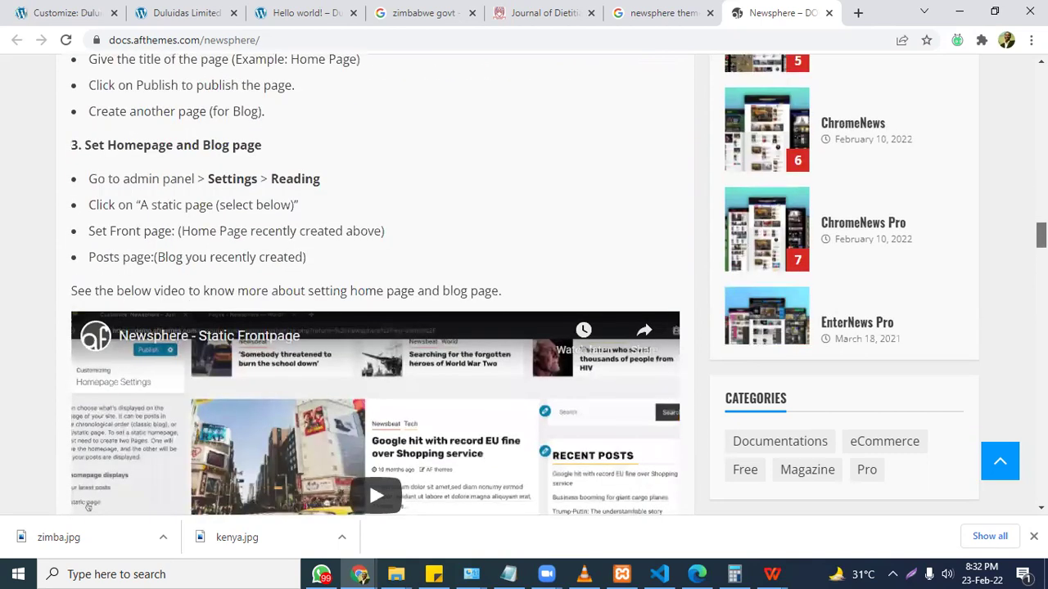
scroll(89, 507, down, 5)
scroll(88, 507, down, 2)
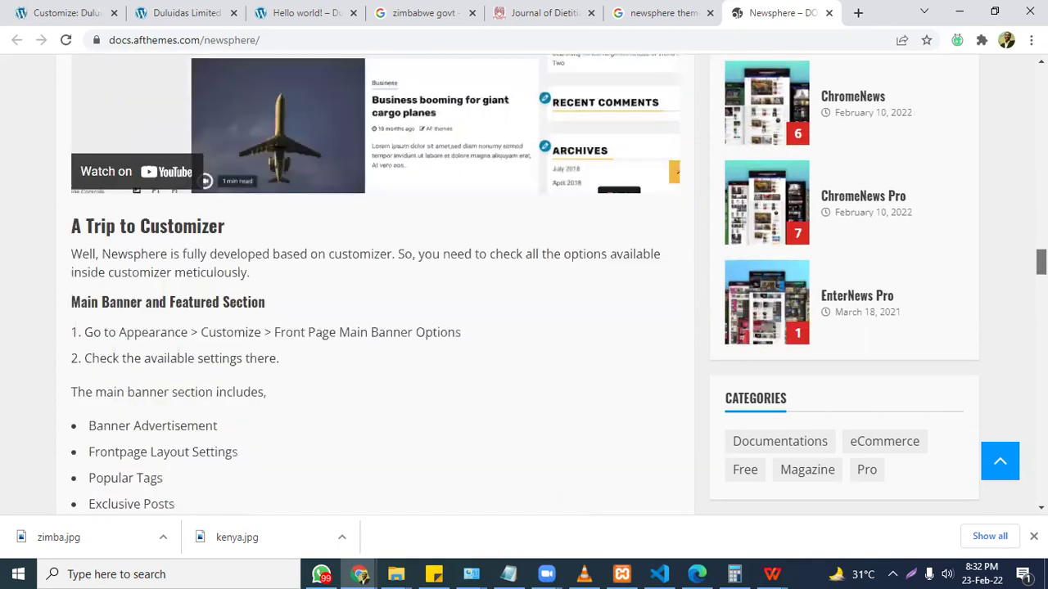
scroll(375, 286, down, 1)
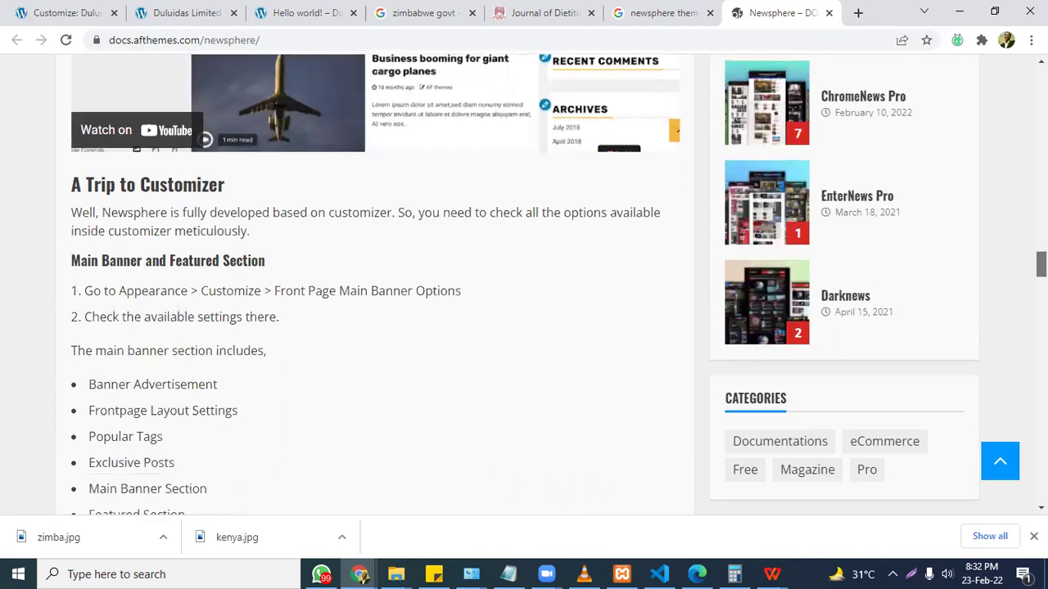
scroll(375, 286, down, 2)
scroll(375, 286, down, 2)
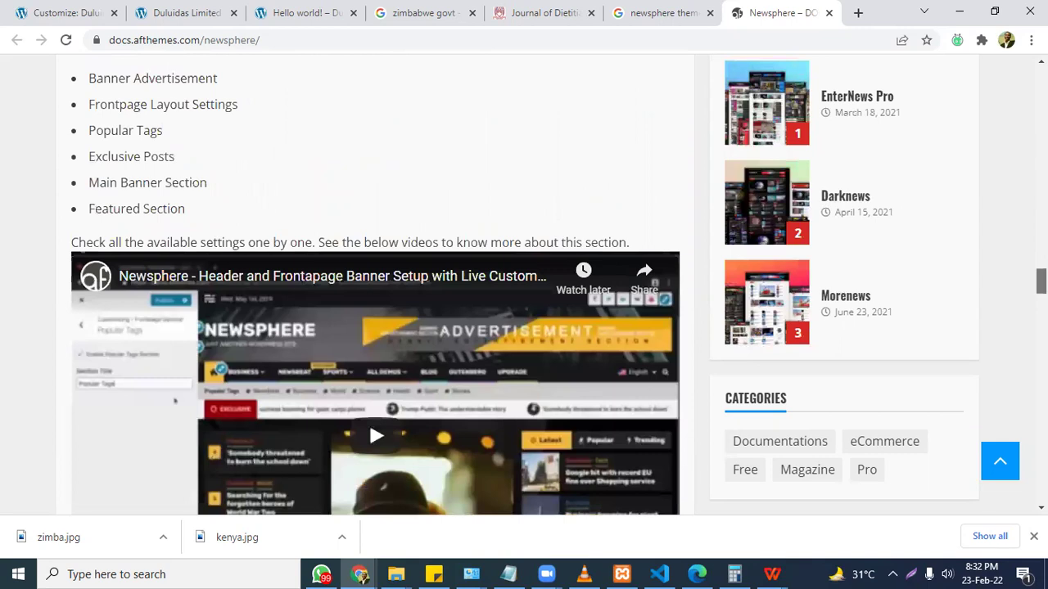
scroll(375, 287, down, 2)
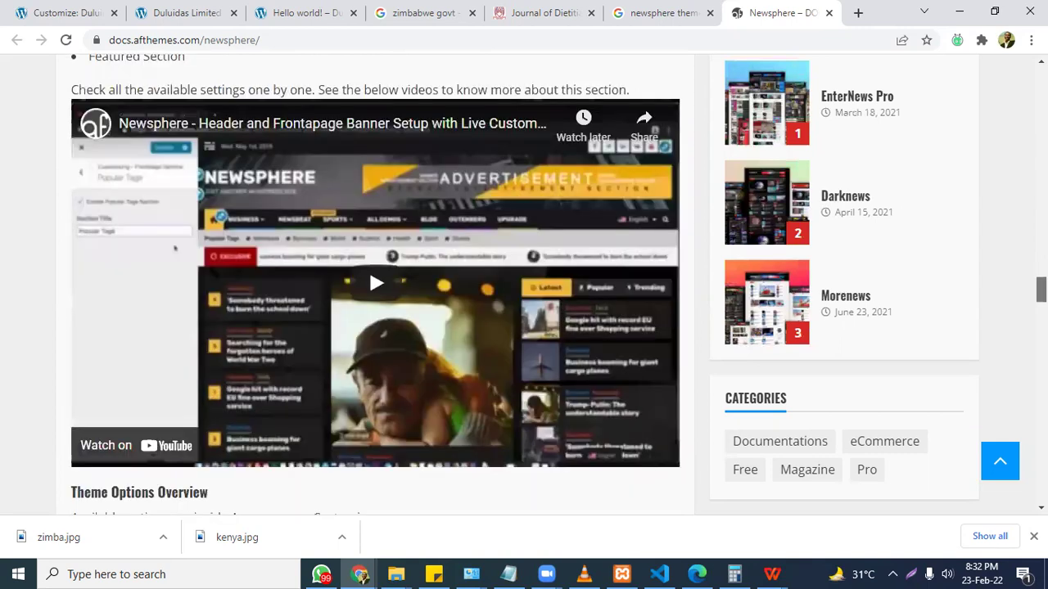
scroll(375, 286, down, 1)
scroll(375, 286, up, 1)
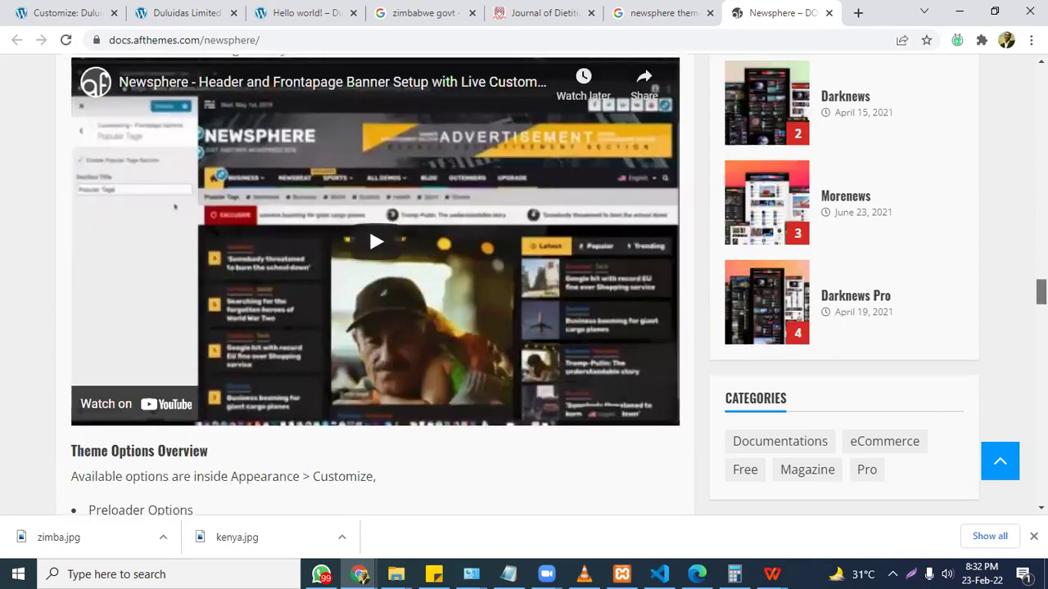
scroll(369, 226, down, 3)
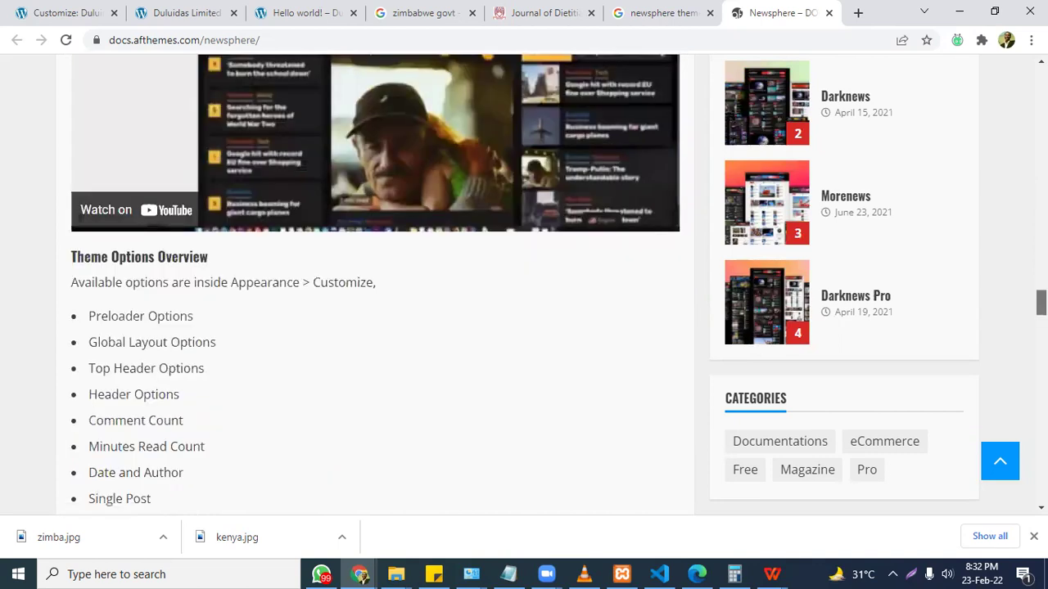
scroll(677, 280, down, 5)
Play the Header and Frontpage Banner Setup tutorial video in full screen.
click(372, 302)
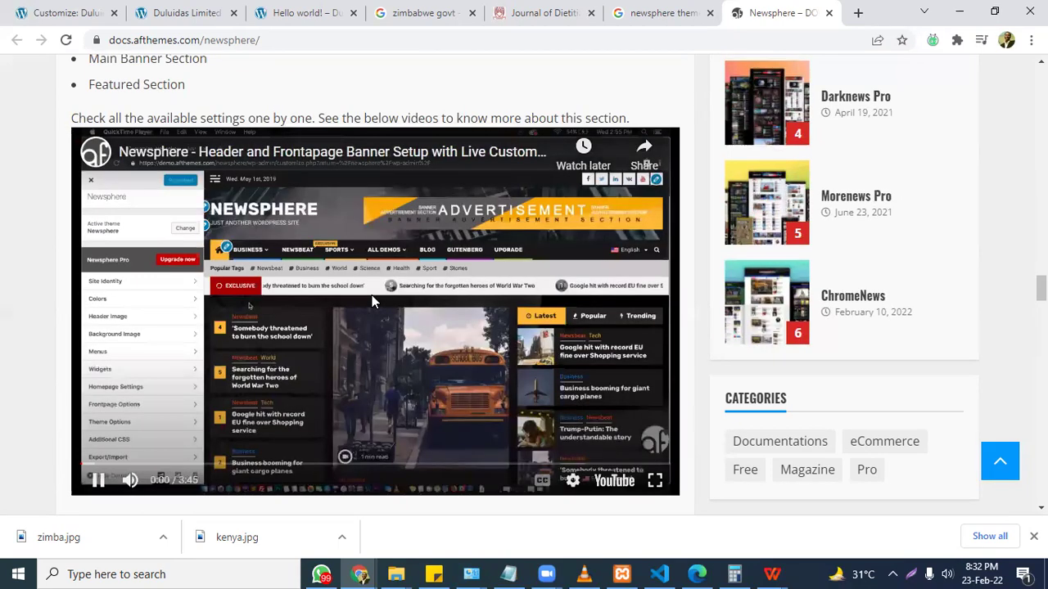
click(655, 483)
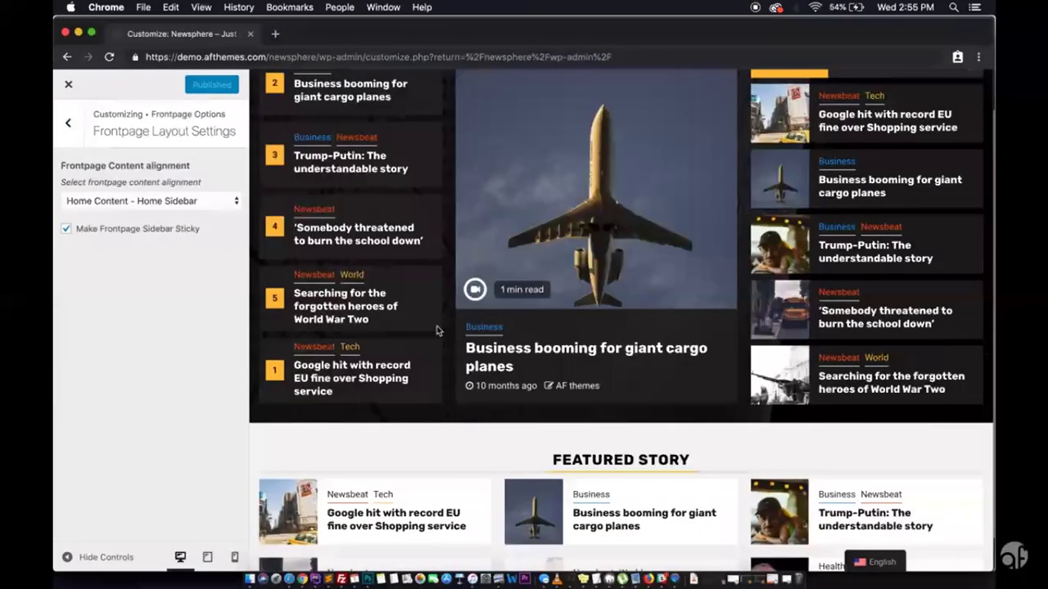
scroll(438, 331, down, 5)
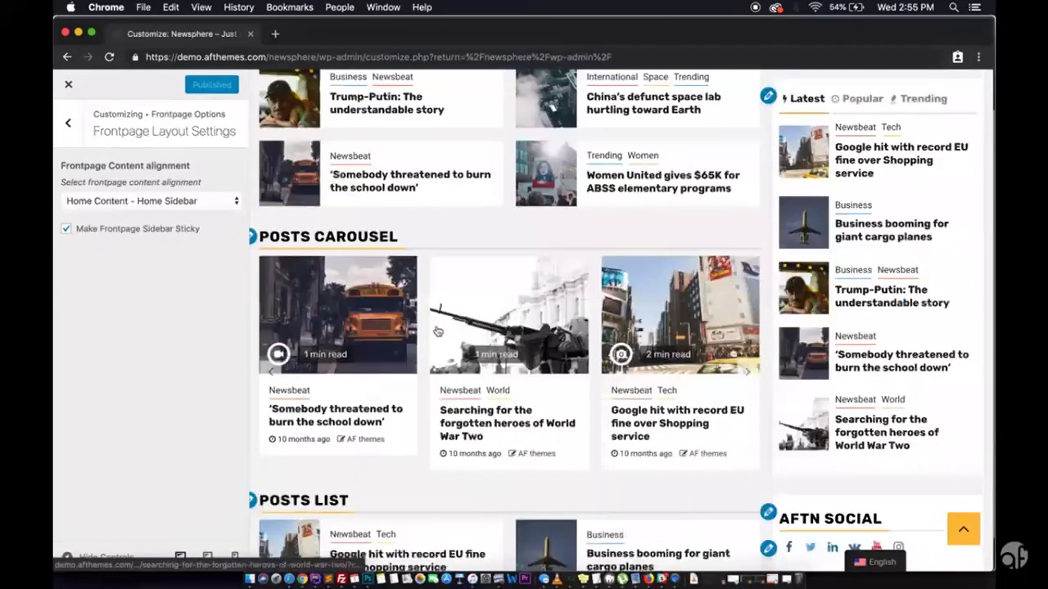
scroll(438, 331, down, 5)
scroll(438, 331, down, 5)
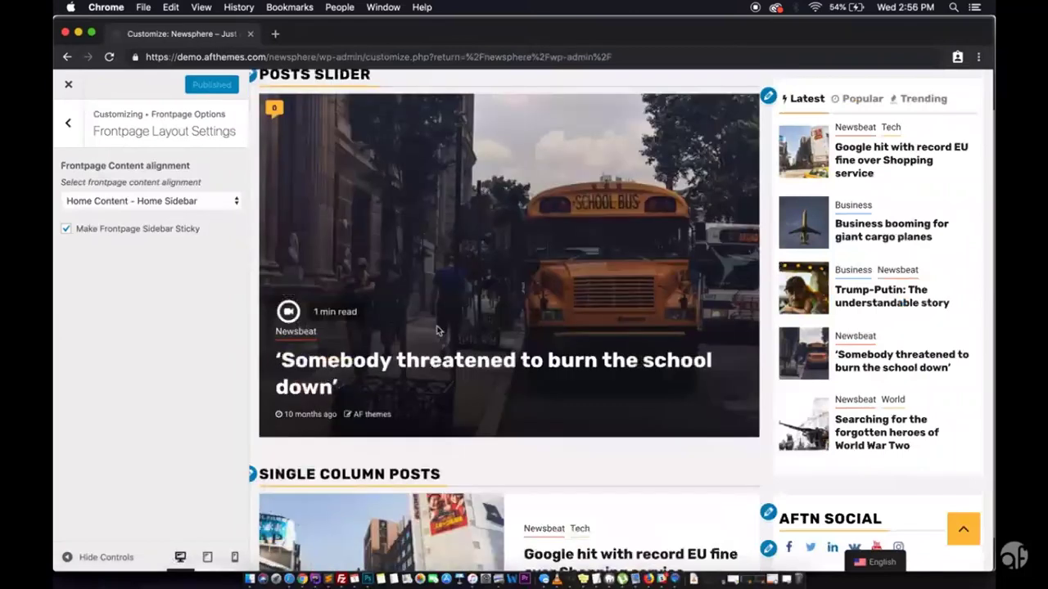
scroll(438, 331, down, 5)
scroll(438, 330, down, 2)
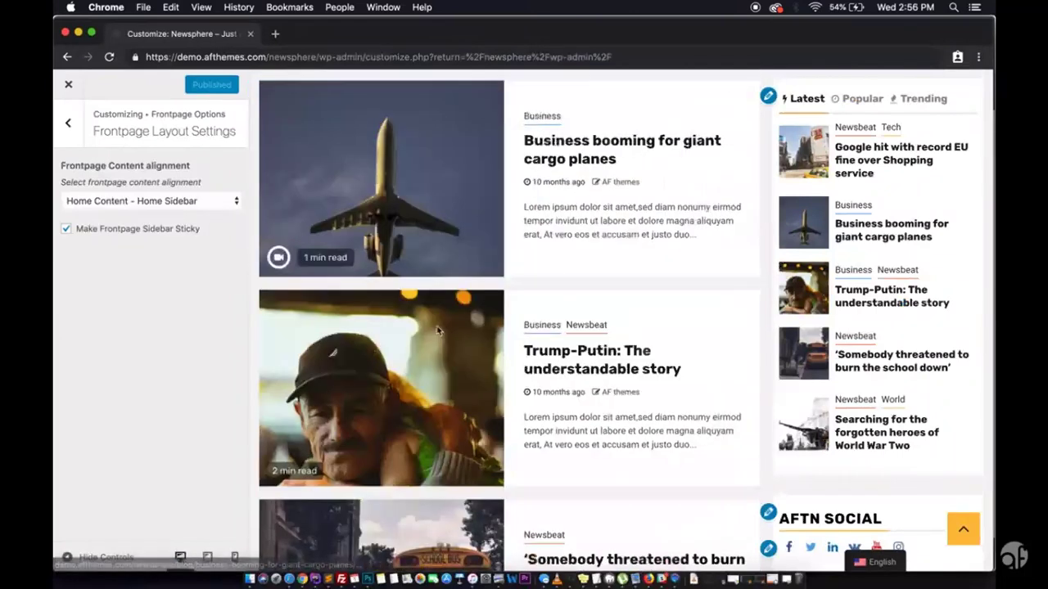
scroll(438, 331, down, 6)
scroll(438, 330, down, 3)
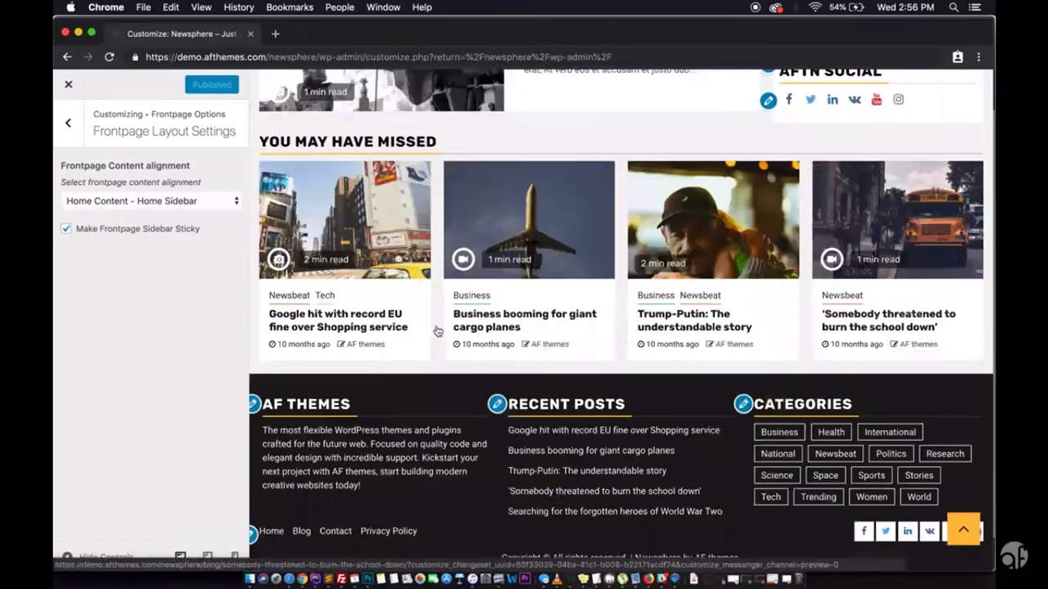
scroll(329, 281, up, 10)
Skip through the video to the Popular Tags settings demo, then exit full screen.
click(229, 201)
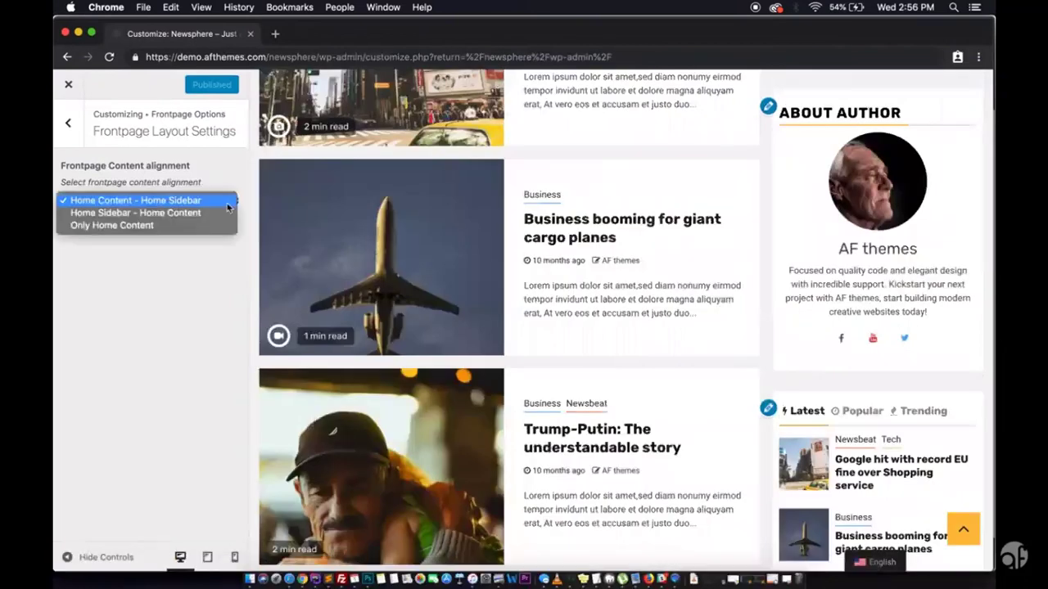
click(198, 268)
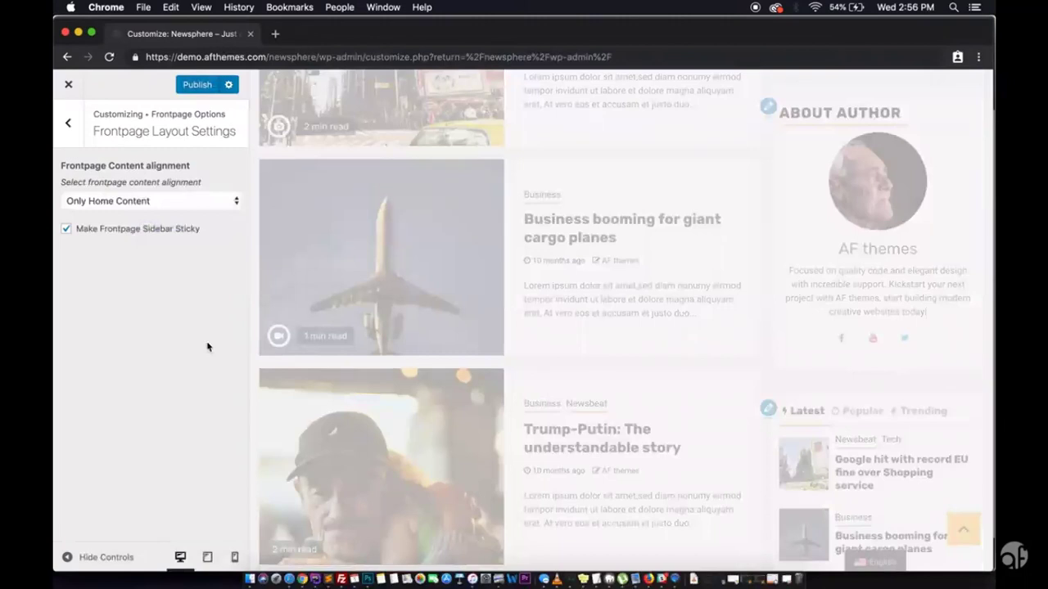
scroll(543, 217, up, 5)
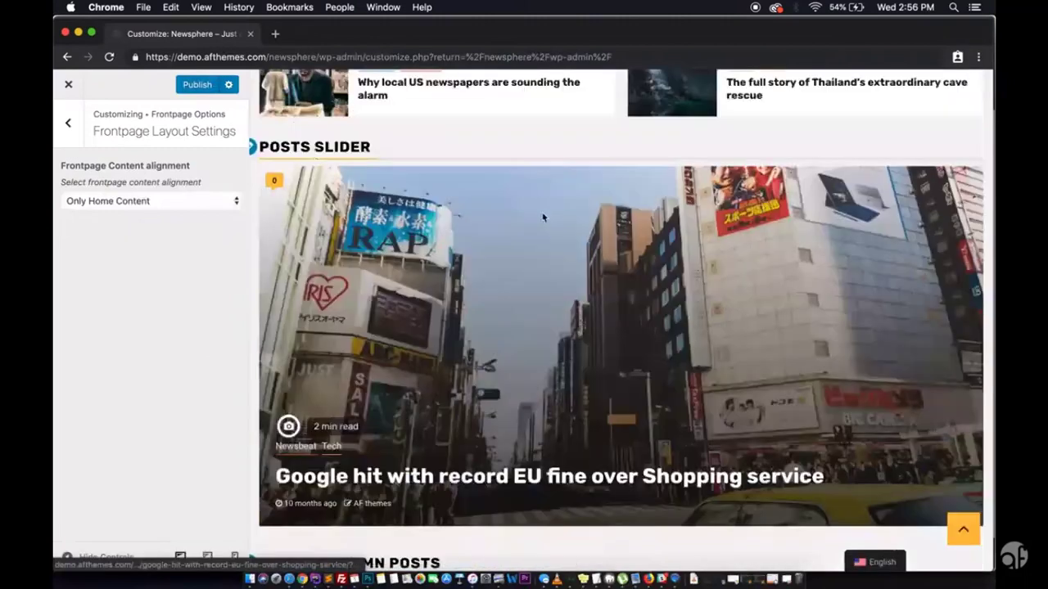
scroll(543, 217, down, 6)
scroll(543, 217, up, 3)
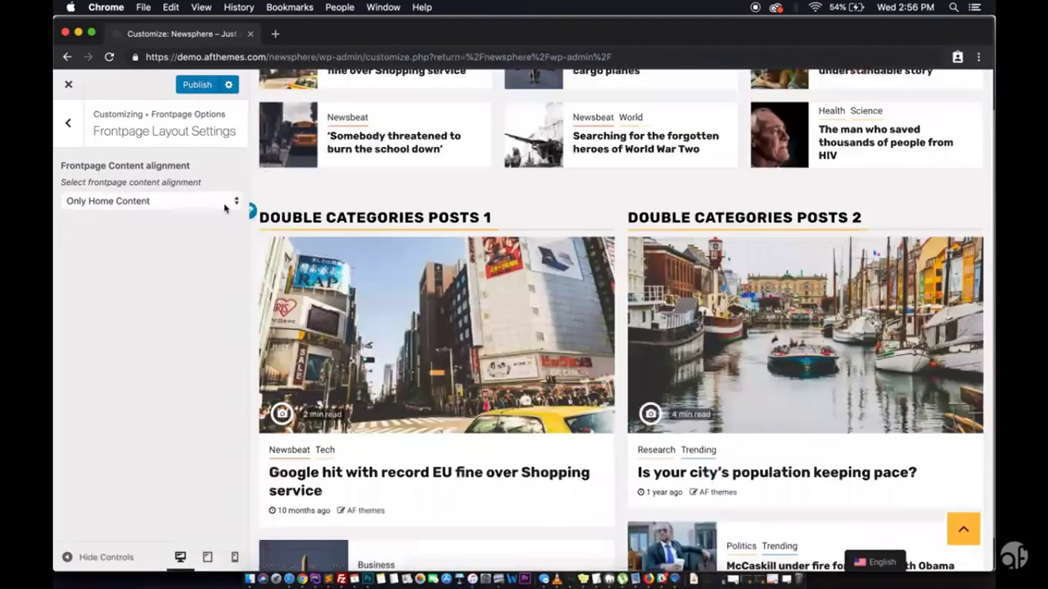
click(226, 209)
click(214, 178)
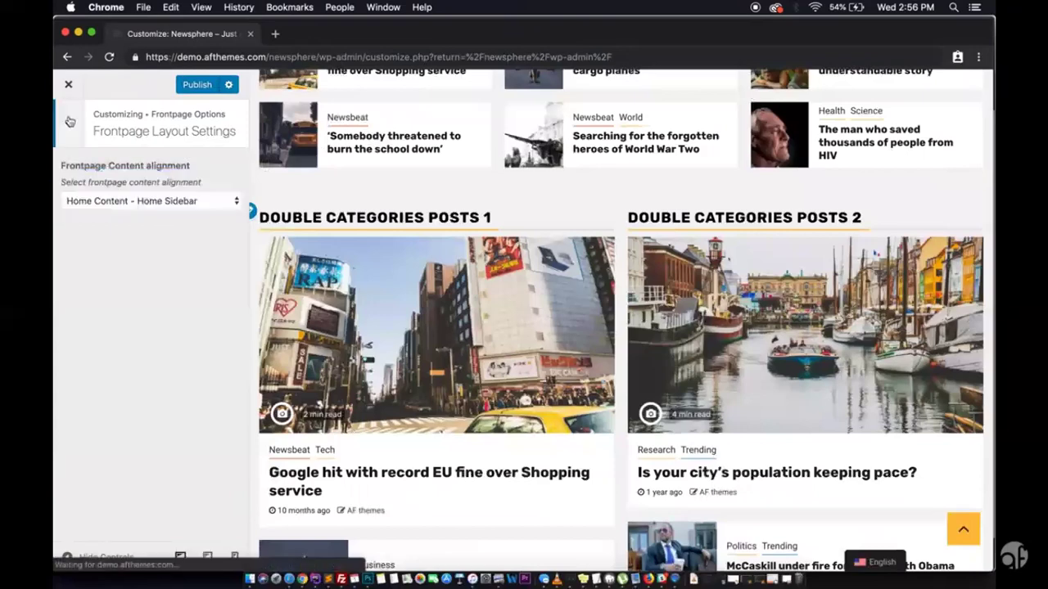
click(69, 121)
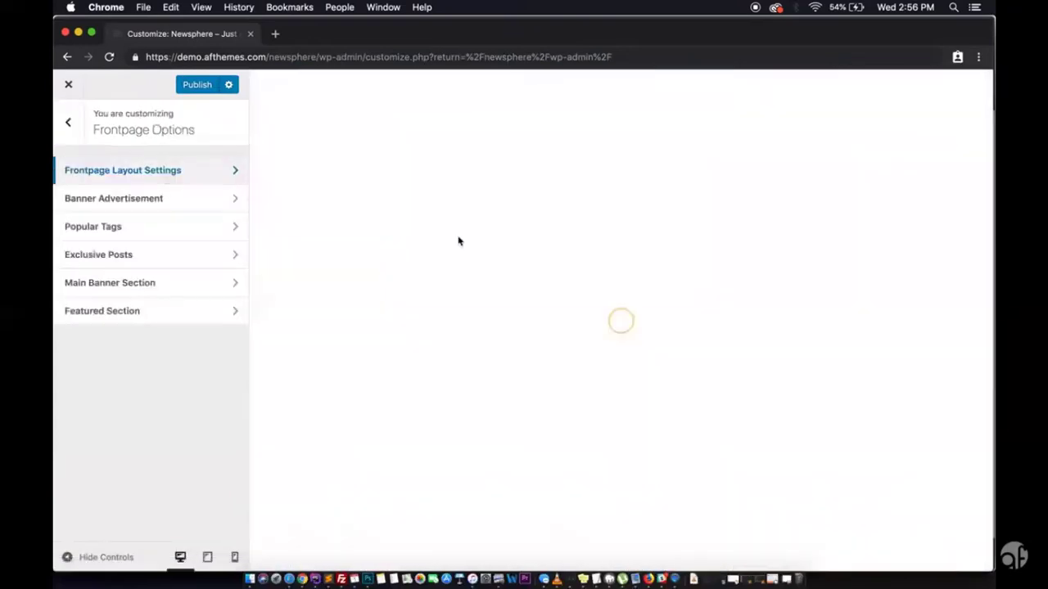
scroll(458, 241, up, 10)
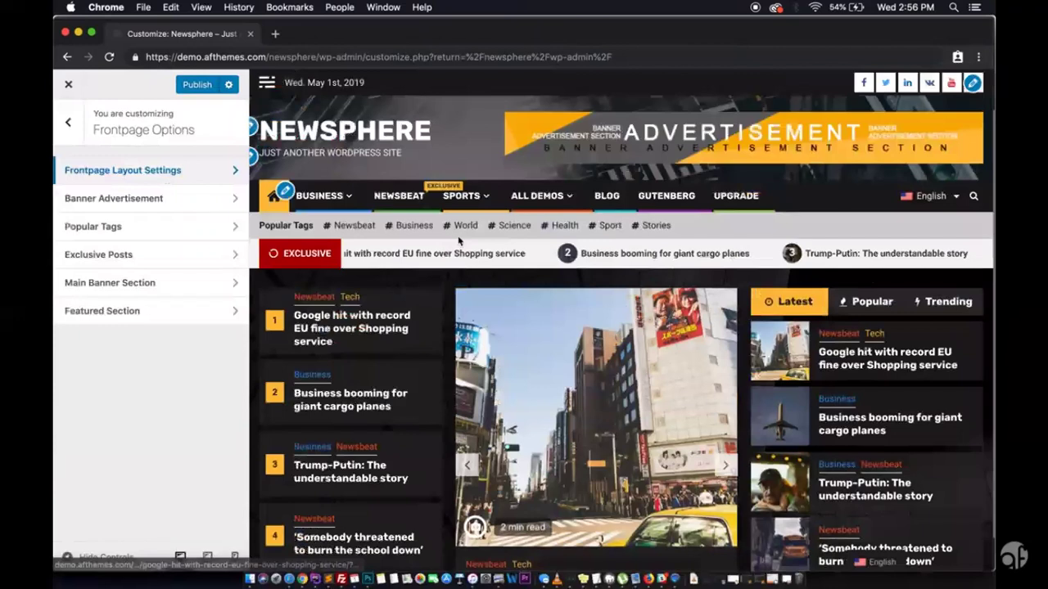
click(206, 199)
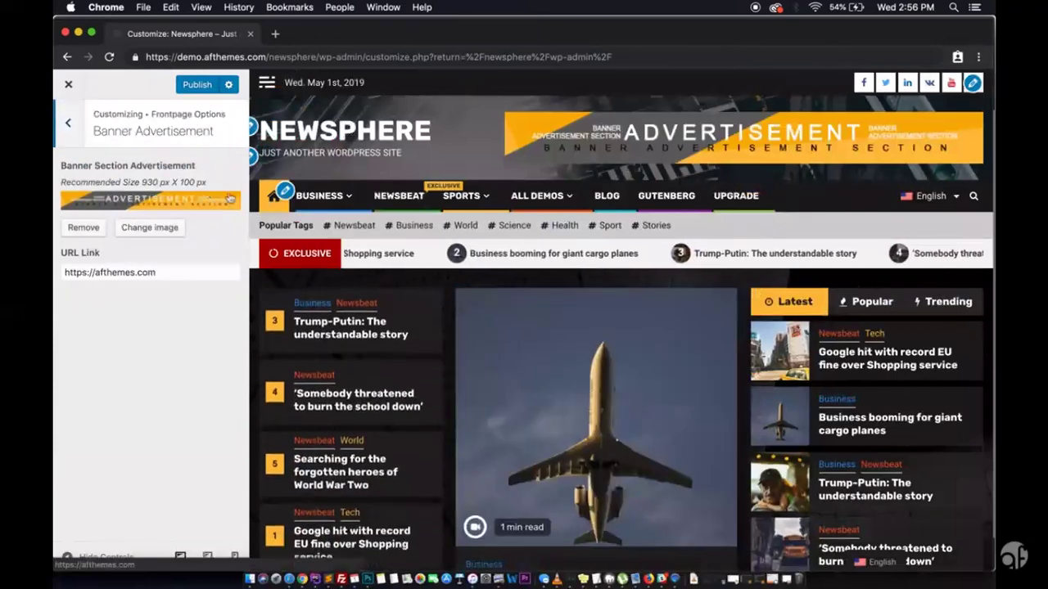
click(68, 122)
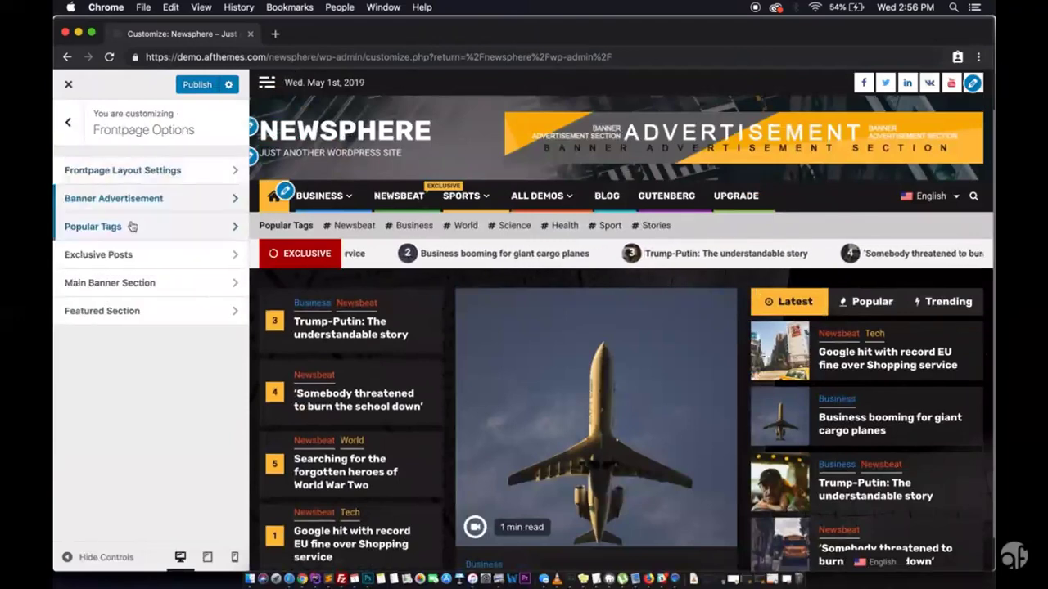
click(132, 227)
click(174, 222)
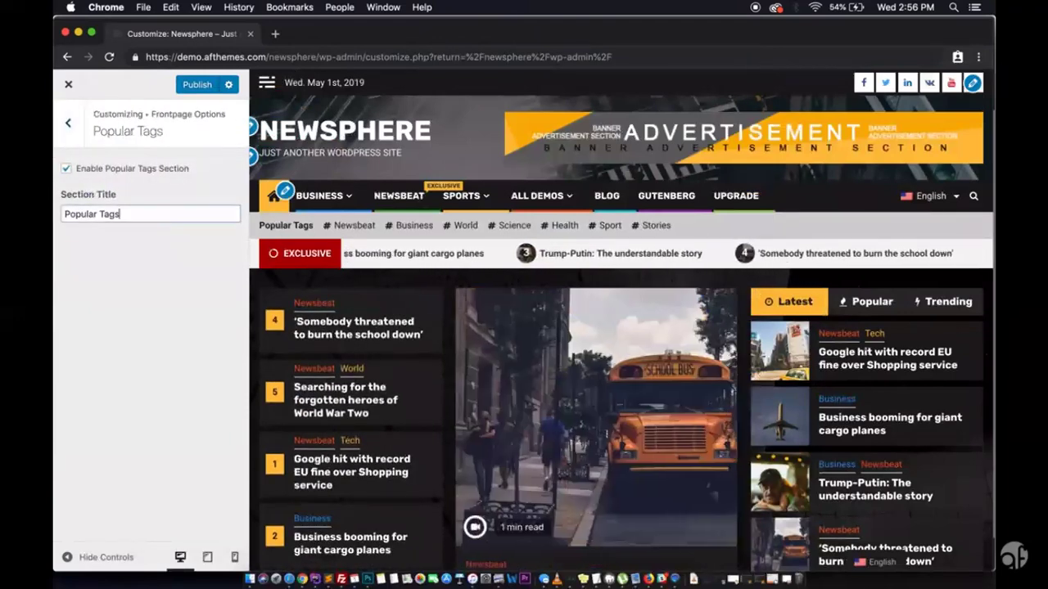
key(BackSpace)
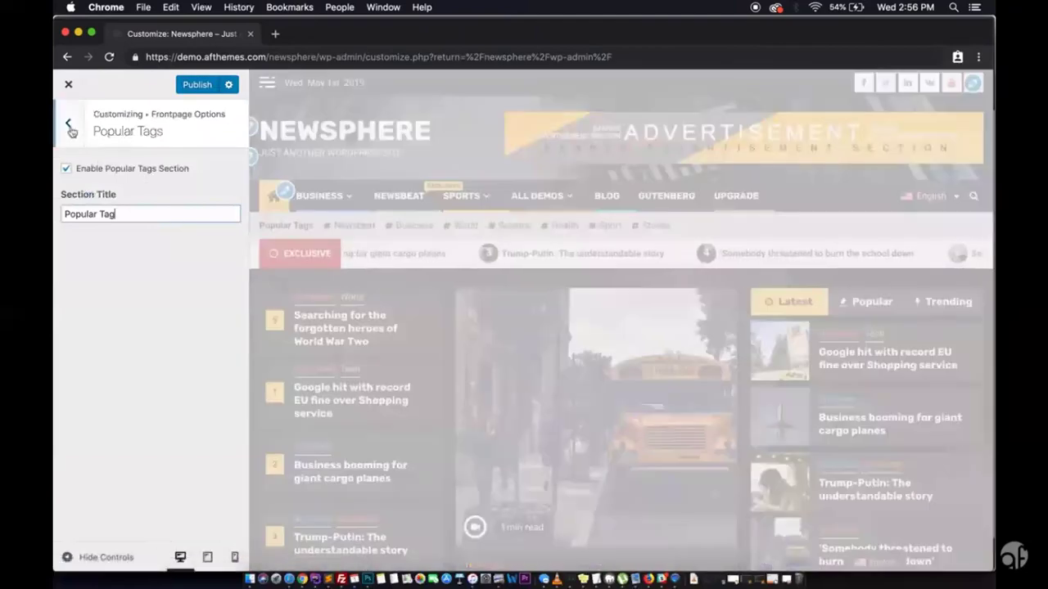
key(Escape)
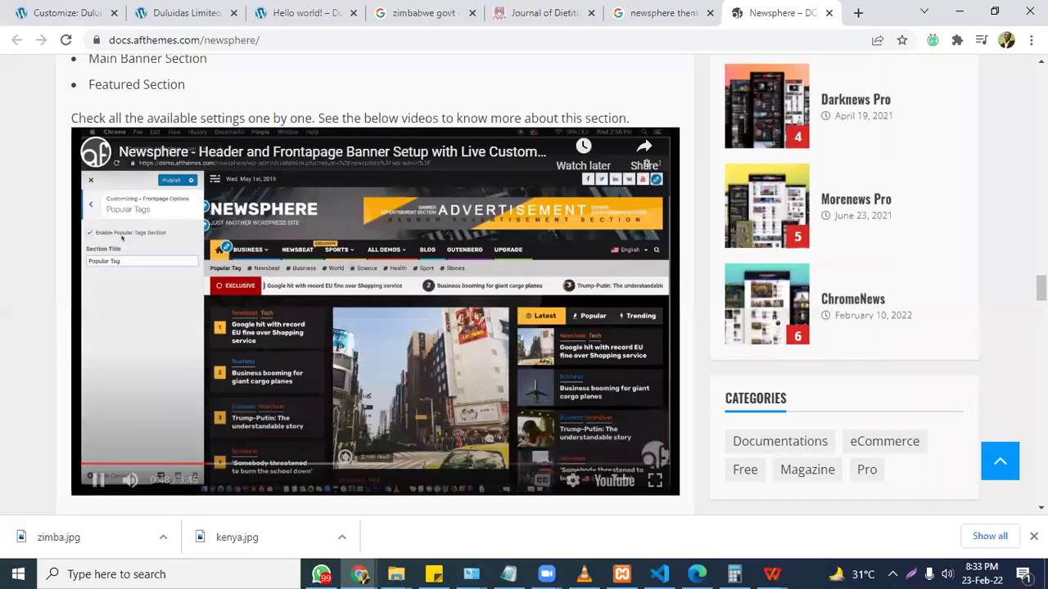
Scroll the docs down to the Available Widgets Areas list and Color Options video.
scroll(368, 344, down, 10)
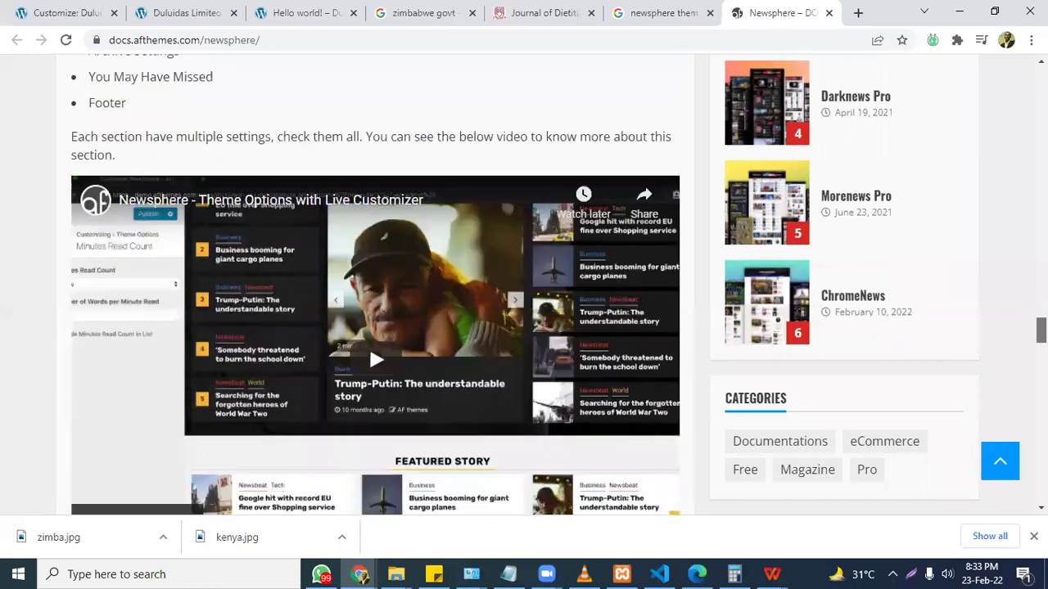
scroll(368, 344, up, 4)
scroll(368, 413, down, 7)
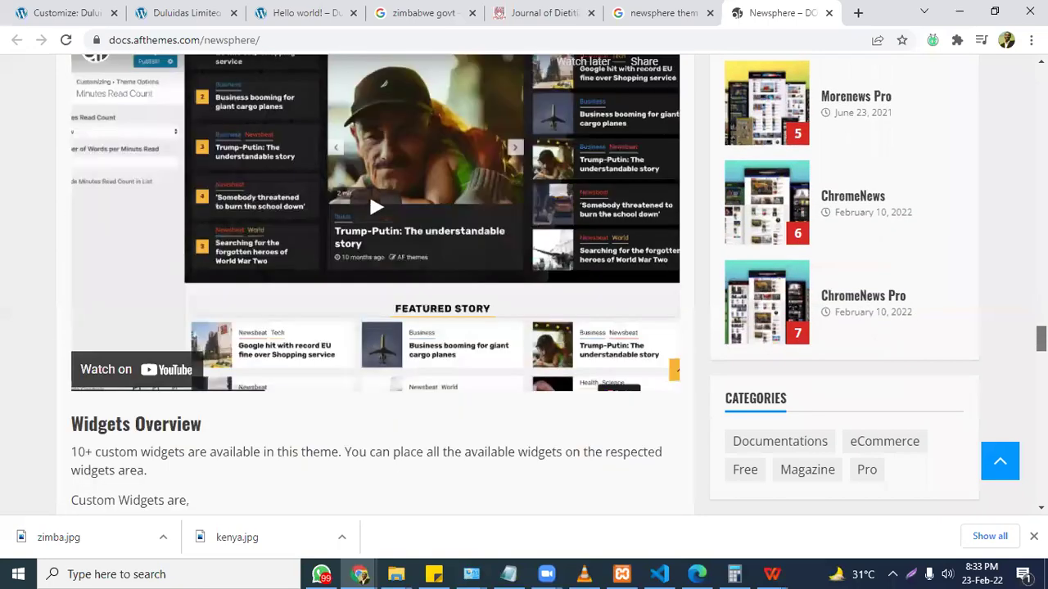
scroll(369, 474, down, 10)
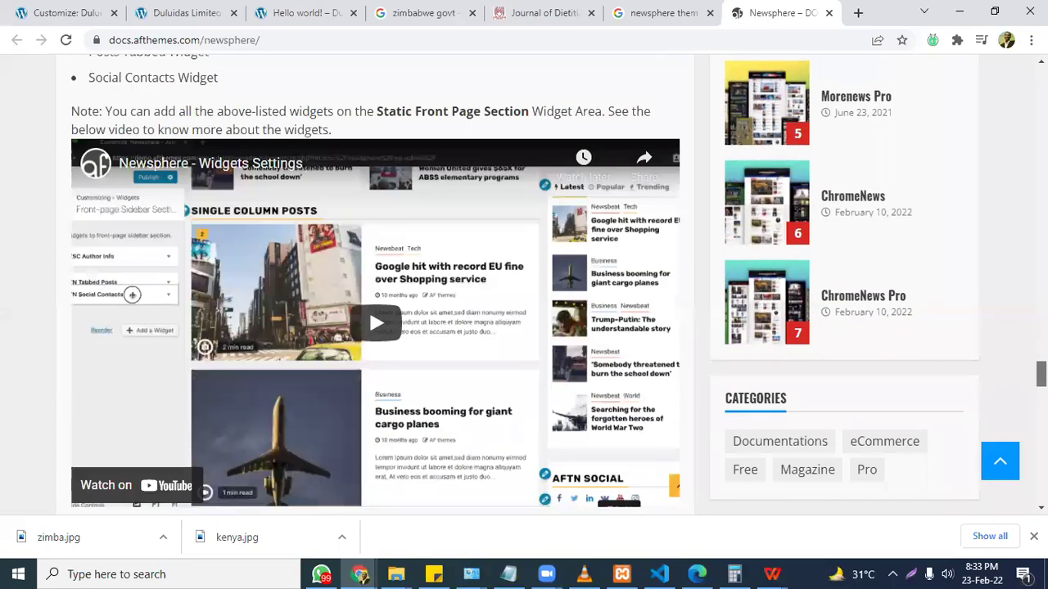
scroll(369, 328, down, 4)
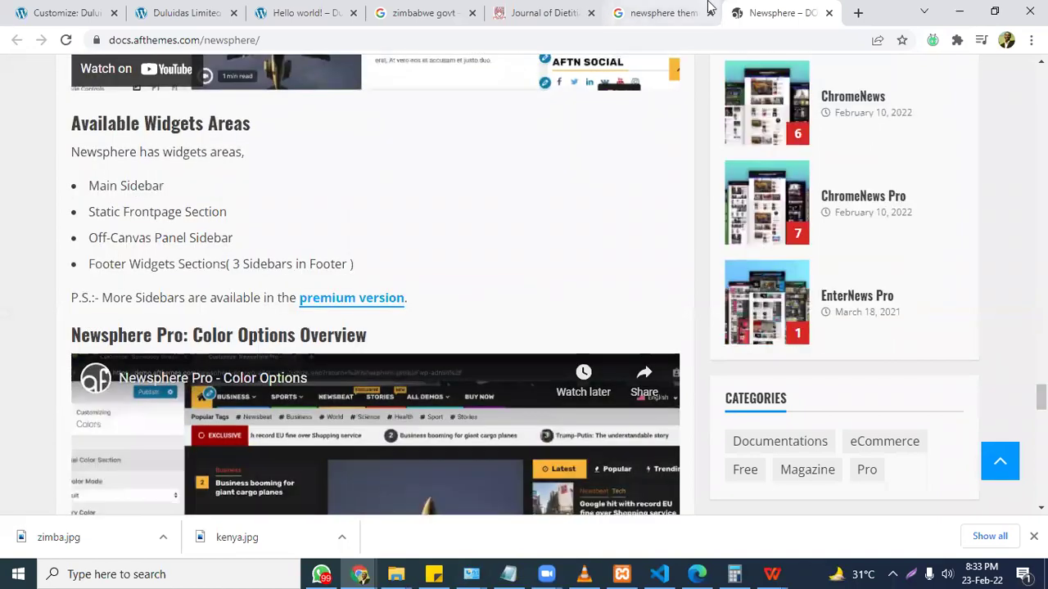
Open Site Identity in the Duluidas Limited Nigeria site's Customizer.
click(52, 8)
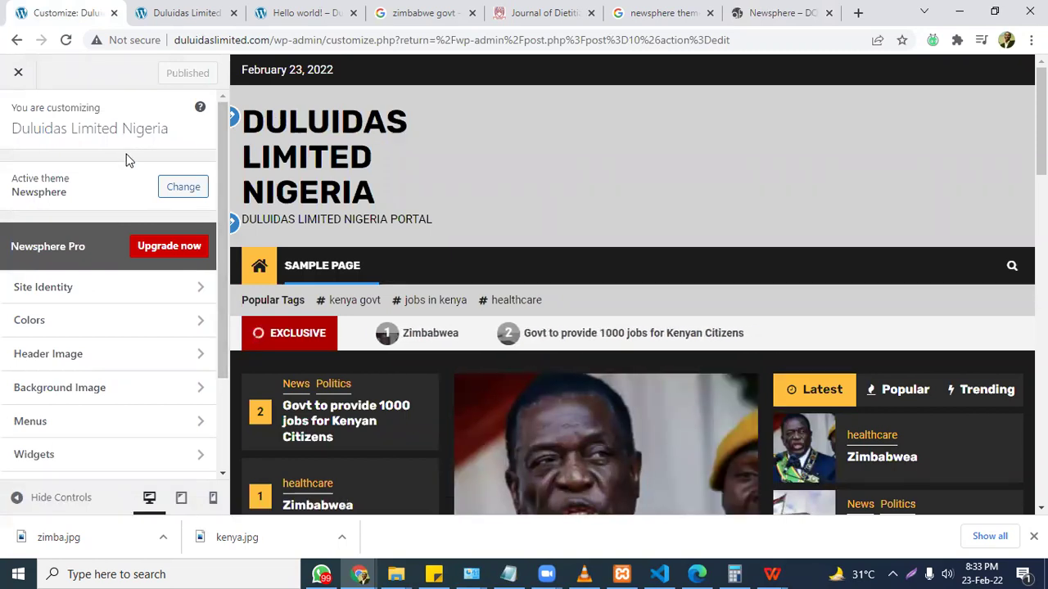
click(104, 294)
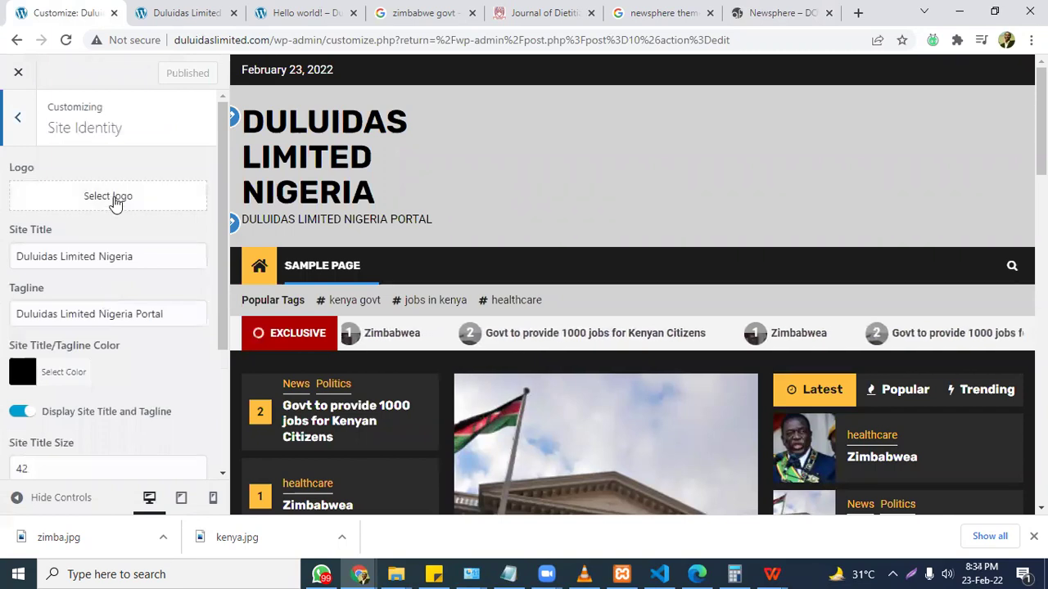
Choose kenya.jpg from the Media Library as the site logo and apply the suggested crop.
click(115, 203)
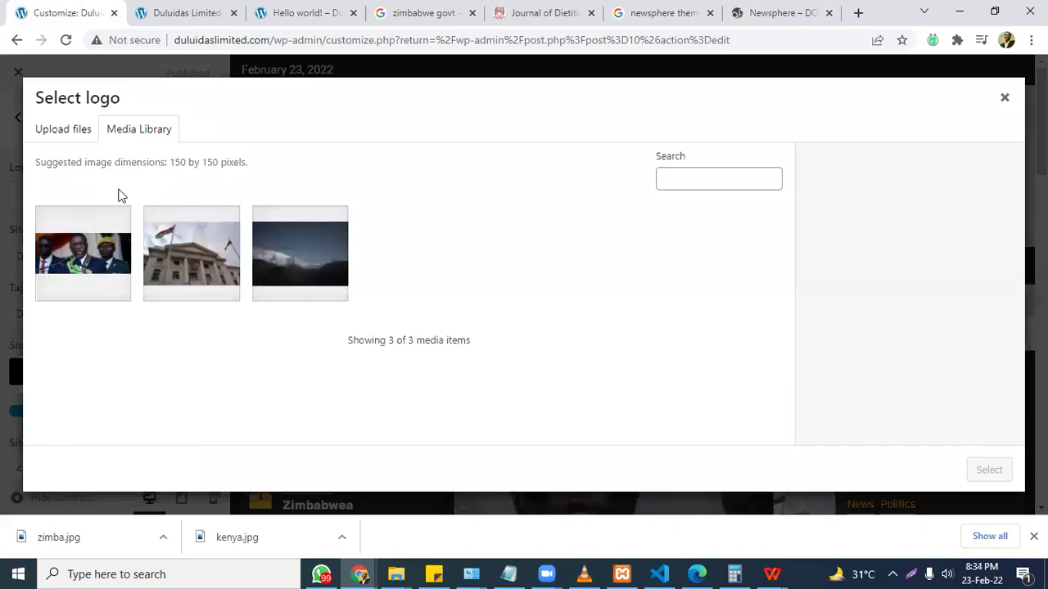
click(172, 254)
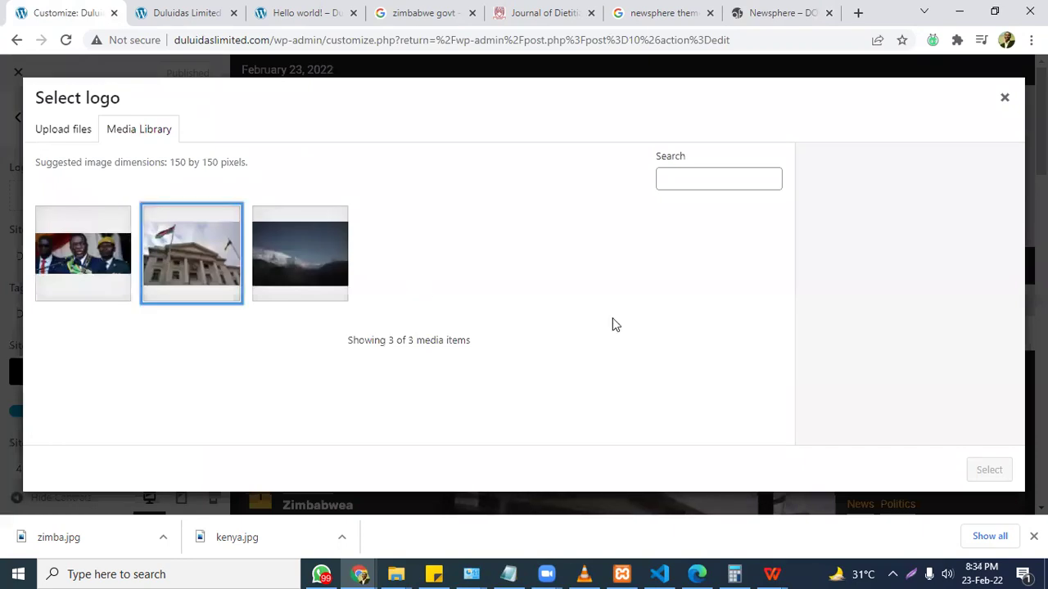
click(986, 470)
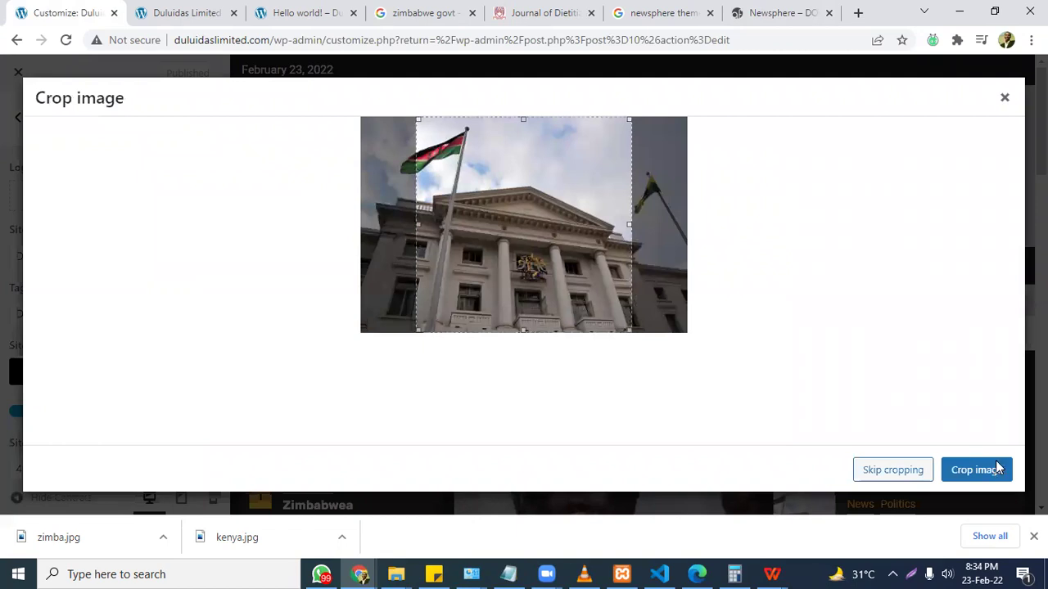
click(998, 468)
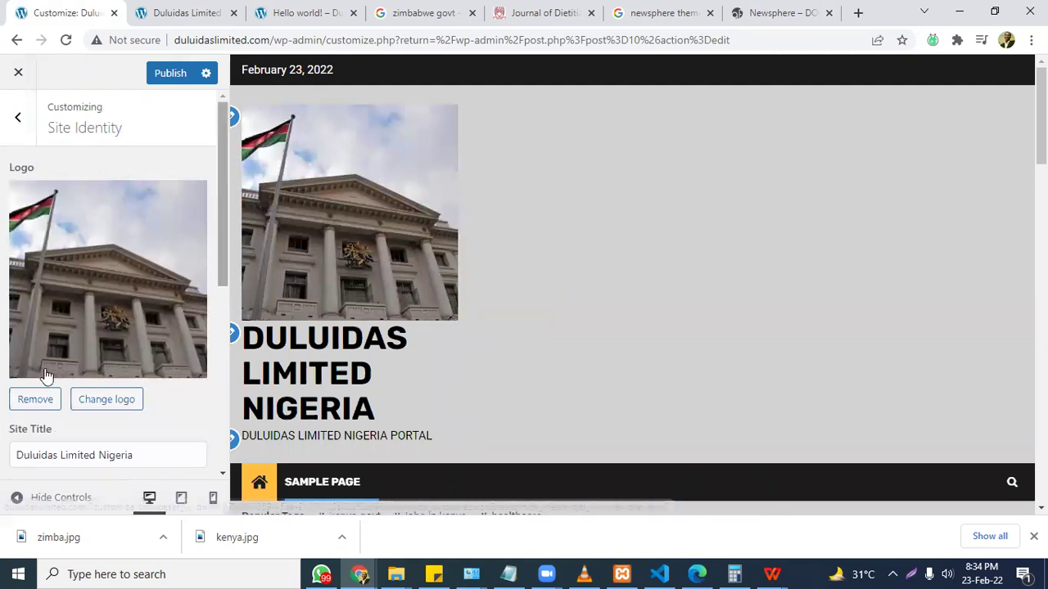
Clear the site title and tagline, then undo both deletions to restore them.
scroll(49, 377, down, 1)
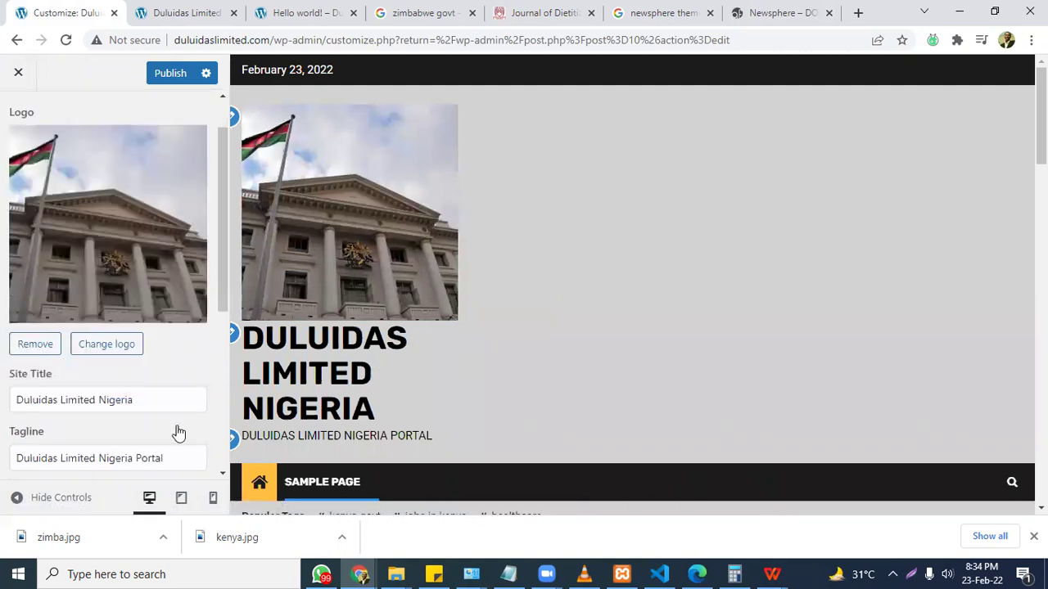
triple_click(10, 397)
key(BackSpace)
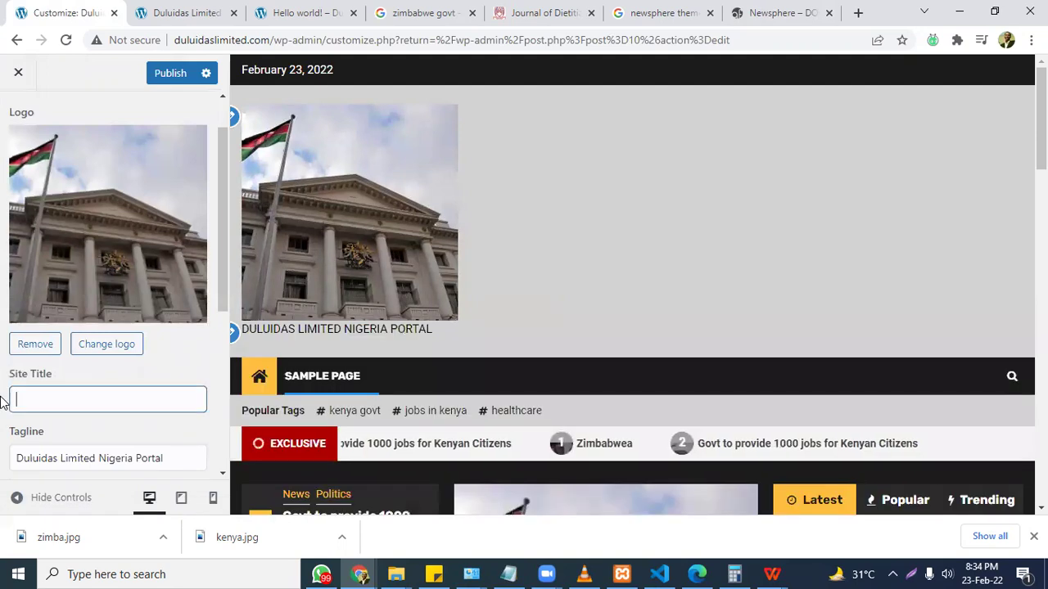
triple_click(121, 460)
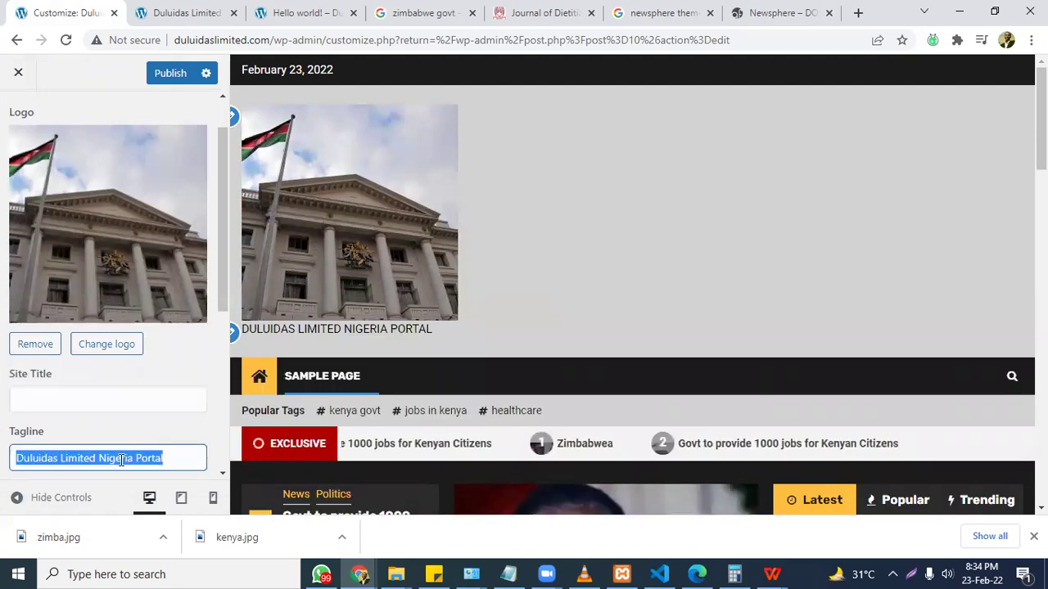
key(BackSpace)
drag(221, 274, 101, 248)
click(95, 239)
key(ctrl+z)
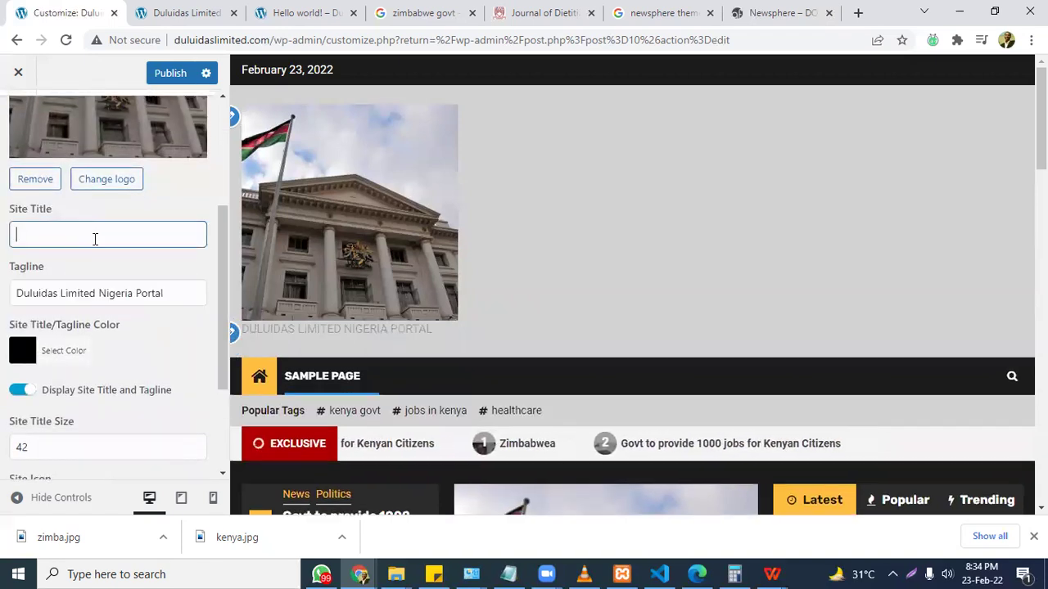
key(ctrl+z)
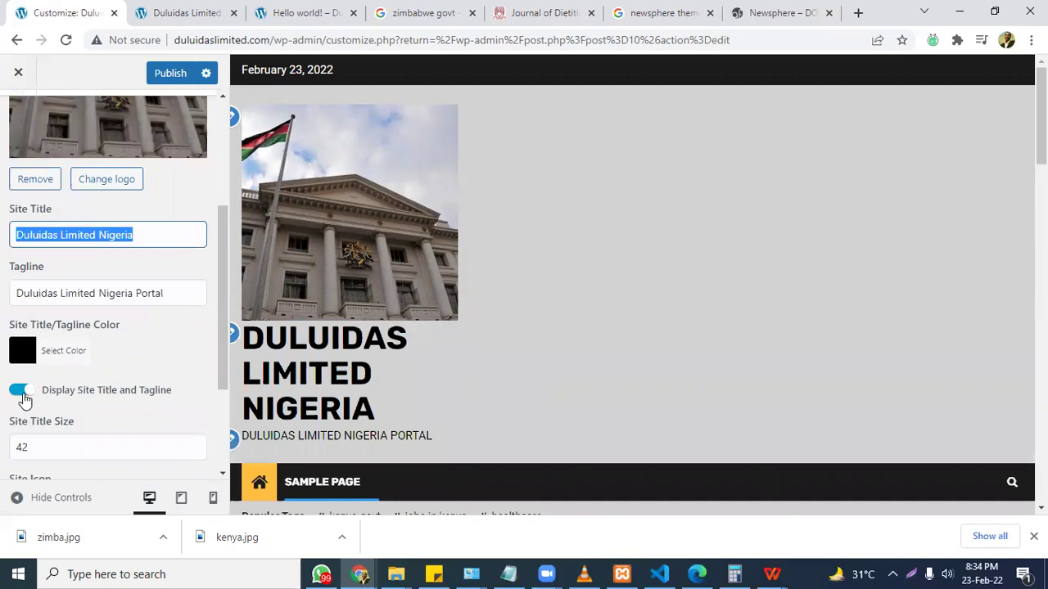
Turn off Display Site Title and Tagline and return to the main Customizer menu.
click(25, 393)
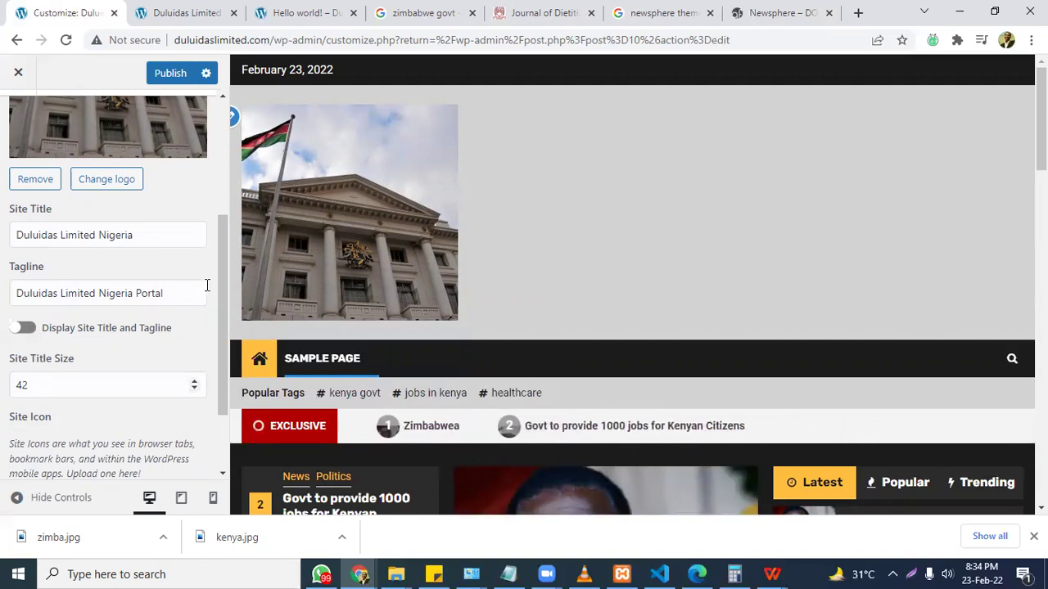
scroll(217, 291, down, 3)
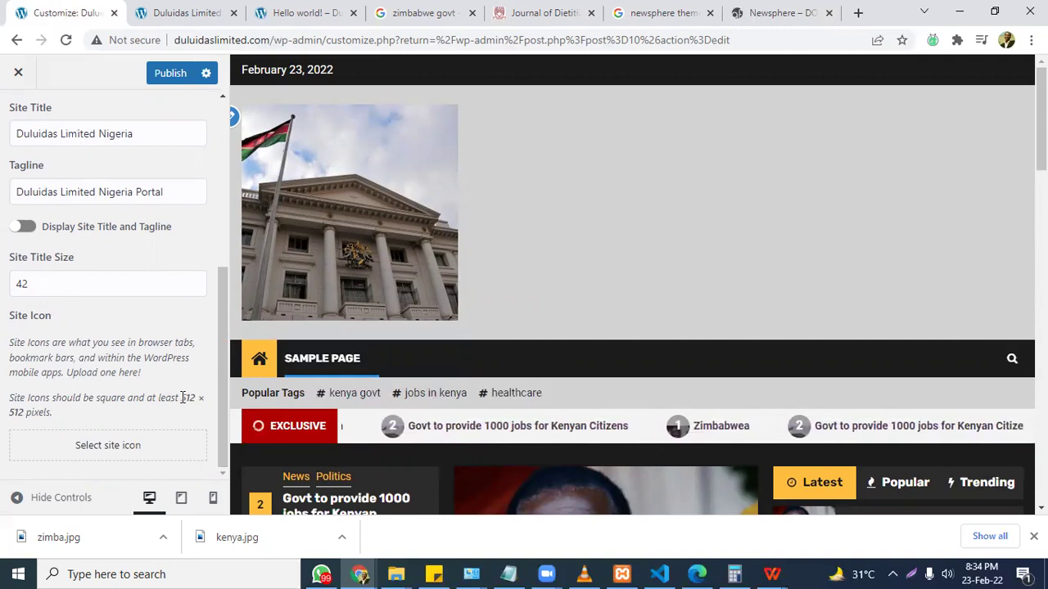
drag(222, 280, 219, 98)
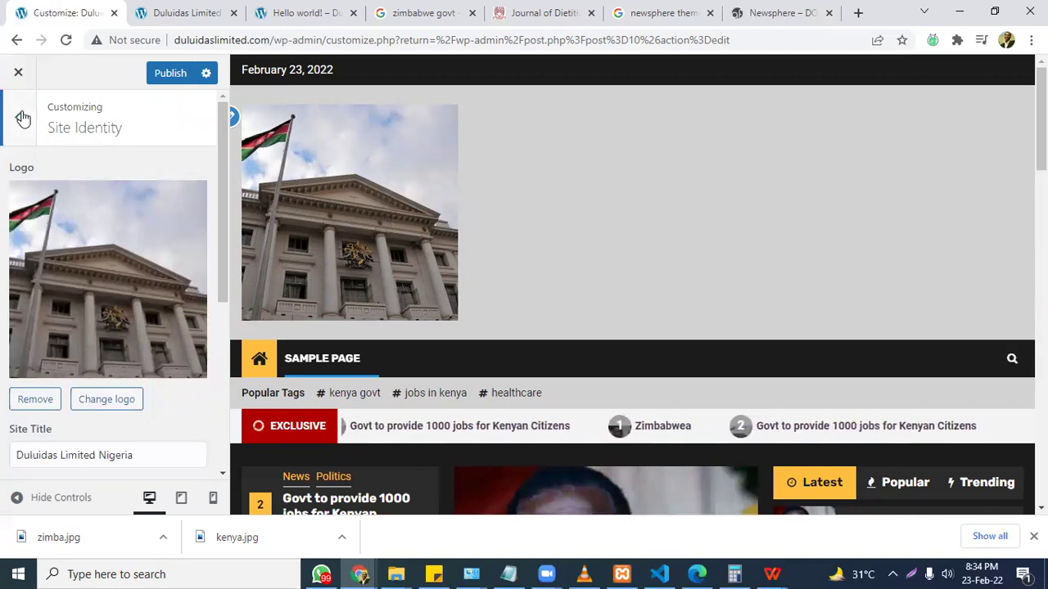
click(20, 117)
In Colors, try background colours #d6d6d6, red #dd3333, then orange shifted toward yellow.
click(36, 321)
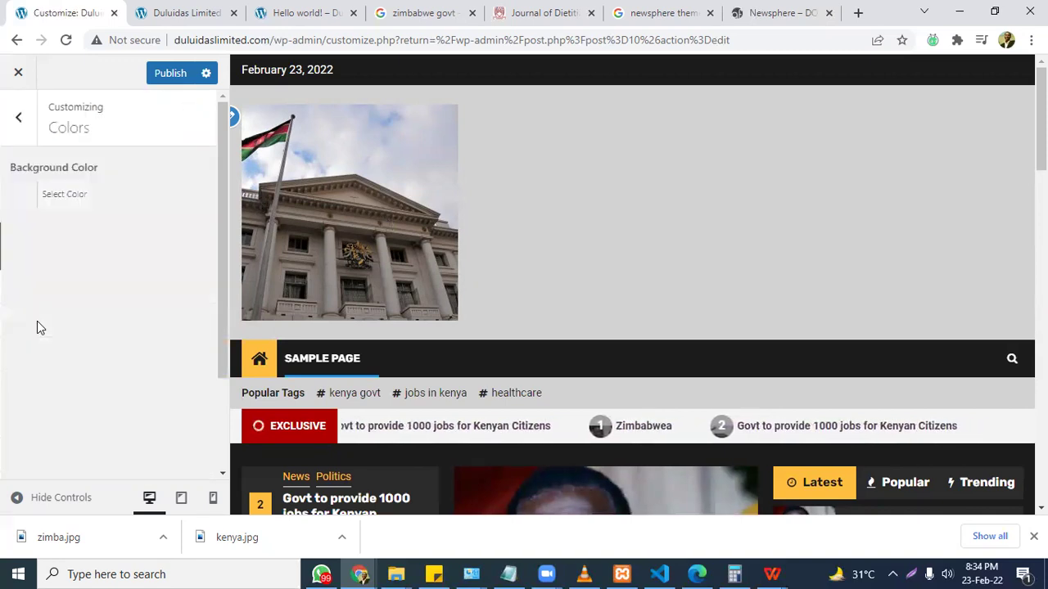
click(25, 197)
drag(123, 309, 83, 320)
click(59, 375)
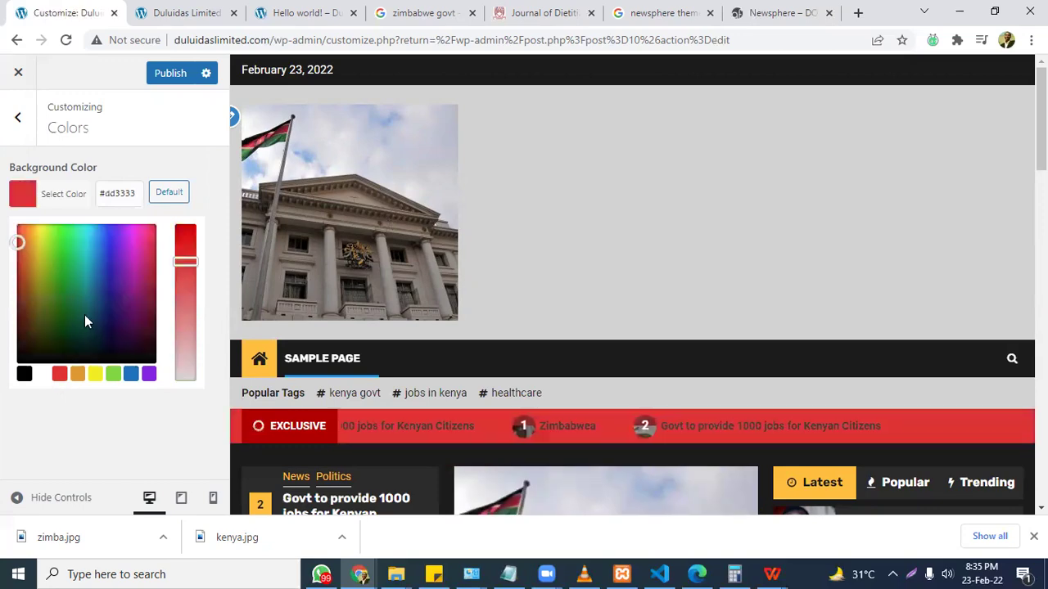
scroll(447, 310, down, 10)
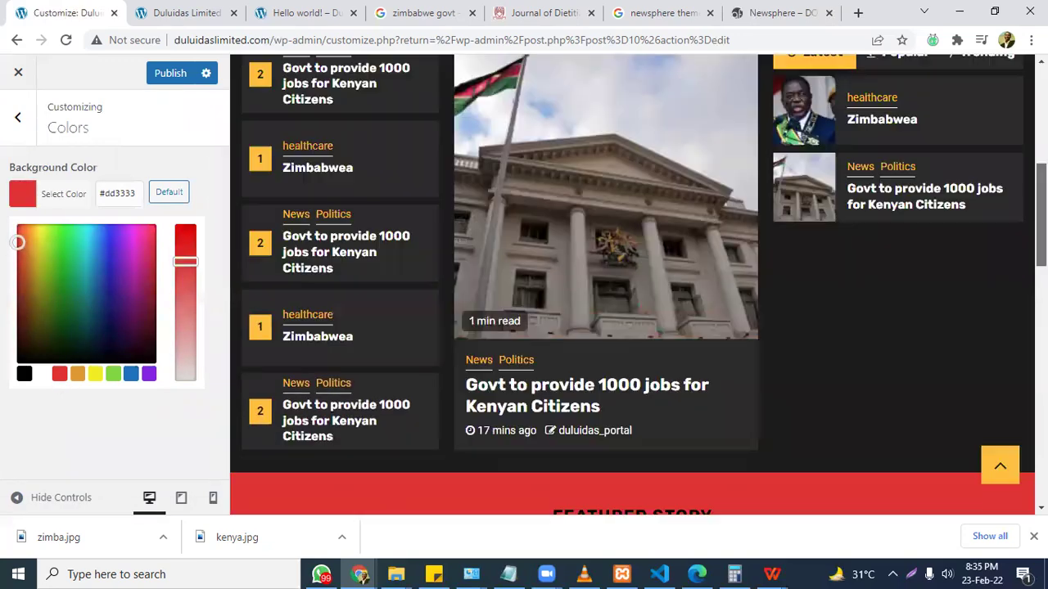
scroll(638, 328, down, 5)
scroll(968, 227, up, 15)
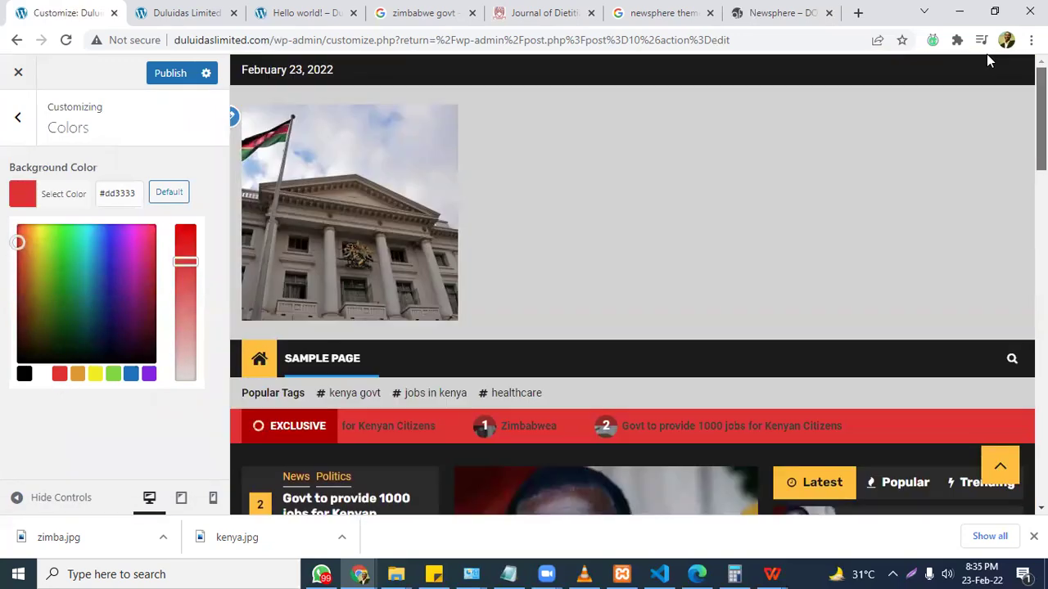
drag(65, 254, 27, 227)
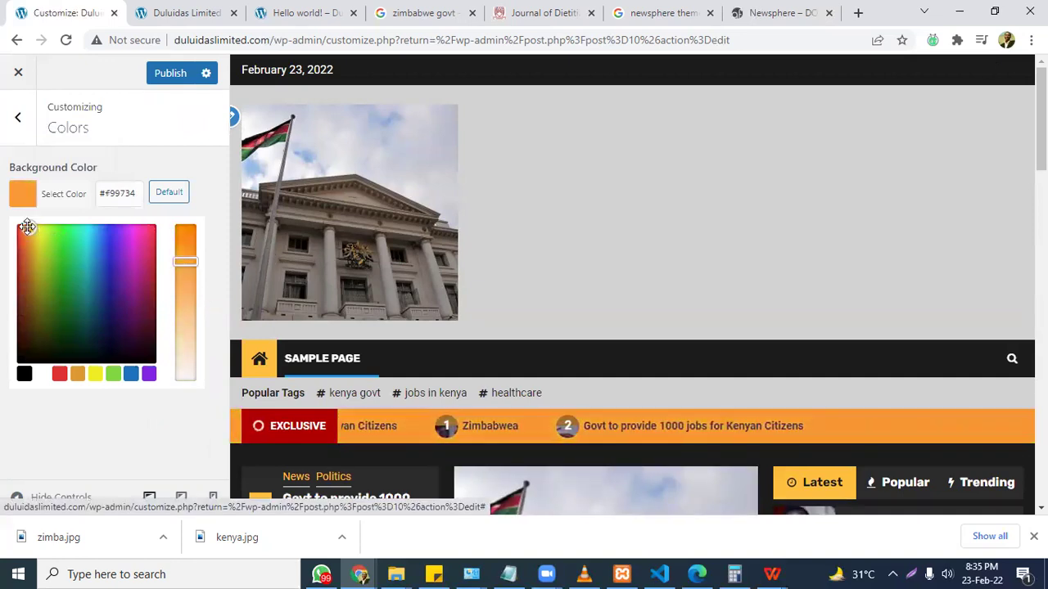
scroll(638, 328, down, 15)
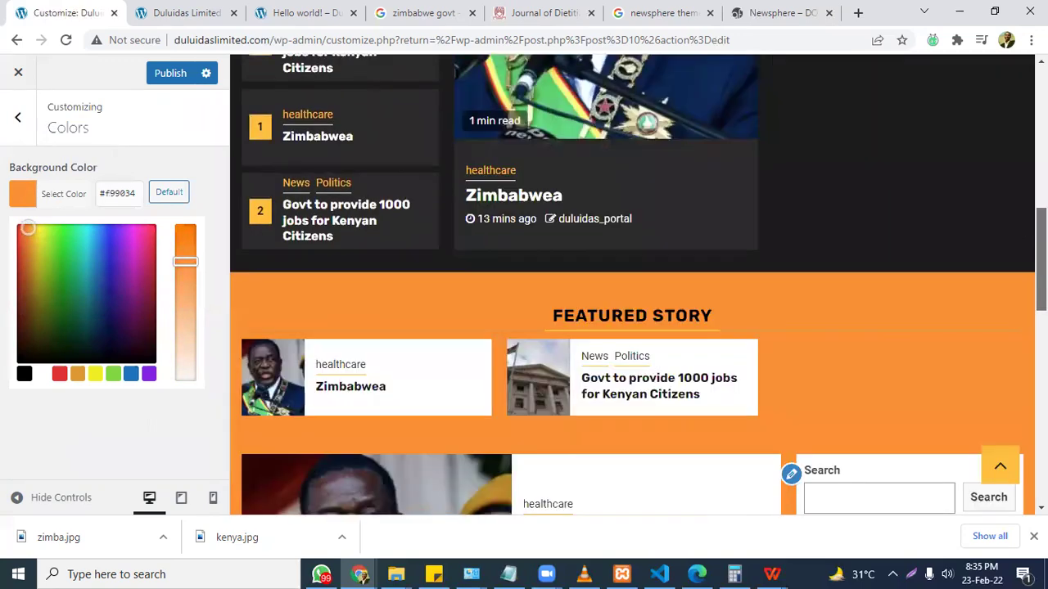
scroll(639, 328, down, 5)
scroll(958, 152, up, 20)
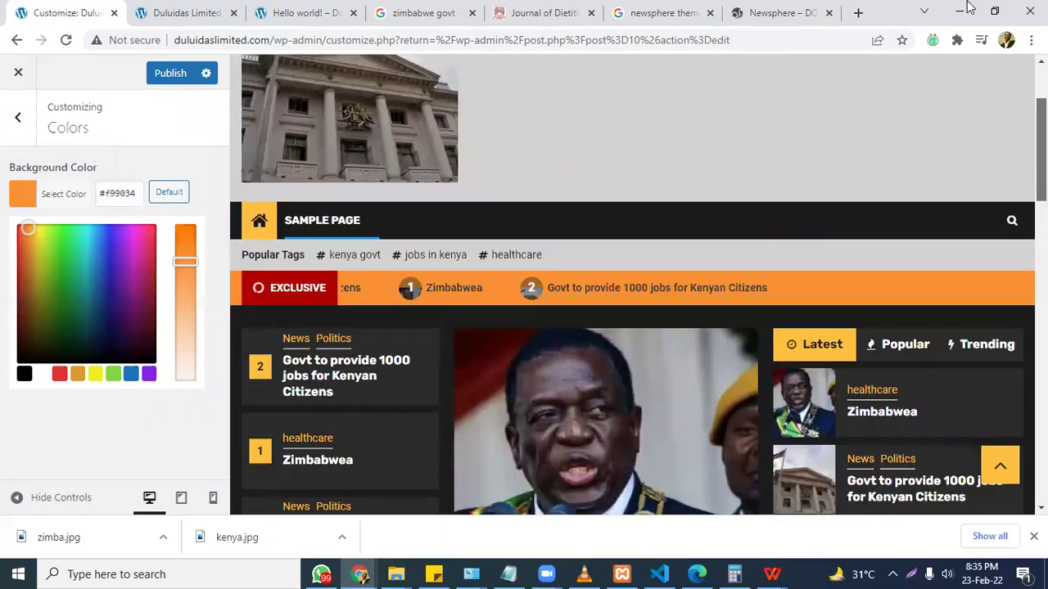
drag(28, 228, 70, 225)
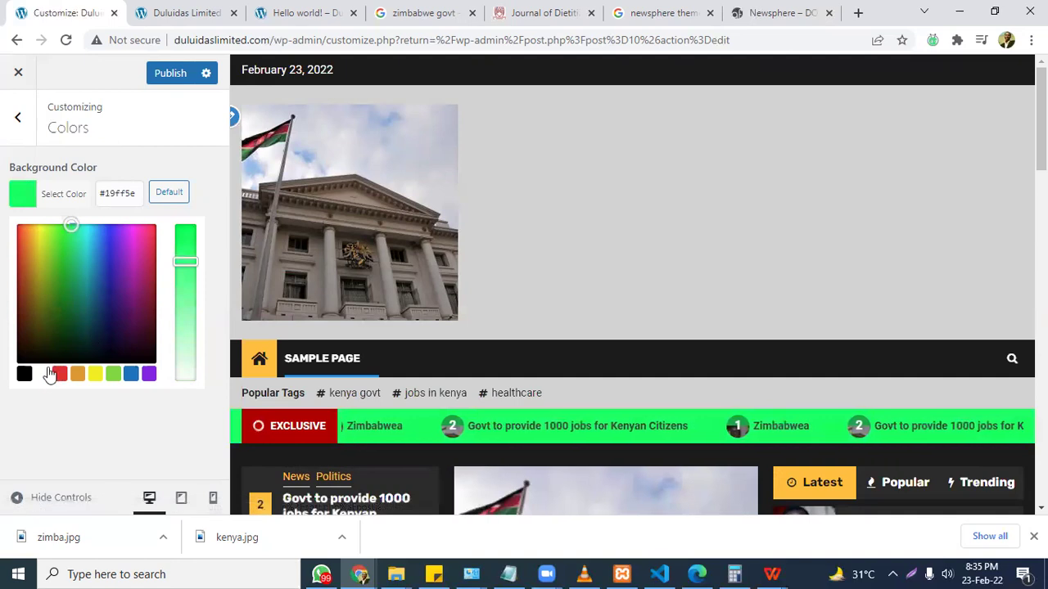
Reset the background to white, then step through greys to settle on #e8e8e8.
click(43, 374)
click(34, 245)
drag(56, 259, 75, 281)
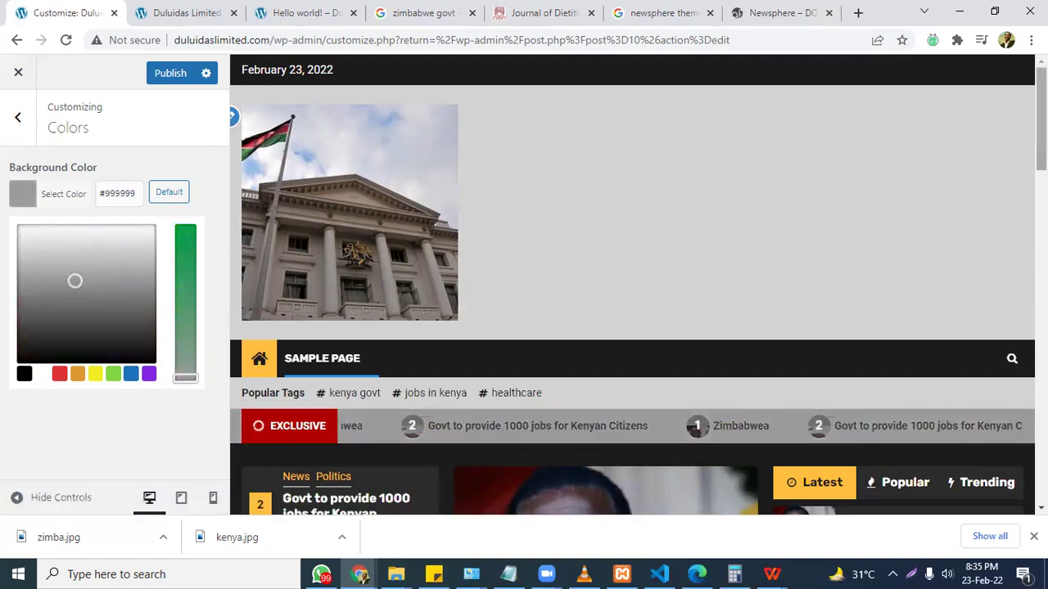
scroll(459, 182, down, 15)
scroll(639, 287, down, 5)
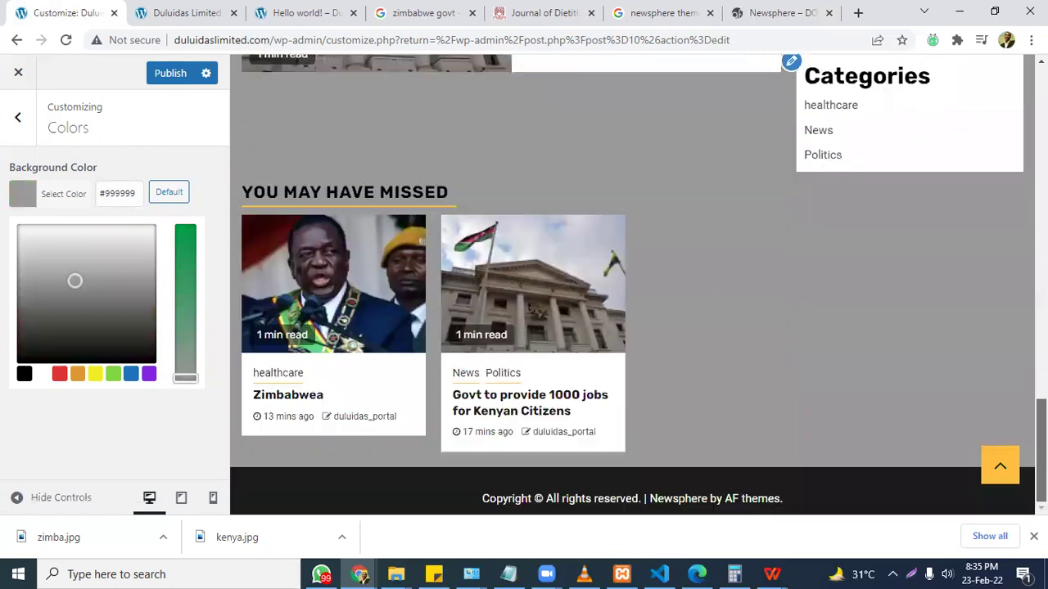
scroll(974, 205, up, 20)
click(86, 255)
drag(105, 223, 100, 236)
scroll(925, 337, down, 15)
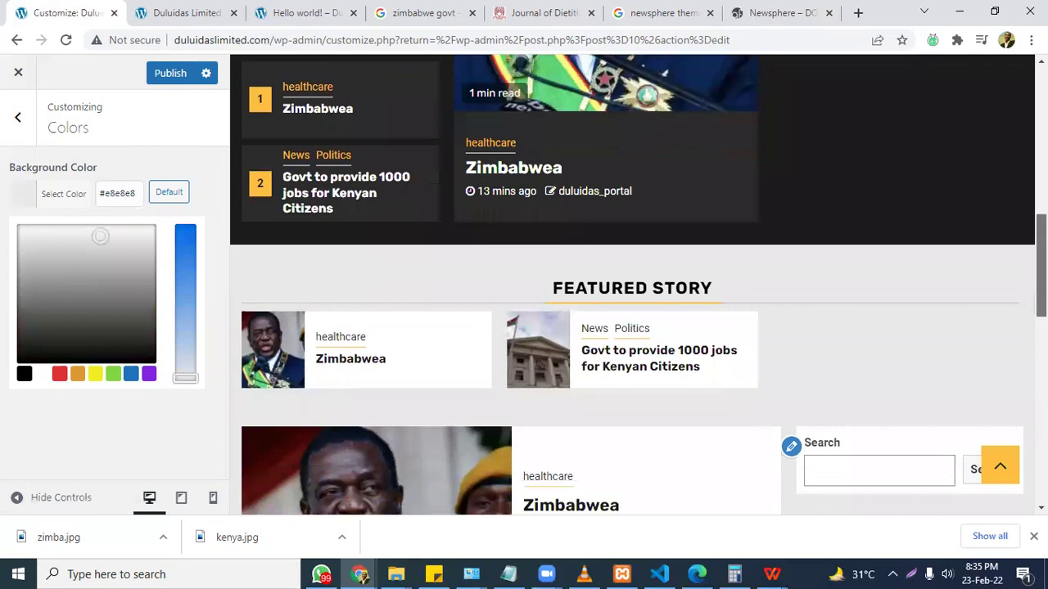
scroll(958, 67, up, 20)
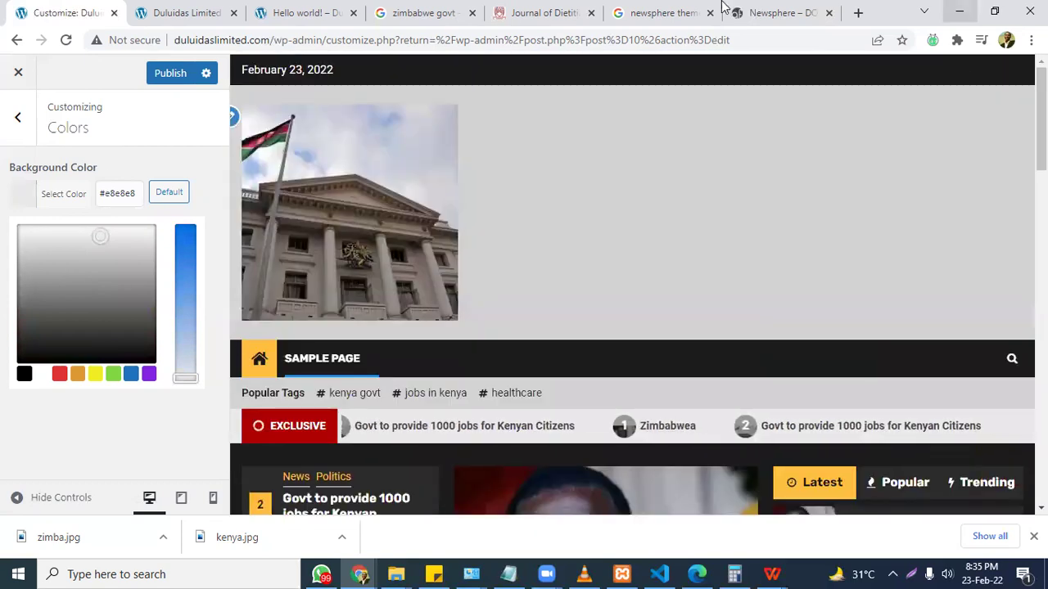
click(18, 117)
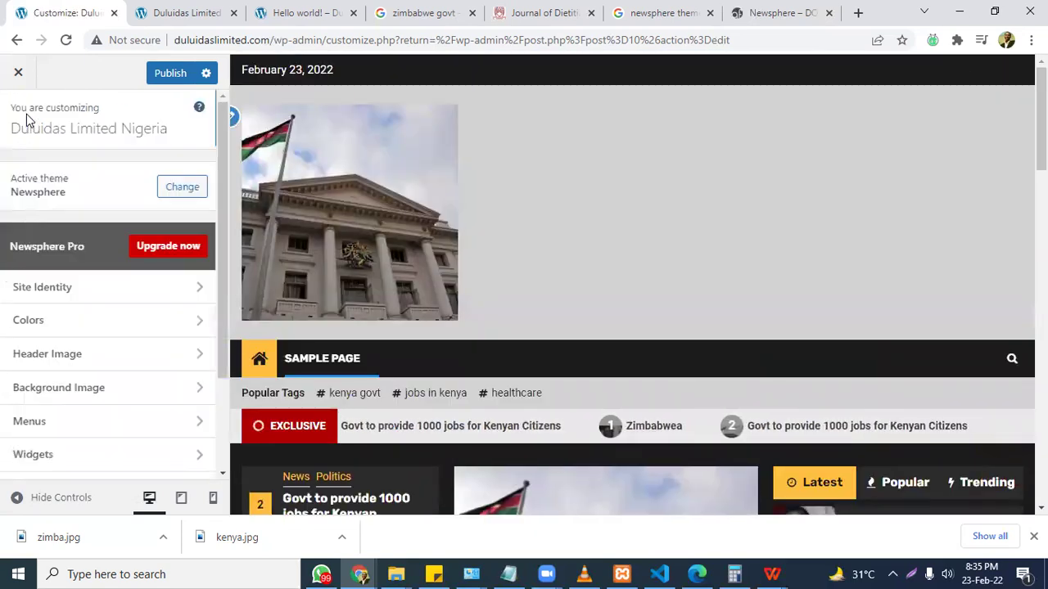
Add zimba.jpg as the new header image, moving the crop area lower before cropping.
click(107, 362)
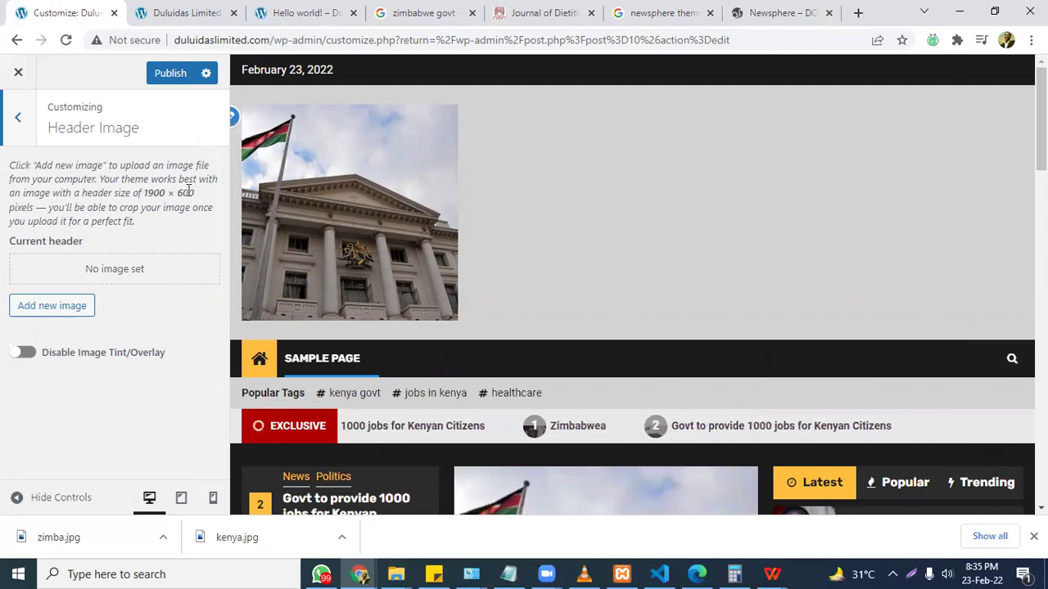
click(44, 308)
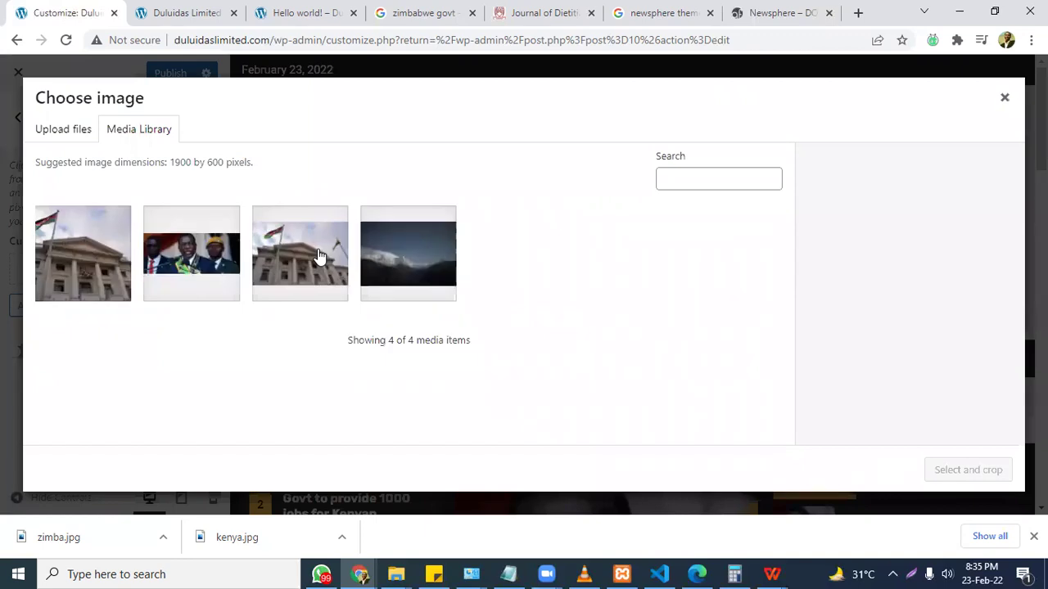
click(206, 264)
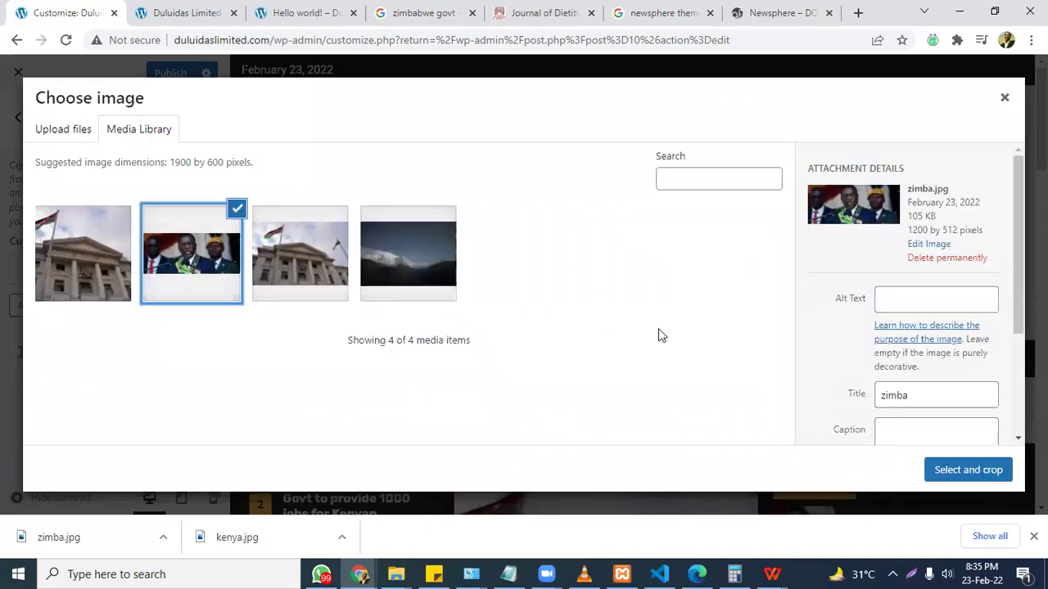
click(980, 470)
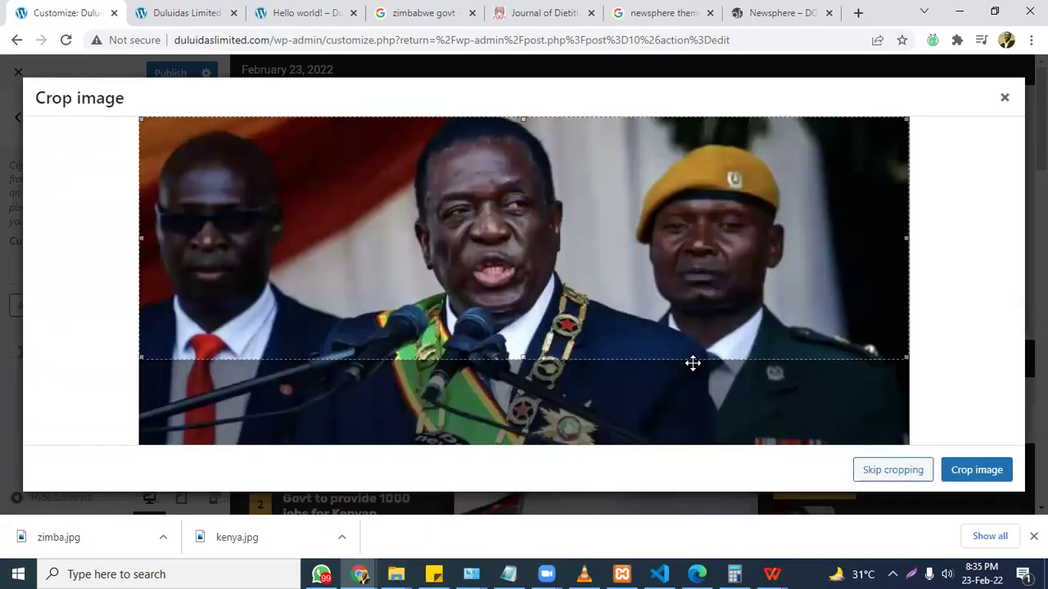
drag(680, 283, 679, 302)
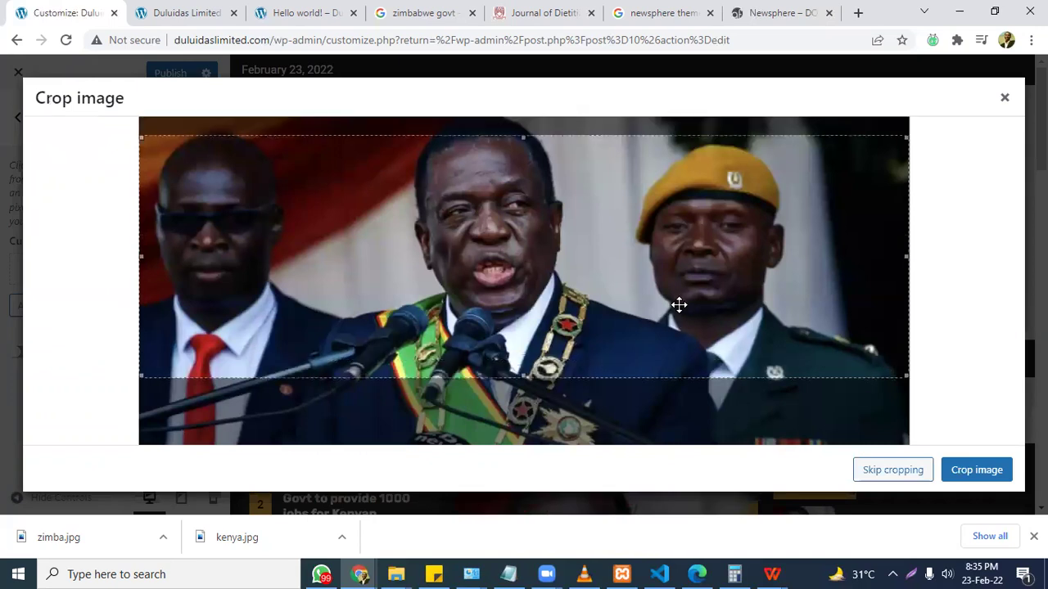
click(976, 470)
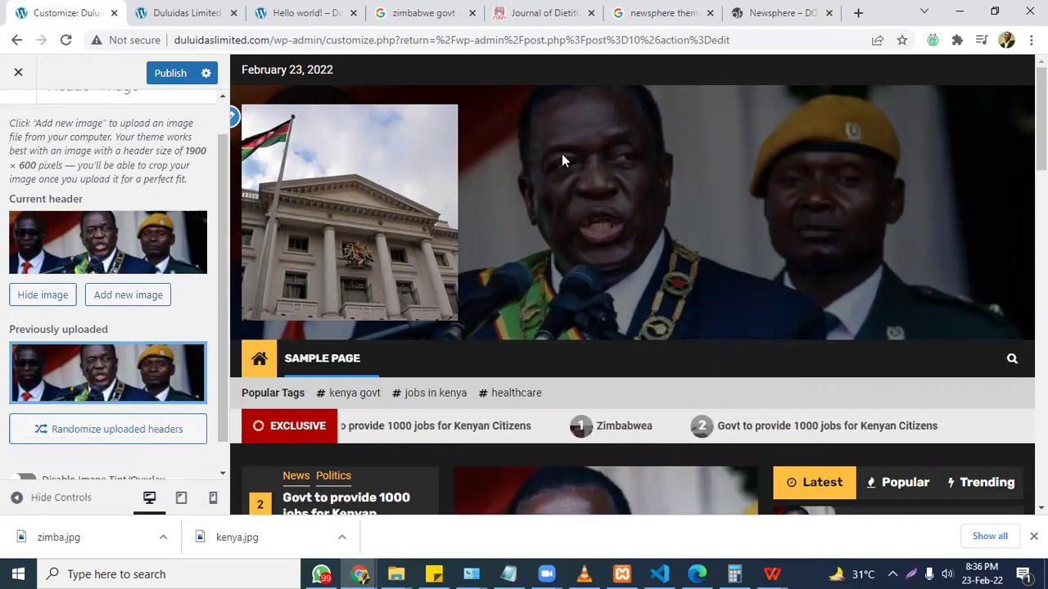
Toggle Disable Image Tint/Overlay on and back off, keeping the header's dark tint.
scroll(134, 114, up, 1)
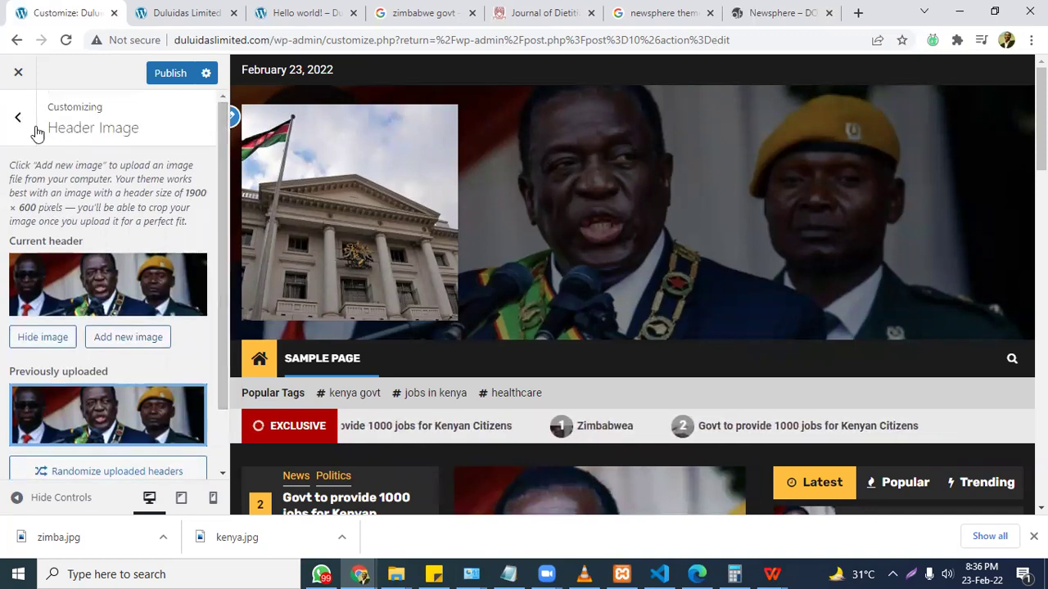
scroll(226, 262, down, 1)
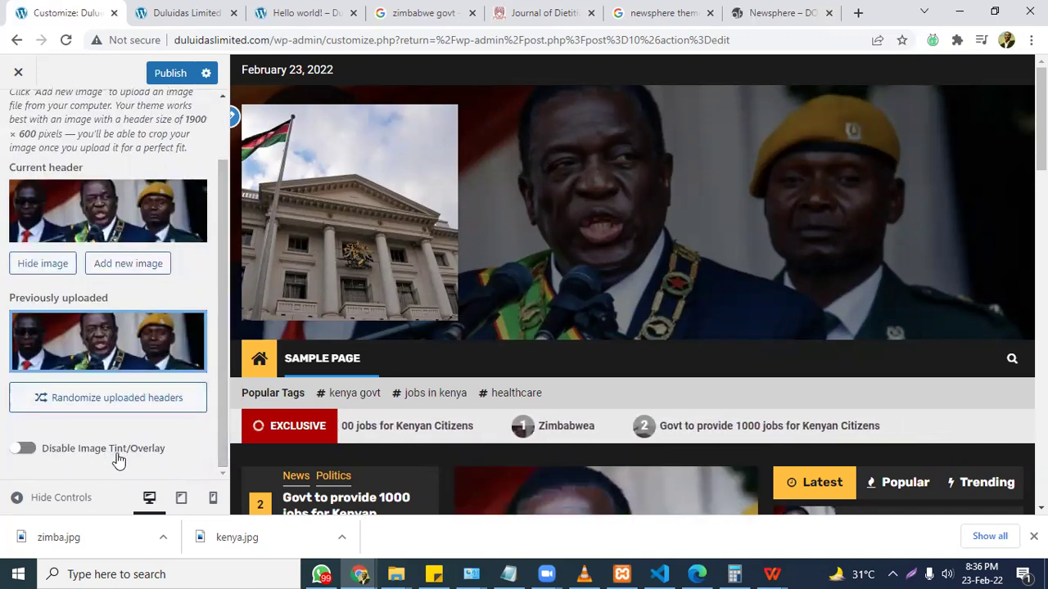
click(31, 452)
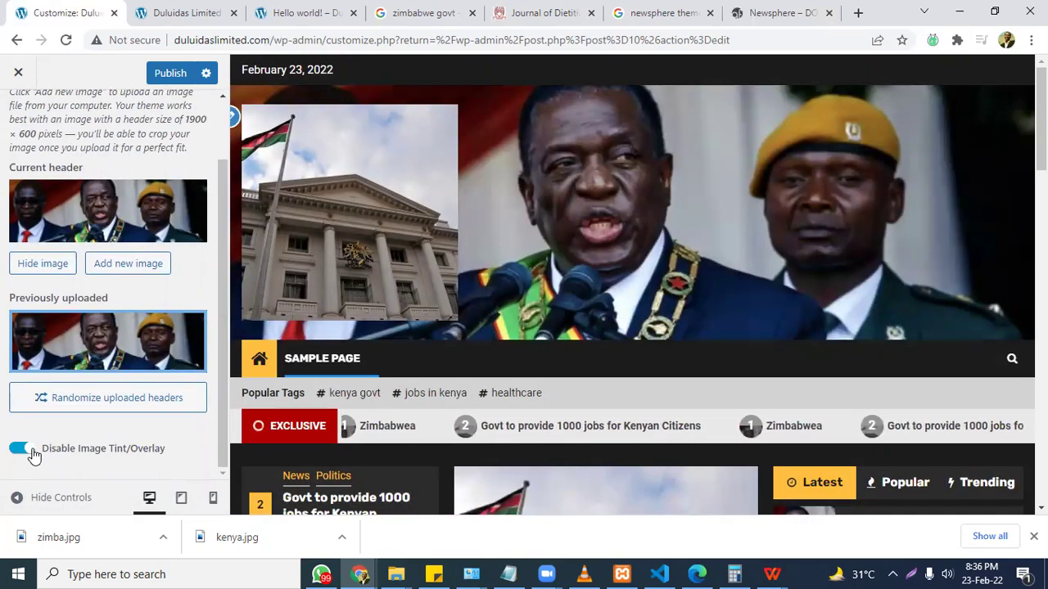
click(32, 452)
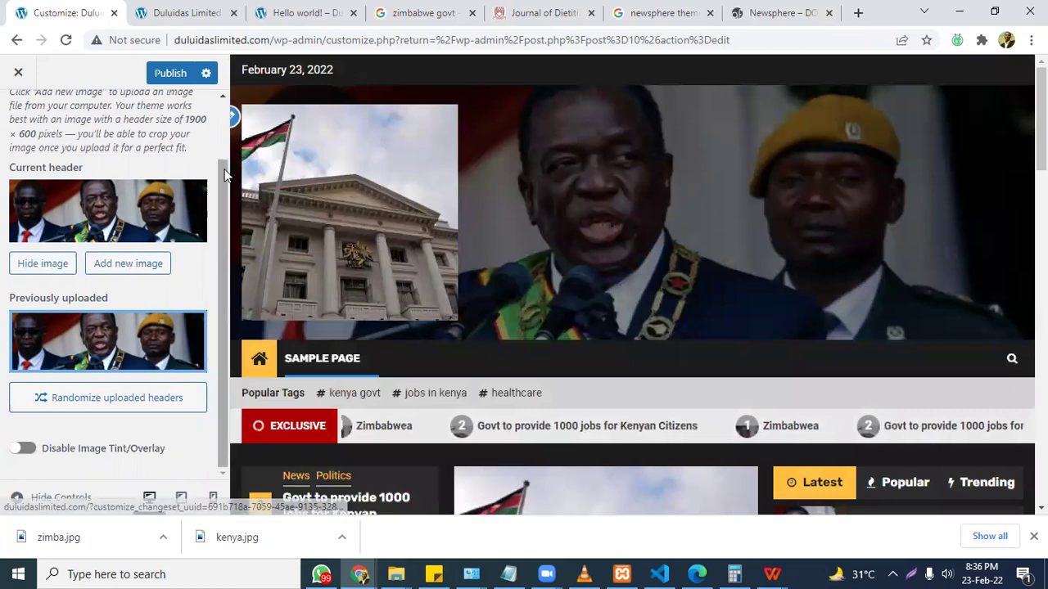
scroll(228, 115, up, 1)
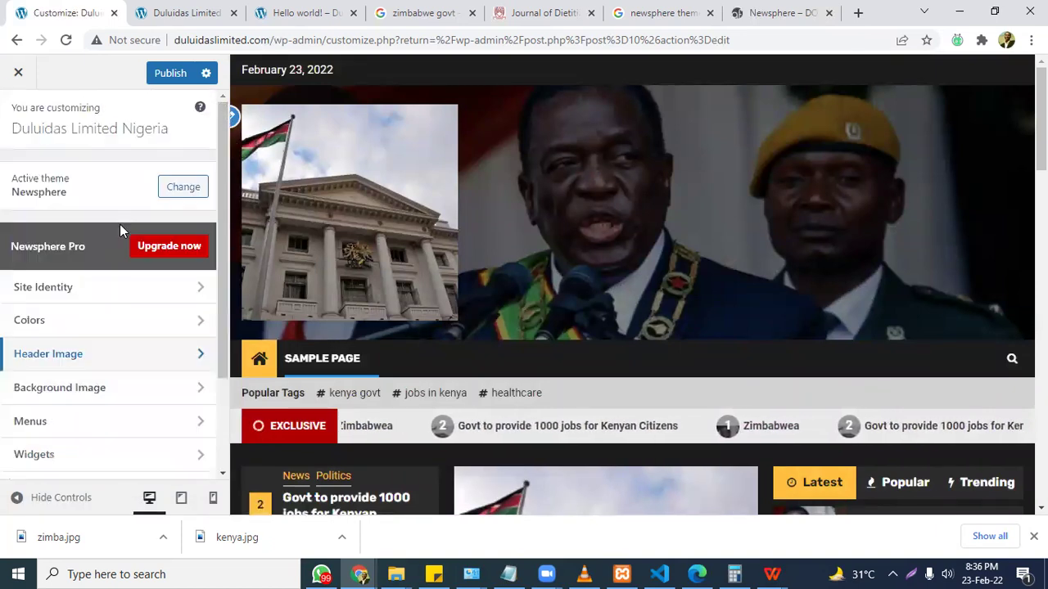
Browse the Customizer's Menus and Homepage Settings panels, then bring up Theme Options.
scroll(229, 344, down, 1)
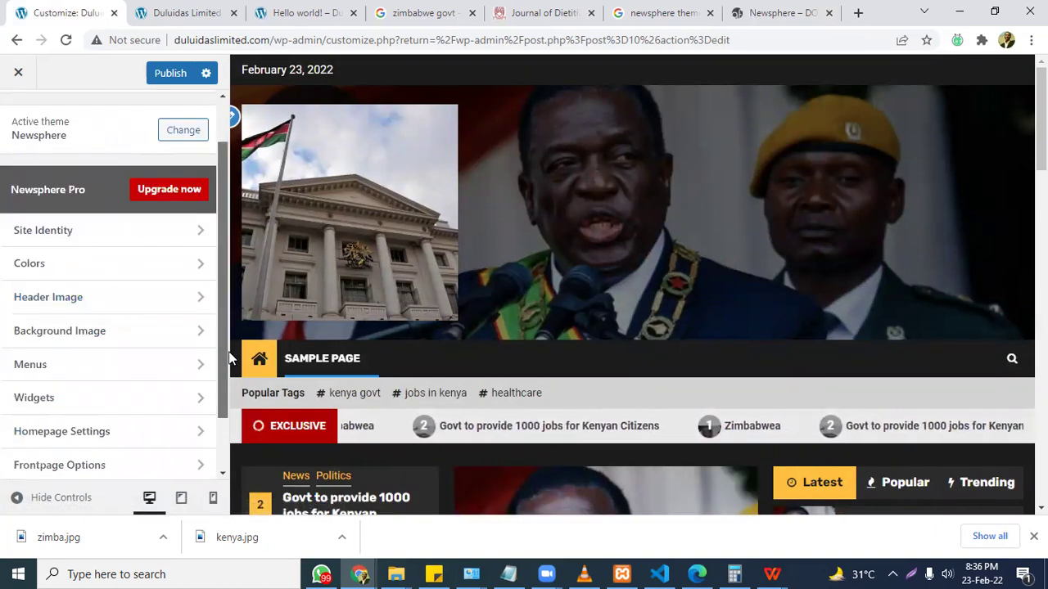
click(103, 302)
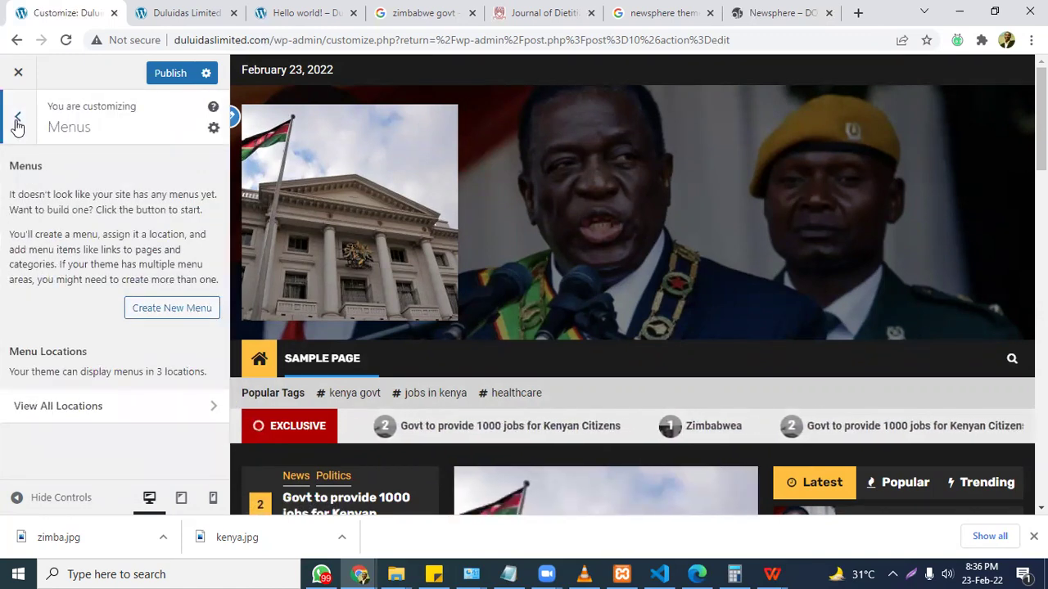
click(17, 123)
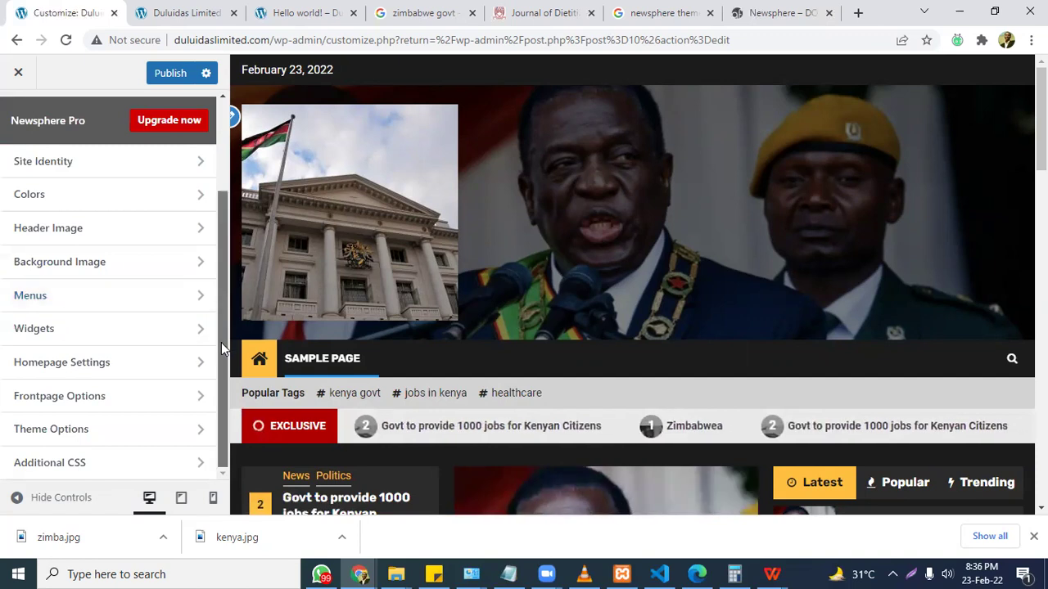
click(112, 365)
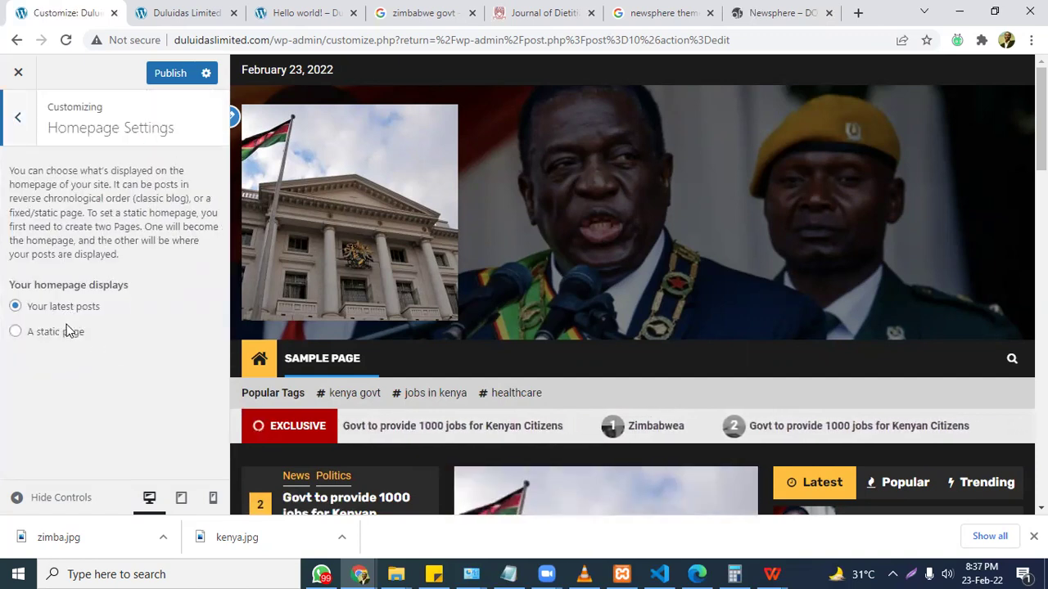
click(6, 123)
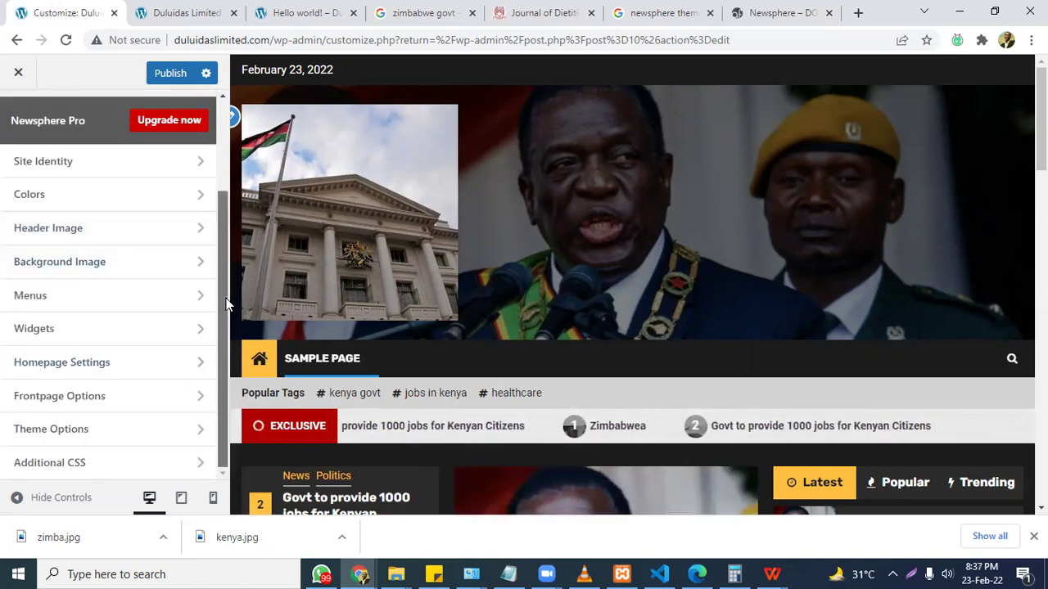
click(87, 430)
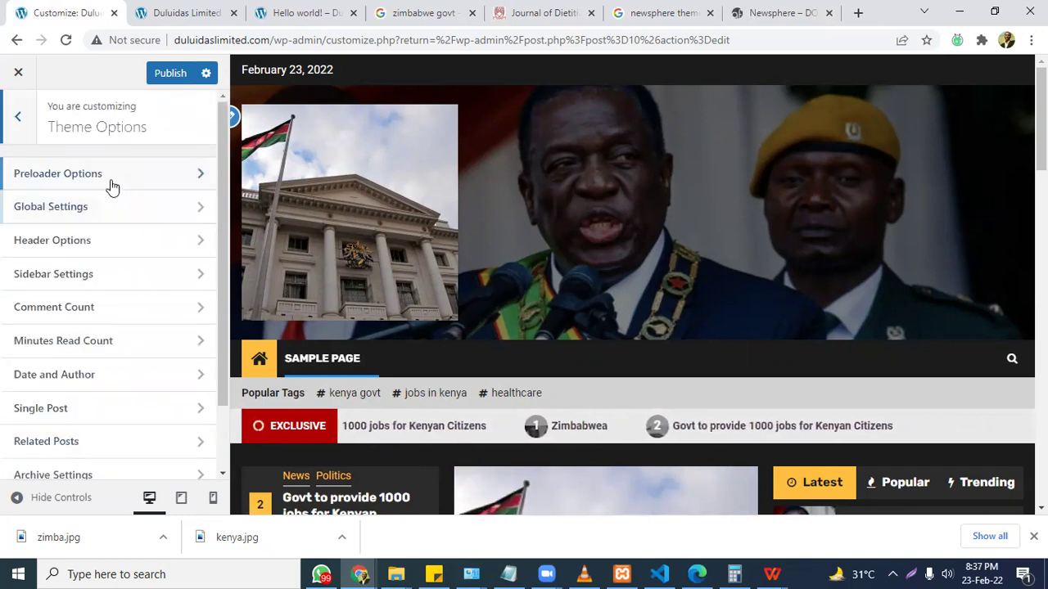
Turn off the page preloader and look over the Global Settings section.
click(112, 187)
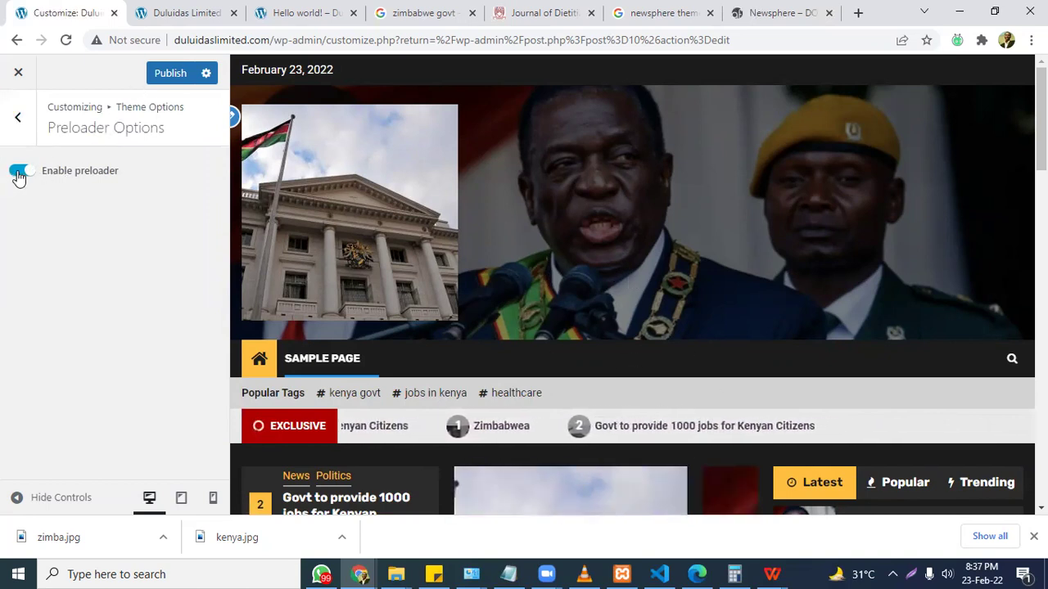
click(19, 171)
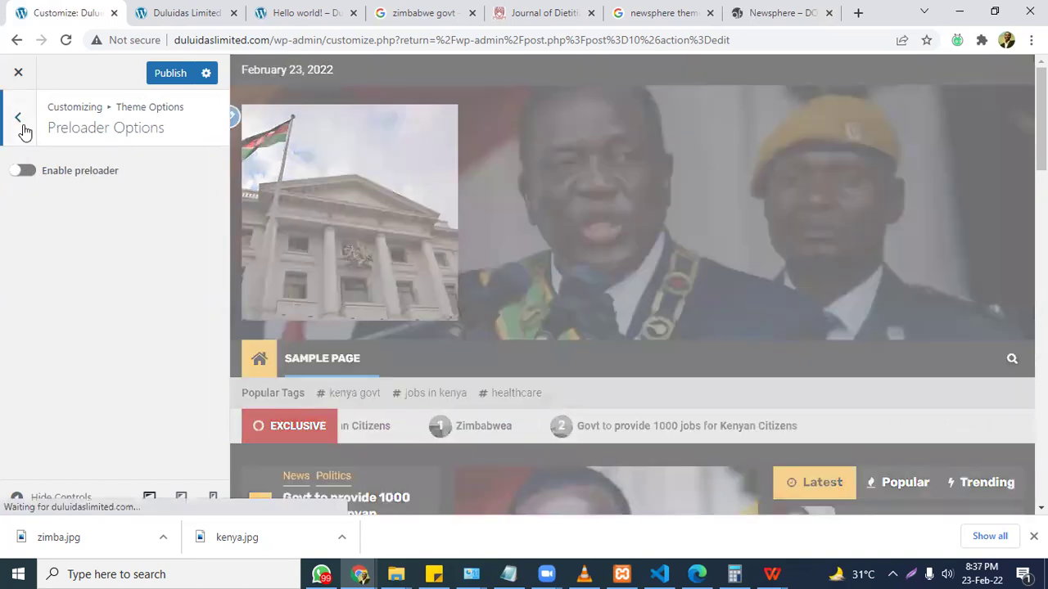
click(23, 128)
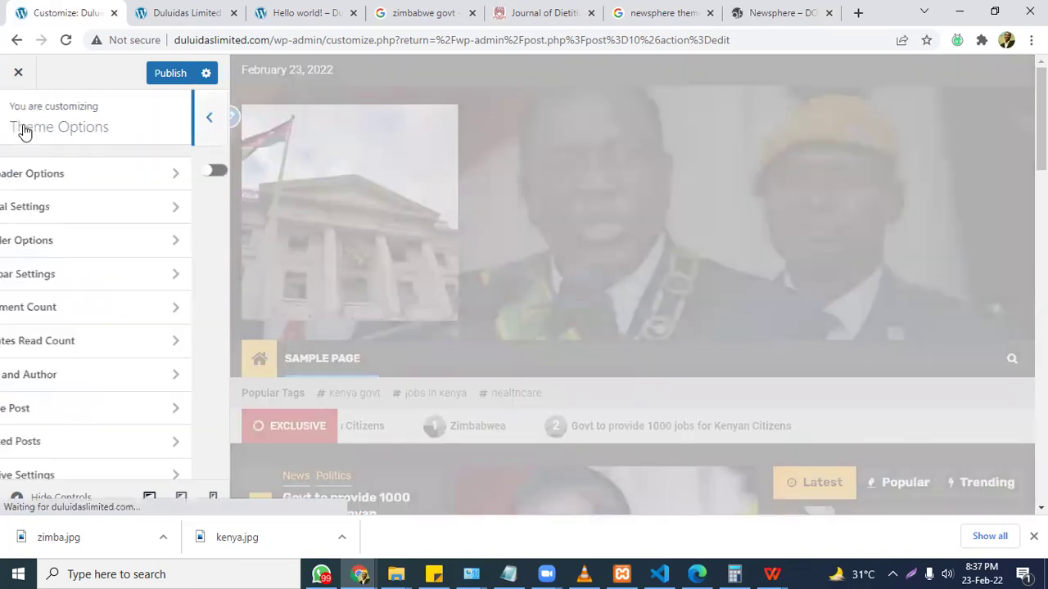
click(65, 208)
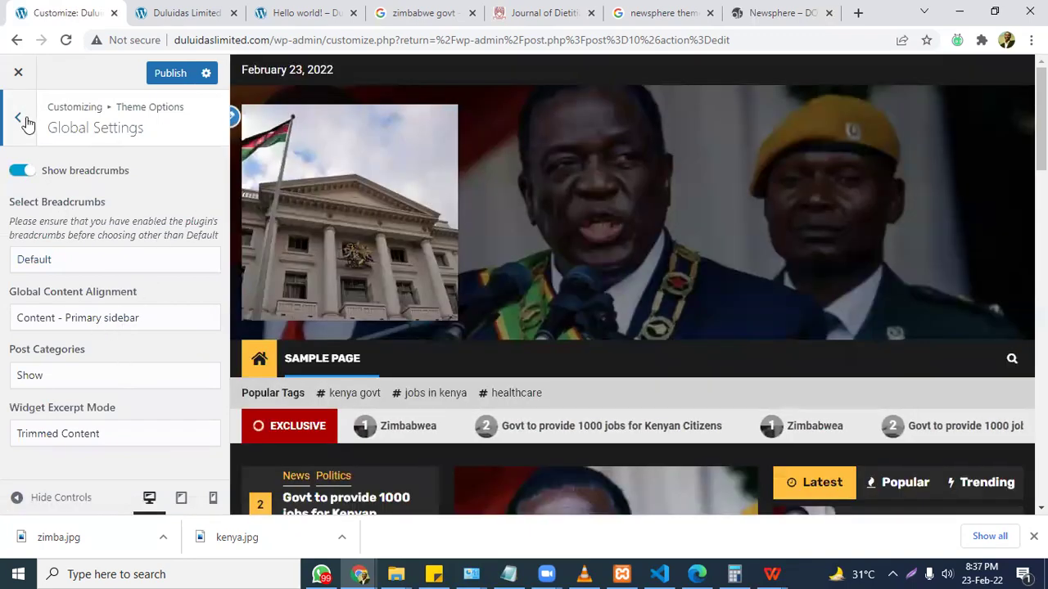
click(20, 121)
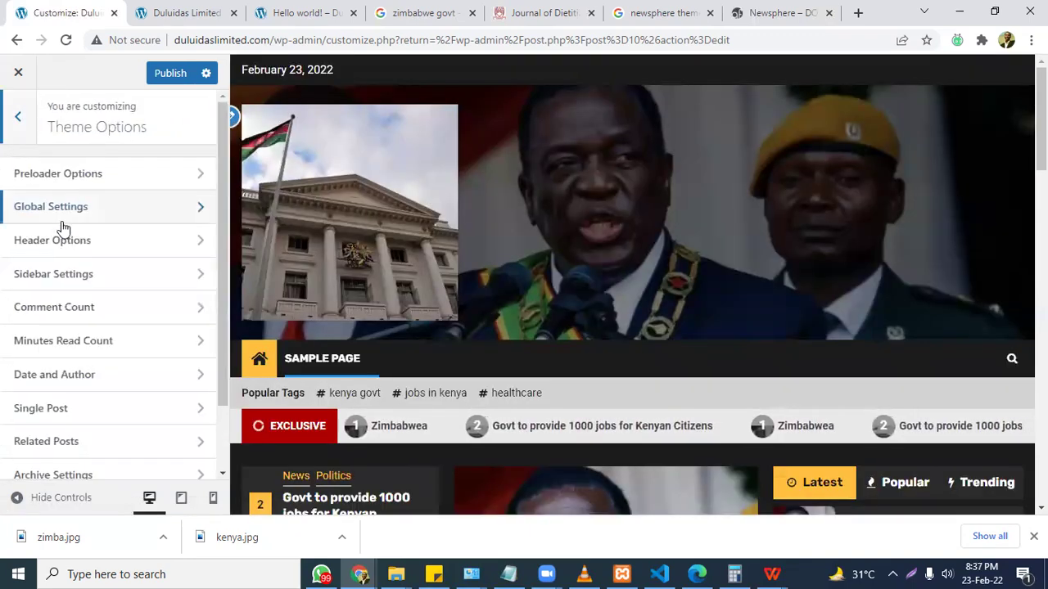
Review the Header Options and Sidebar Settings sections of Theme Options.
click(65, 244)
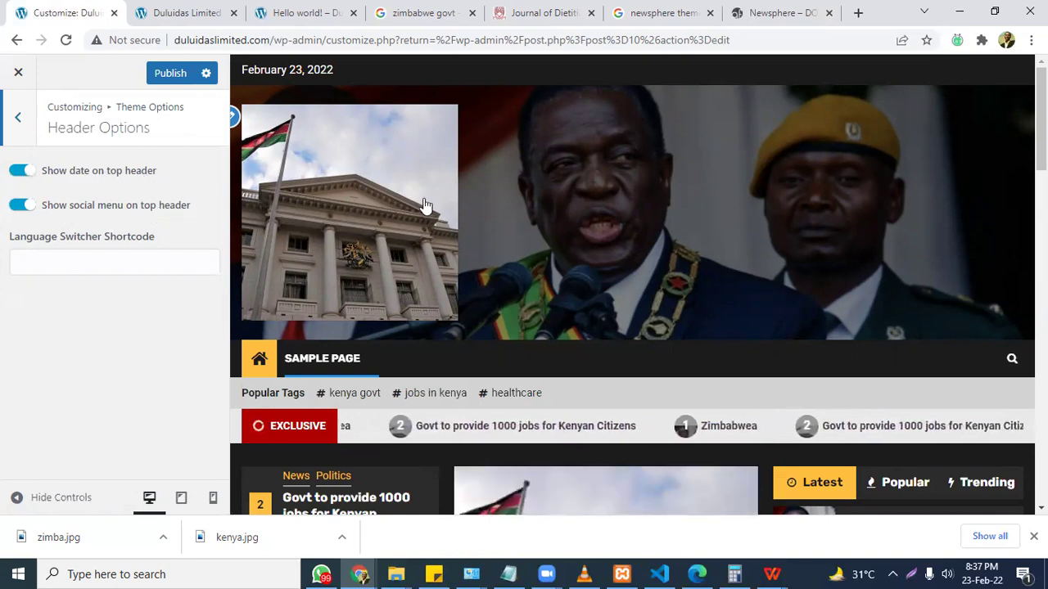
click(25, 127)
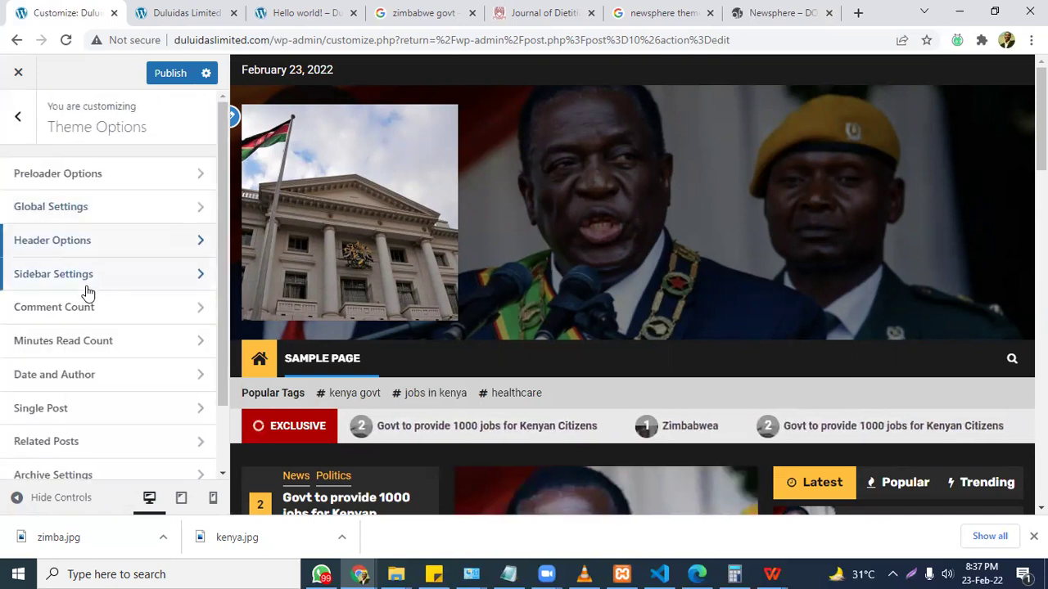
click(85, 279)
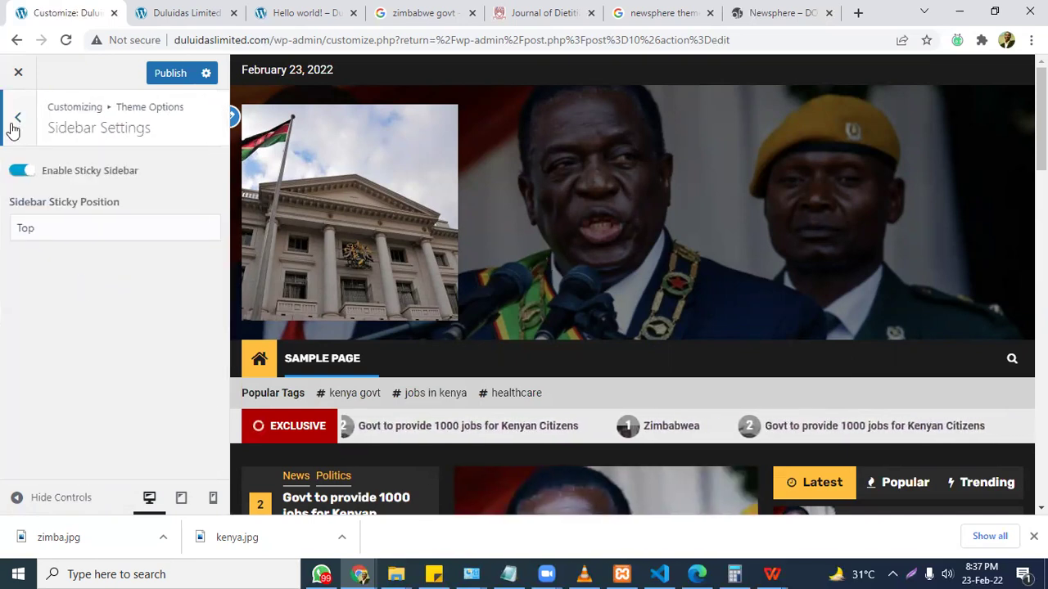
key(Escape)
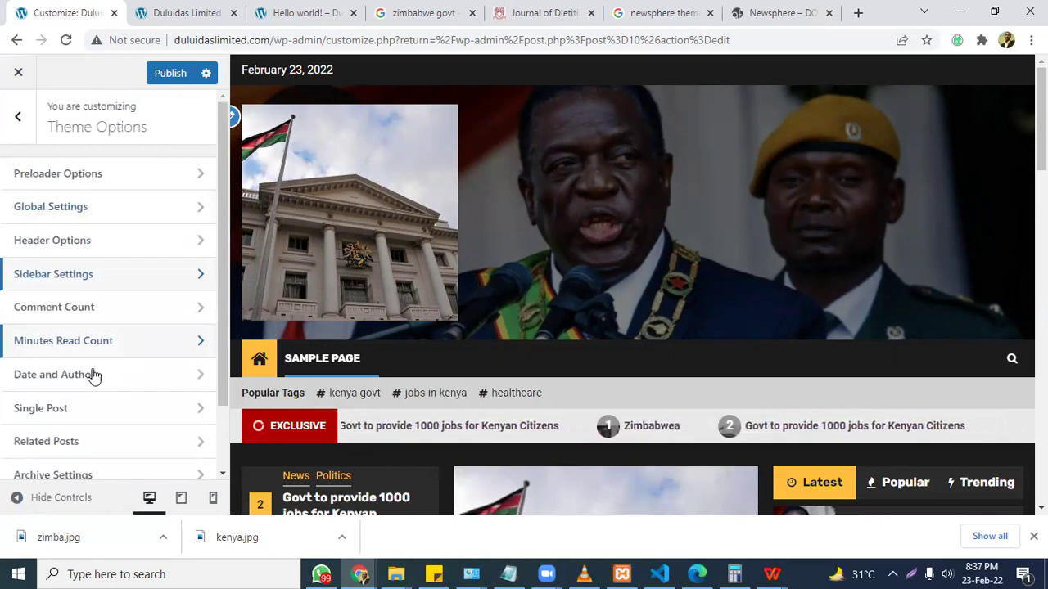
Toggle hiding the date and author in post lists.
click(93, 374)
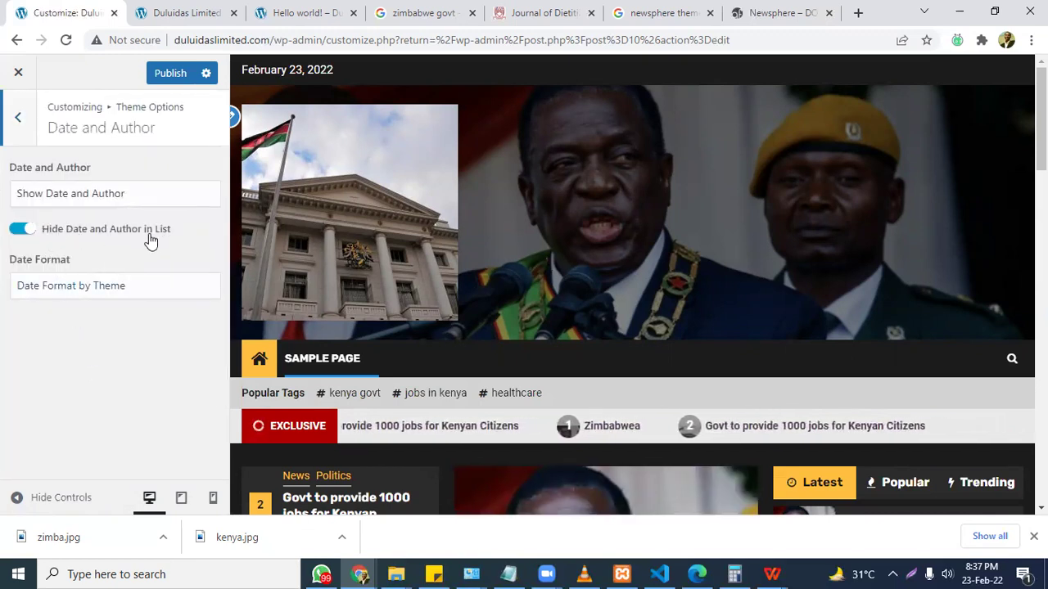
click(22, 231)
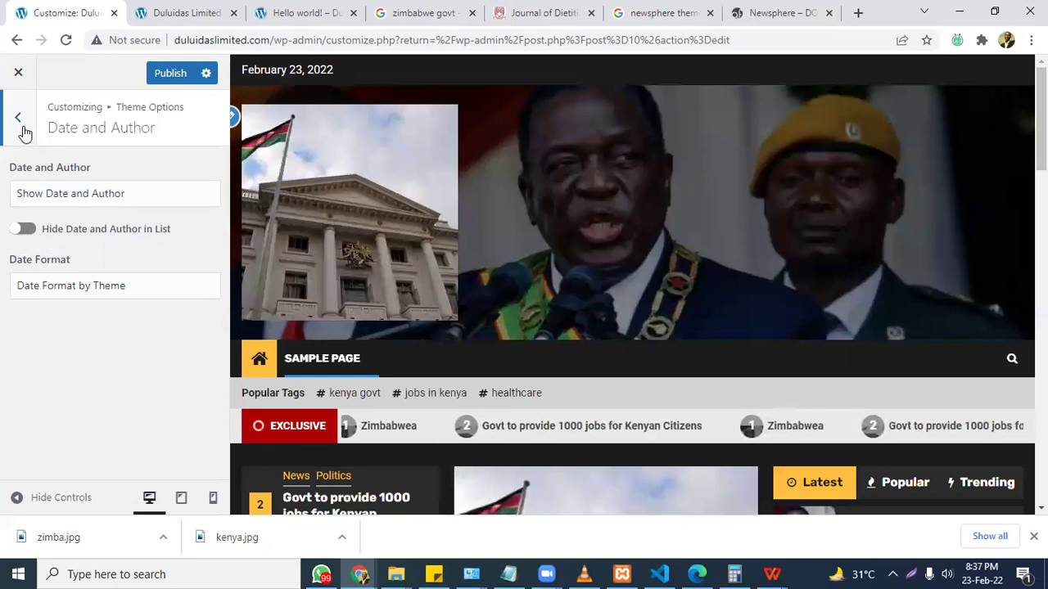
click(25, 131)
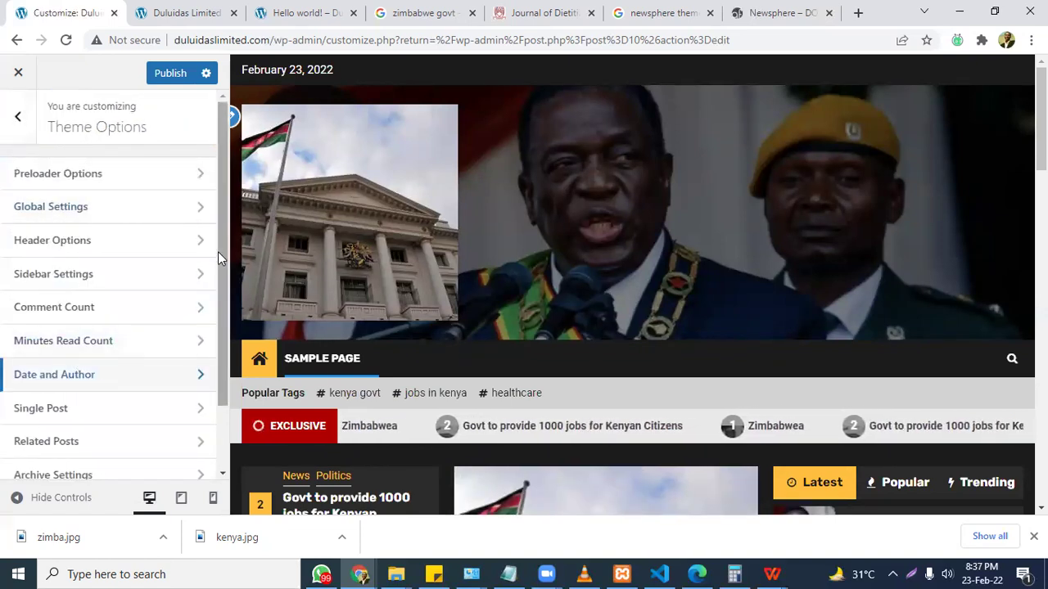
drag(222, 254, 222, 355)
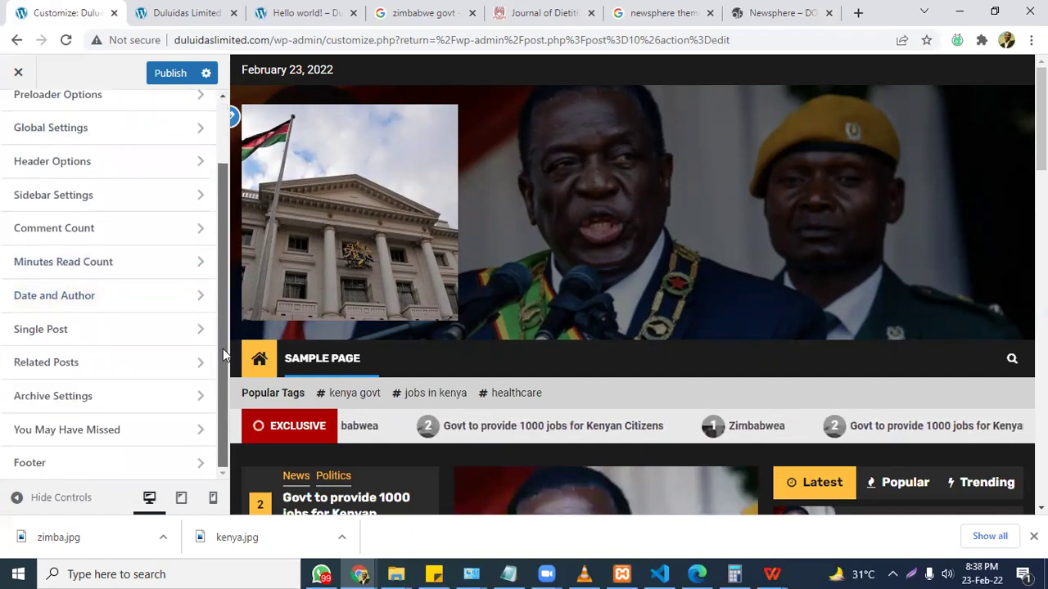
Check the Minutes Read Count settings and revisit the Date and Author section.
click(80, 266)
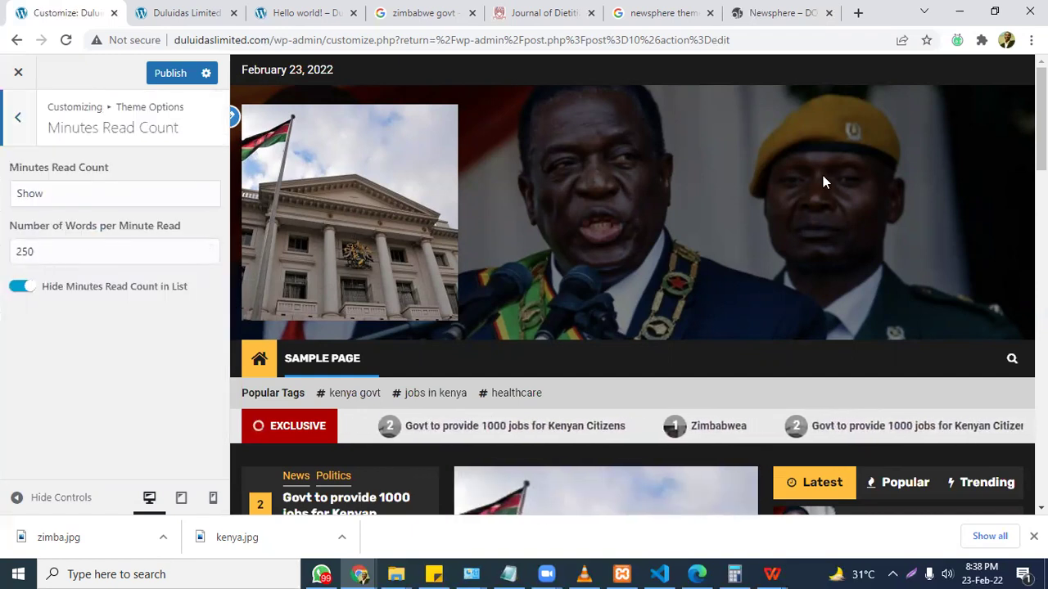
scroll(823, 182, down, 10)
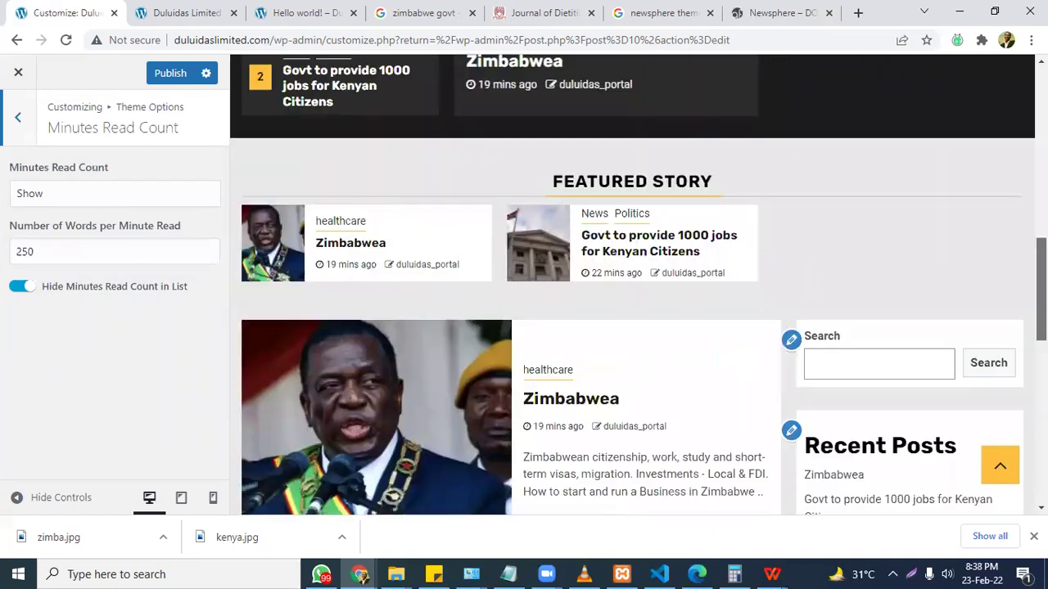
scroll(913, 344, up, 2)
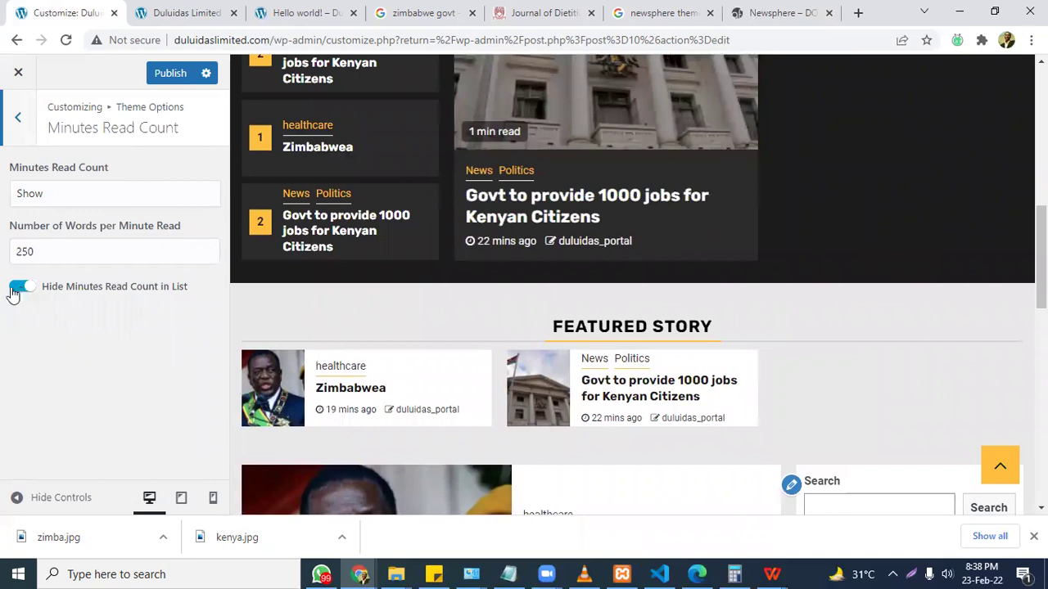
click(20, 120)
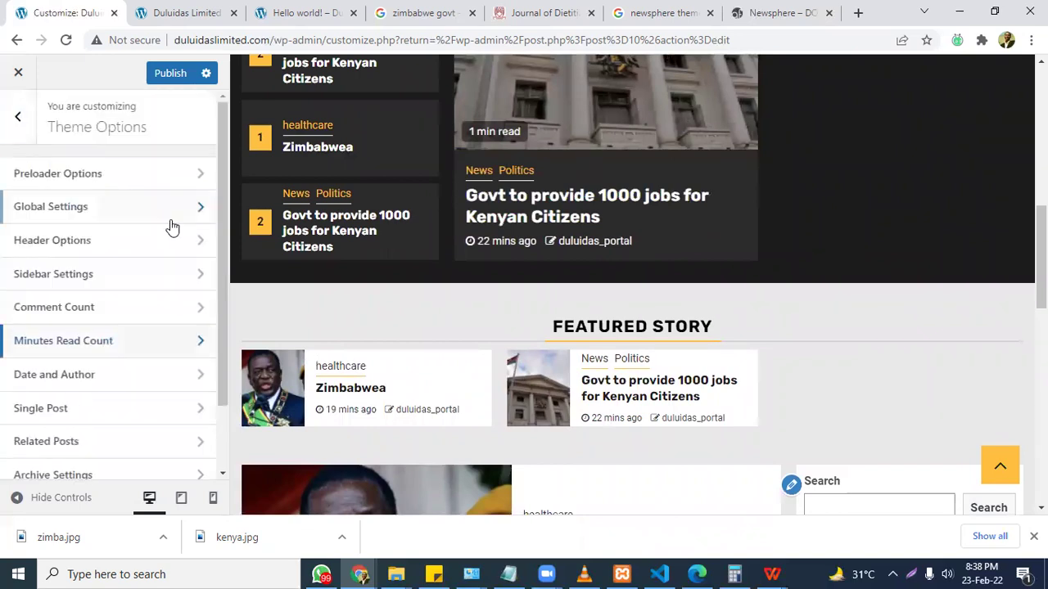
scroll(229, 245, down, 1)
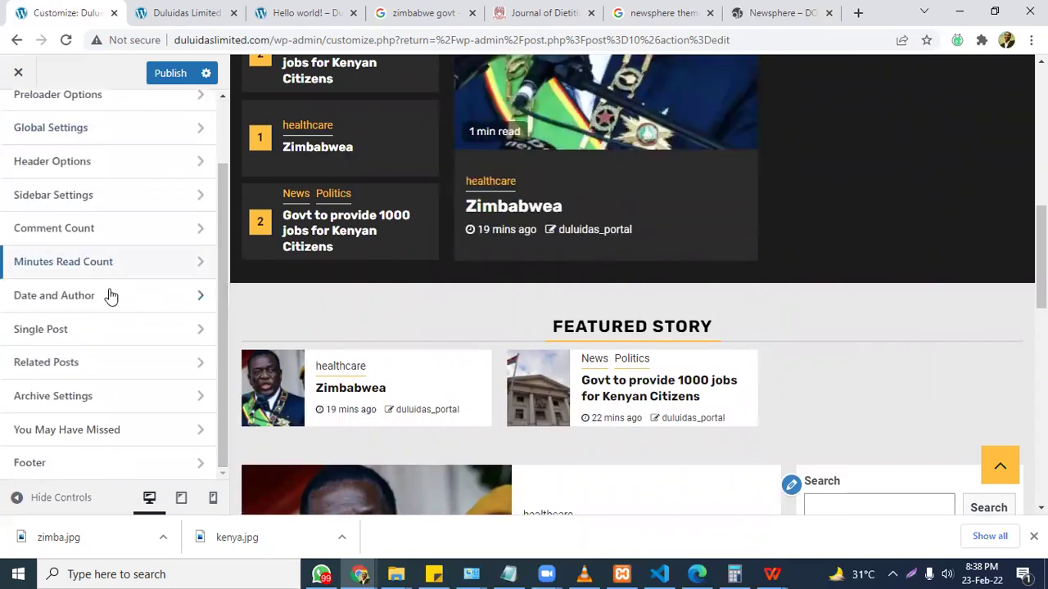
click(111, 295)
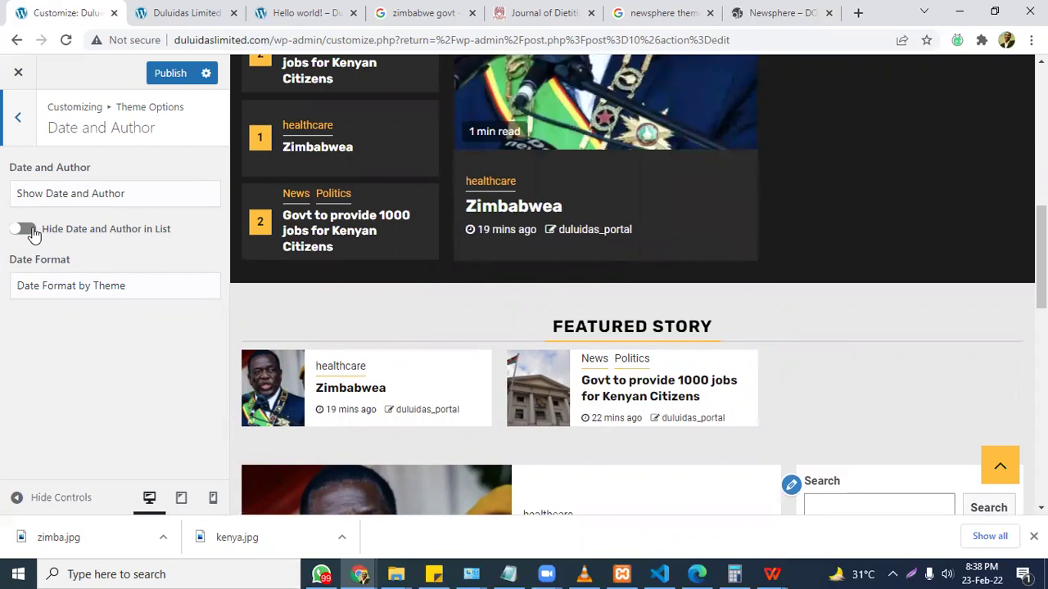
click(23, 136)
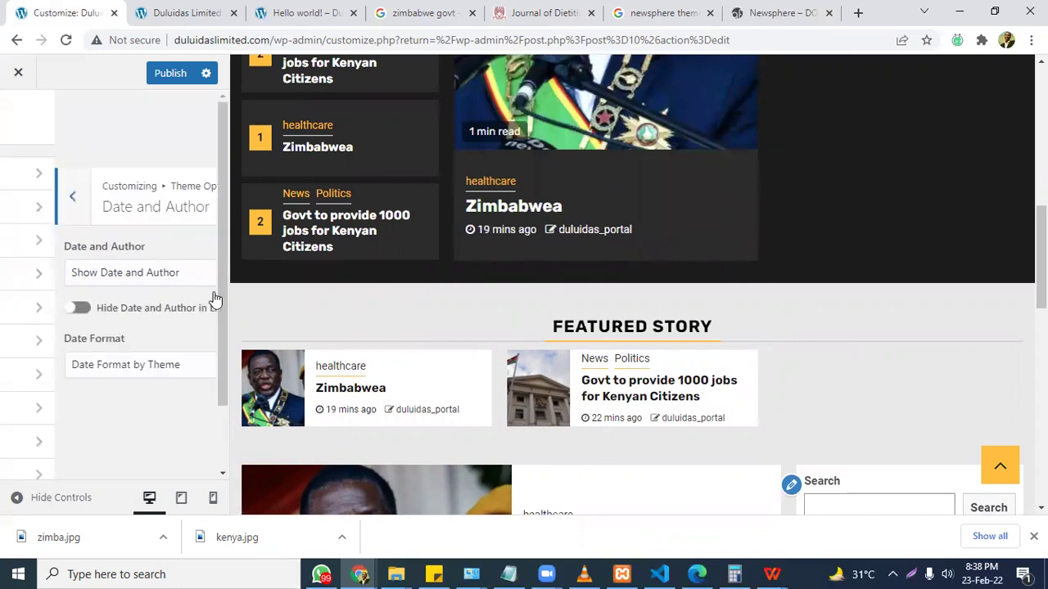
drag(225, 303, 223, 386)
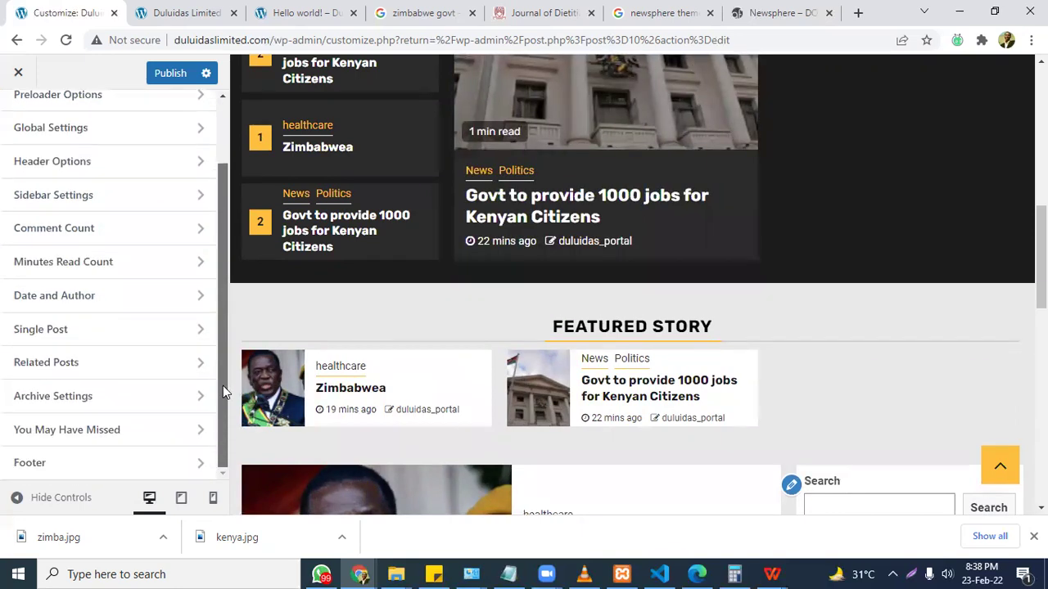
Change the footer copyright to 'Copyright © Developed by SOUTECH' and publish.
click(64, 464)
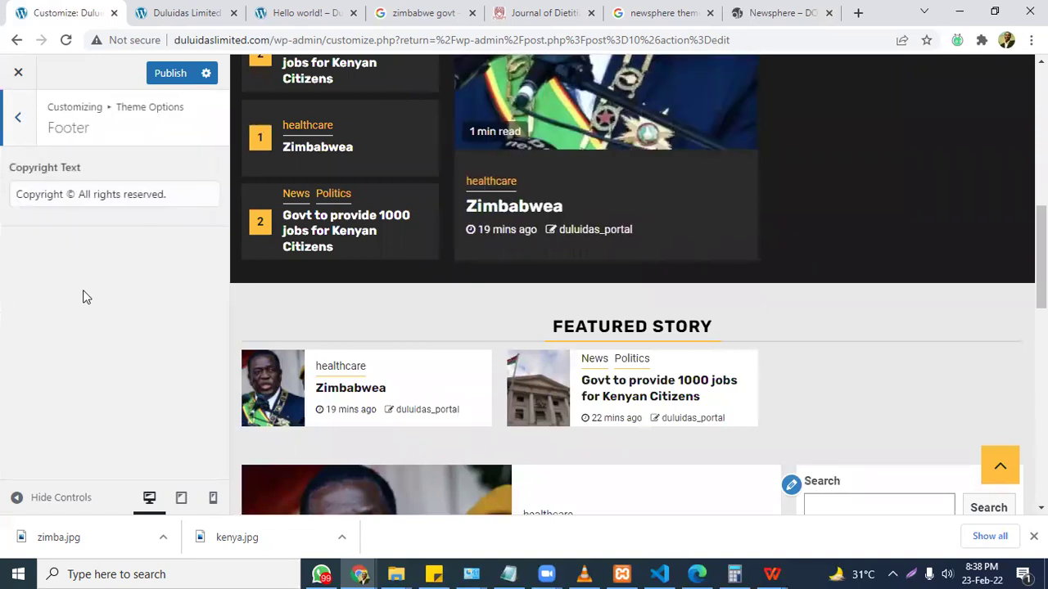
scroll(872, 413, down, 10)
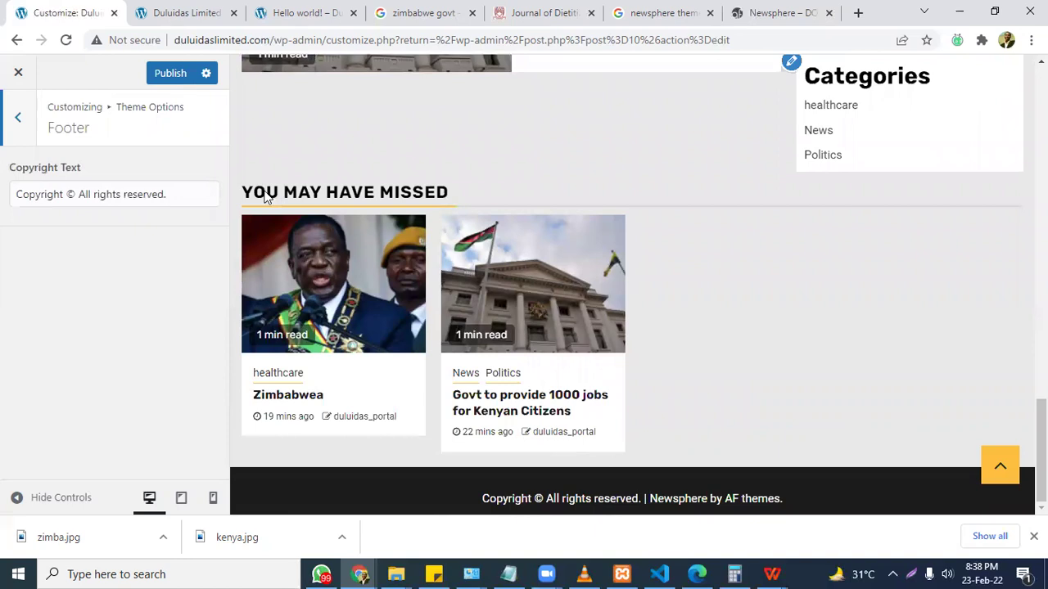
drag(167, 194, 74, 187)
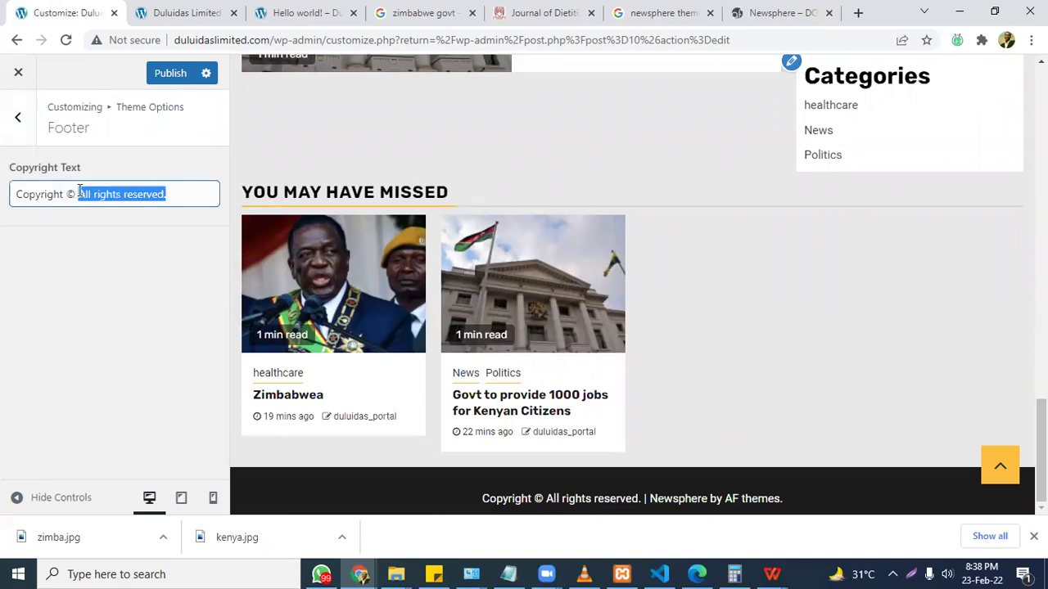
text(D)
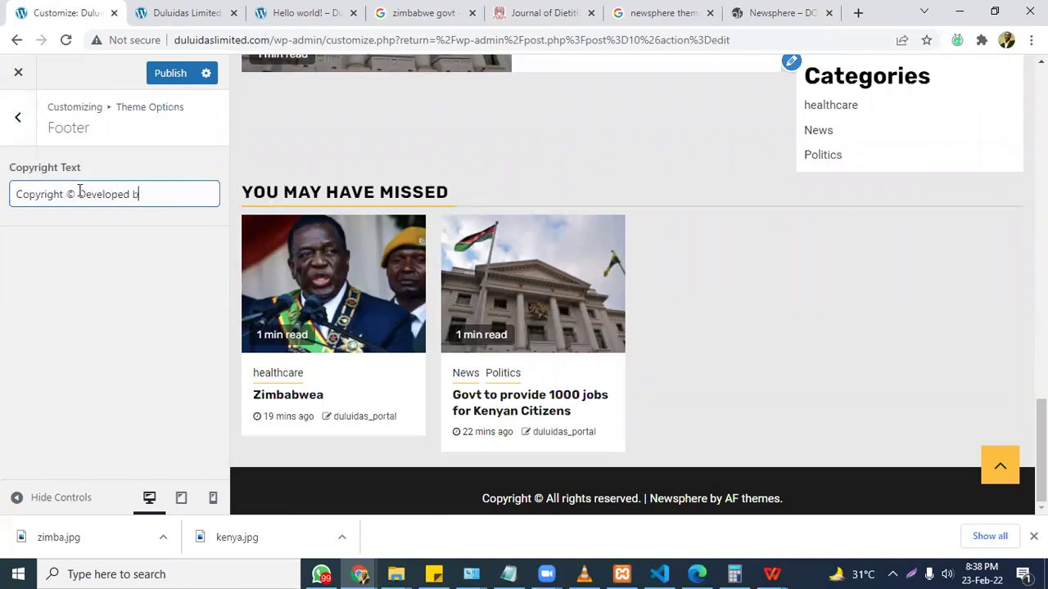
text(eveloped by SOUT)
key(BackSpace)
key(BackSpace)
text(OUTECH)
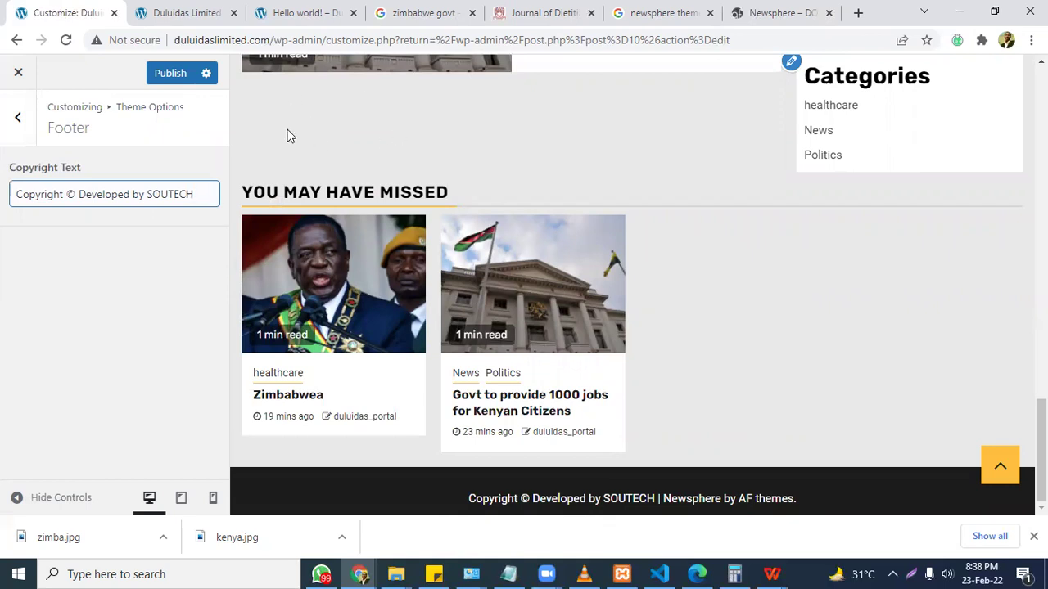
click(173, 74)
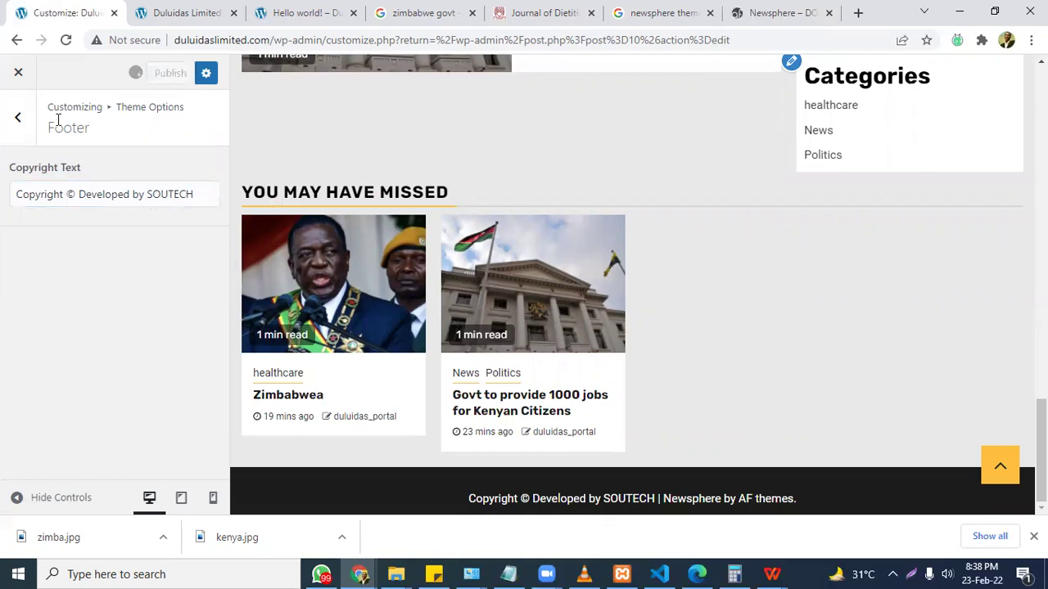
Scroll the site preview to verify the new footer, then bring up the agenda notes.
click(17, 123)
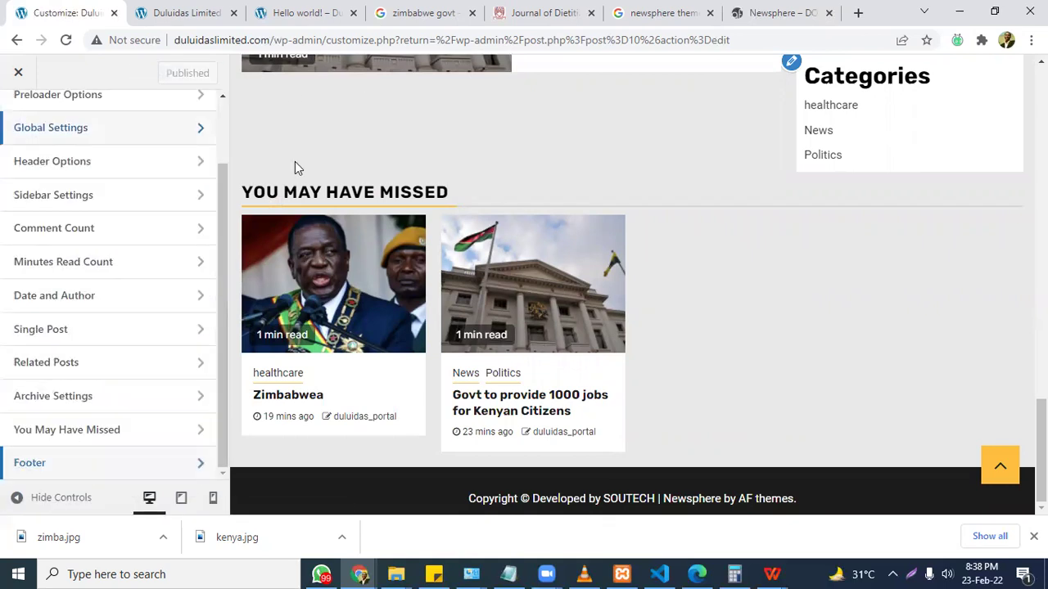
scroll(630, 287, up, 20)
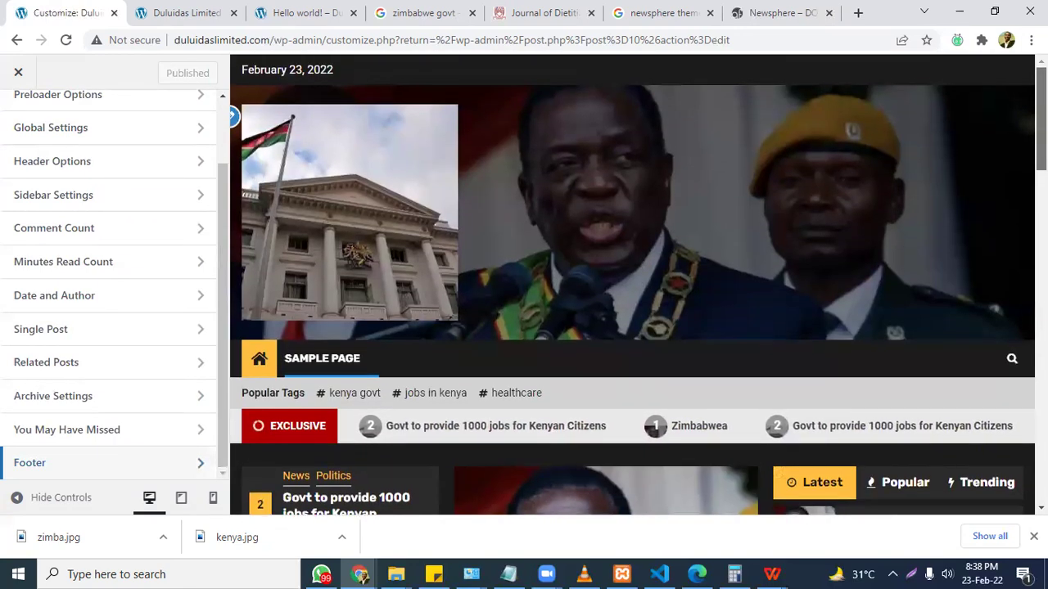
scroll(630, 286, down, 1)
scroll(631, 287, down, 15)
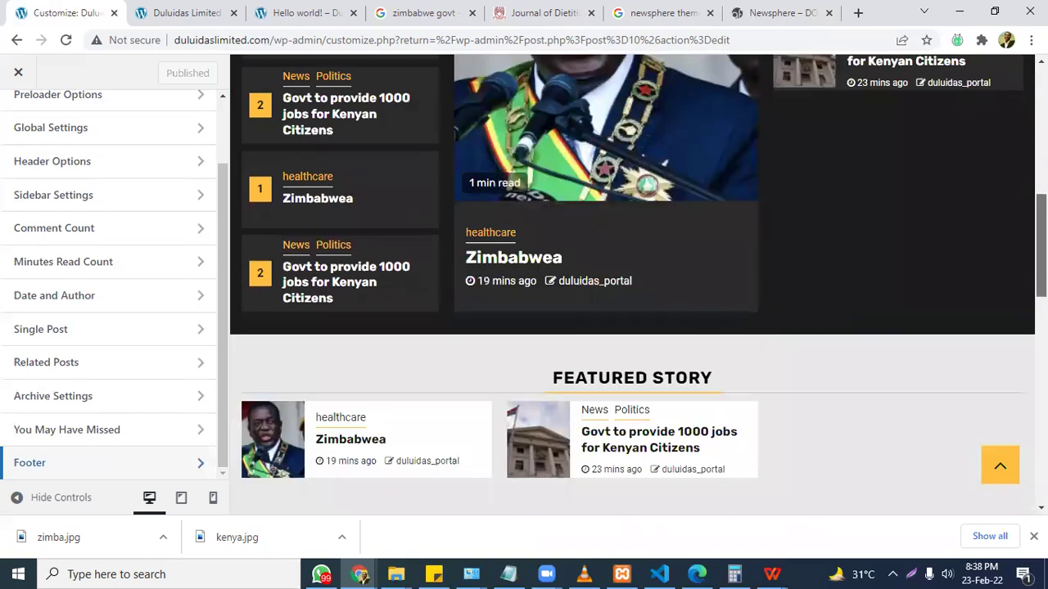
scroll(630, 286, down, 1)
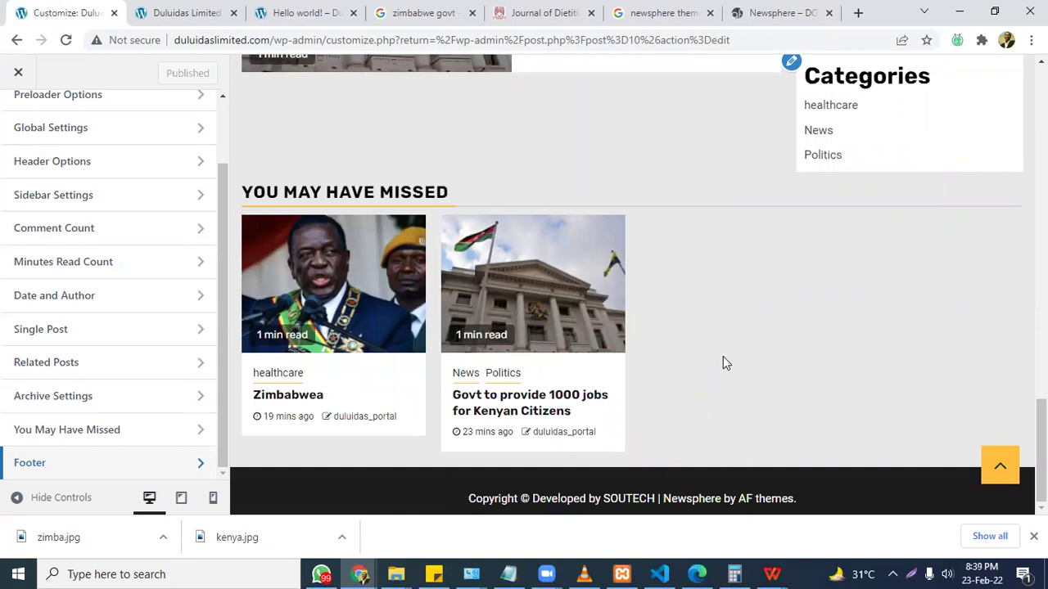
click(509, 574)
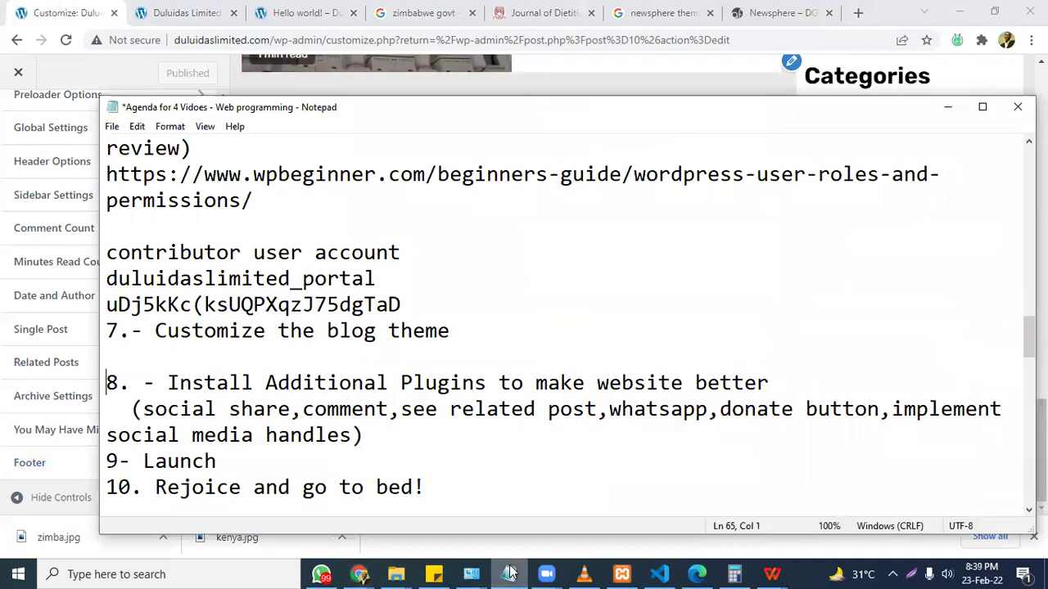
key(Down)
key(Down)
key(Down)
key(Down)
key(Down)
key(Down)
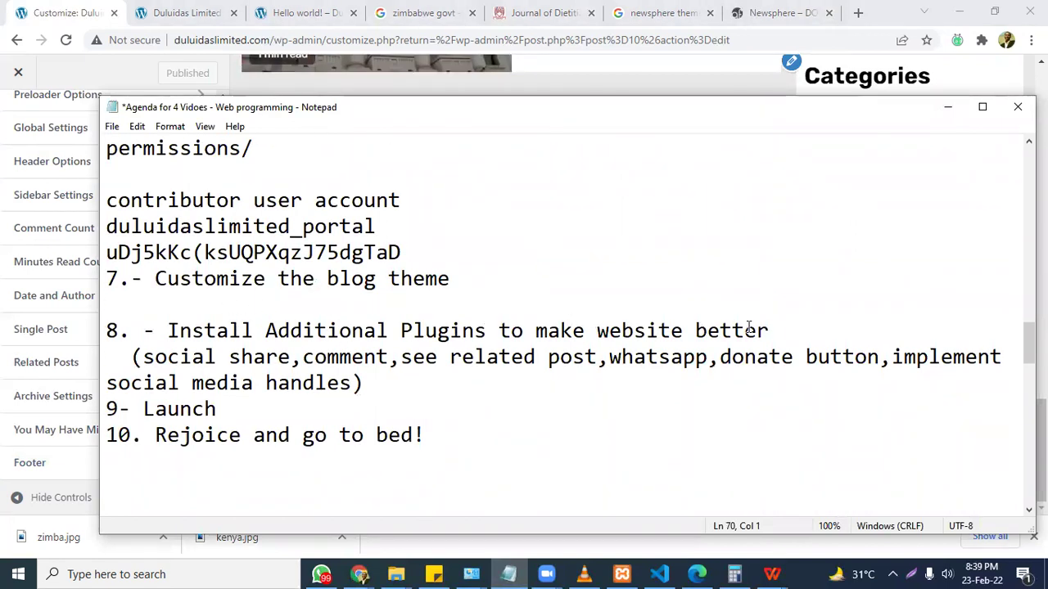
click(180, 13)
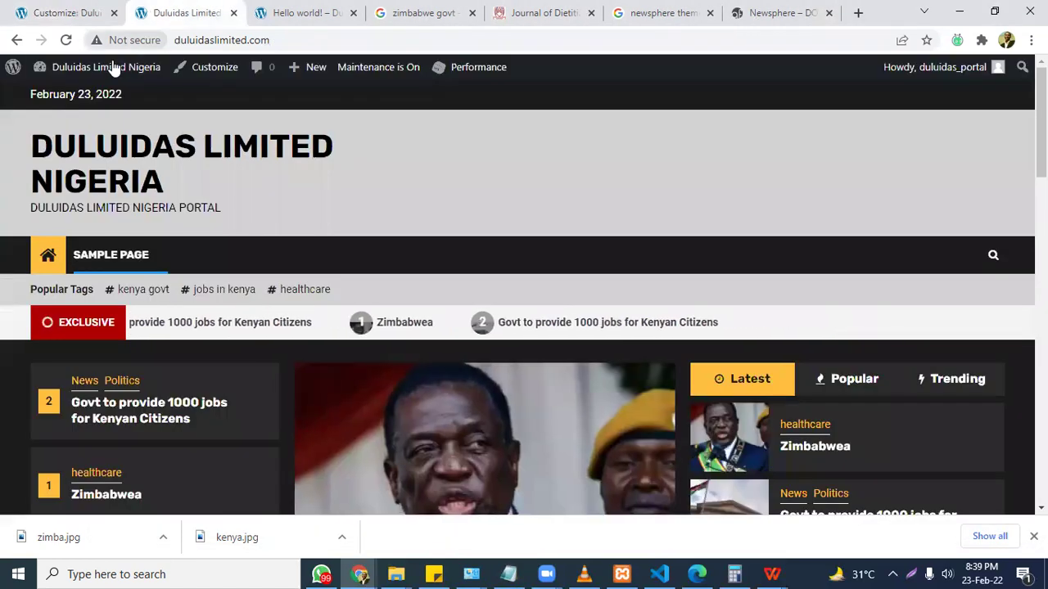
Leave the Customizer for the dashboard, check the agenda notes, and reach Plugins > Add New.
mouse_move(90, 67)
click(70, 97)
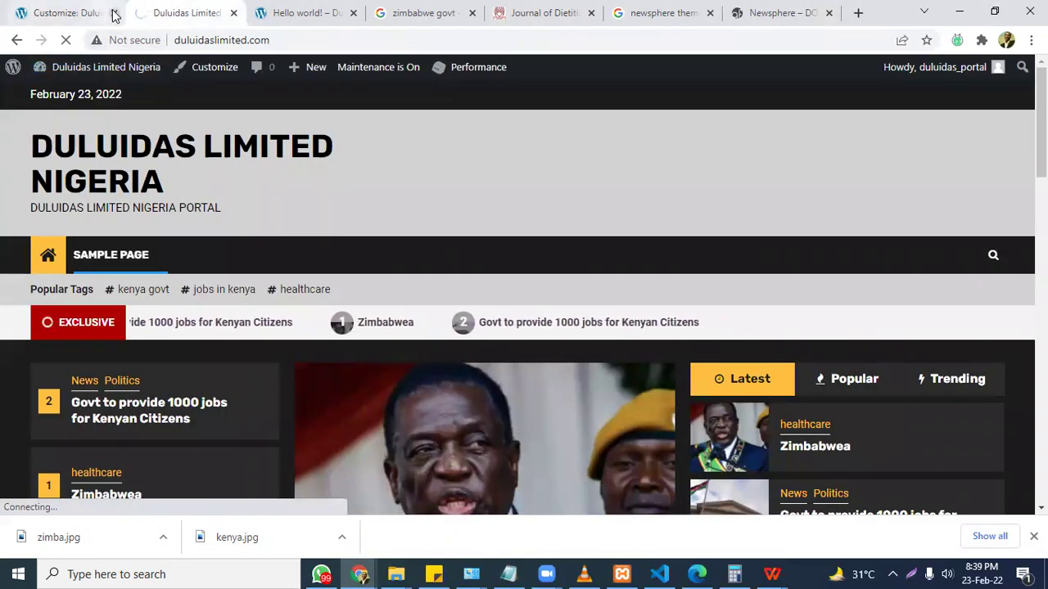
click(114, 12)
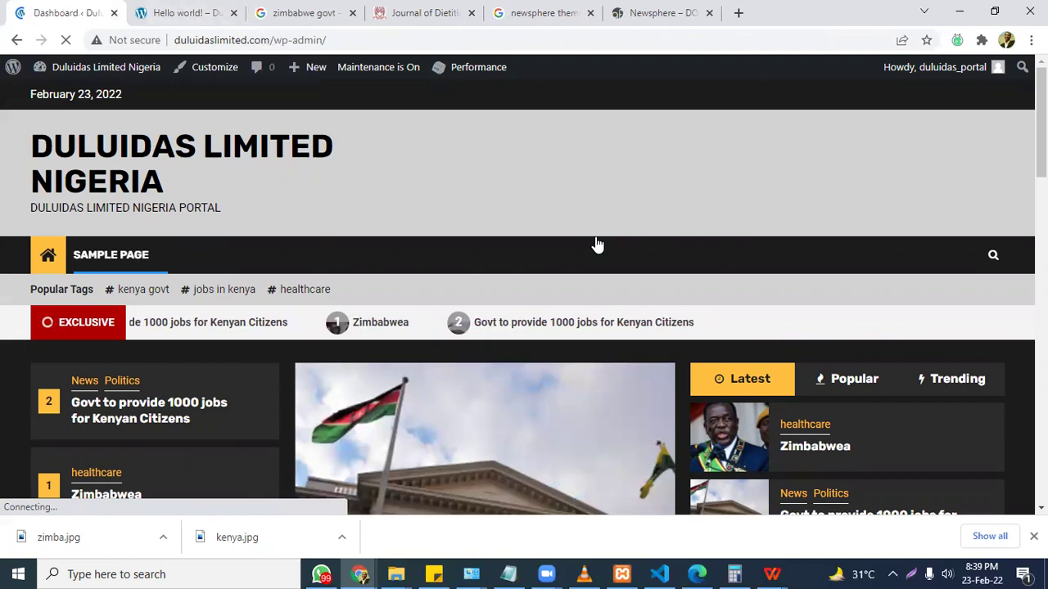
click(510, 574)
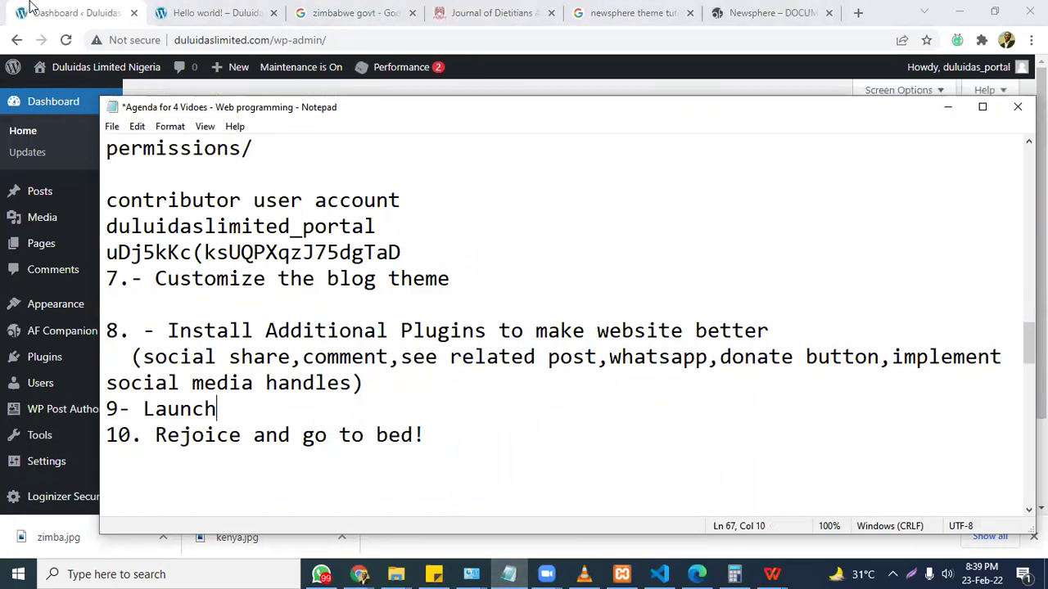
key(alt+Tab)
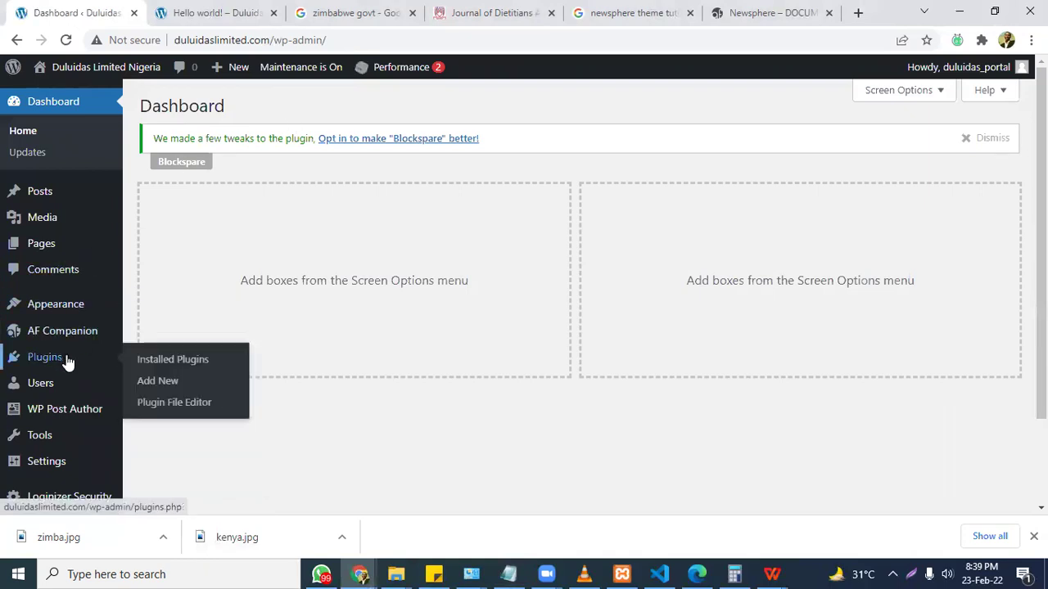
click(161, 358)
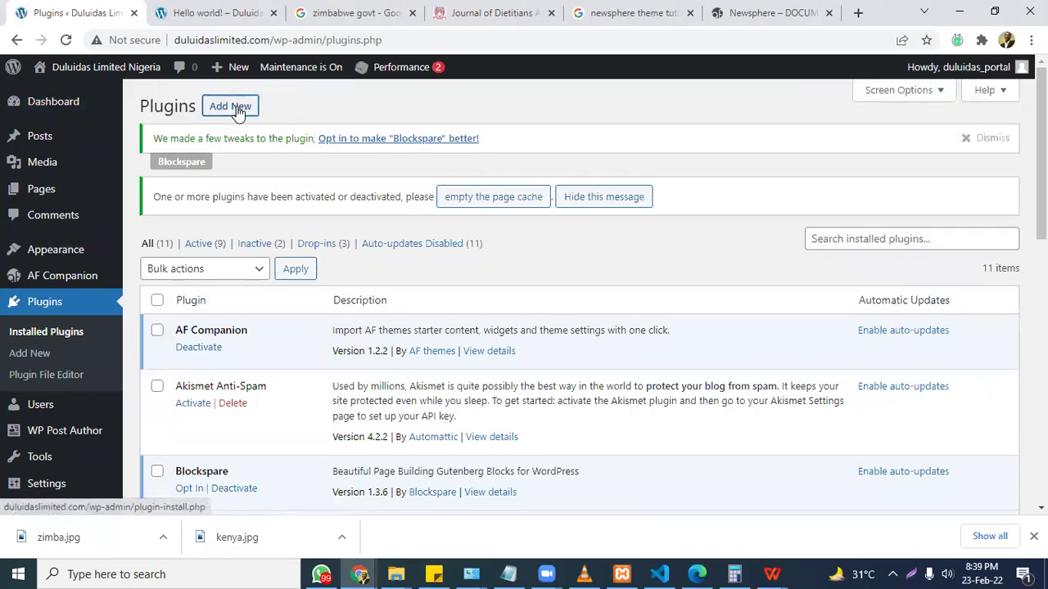
click(236, 112)
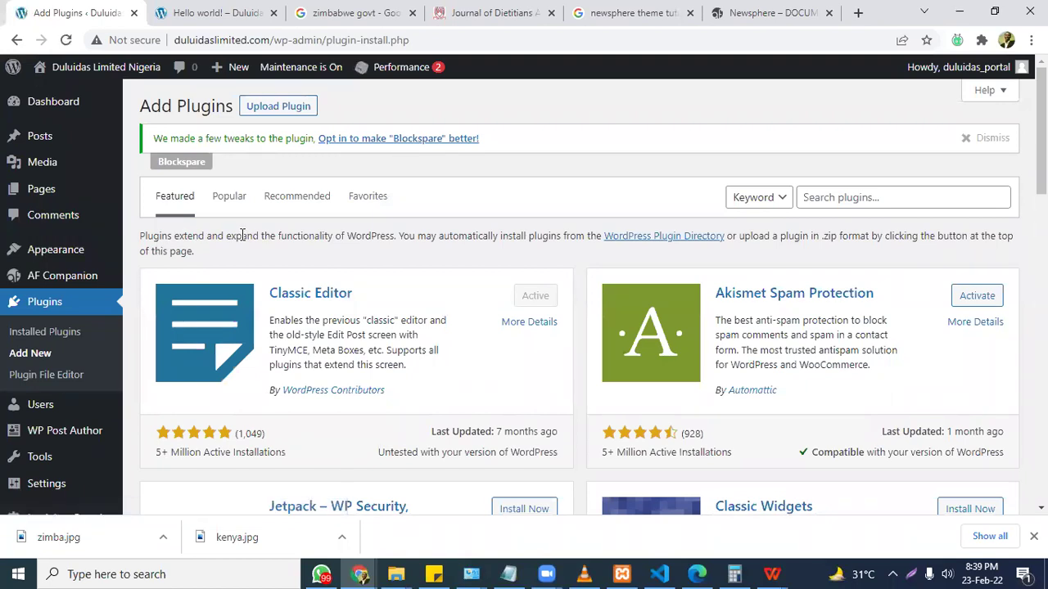
Search plugins for 'social share', then install and activate AddToAny Share Buttons.
click(865, 197)
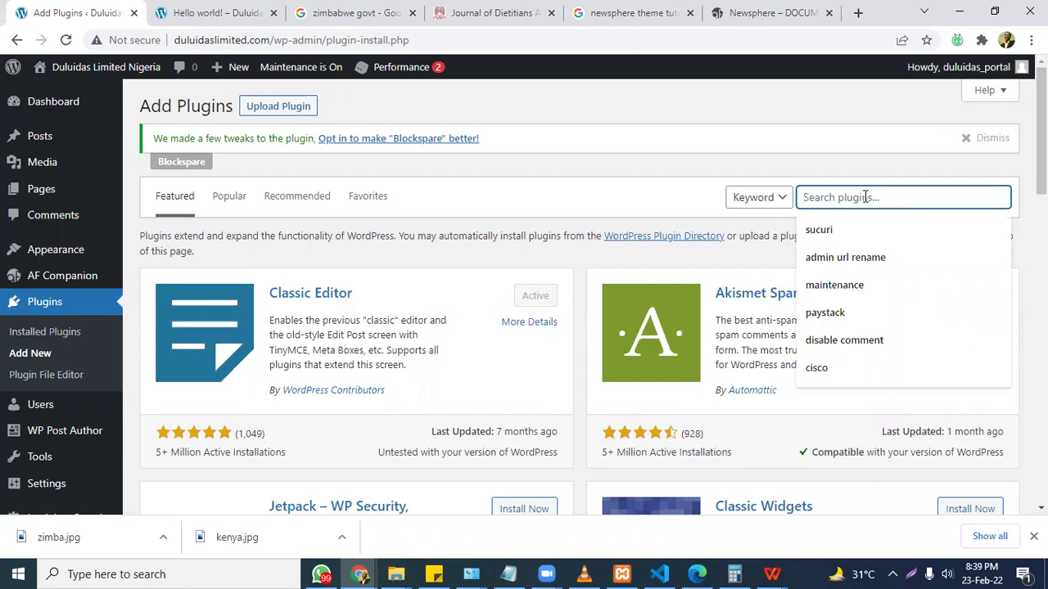
text(shar)
key(BackSpace)
key(BackSpace)
key(BackSpace)
key(BackSpace)
key(BackSpace)
text(s)
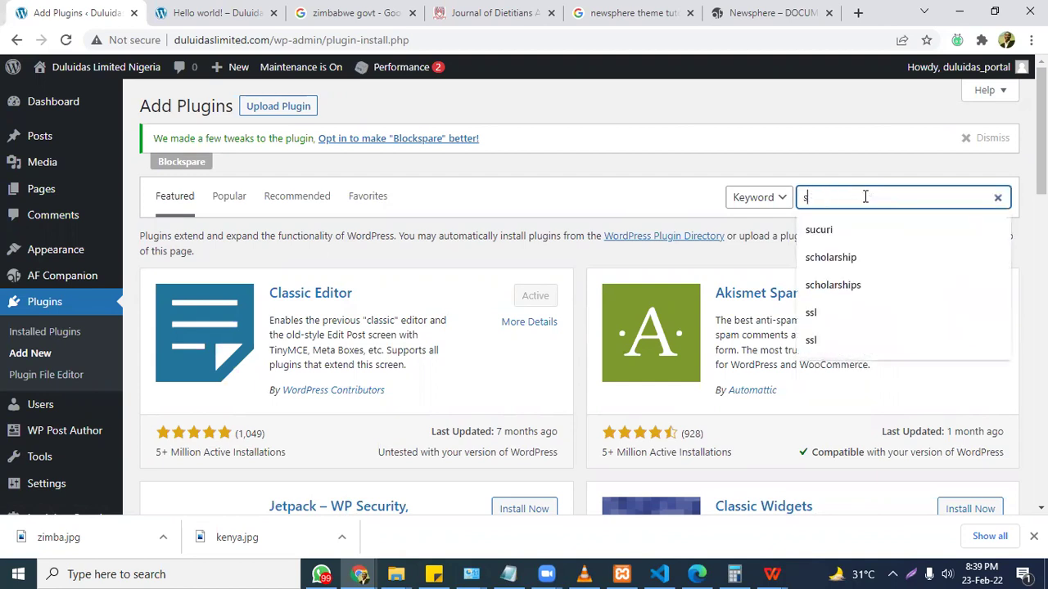
text(ocial share)
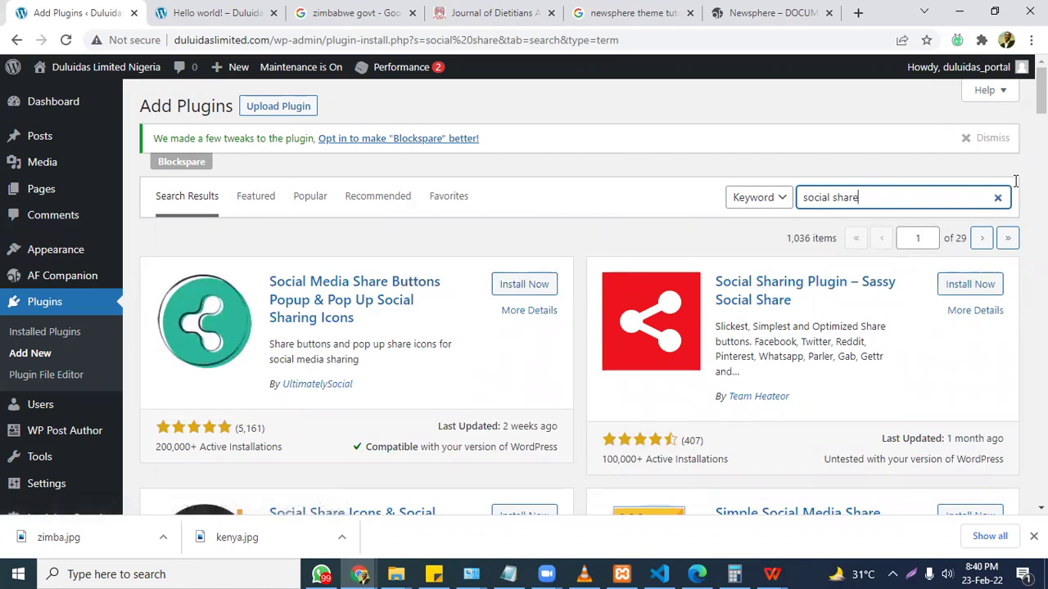
scroll(458, 289, down, 2)
scroll(573, 295, down, 6)
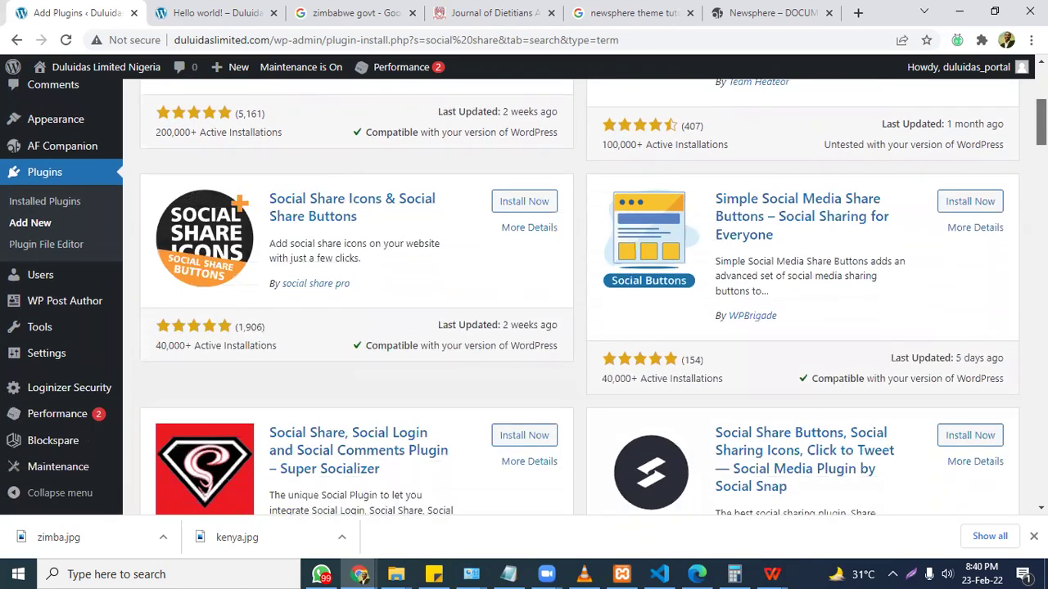
scroll(573, 294, down, 5)
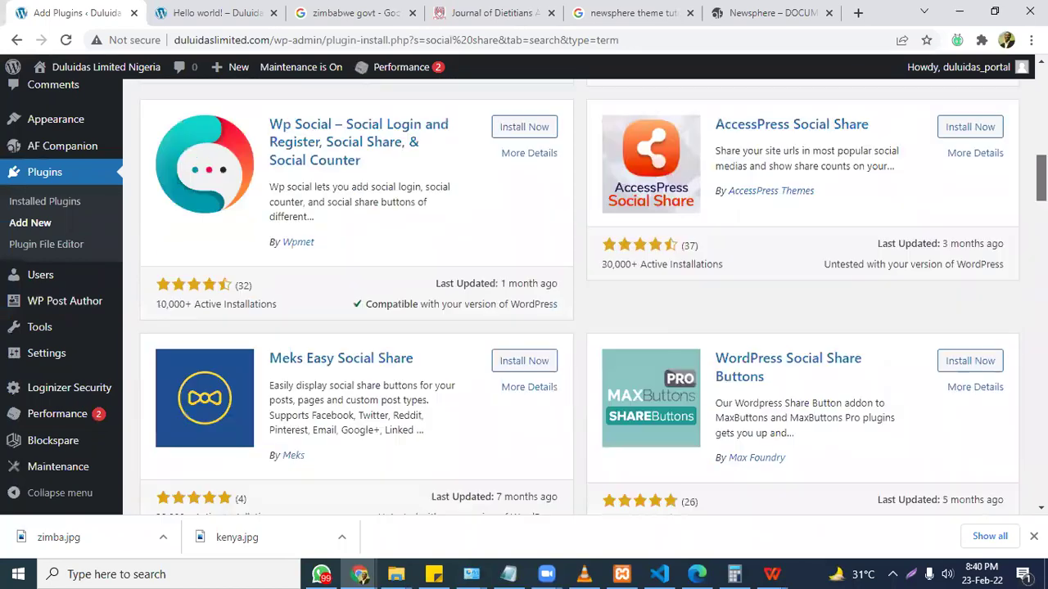
scroll(538, 177, down, 3)
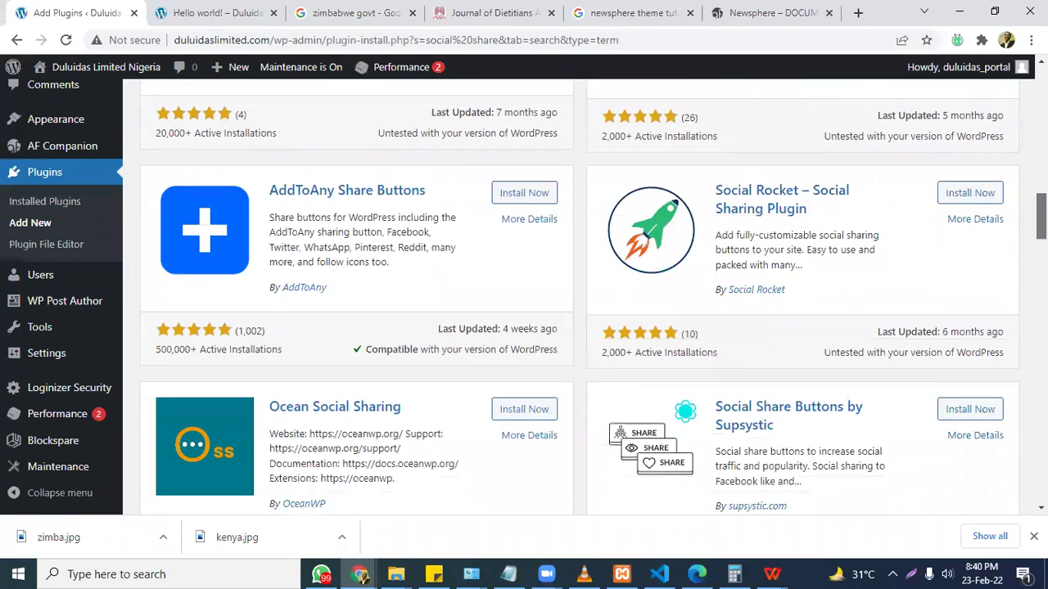
click(515, 194)
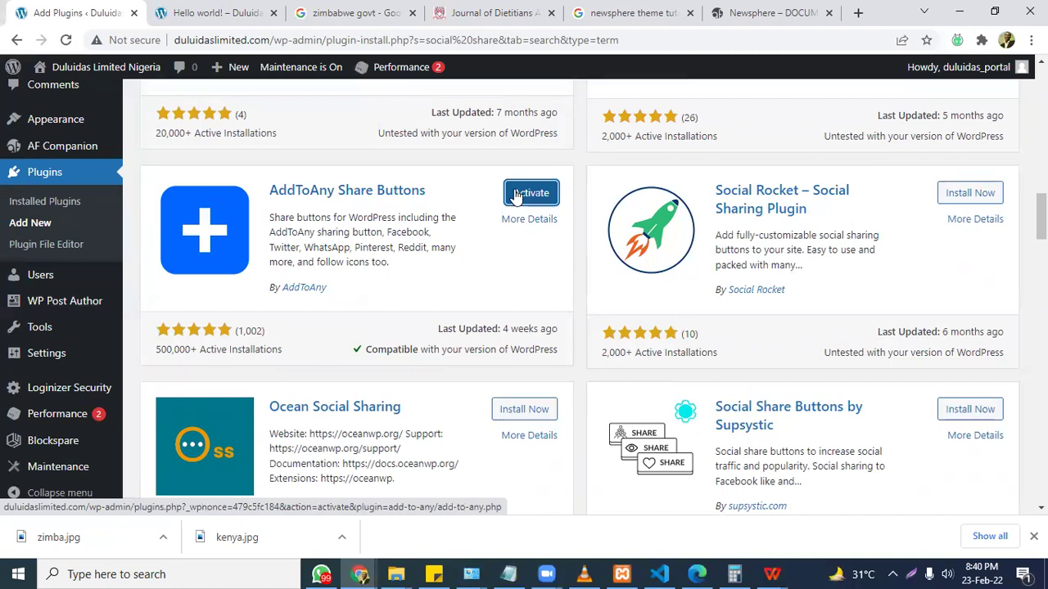
click(517, 198)
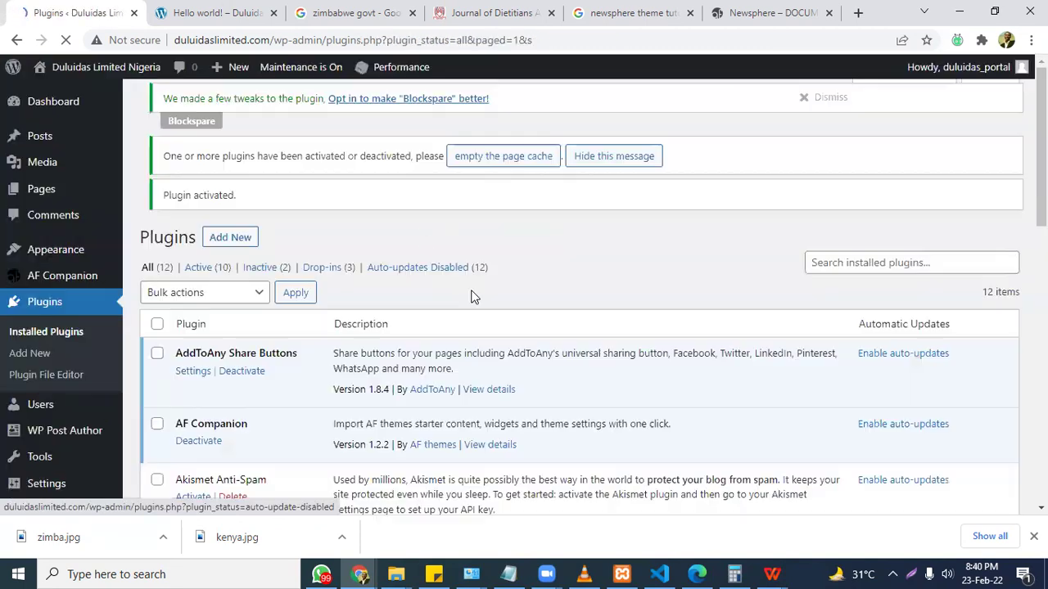
Go from the Hello world! post to the site's home page and scroll through it.
click(212, 11)
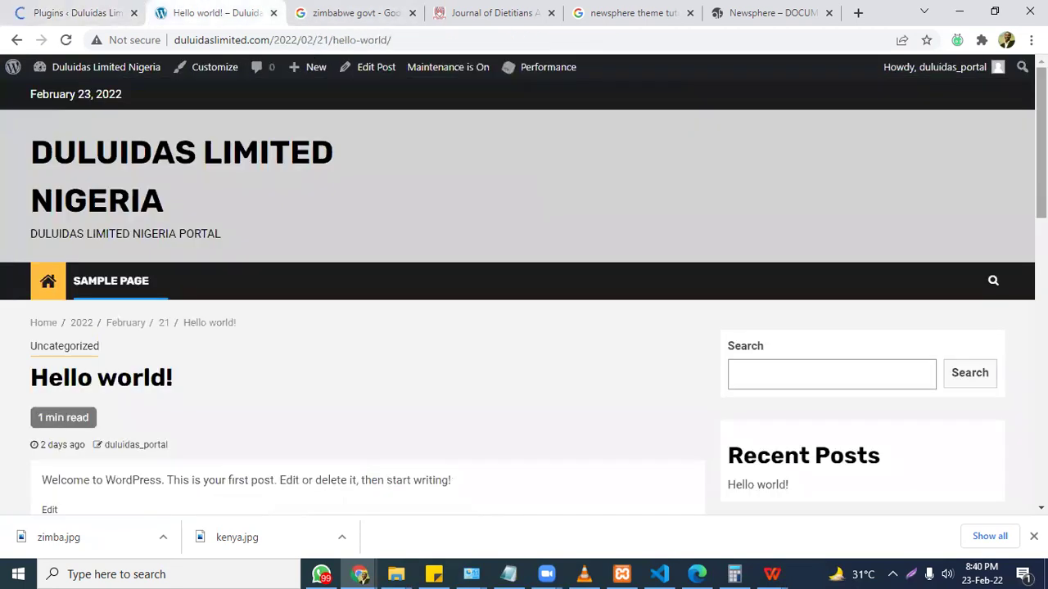
drag(1042, 143, 1041, 149)
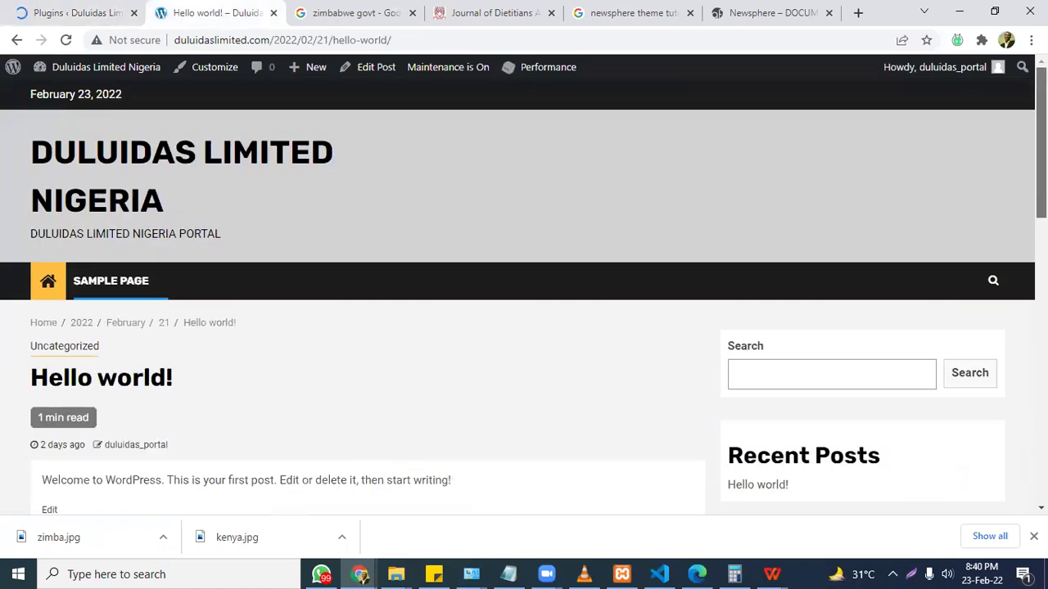
click(98, 166)
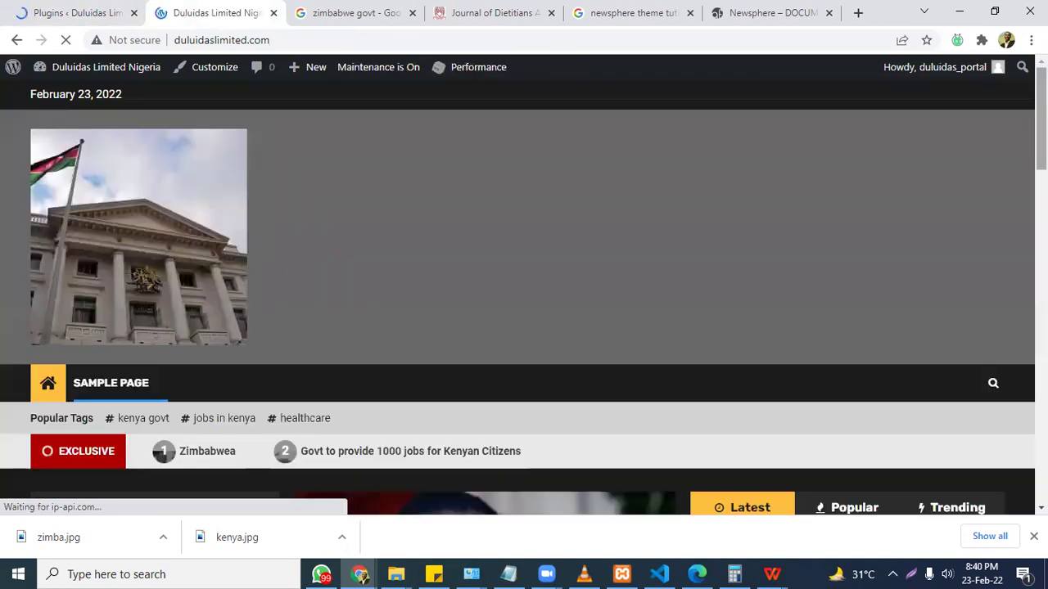
scroll(524, 295, down, 2)
scroll(524, 295, down, 2)
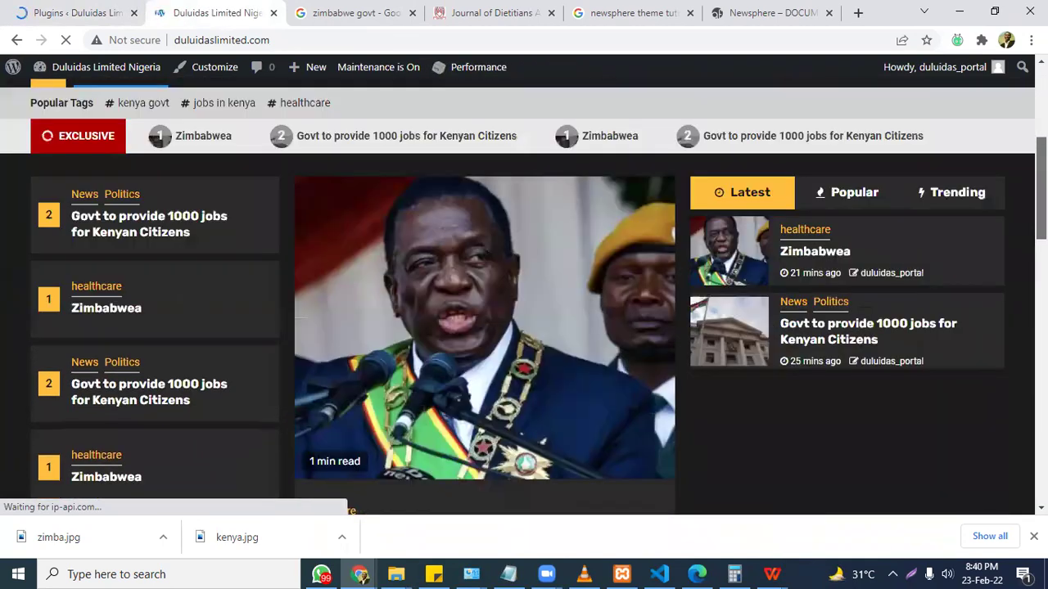
scroll(524, 295, up, 4)
scroll(524, 294, down, 2)
scroll(524, 294, down, 4)
scroll(524, 294, down, 6)
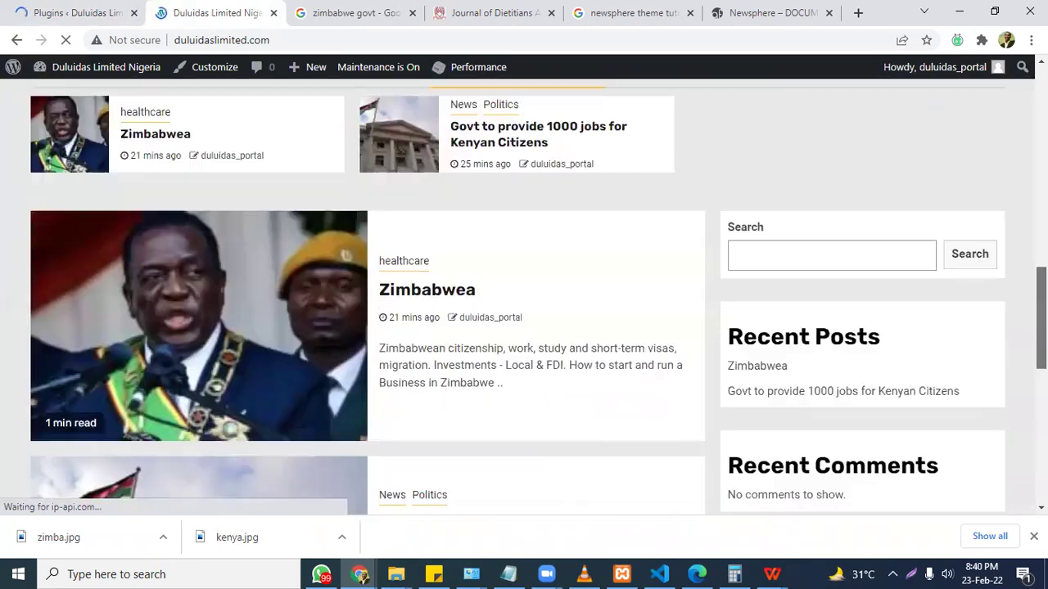
scroll(554, 281, up, 1)
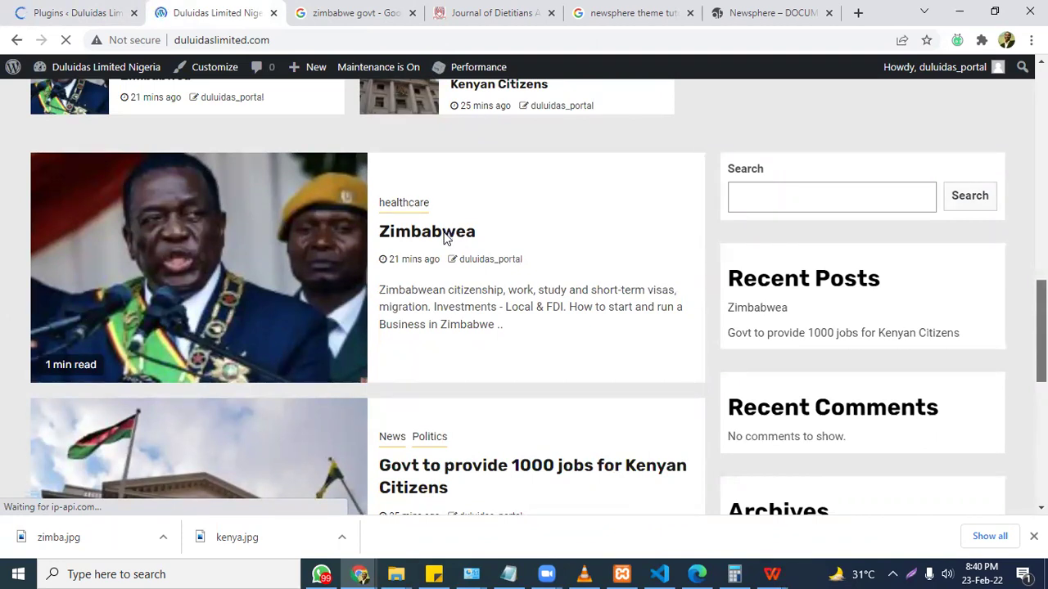
Open the Zimbabwea post and scroll to its new share buttons.
click(444, 238)
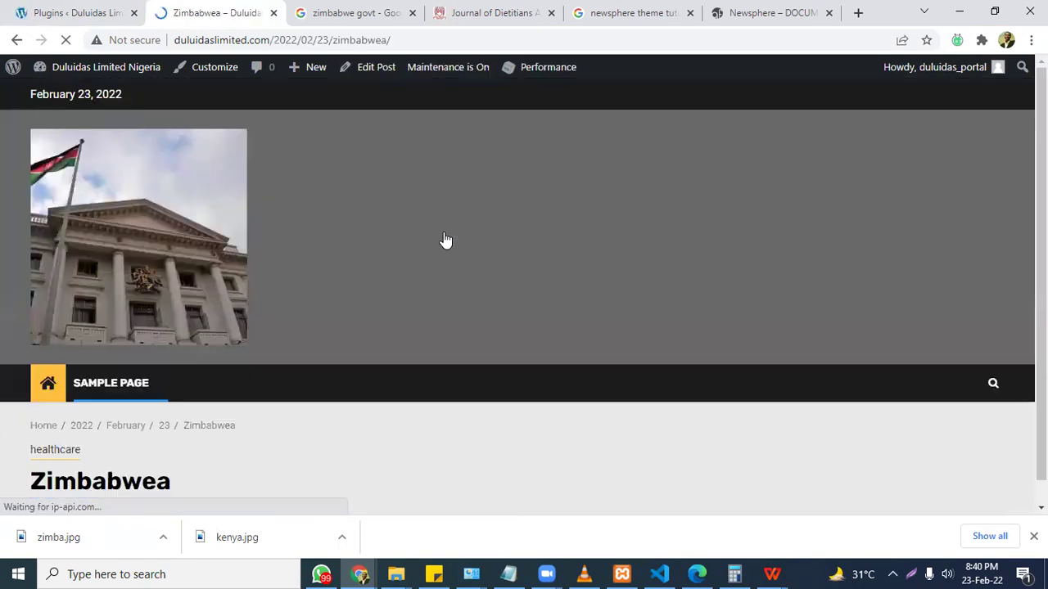
scroll(444, 240, down, 10)
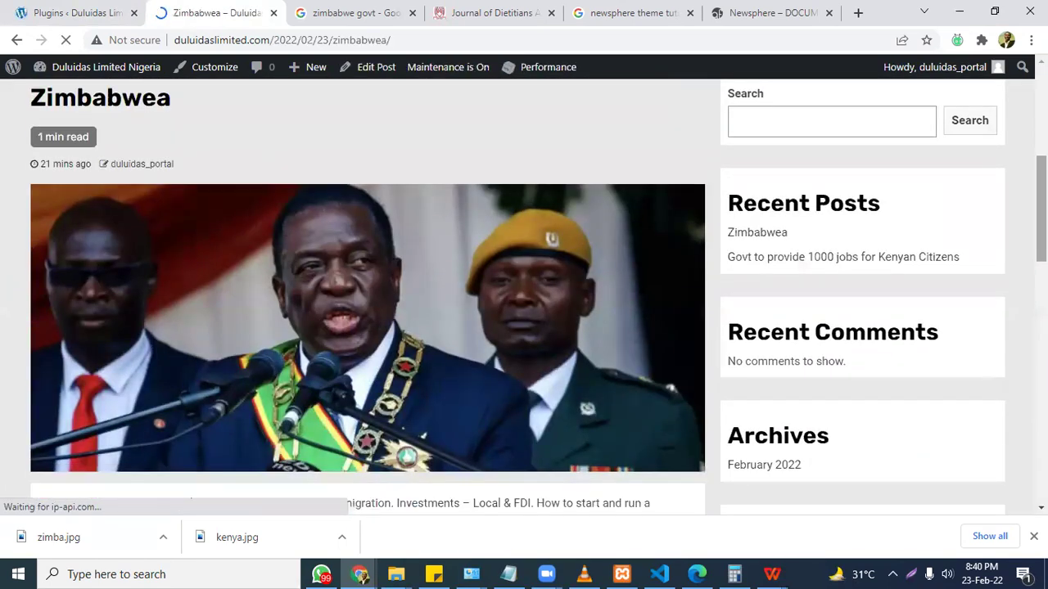
scroll(368, 289, up, 2)
scroll(367, 289, down, 4)
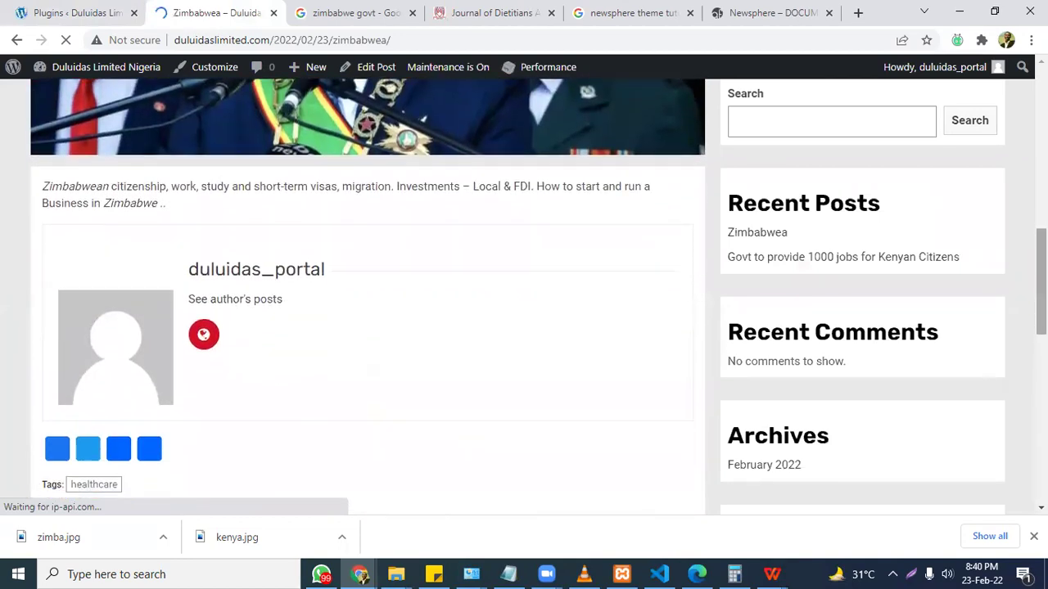
scroll(368, 289, down, 2)
scroll(368, 289, up, 4)
scroll(368, 289, down, 2)
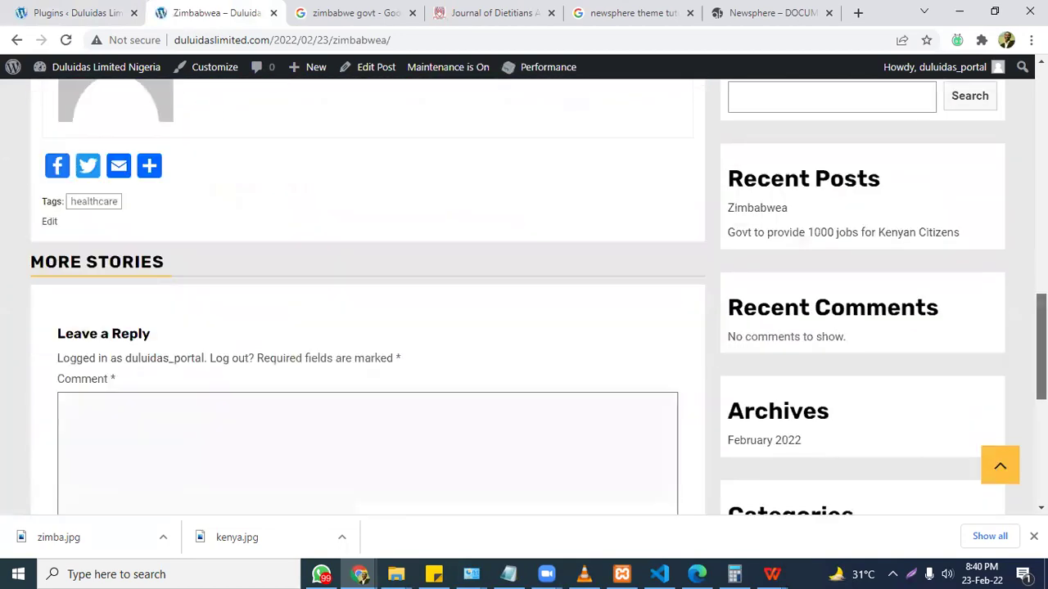
scroll(367, 289, up, 2)
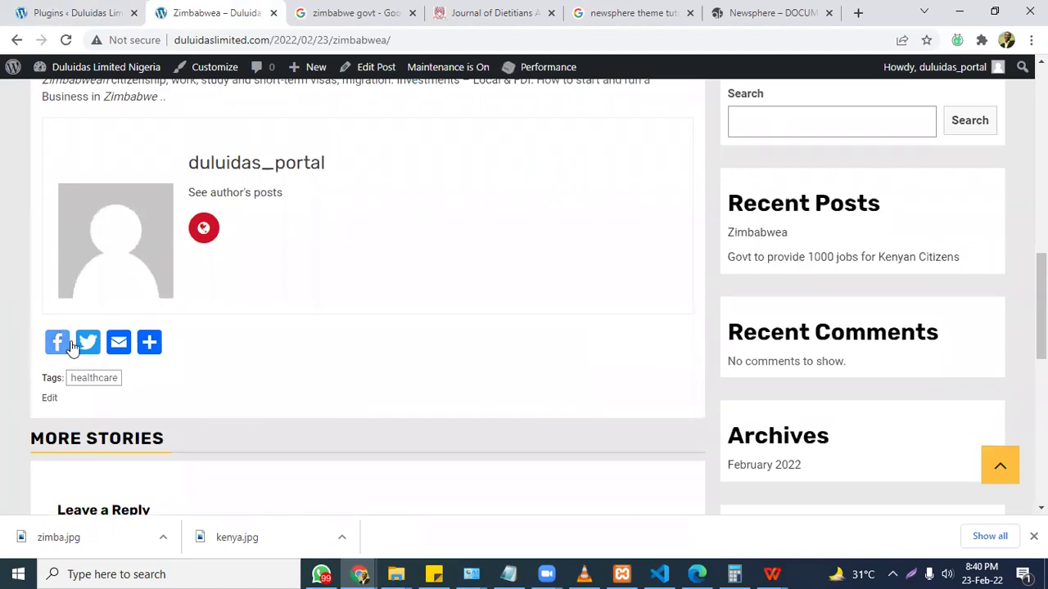
Test the WhatsApp and Facebook share buttons, then return to the plugins list.
mouse_move(147, 348)
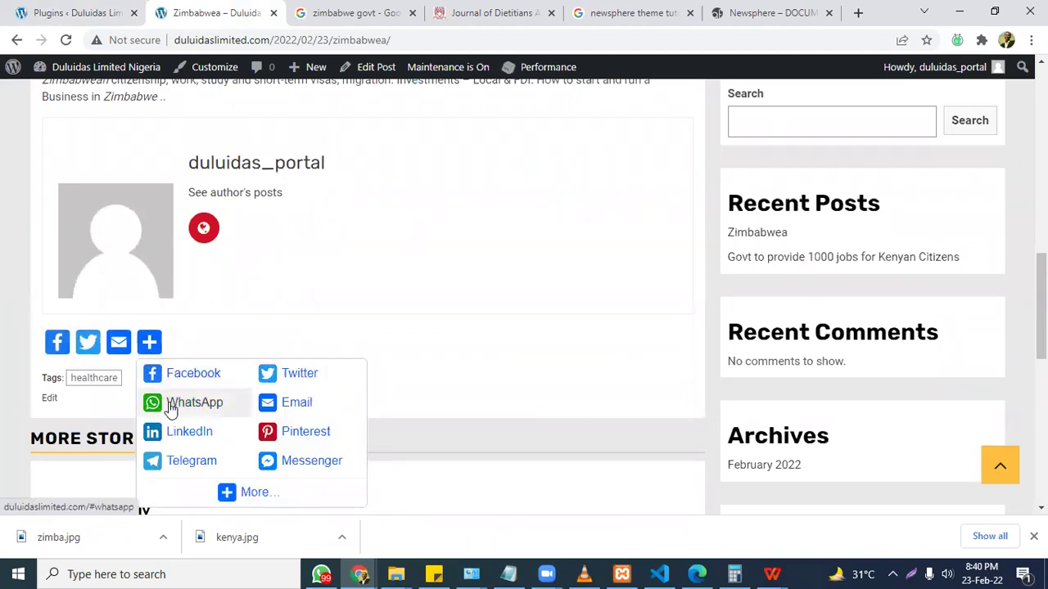
click(170, 404)
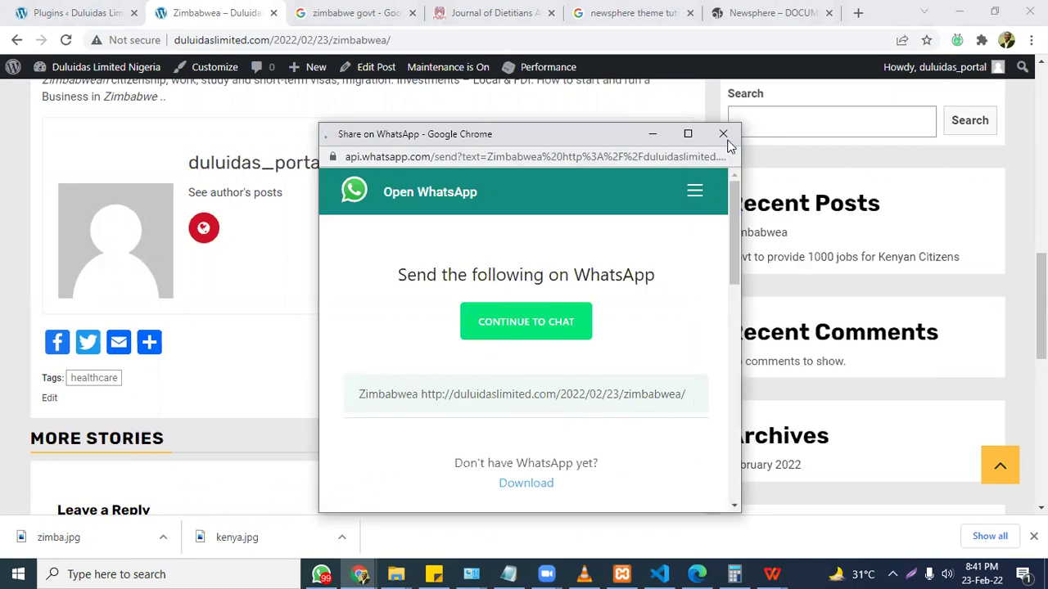
click(57, 346)
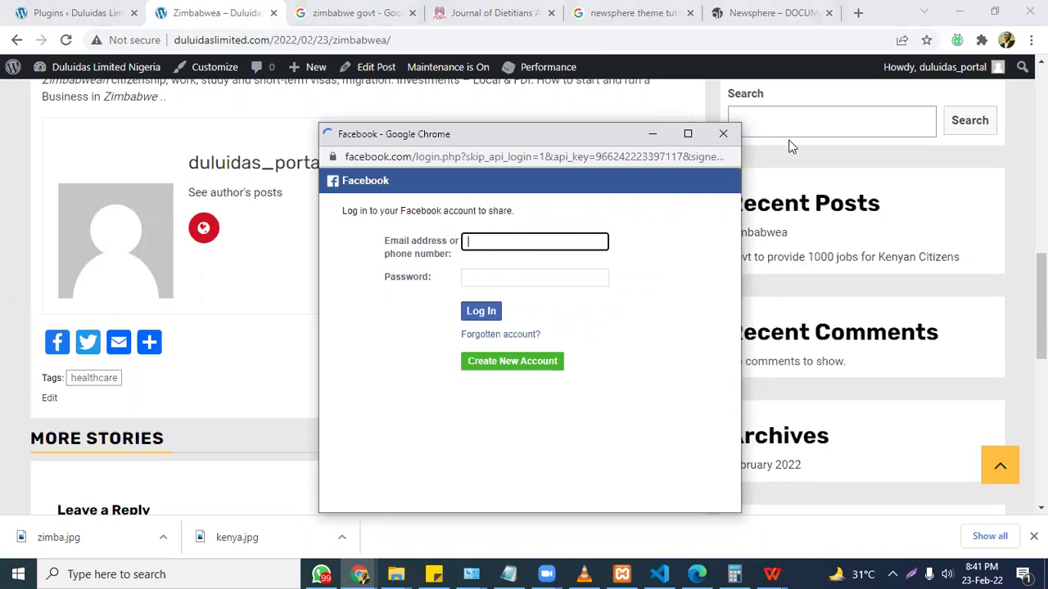
click(721, 137)
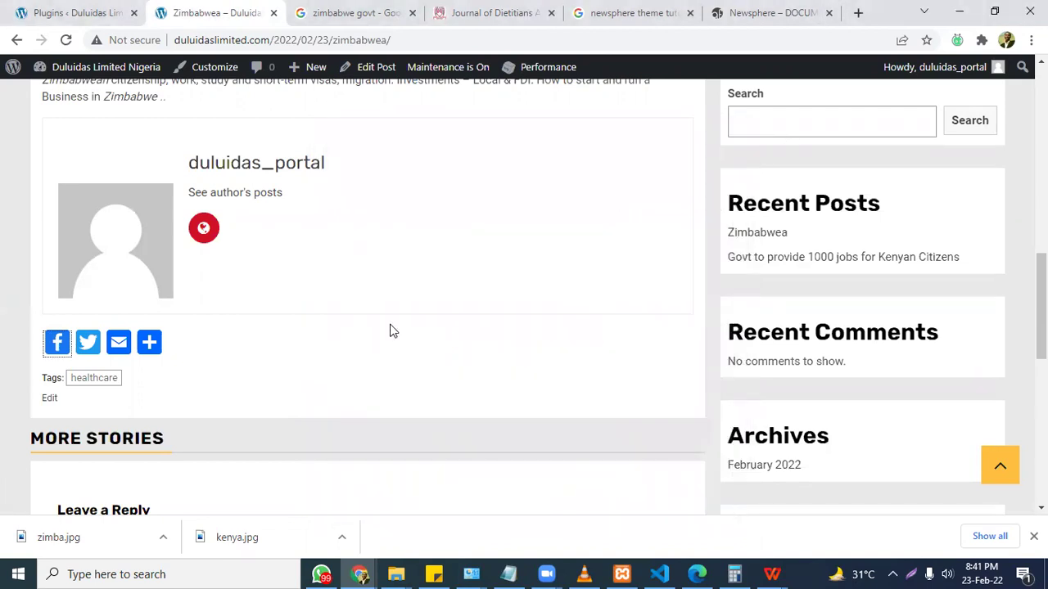
click(82, 14)
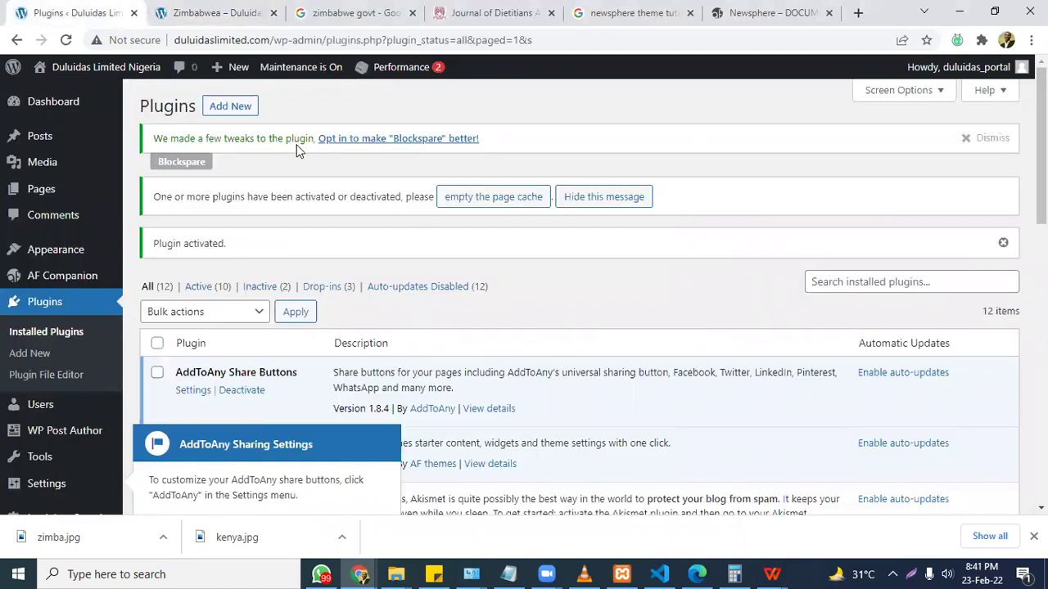
Open Add New plugins and browse the Newsphere and ChromeNews theme documentation.
click(233, 115)
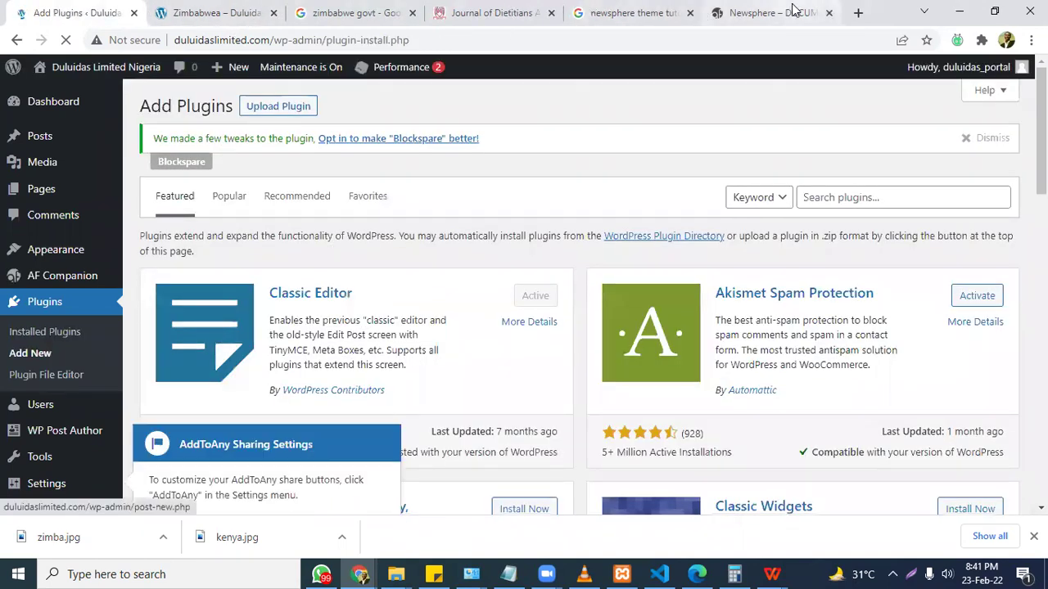
click(790, 11)
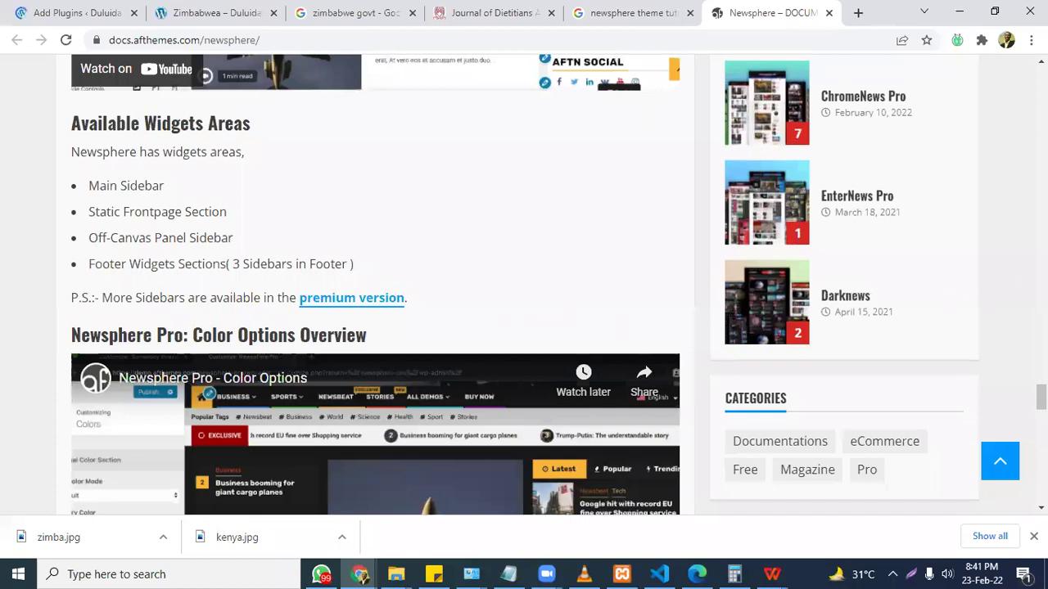
scroll(375, 287, down, 15)
scroll(375, 286, up, 4)
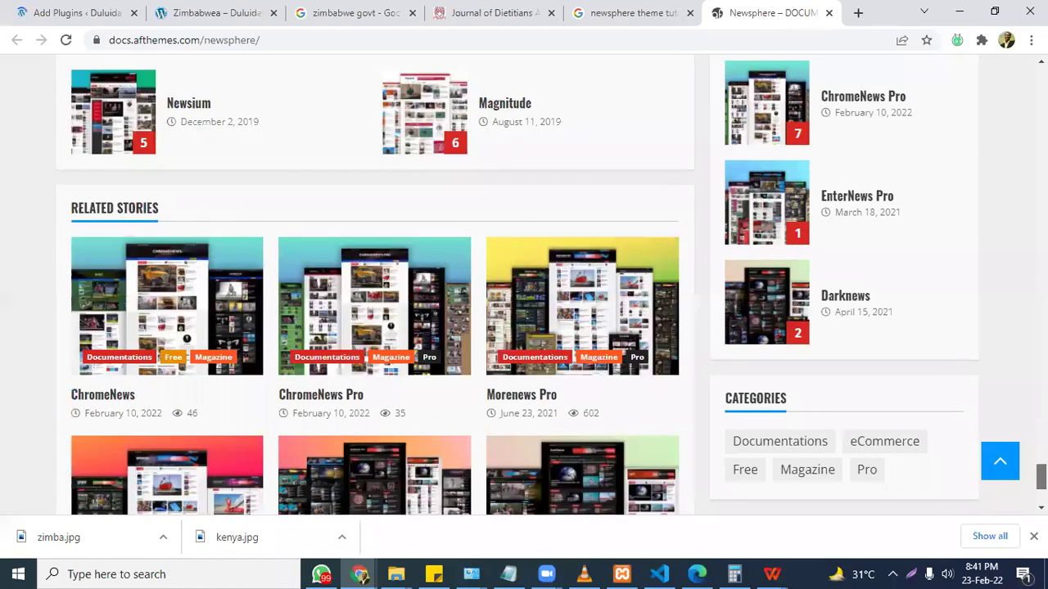
scroll(375, 286, down, 2)
scroll(269, 169, down, 2)
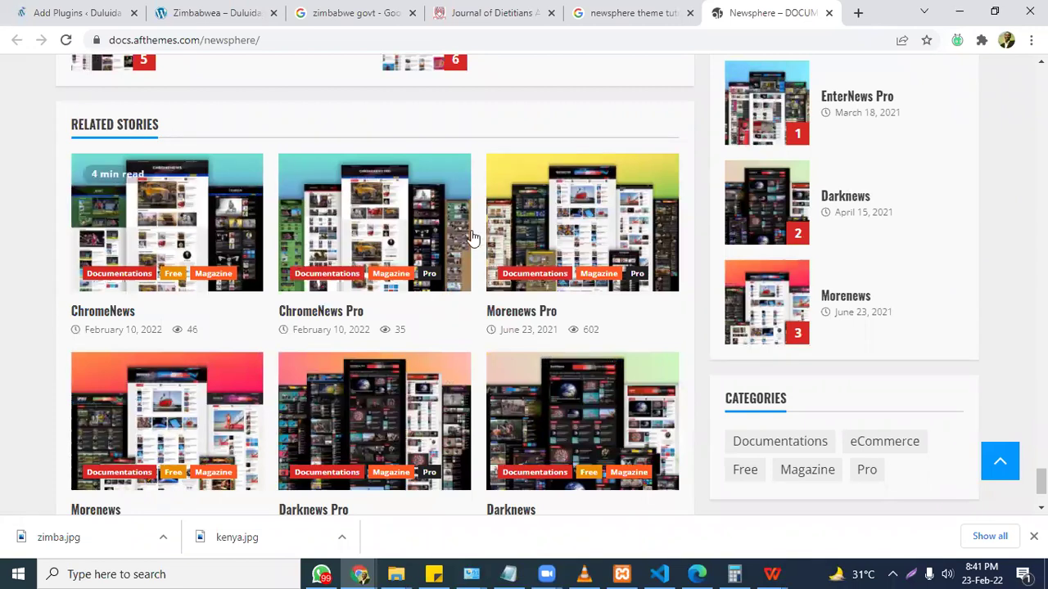
click(238, 278)
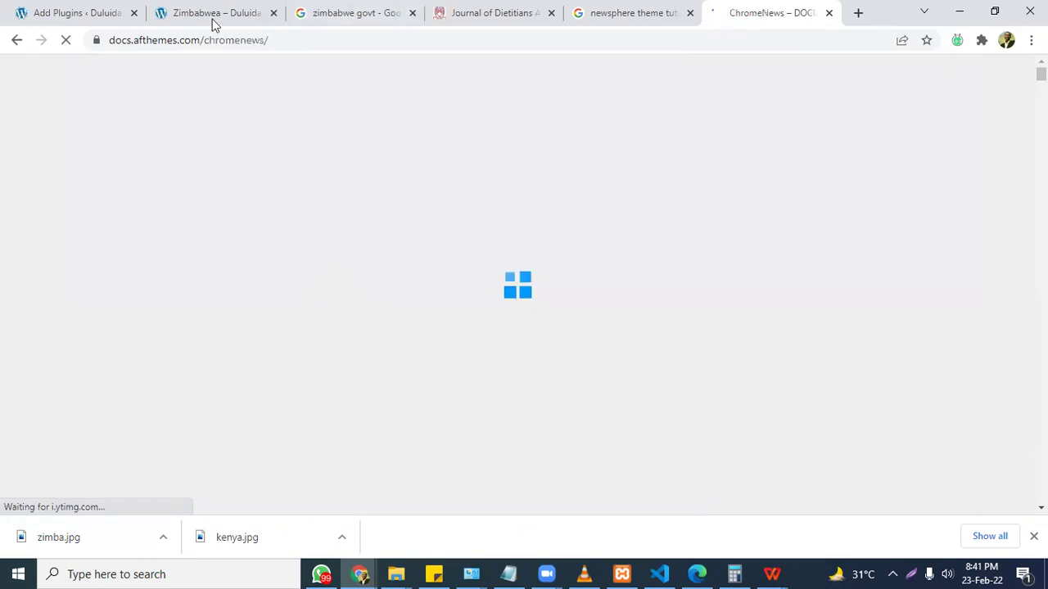
click(49, 12)
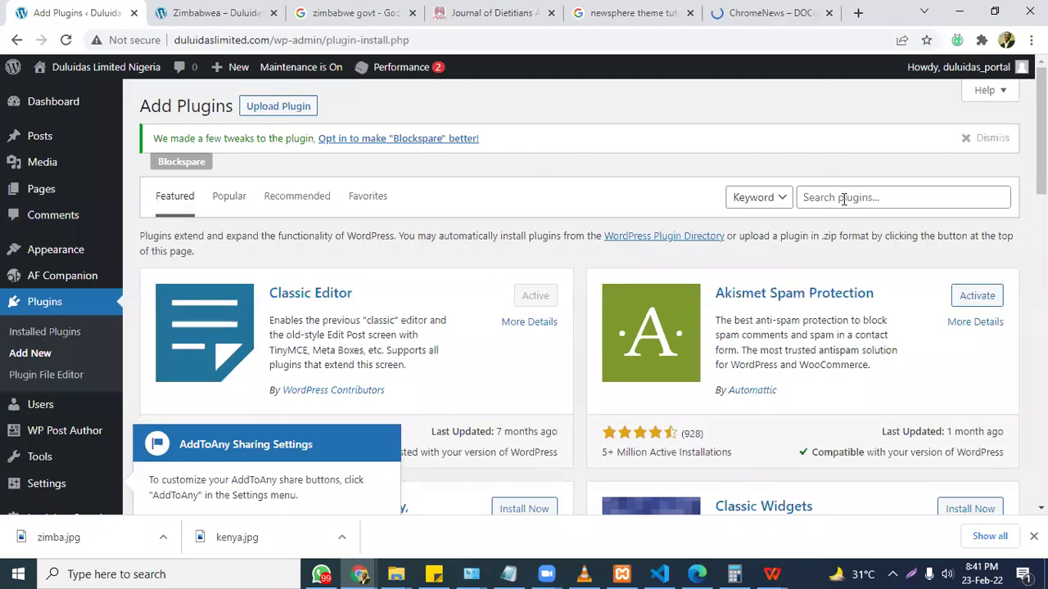
Search the plugin directory for 'related'.
click(843, 199)
text(related)
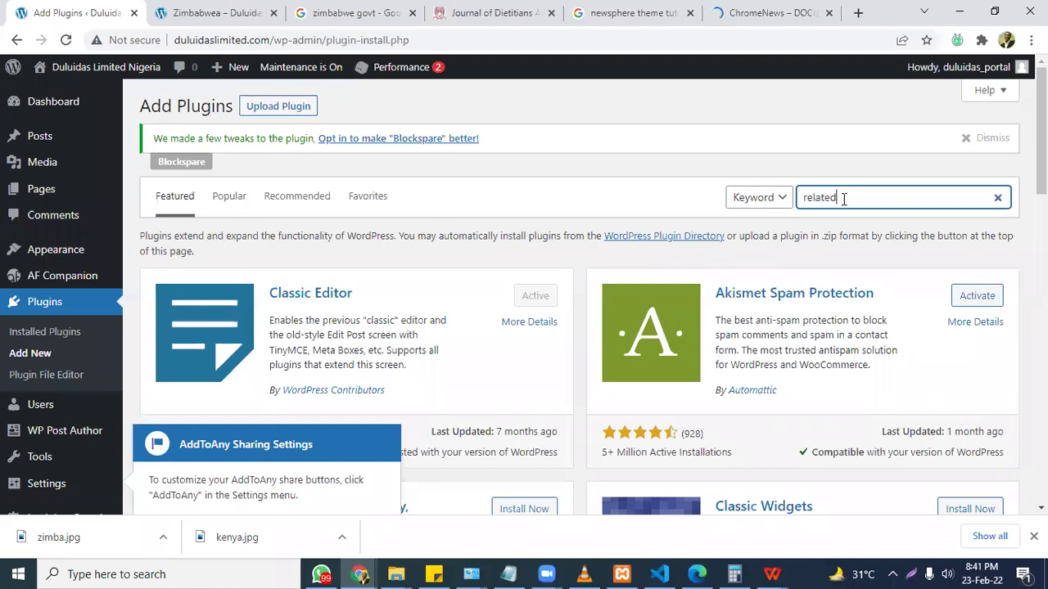
click(791, 22)
Google 'top 20 wordpress plugins for a blog' and scroll through the results.
click(792, 39)
text(top 20 )
text(wordpress)
text( pl)
text(ygin)
key(BackSpace)
key(BackSpace)
key(BackSpace)
key(BackSpace)
text(ugins)
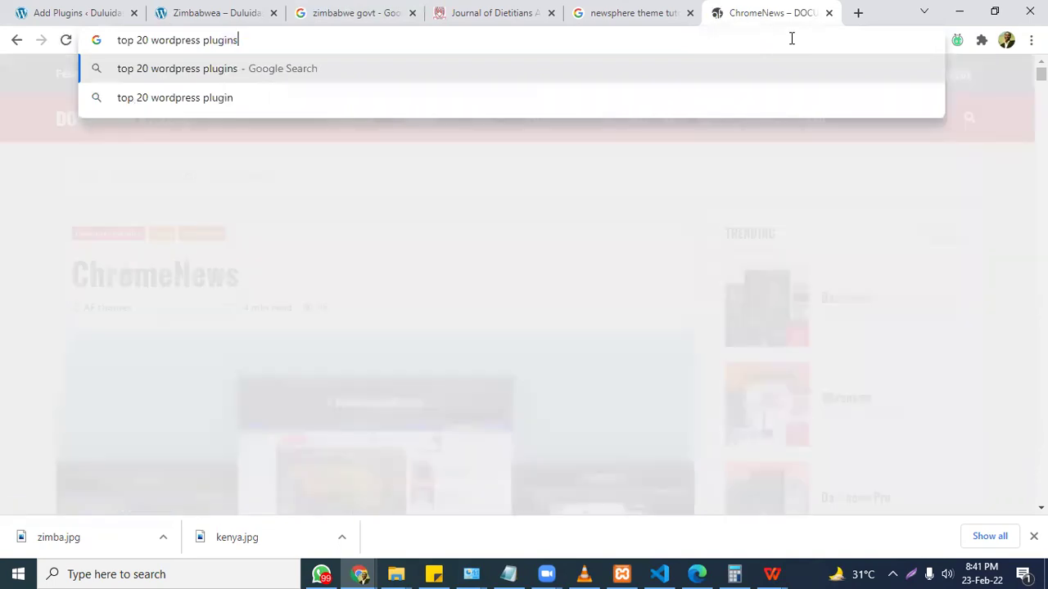
text( for a blo)
text(g)
key(Return)
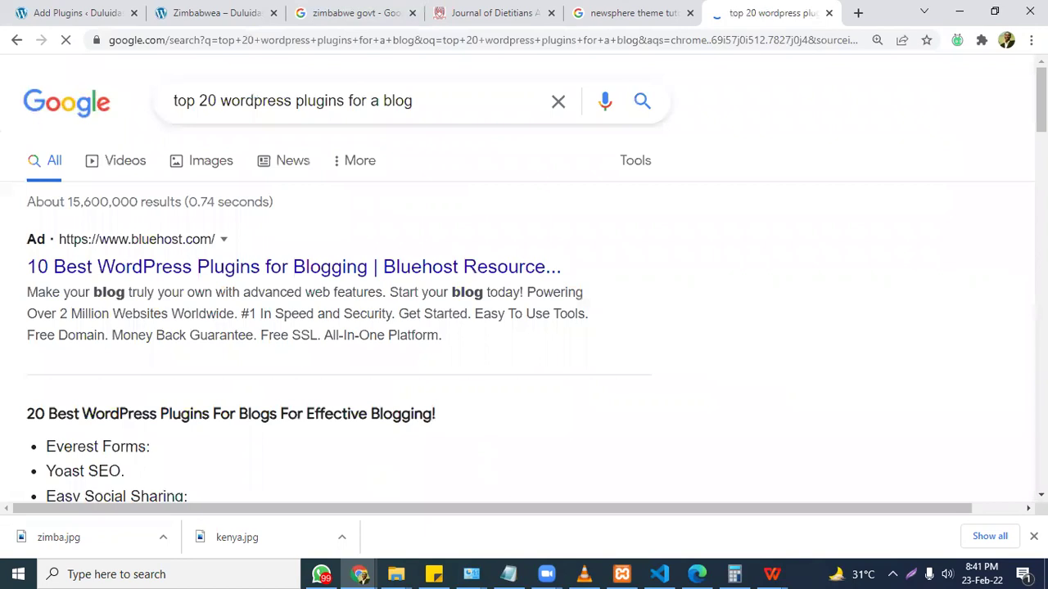
scroll(524, 278, down, 4)
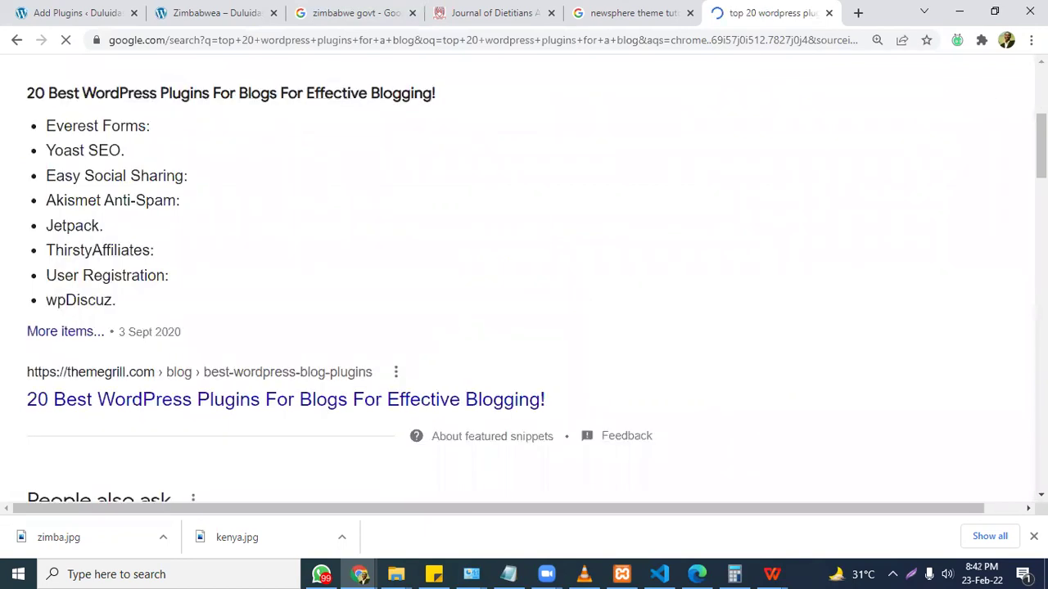
scroll(523, 278, down, 1)
scroll(661, 224, down, 2)
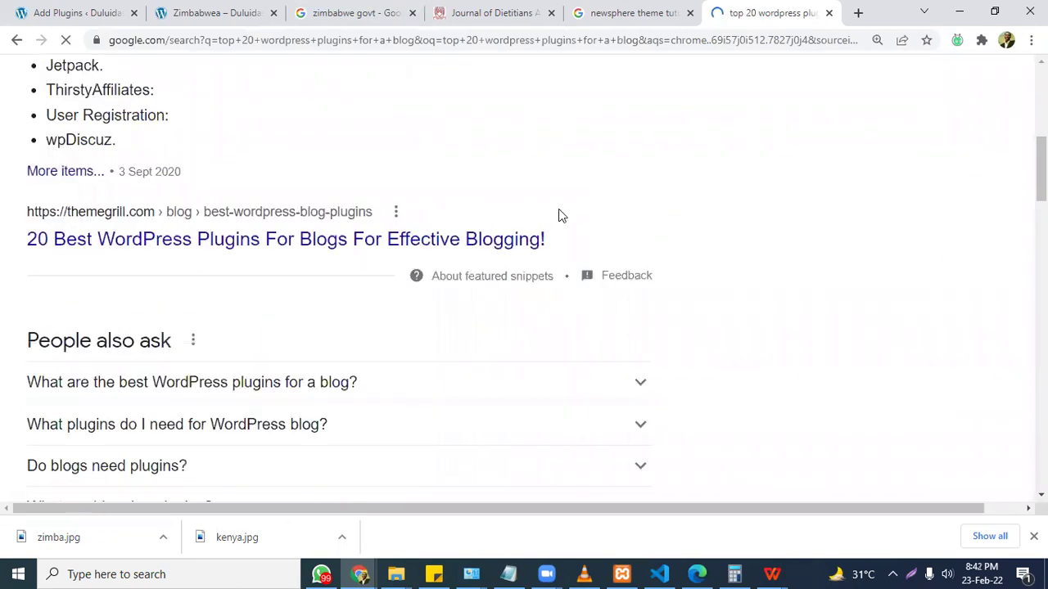
scroll(559, 215, down, 1)
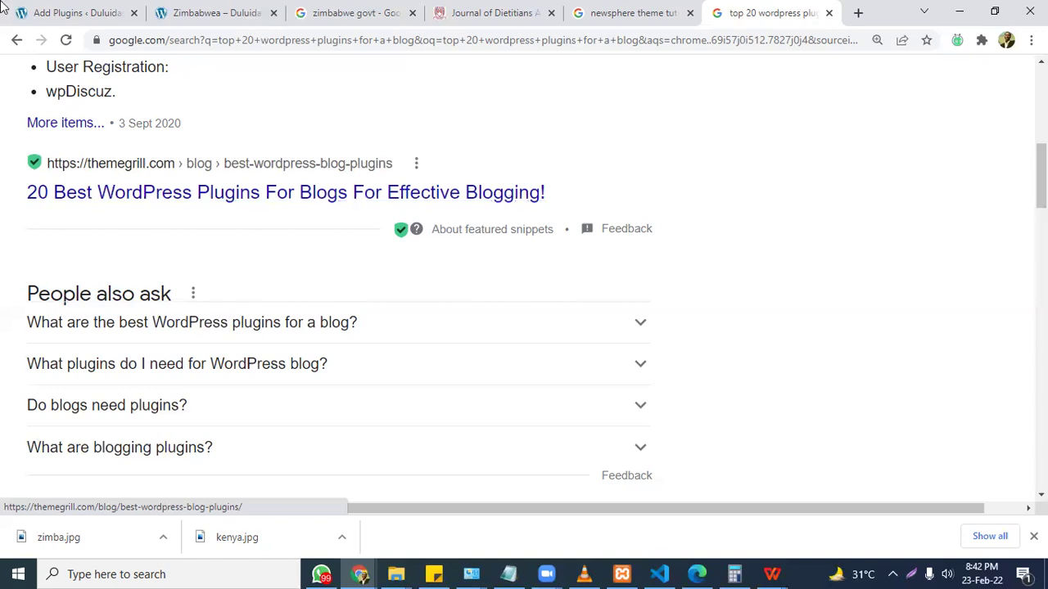
Dismiss the AddToAny notice, then install and activate Yet Another Related Posts Plugin (YARPP).
click(50, 9)
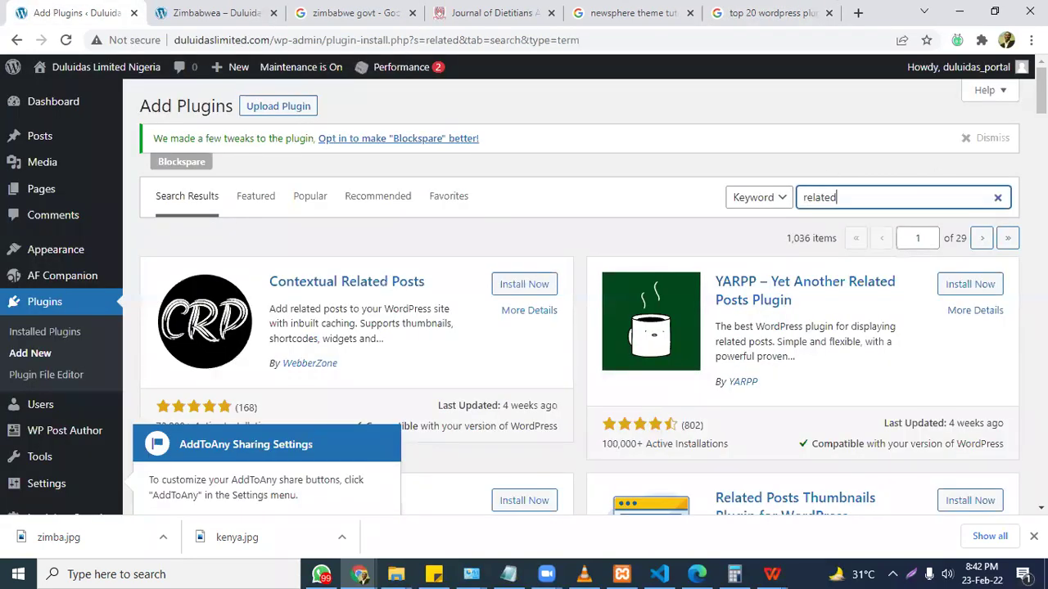
scroll(776, 210, down, 1)
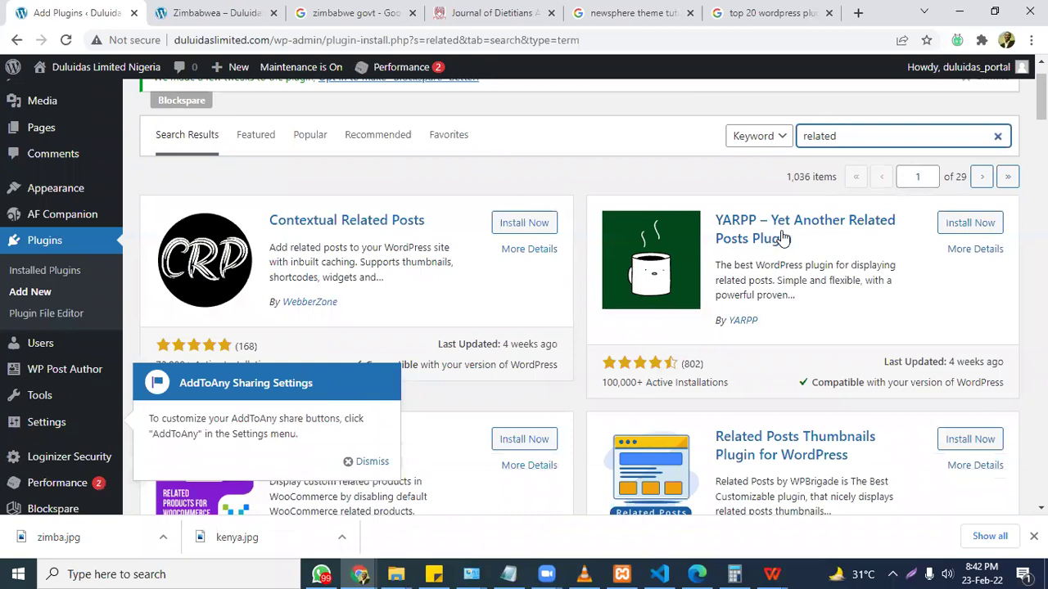
click(355, 462)
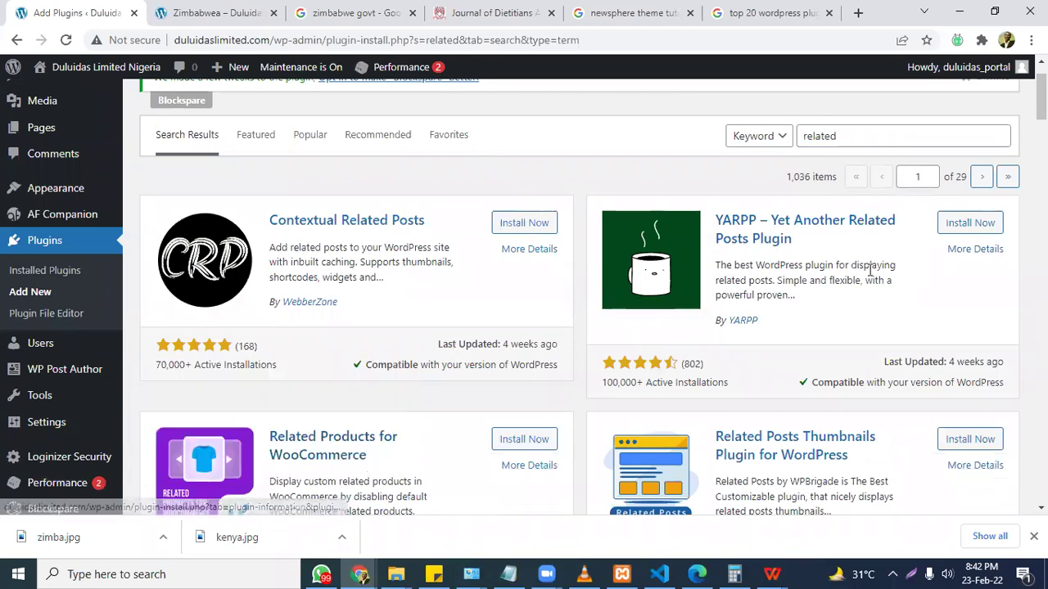
click(965, 231)
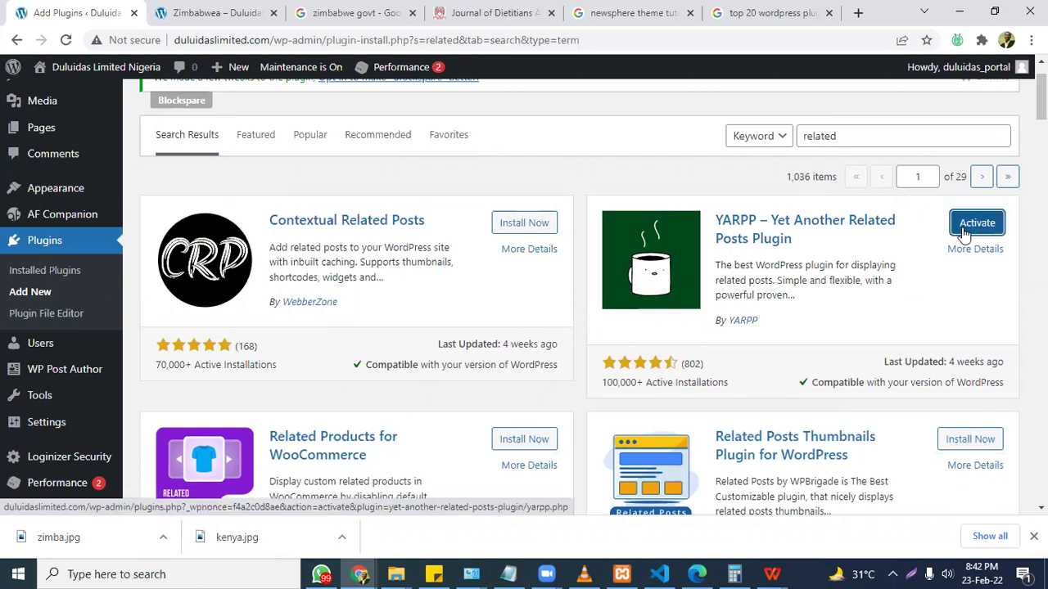
click(964, 235)
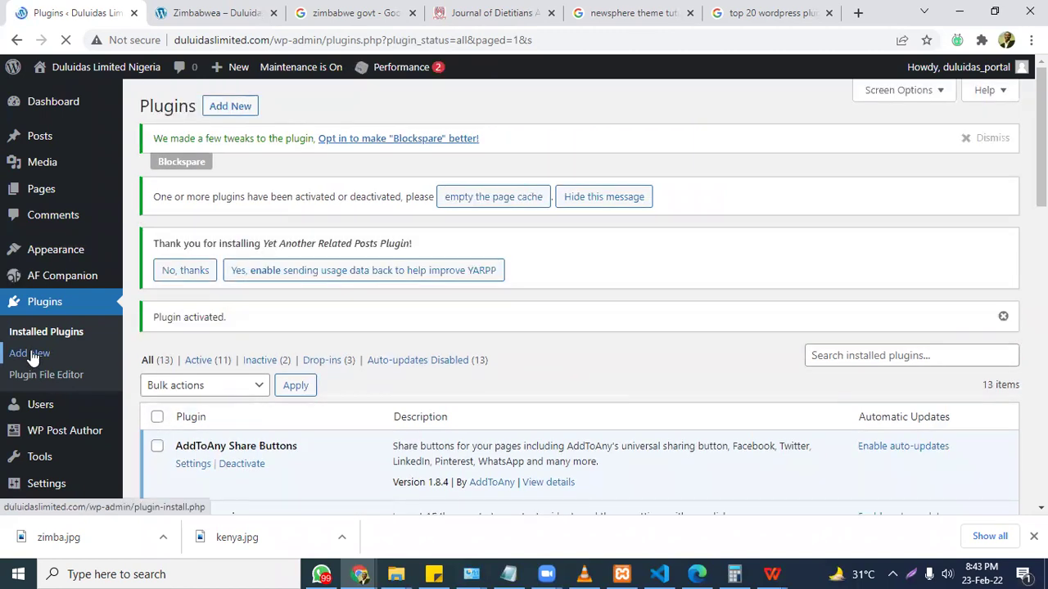
click(31, 358)
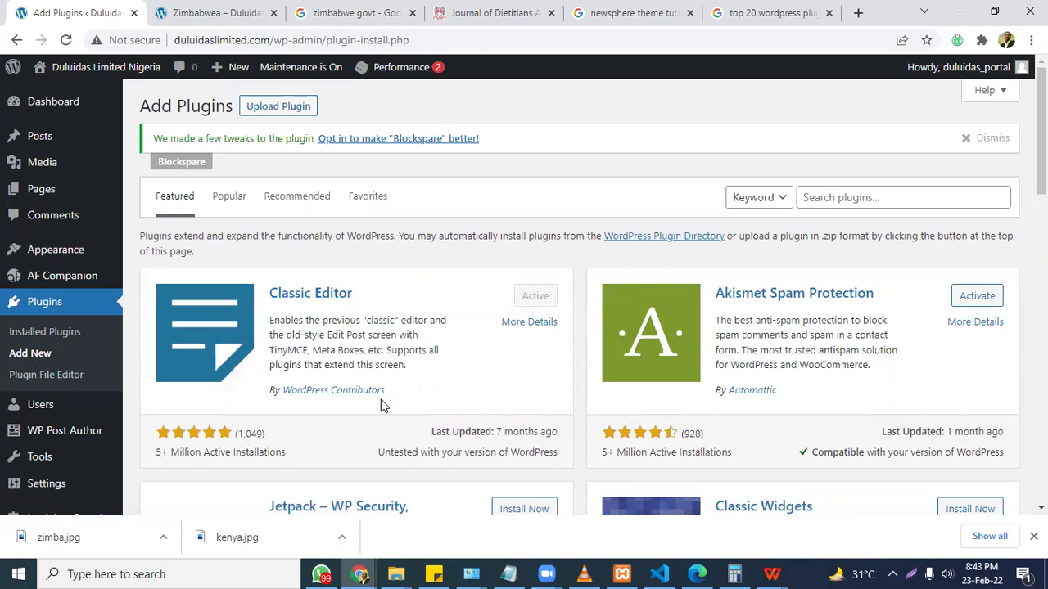
Search plugins for 'whatsapp chat' and scroll through the results.
click(878, 195)
text(whatsapp chat)
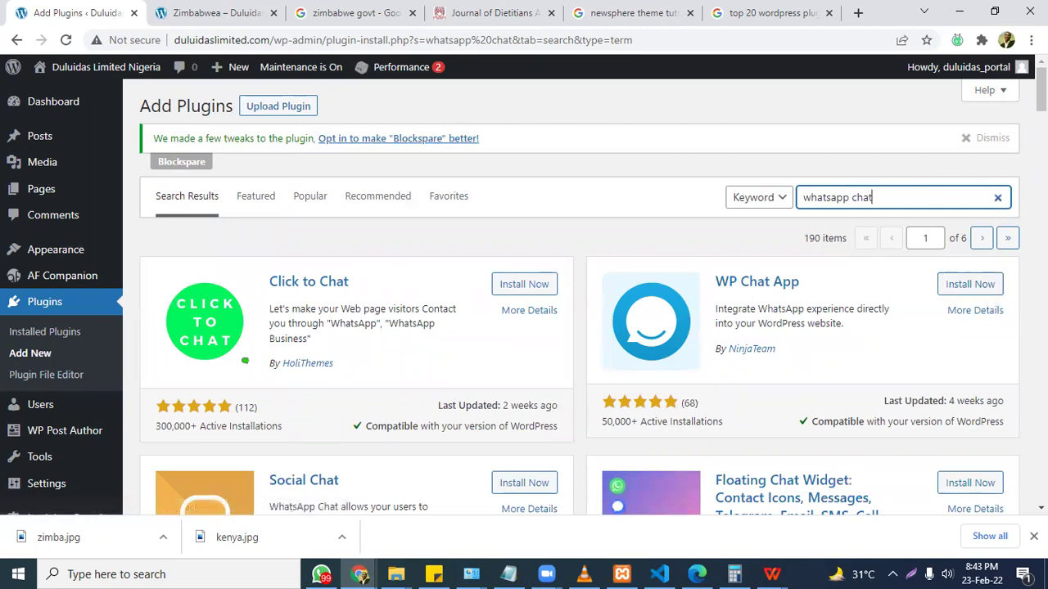
scroll(619, 139, down, 5)
scroll(619, 139, down, 4)
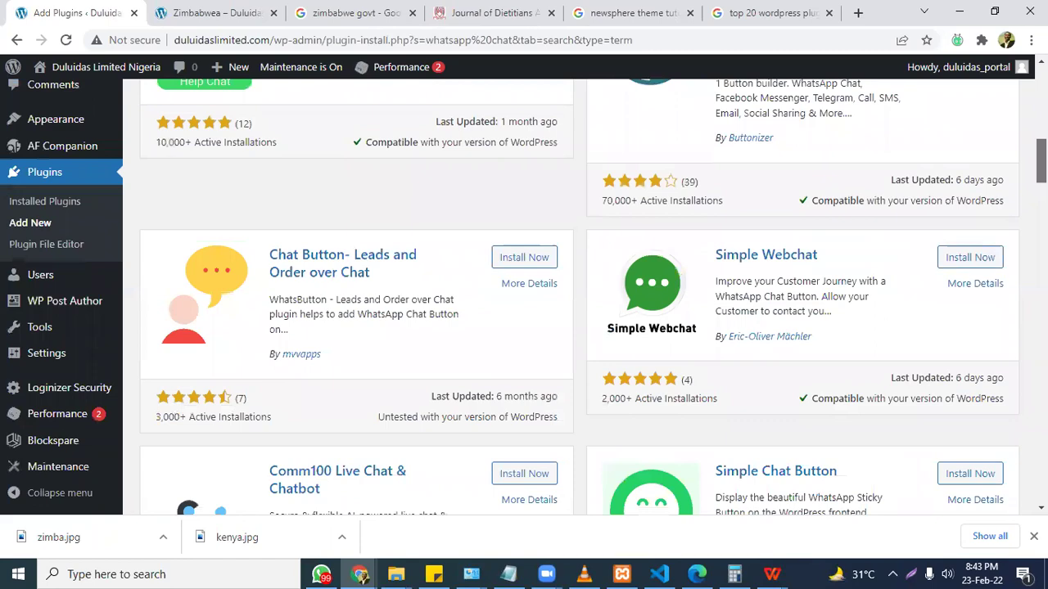
scroll(580, 296, down, 3)
scroll(580, 296, up, 12)
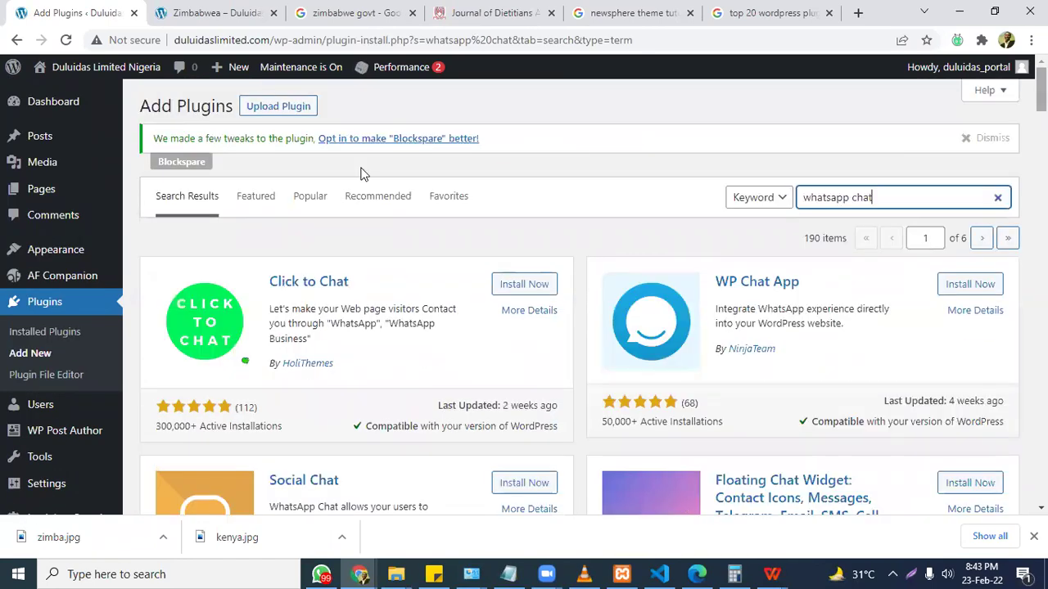
Check Popular plugins, try 'whatsa', then rerun the 'whatsapp chat' search and browse results.
click(316, 202)
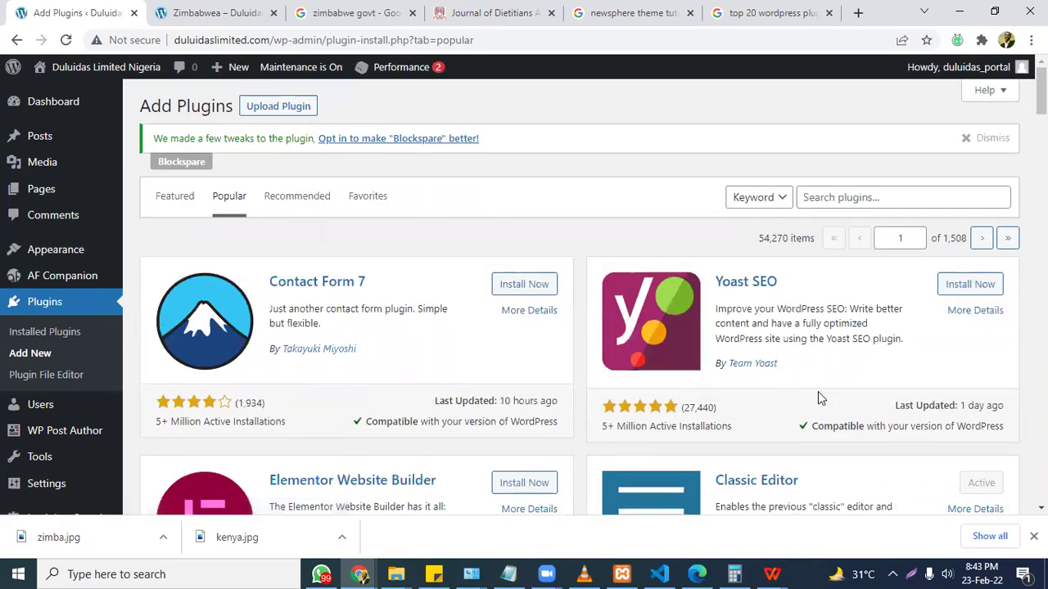
click(822, 197)
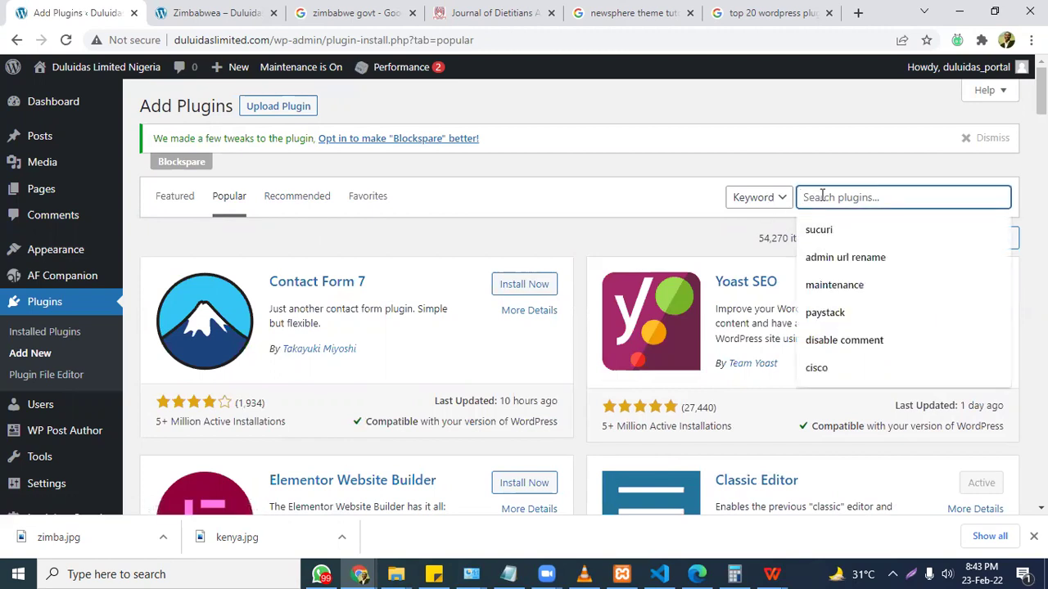
text(whatsa)
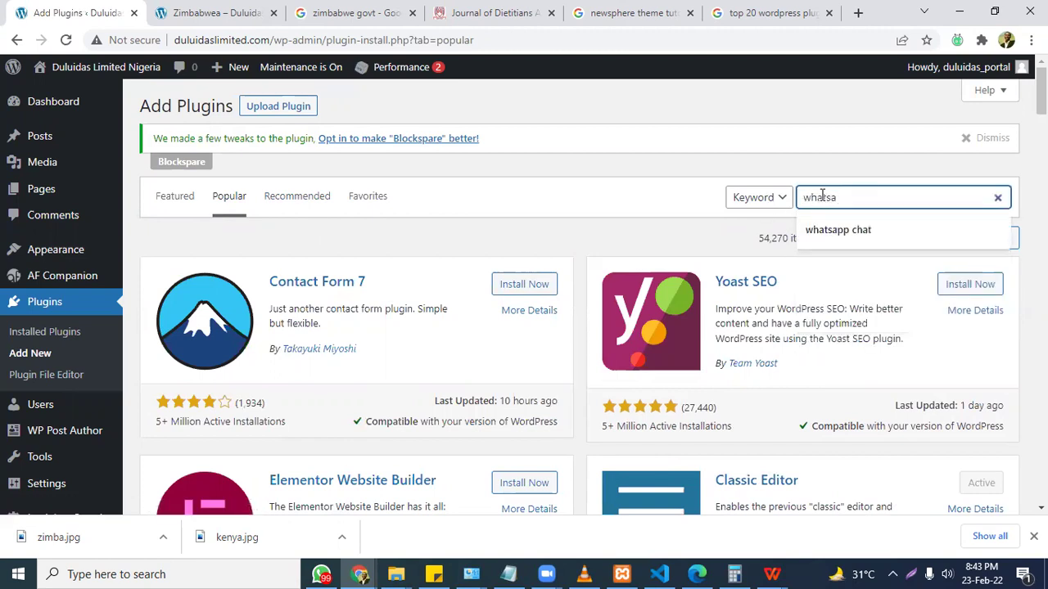
key(Return)
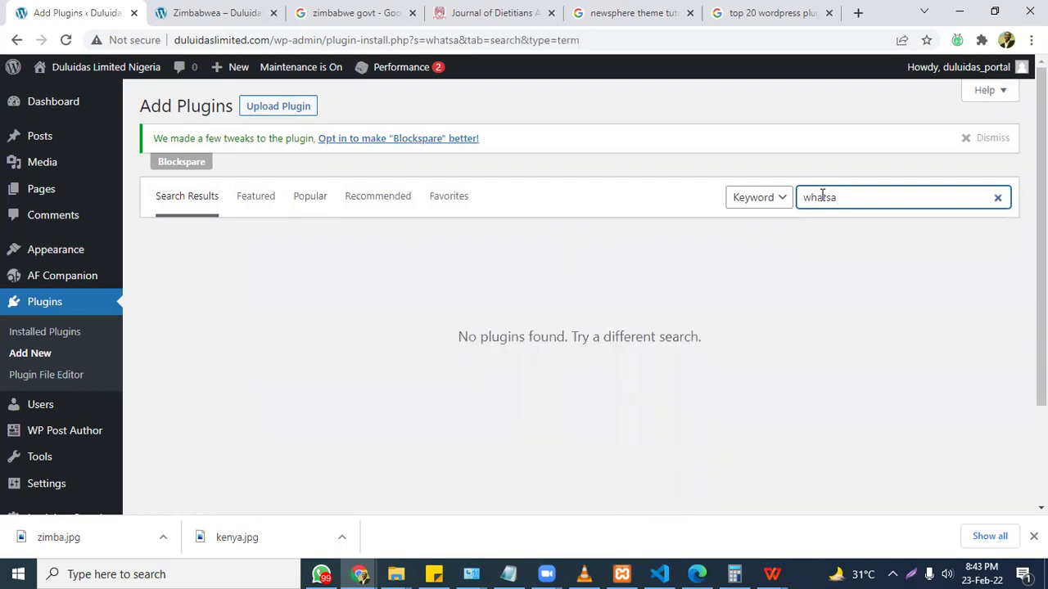
click(848, 198)
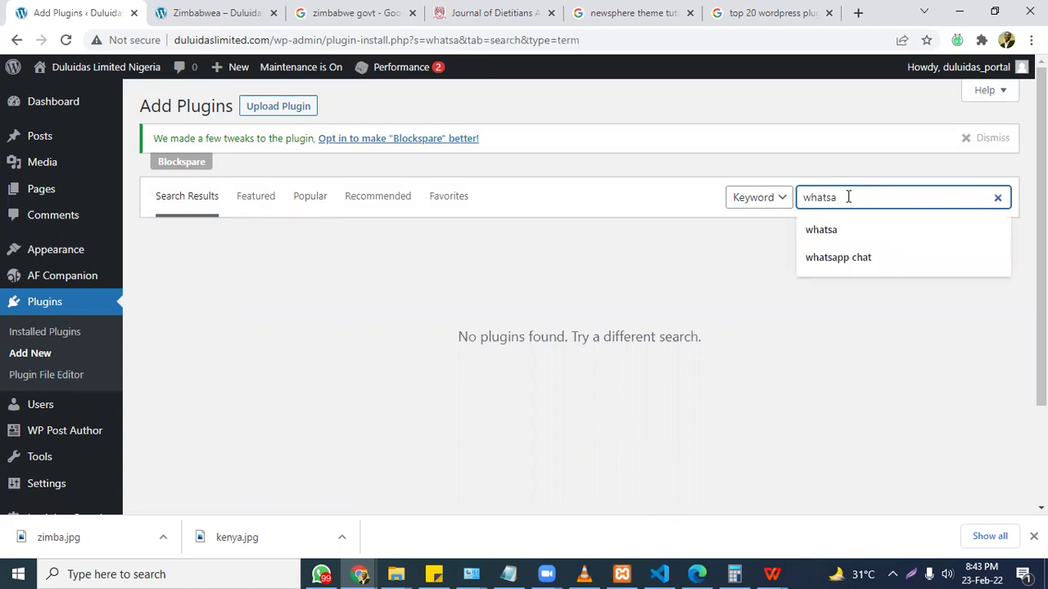
key(Down)
key(Down)
key(Return)
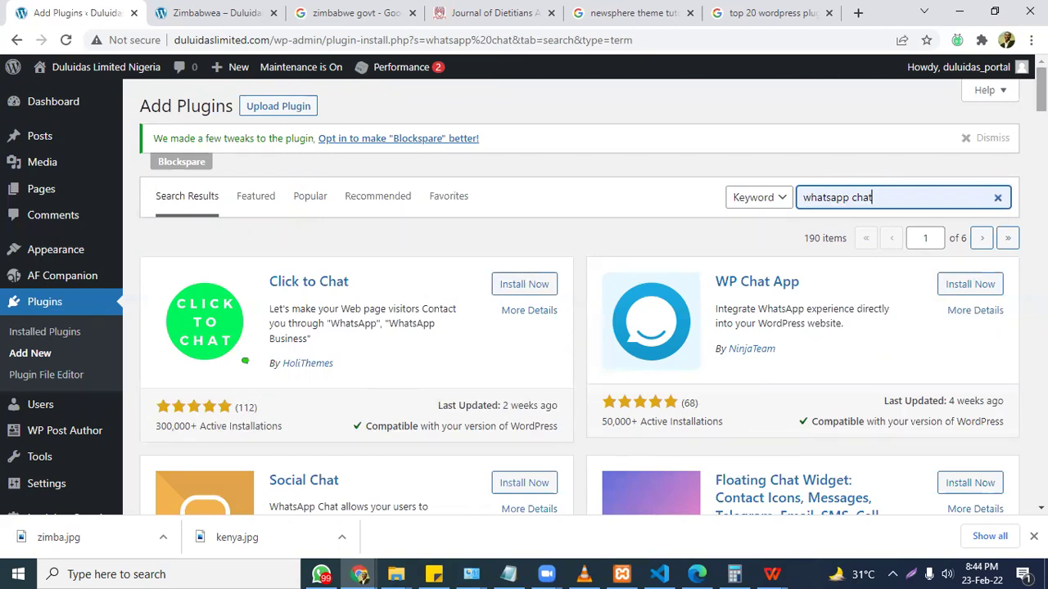
scroll(1042, 90, down, 1)
scroll(686, 421, down, 3)
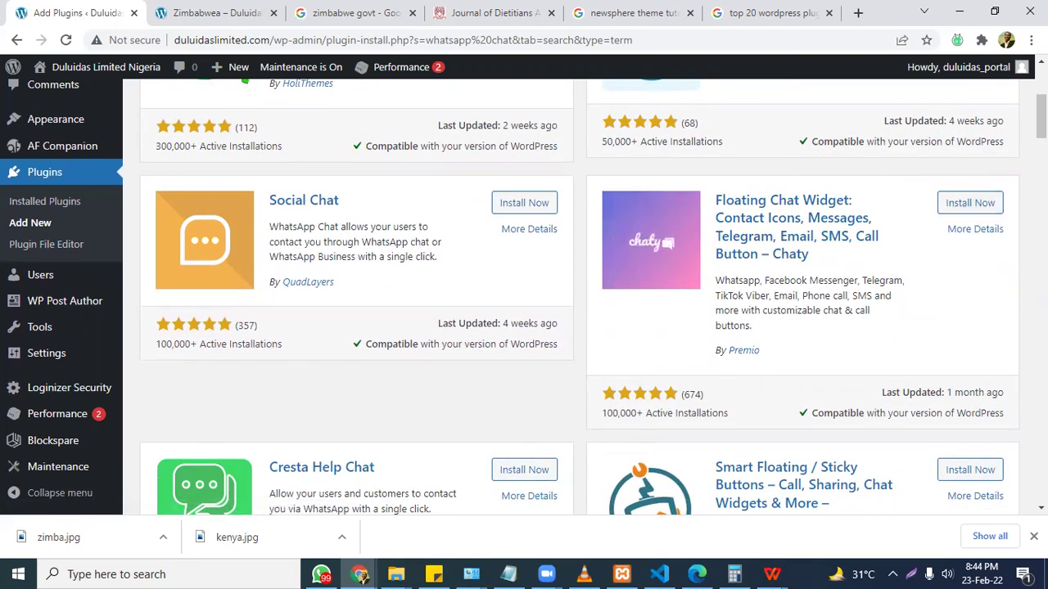
scroll(579, 297, down, 3)
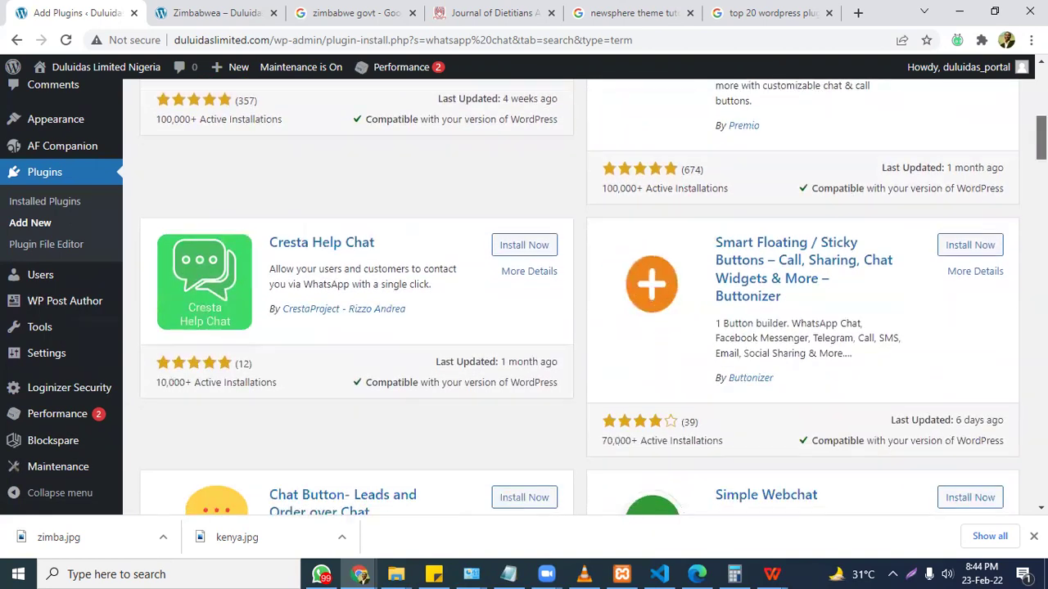
scroll(580, 297, up, 7)
Install and activate the Click to Chat plugin from the Add Plugins search results.
click(516, 288)
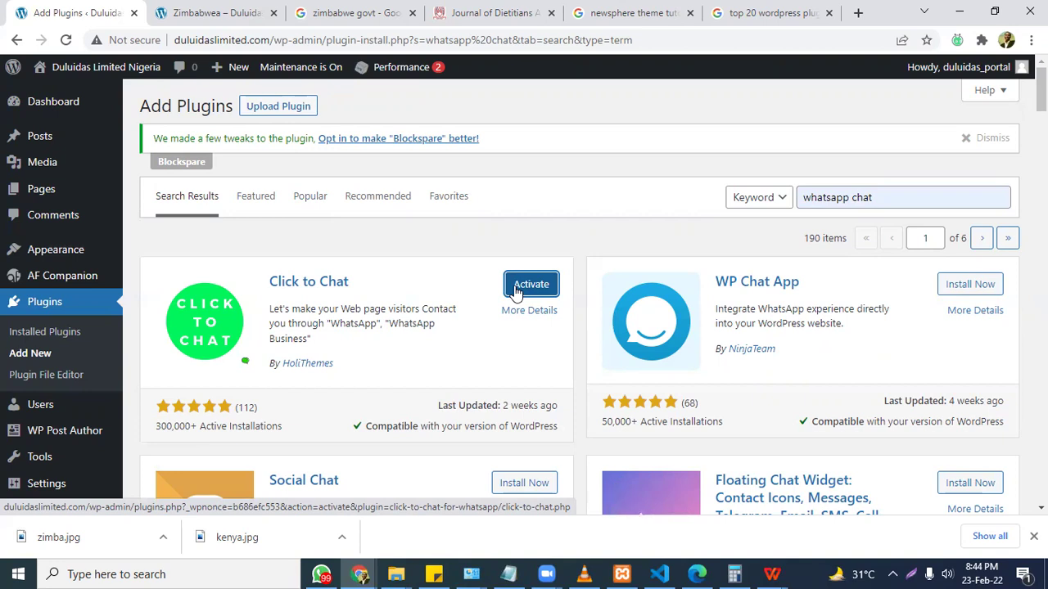
click(517, 293)
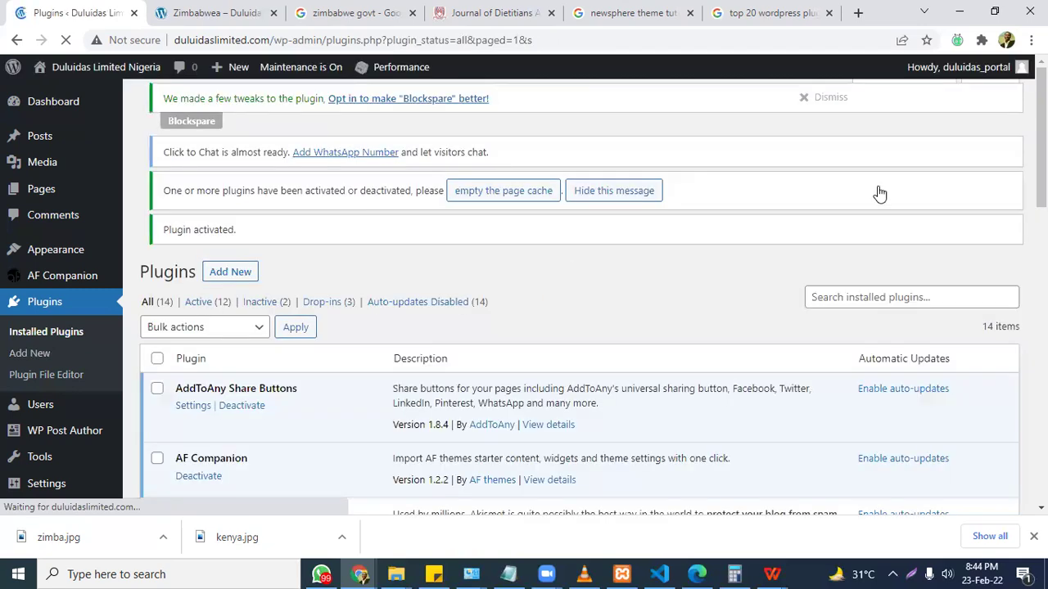
scroll(573, 328, down, 3)
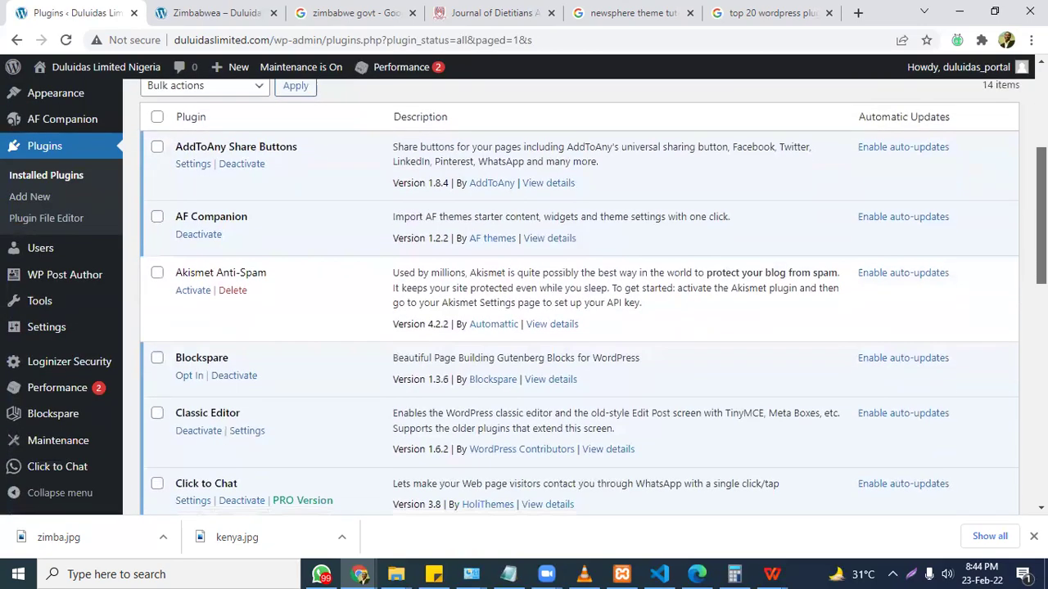
scroll(573, 328, up, 5)
Reload the Zimbabwea post to see the new WhatsApp chat button, then go back to the plugins page.
click(217, 13)
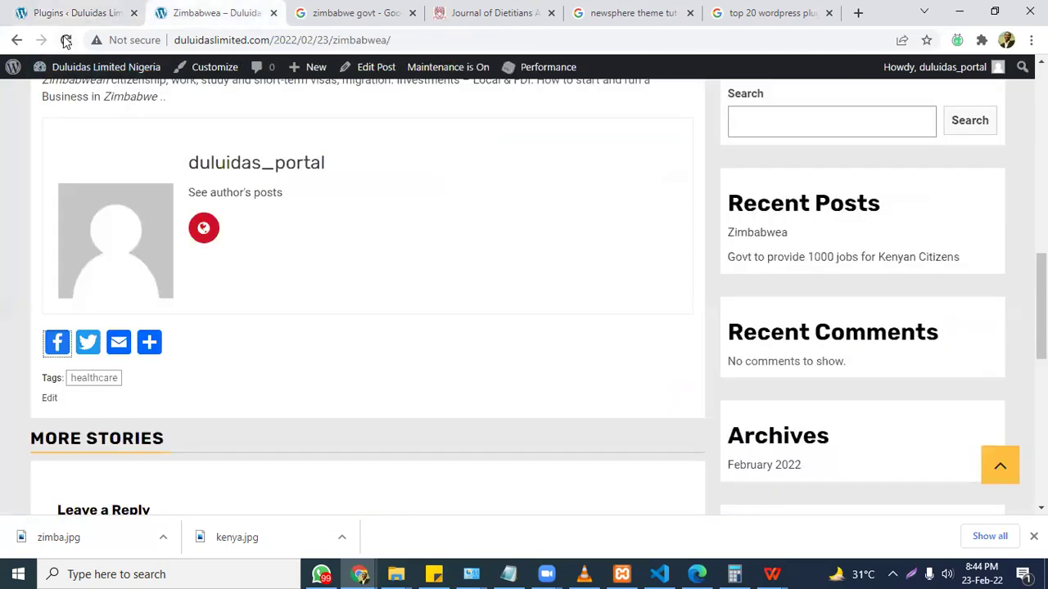
click(66, 40)
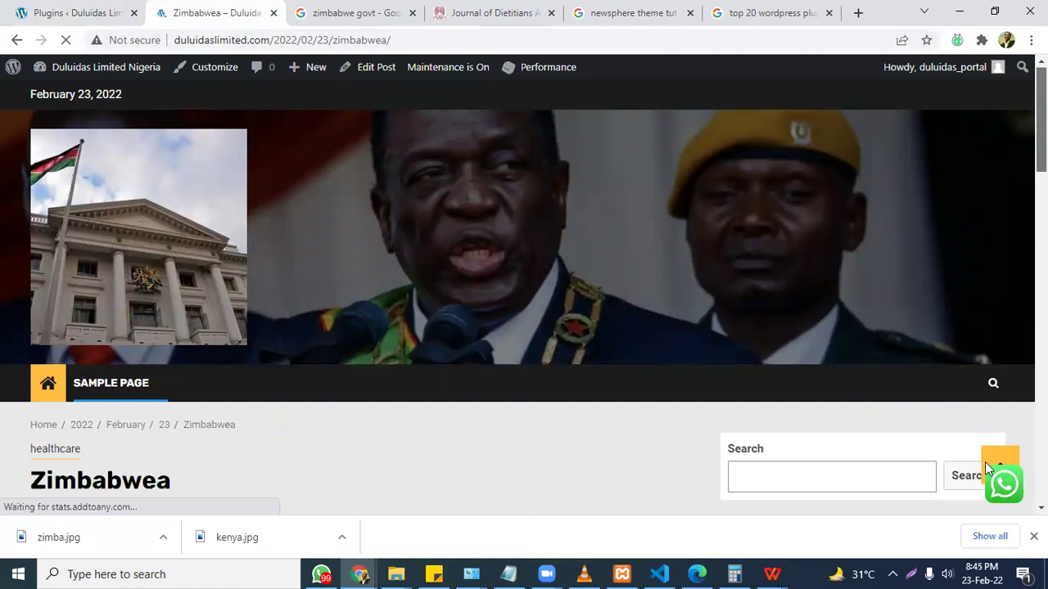
click(49, 12)
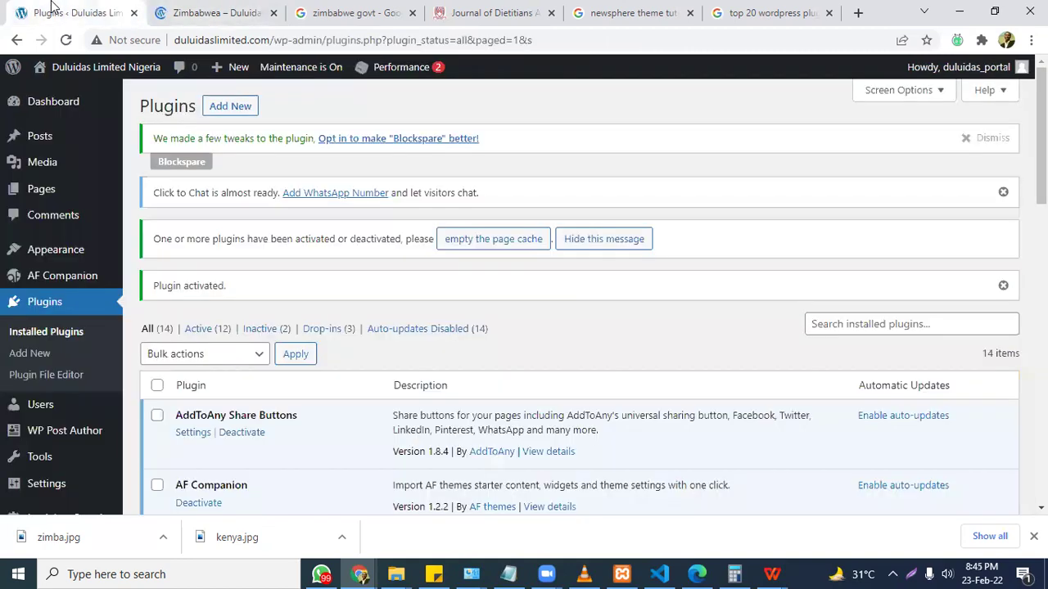
scroll(678, 219, down, 4)
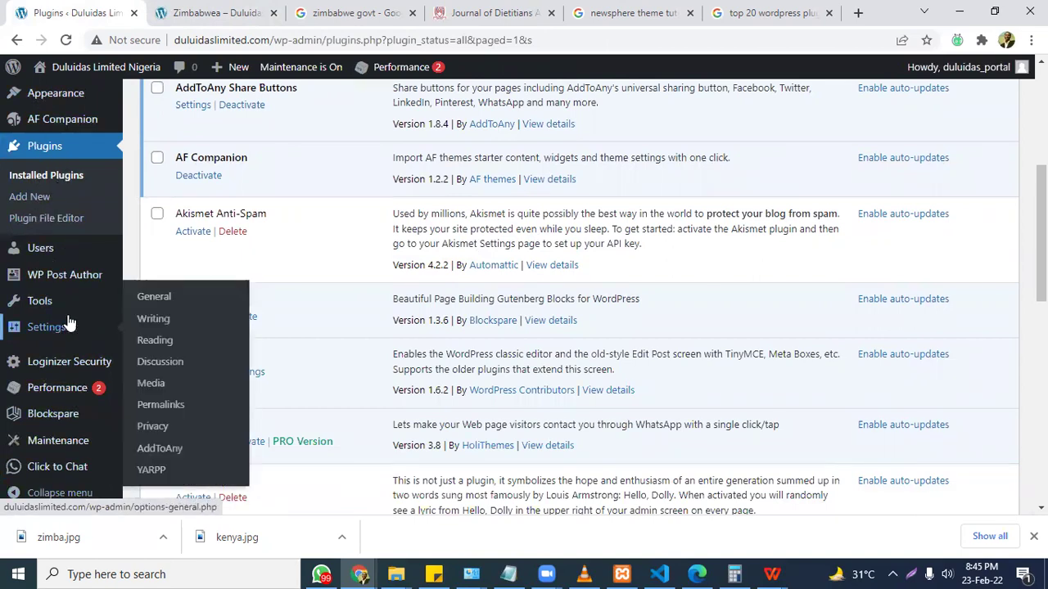
Open Click to Chat settings from the admin sidebar and switch back to the post's 'No WhatsApp Number Found!' notice.
mouse_move(81, 308)
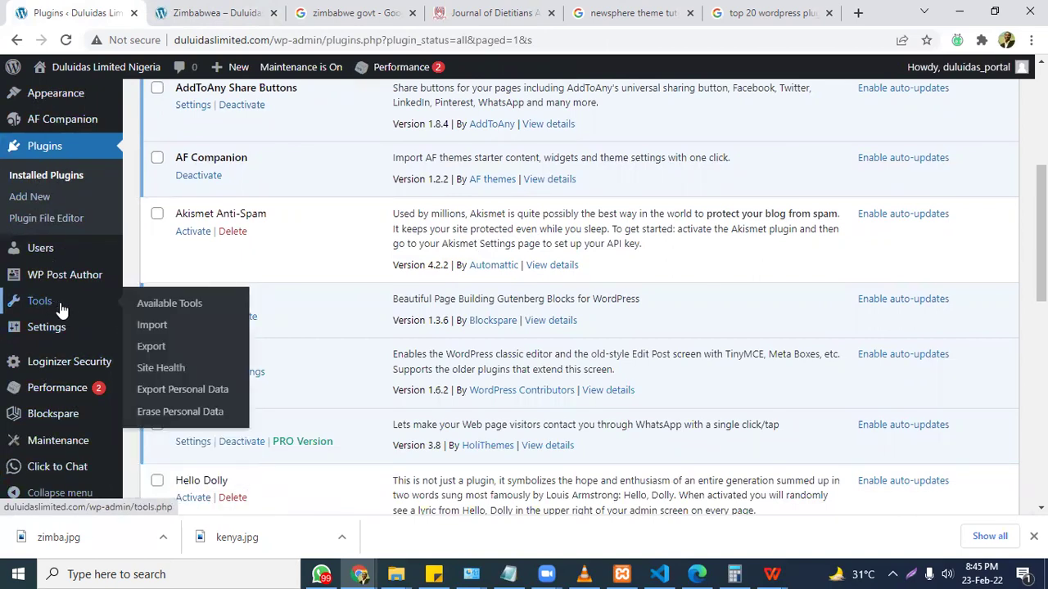
click(62, 467)
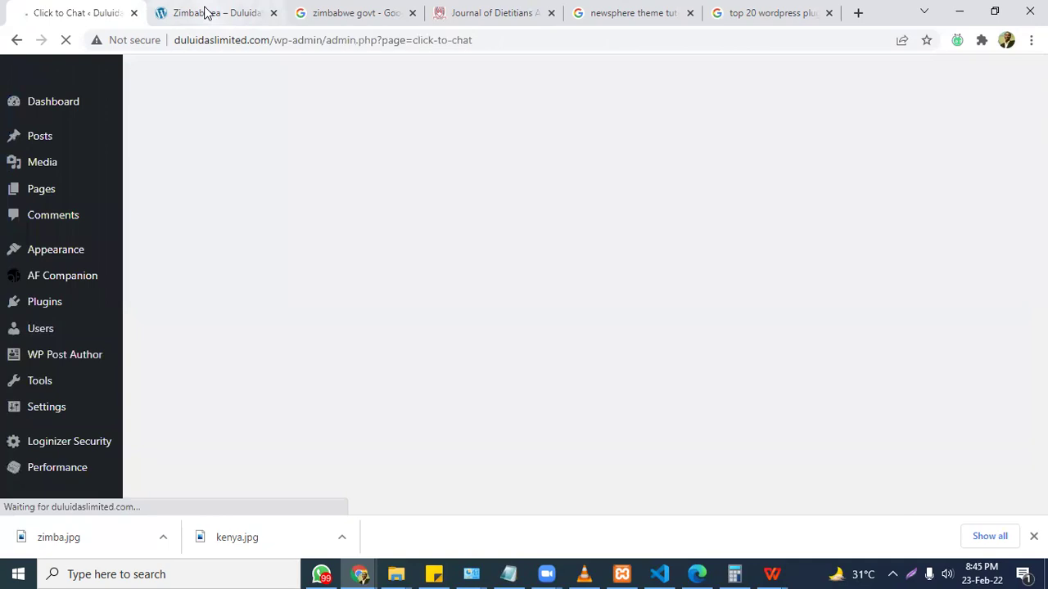
click(206, 12)
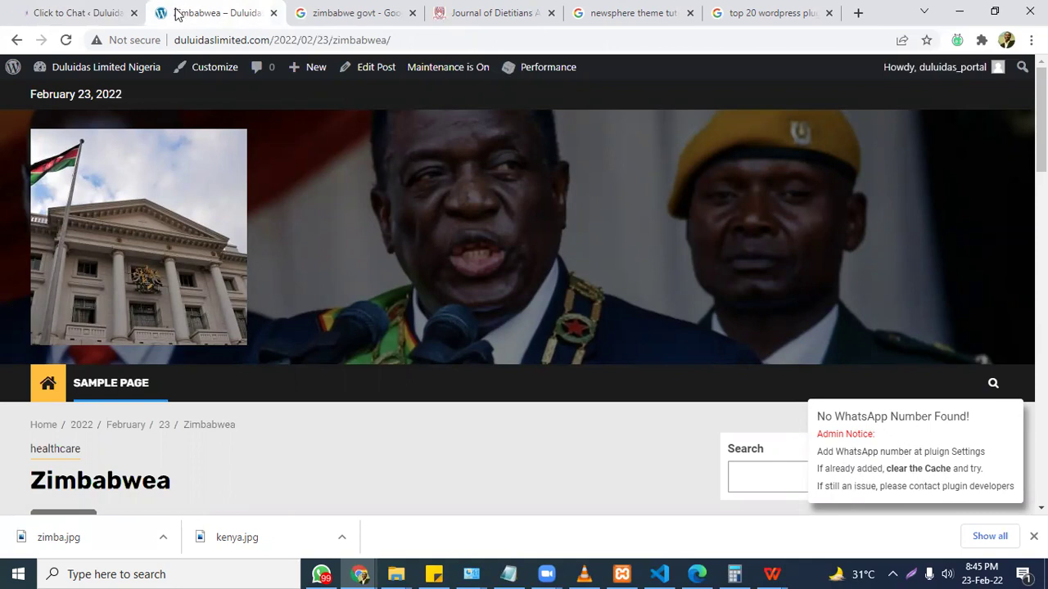
In Chat Settings, enter the 234 country code and the WhatsApp phone number.
click(68, 10)
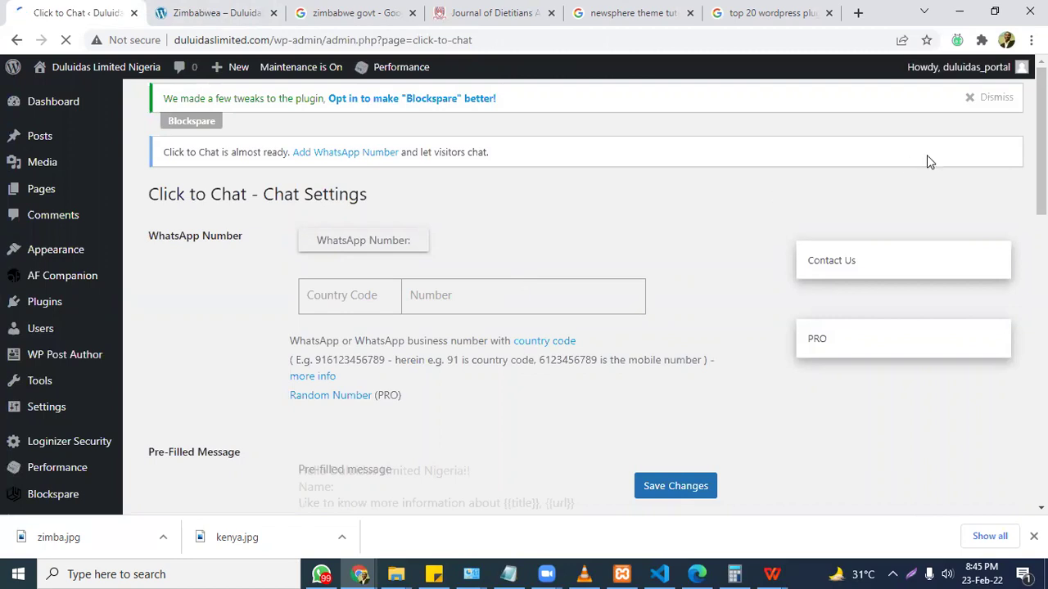
text(2)
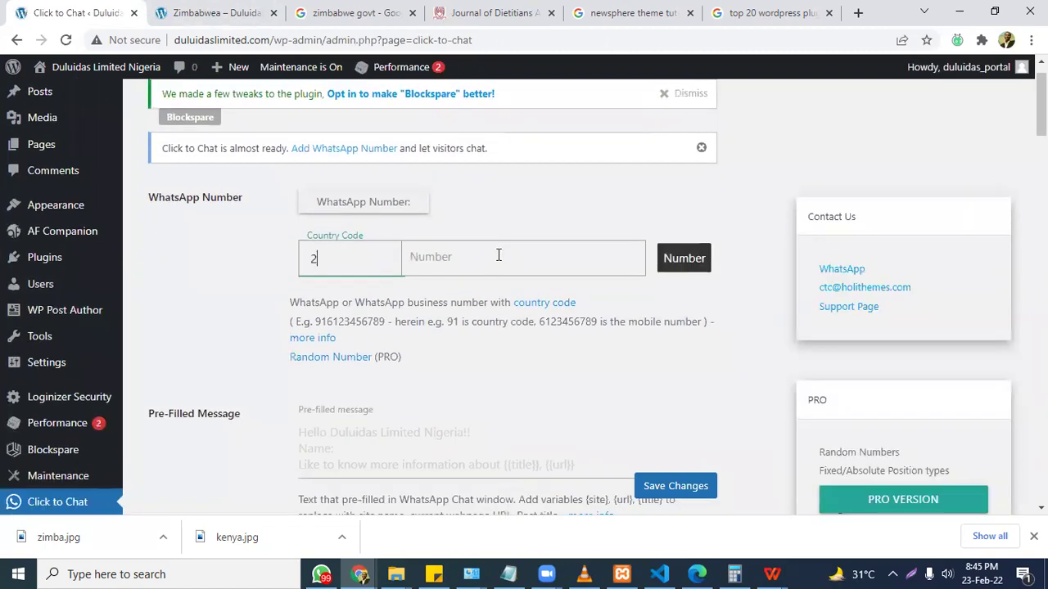
text(3480)
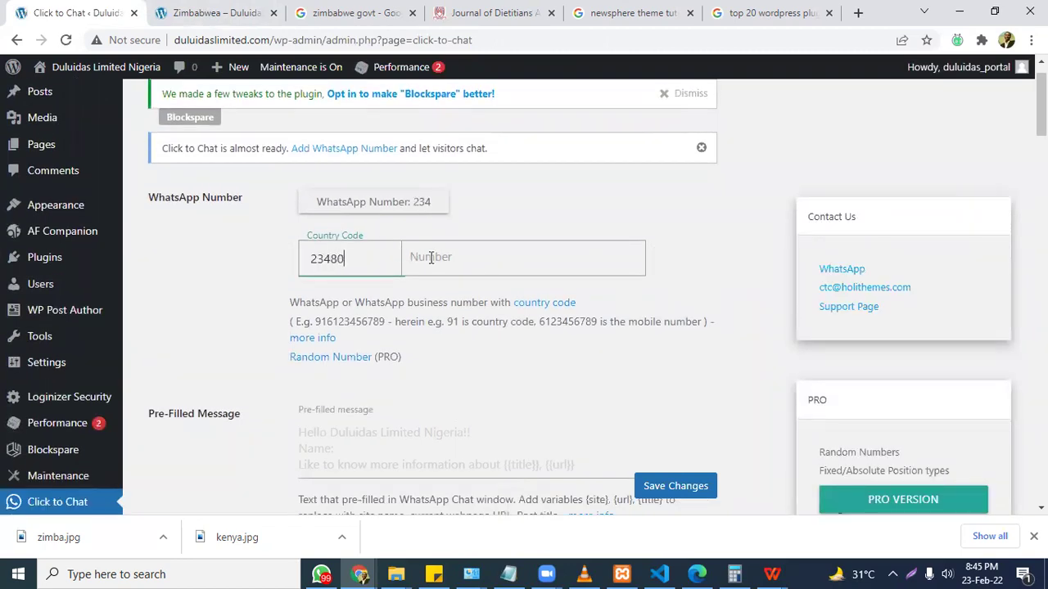
key(BackSpace)
key(BackSpace)
click(464, 265)
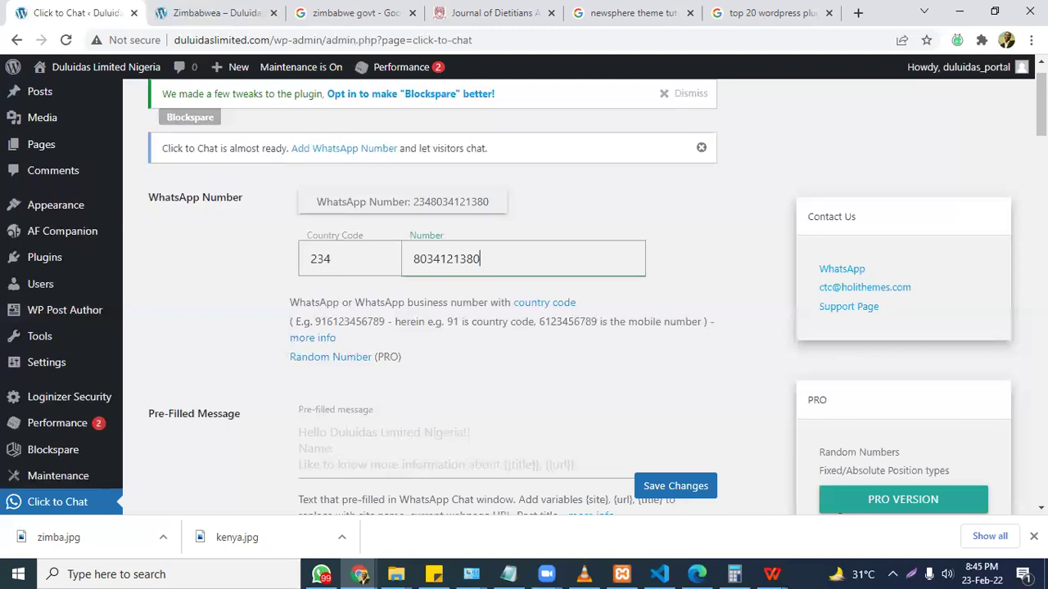
Keep the 'WhatsApp us' call-to-action text and save the Click to Chat settings.
scroll(373, 226, down, 5)
scroll(373, 227, up, 1)
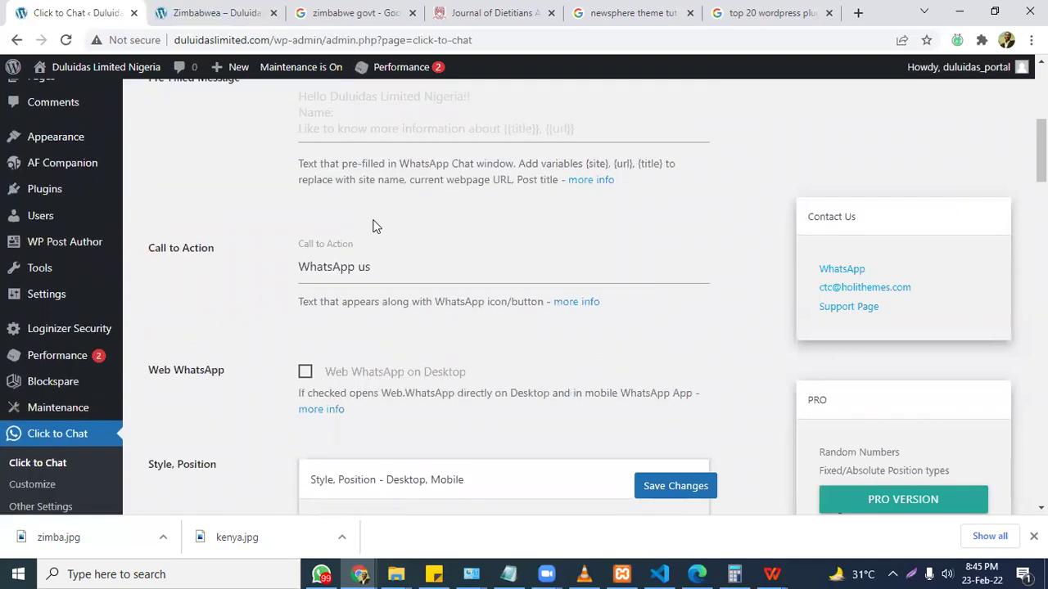
drag(370, 267, 323, 267)
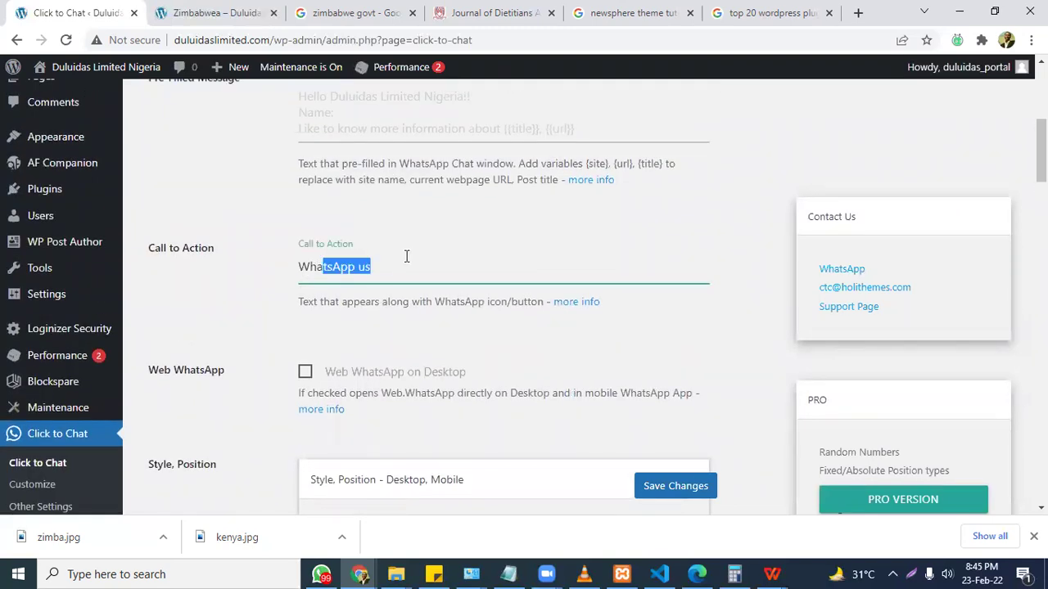
click(406, 257)
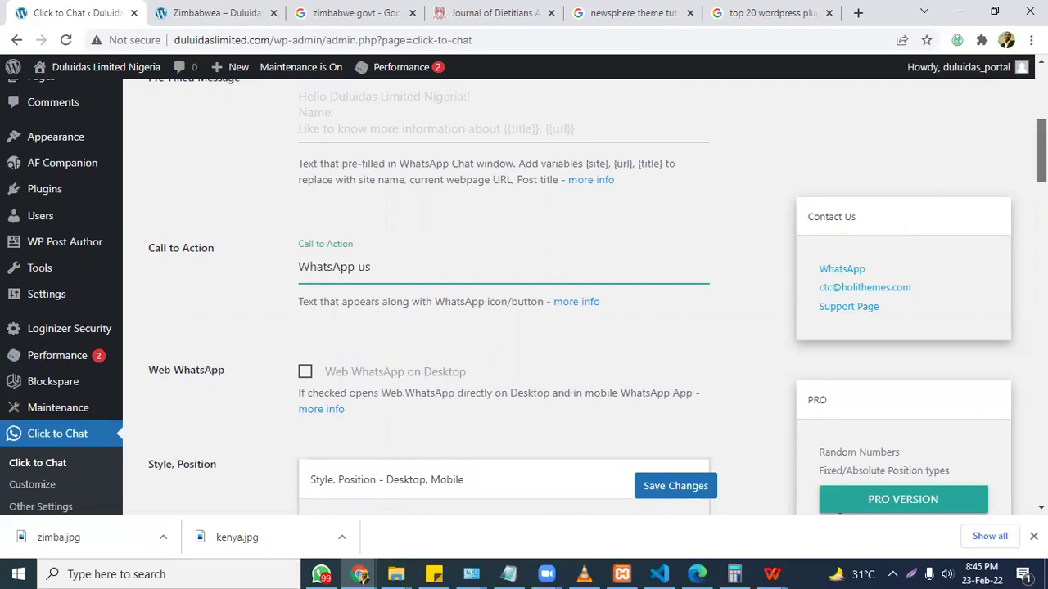
scroll(504, 295, down, 2)
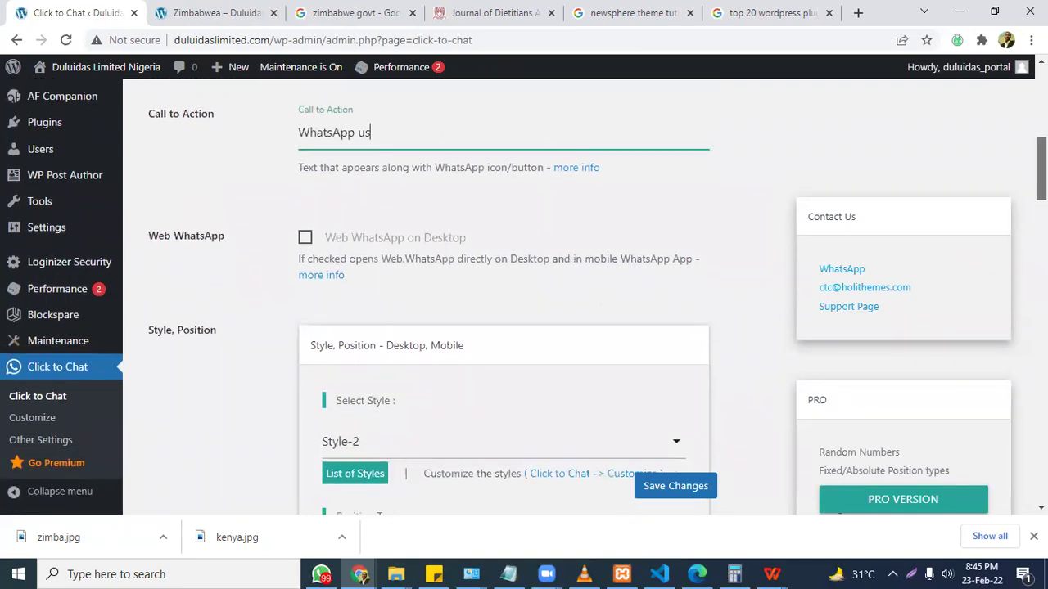
scroll(503, 295, down, 8)
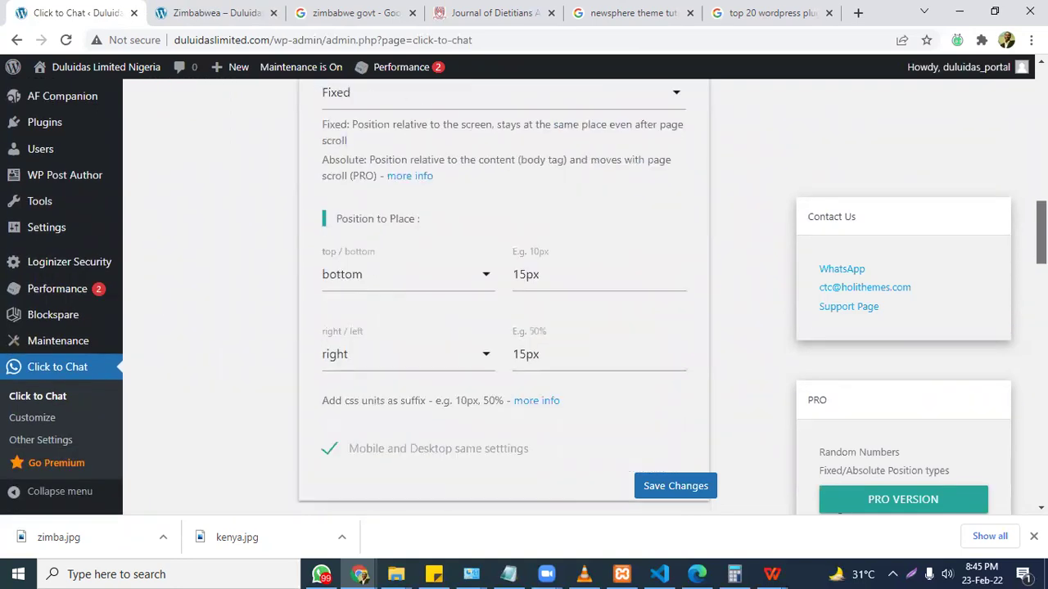
scroll(504, 294, down, 10)
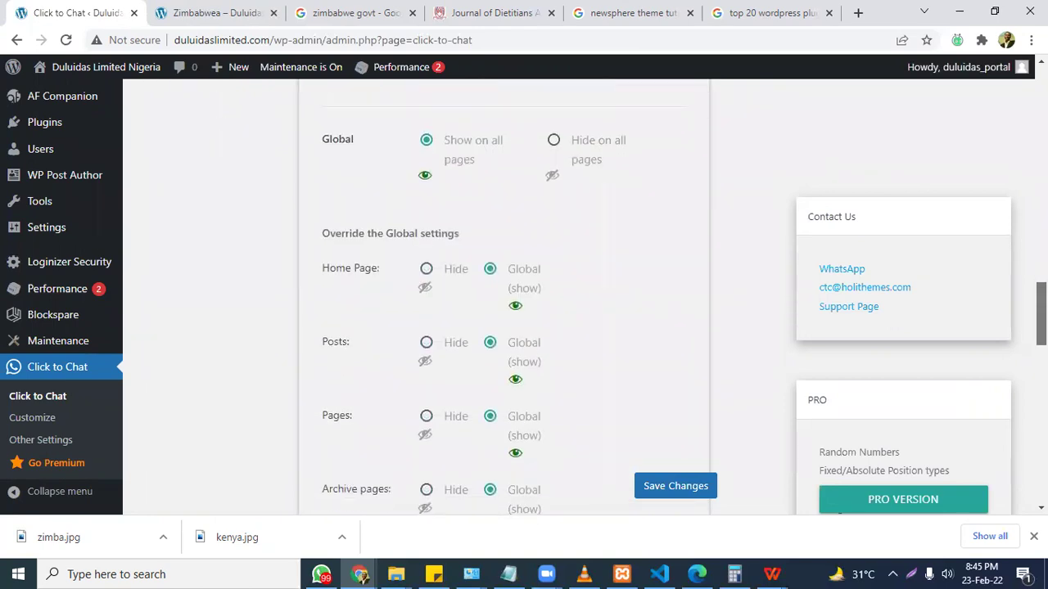
scroll(503, 295, down, 10)
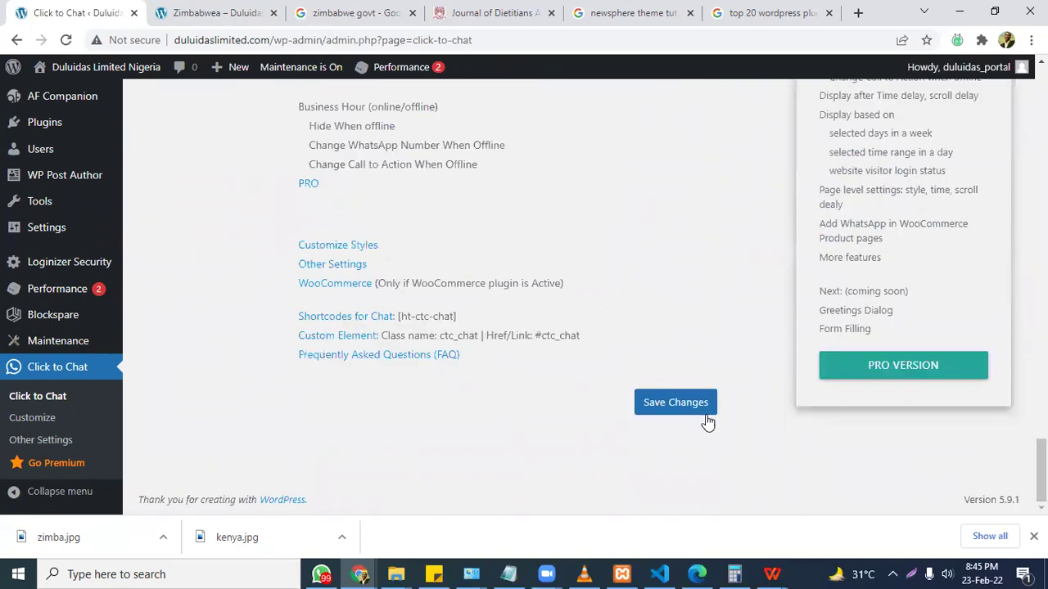
click(679, 402)
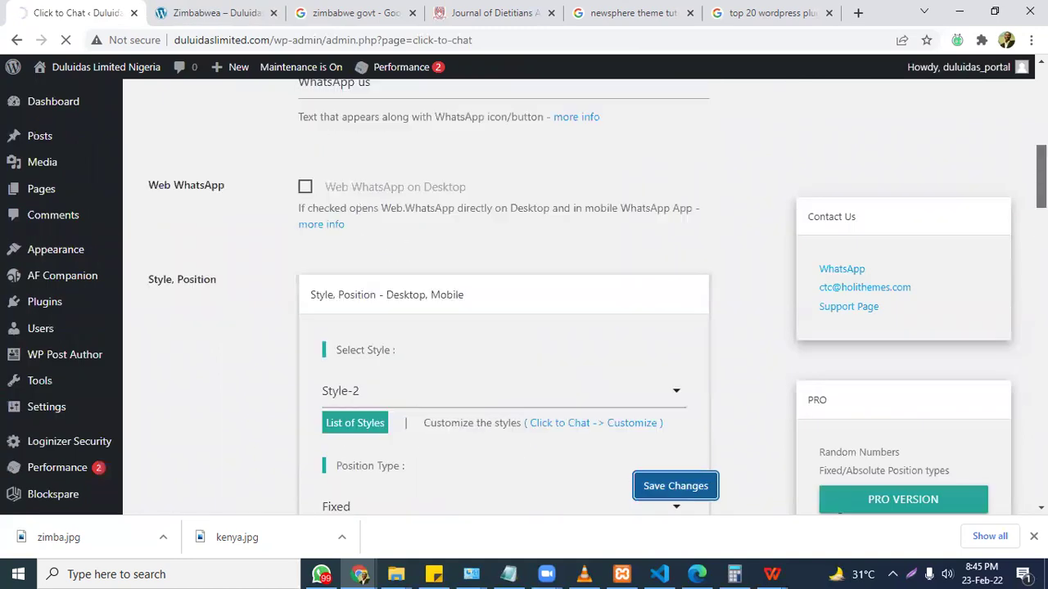
click(217, 13)
Reload the post and confirm its WhatsApp button opens a chat with the saved number.
key(F5)
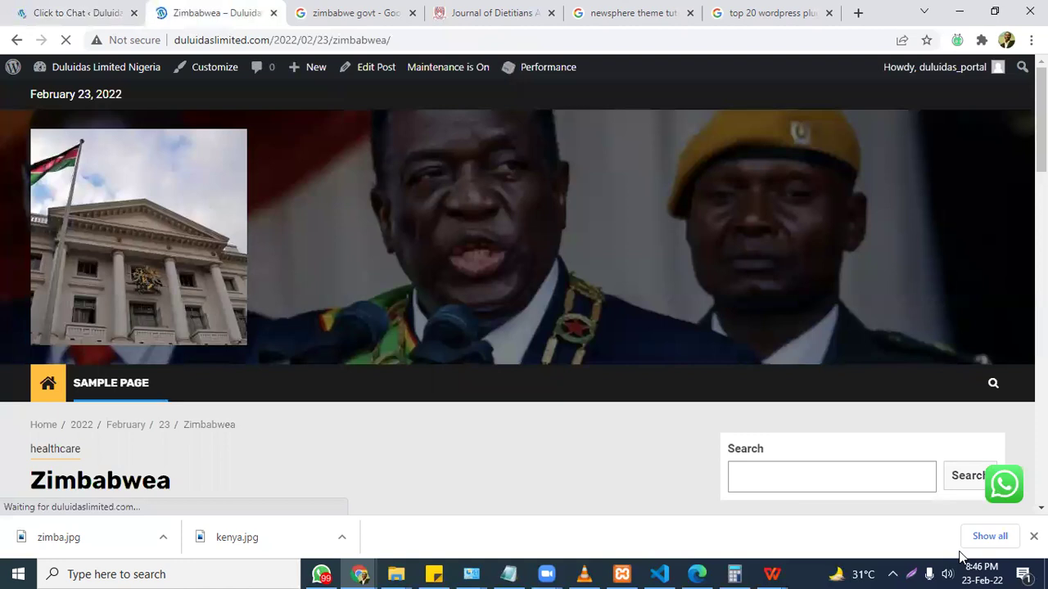
click(1004, 484)
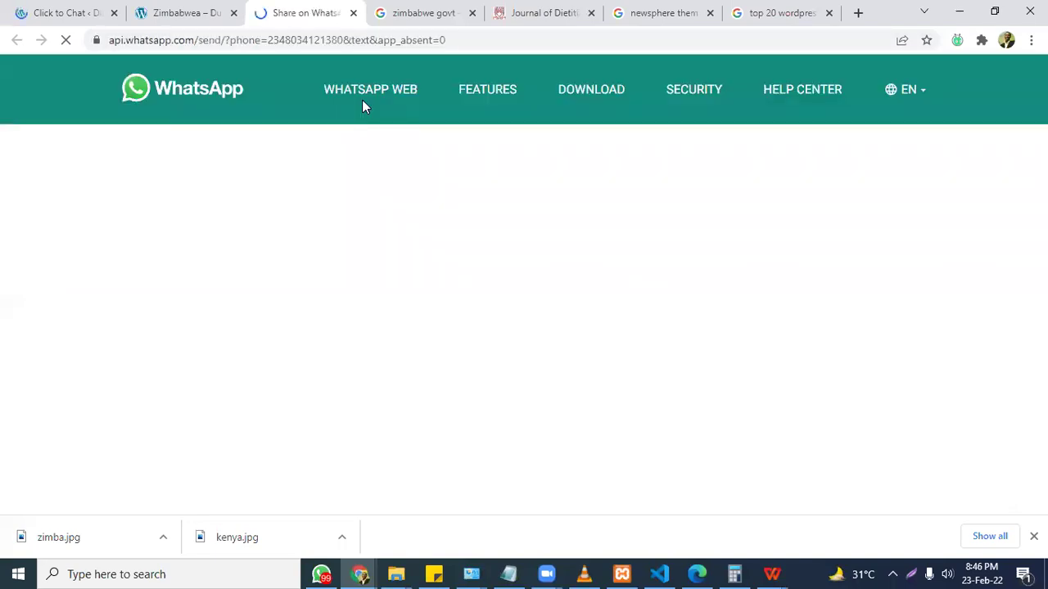
click(526, 244)
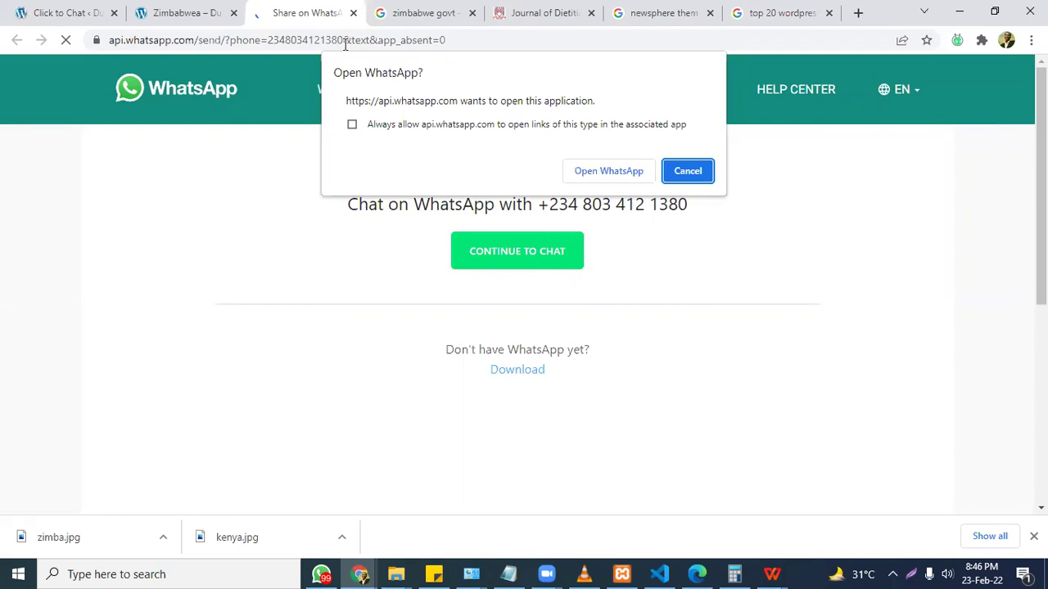
click(190, 6)
click(69, 8)
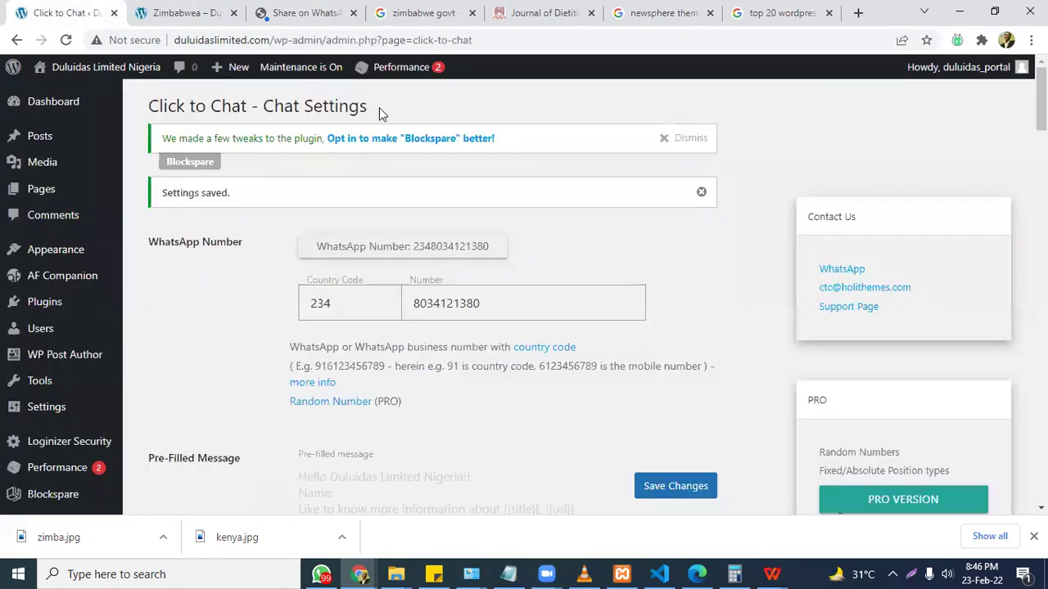